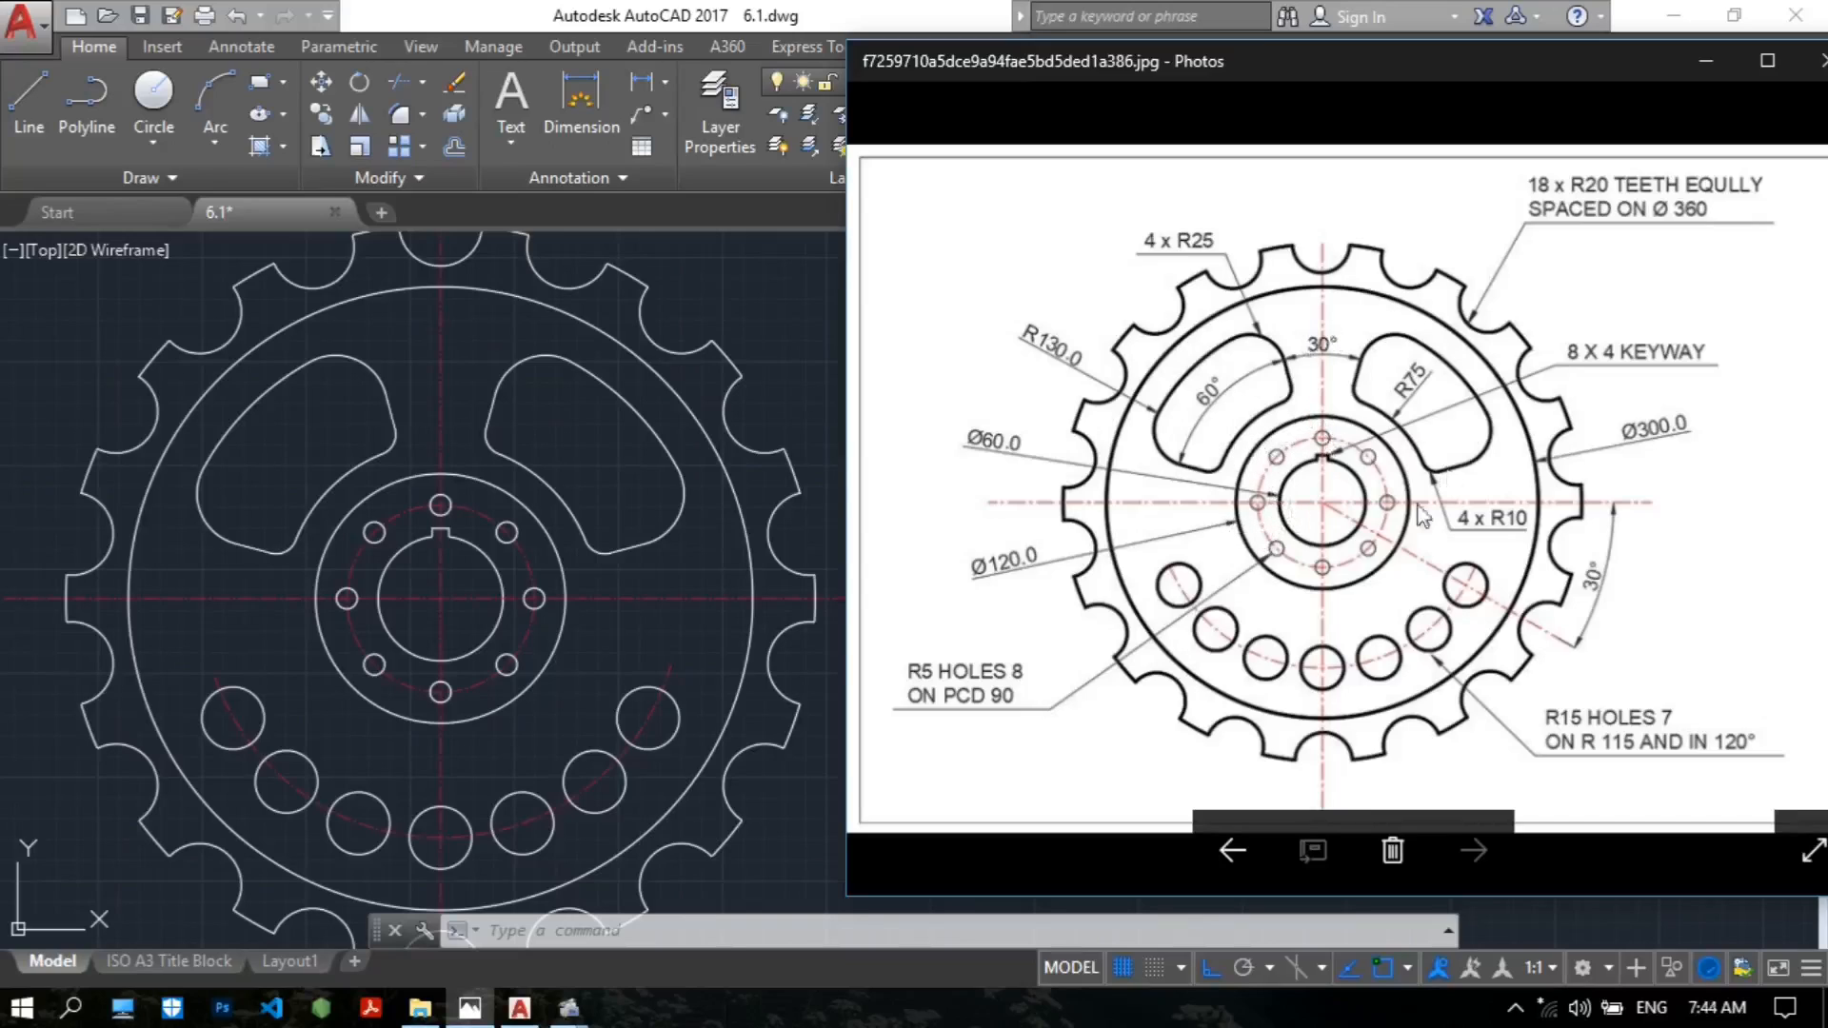
Switch from the reference image to AutoCAD and check which workspace is active.
{"action": "left_click", "coordinate": [831, 338]}
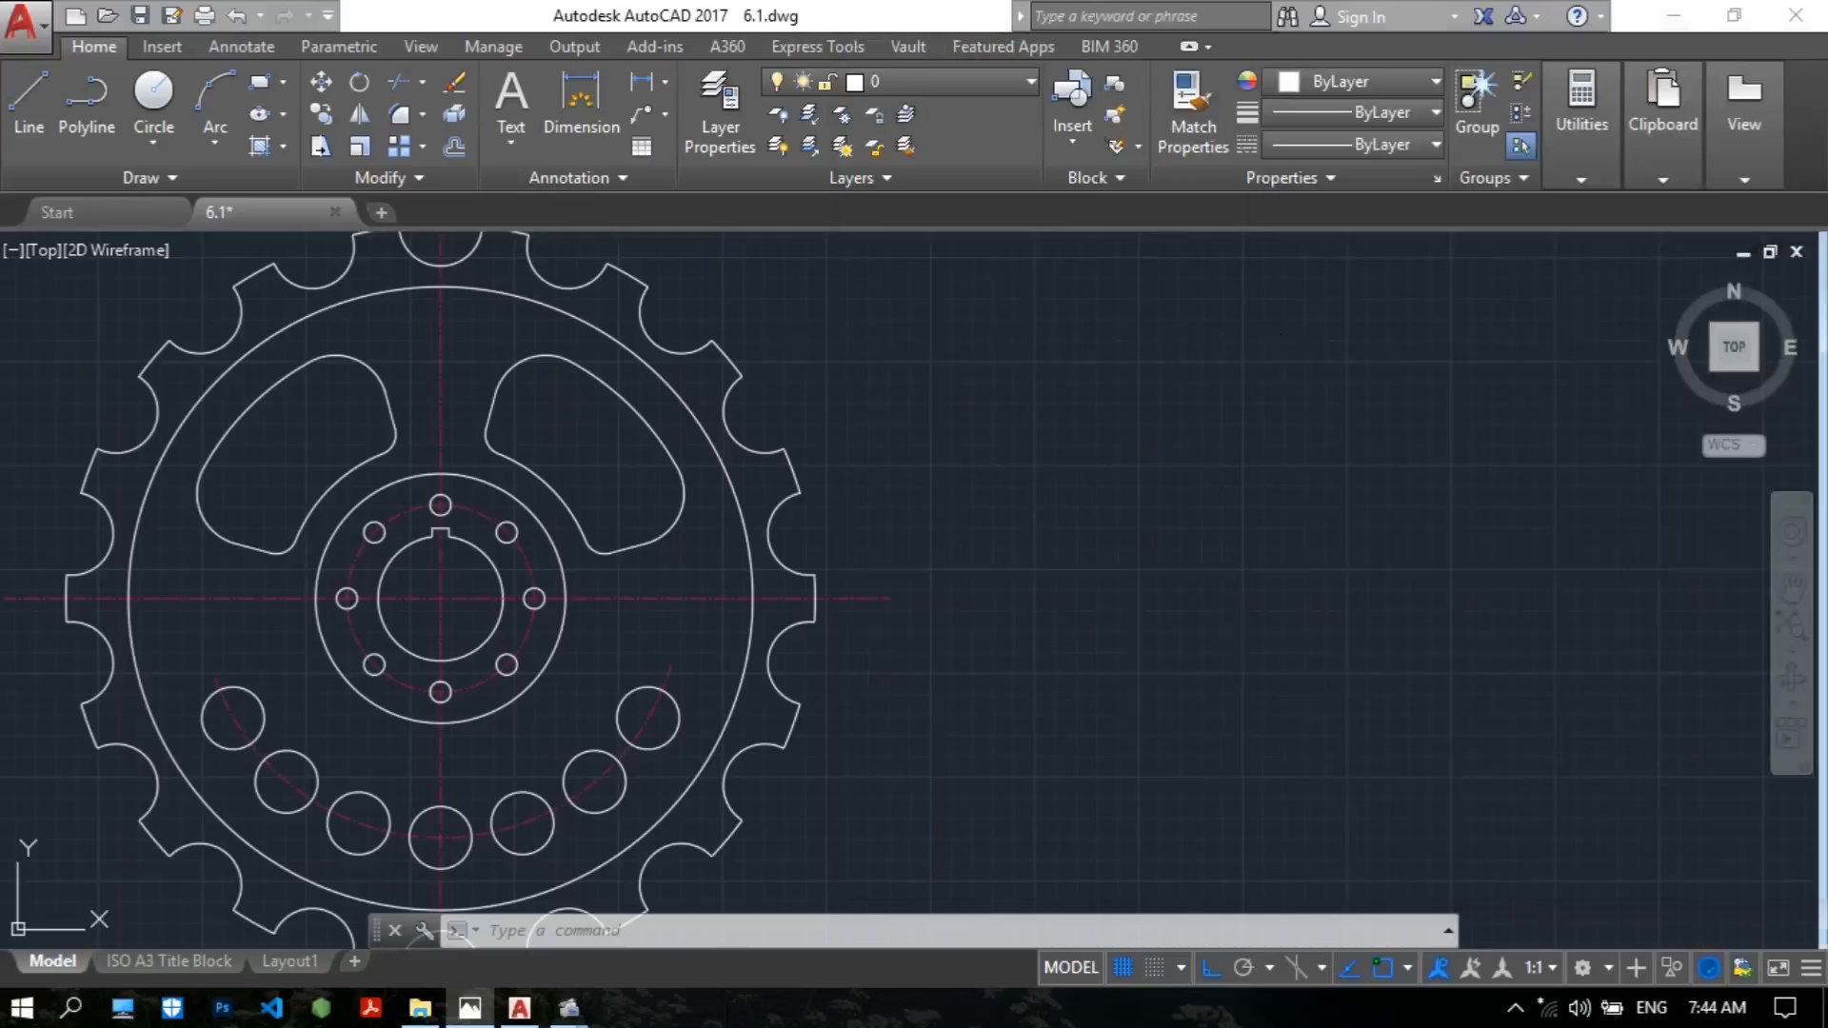
{"action": "middle_click_drag", "start_coordinate": [832, 338], "coordinate": [878, 449]}
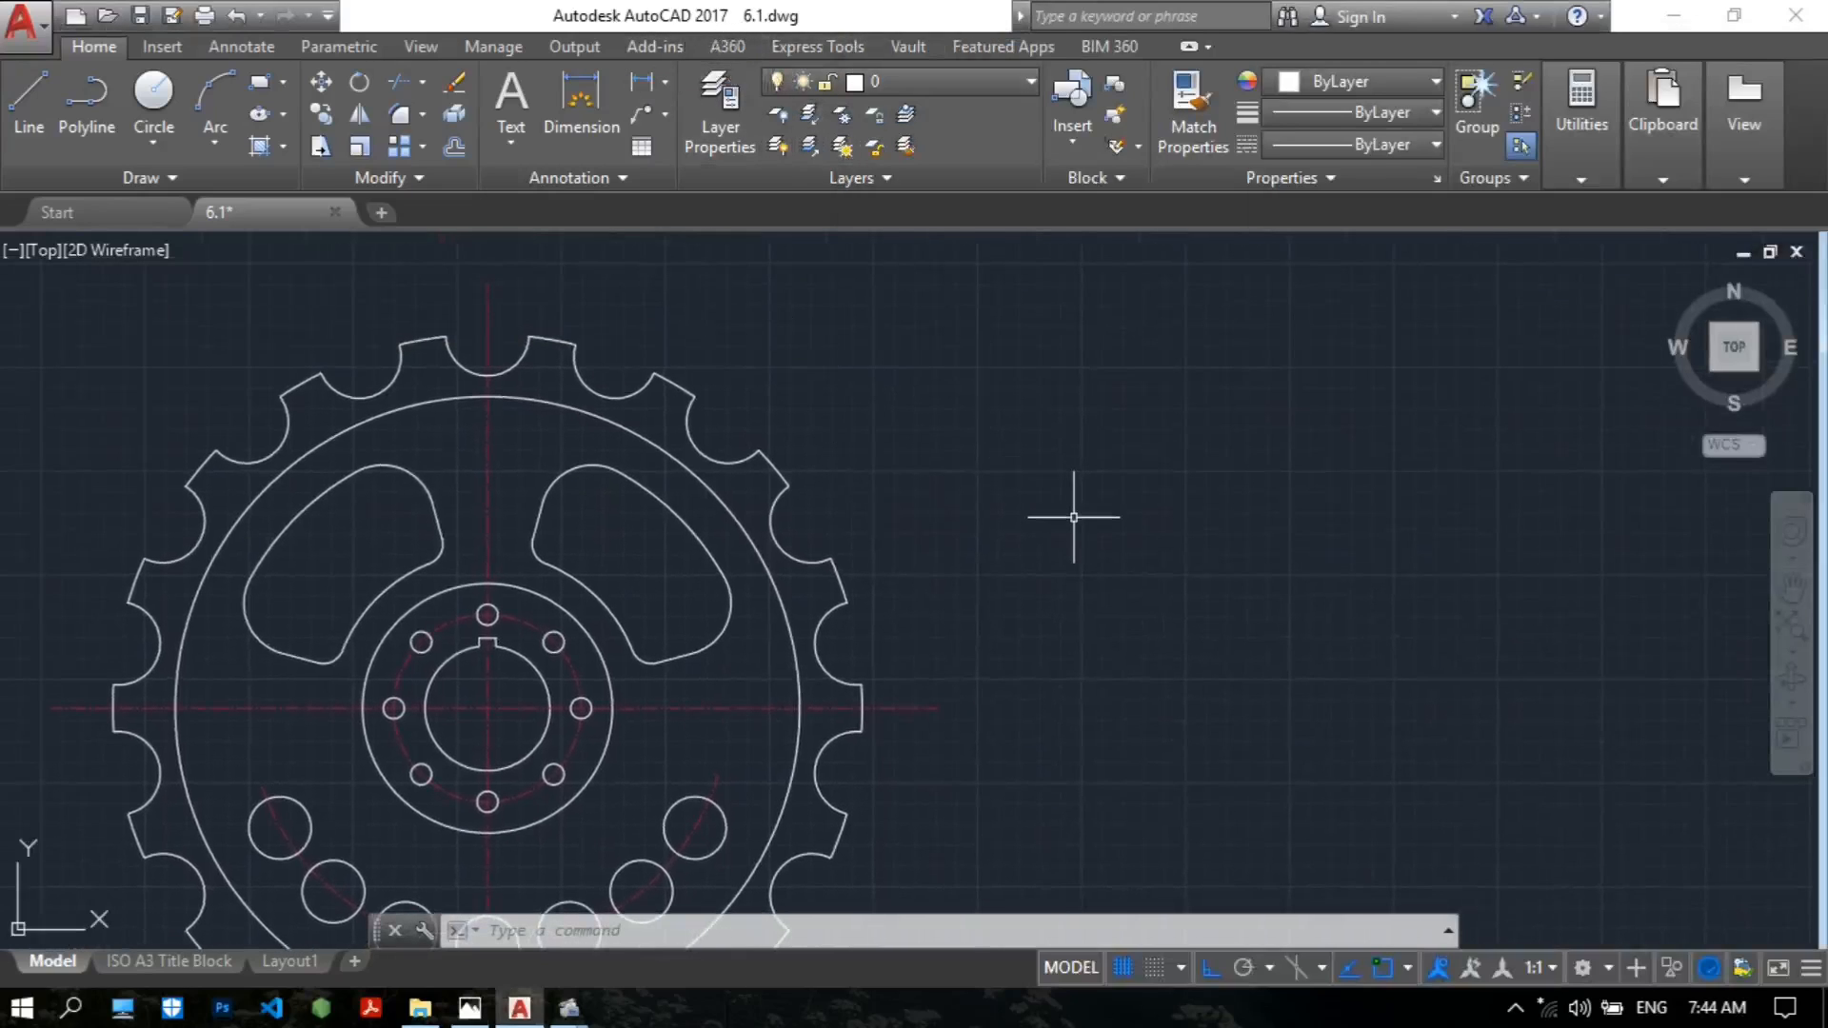
{"action": "scroll", "coordinate": [1069, 610], "scroll_direction": "down", "scroll_amount": 3}
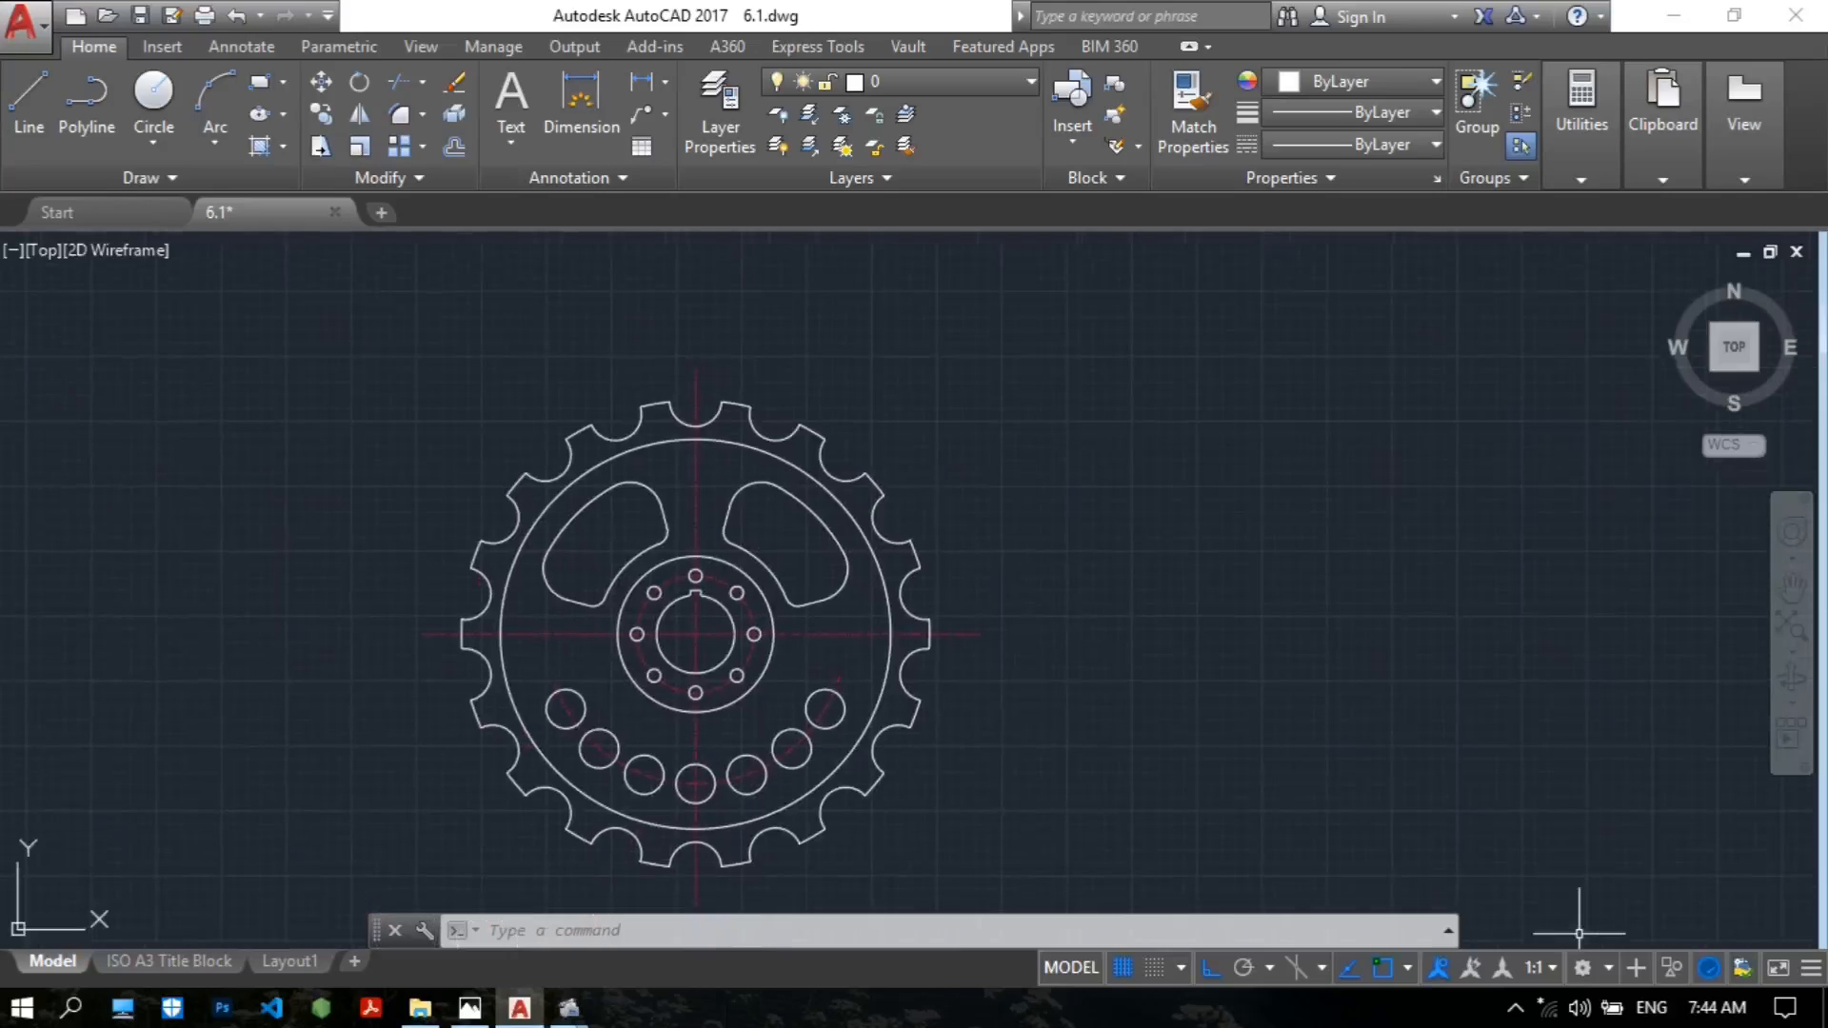
{"action": "left_click", "coordinate": [1585, 966]}
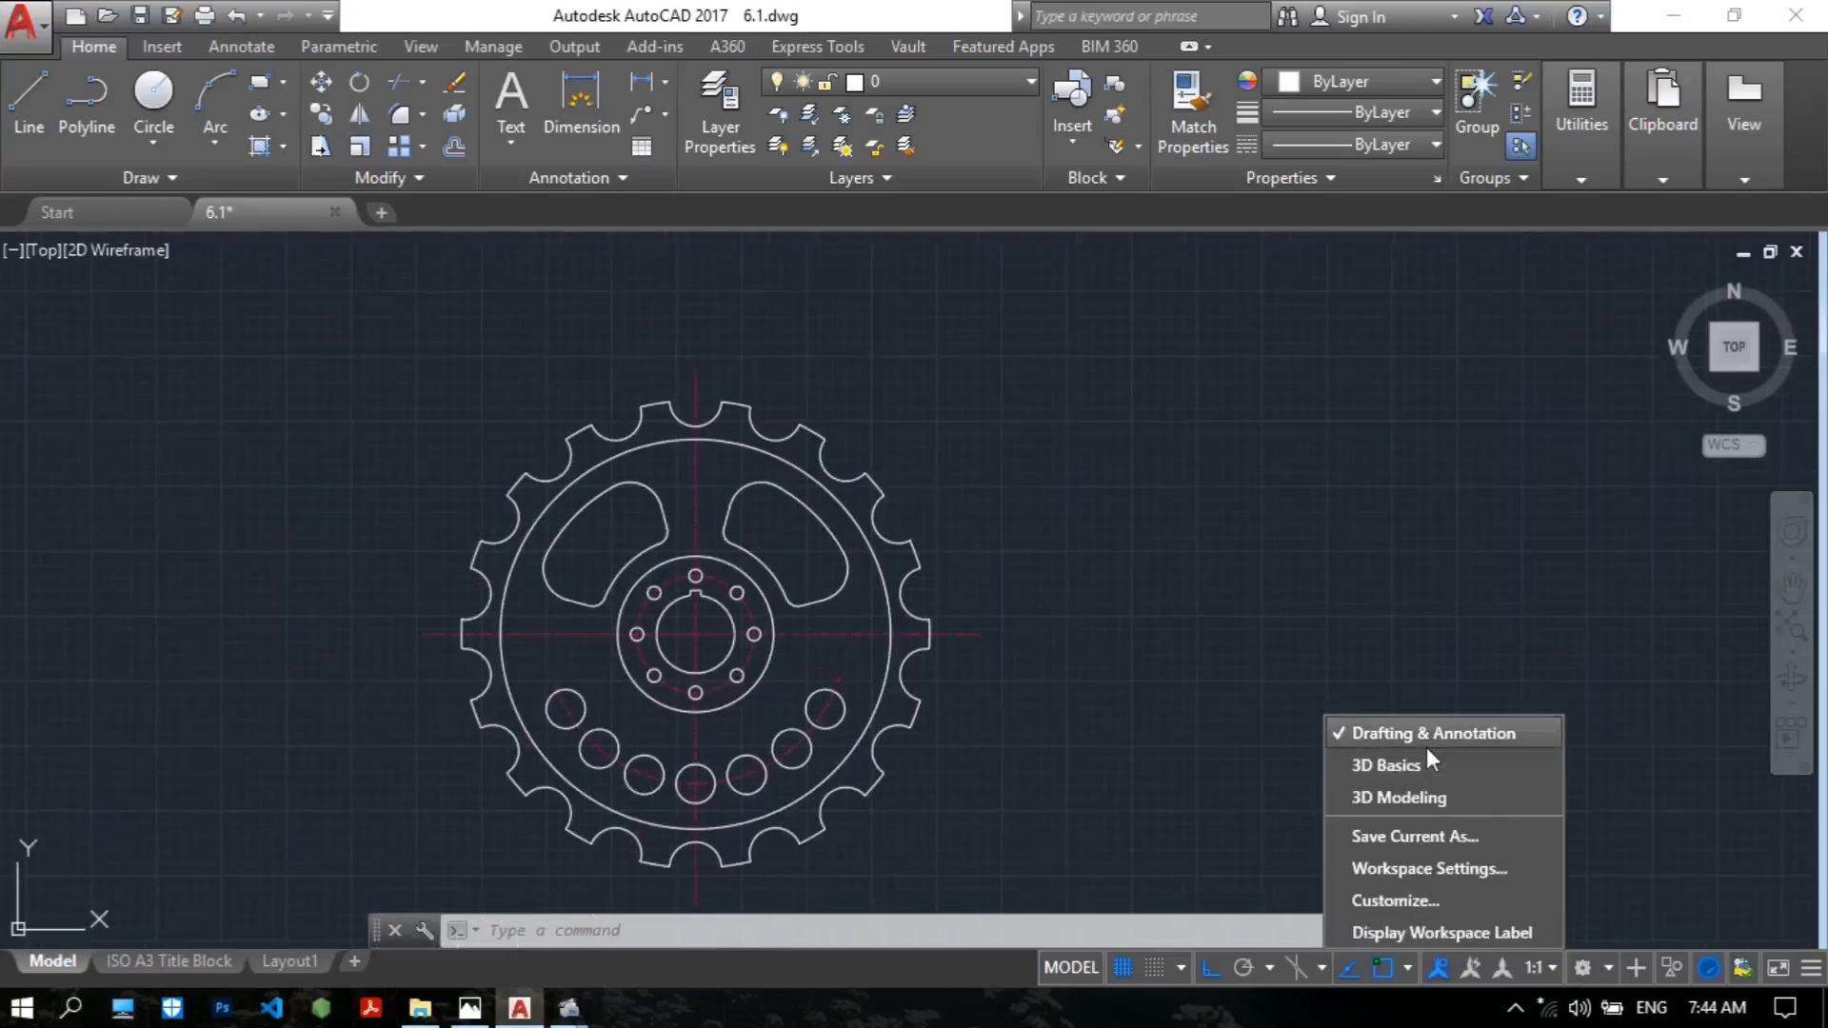
{"action": "left_click", "coordinate": [1583, 967]}
Review the drawing units for length type, precision, angle and insertion scale, and accept the settings.
{"action": "middle_click_drag", "start_coordinate": [1249, 511], "coordinate": [1053, 457]}
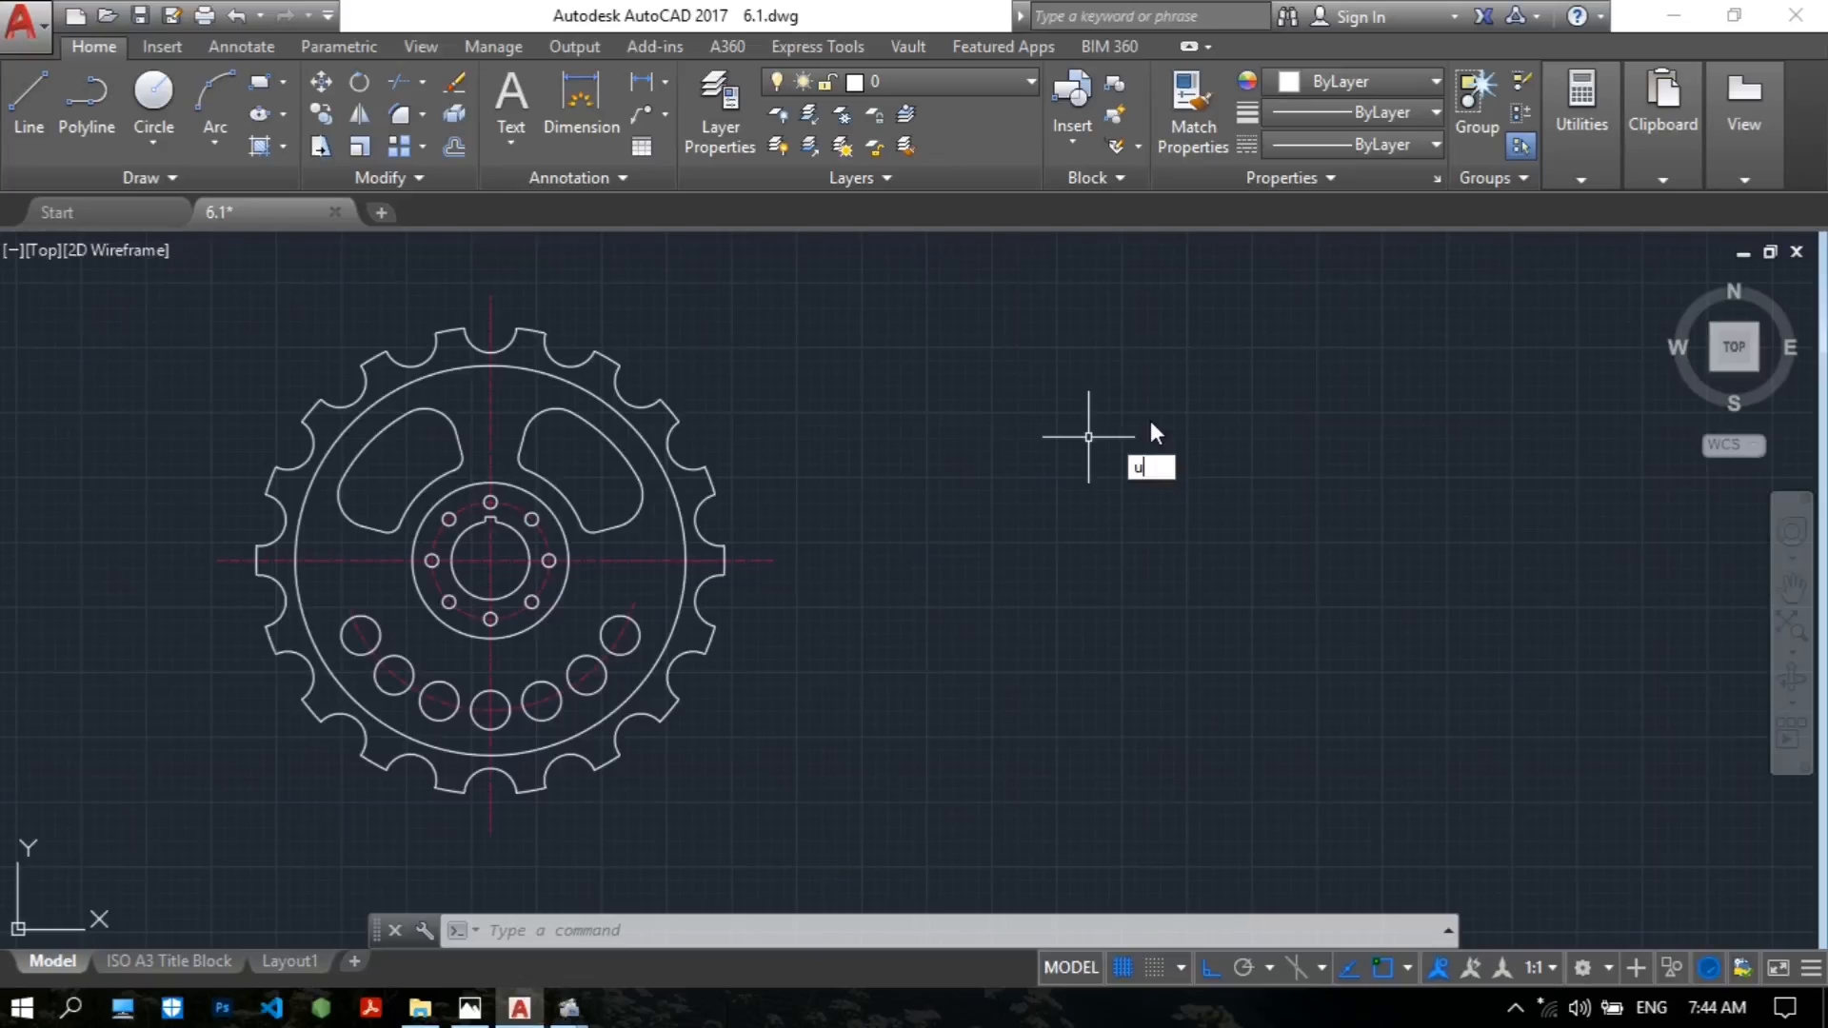
{"action": "type", "text": "n"}
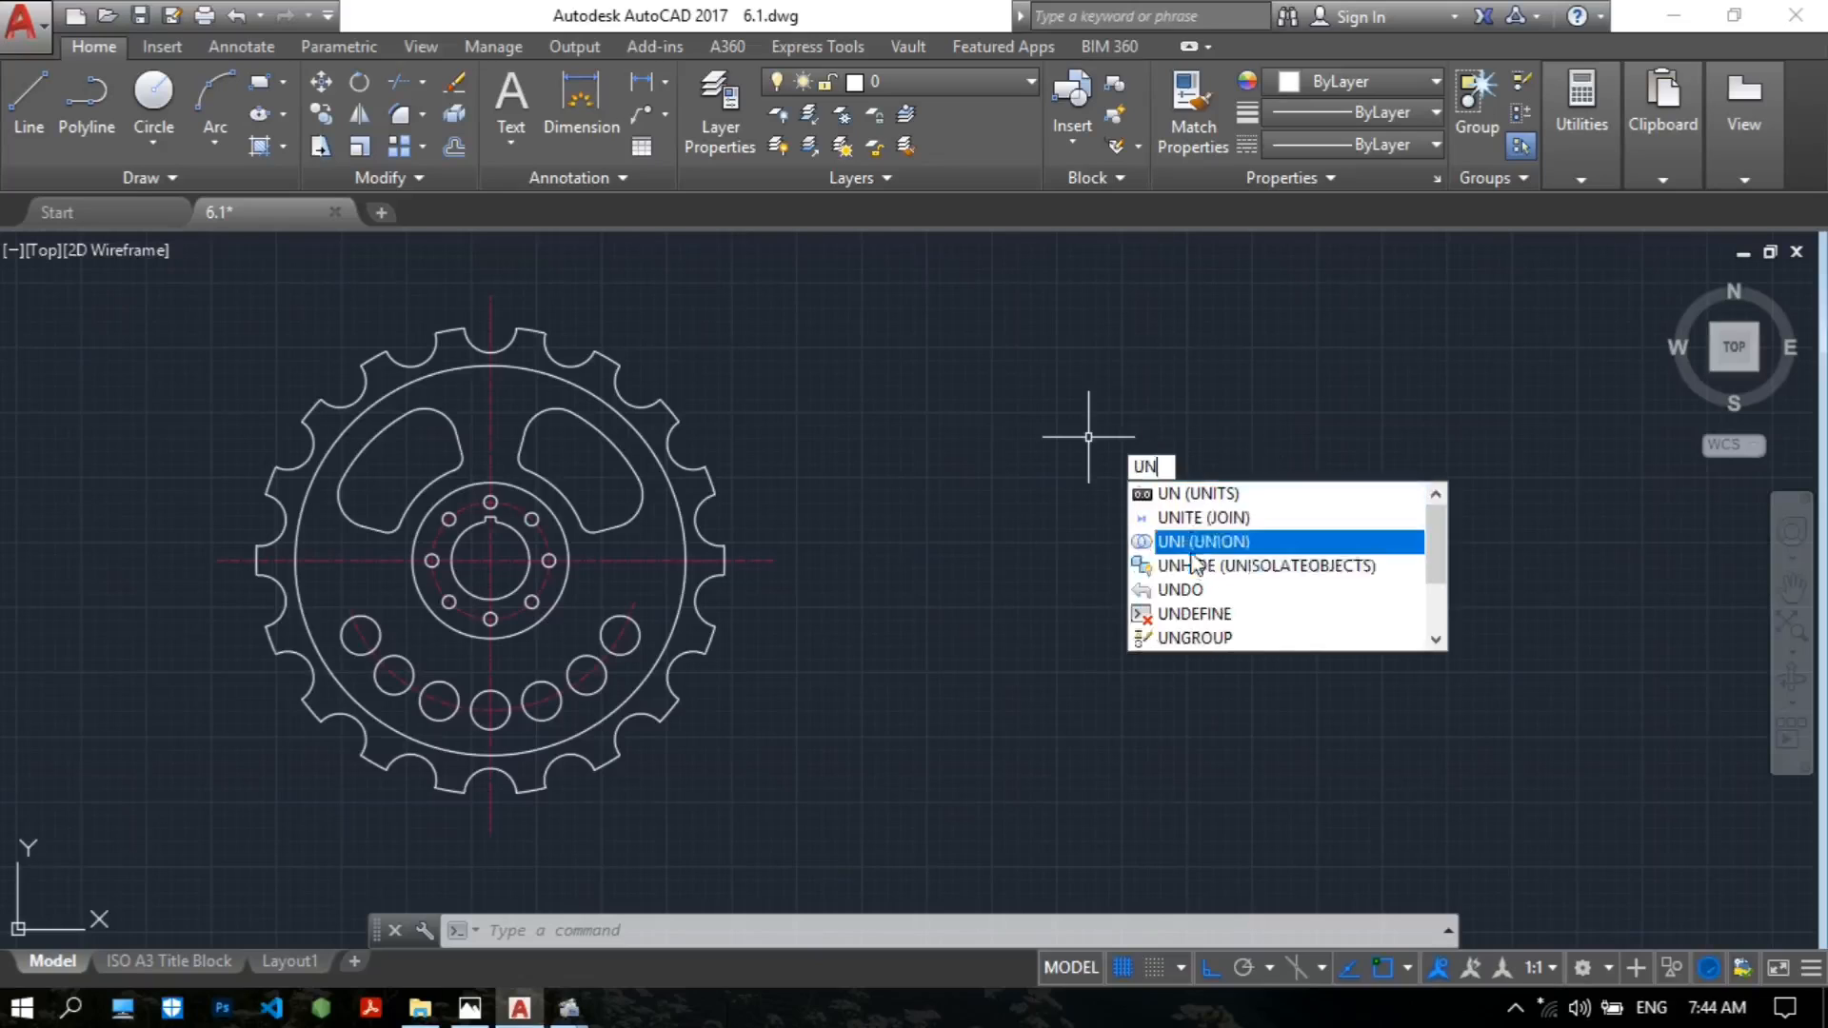
{"action": "left_click", "coordinate": [1292, 506]}
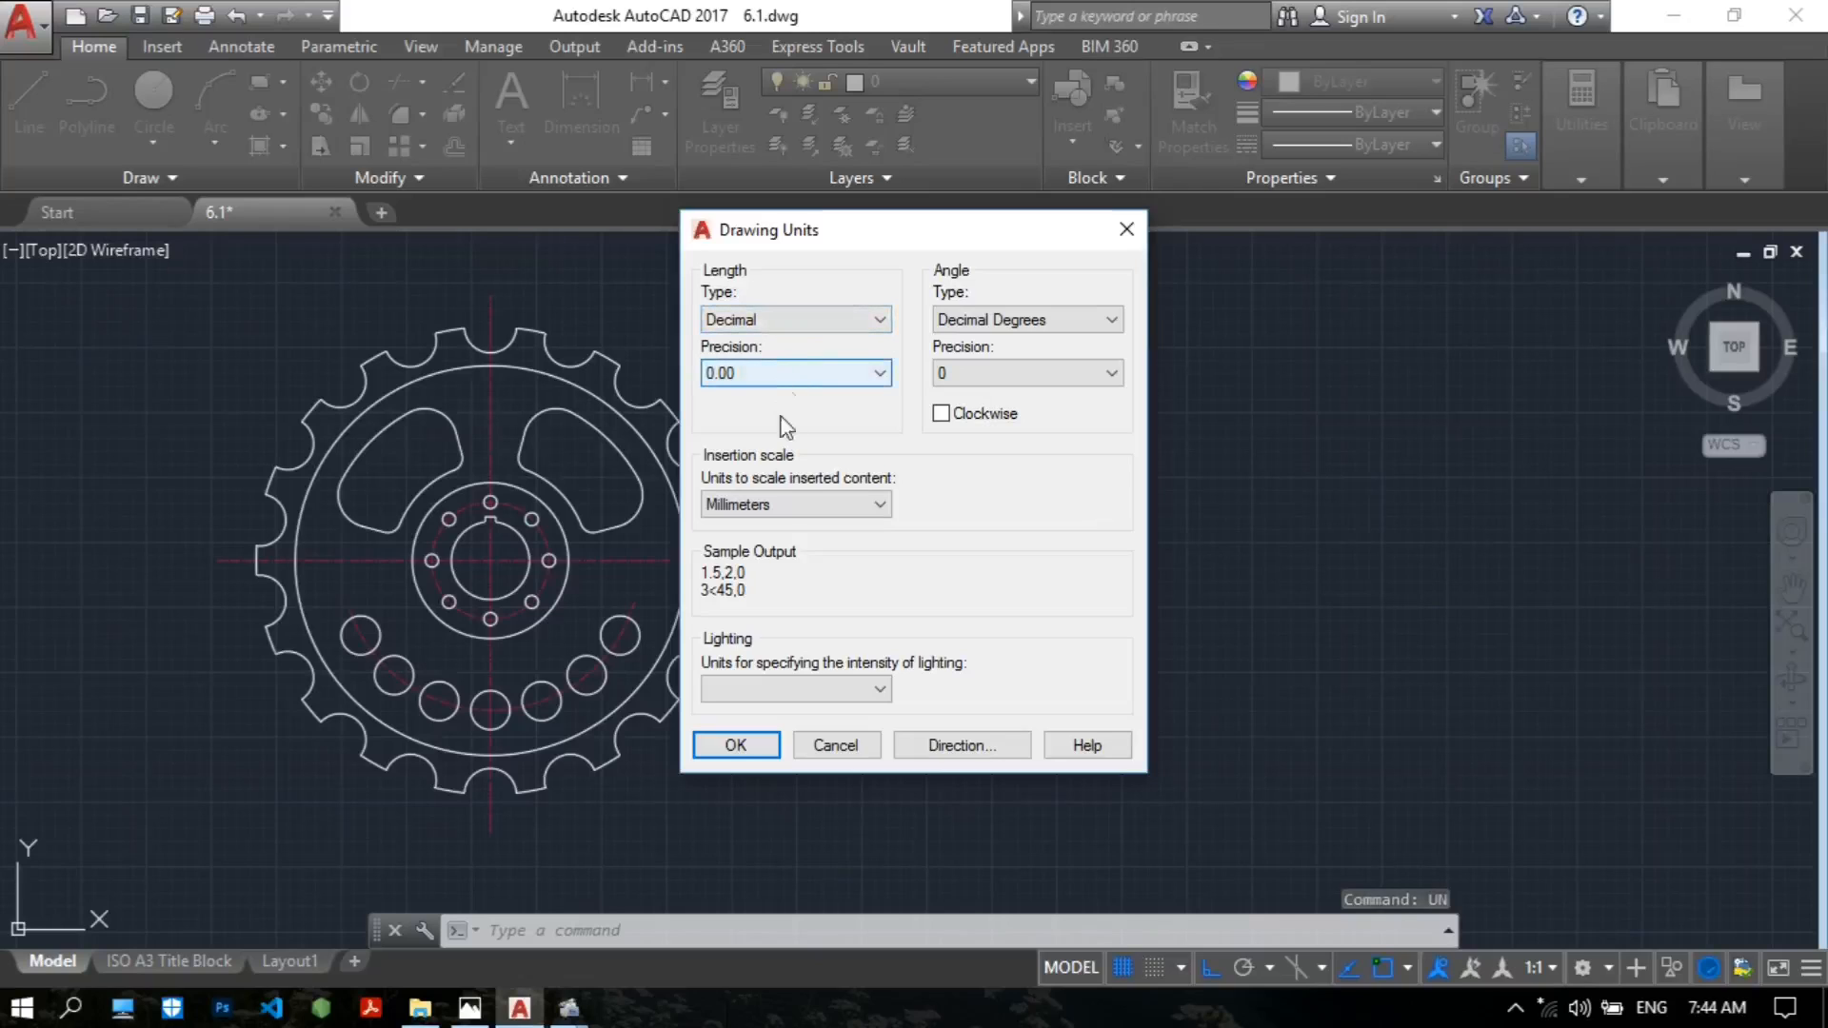
{"action": "left_click", "coordinate": [750, 746]}
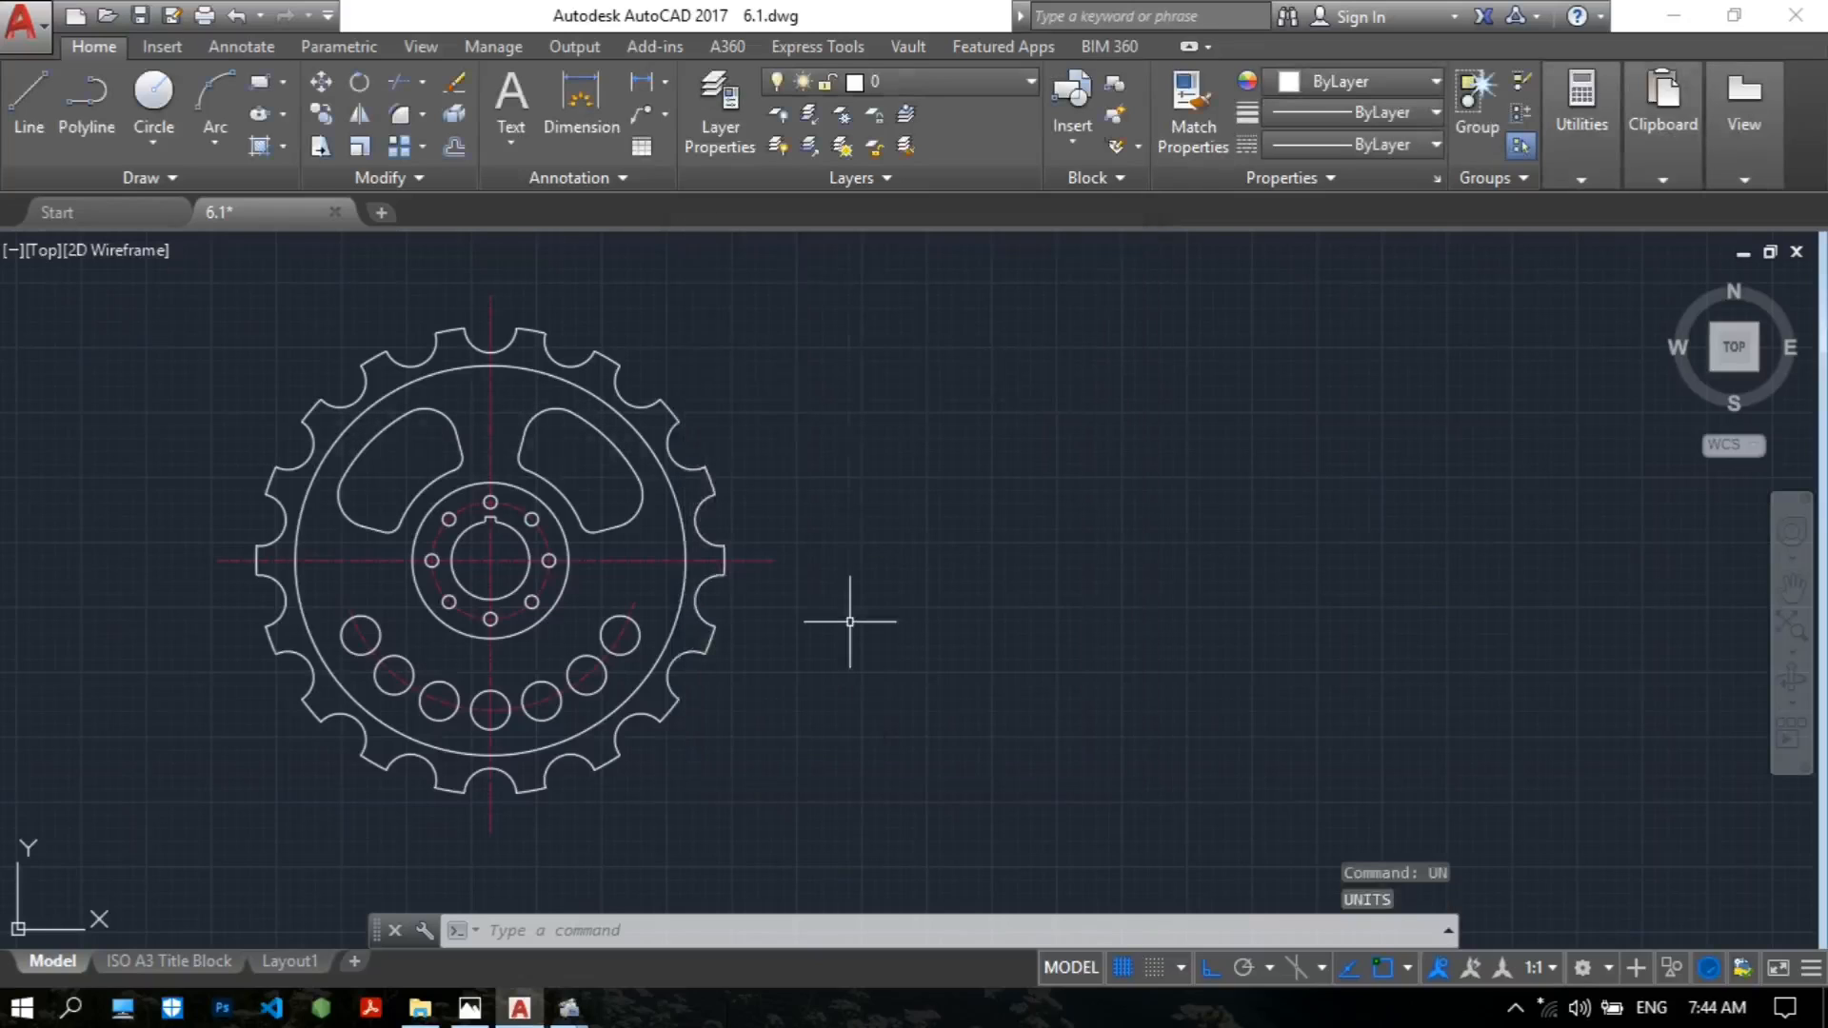
Erase the entire existing sprocket drawing, including its center lines.
{"action": "mouse_move", "coordinate": [842, 617]}
{"action": "middle_mouse_down"}
{"action": "mouse_move", "coordinate": [924, 567]}
{"action": "mouse_move", "coordinate": [843, 585]}
{"action": "mouse_move", "coordinate": [876, 560]}
{"action": "middle_mouse_up"}
{"action": "scroll", "coordinate": [901, 559], "scroll_direction": "up", "scroll_amount": 2}
{"action": "scroll", "coordinate": [918, 540], "scroll_direction": "down", "scroll_amount": 4}
{"action": "scroll", "coordinate": [850, 579], "scroll_direction": "up", "scroll_amount": 2}
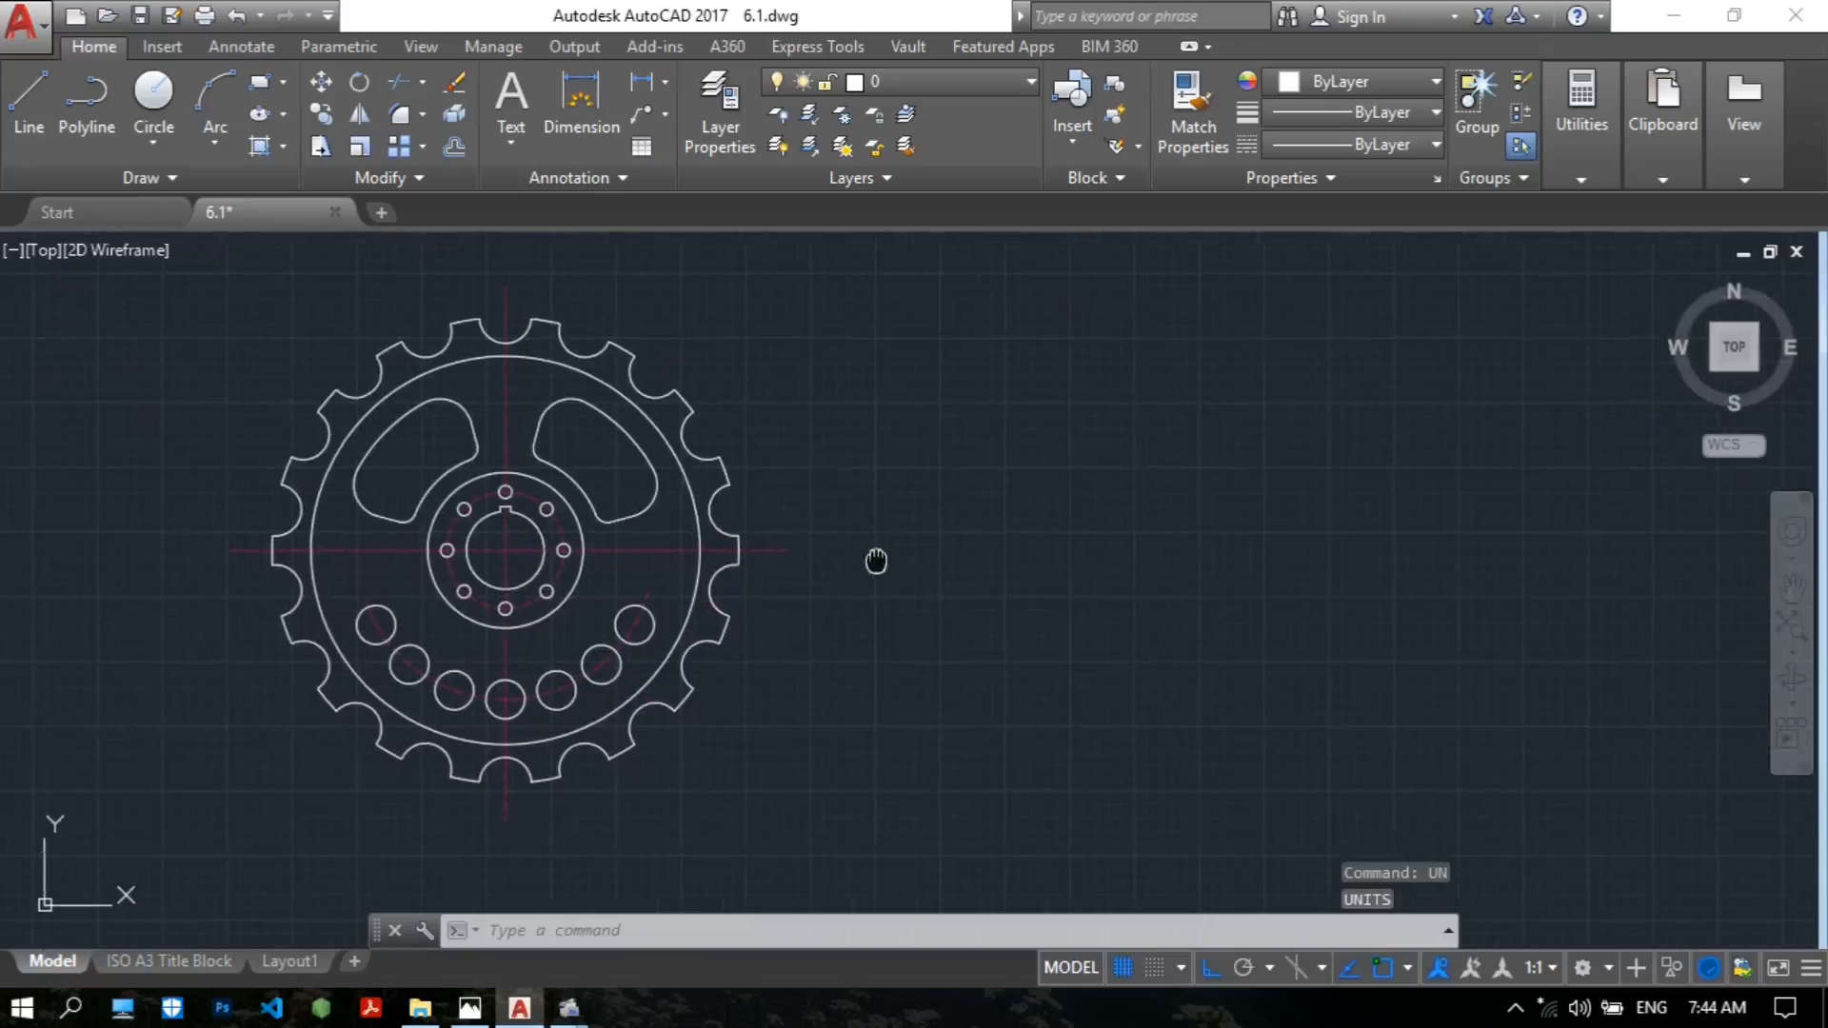
{"action": "type", "text": "e"}
{"action": "key", "text": "Return"}
{"action": "left_click", "coordinate": [950, 784]}
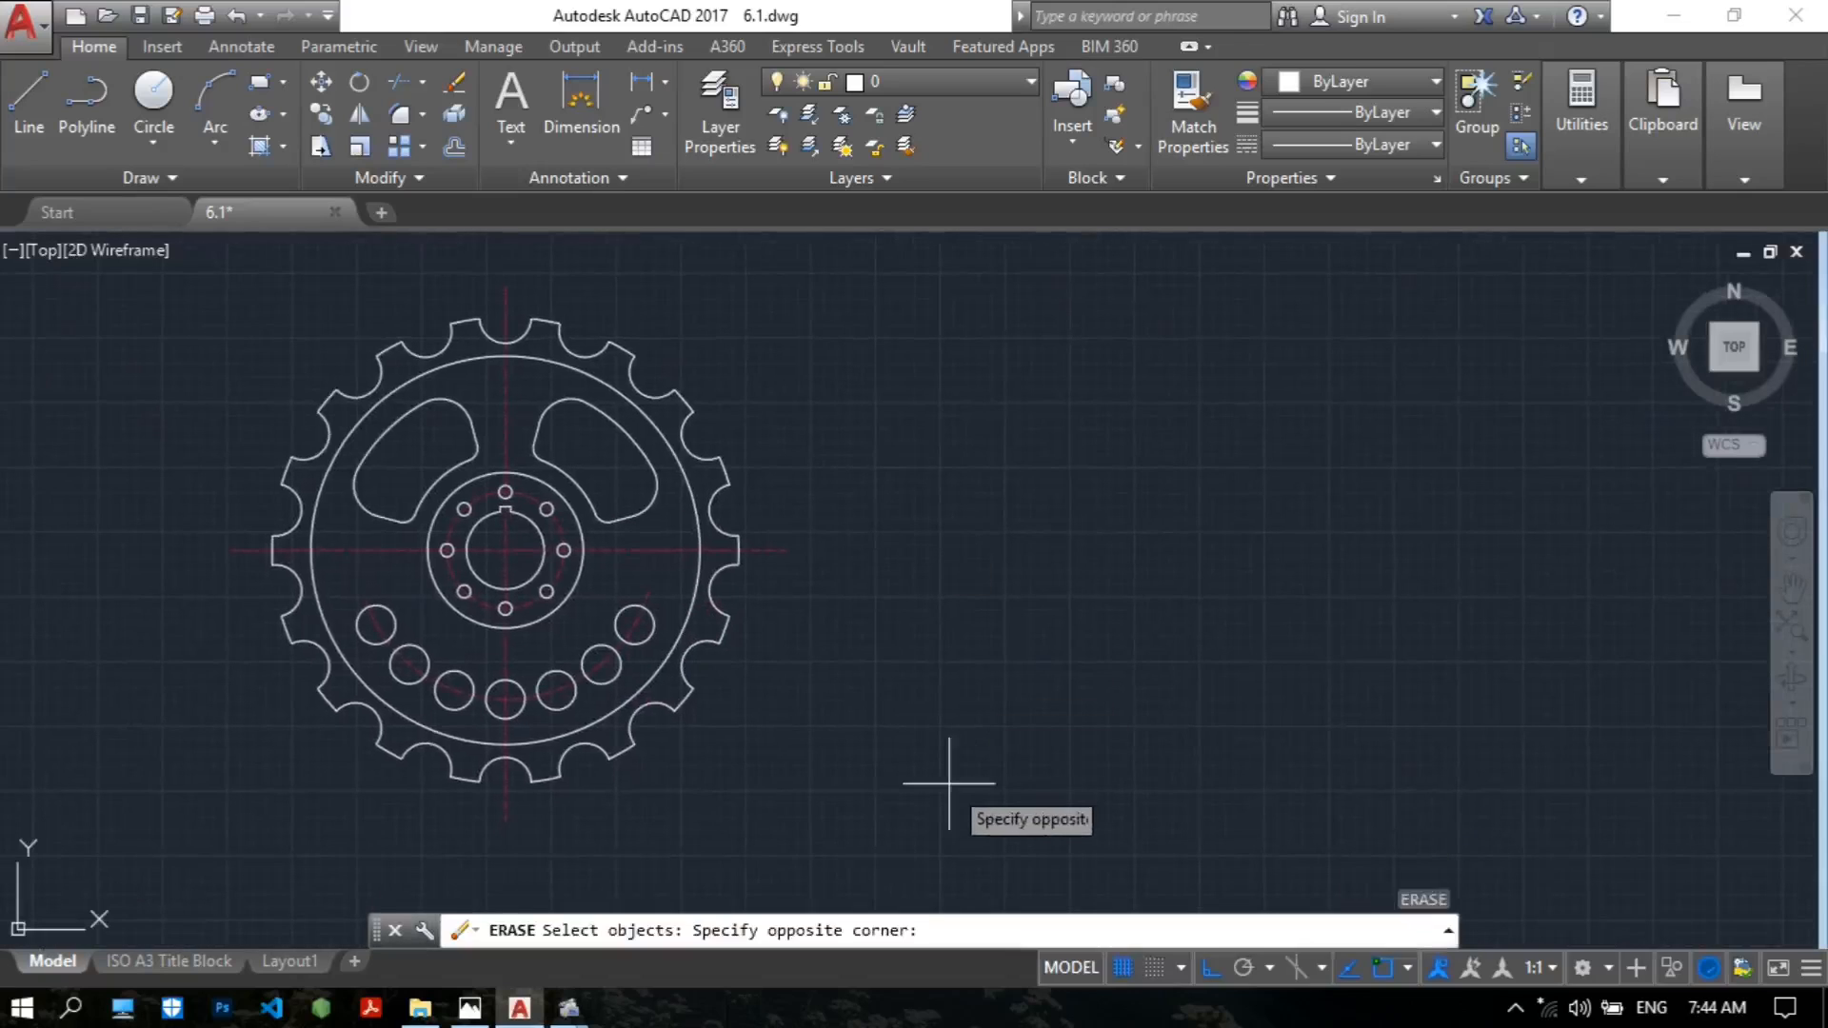
{"action": "left_click", "coordinate": [98, 314]}
{"action": "key", "text": "Return"}
{"action": "mouse_move", "coordinate": [482, 425]}
{"action": "middle_mouse_down"}
{"action": "mouse_move", "coordinate": [531, 460]}
{"action": "mouse_move", "coordinate": [547, 437]}
{"action": "middle_mouse_up"}
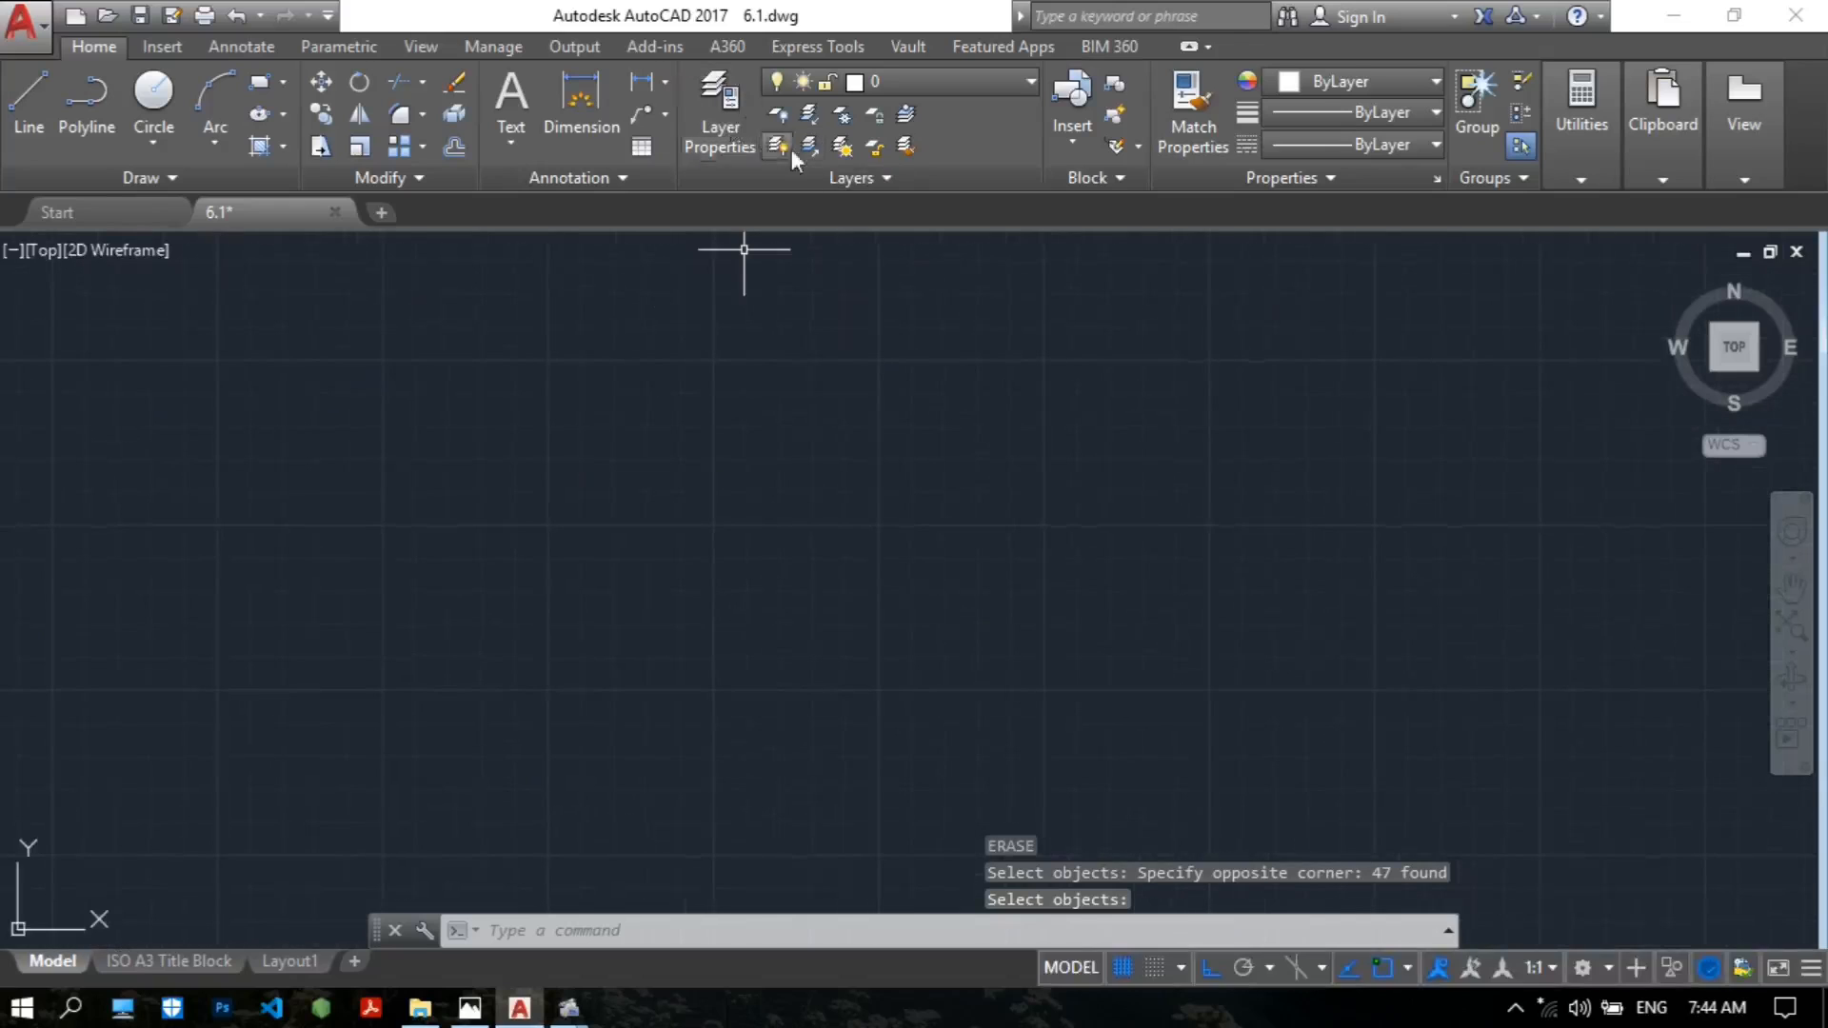
Consult the reference image, and set the center line layer's color to magenta, index color 6.
{"action": "left_click", "coordinate": [469, 1007]}
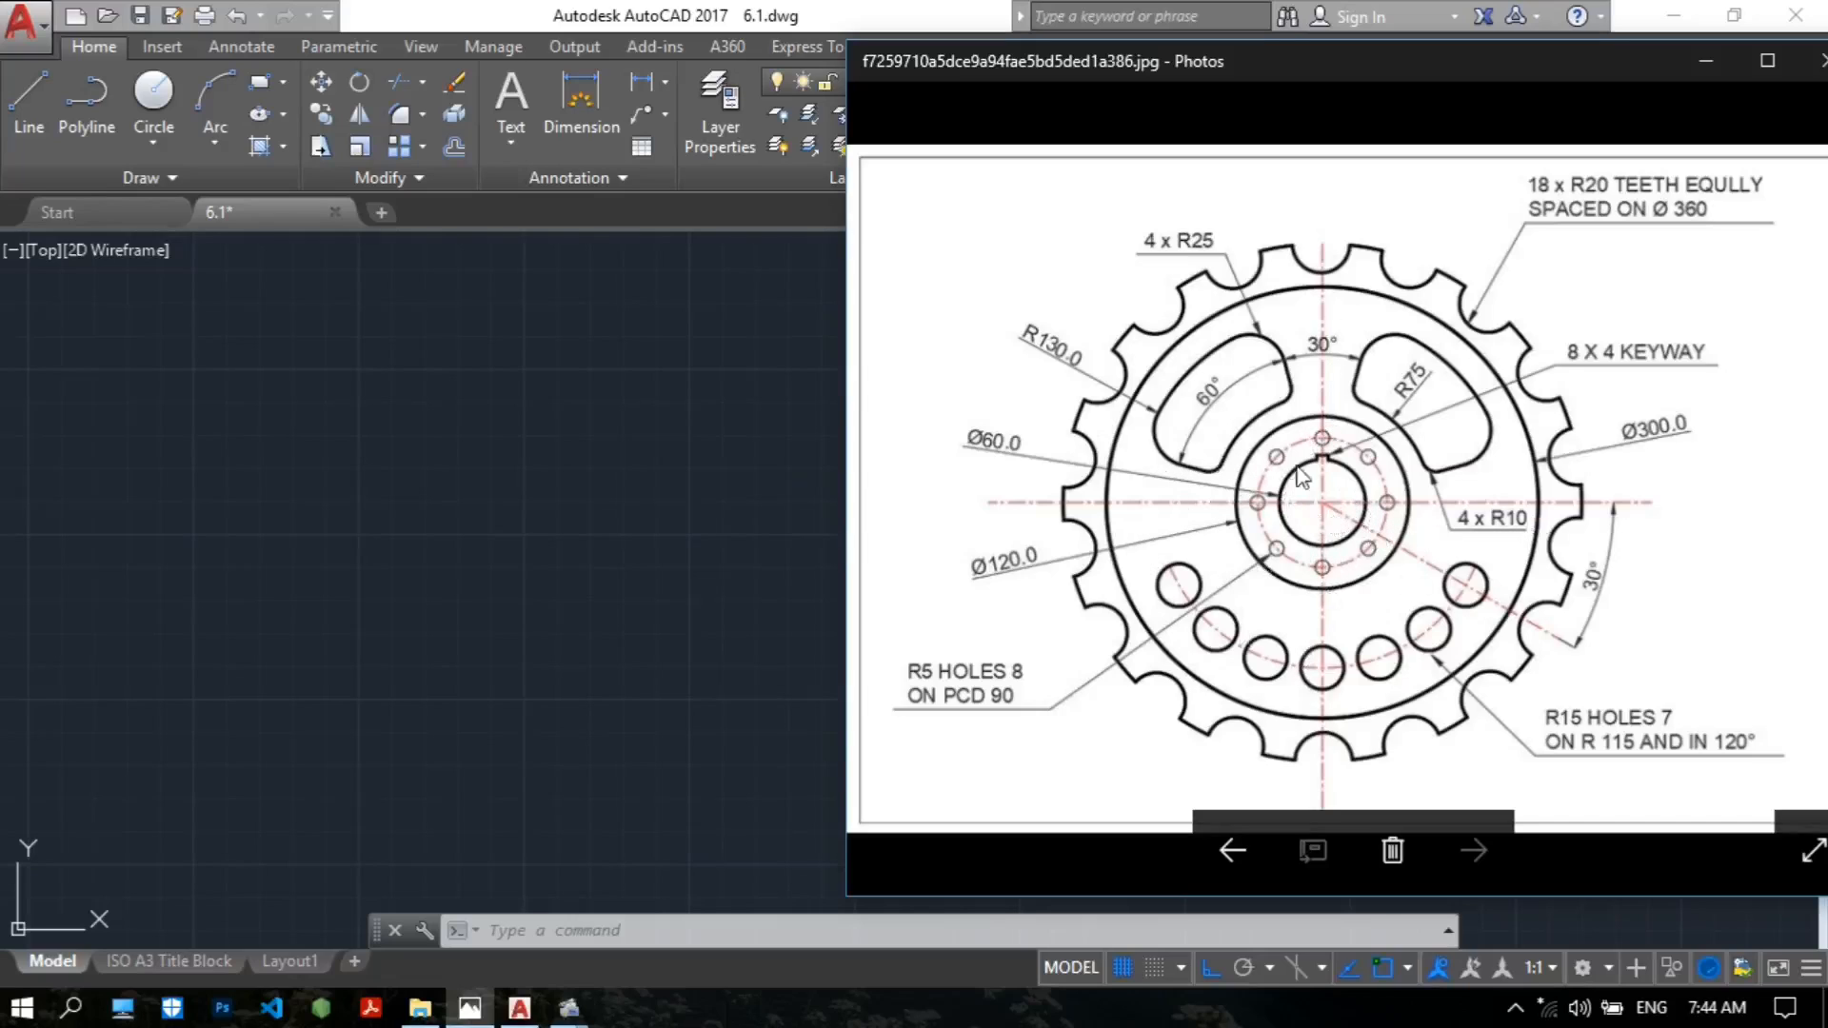
{"action": "key", "text": "alt+Tab"}
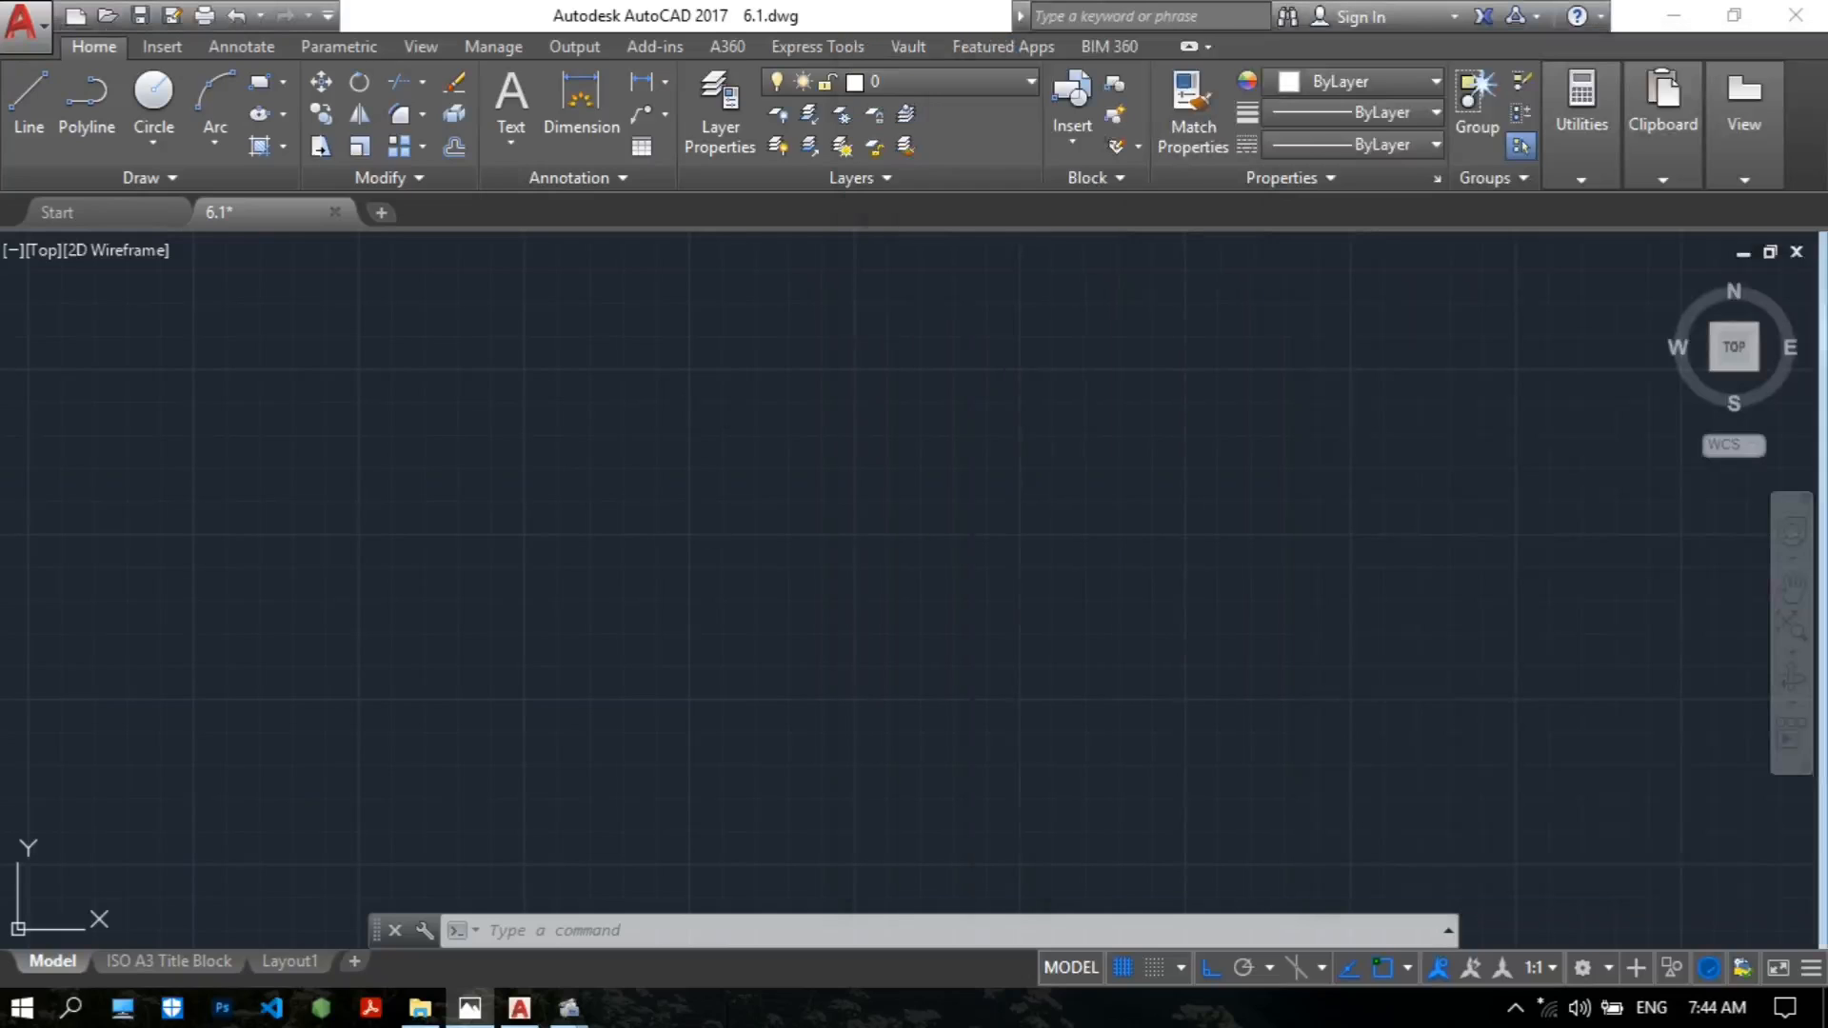
{"action": "left_click", "coordinate": [722, 110]}
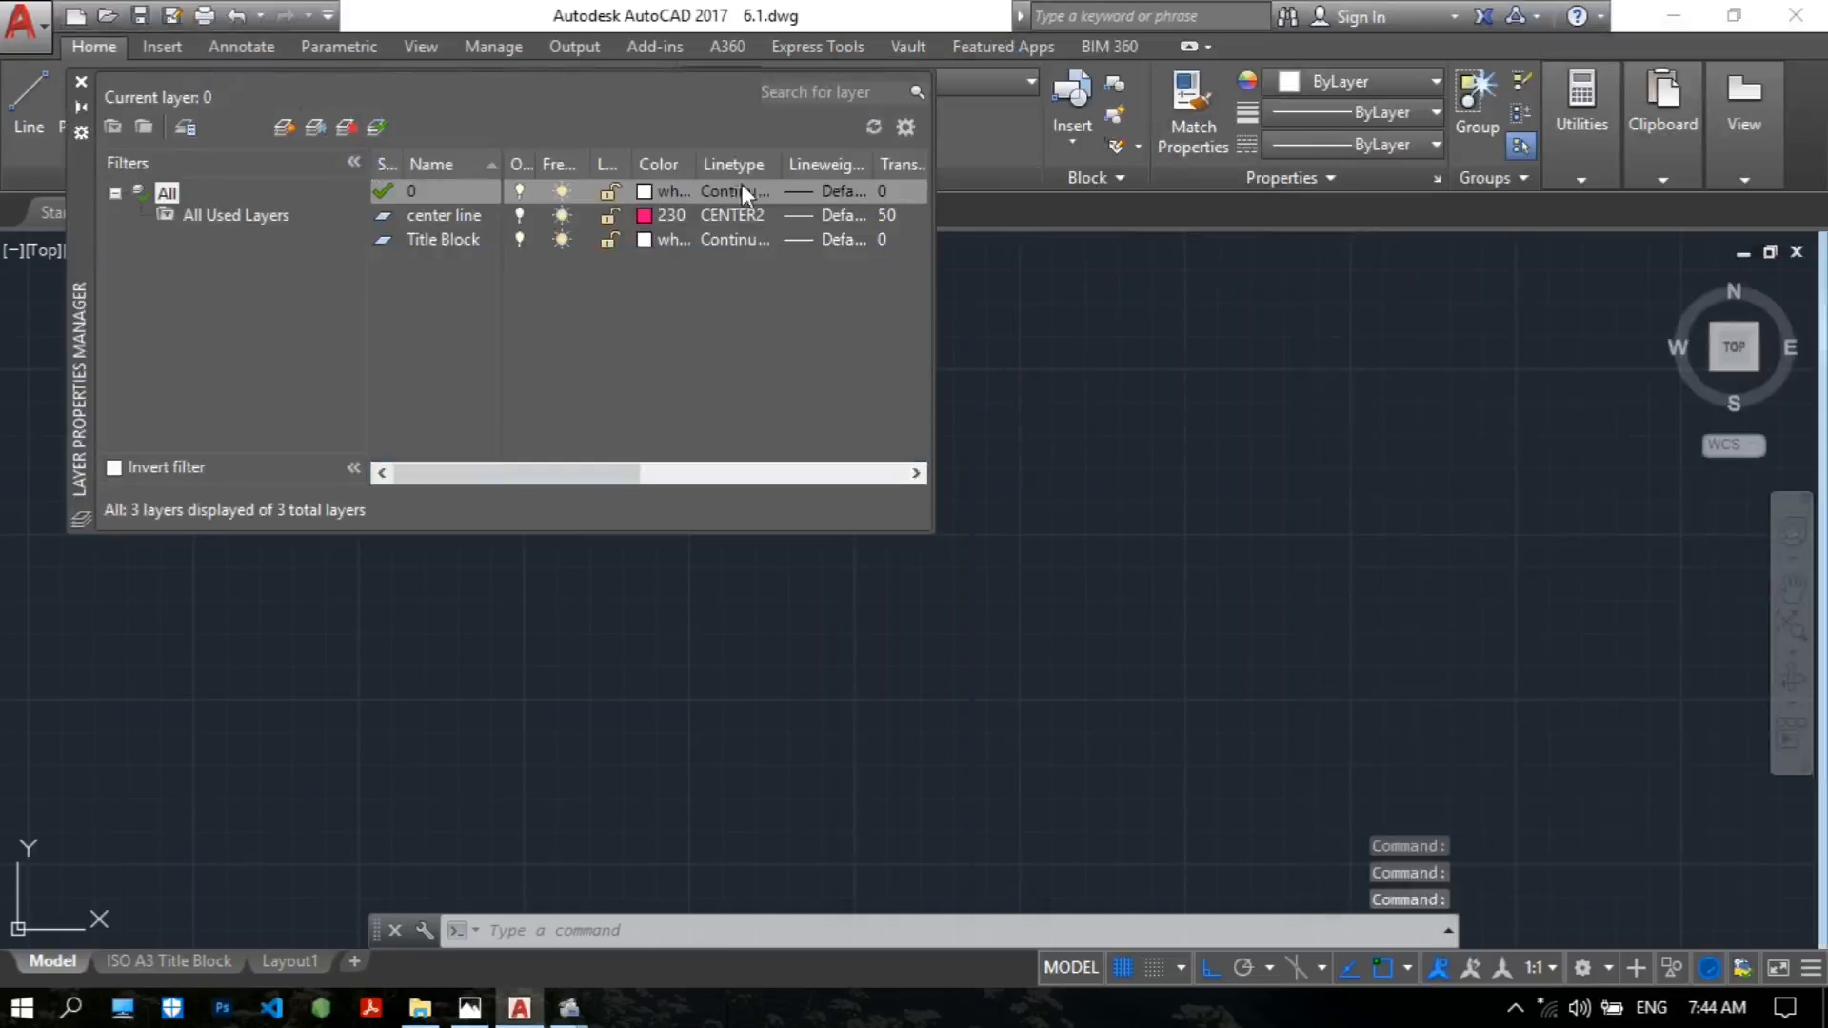
{"action": "left_click", "coordinate": [448, 303]}
{"action": "left_click", "coordinate": [440, 215]}
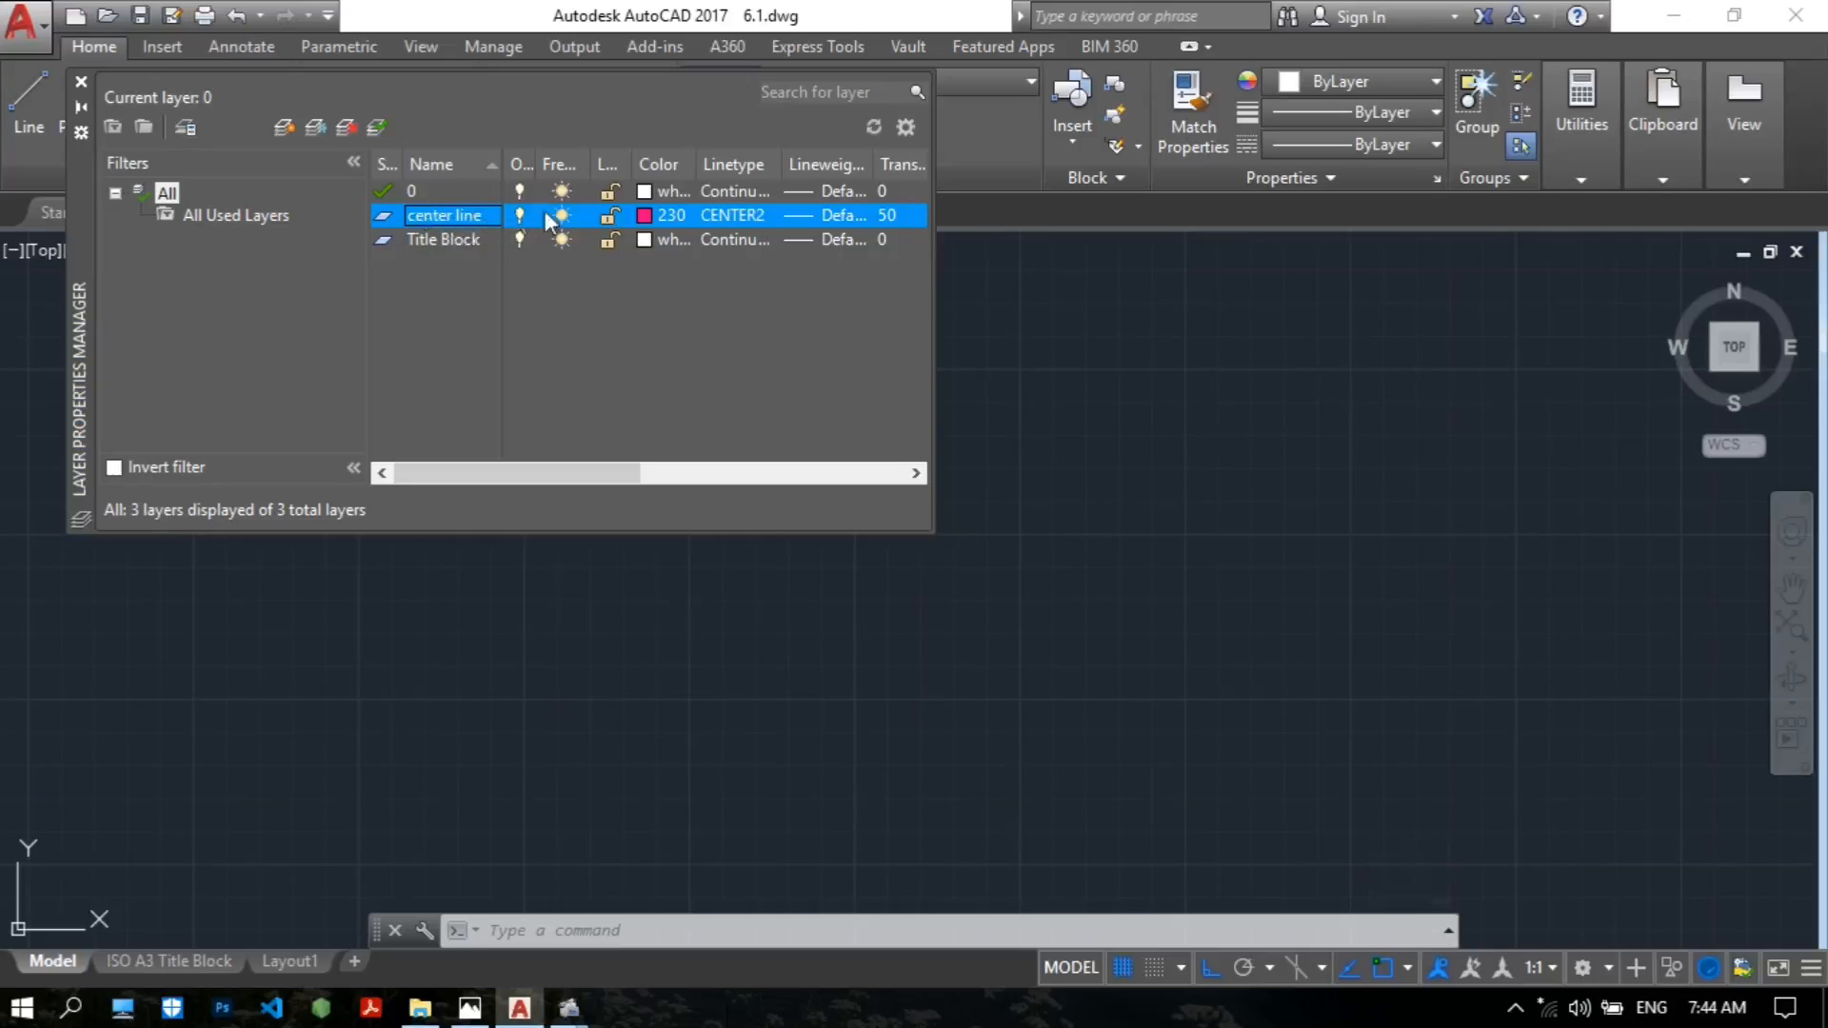
{"action": "left_click", "coordinate": [644, 215]}
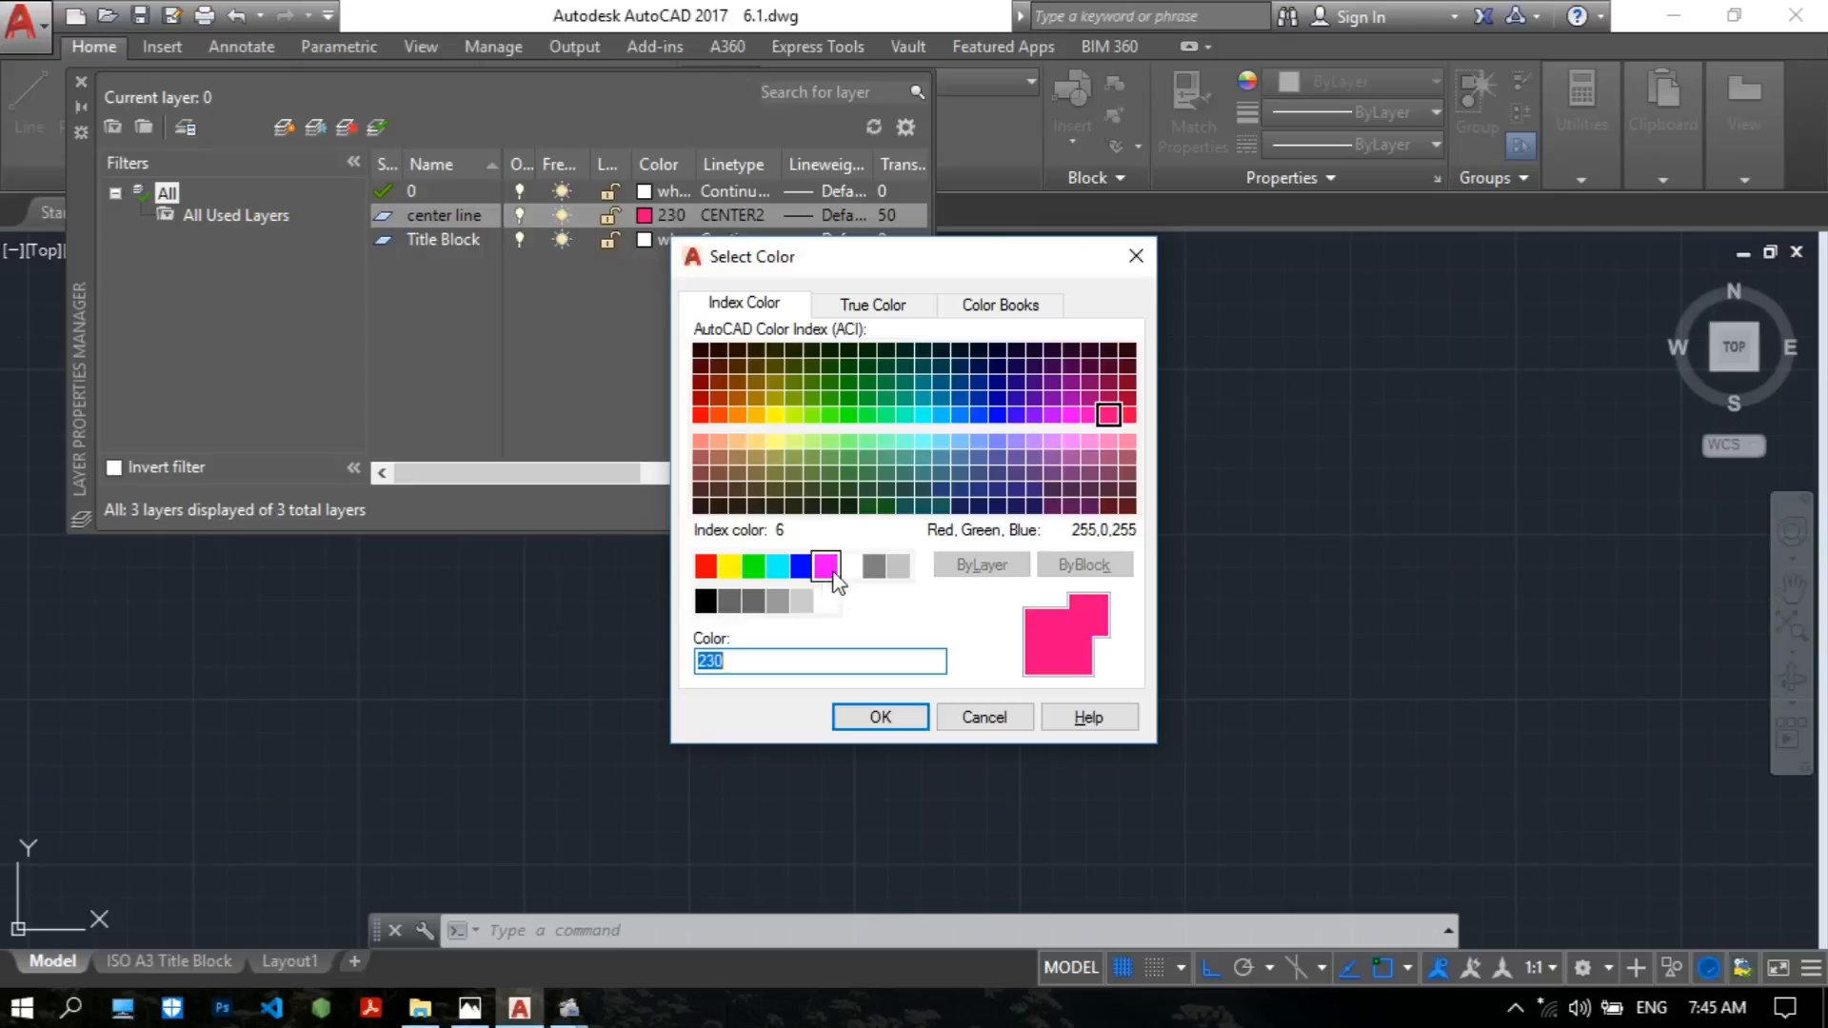
{"action": "left_click", "coordinate": [825, 566]}
{"action": "left_click", "coordinate": [878, 721]}
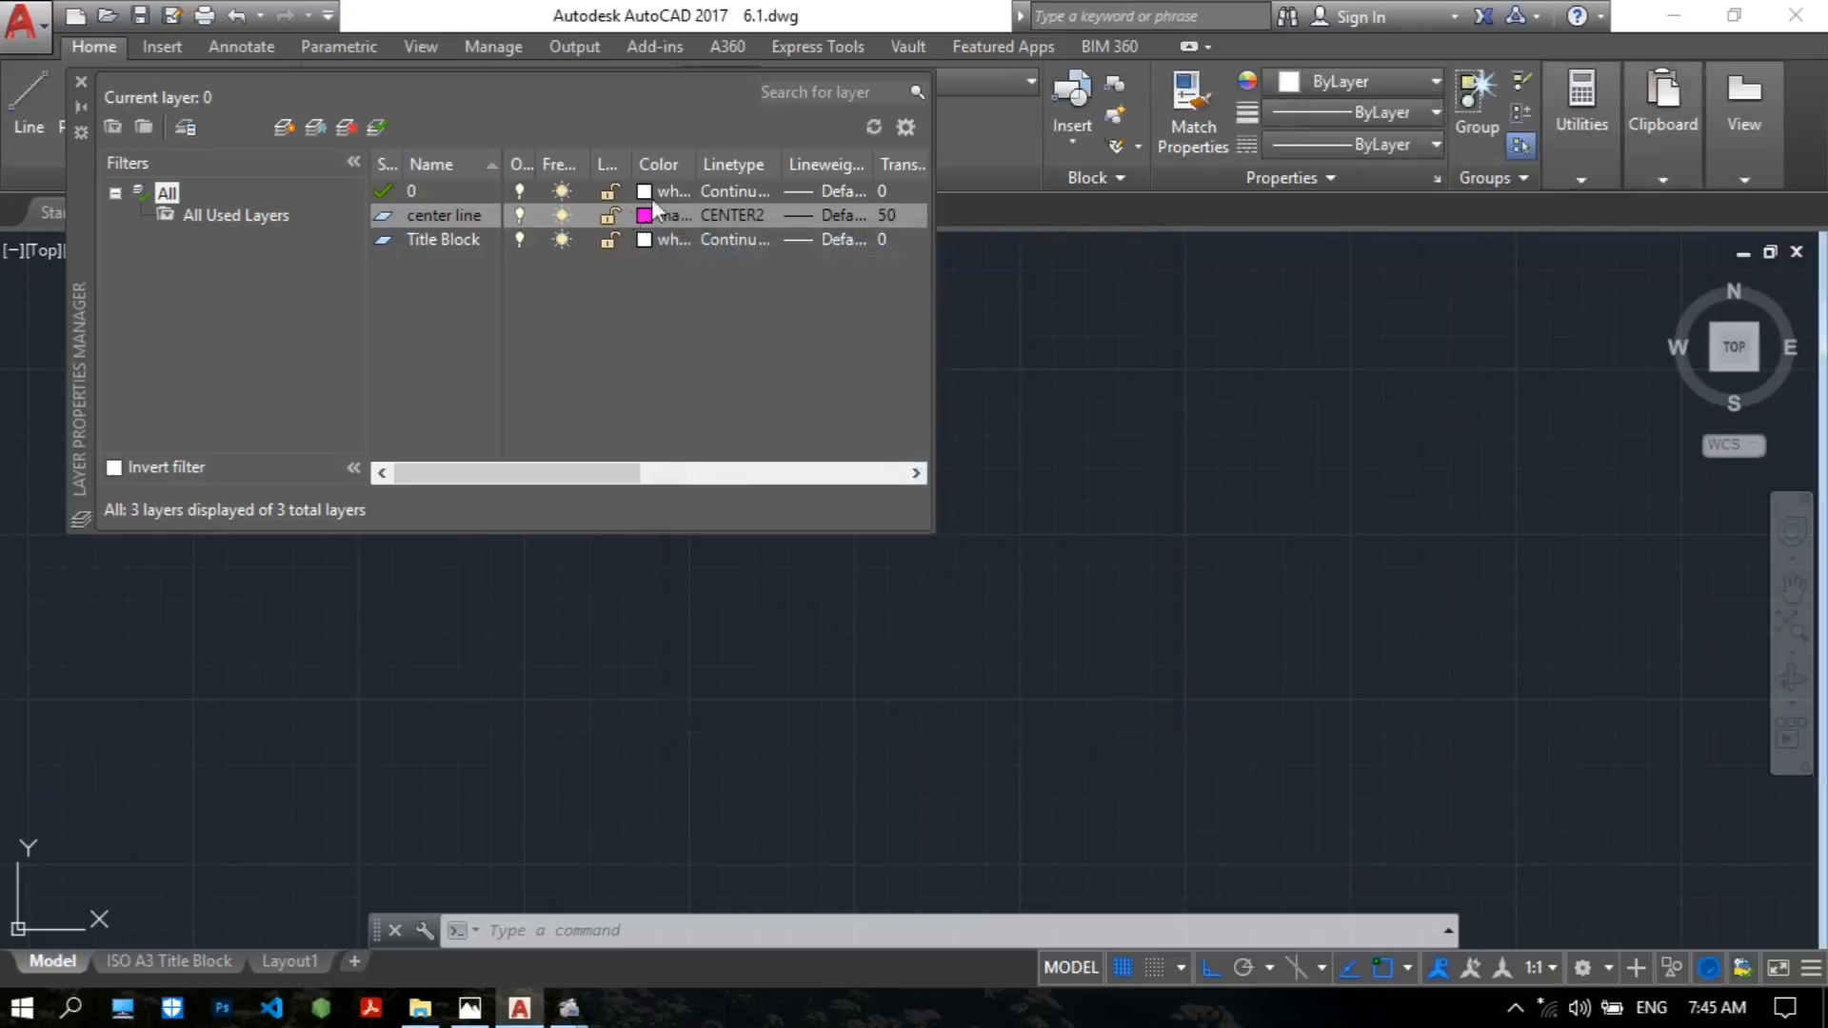
Browse the loadable linetypes and assign CENTER2 to the center line layer.
{"action": "left_click", "coordinate": [716, 219]}
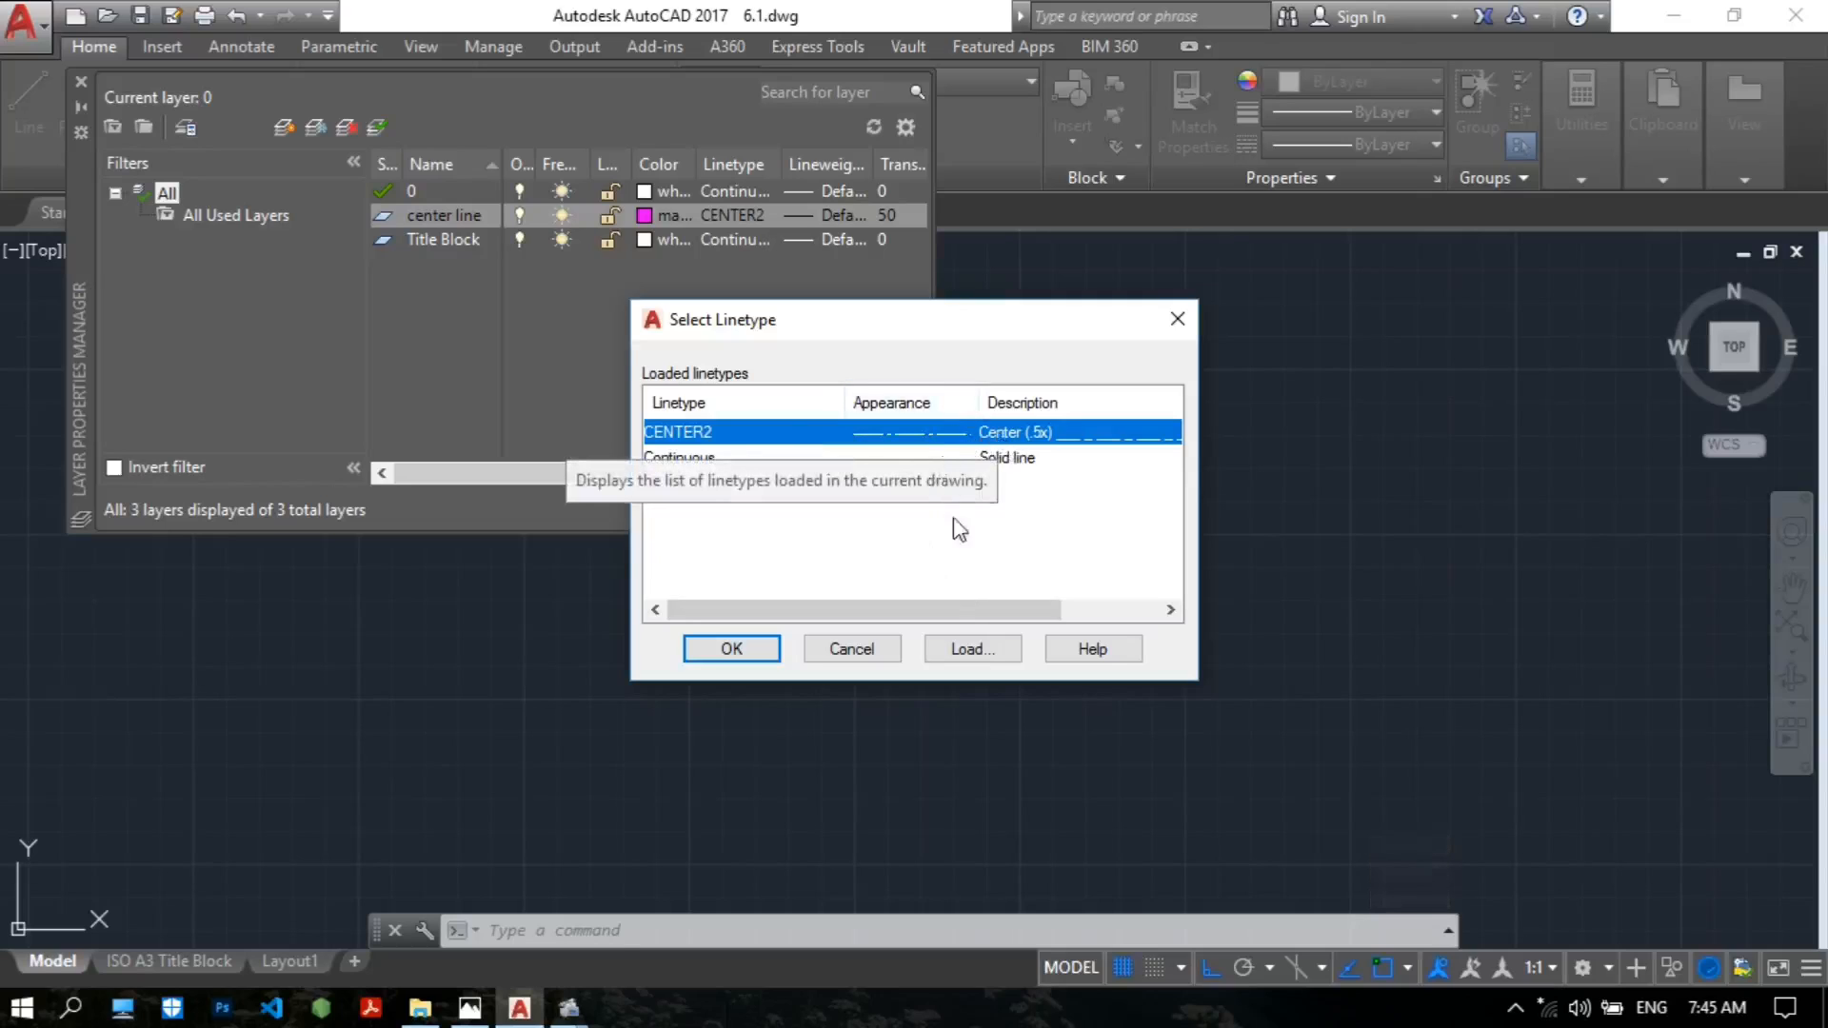
{"action": "left_click", "coordinate": [974, 650]}
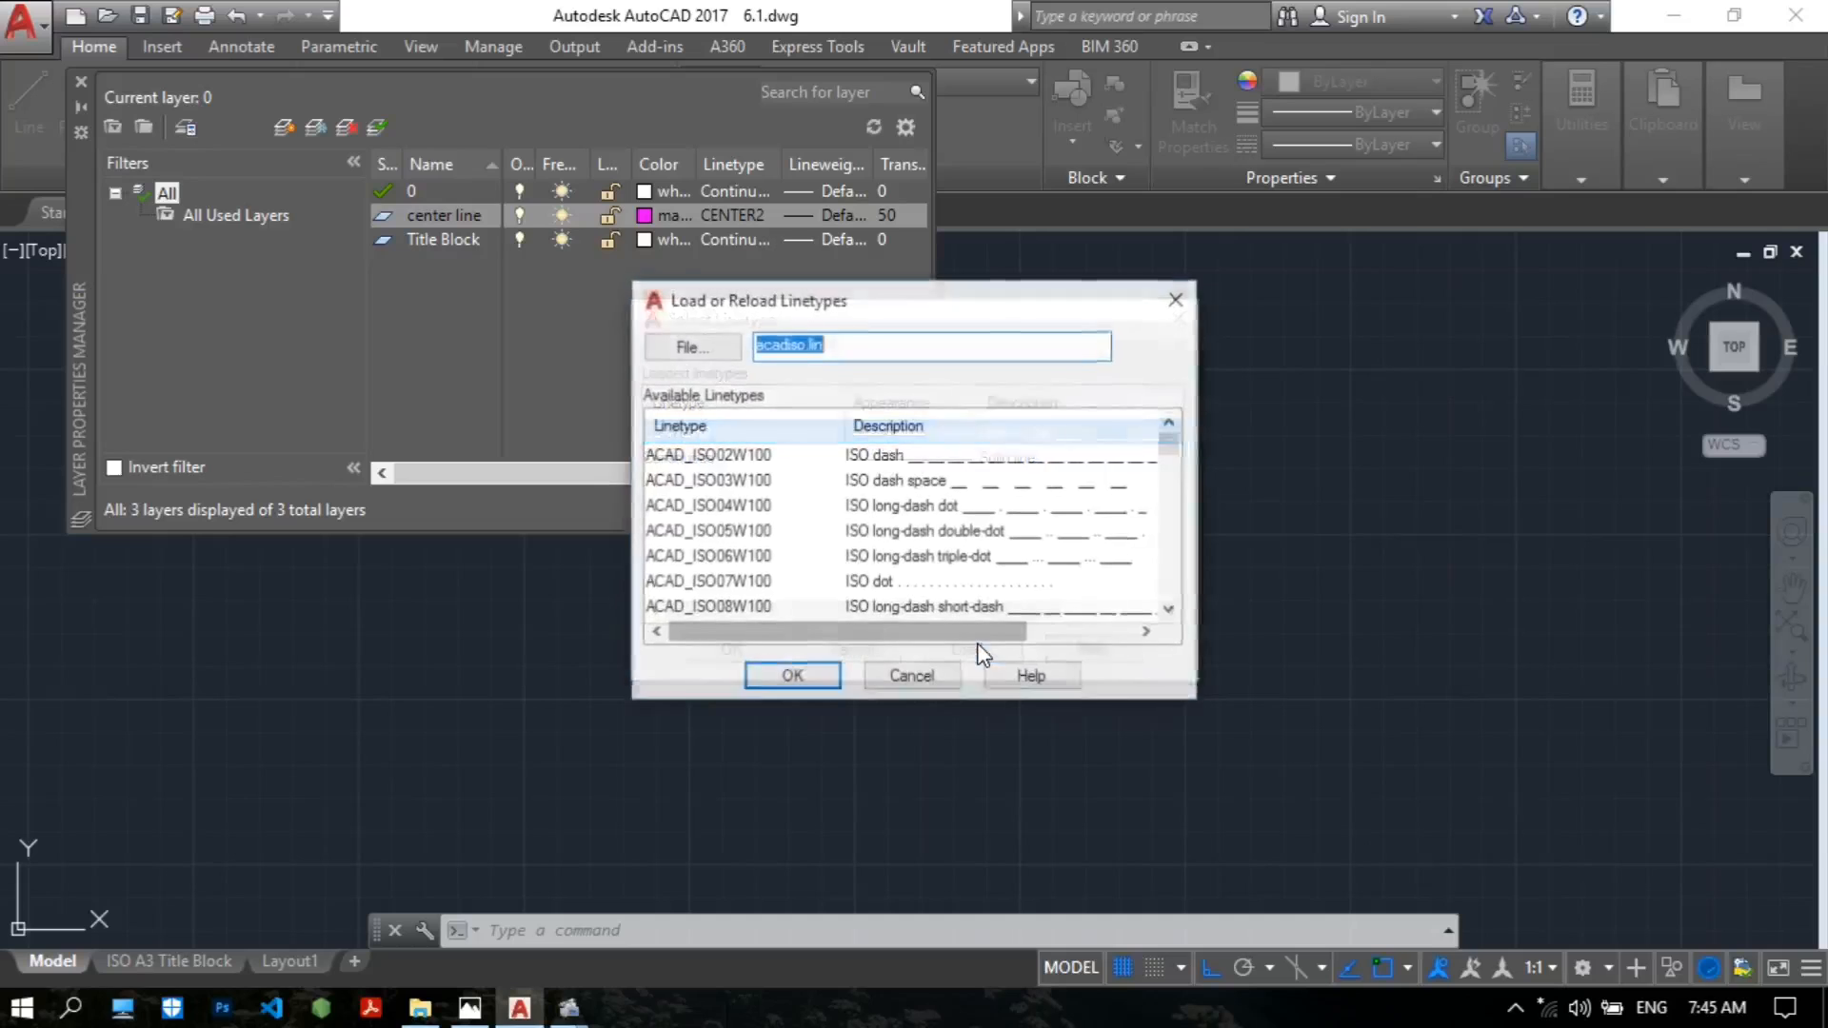
{"action": "scroll", "coordinate": [735, 555], "scroll_direction": "down", "scroll_amount": 12}
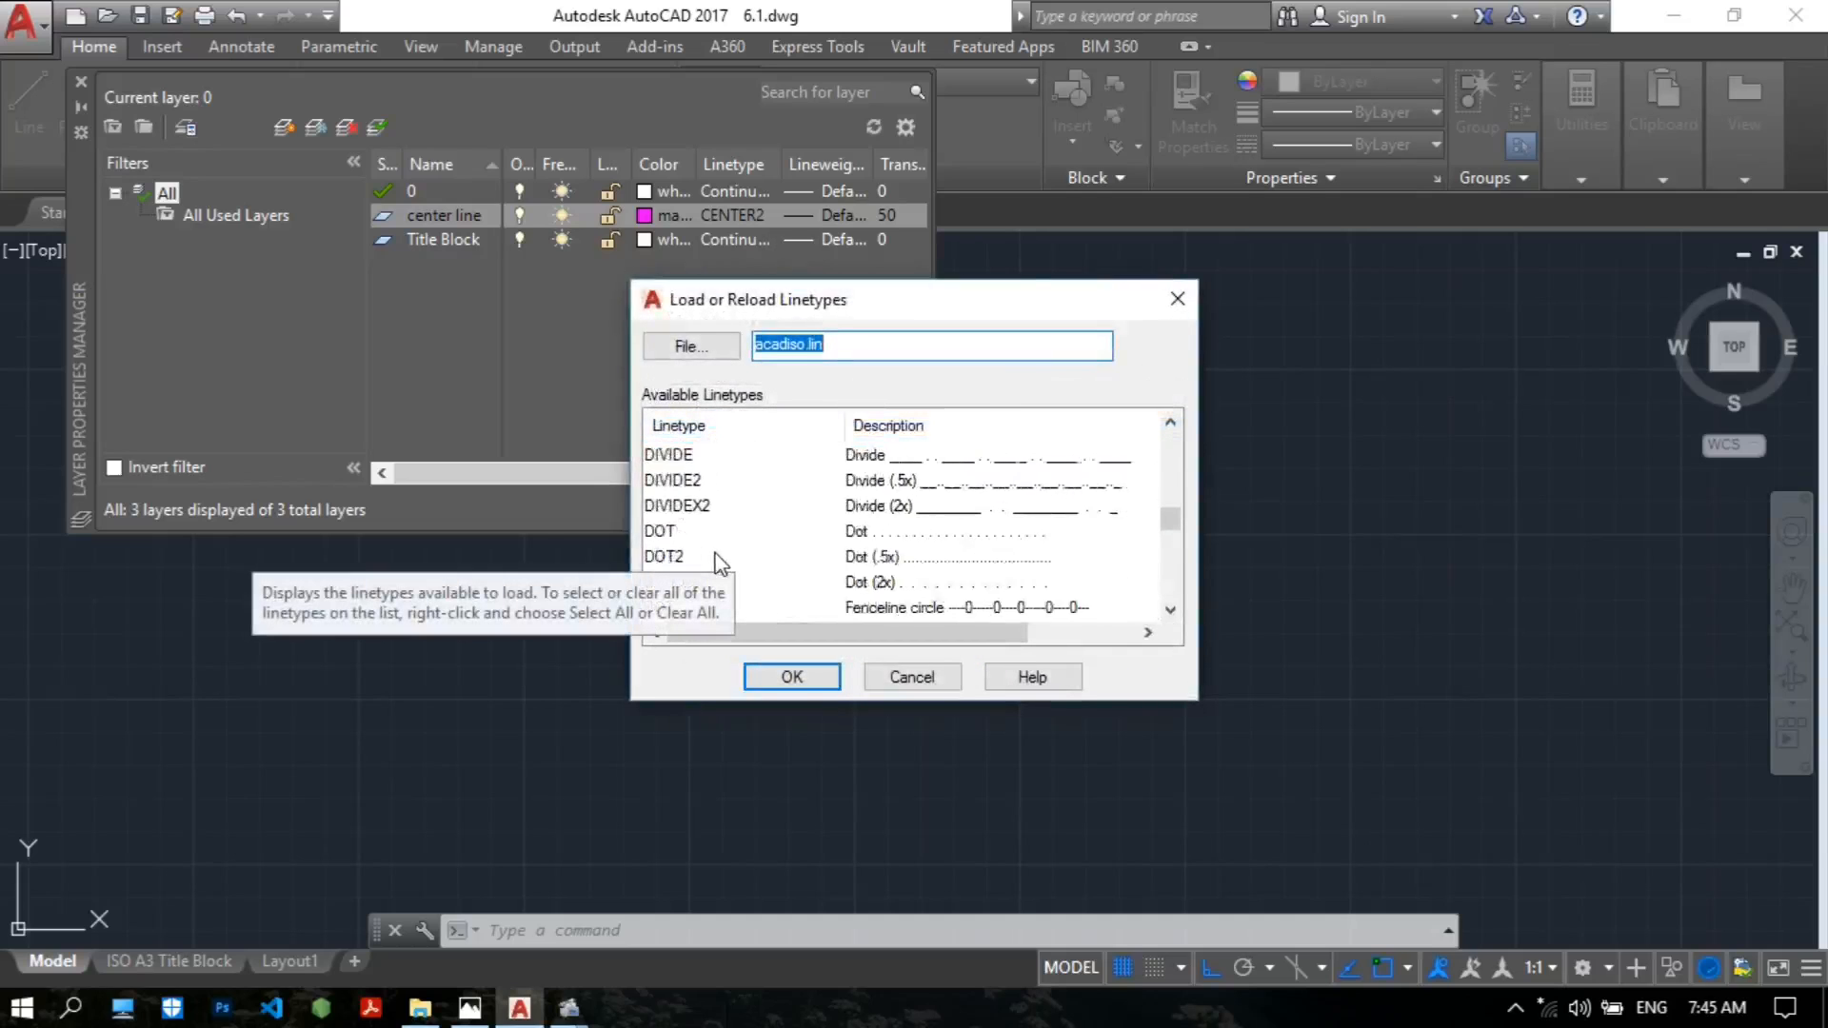
{"action": "scroll", "coordinate": [714, 543], "scroll_direction": "down", "scroll_amount": 2}
{"action": "scroll", "coordinate": [712, 537], "scroll_direction": "up", "scroll_amount": 12}
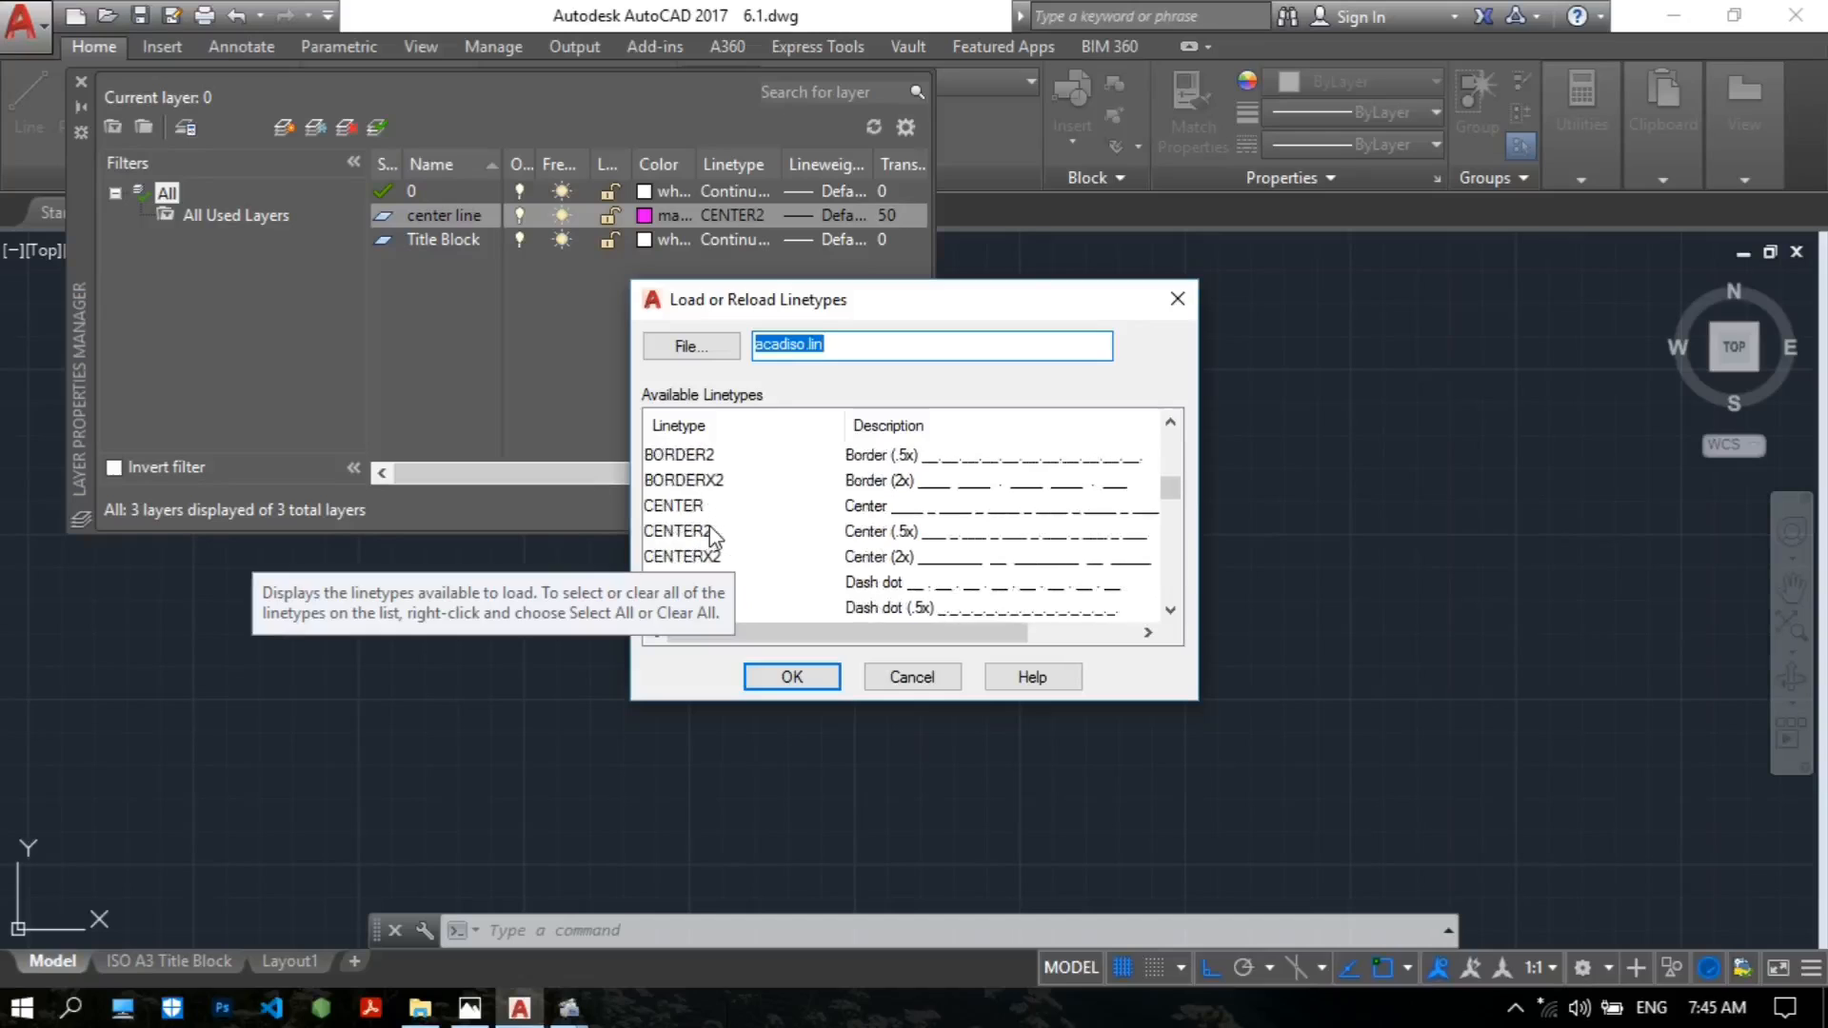
{"action": "left_click", "coordinate": [909, 534]}
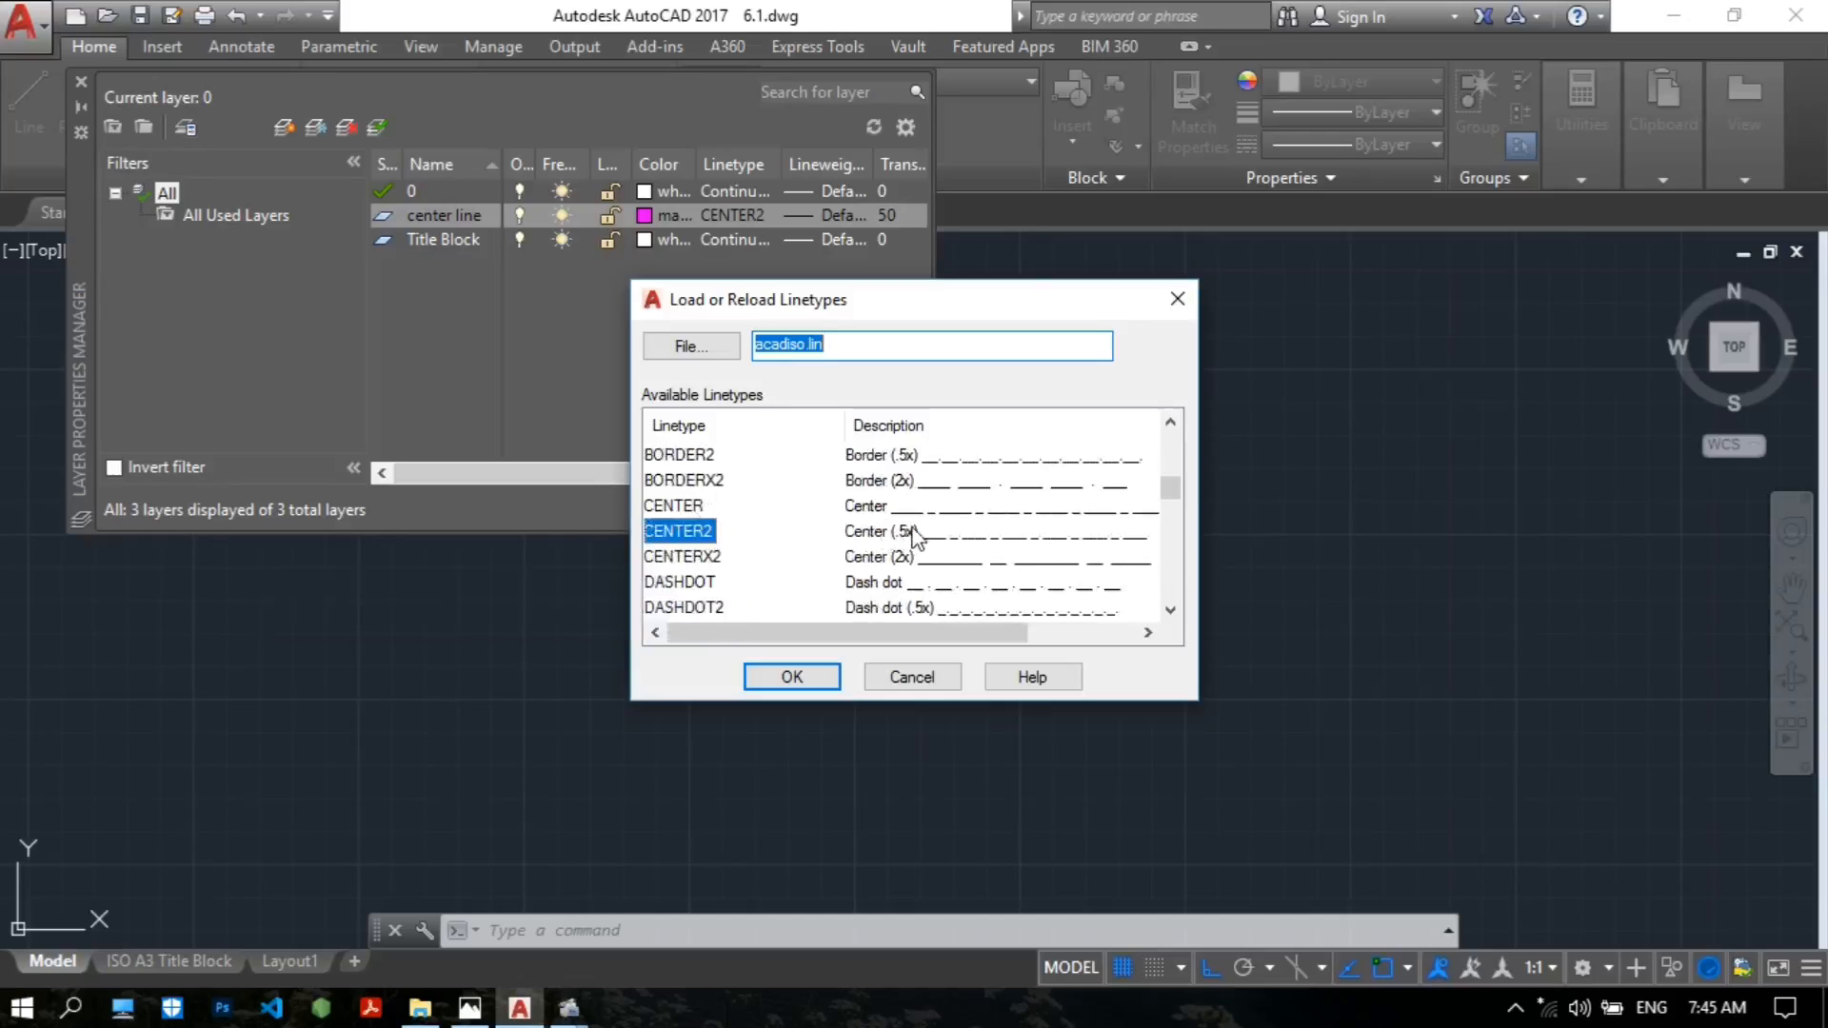
{"action": "left_click", "coordinate": [888, 682]}
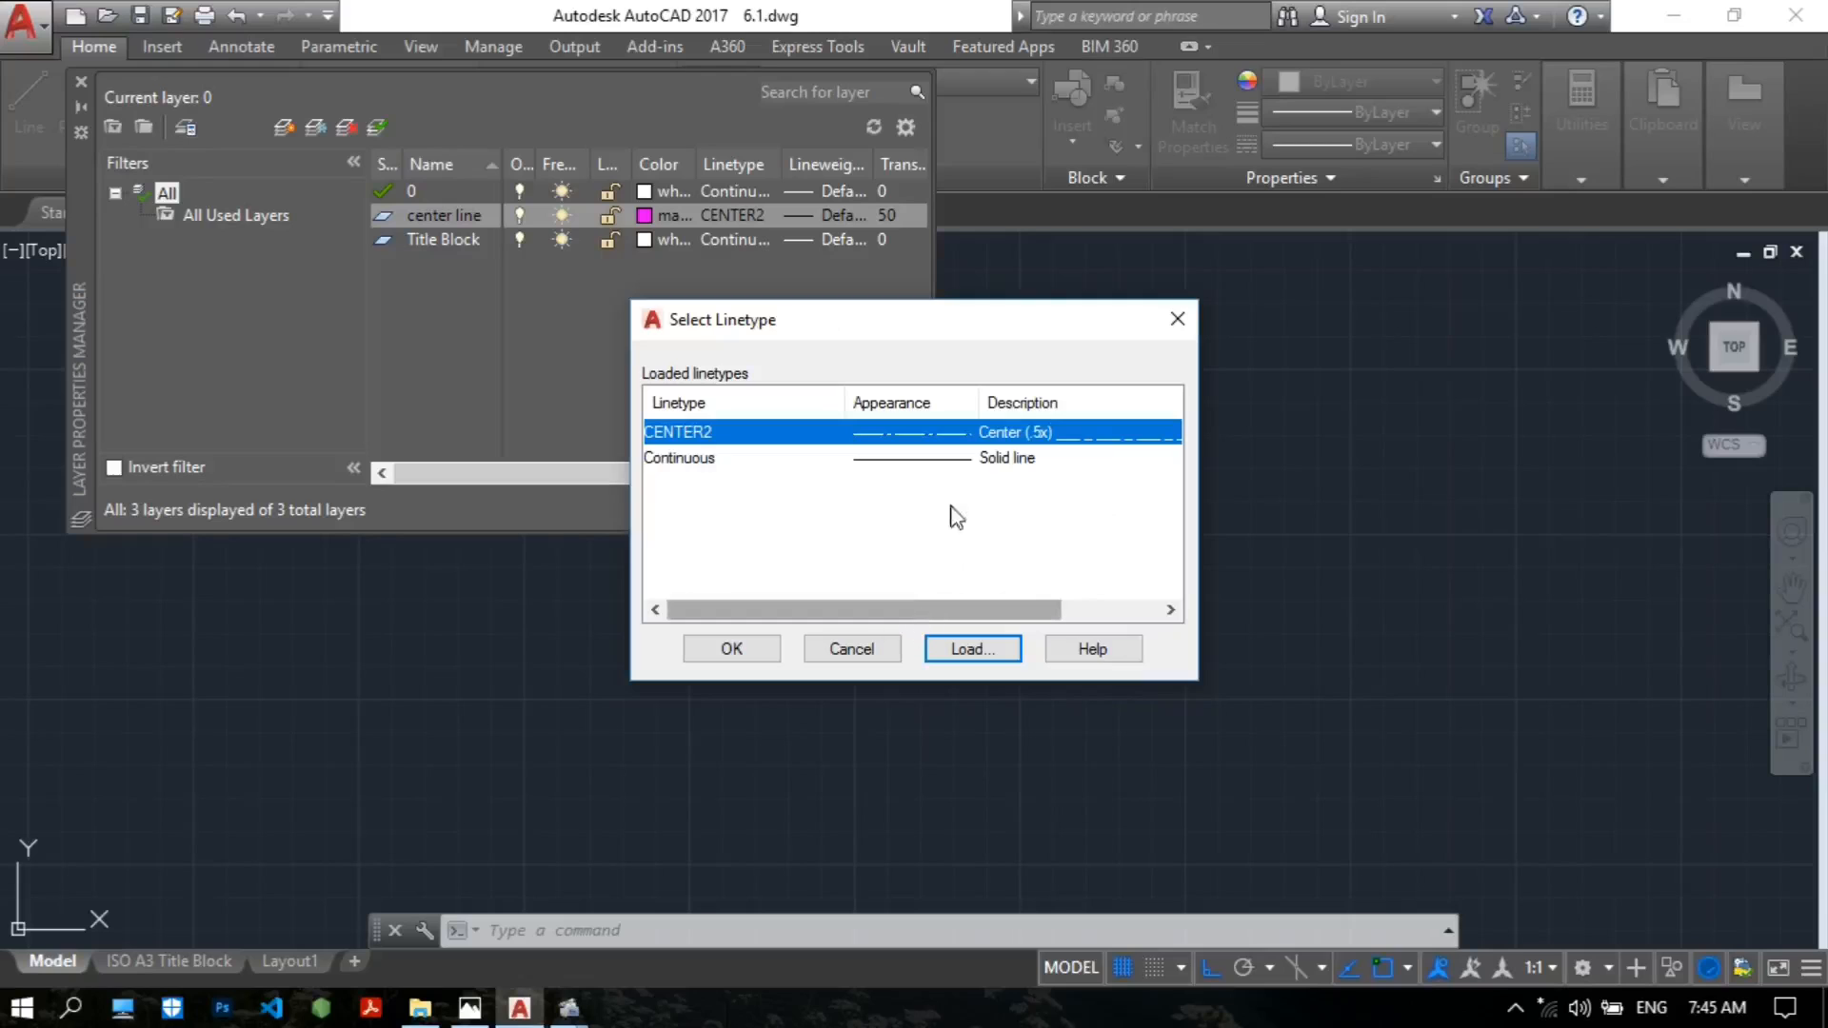
{"action": "left_click", "coordinate": [756, 649]}
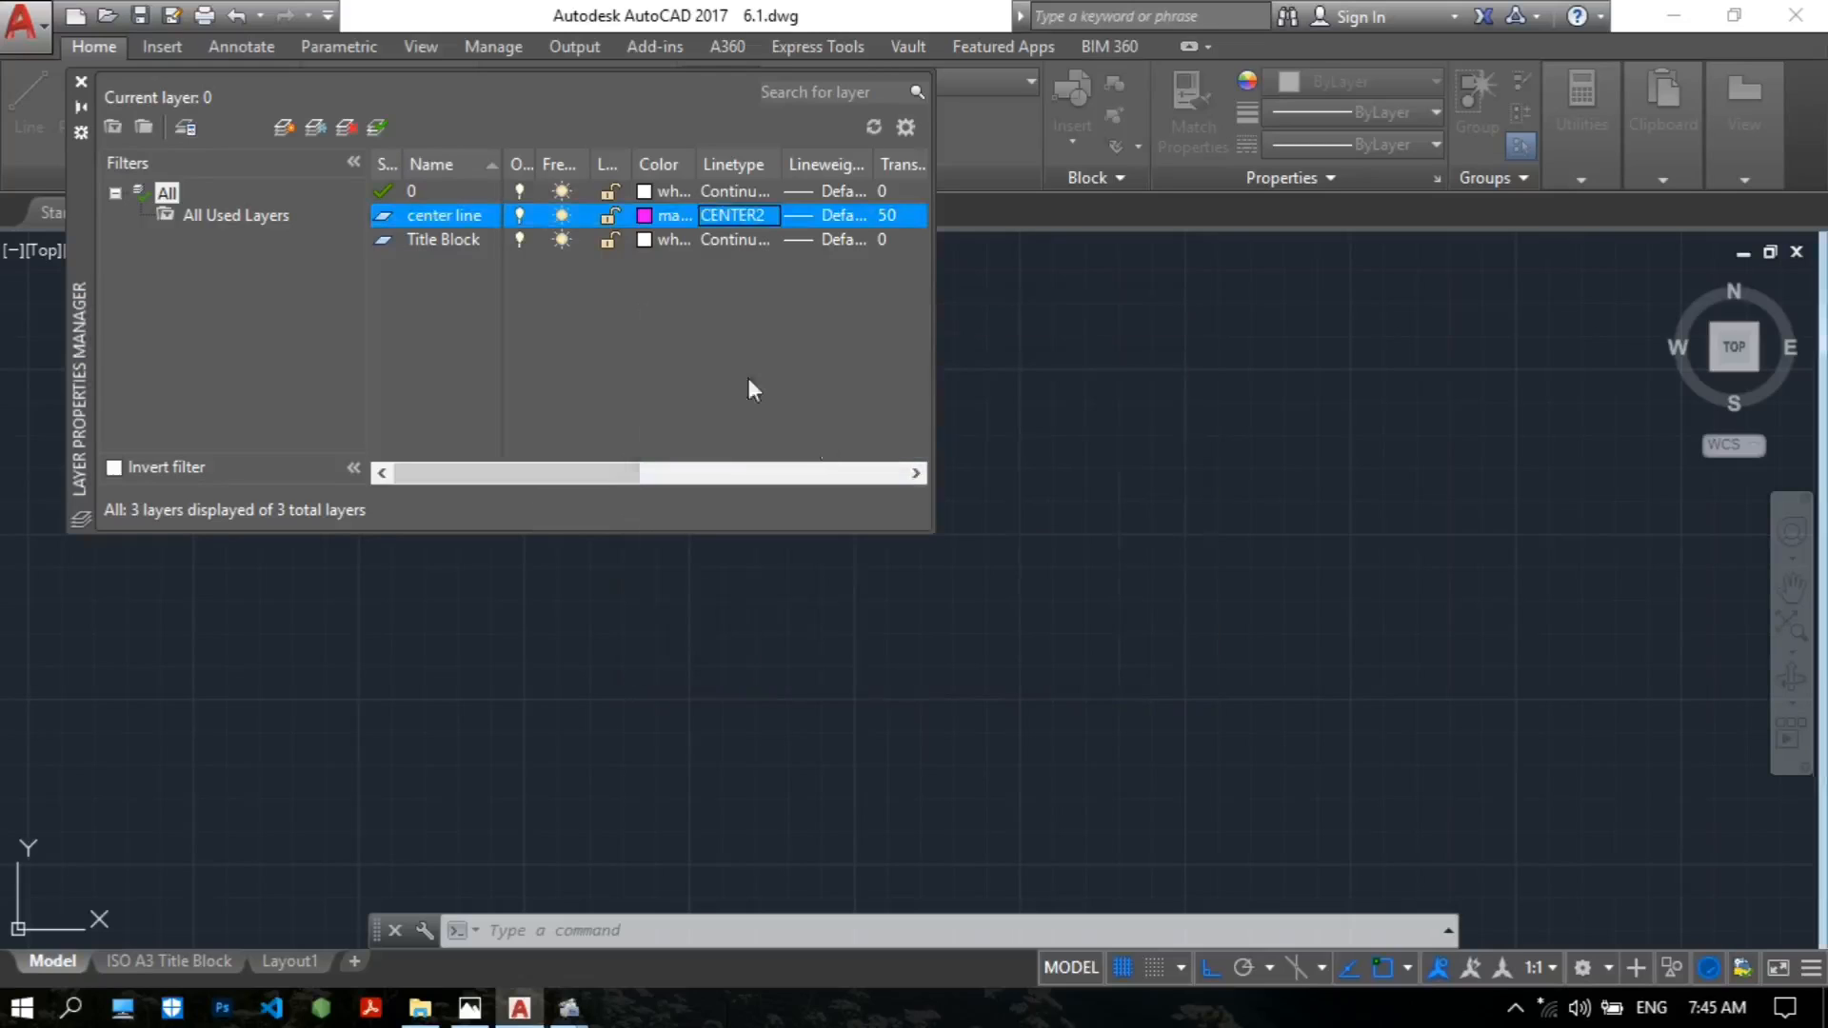
{"action": "left_click", "coordinate": [741, 218]}
{"action": "left_click", "coordinate": [754, 647]}
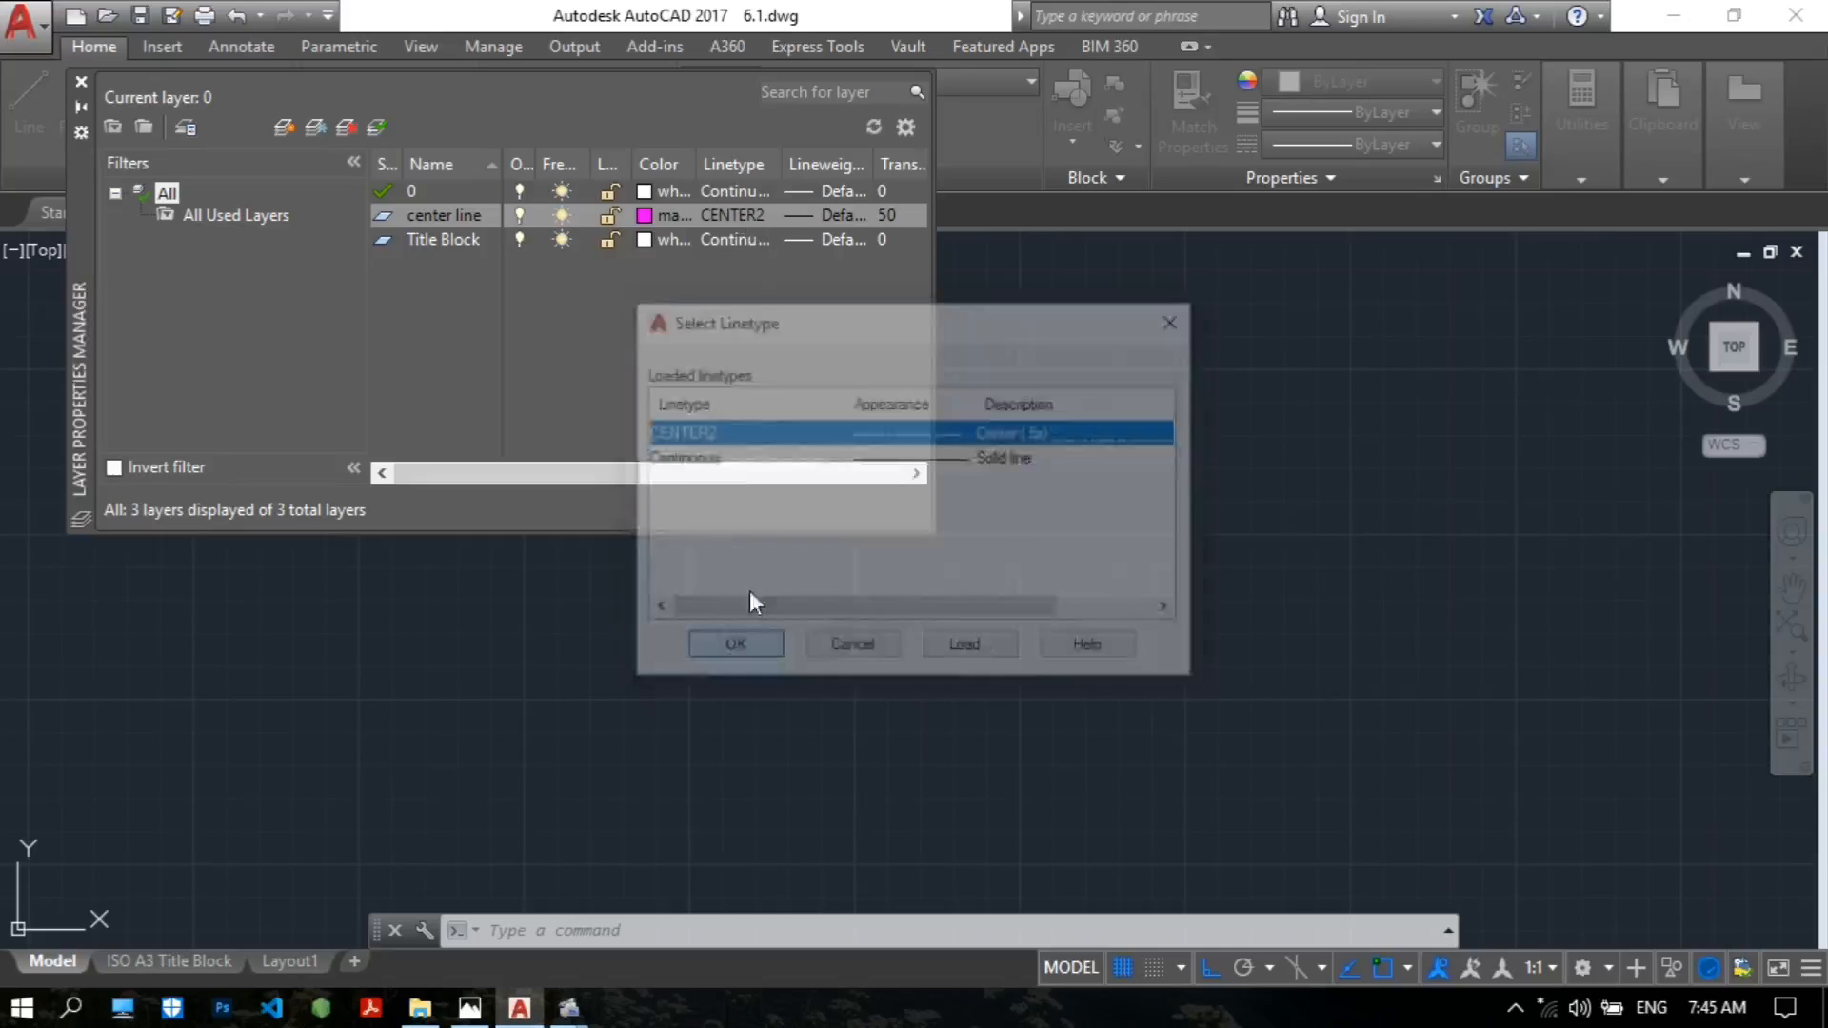
Accept Default lineweight and a transparency of 50 for the center line layer, and close the layer manager.
{"action": "left_click", "coordinate": [830, 215]}
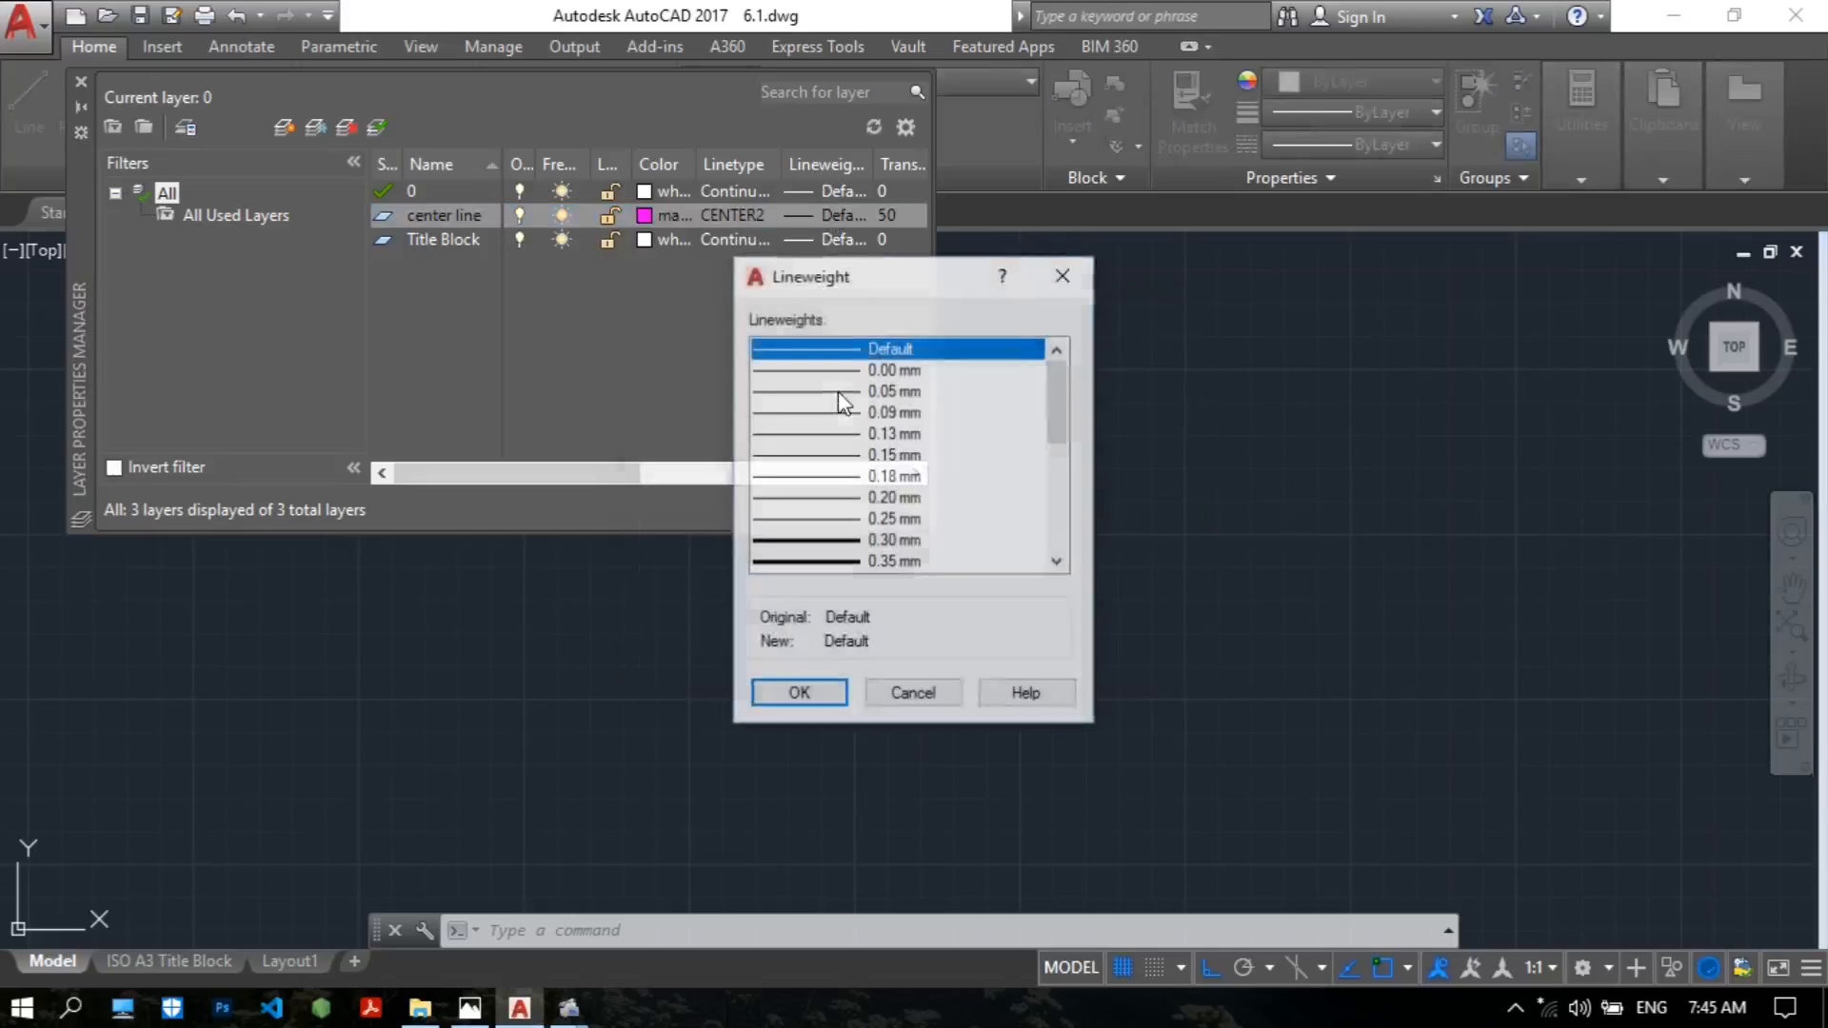
{"action": "left_click", "coordinate": [809, 696]}
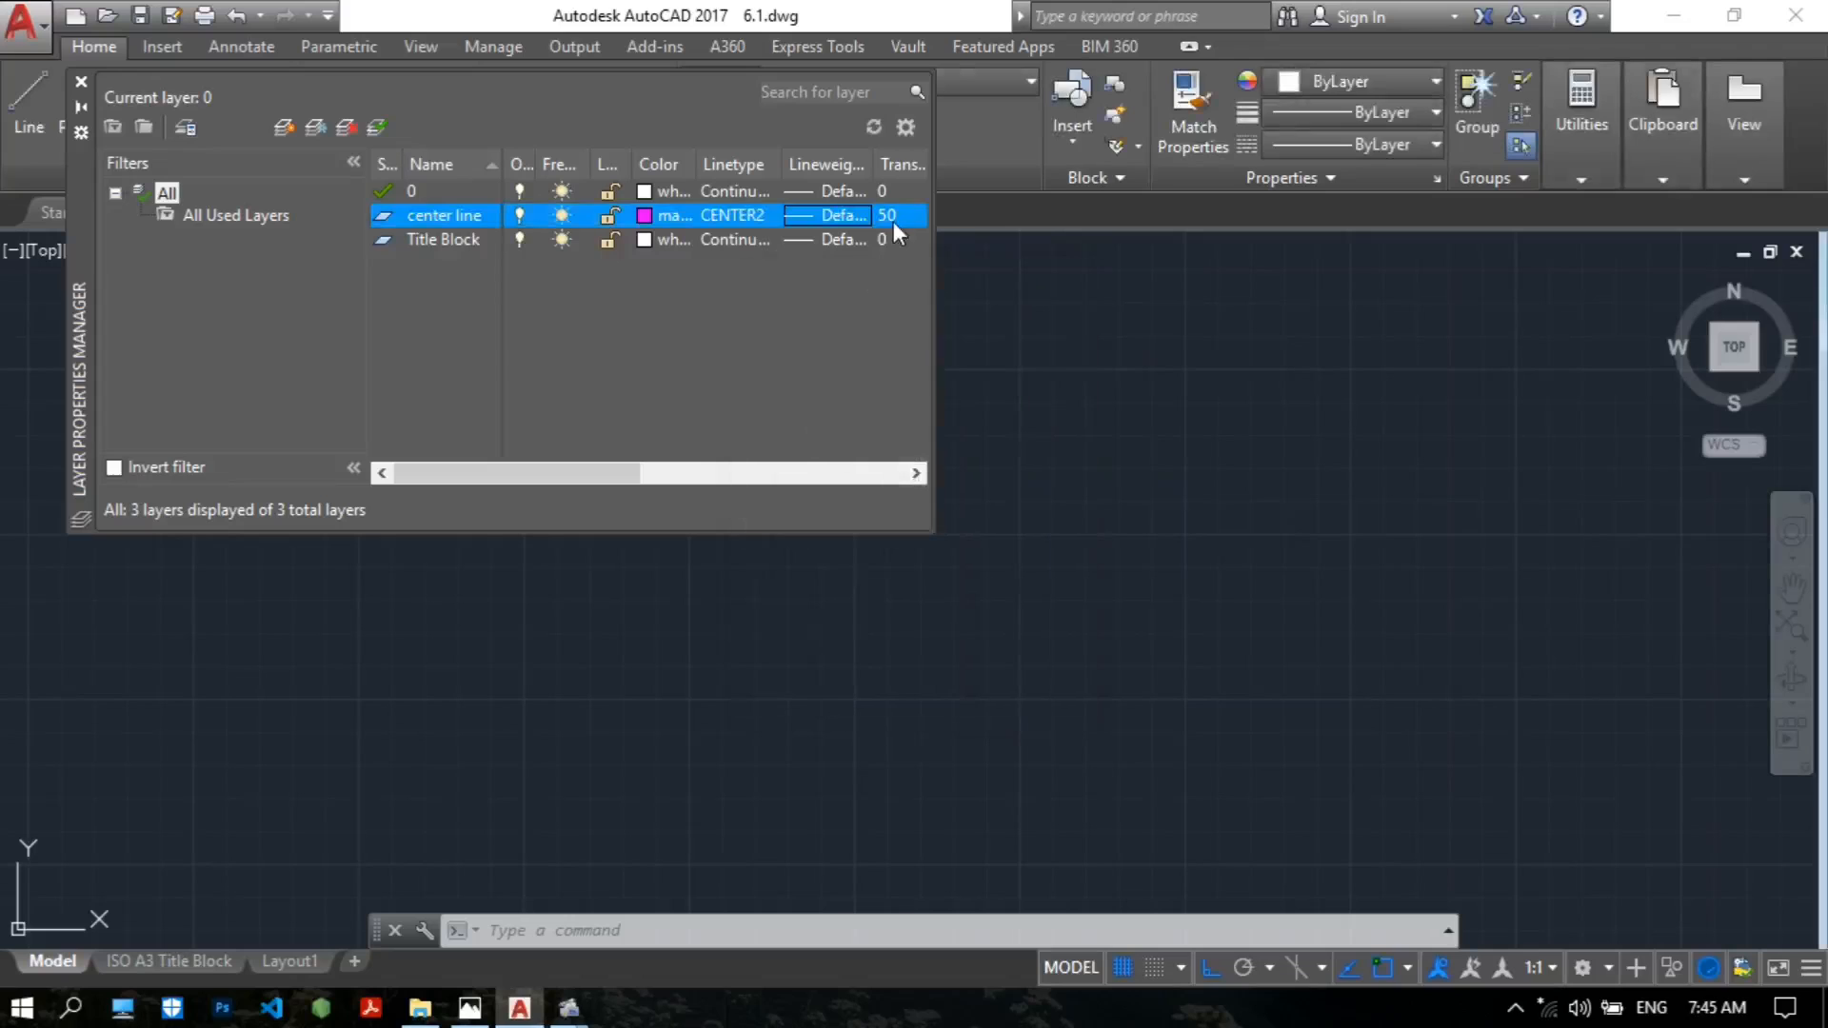
{"action": "left_click", "coordinate": [887, 215]}
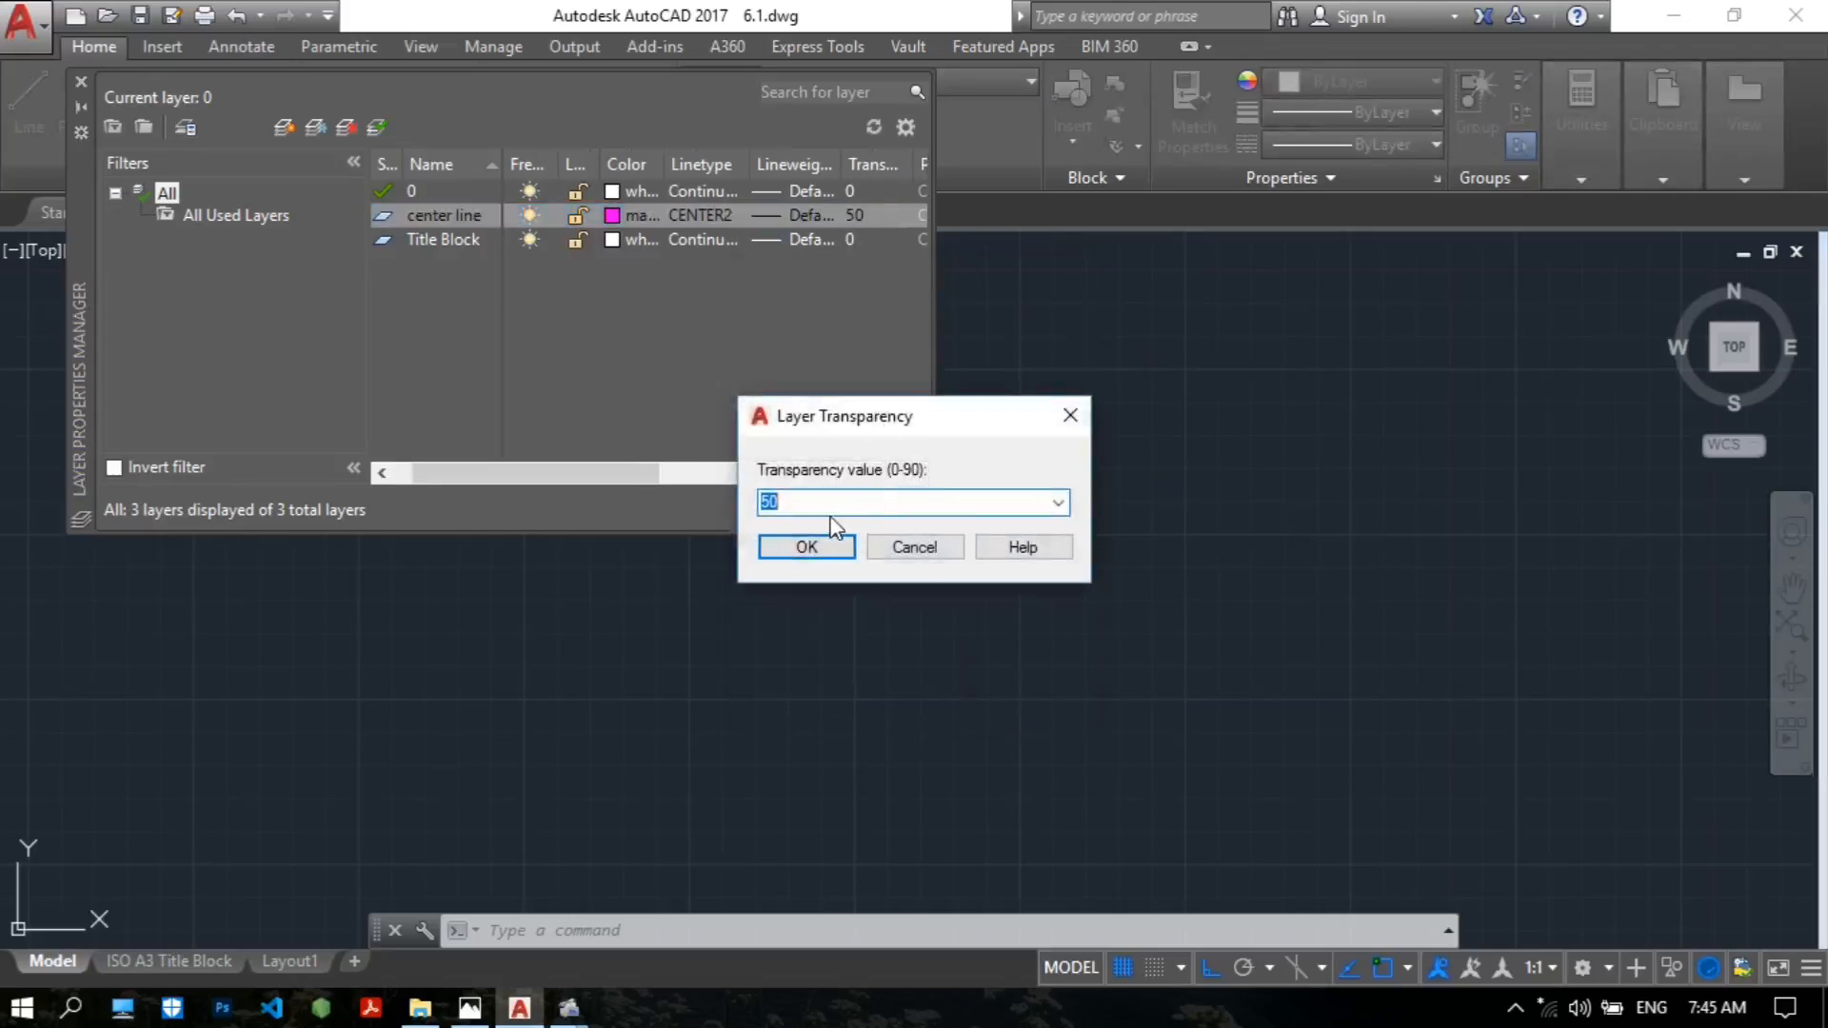
{"action": "left_click", "coordinate": [816, 542]}
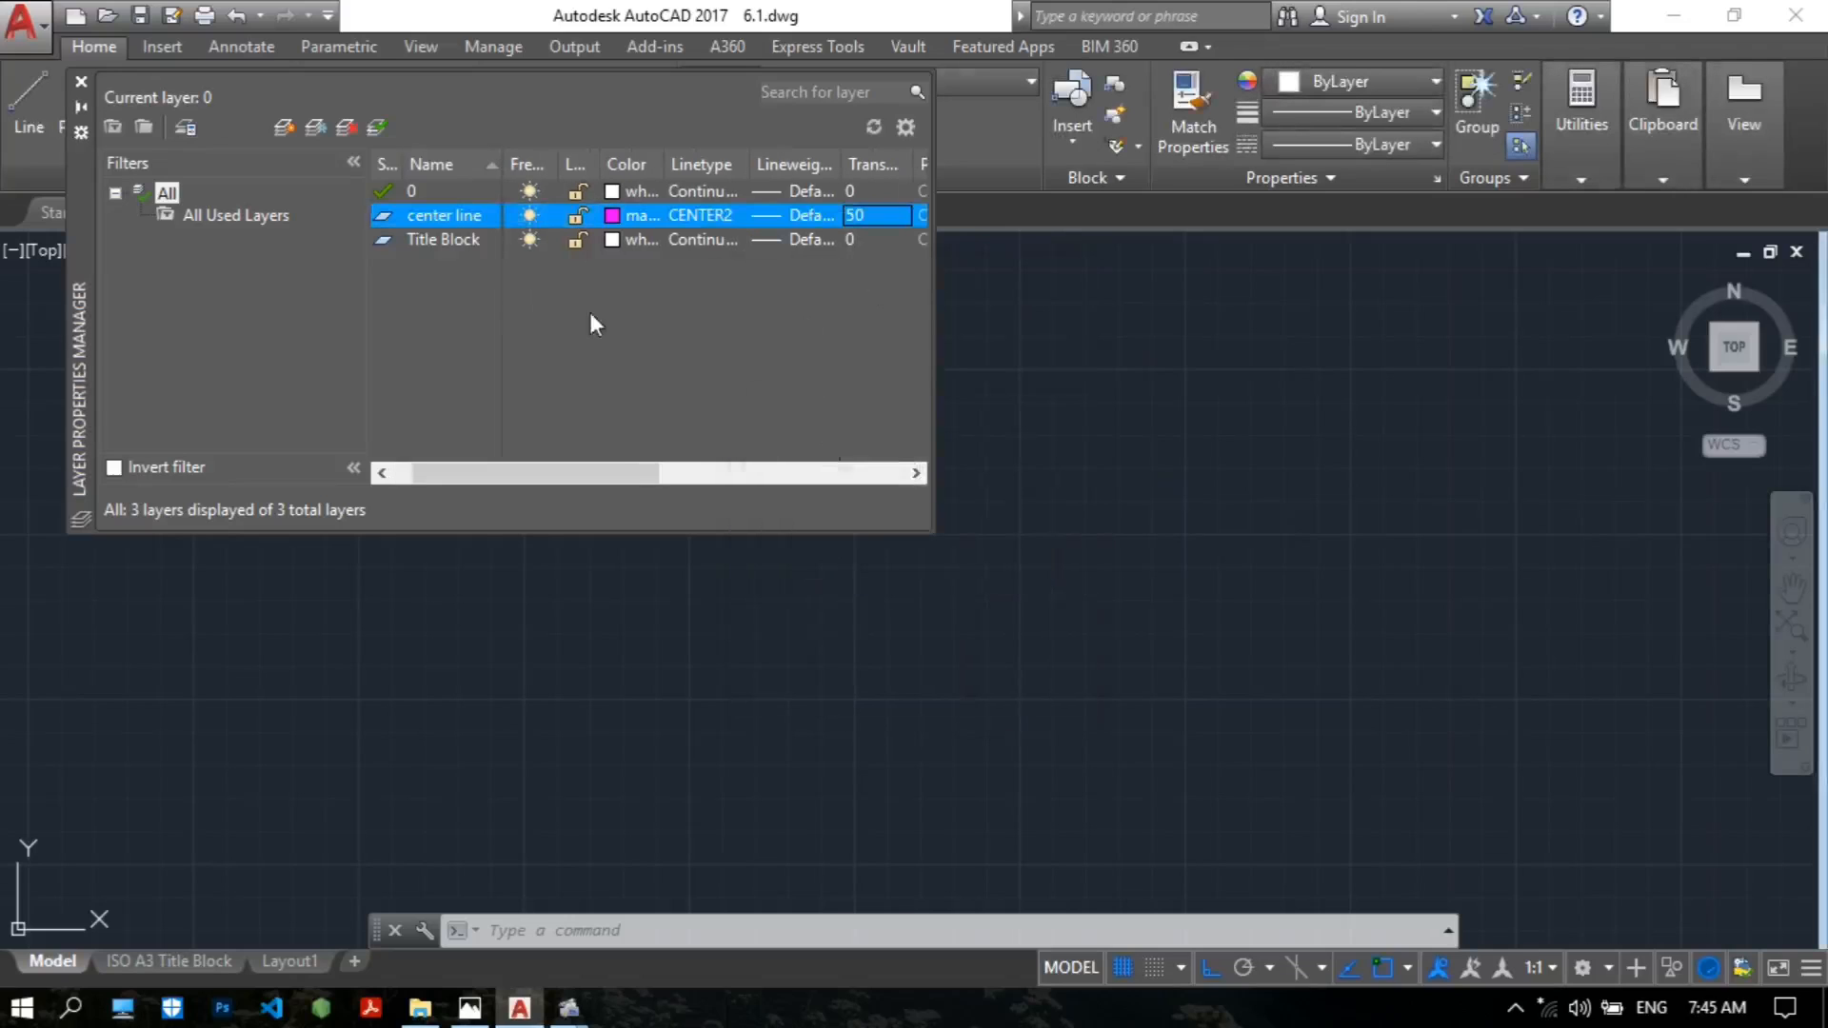
{"action": "left_click", "coordinate": [81, 83]}
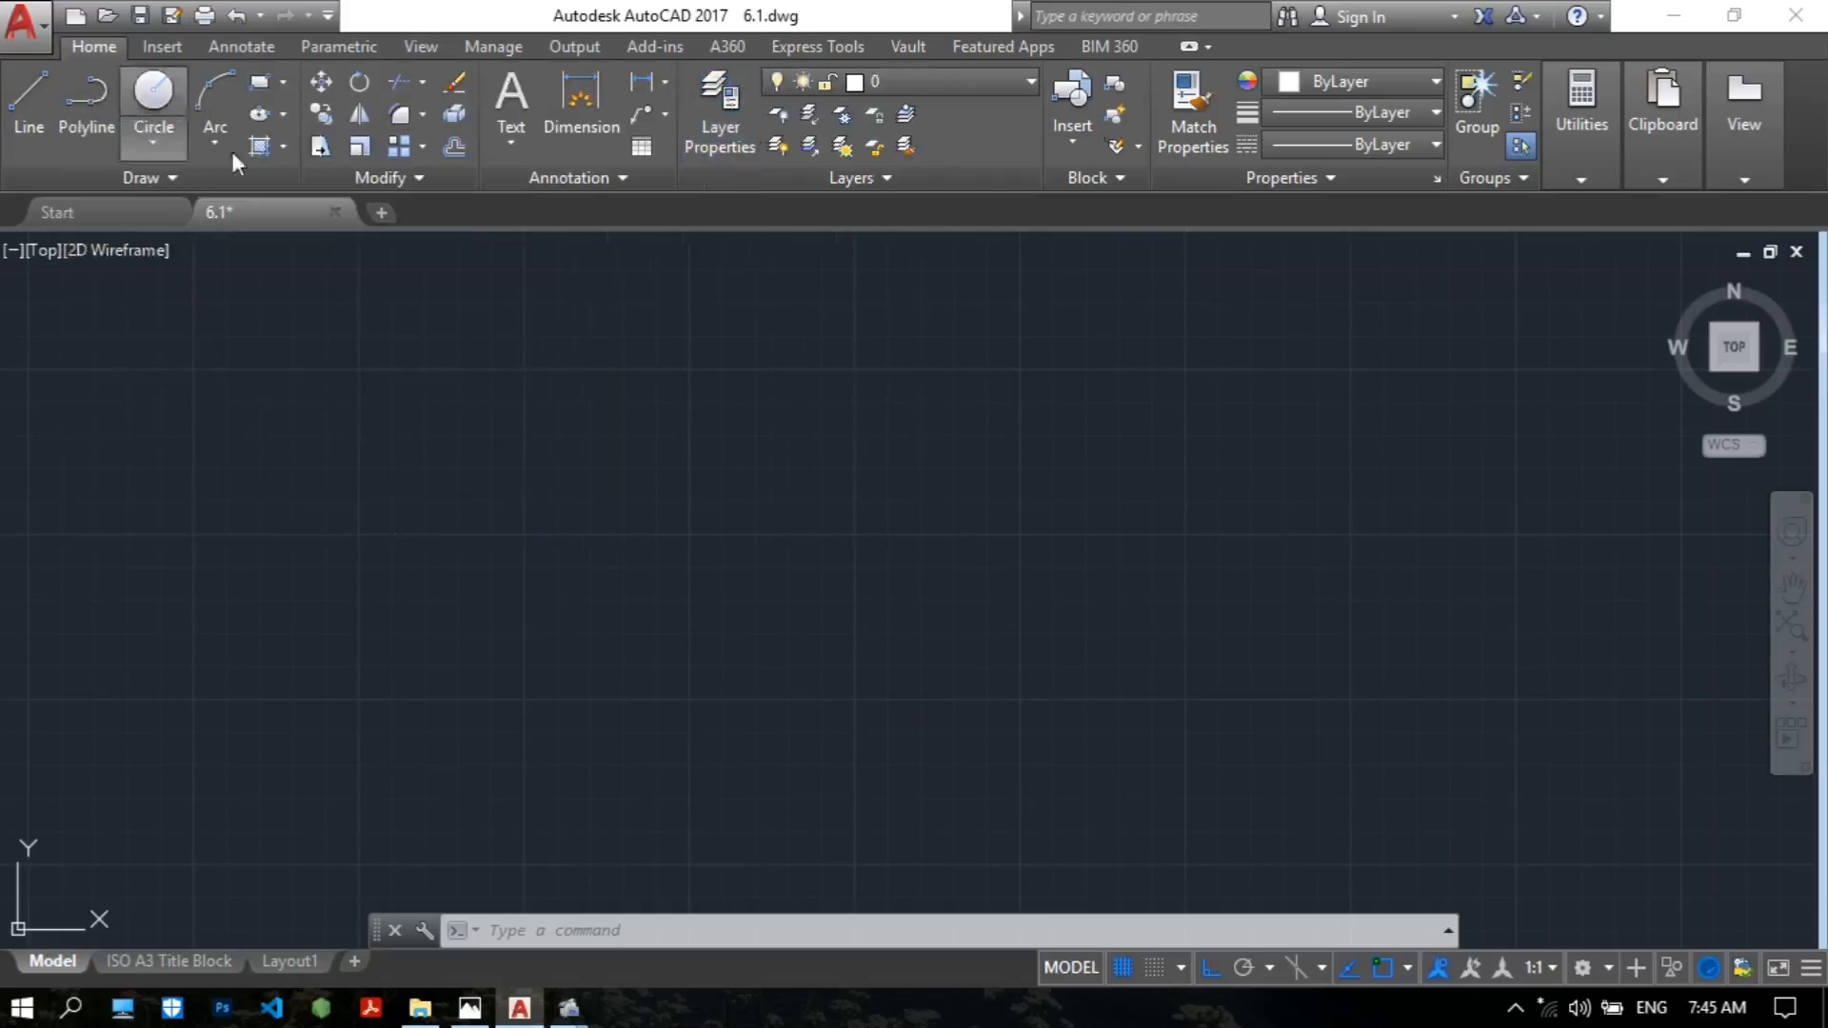
Check the bore size in the reference image and draw the central bore as a circle with a diameter of 60.
{"action": "left_click", "coordinate": [469, 1008]}
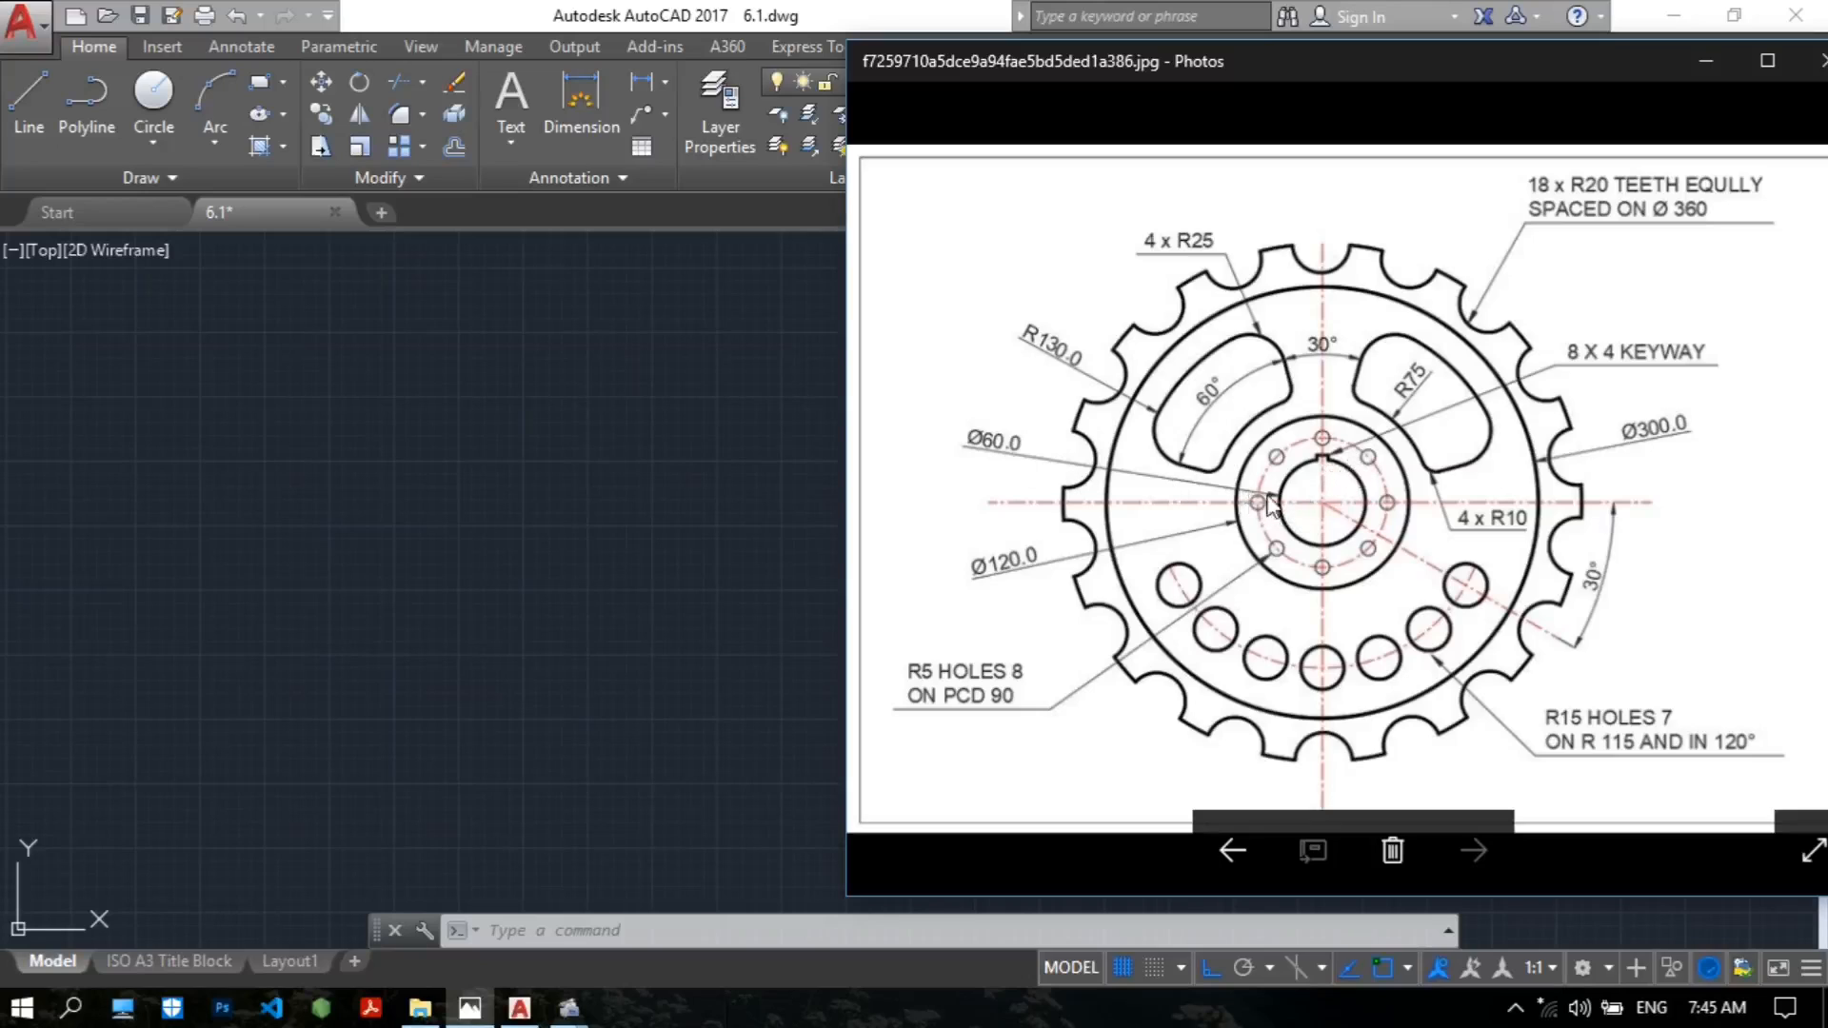
{"action": "left_click", "coordinate": [796, 467]}
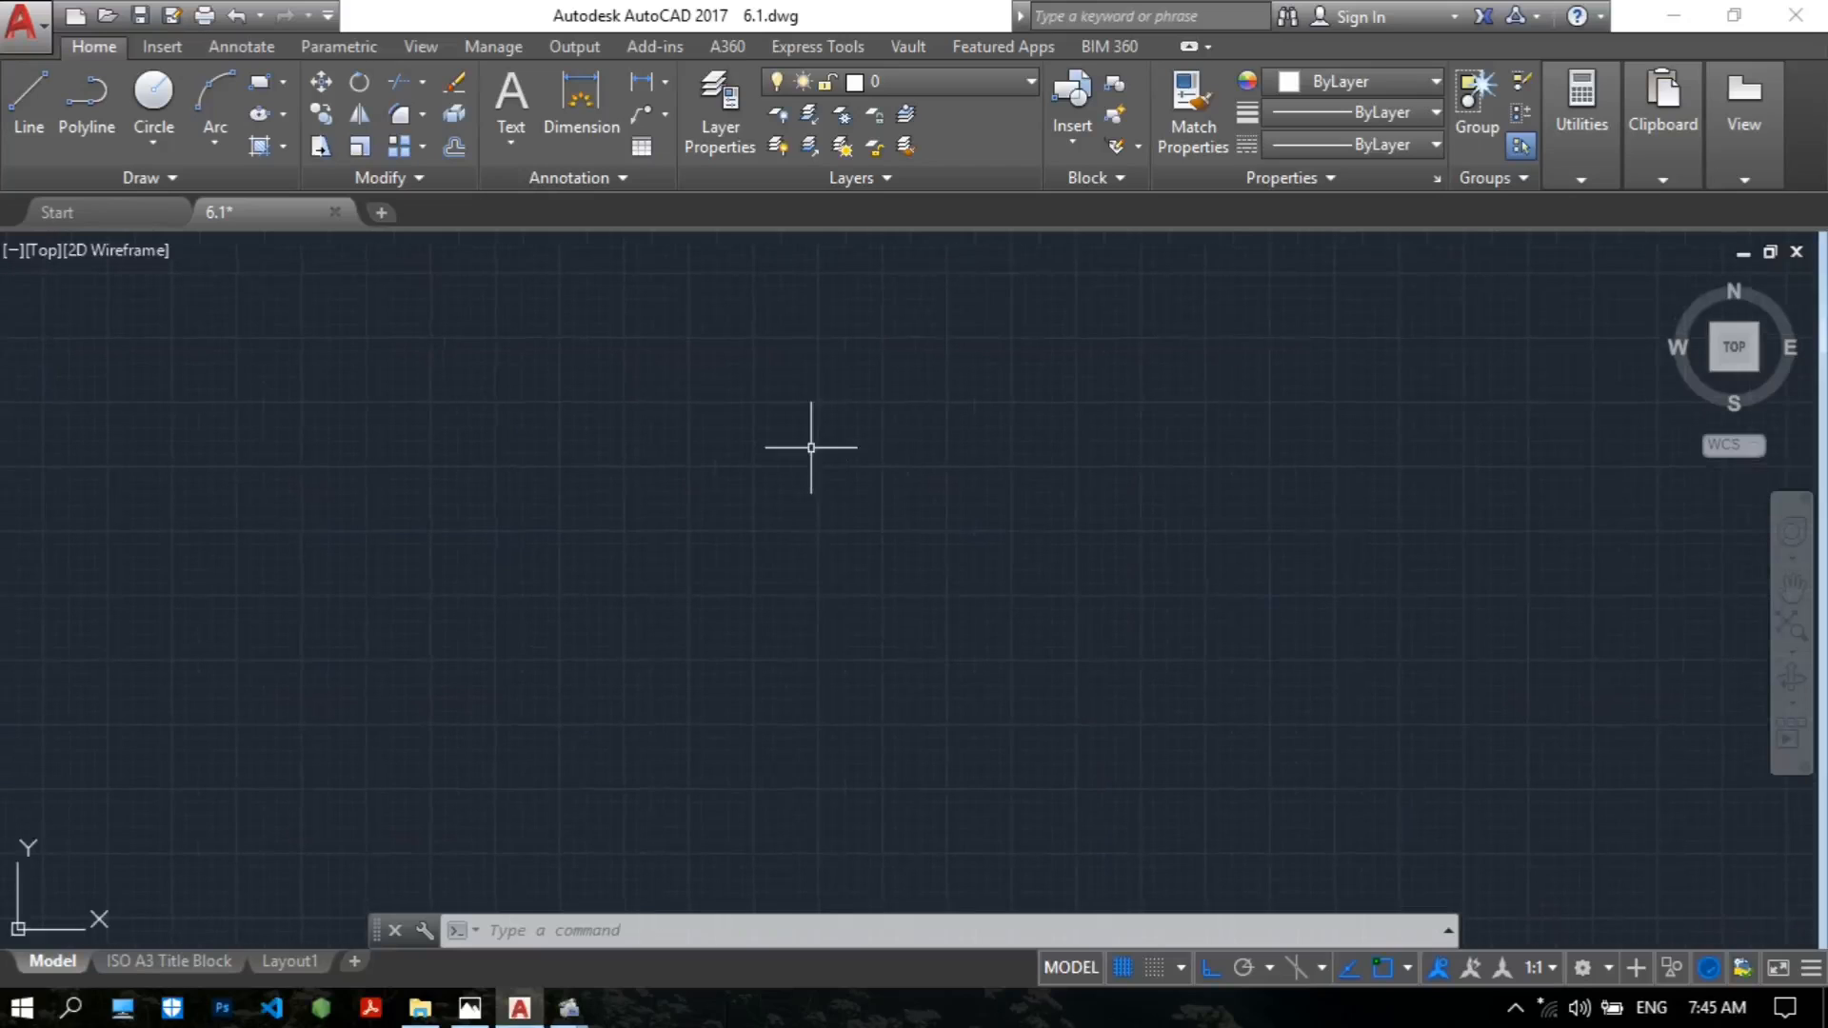
{"action": "type", "text": "c"}
{"action": "key", "text": "Return"}
{"action": "left_click", "coordinate": [737, 471]}
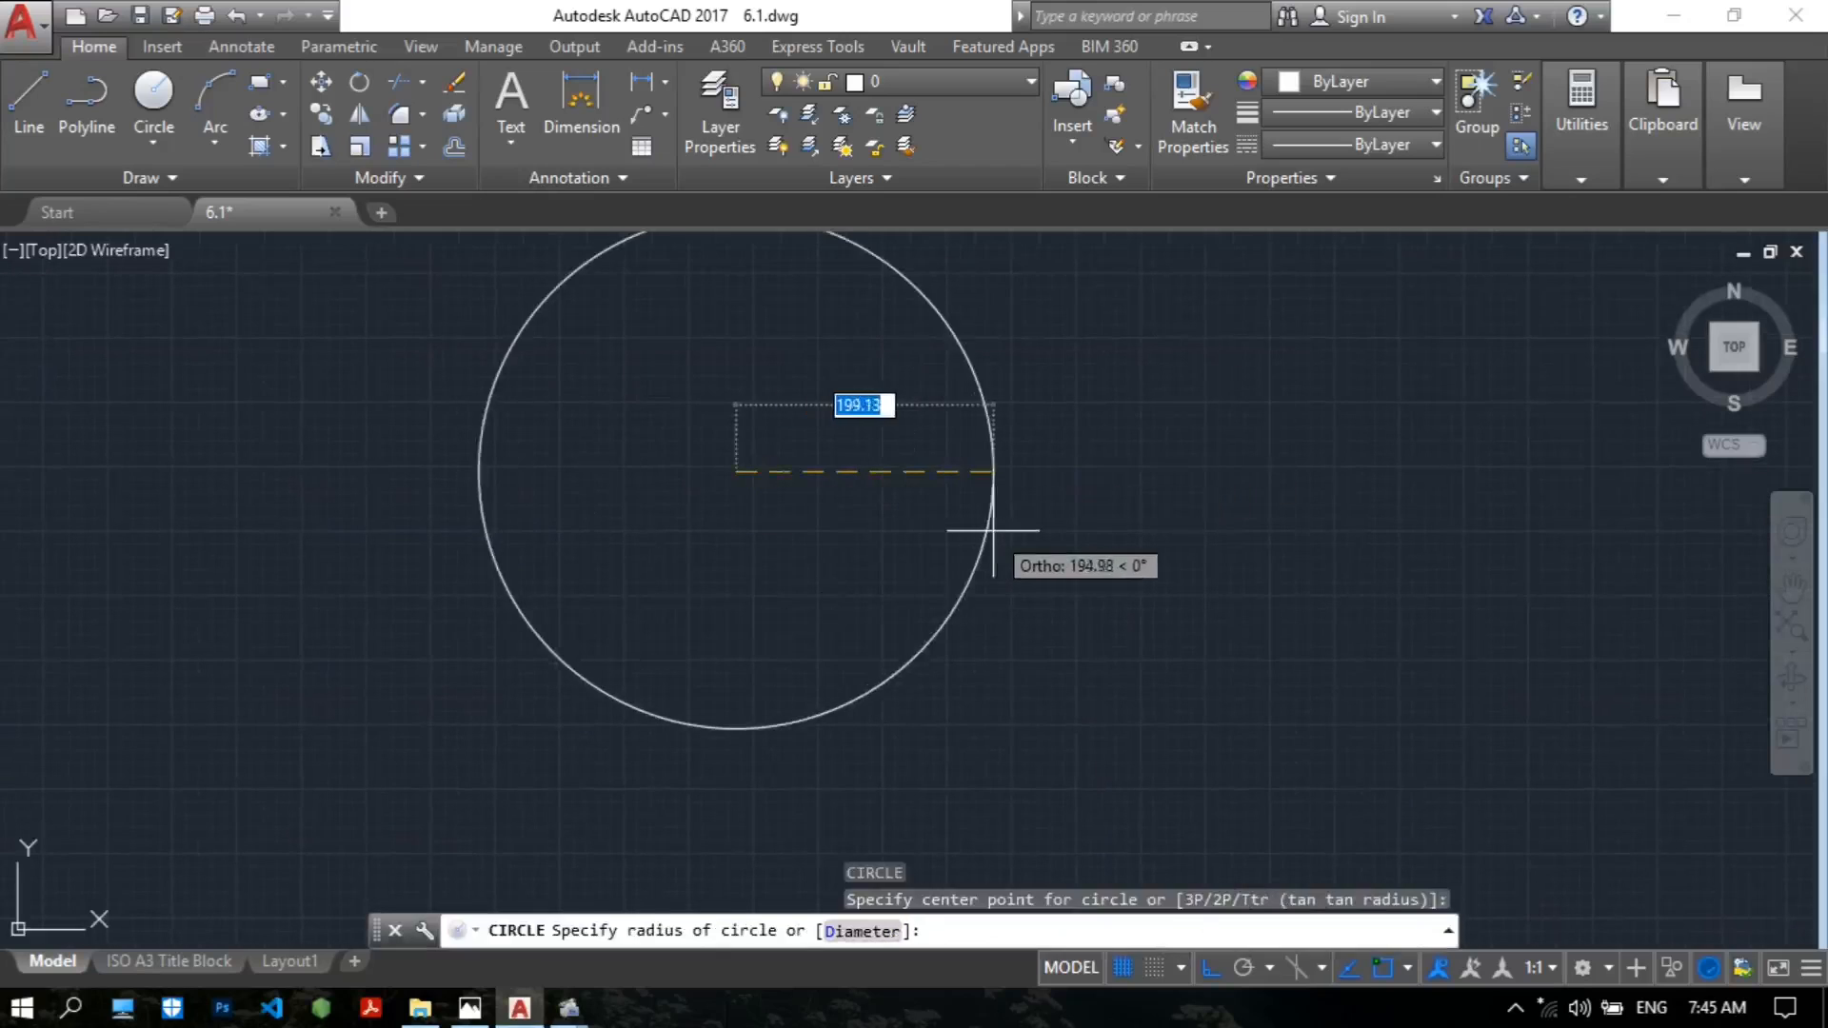
{"action": "type", "text": "d"}
{"action": "key", "text": "Return"}
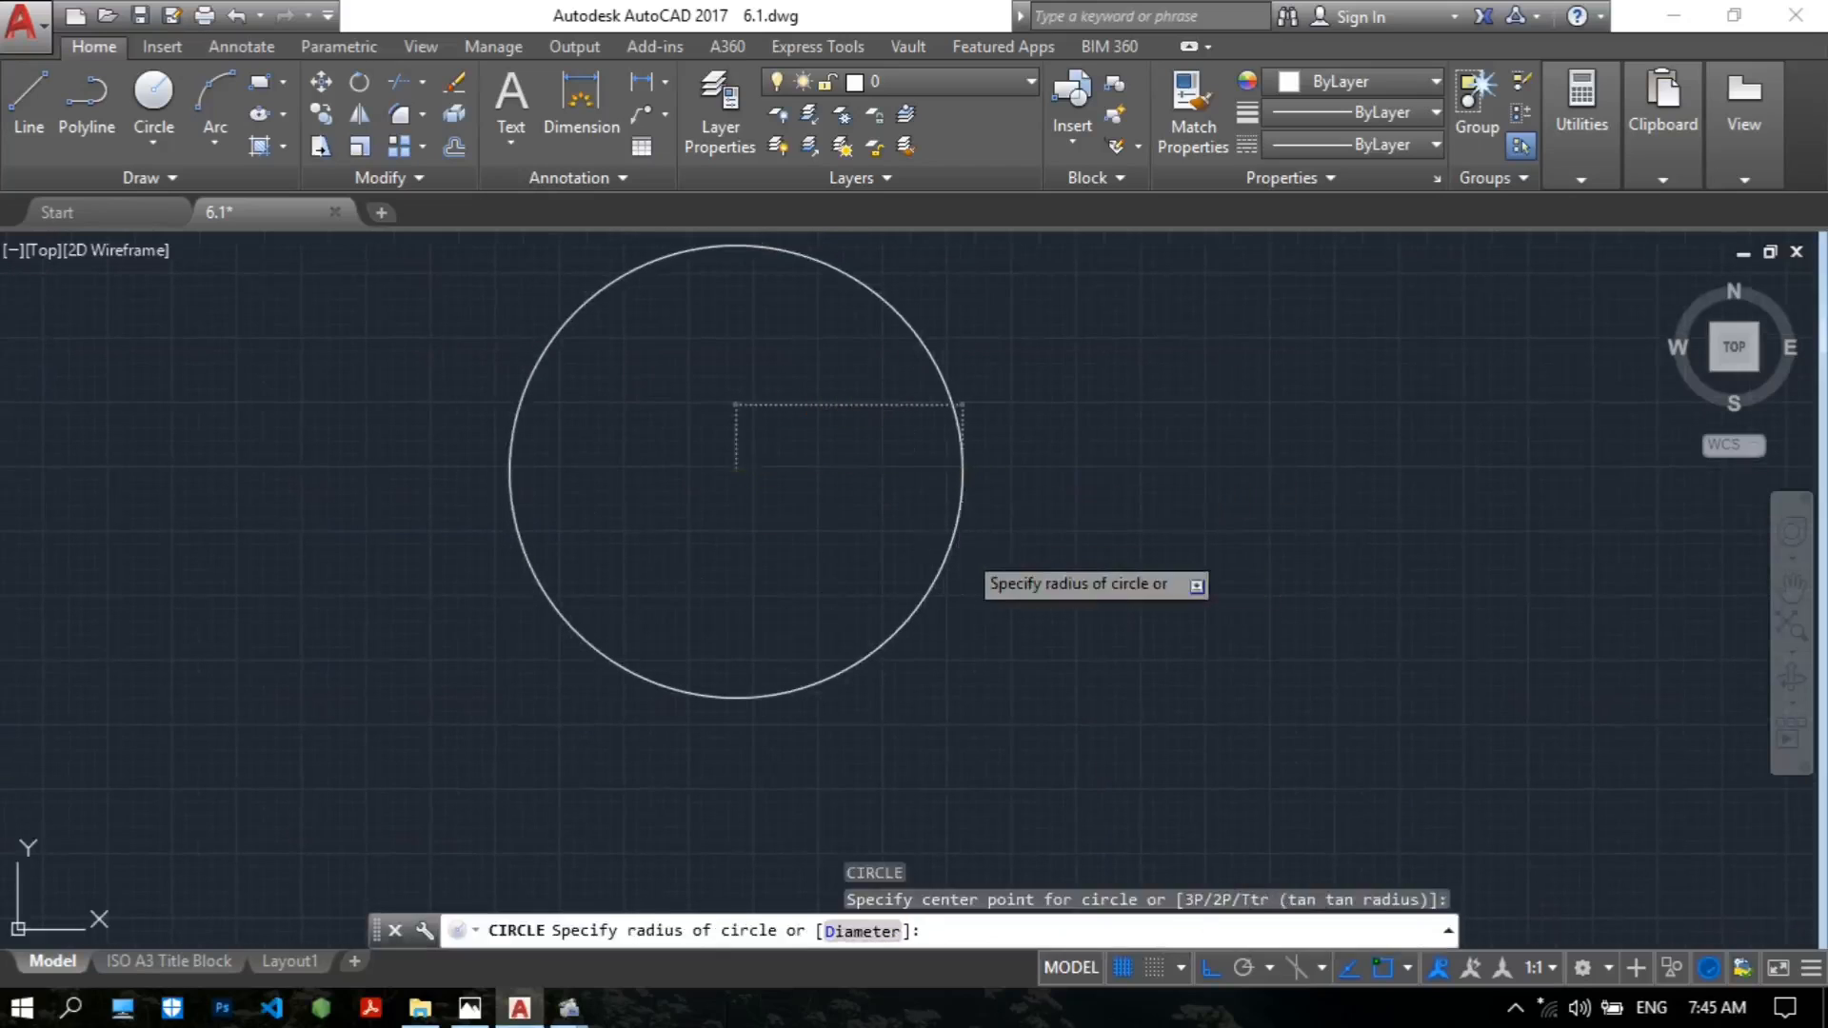
{"action": "type", "text": "60"}
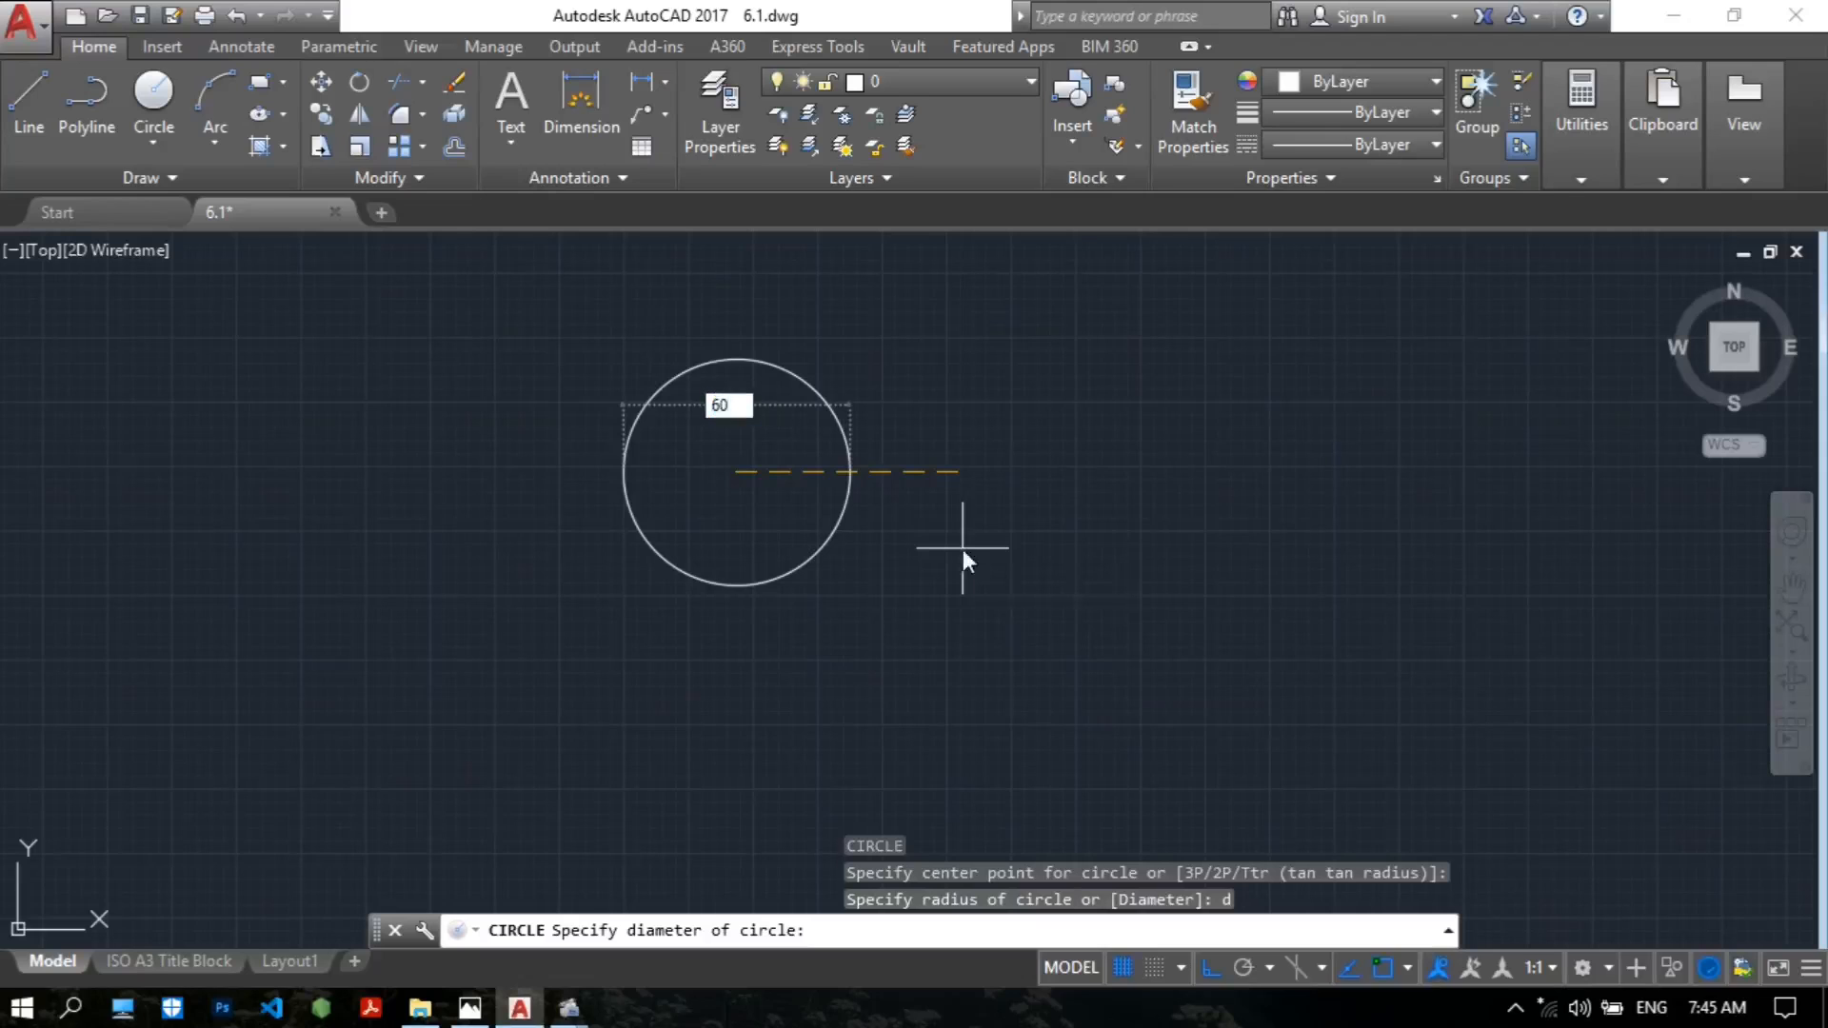
{"action": "key", "text": "Return"}
{"action": "scroll", "coordinate": [733, 481], "scroll_direction": "up", "scroll_amount": 6}
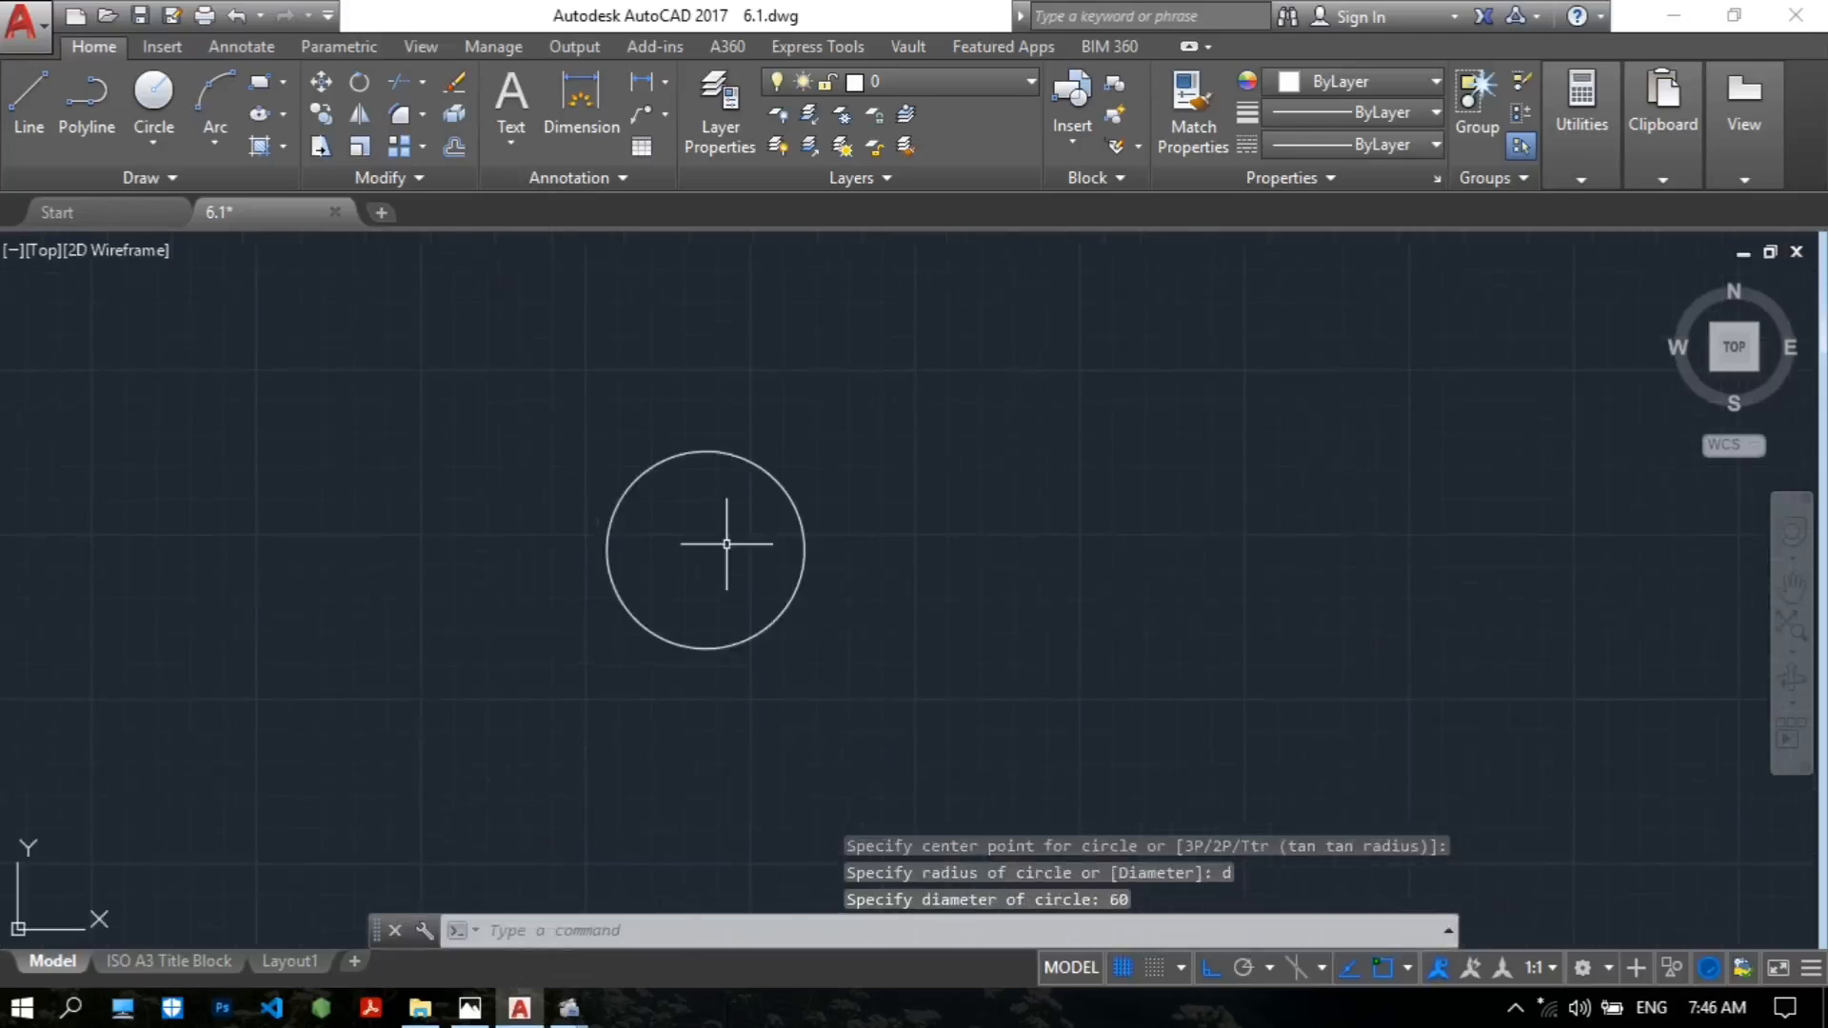
Consult the keyway dimensions in the reference image and draw a vertical construction line through the bore's center.
{"action": "left_click", "coordinate": [469, 1008]}
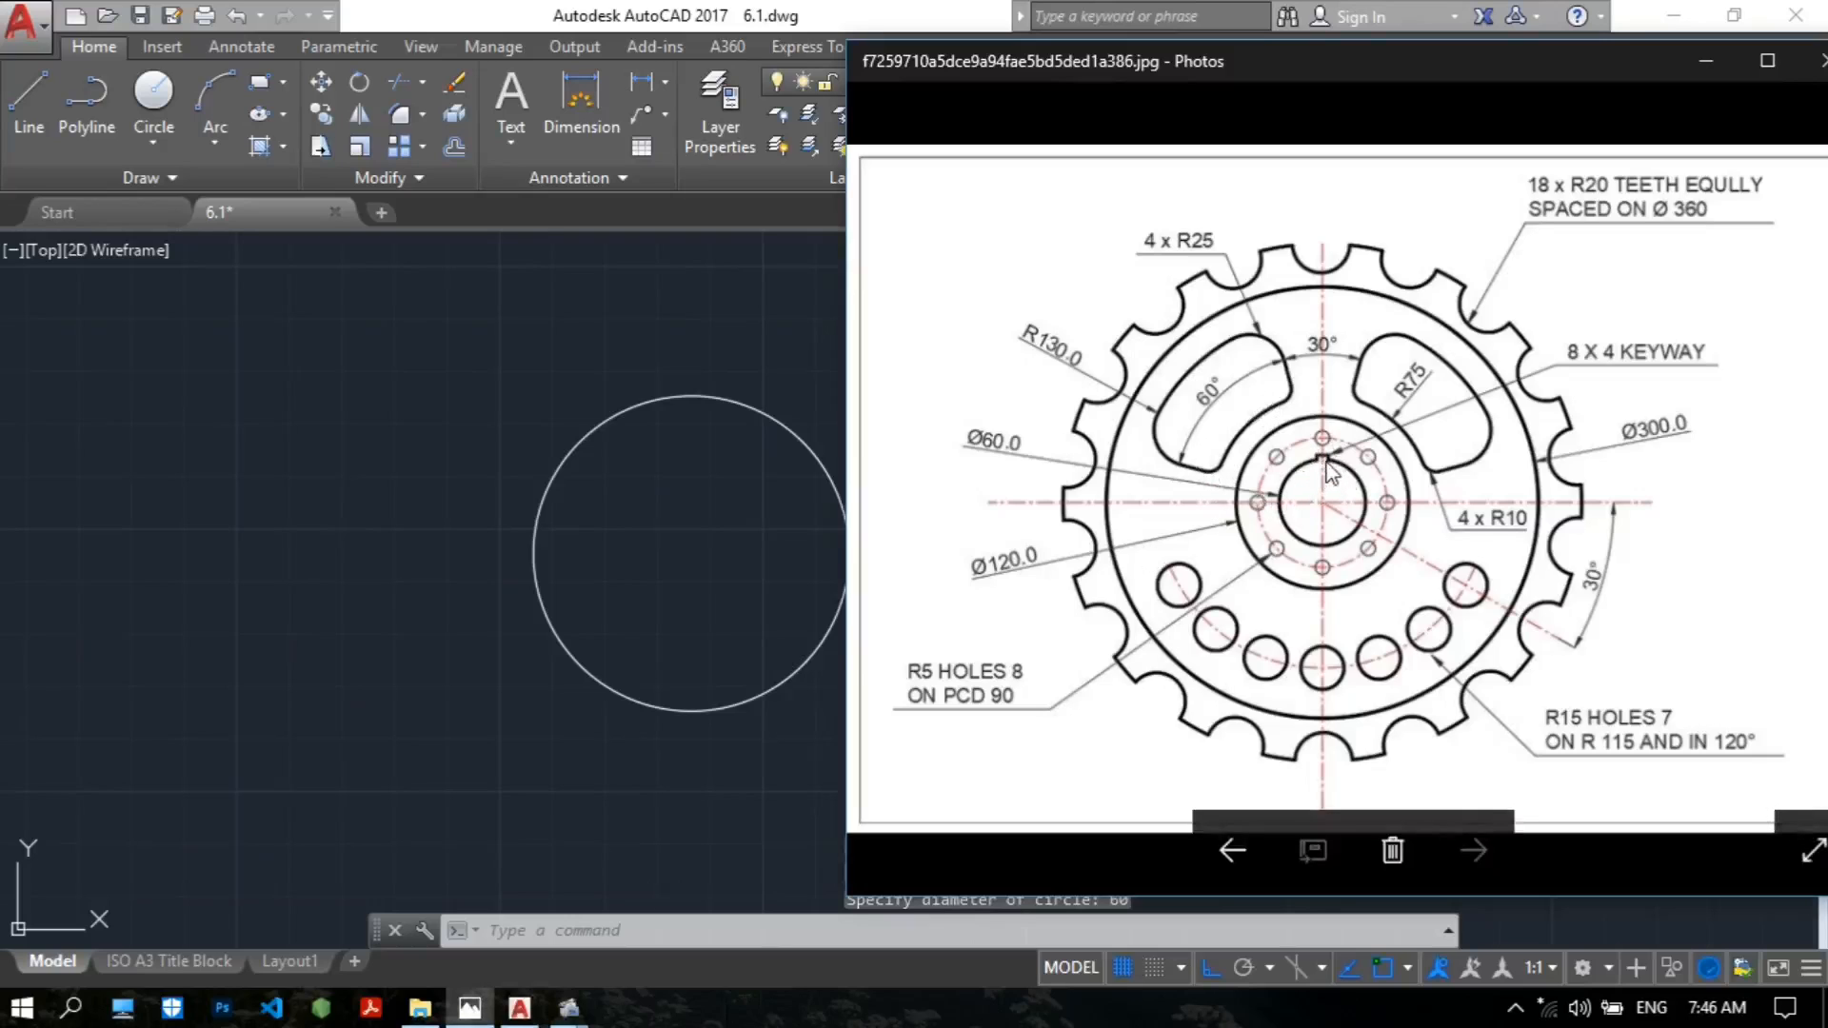
{"action": "scroll", "coordinate": [1342, 462], "scroll_direction": "up", "scroll_amount": 2}
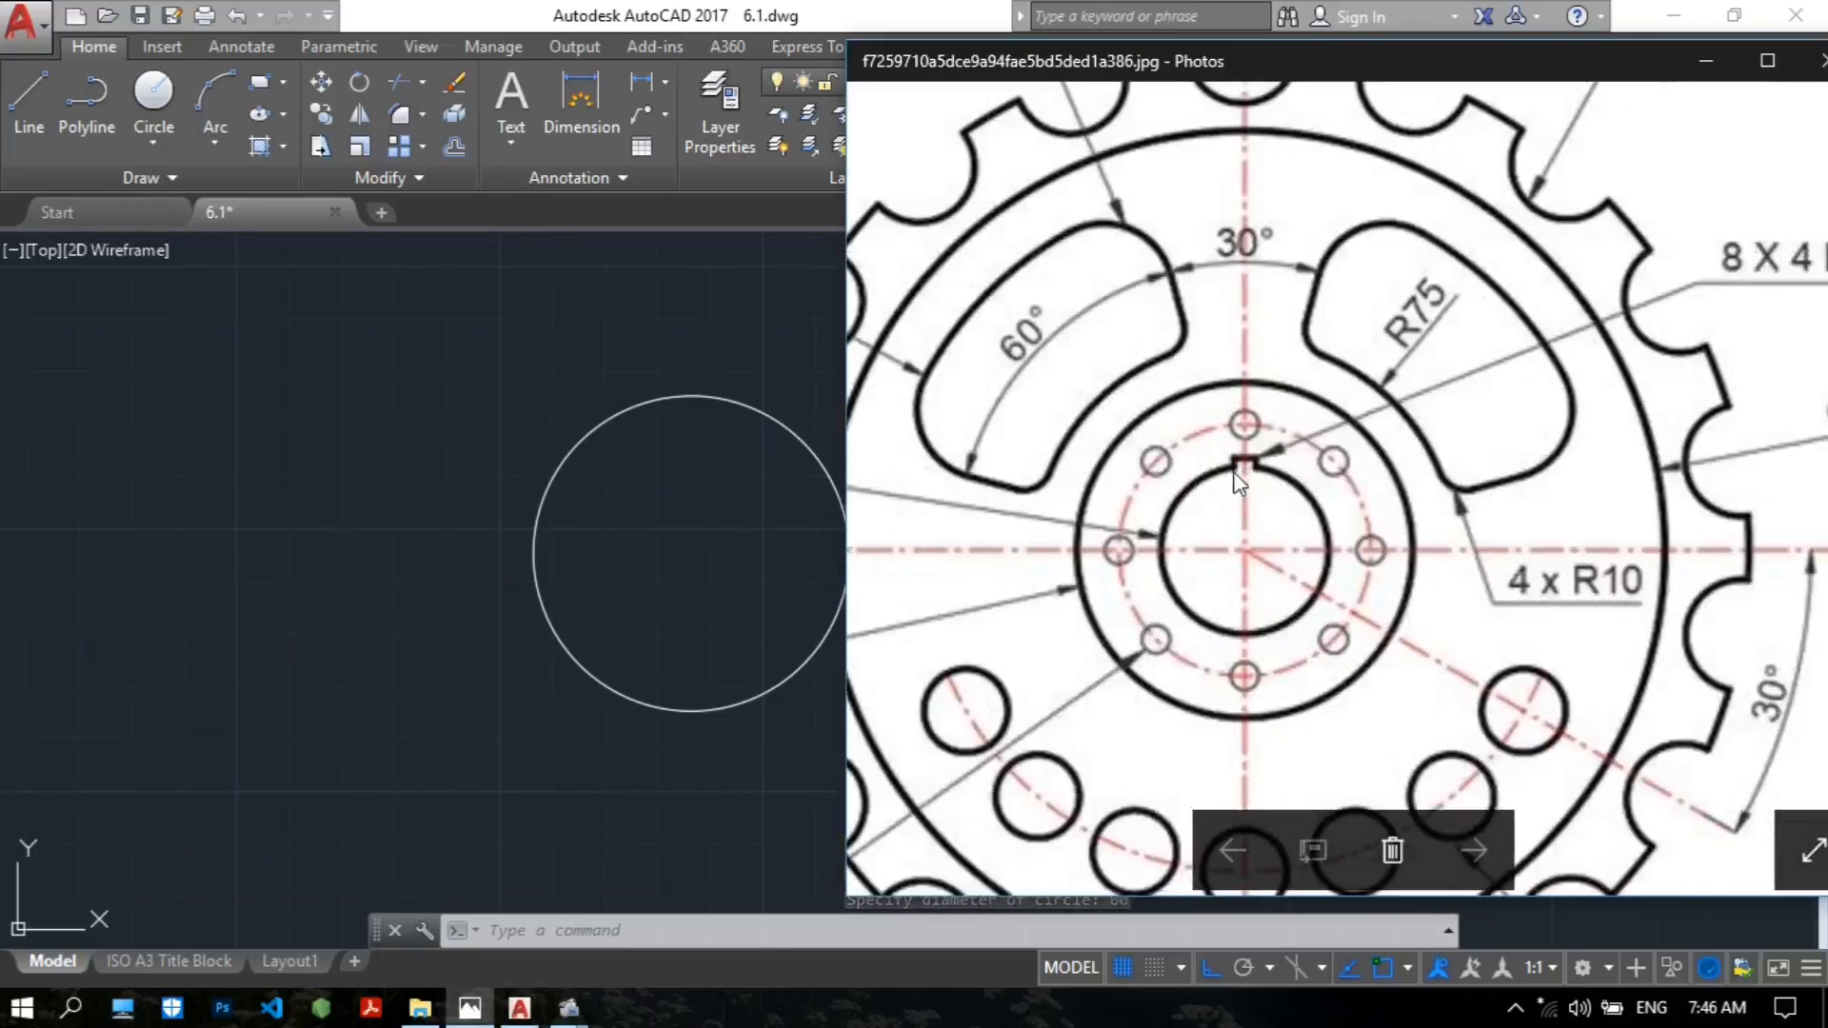
{"action": "left_click_drag", "start_coordinate": [1387, 448], "coordinate": [1172, 534]}
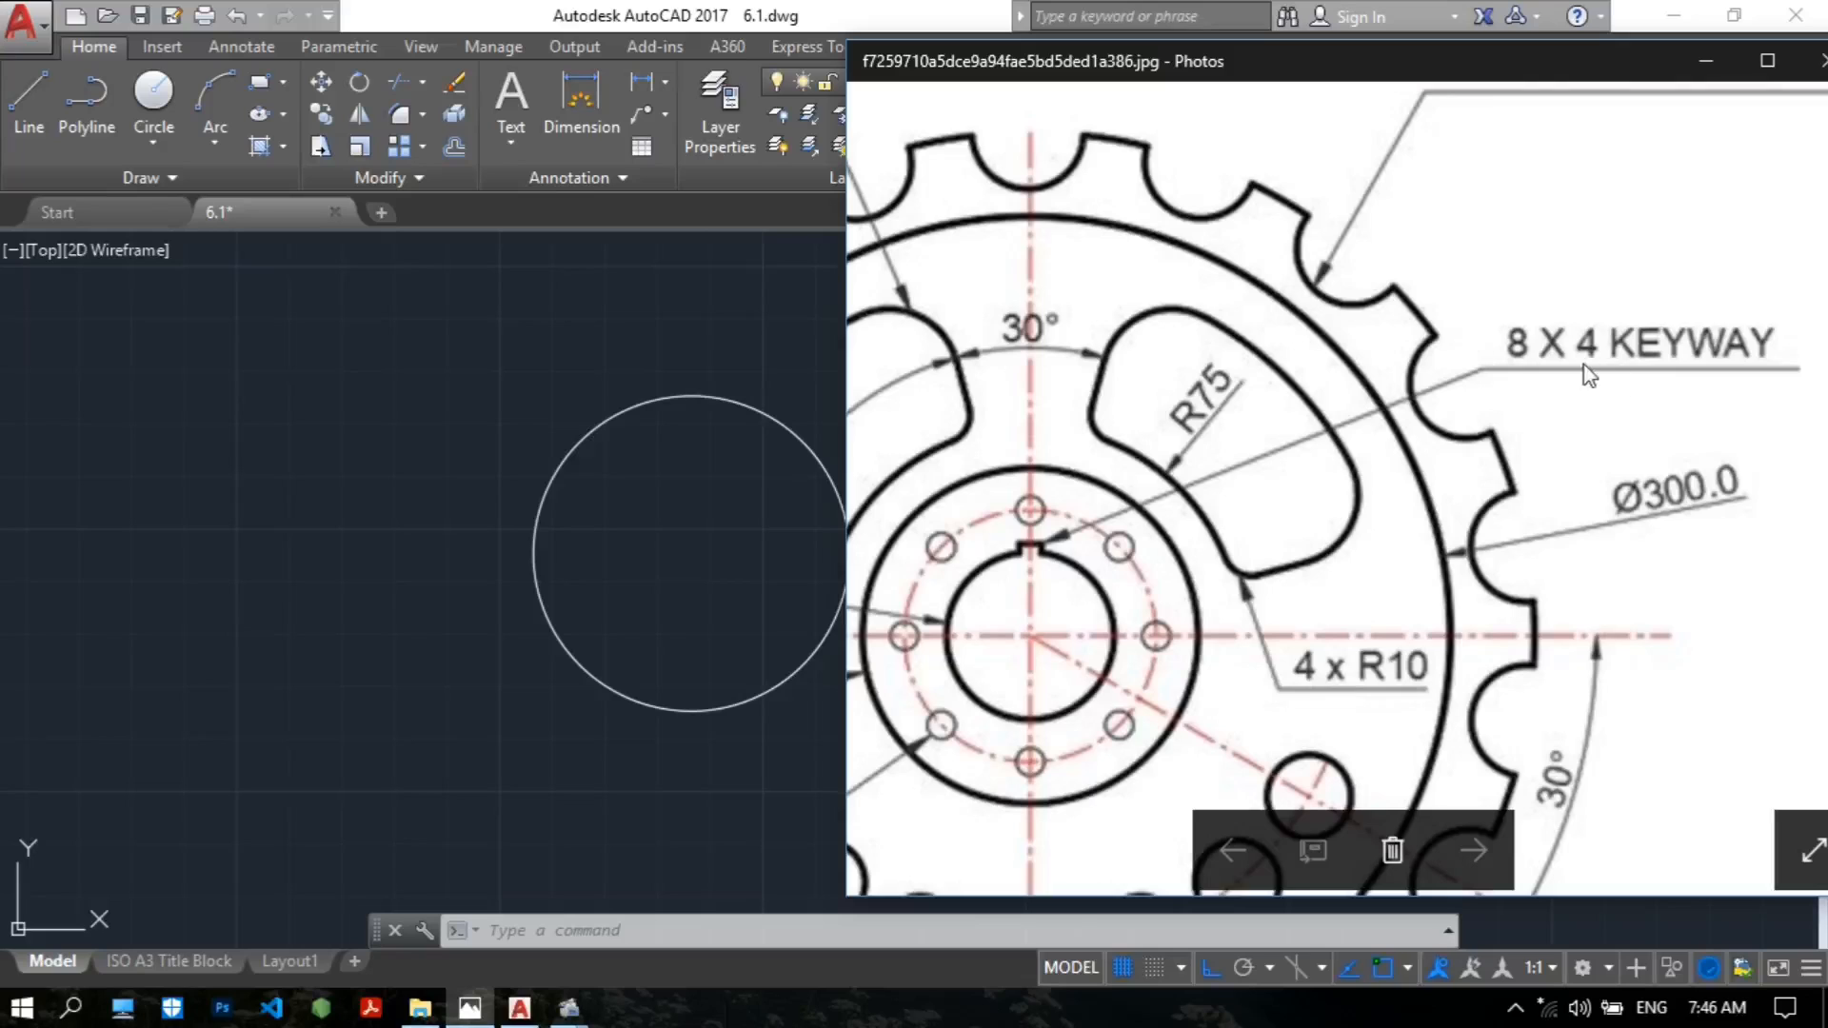
{"action": "scroll", "coordinate": [1409, 428], "scroll_direction": "down", "scroll_amount": 5}
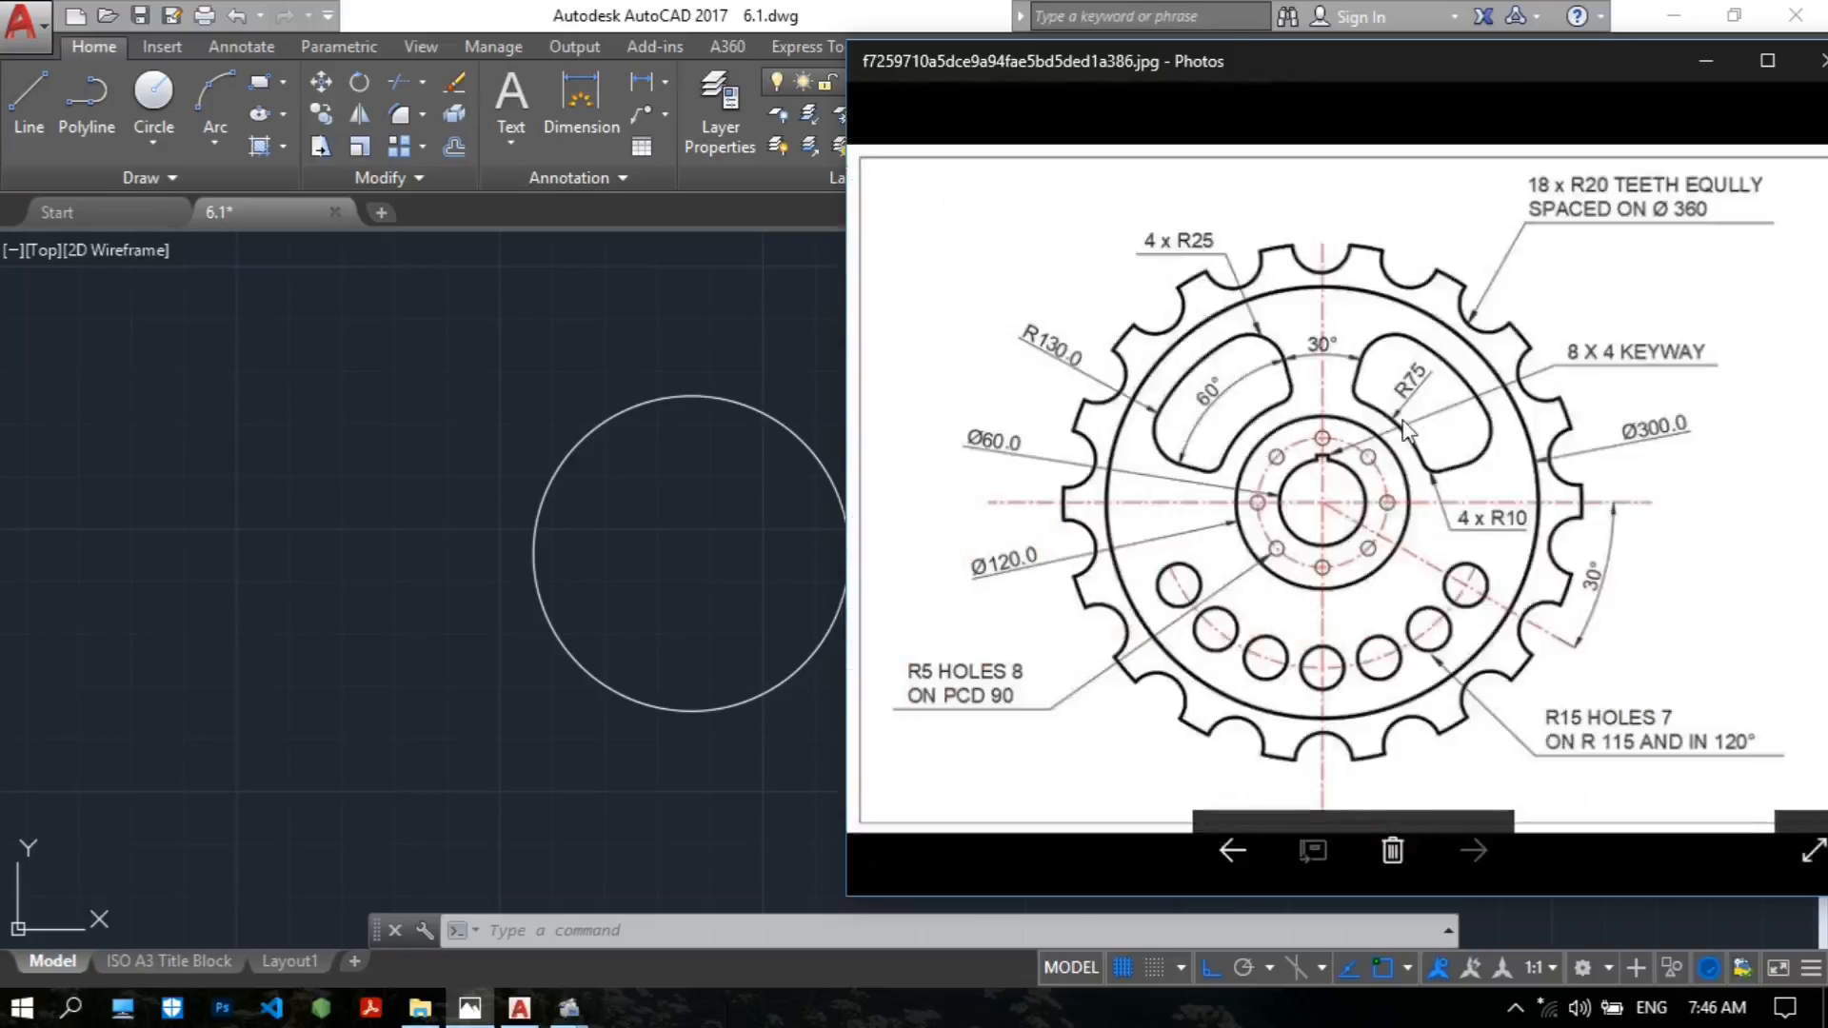
{"action": "left_click", "coordinate": [718, 366]}
{"action": "scroll", "coordinate": [709, 419], "scroll_direction": "up", "scroll_amount": 4}
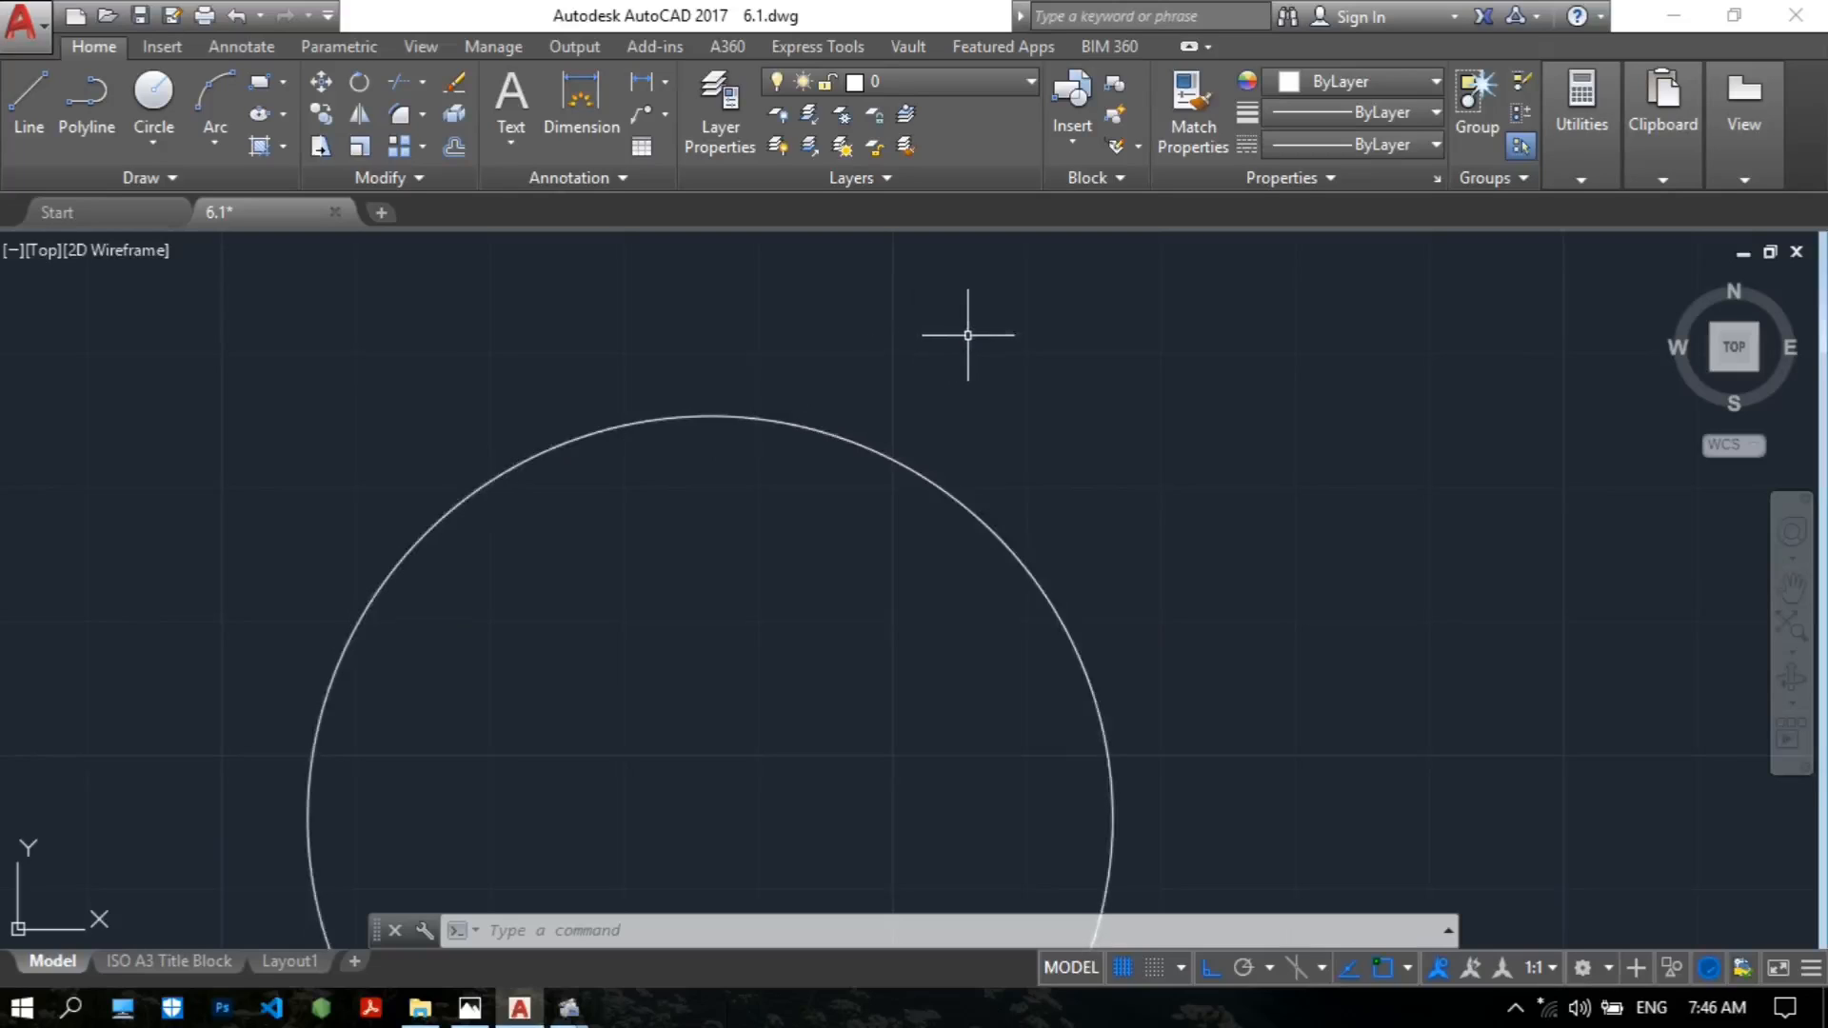
{"action": "type", "text": "XL"}
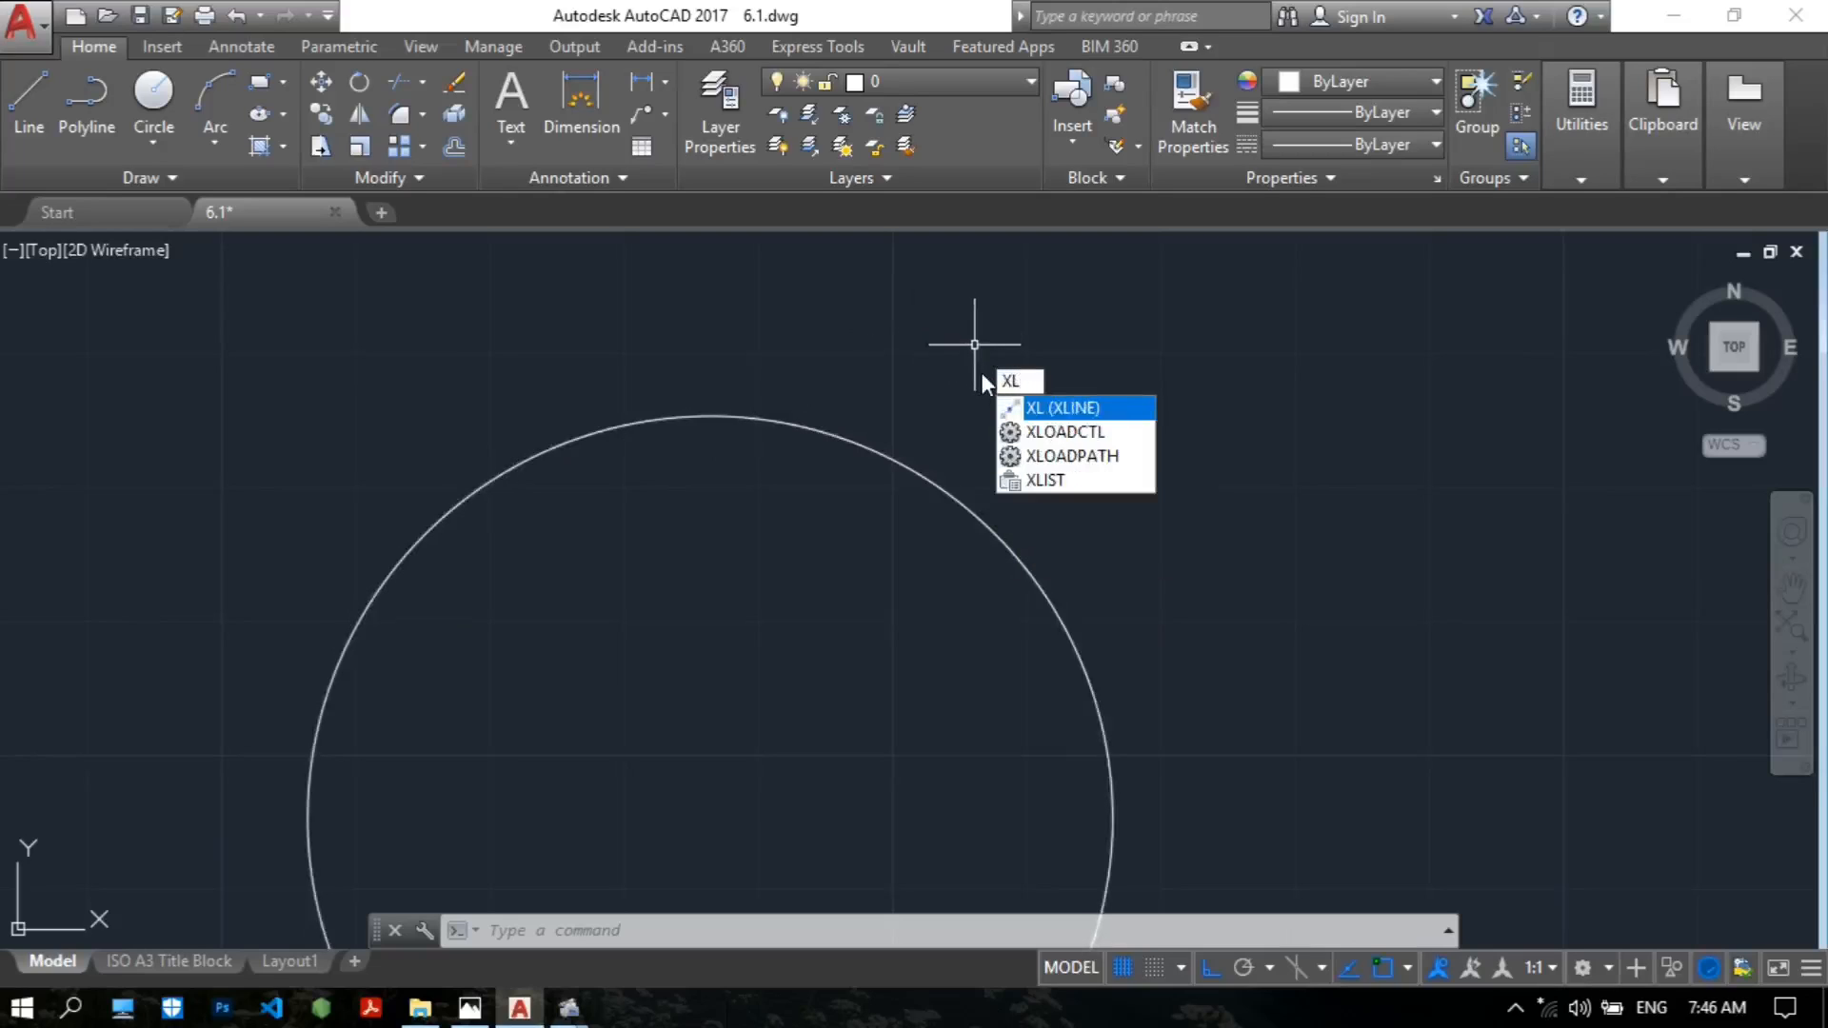
{"action": "key", "text": "Return"}
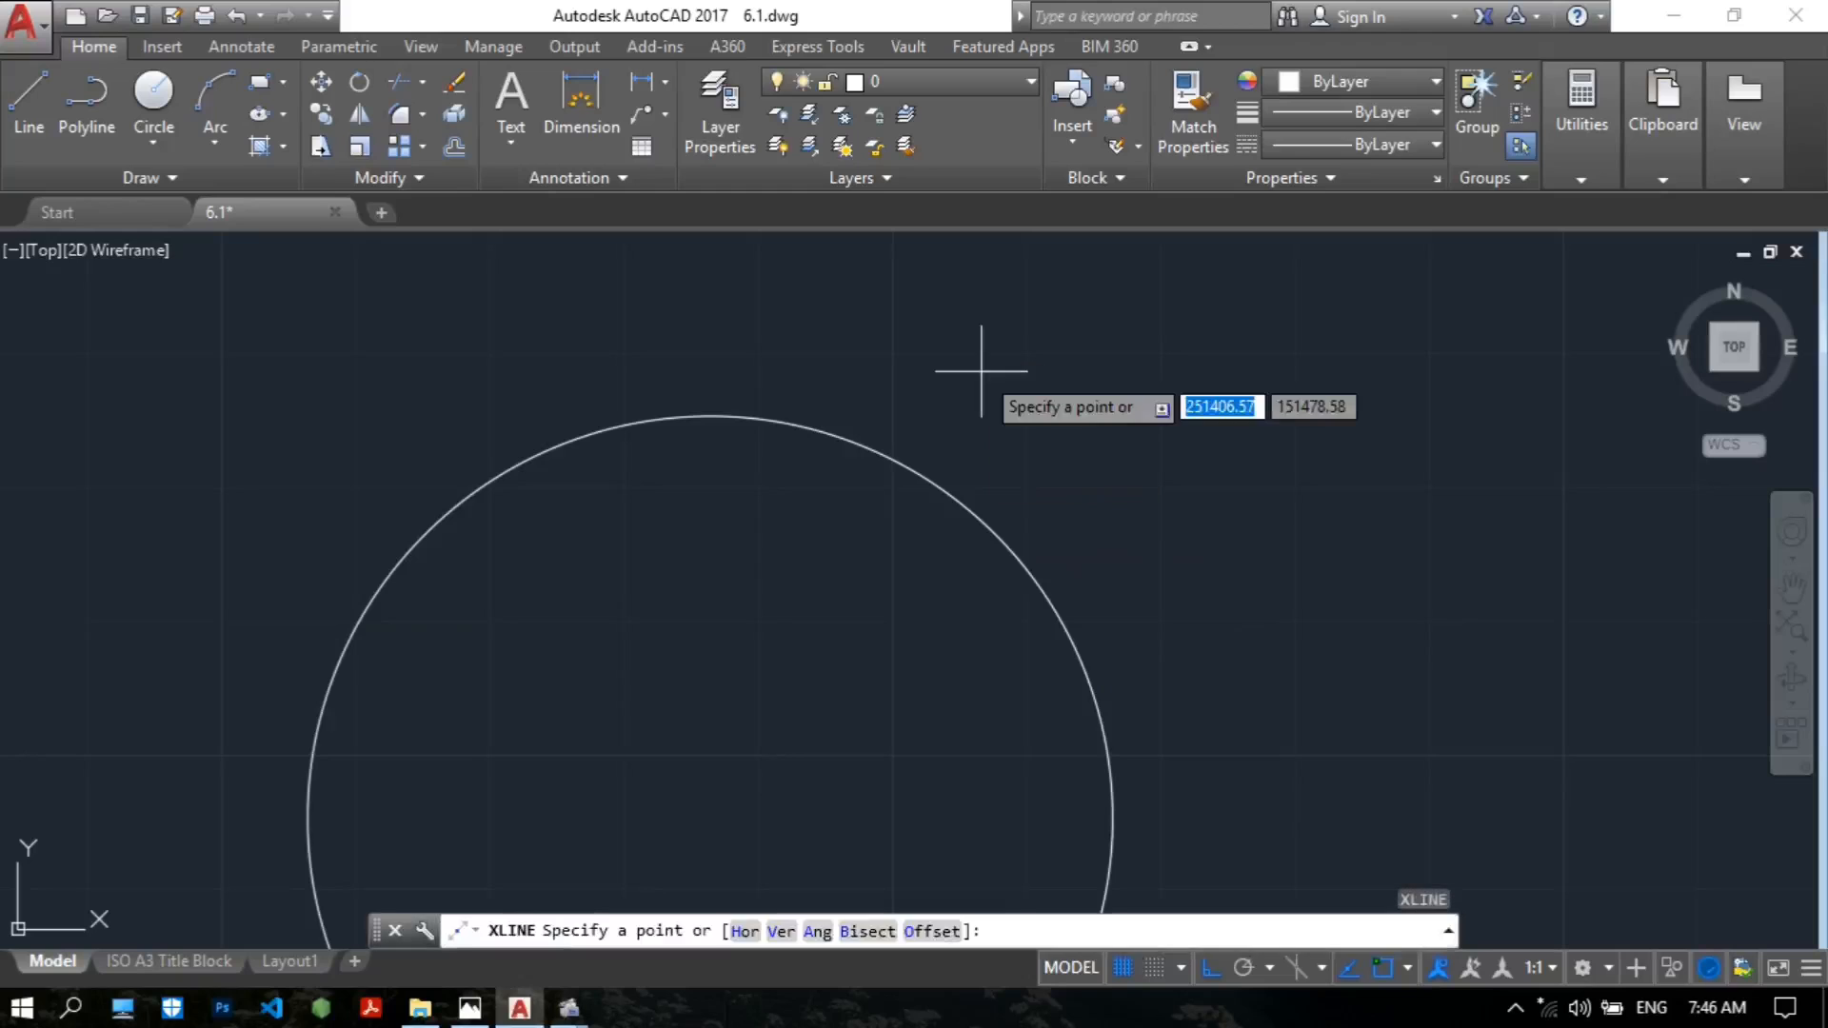
{"action": "type", "text": "v"}
{"action": "key", "text": "Return"}
{"action": "scroll", "coordinate": [980, 373], "scroll_direction": "down", "scroll_amount": 6}
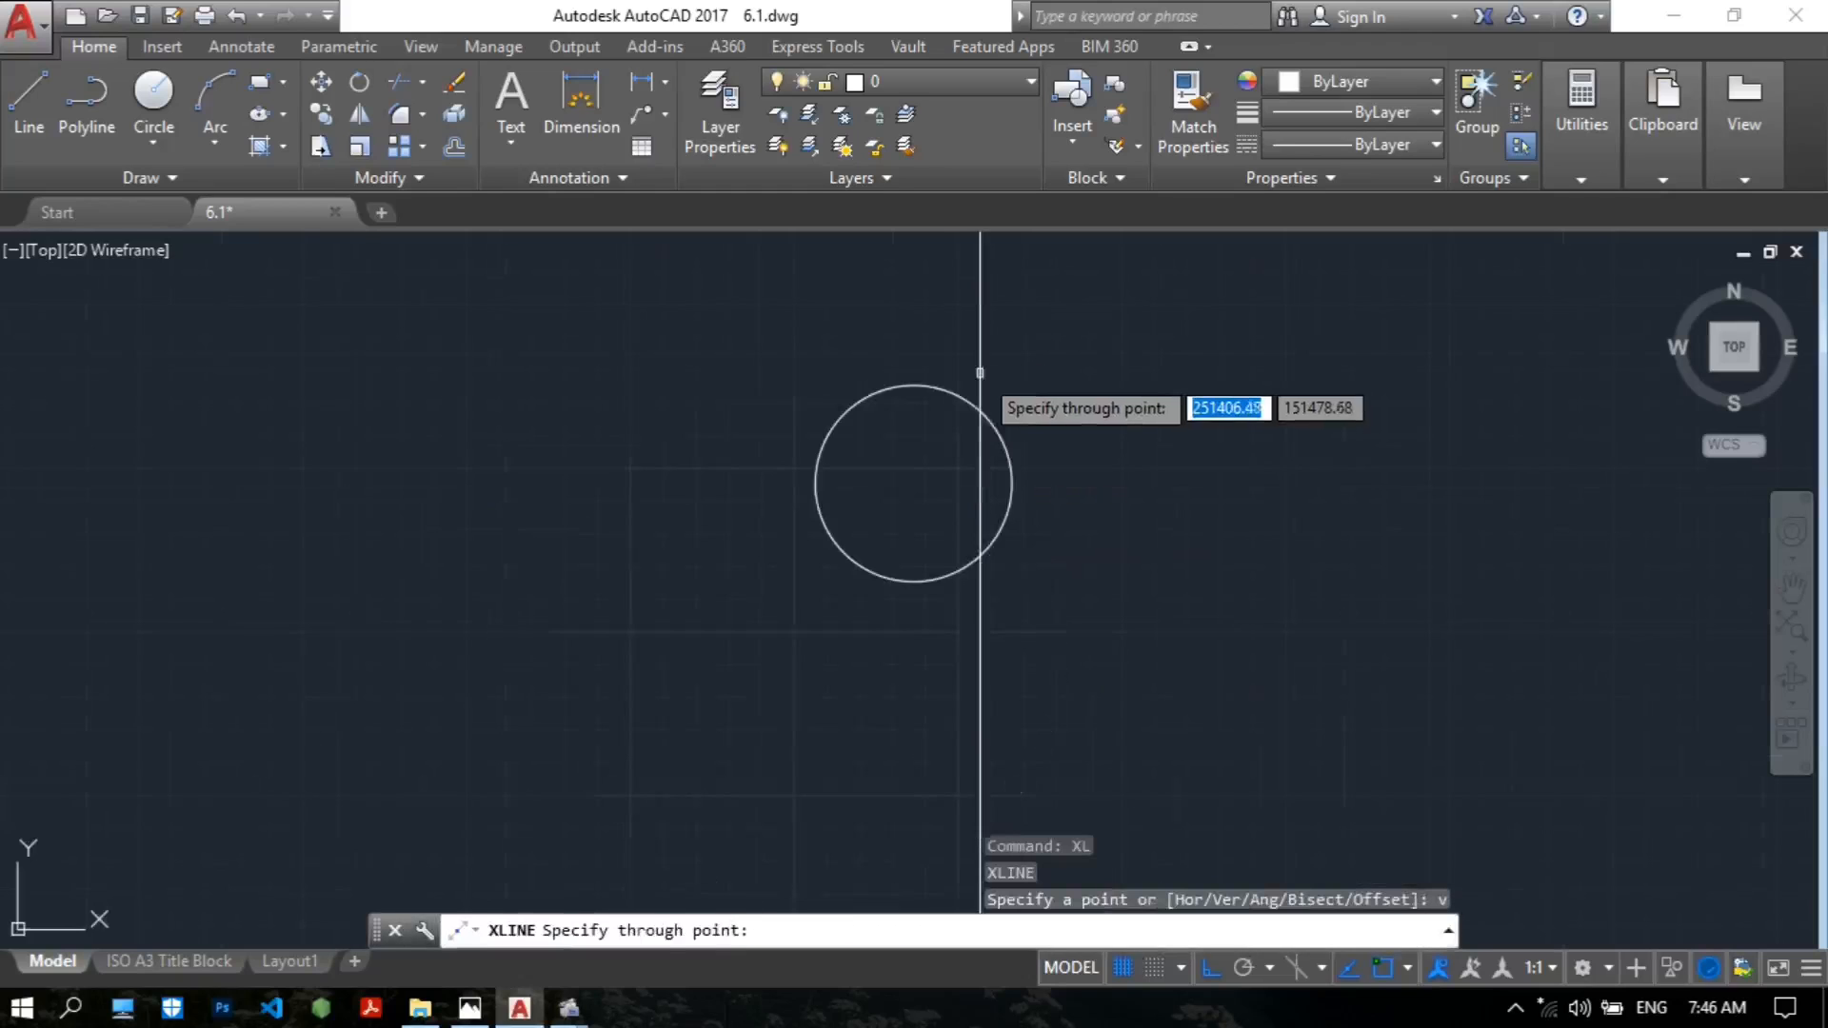
{"action": "left_click", "coordinate": [914, 481]}
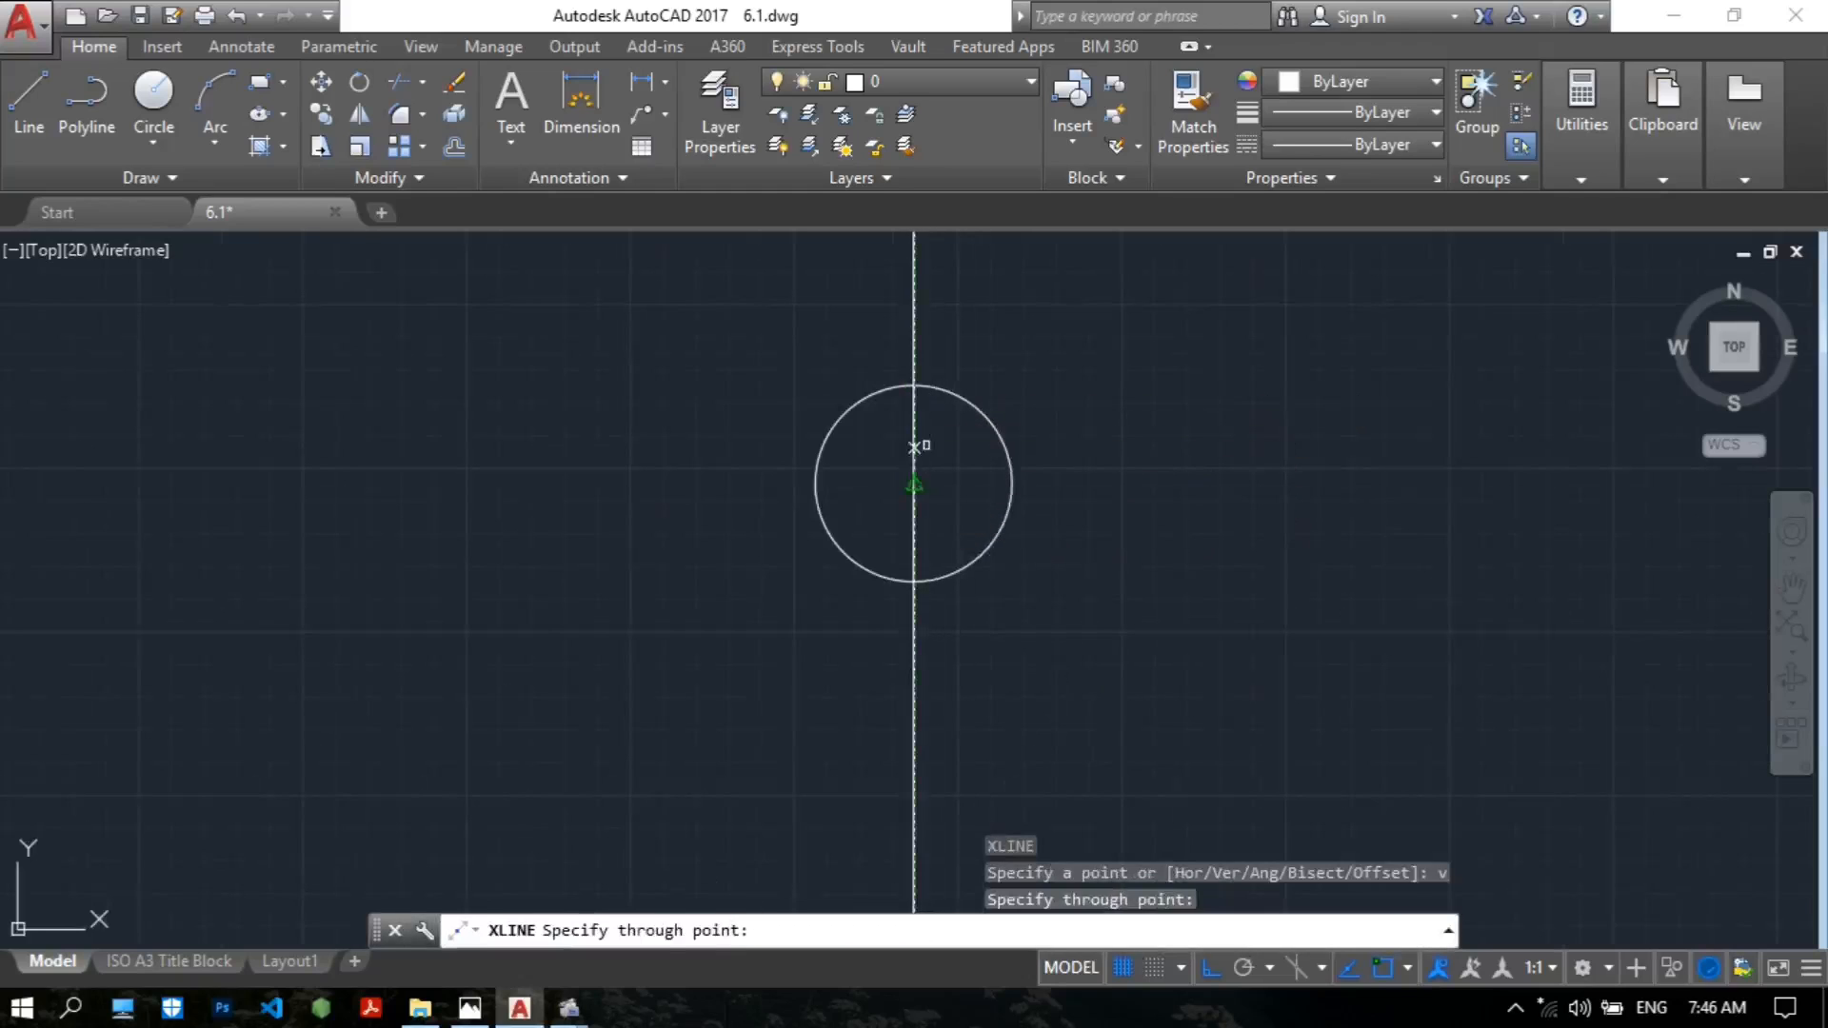
{"action": "key", "text": "Escape"}
Offset the vertical construction line by 4 to both sides to mark the keyway's width.
{"action": "scroll", "coordinate": [947, 379], "scroll_direction": "up", "scroll_amount": 4}
{"action": "middle_click_drag", "start_coordinate": [968, 235], "coordinate": [921, 388]}
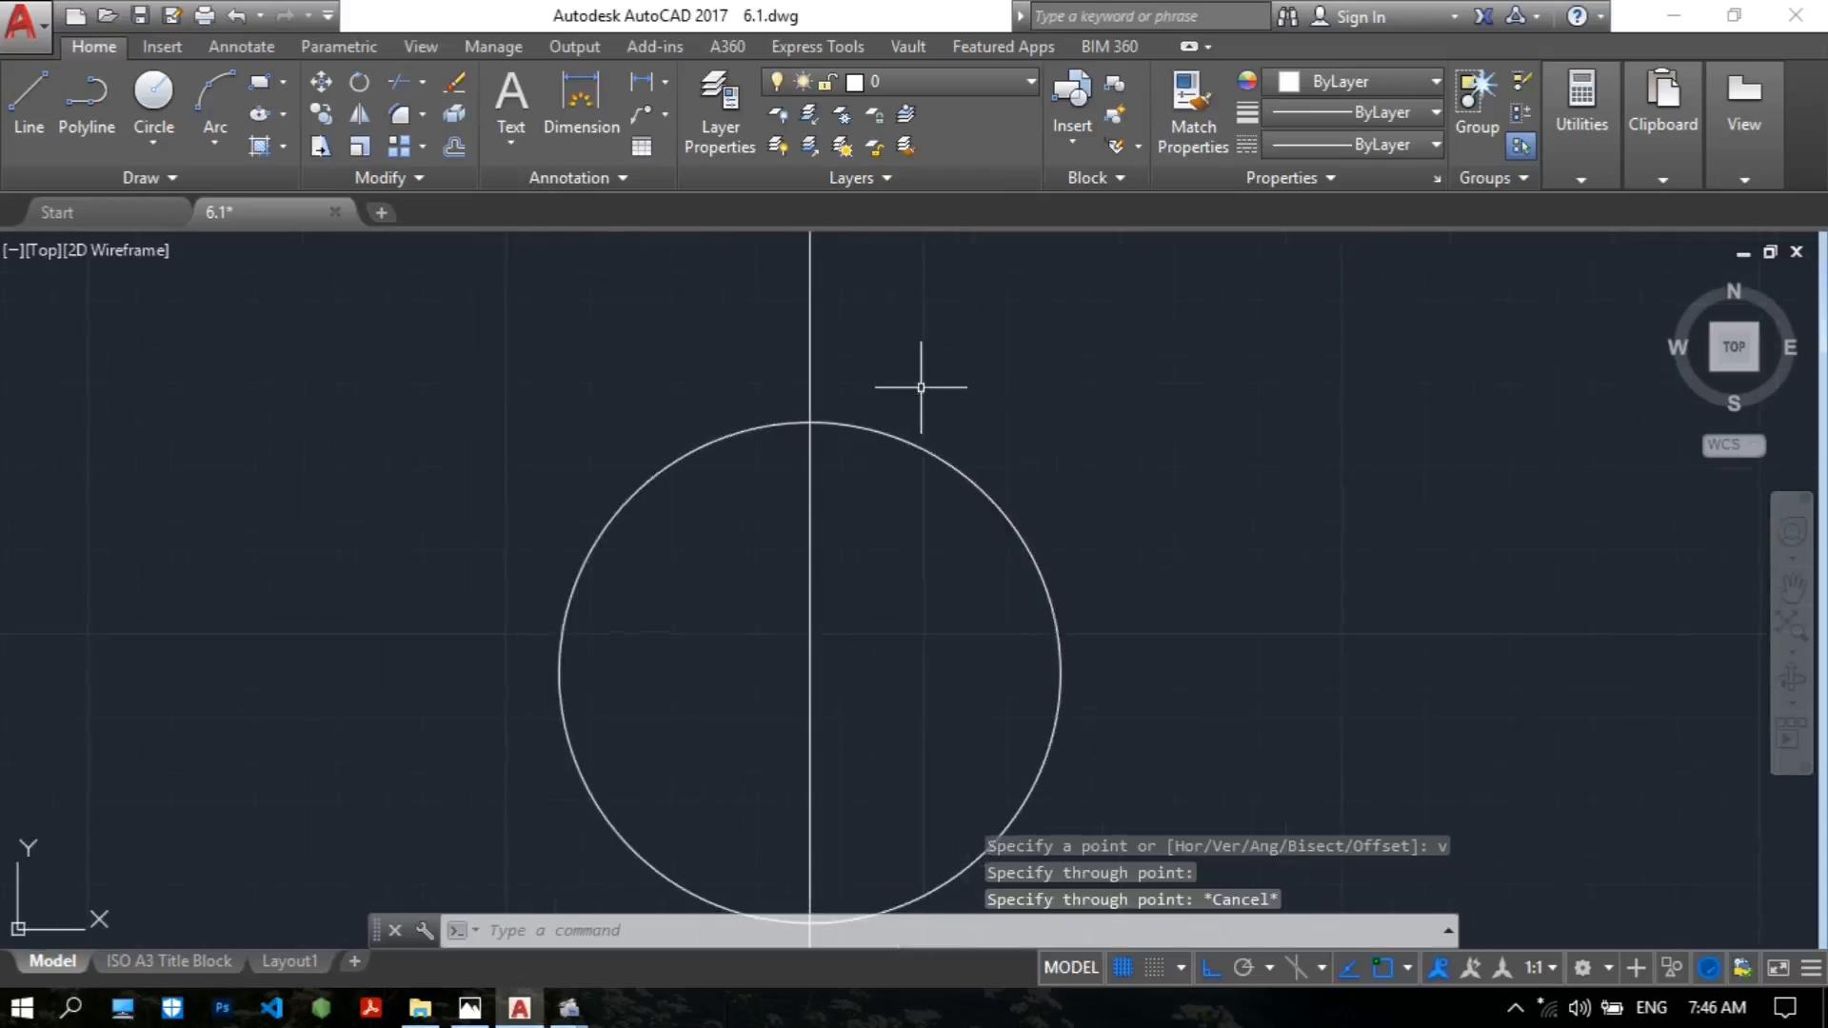
{"action": "type", "text": "o"}
{"action": "key", "text": "Return"}
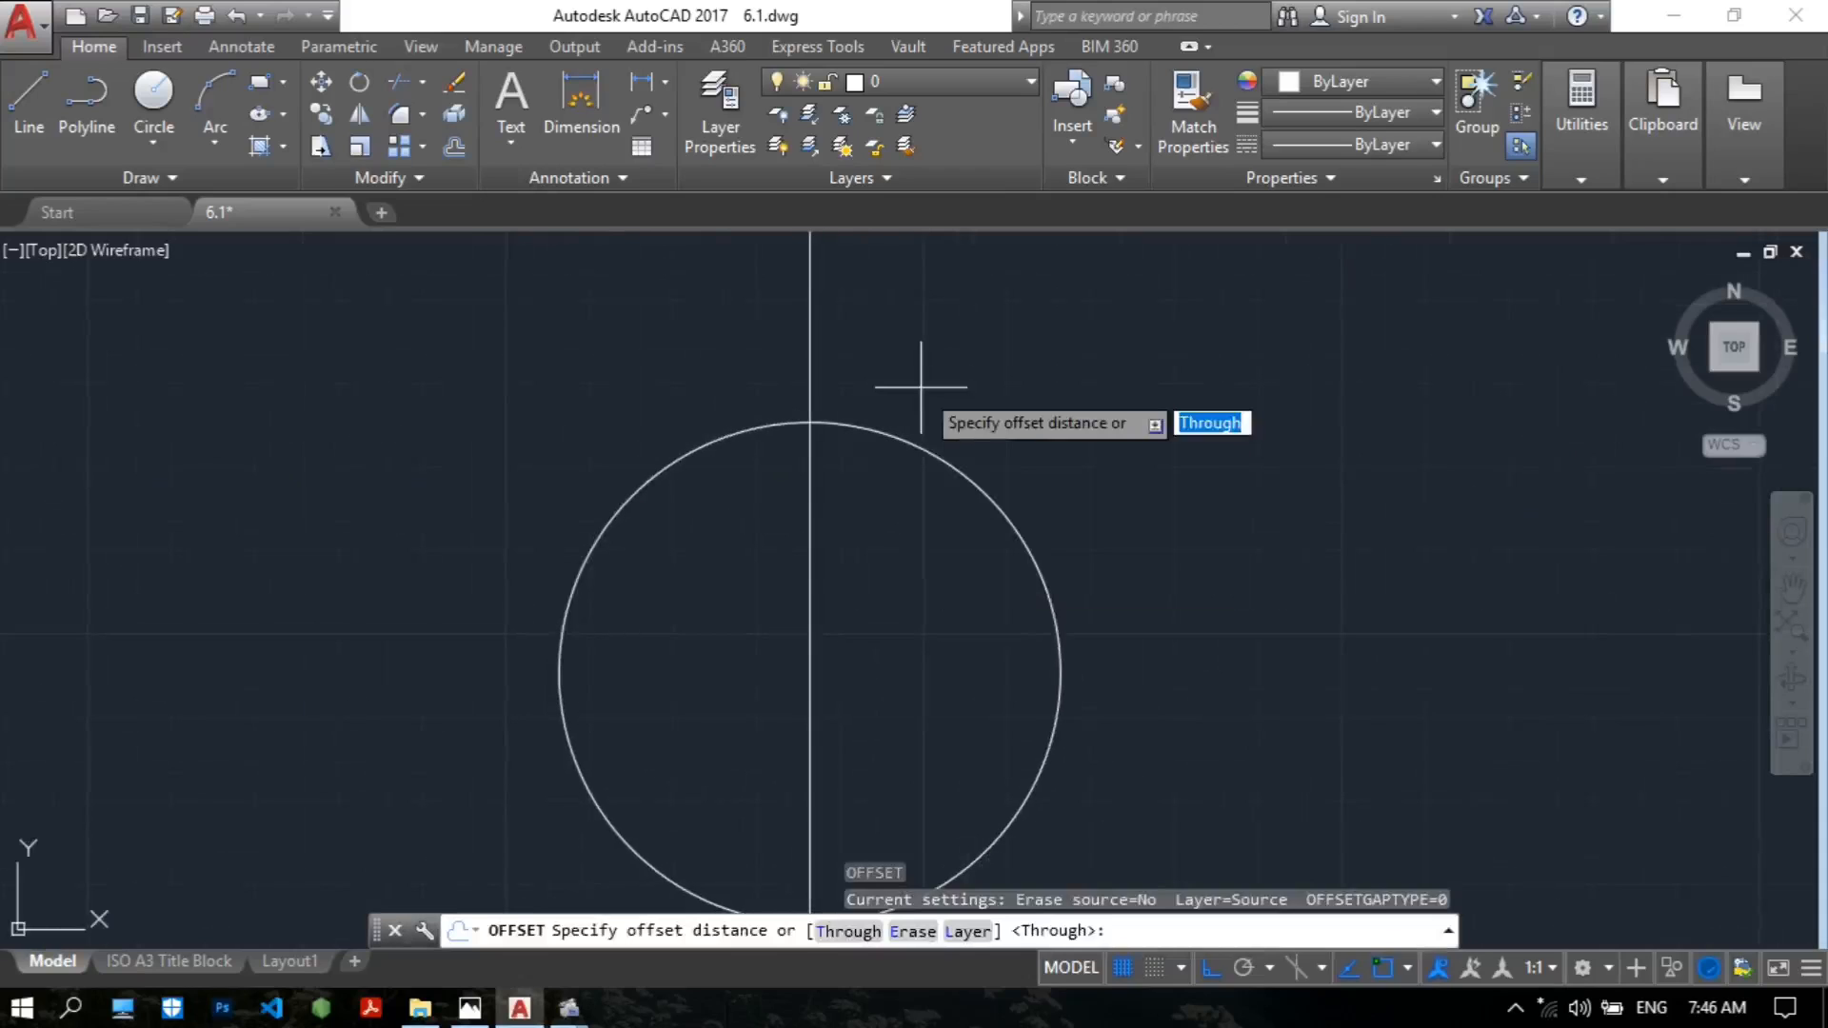
{"action": "type", "text": "4"}
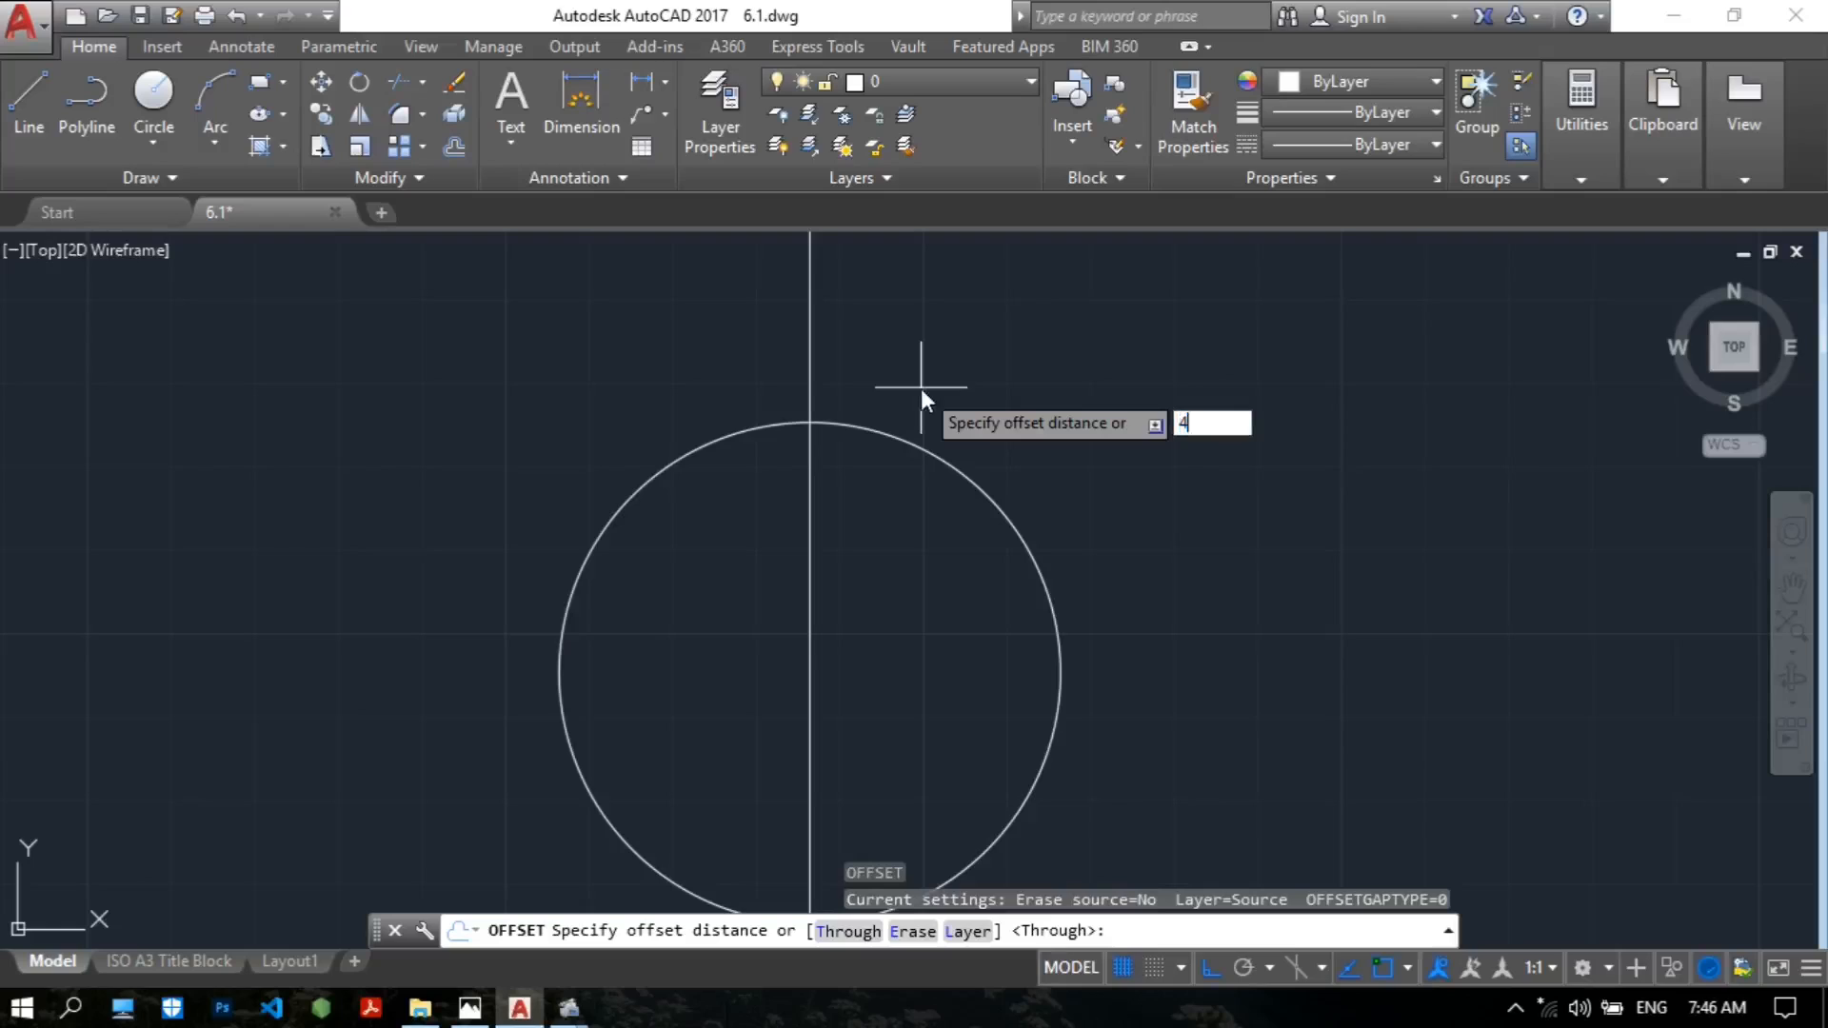
{"action": "key", "text": "Return"}
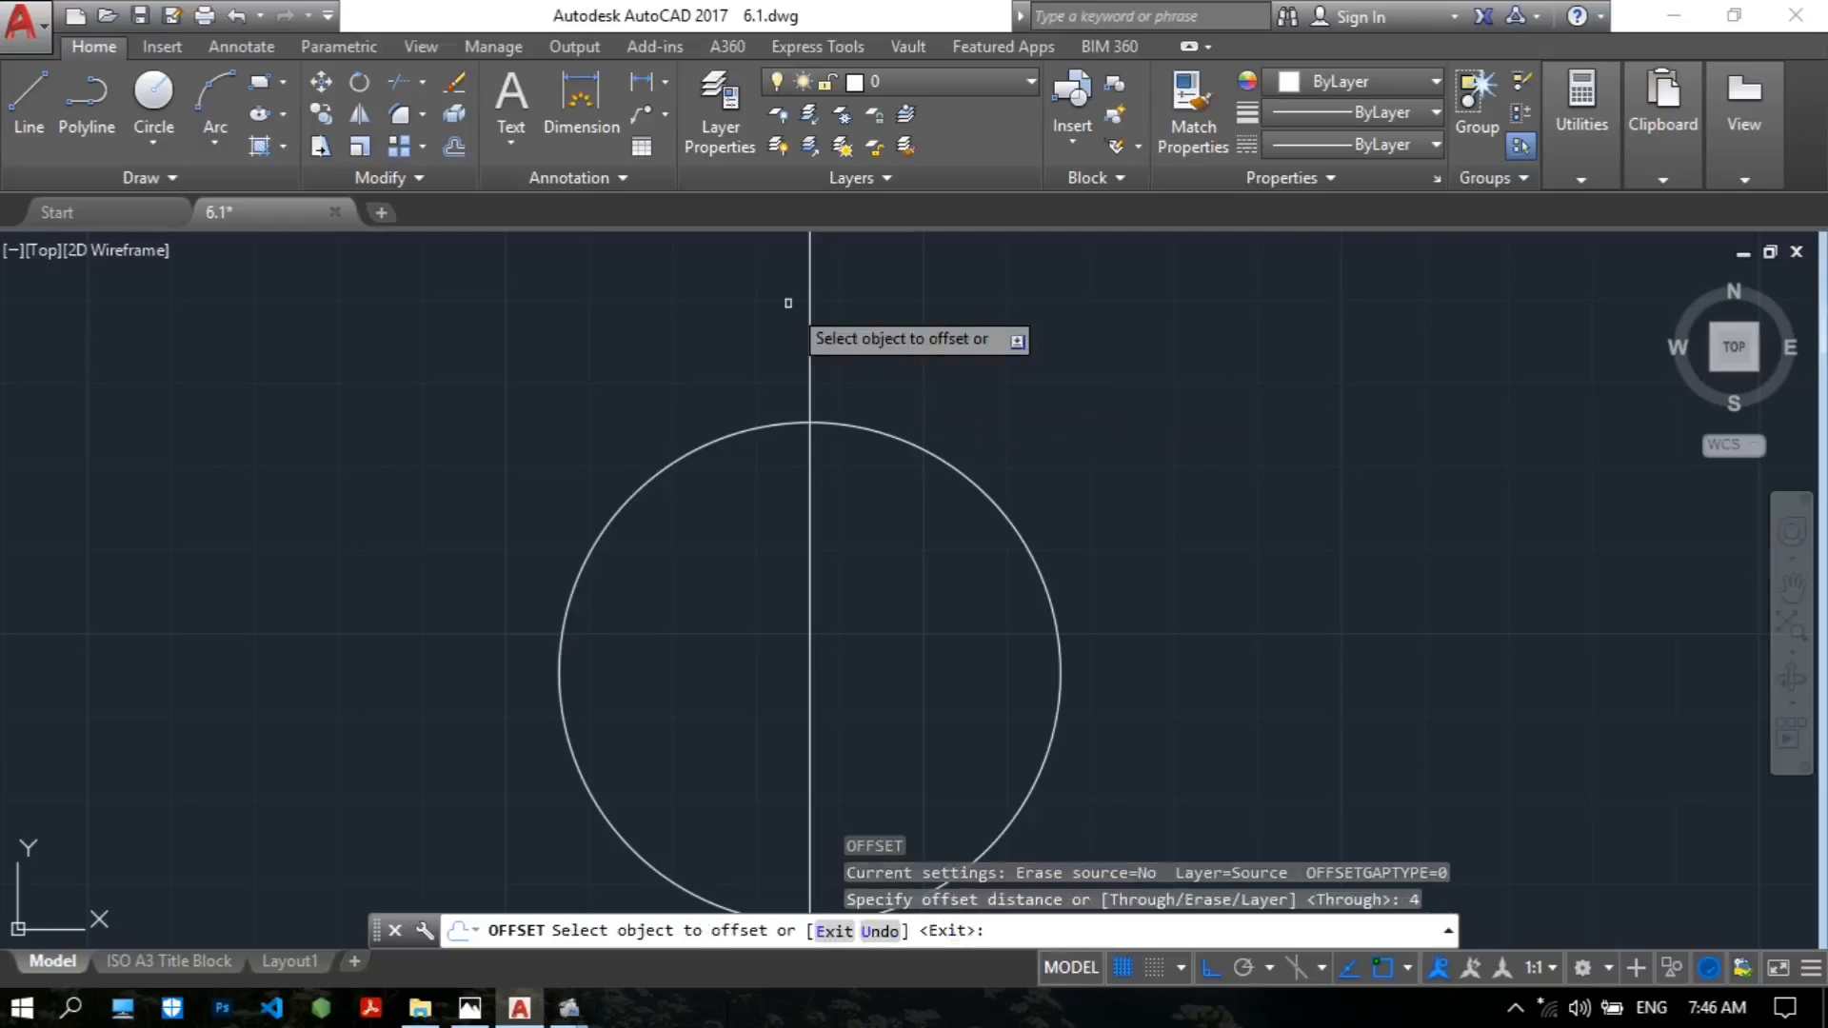
{"action": "scroll", "coordinate": [905, 298], "scroll_direction": "up", "scroll_amount": 2}
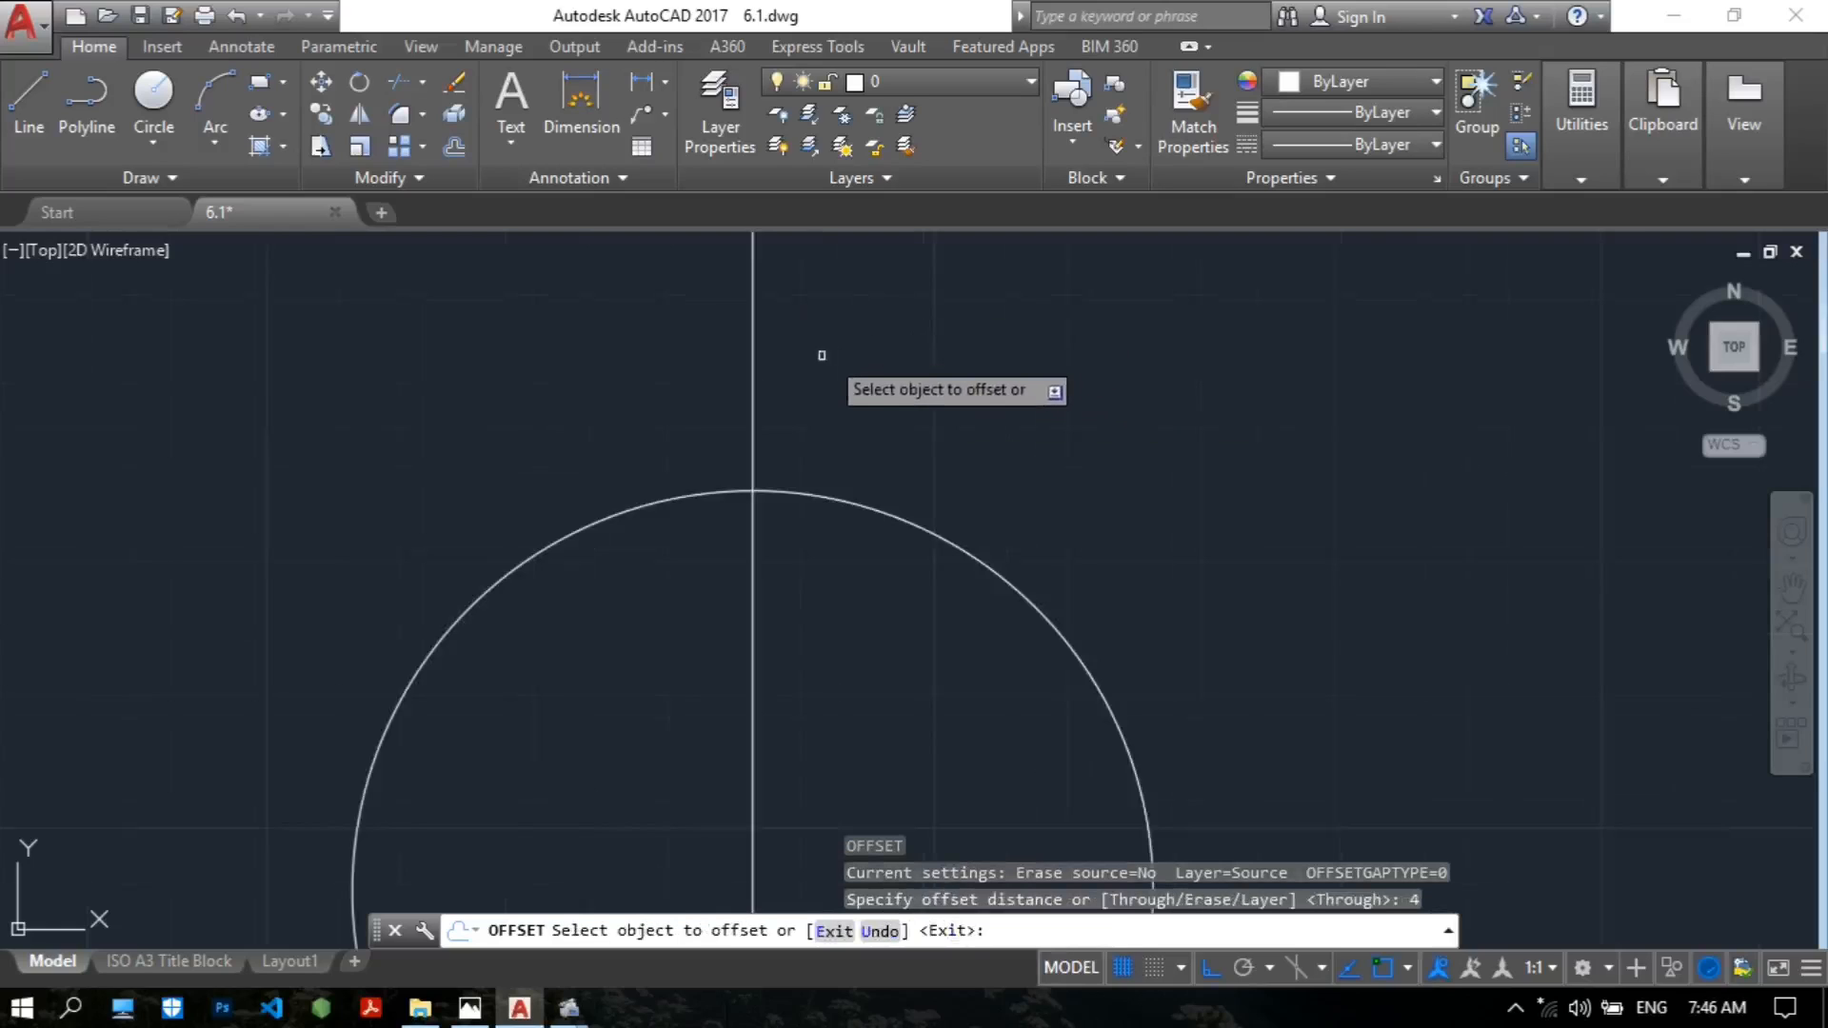
{"action": "left_click", "coordinate": [755, 393]}
{"action": "left_click", "coordinate": [873, 400]}
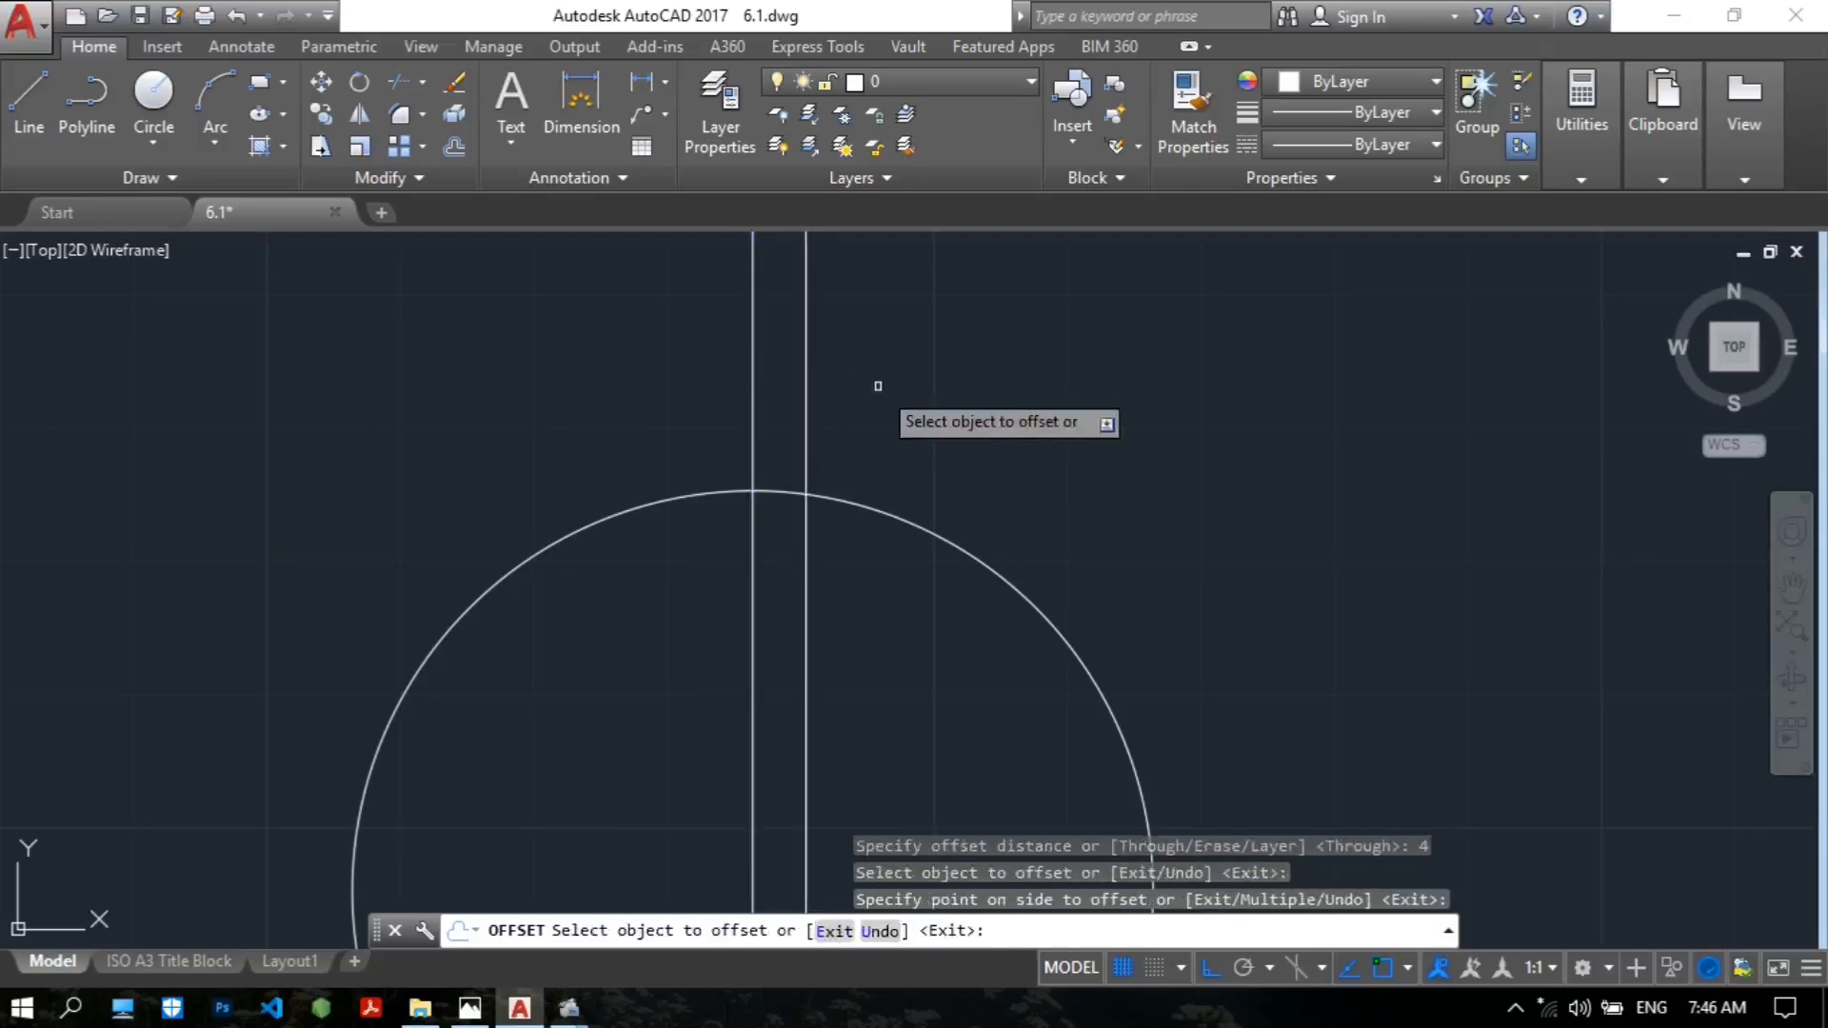
{"action": "left_click", "coordinate": [751, 398]}
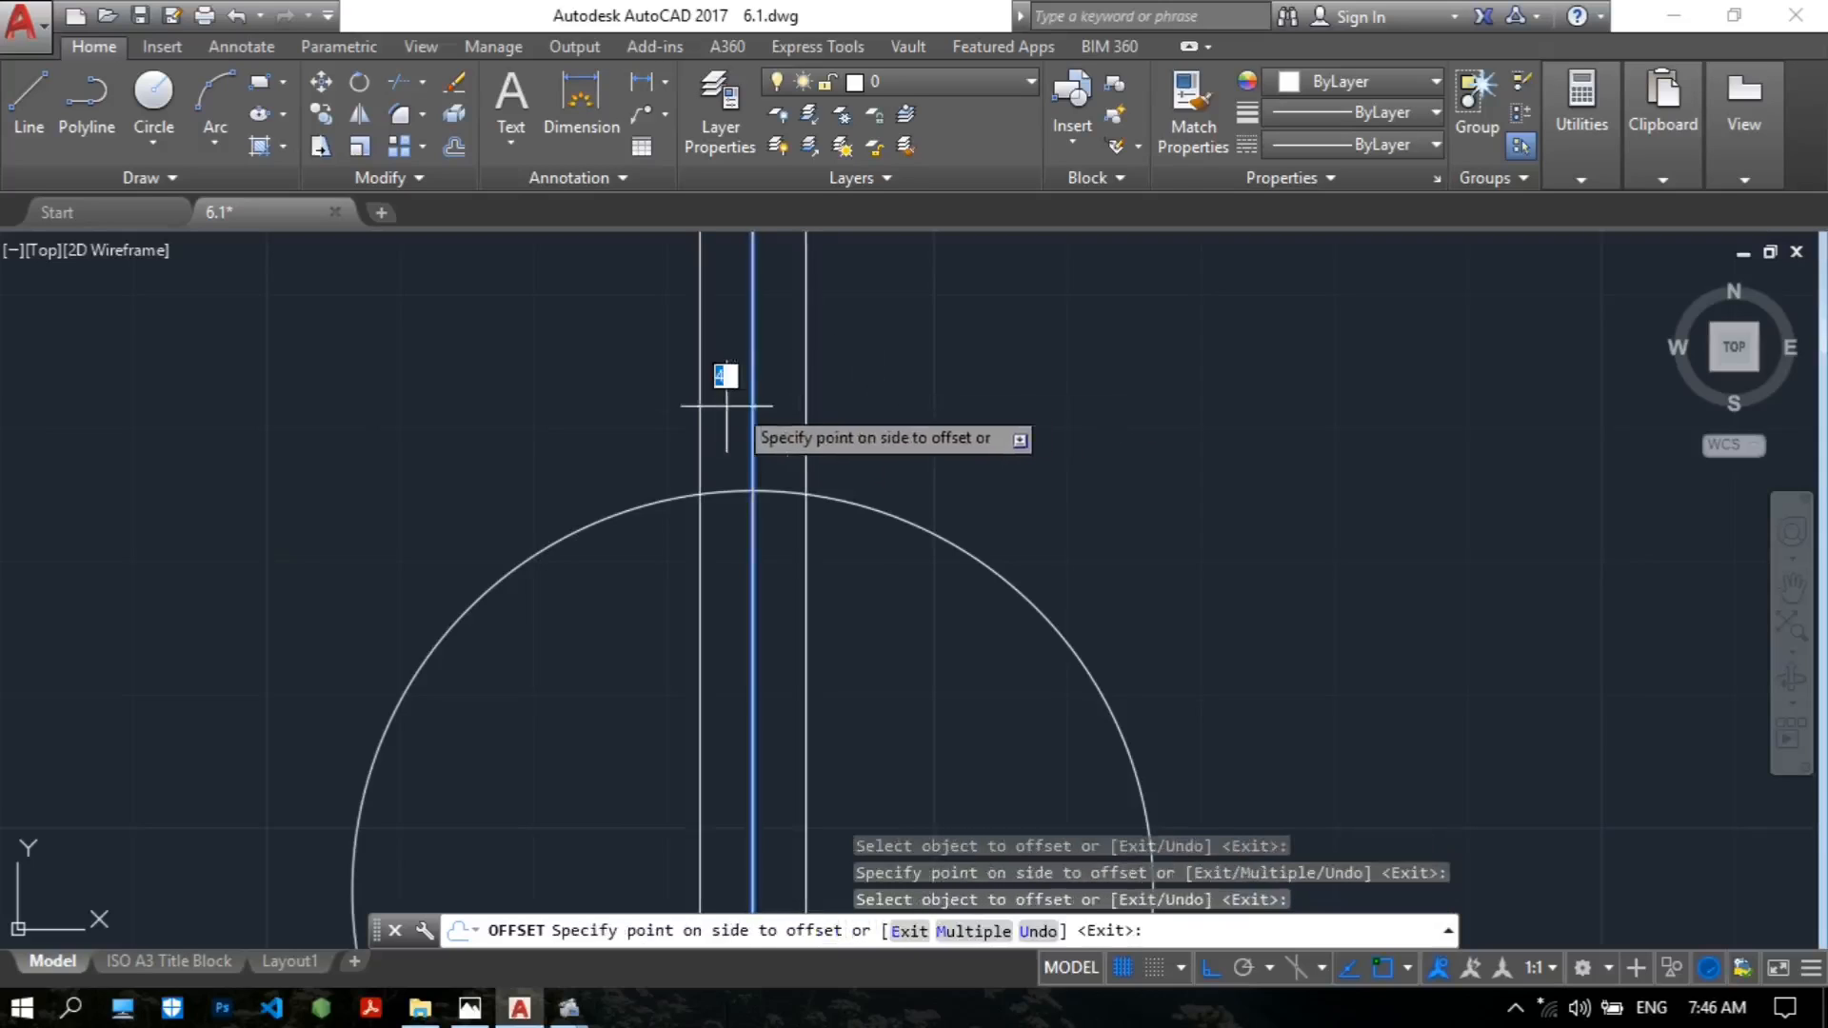
{"action": "left_click", "coordinate": [606, 409]}
{"action": "key", "text": "Escape"}
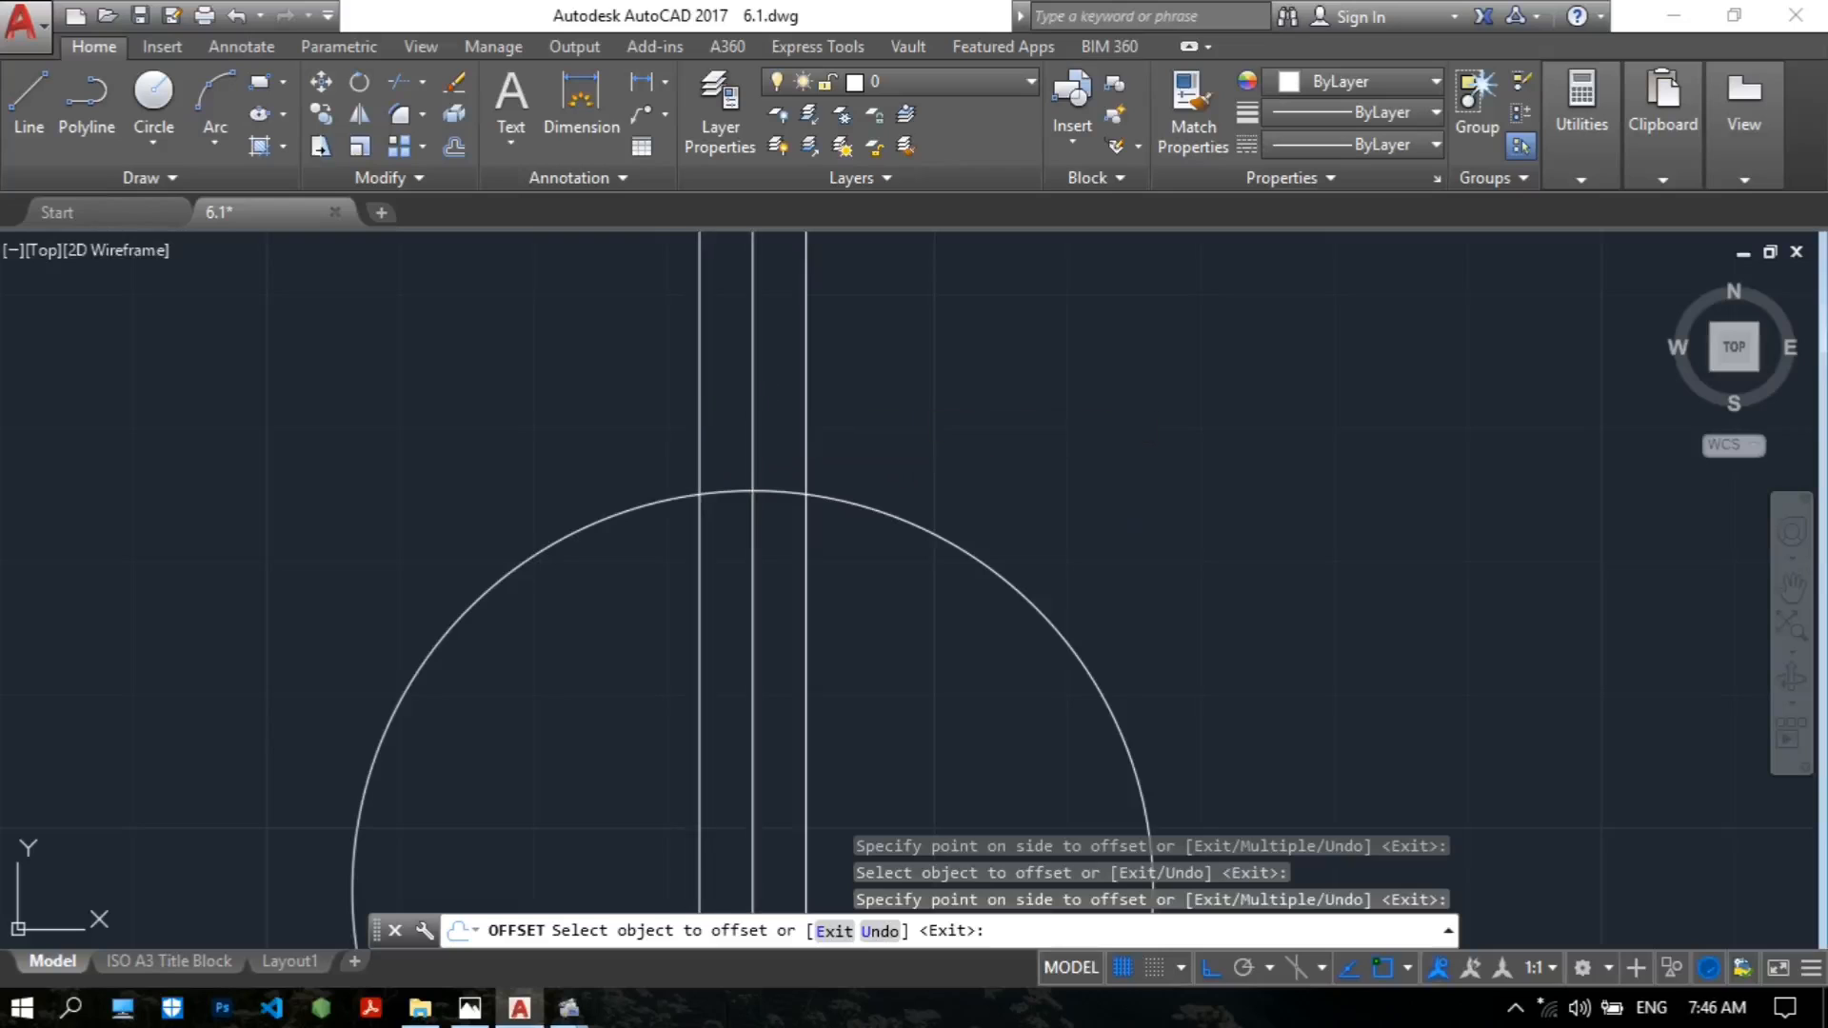
{"action": "middle_click_drag", "start_coordinate": [854, 450], "coordinate": [792, 434]}
{"action": "scroll", "coordinate": [772, 435], "scroll_direction": "up", "scroll_amount": 4}
{"action": "scroll", "coordinate": [739, 441], "scroll_direction": "down", "scroll_amount": 7}
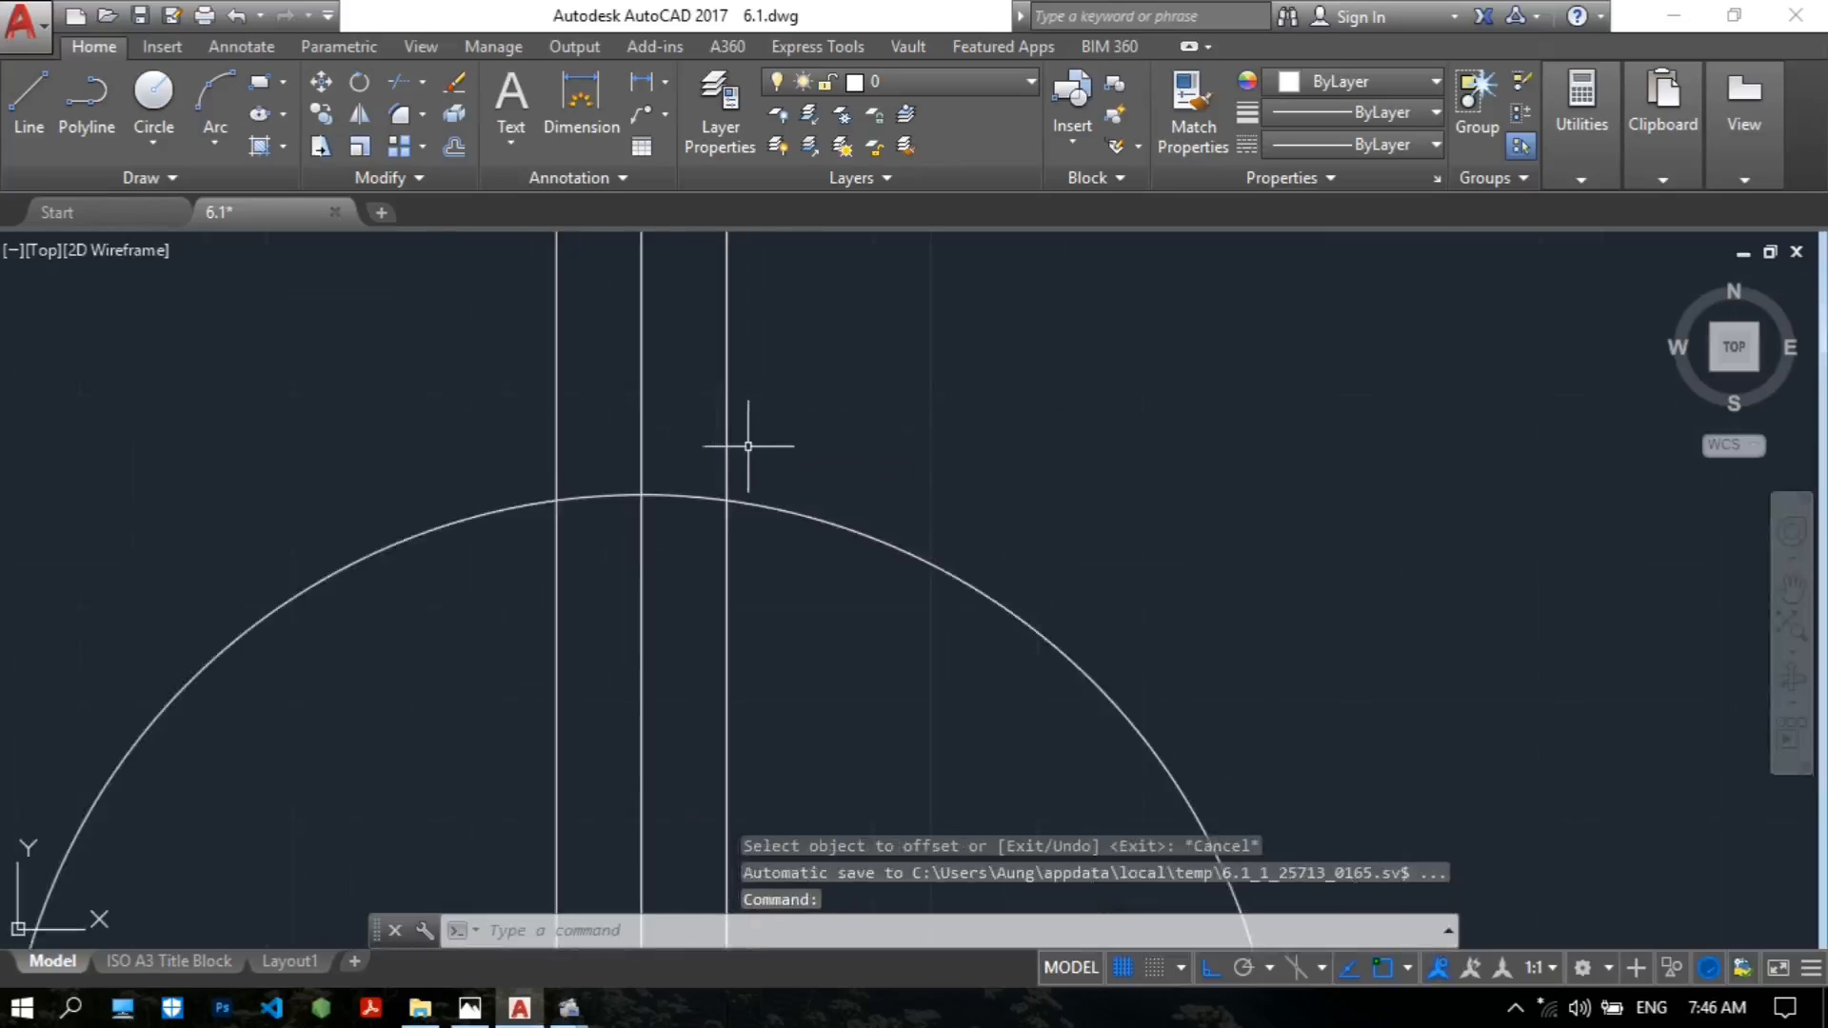
{"action": "scroll", "coordinate": [743, 452], "scroll_direction": "up", "scroll_amount": 2}
{"action": "scroll", "coordinate": [742, 419], "scroll_direction": "up", "scroll_amount": 2}
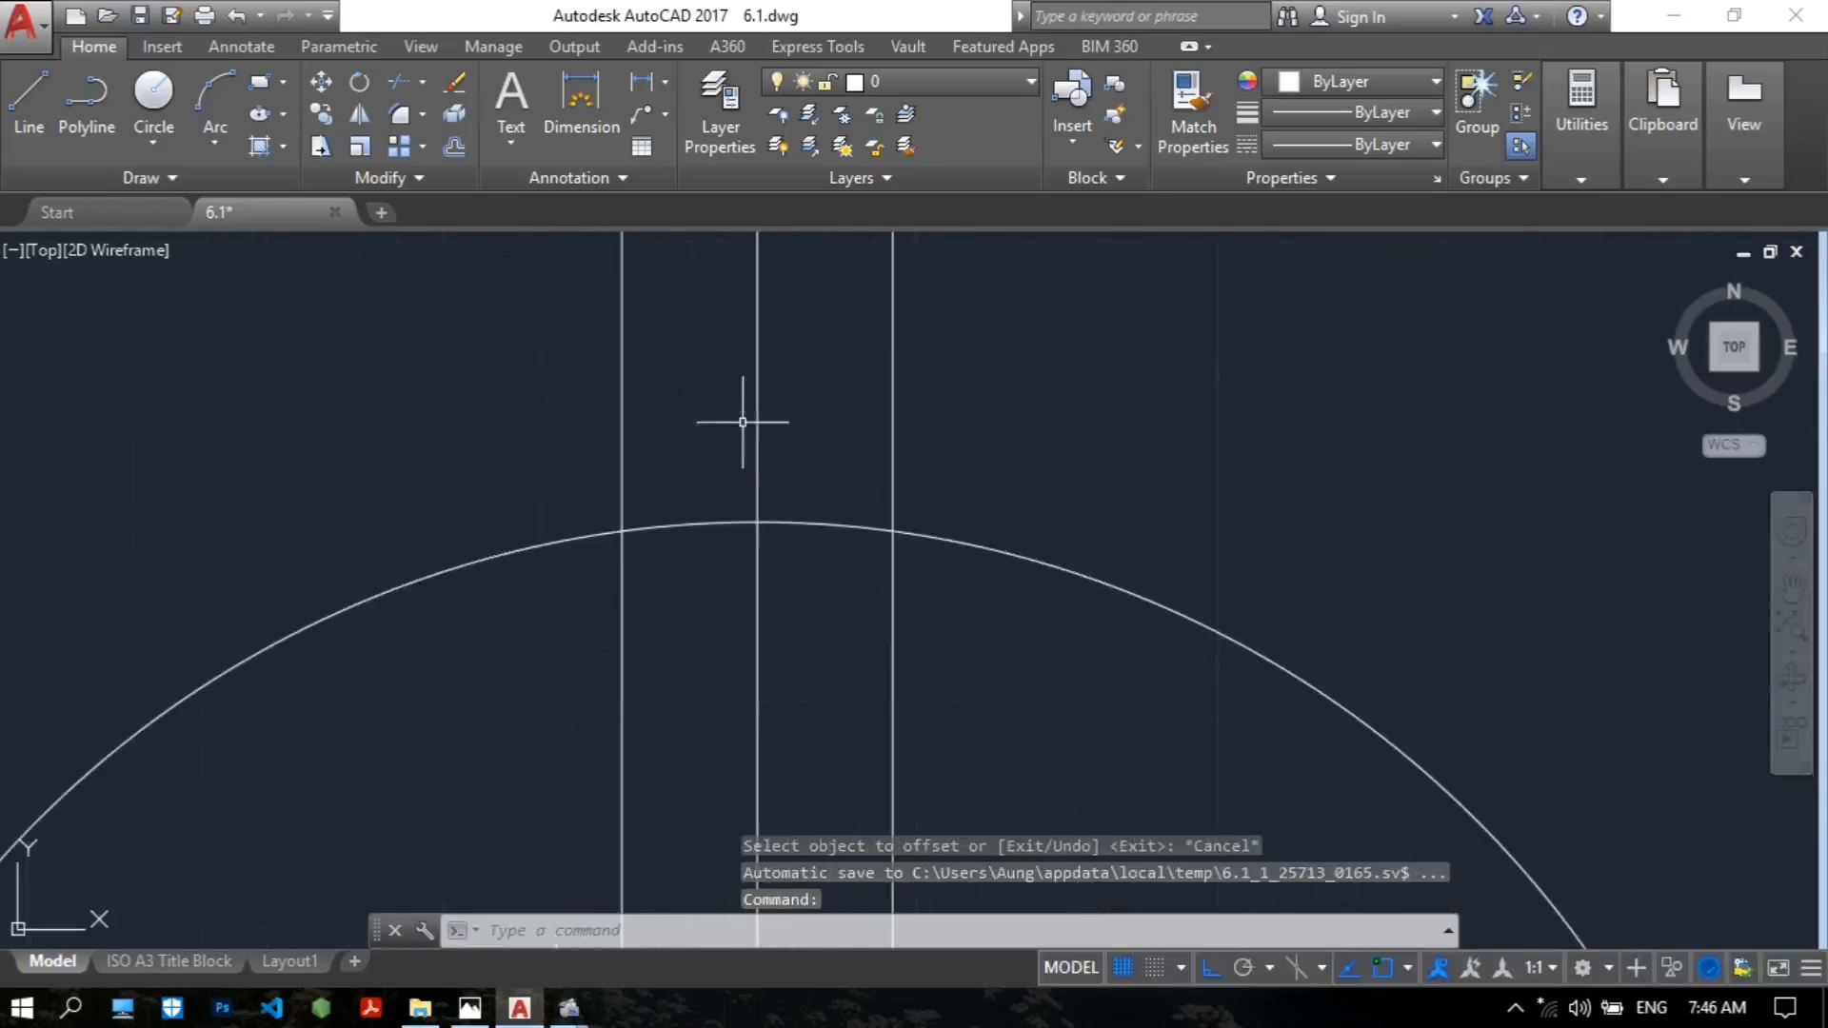
{"action": "scroll", "coordinate": [739, 412], "scroll_direction": "up", "scroll_amount": 4}
{"action": "scroll", "coordinate": [702, 511], "scroll_direction": "up", "scroll_amount": 3}
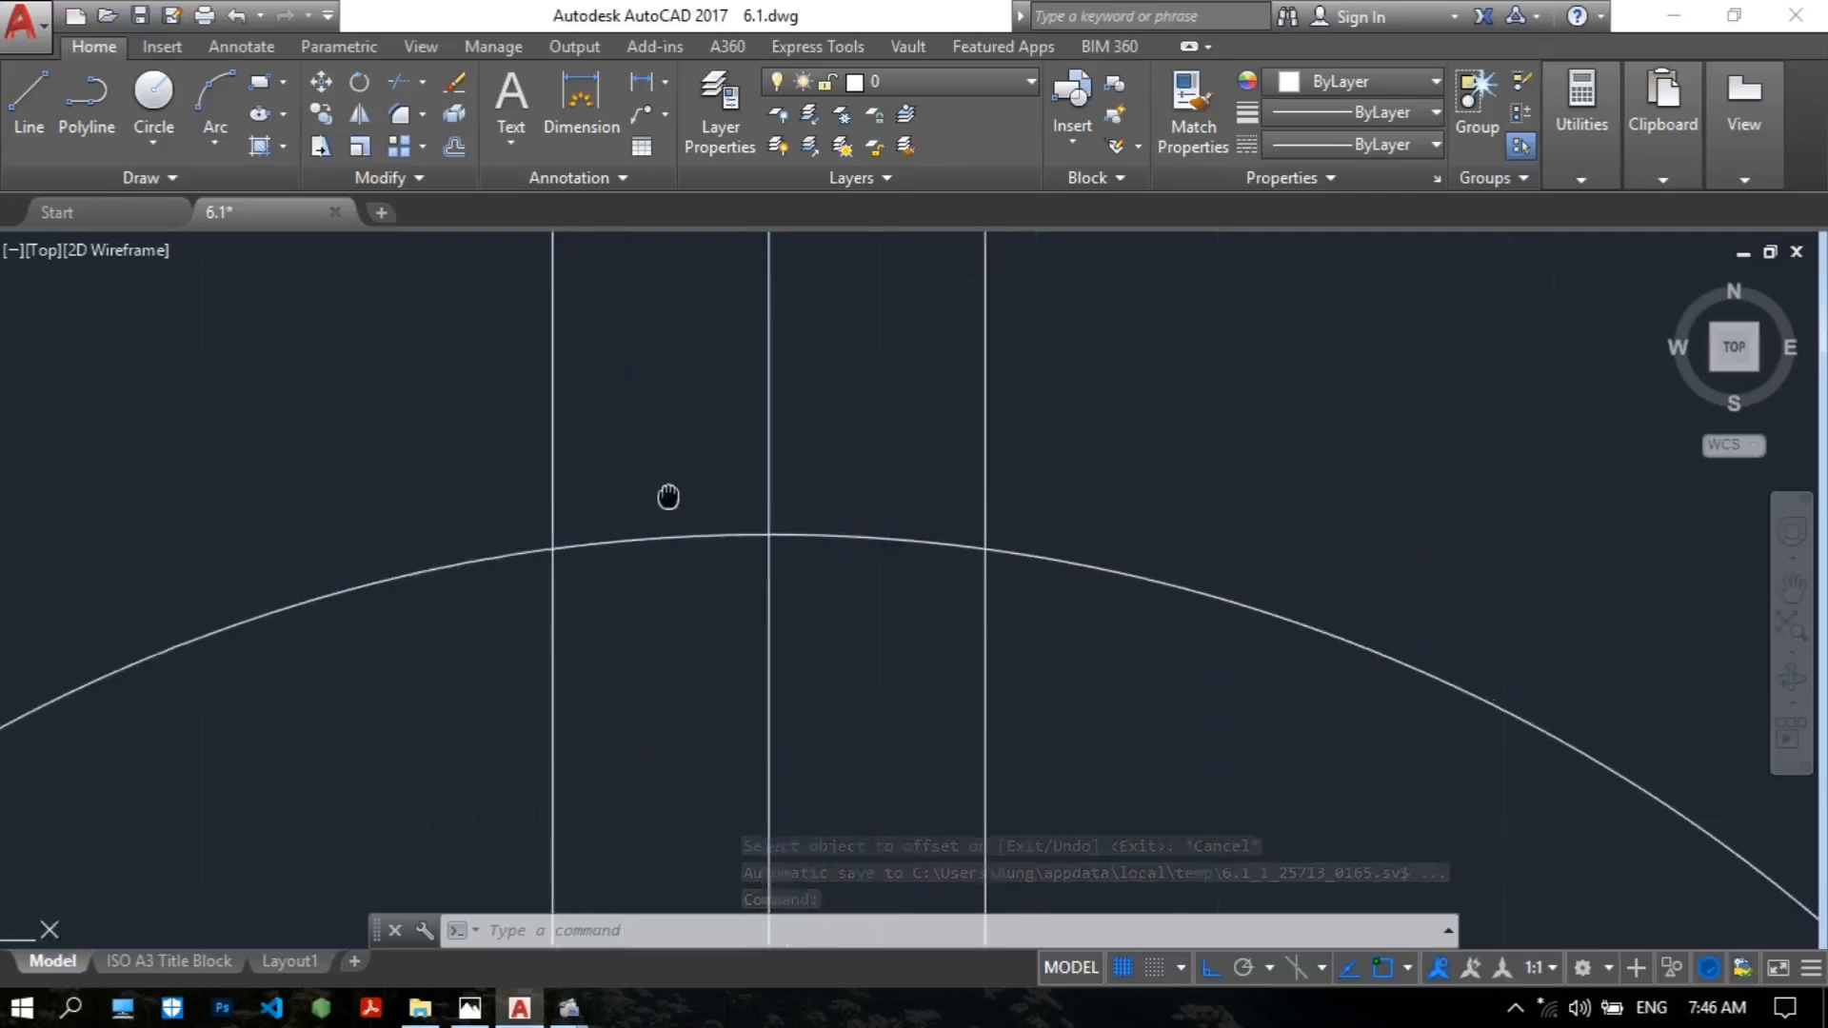
{"action": "scroll", "coordinate": [666, 491], "scroll_direction": "down", "scroll_amount": 3}
{"action": "scroll", "coordinate": [757, 495], "scroll_direction": "down", "scroll_amount": 4}
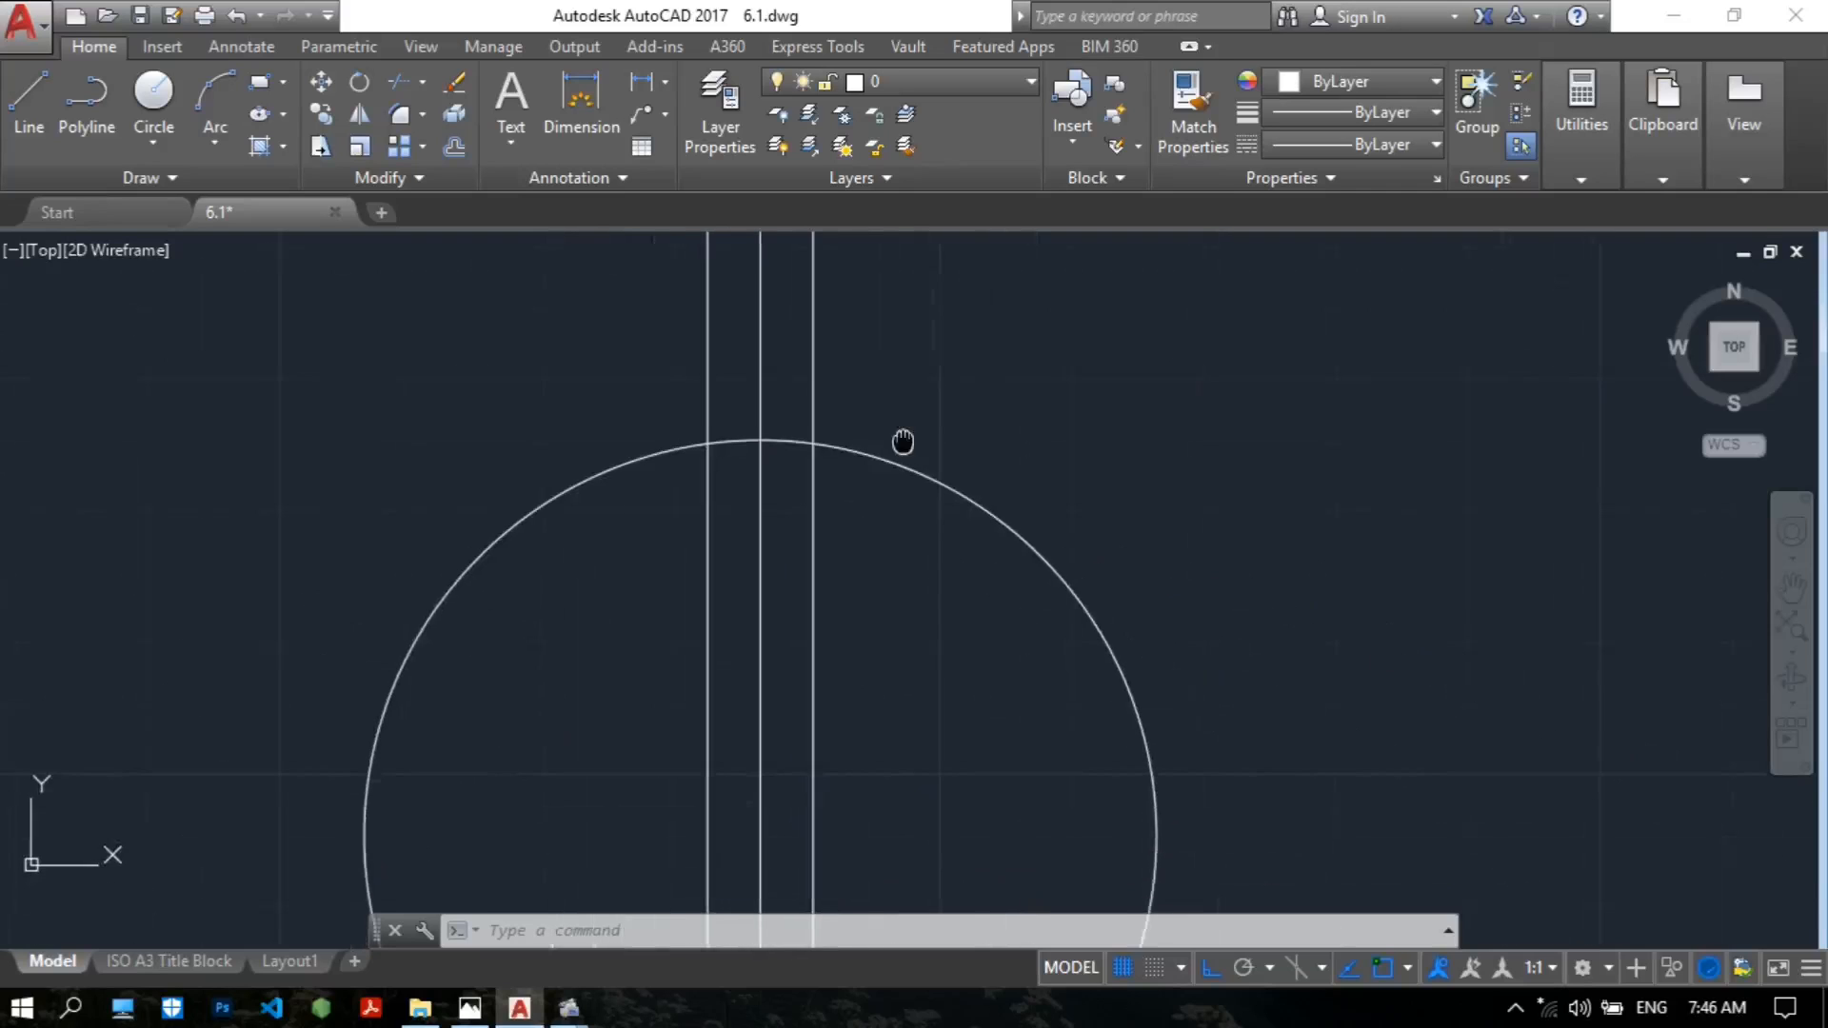
{"action": "scroll", "coordinate": [816, 457], "scroll_direction": "up", "scroll_amount": 2}
Draw a horizontal construction line through the bore's center.
{"action": "scroll", "coordinate": [850, 636], "scroll_direction": "down", "scroll_amount": 6}
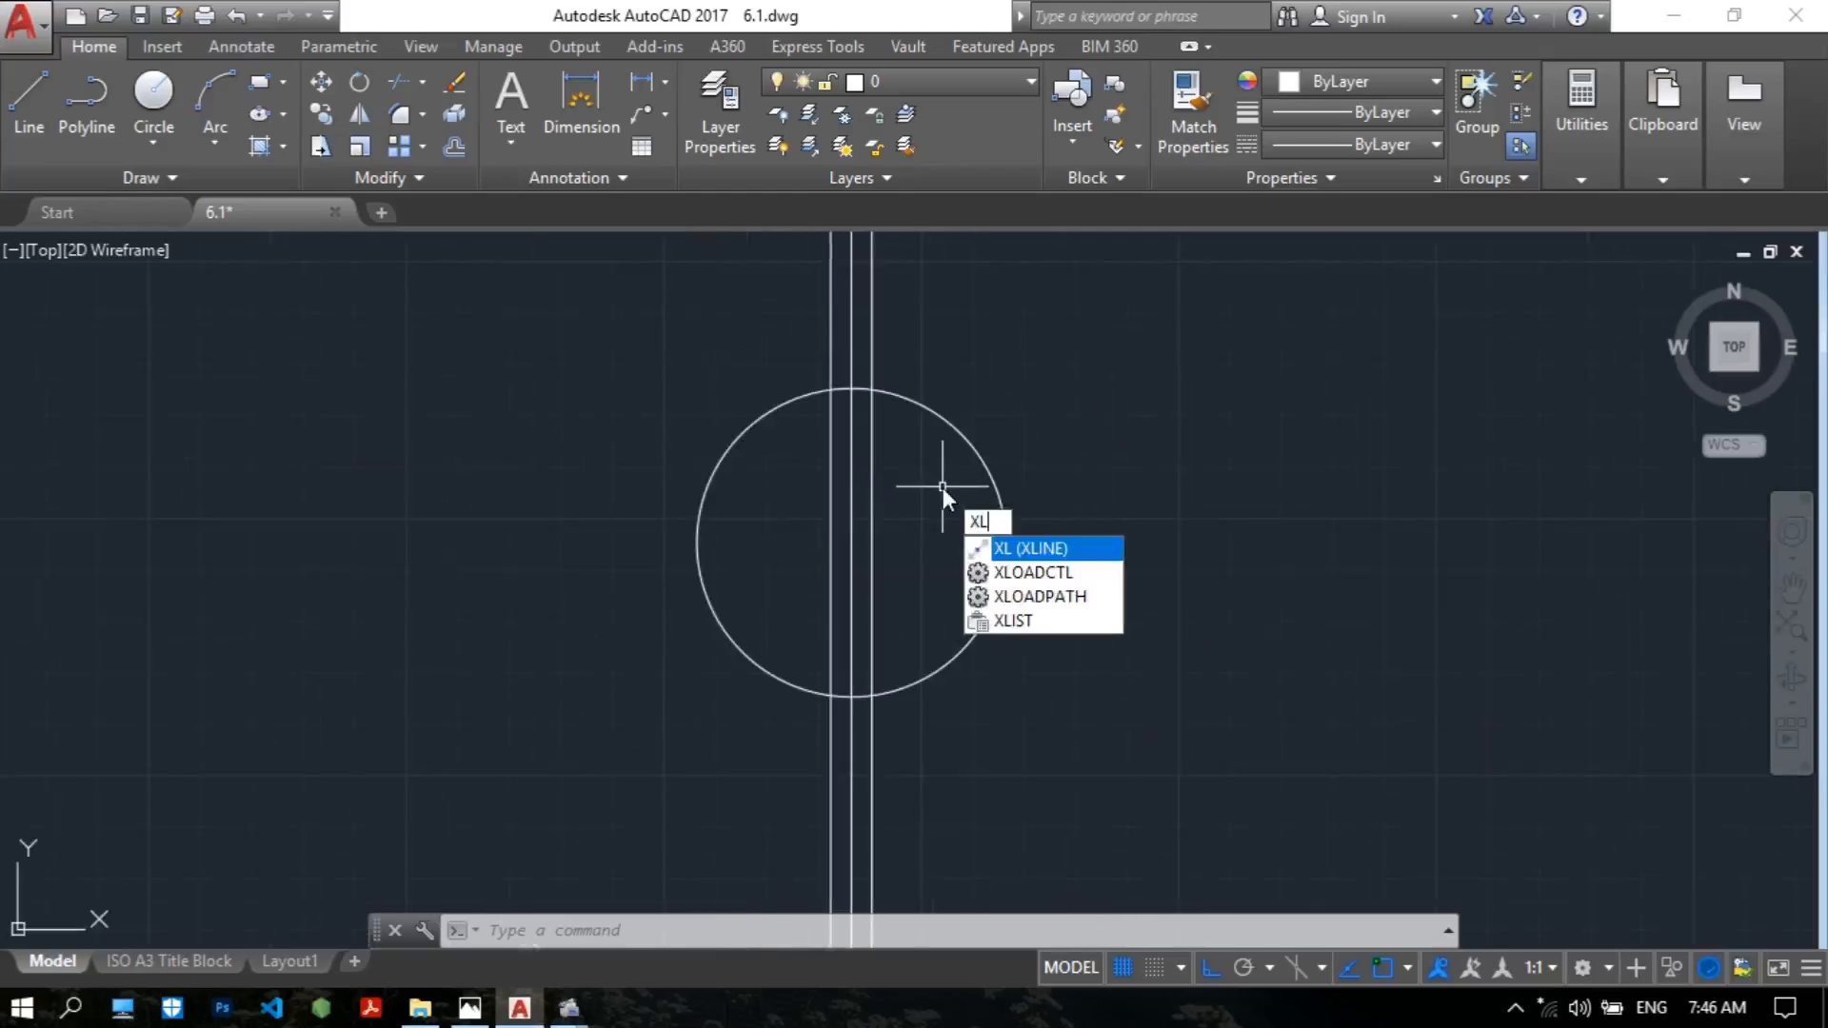
{"action": "key", "text": "Return"}
{"action": "type", "text": "h"}
{"action": "key", "text": "Return"}
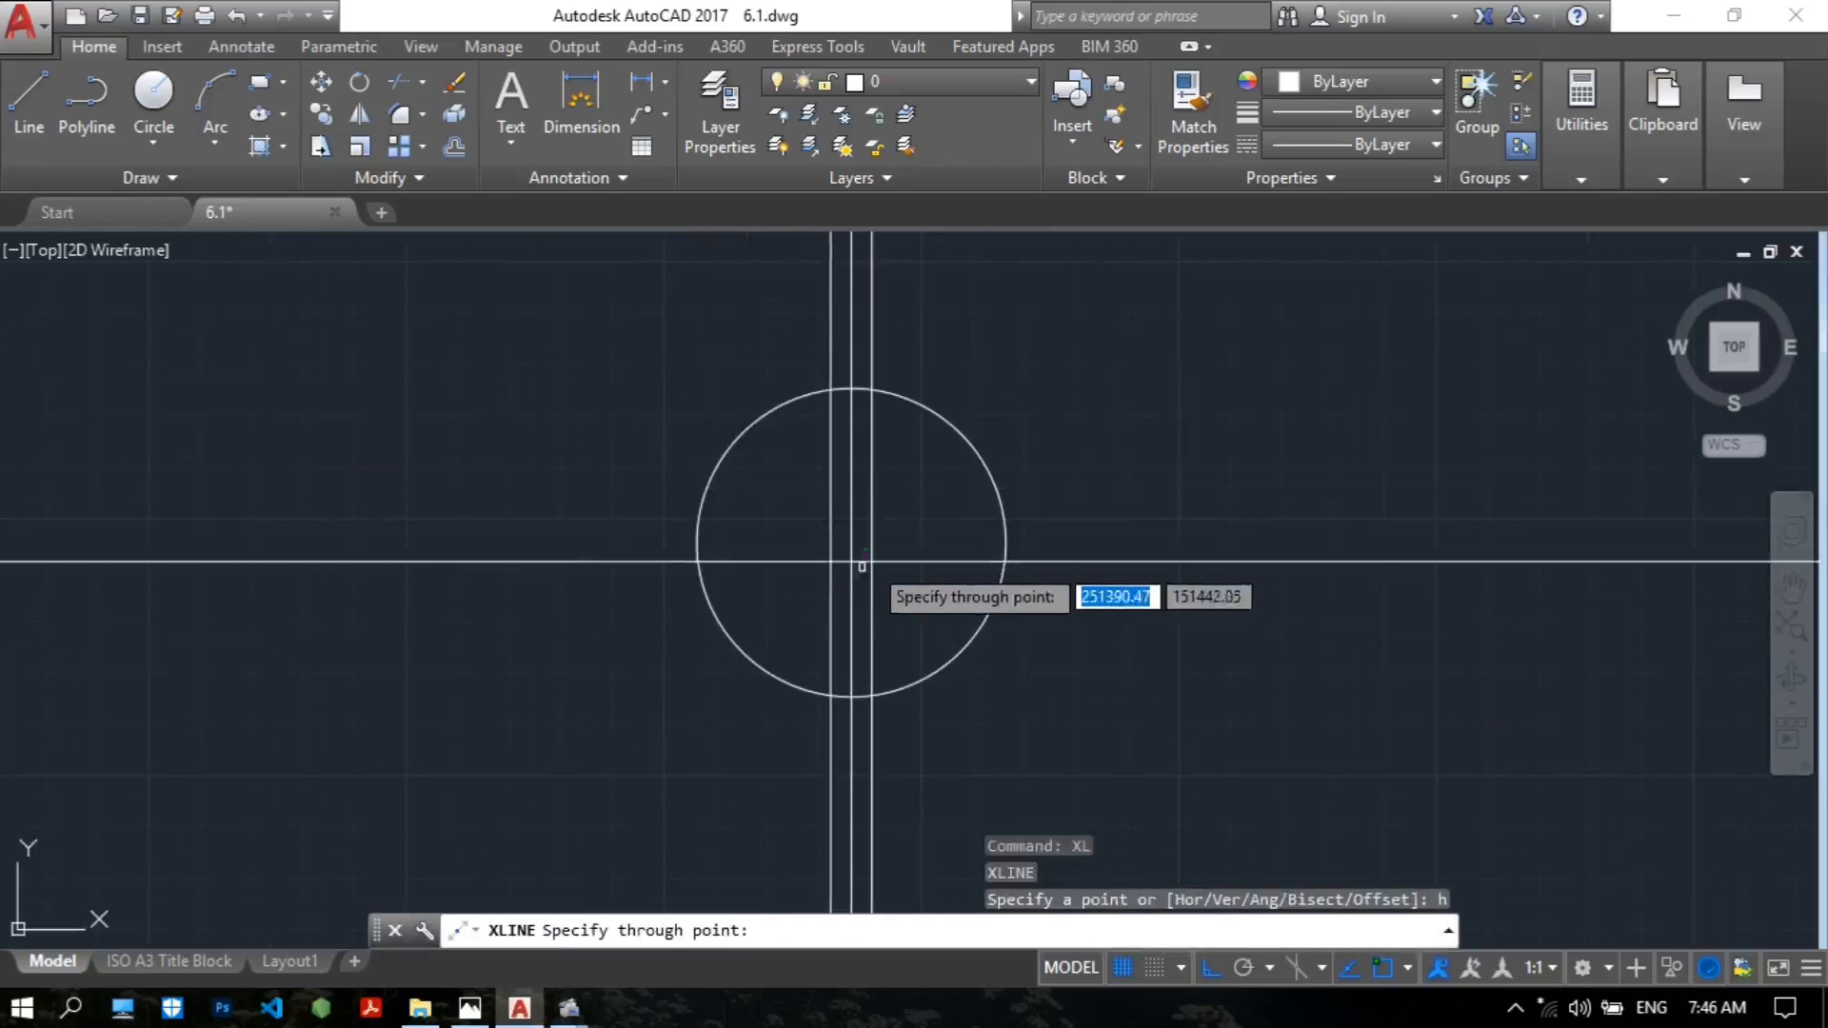
{"action": "key", "text": "Escape"}
Check the keyway in the reference image and draw a line joining the two offset lines' intersections with the top of the bore.
{"action": "scroll", "coordinate": [857, 448], "scroll_direction": "up", "scroll_amount": 6}
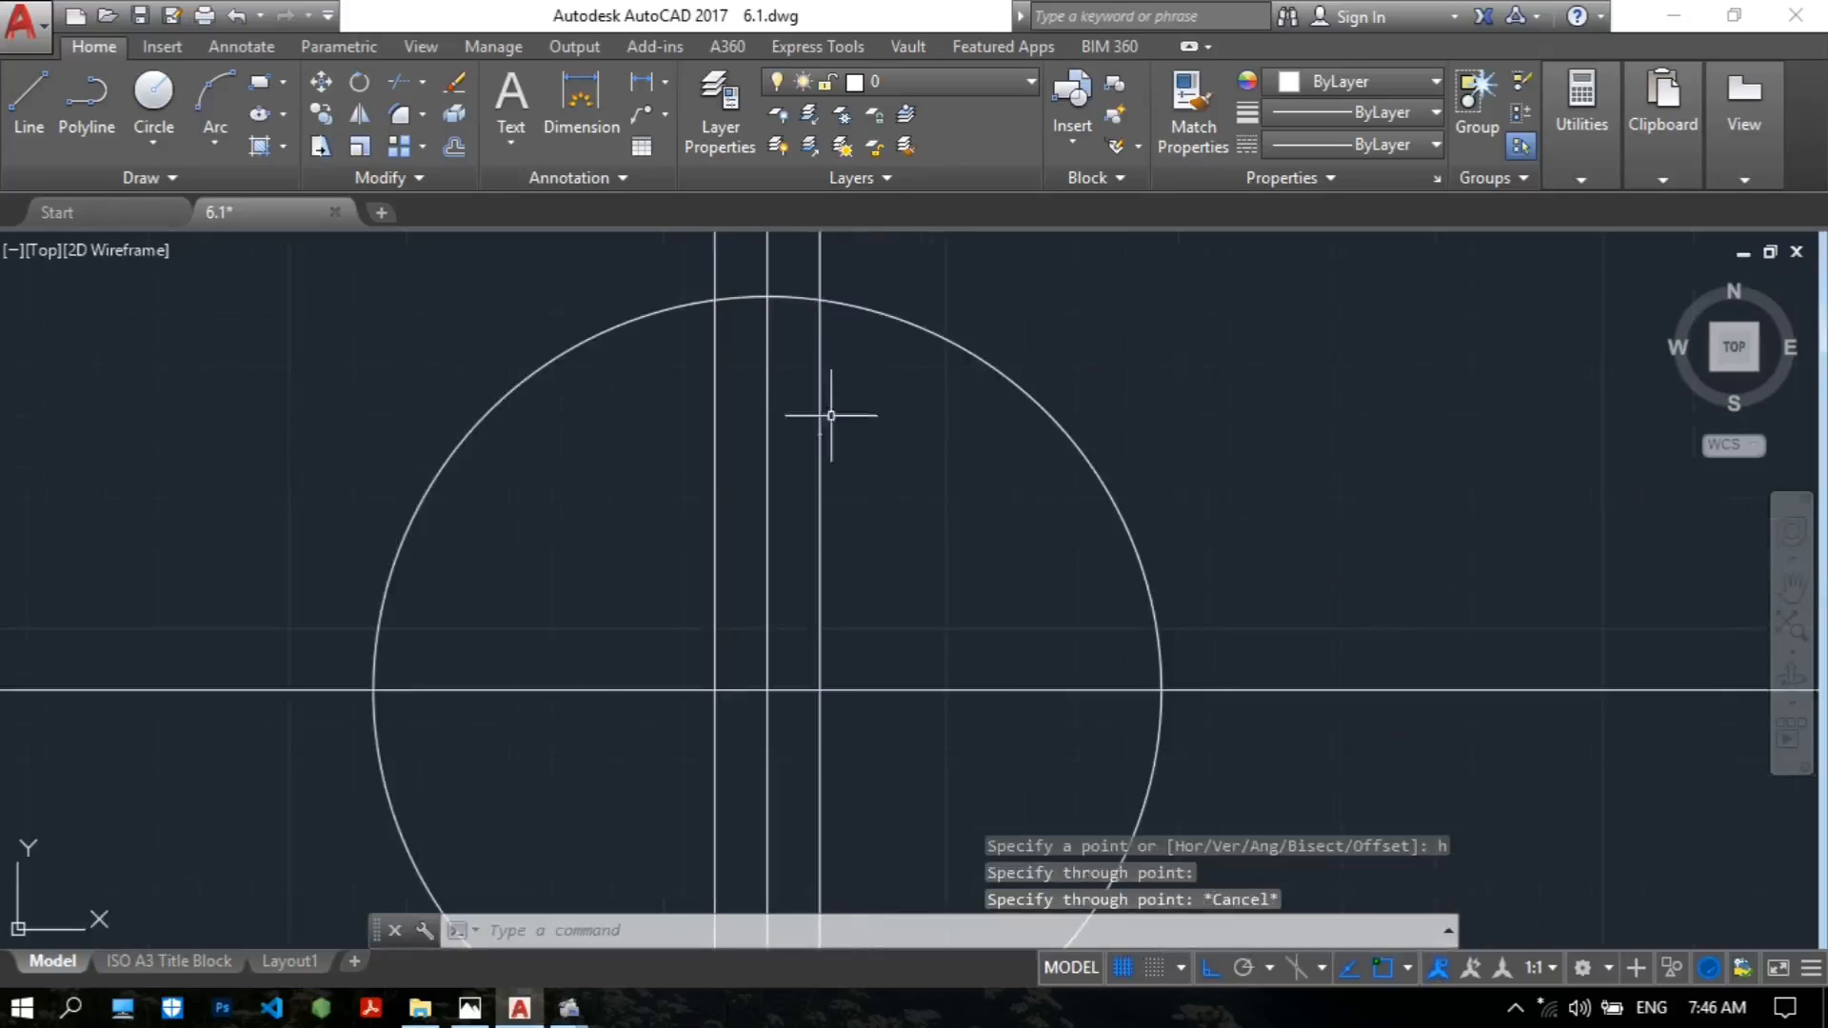
{"action": "scroll", "coordinate": [717, 431], "scroll_direction": "up", "scroll_amount": 2}
{"action": "middle_click_drag", "start_coordinate": [702, 346], "coordinate": [613, 498]}
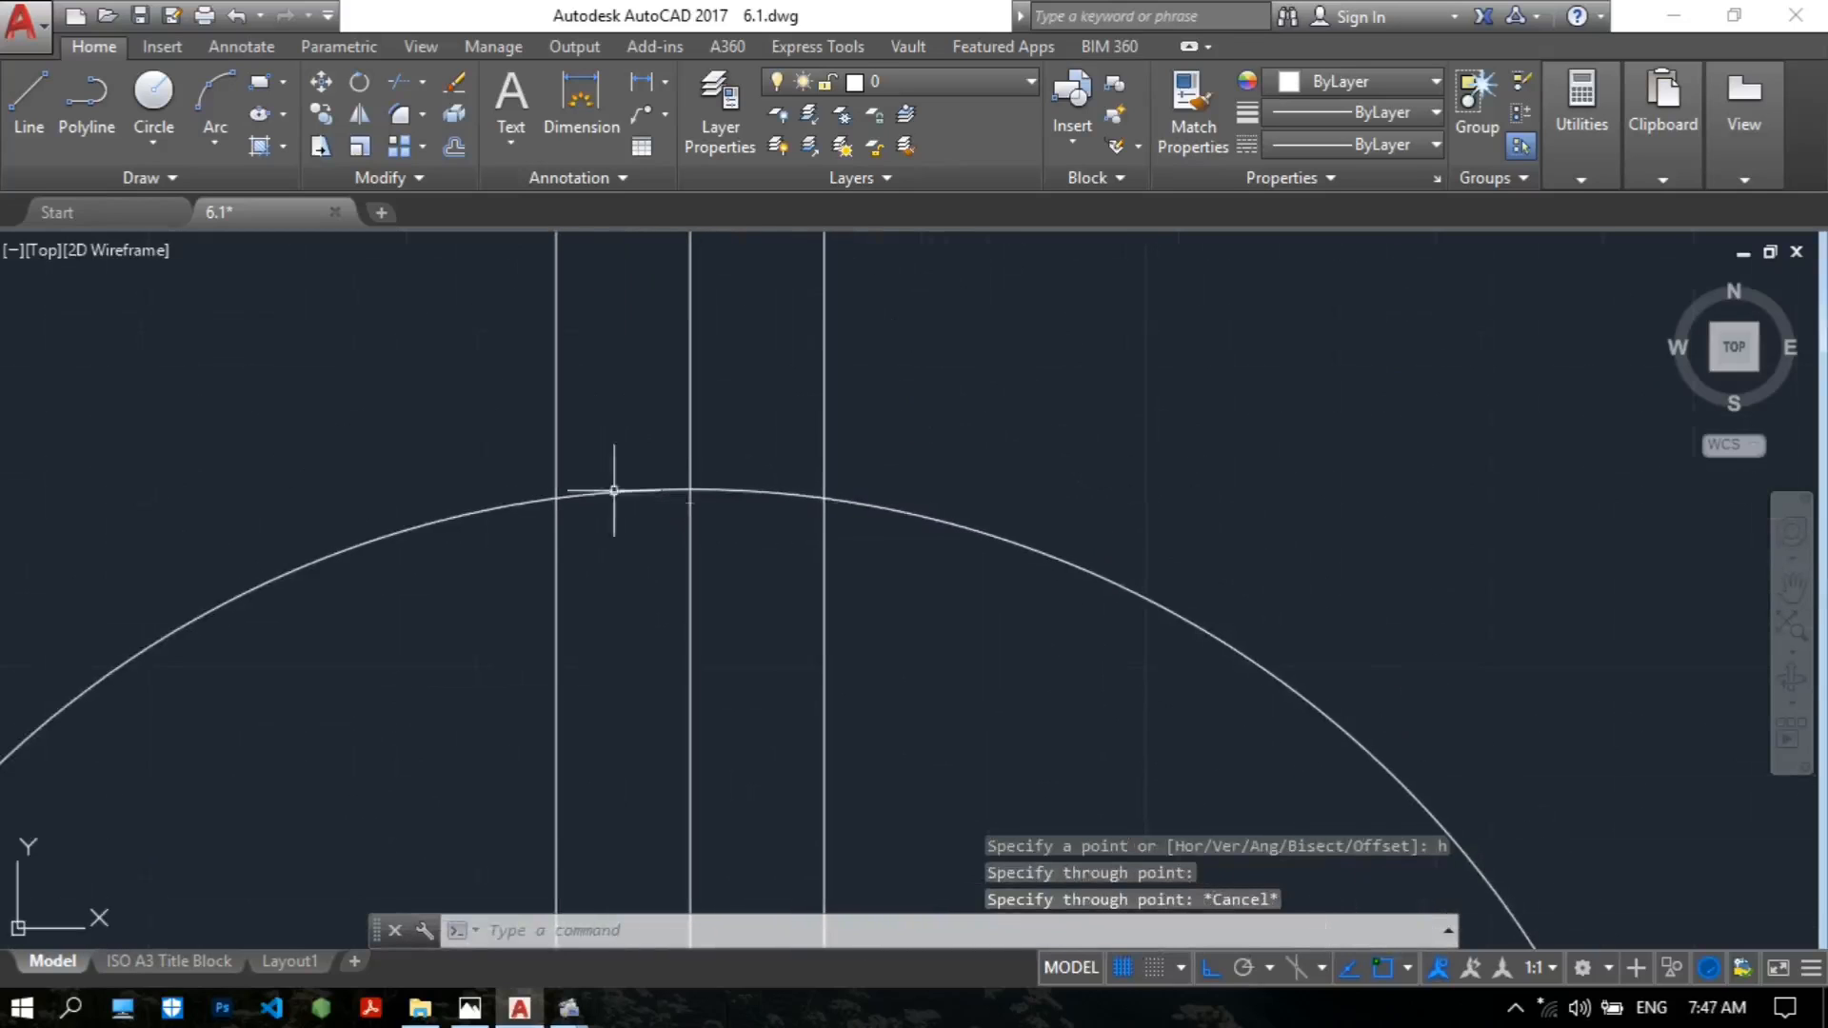
{"action": "left_click", "coordinate": [469, 1008]}
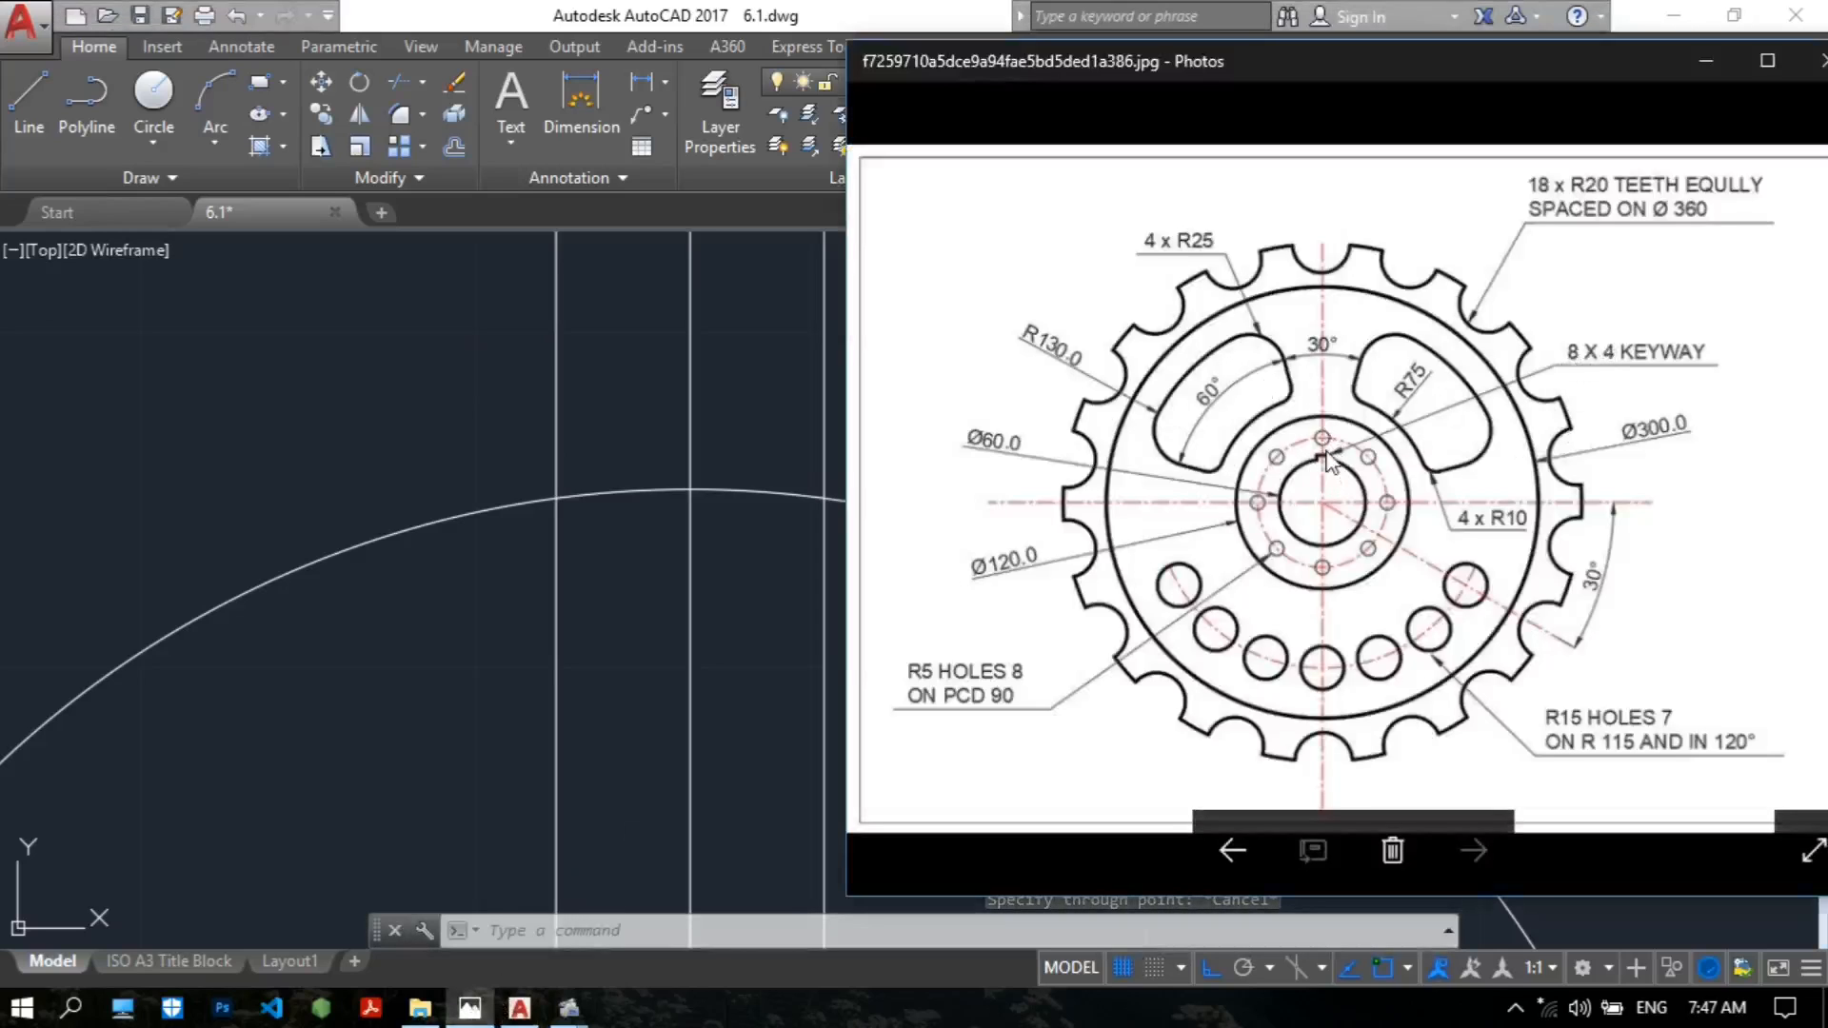
{"action": "left_click", "coordinate": [375, 457]}
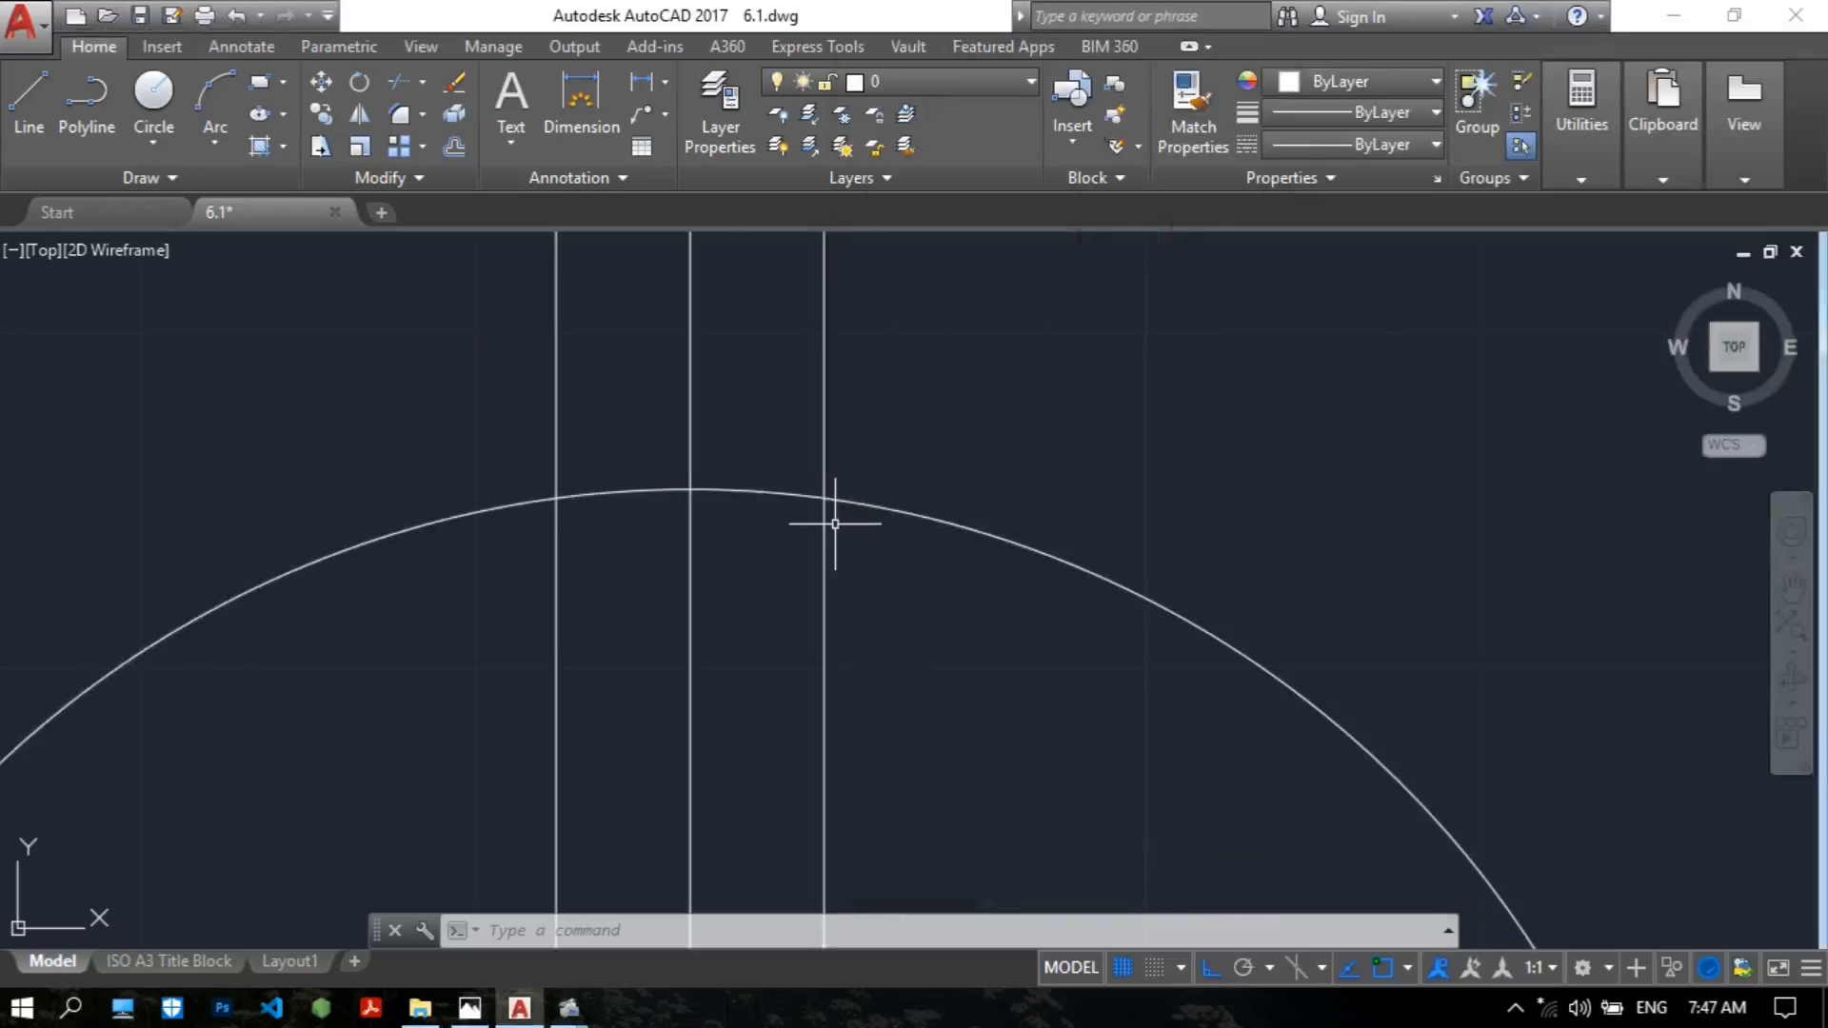
{"action": "type", "text": "l"}
{"action": "type", "text": "l"}
{"action": "key", "text": "Return"}
{"action": "scroll", "coordinate": [571, 531], "scroll_direction": "up", "scroll_amount": 4}
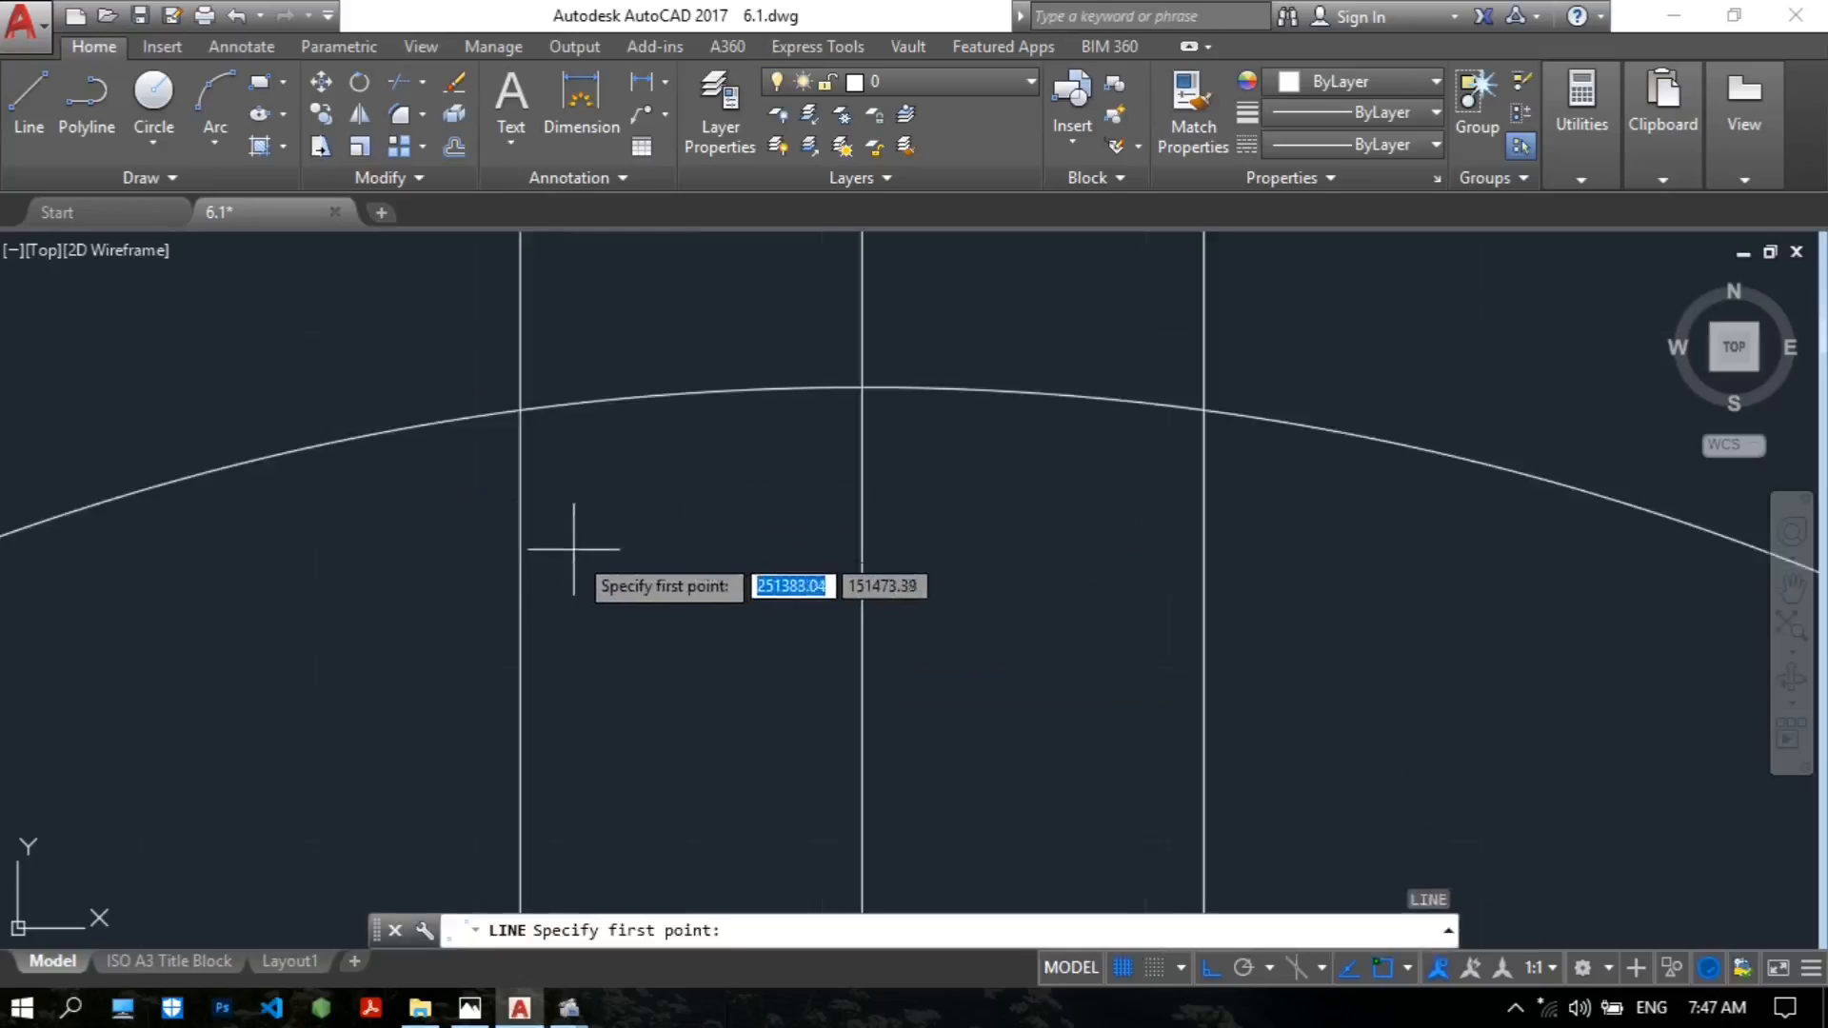
{"action": "left_click", "coordinate": [520, 411]}
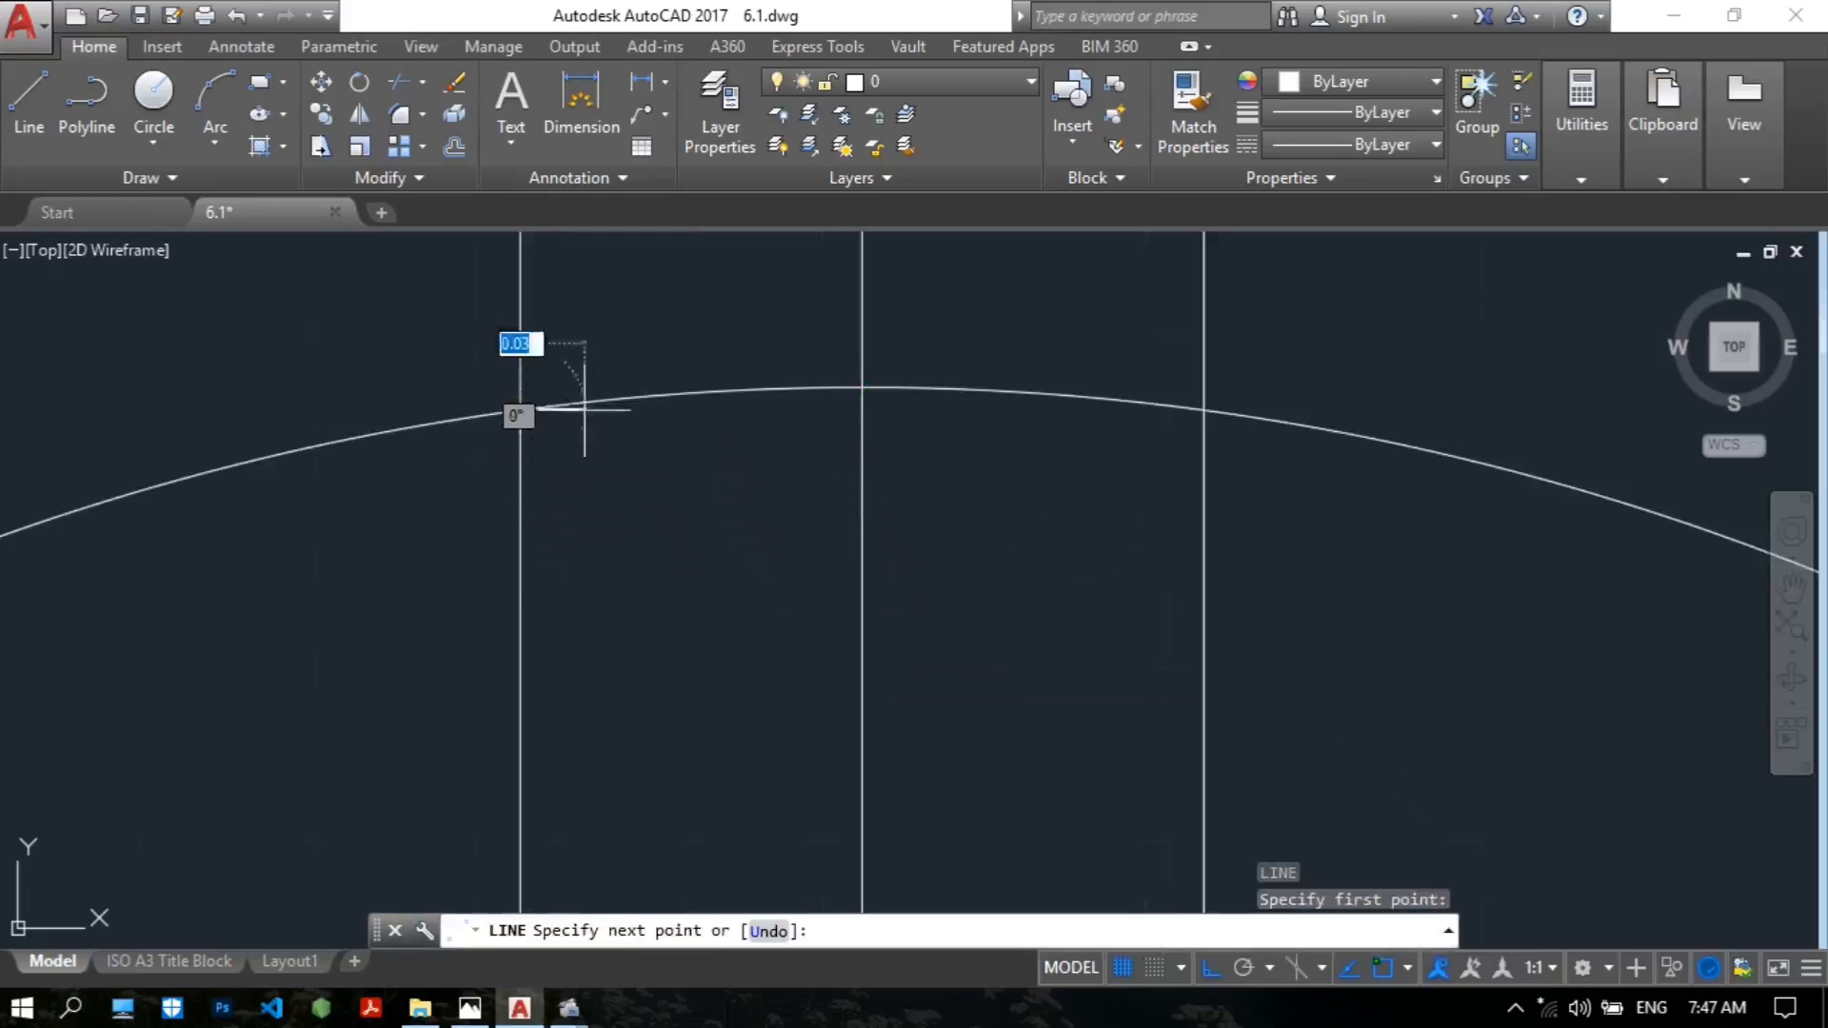
{"action": "left_click", "coordinate": [1204, 410]}
{"action": "key", "text": "Return"}
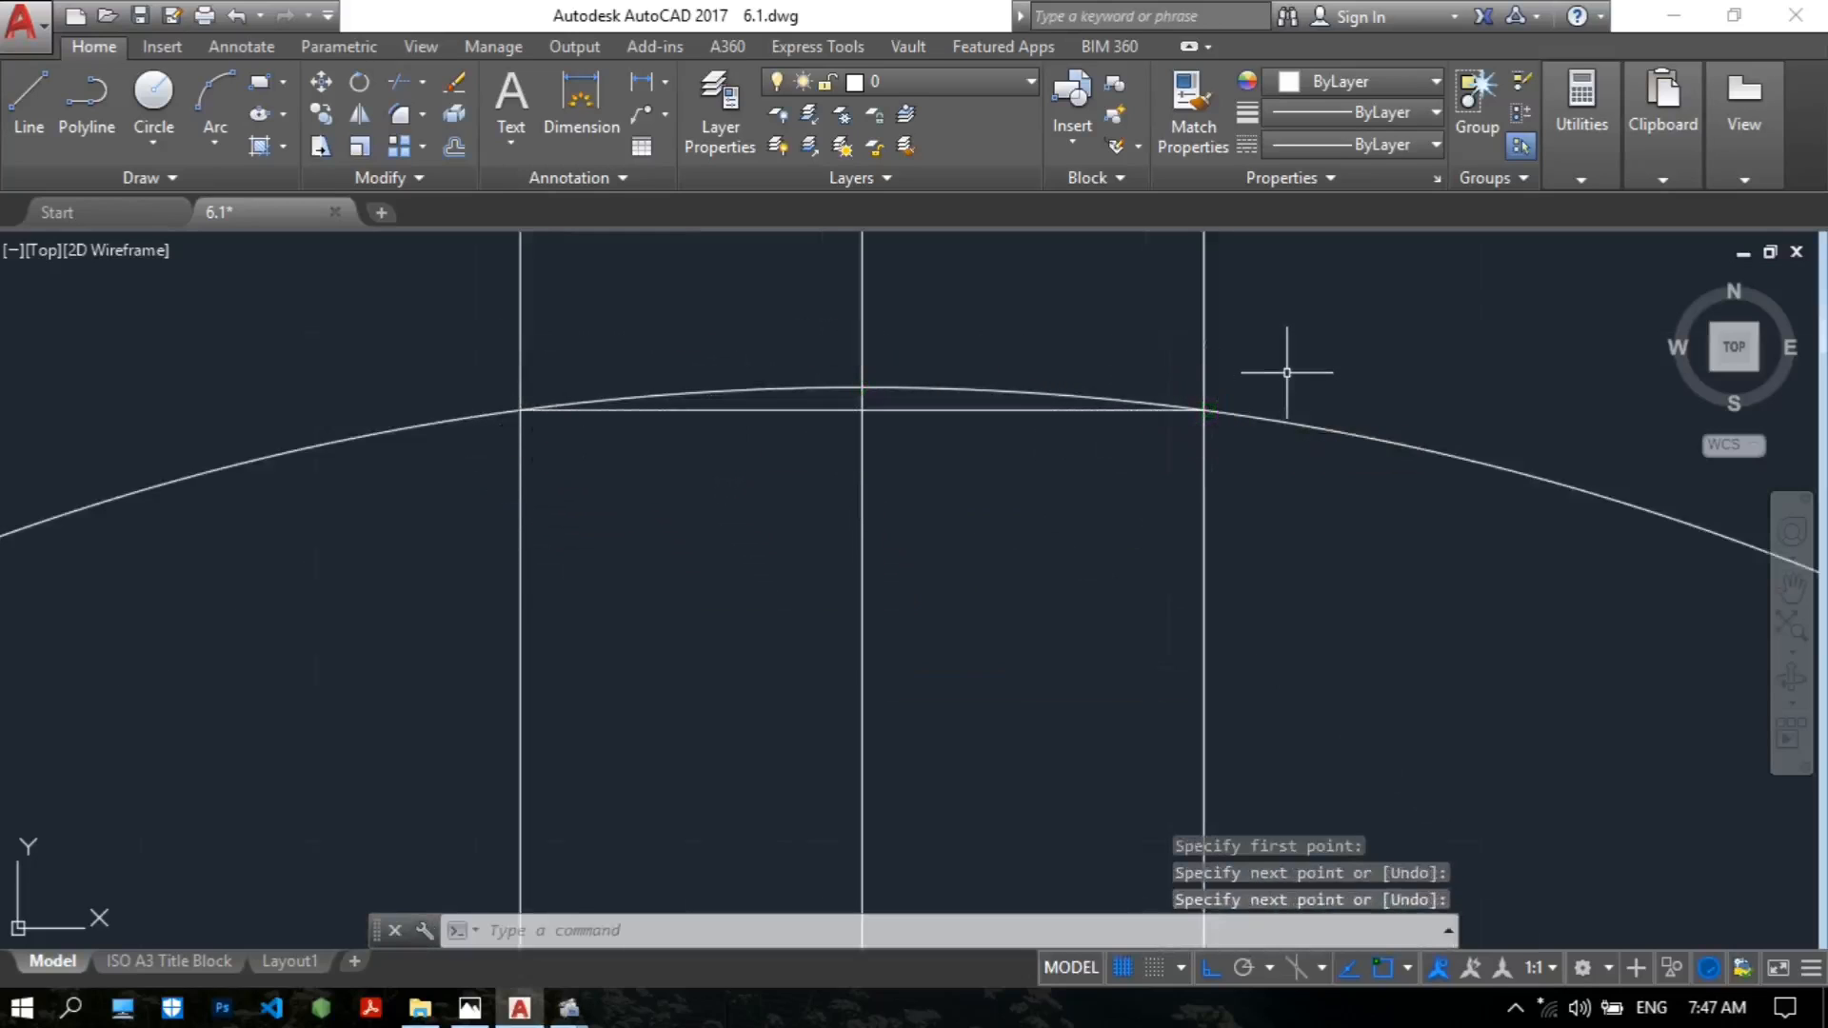
Copy the short horizontal line 4 units straight up to form the top edge of the keyway.
{"action": "middle_click_drag", "start_coordinate": [1290, 371], "coordinate": [1239, 419]}
{"action": "type", "text": "c"}
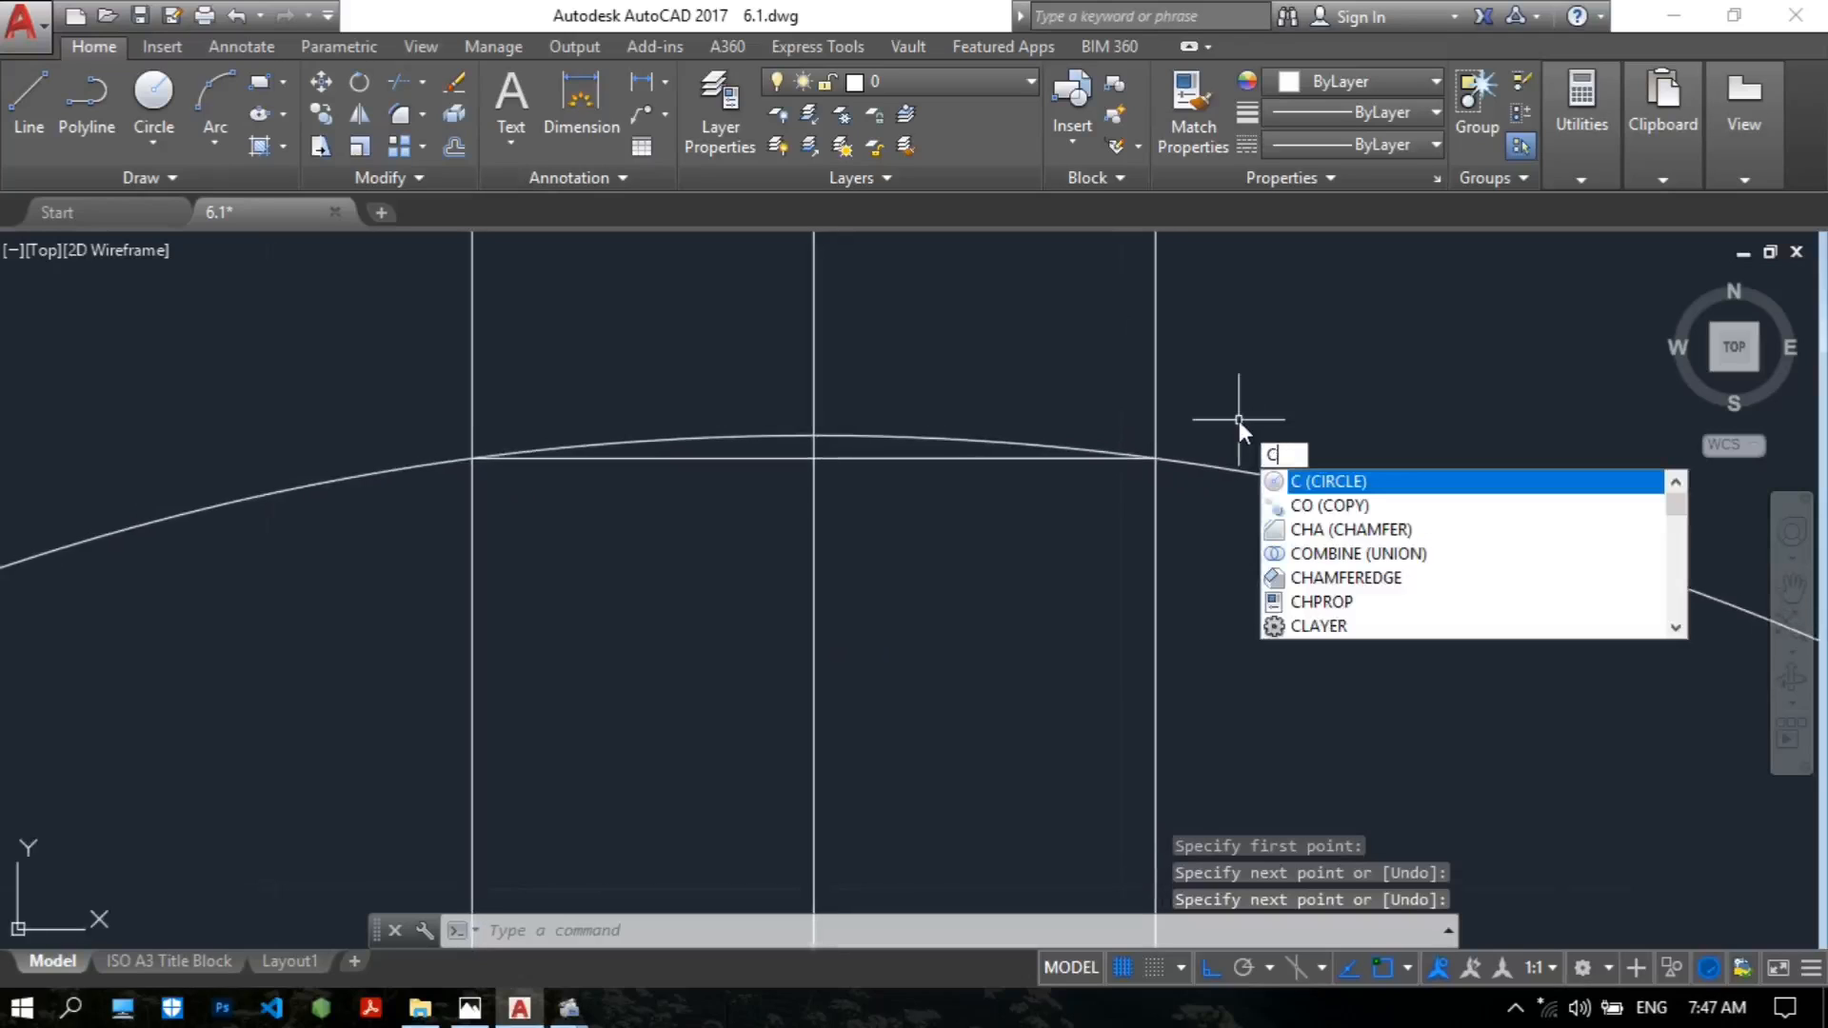
{"action": "type", "text": "p"}
{"action": "key", "text": "Return"}
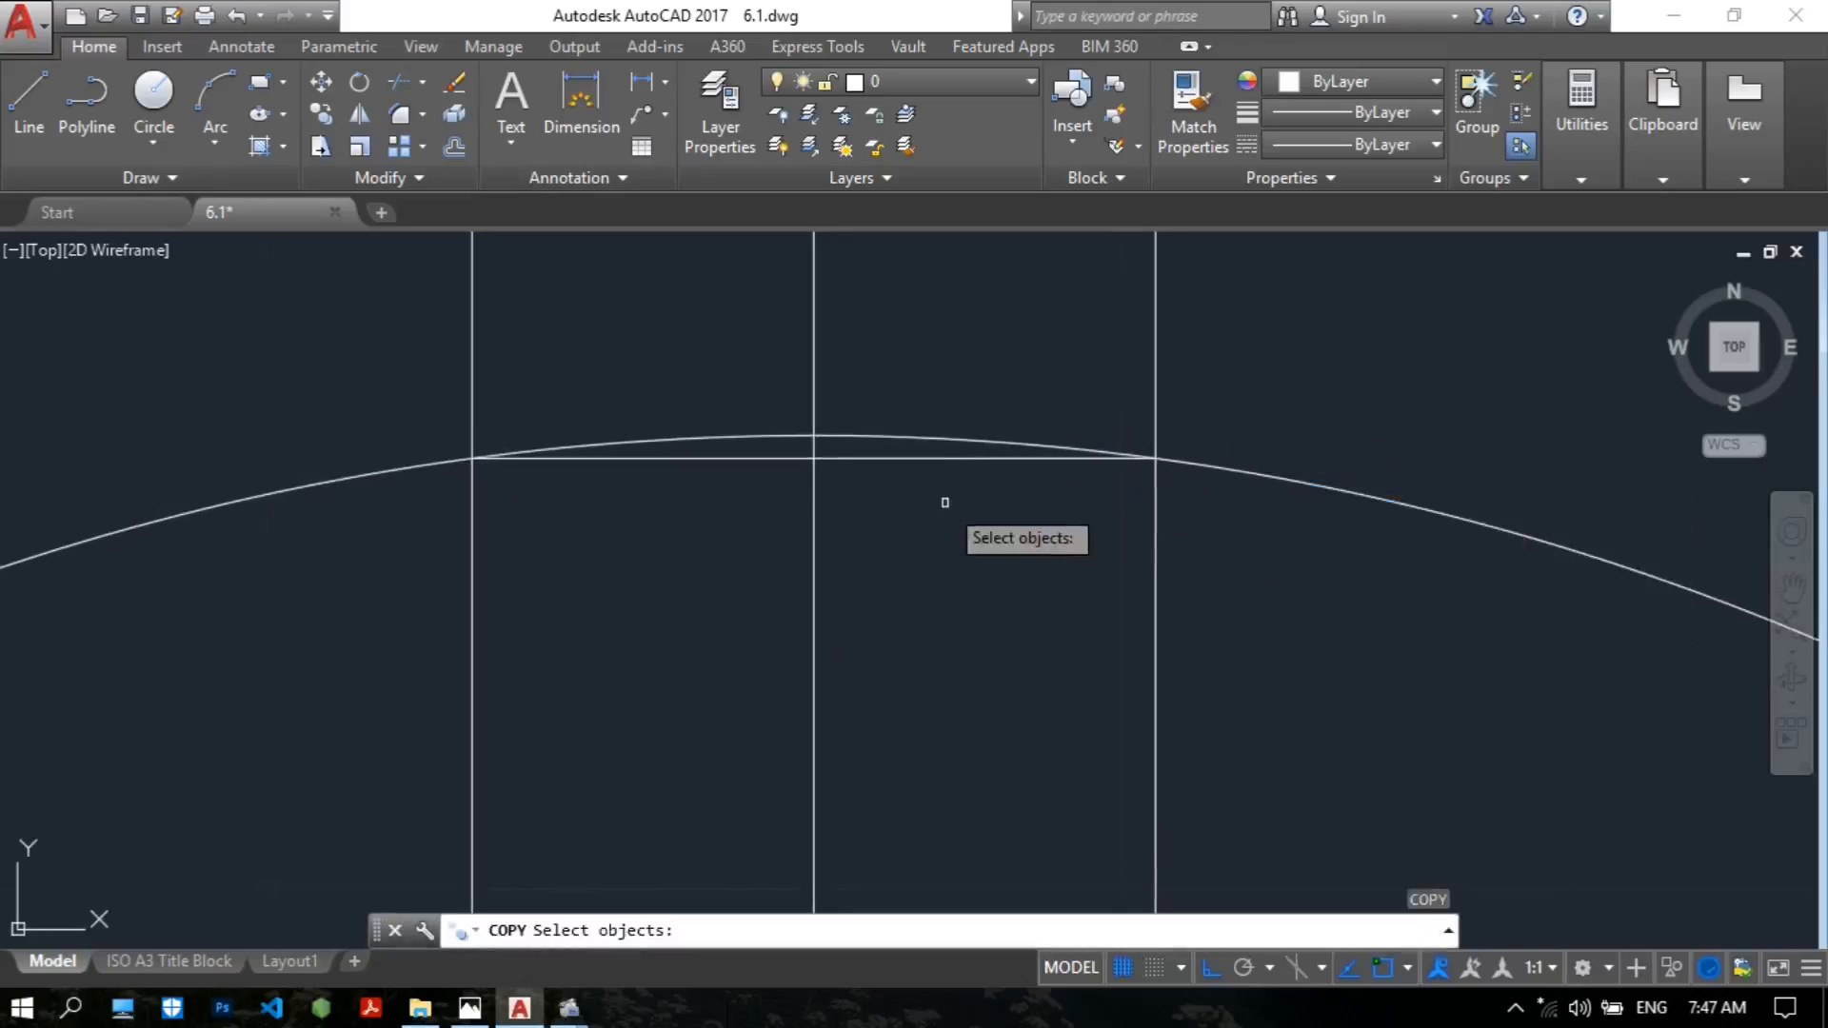
{"action": "left_click", "coordinate": [968, 458]}
{"action": "key", "text": "Return"}
{"action": "left_click", "coordinate": [1334, 394]}
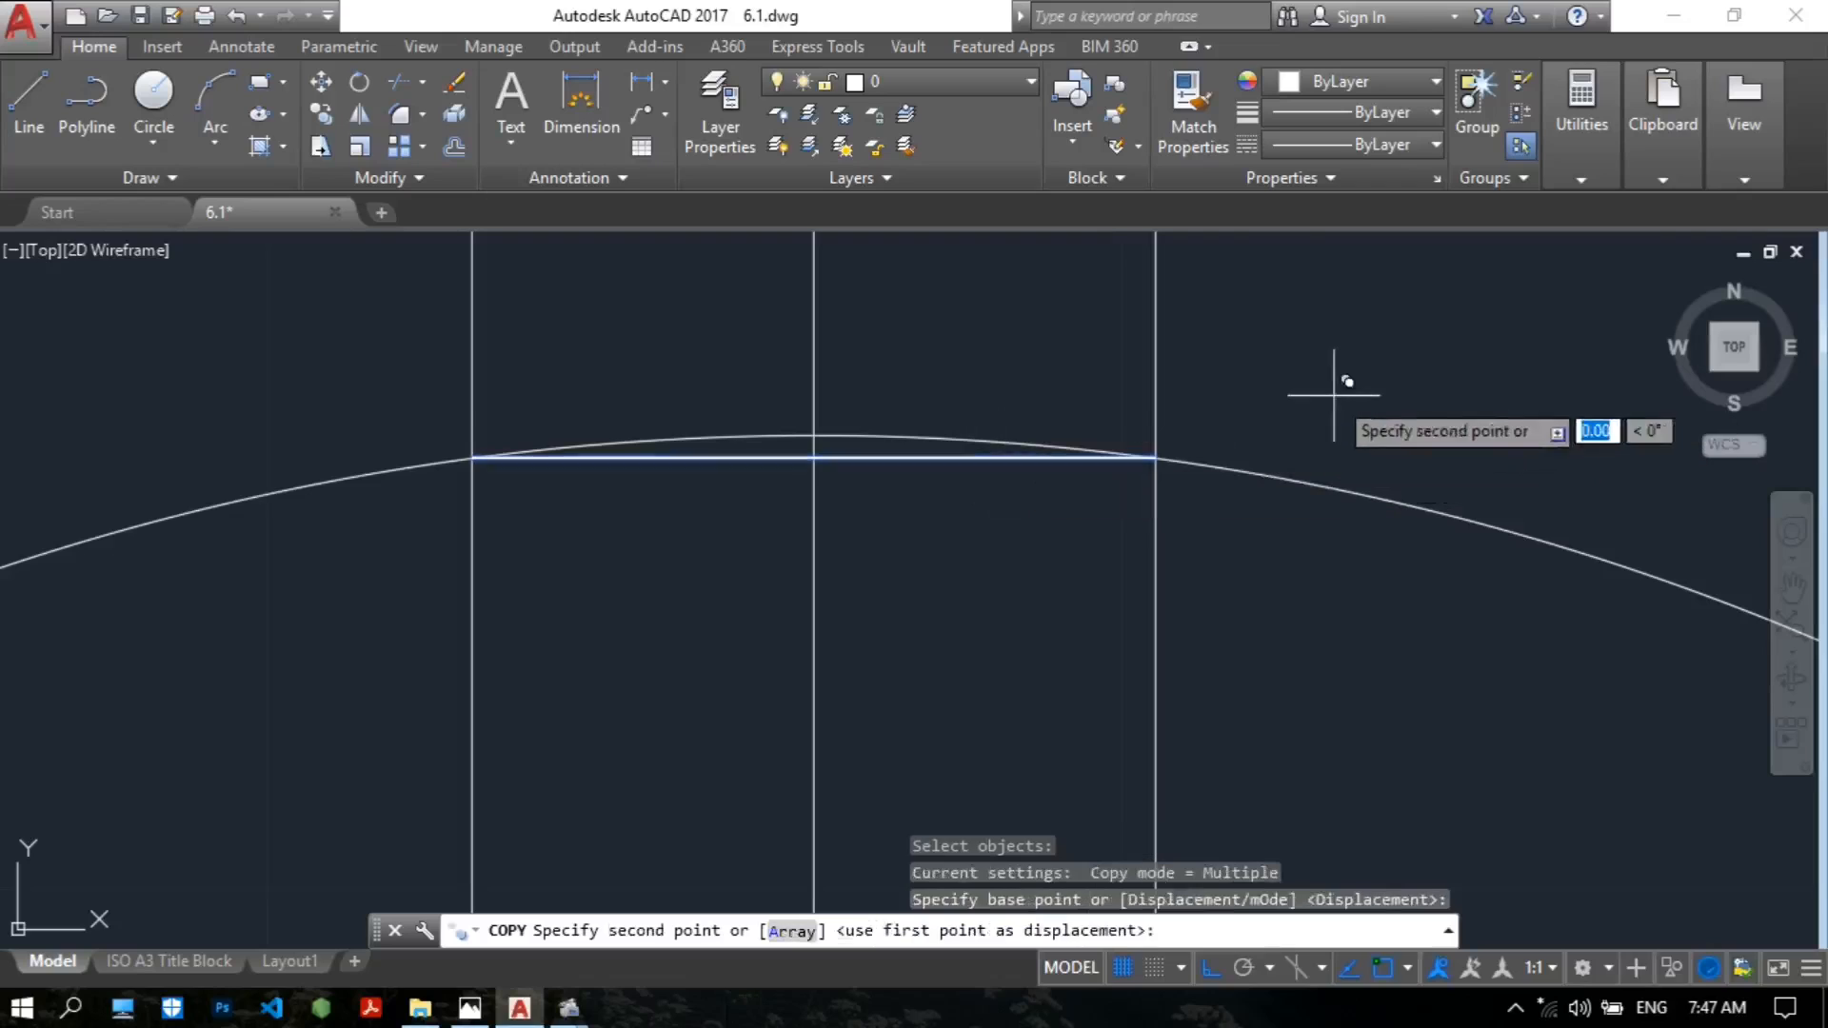
{"action": "middle_click_drag", "start_coordinate": [1351, 334], "coordinate": [1335, 521]}
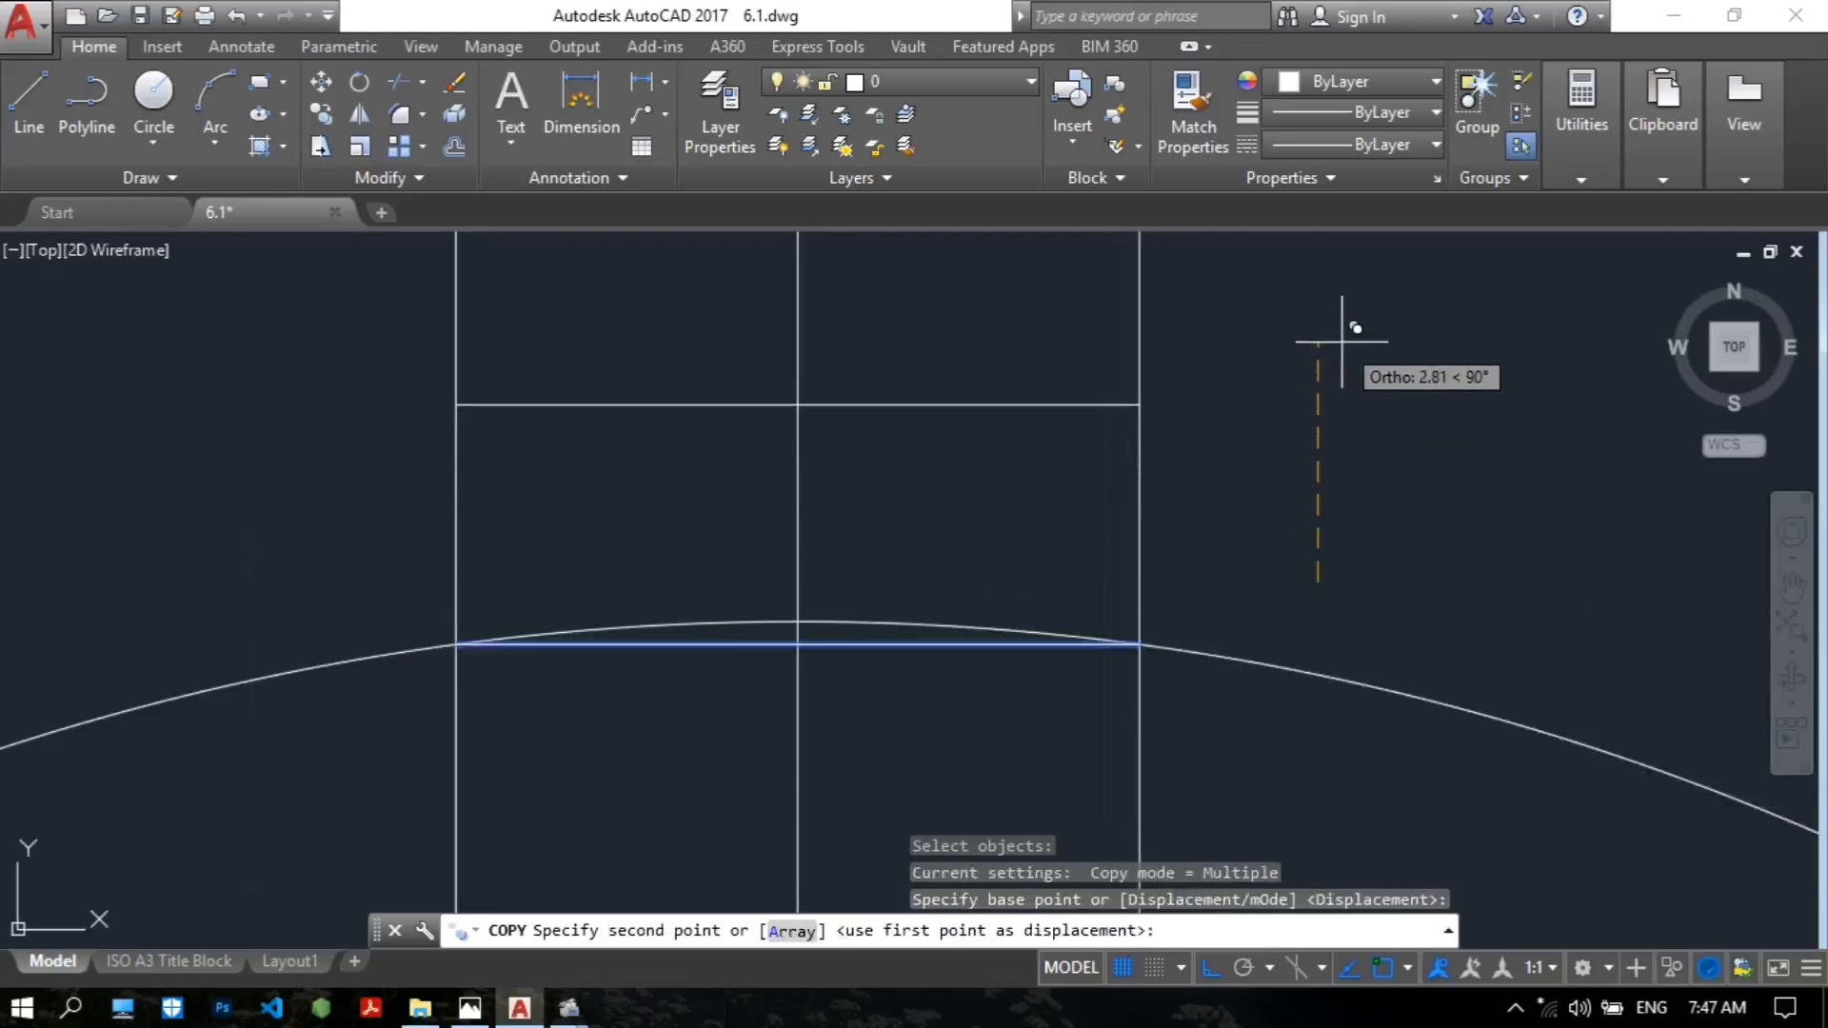
{"action": "type", "text": "4"}
{"action": "key", "text": "Return"}
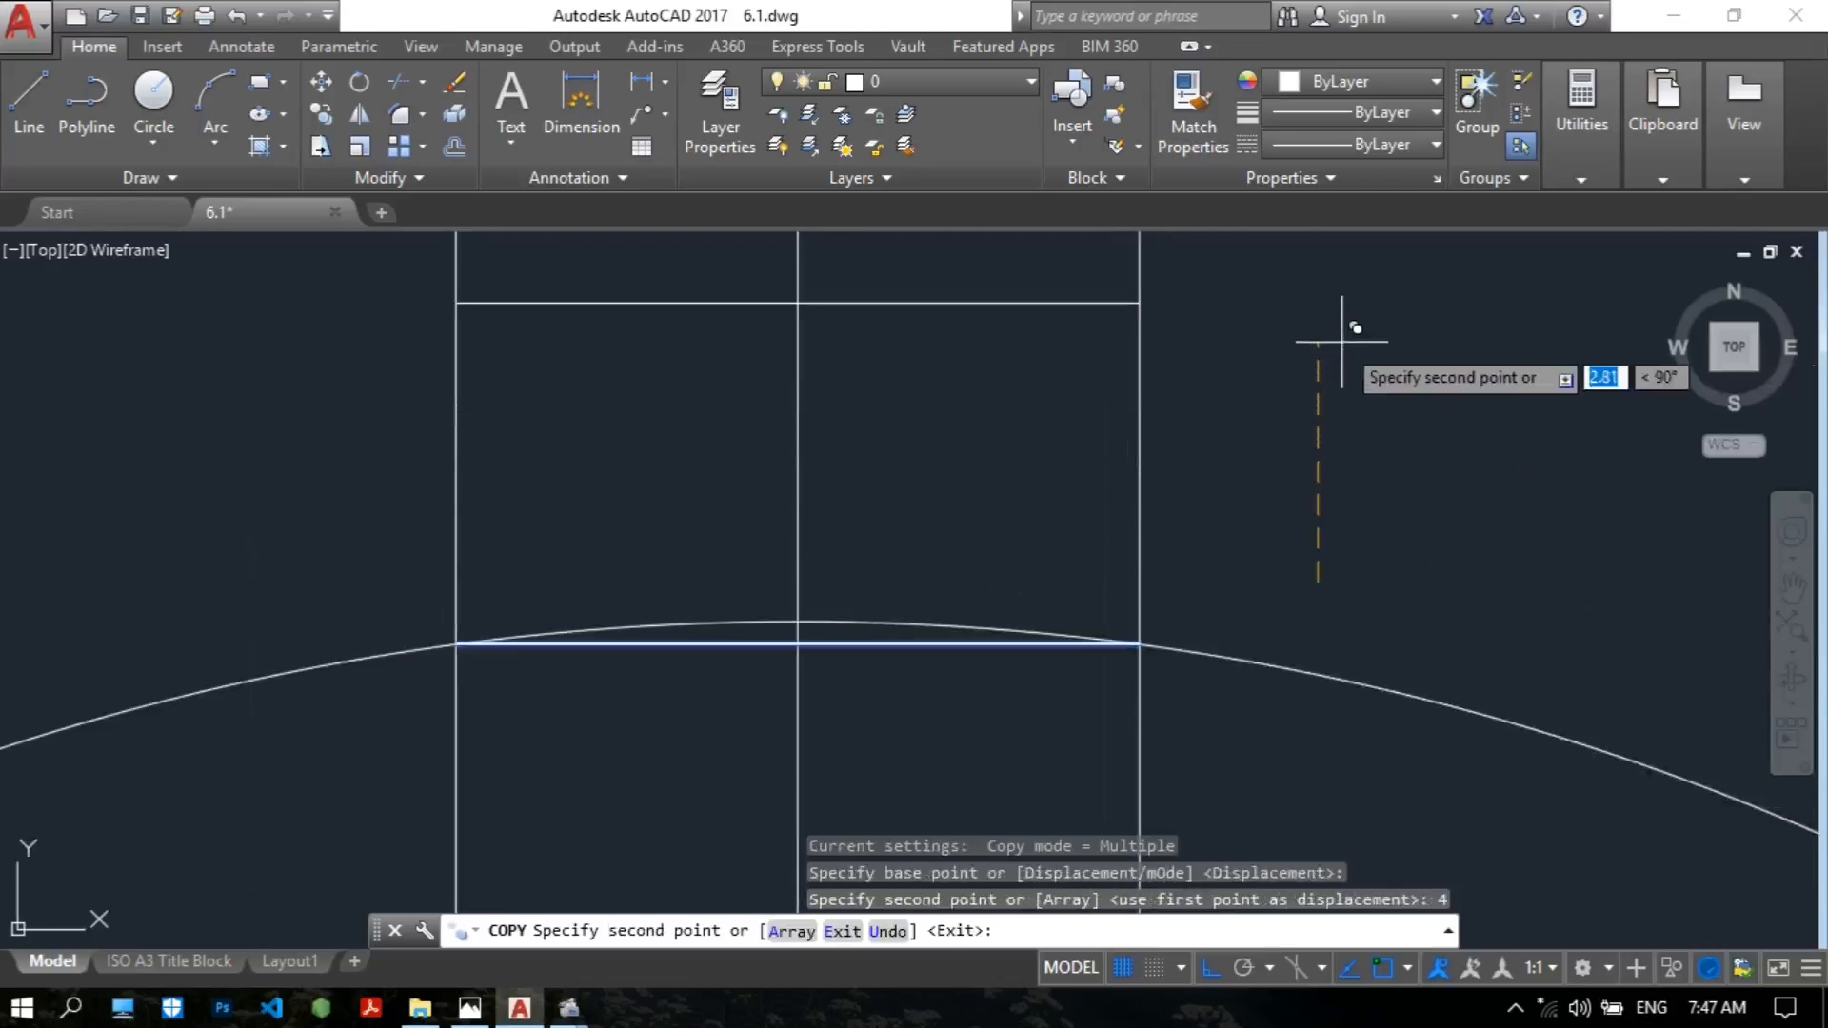
{"action": "scroll", "coordinate": [1343, 340], "scroll_direction": "down", "scroll_amount": 2}
{"action": "key", "text": "Return"}
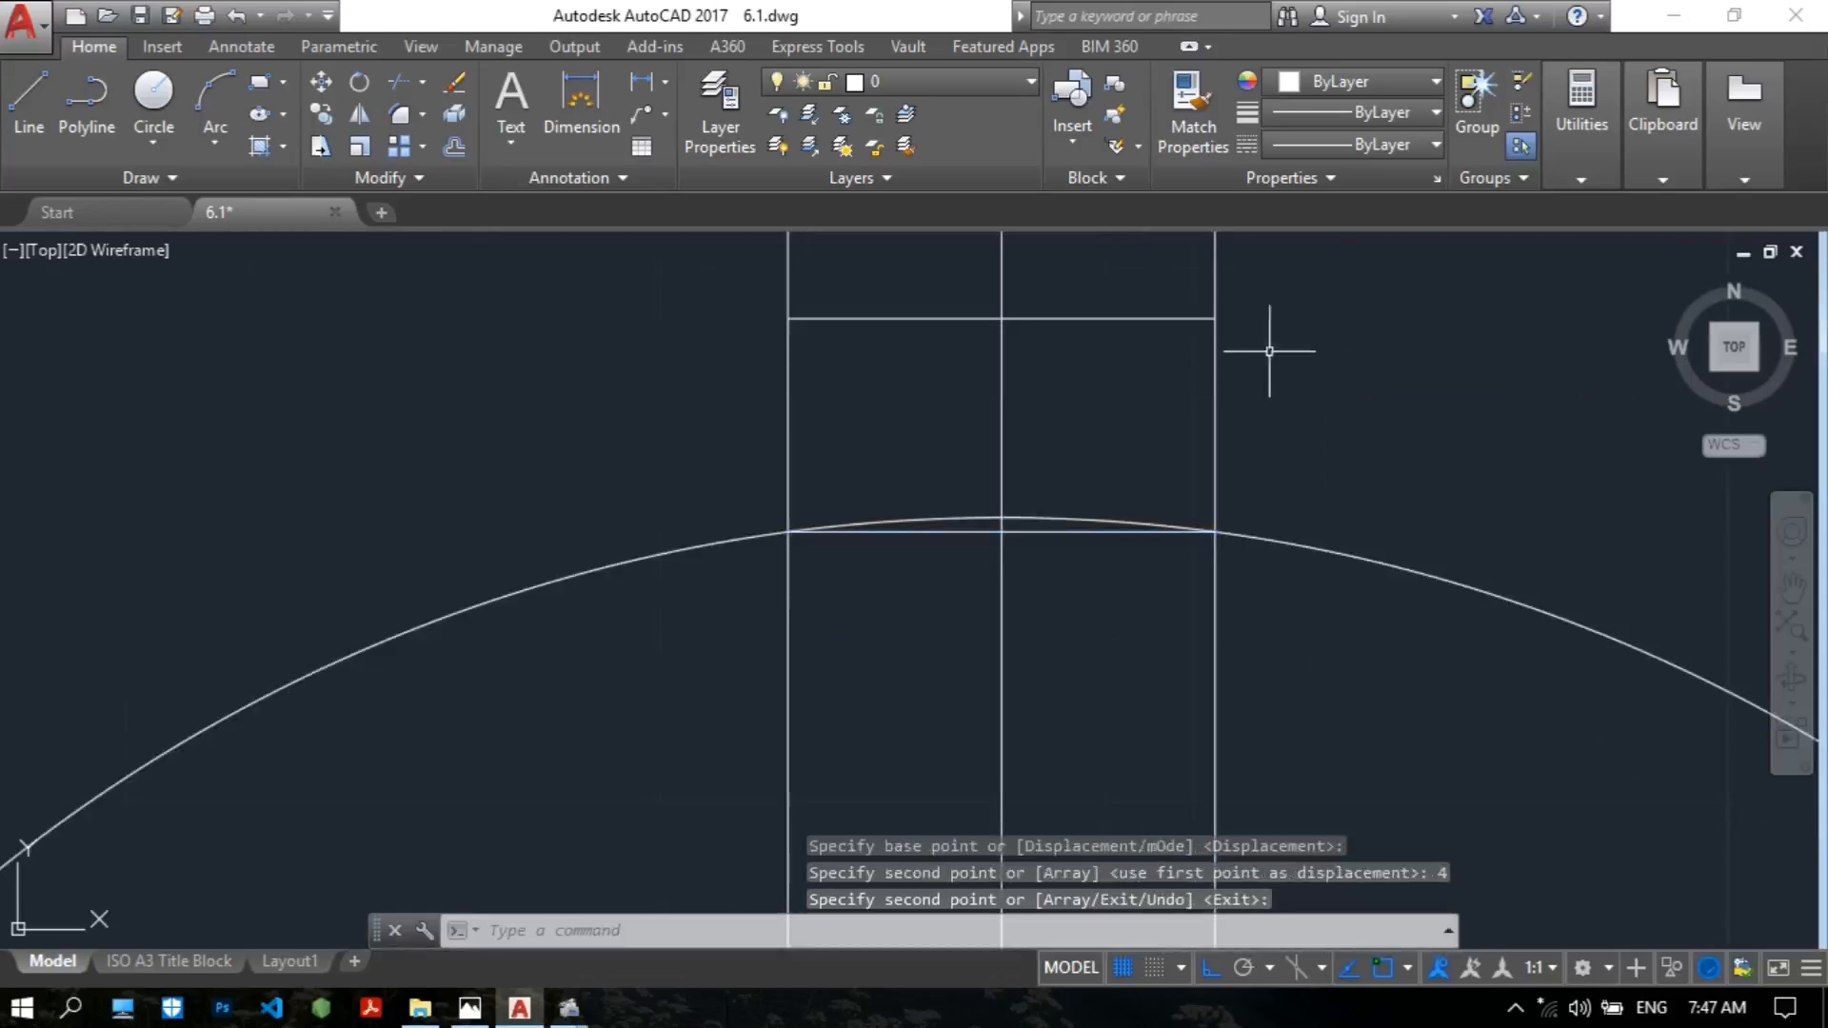
Trim the bore arc between the two offset lines and the left half of the keyway's lower horizontal line.
{"action": "middle_click_drag", "start_coordinate": [1279, 355], "coordinate": [1160, 408]}
{"action": "scroll", "coordinate": [1143, 438], "scroll_direction": "down", "scroll_amount": 4}
{"action": "scroll", "coordinate": [1086, 487], "scroll_direction": "up", "scroll_amount": 2}
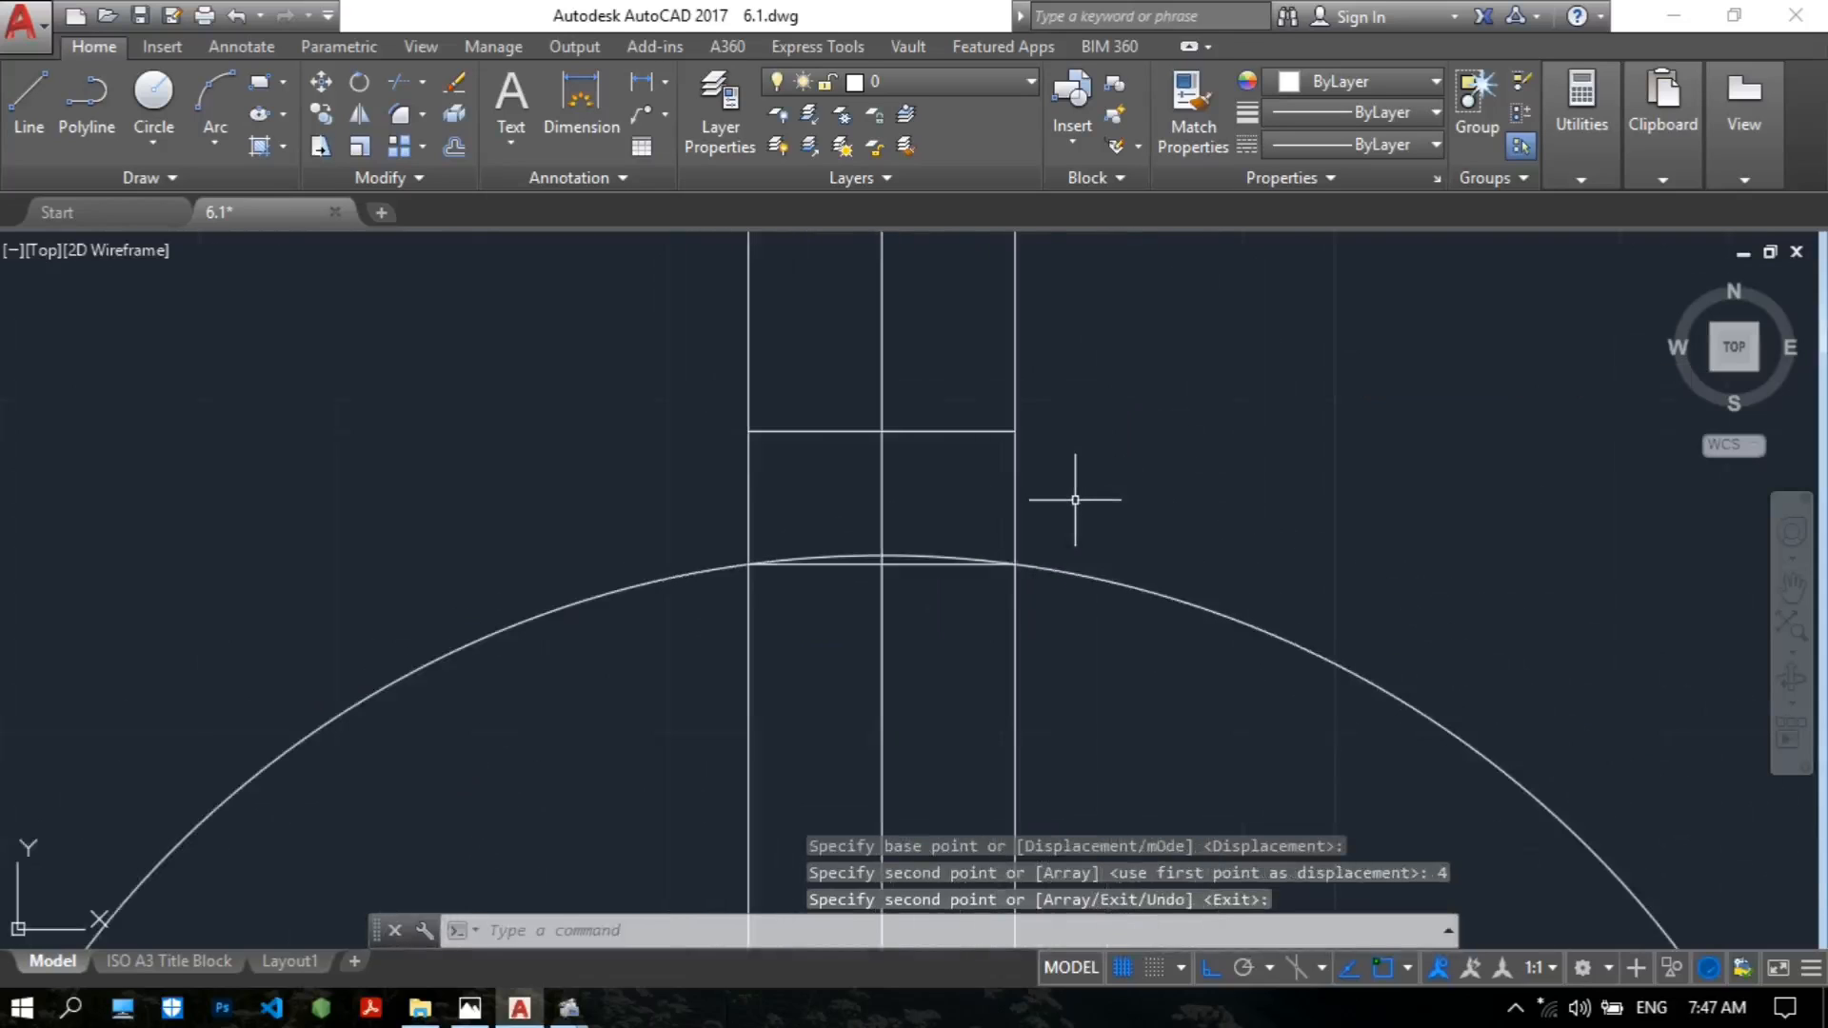
{"action": "type", "text": "t"}
{"action": "key", "text": "Return"}
{"action": "key", "text": "Return"}
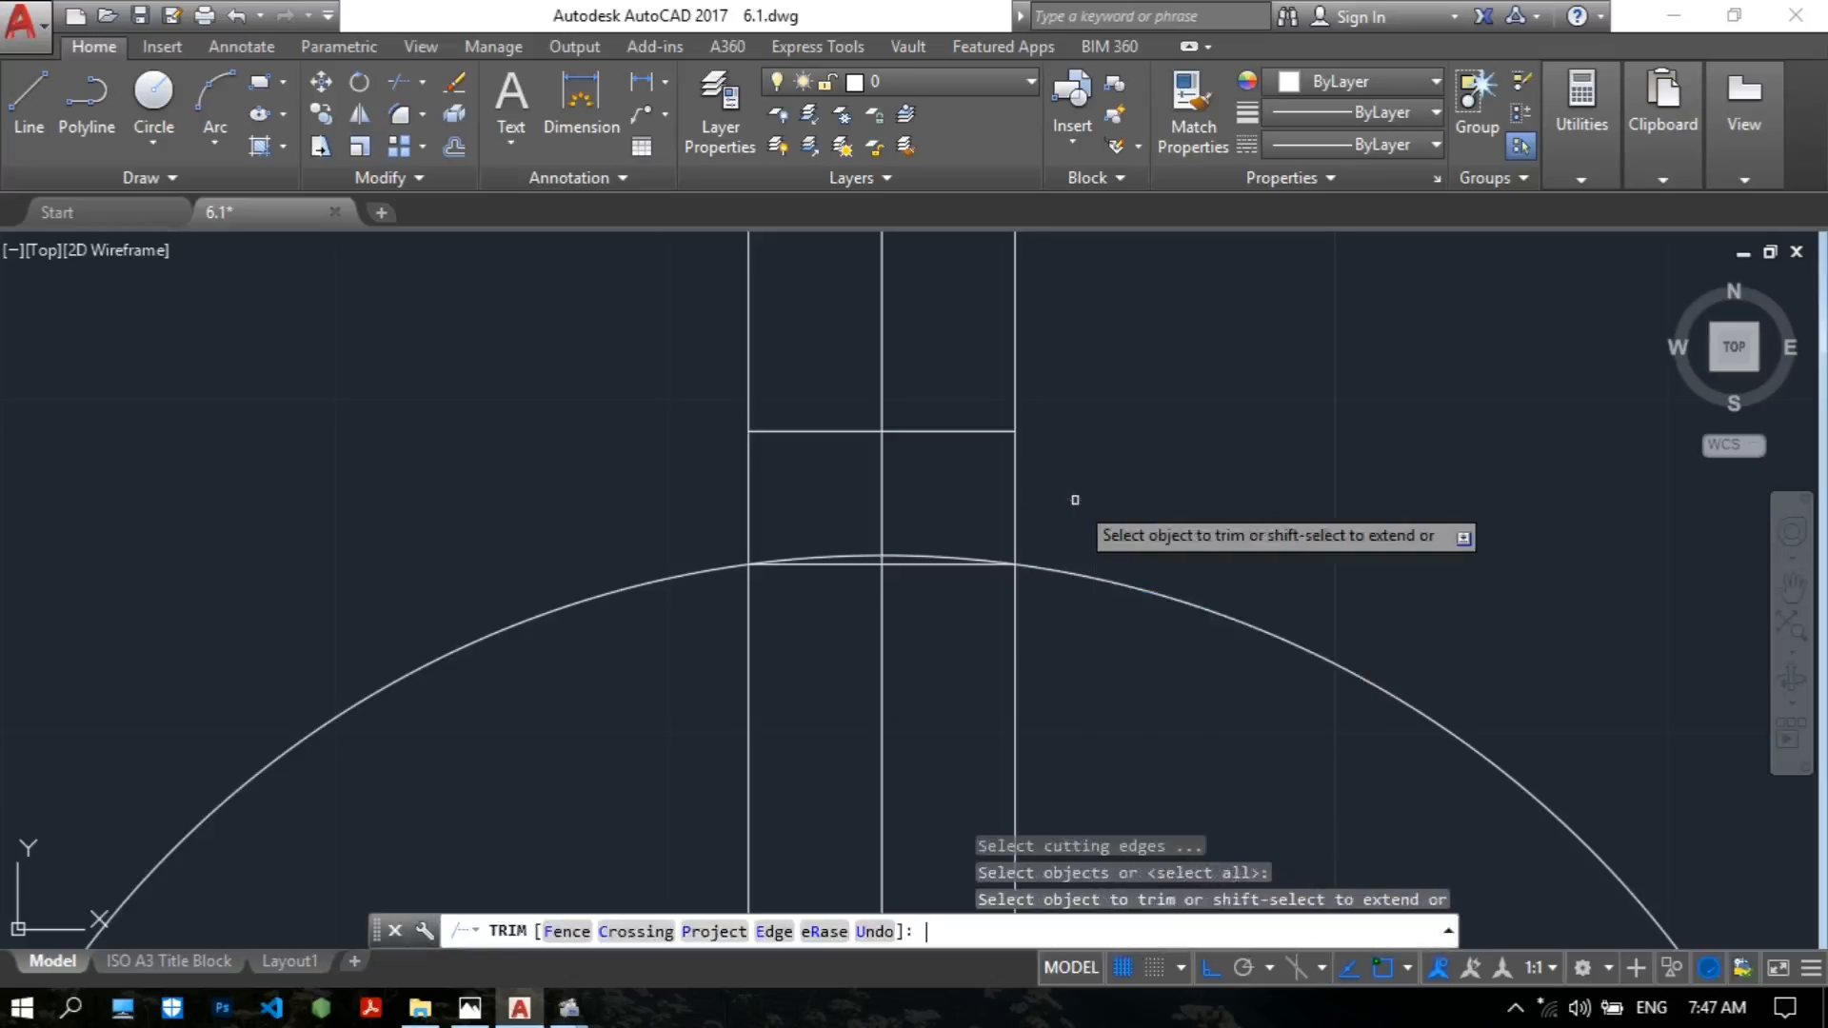
{"action": "scroll", "coordinate": [809, 590], "scroll_direction": "up", "scroll_amount": 4}
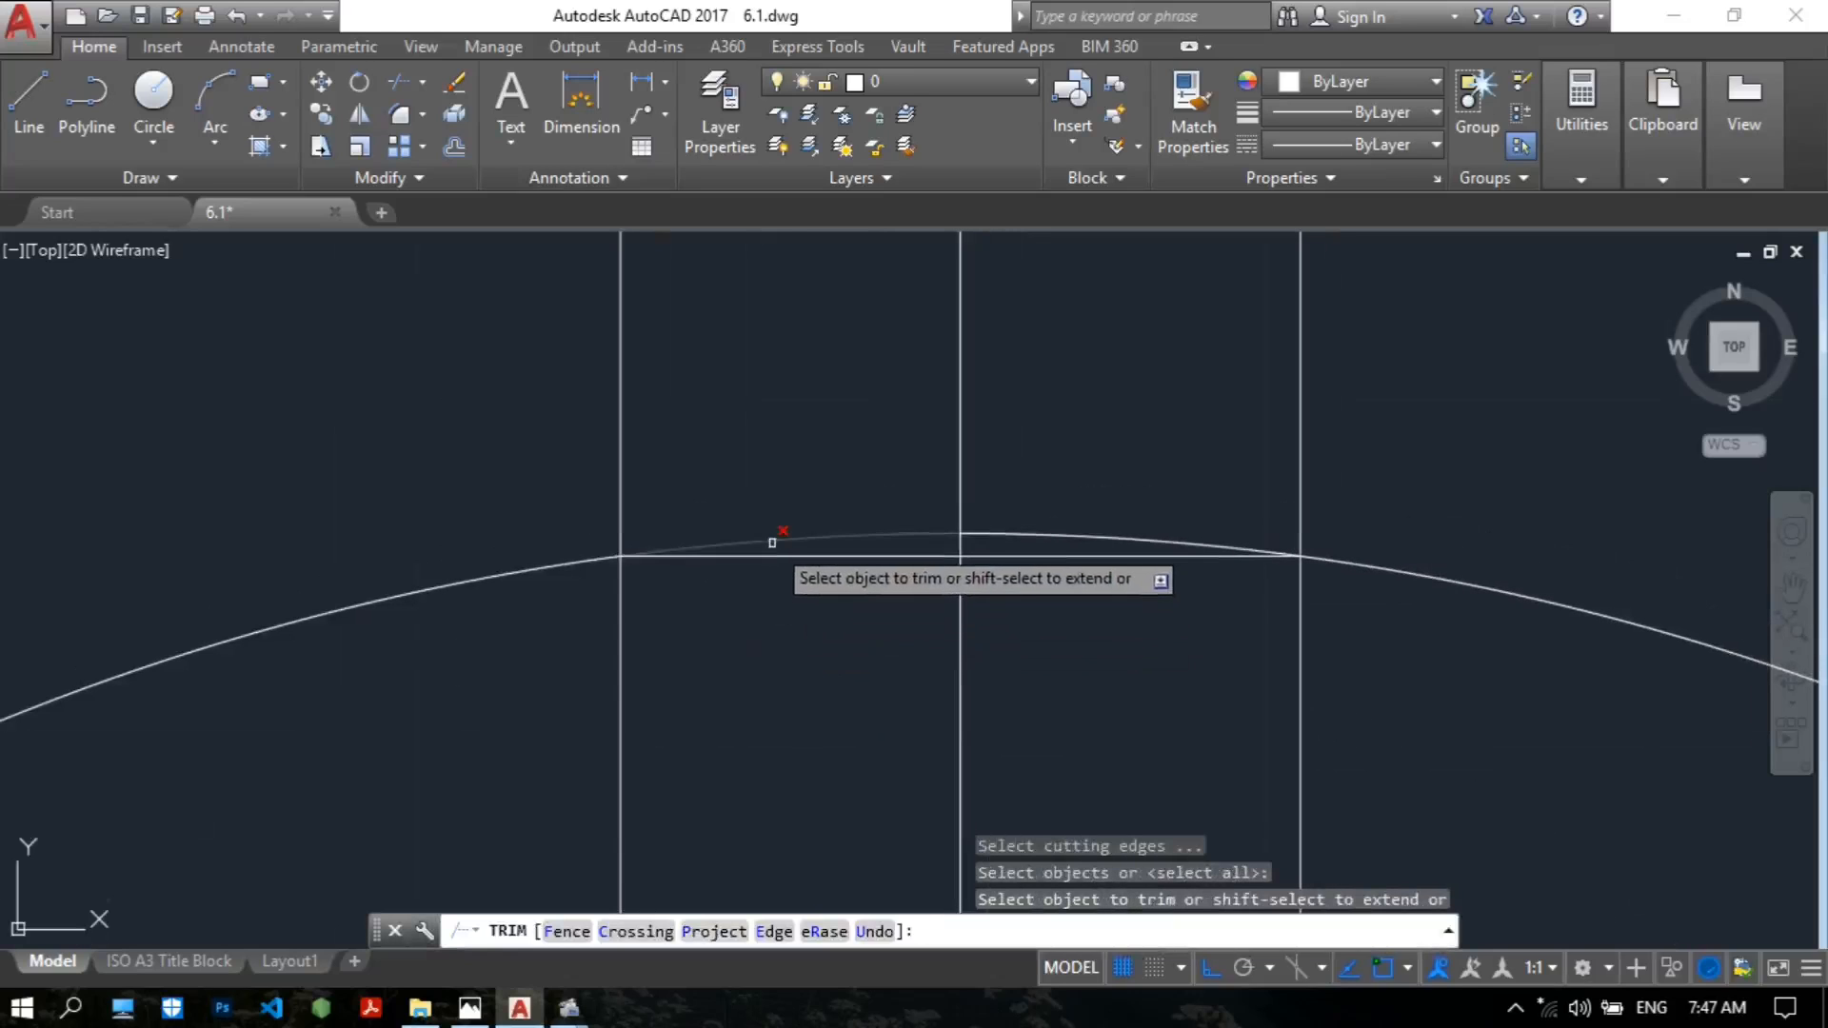
{"action": "left_click", "coordinate": [773, 540]}
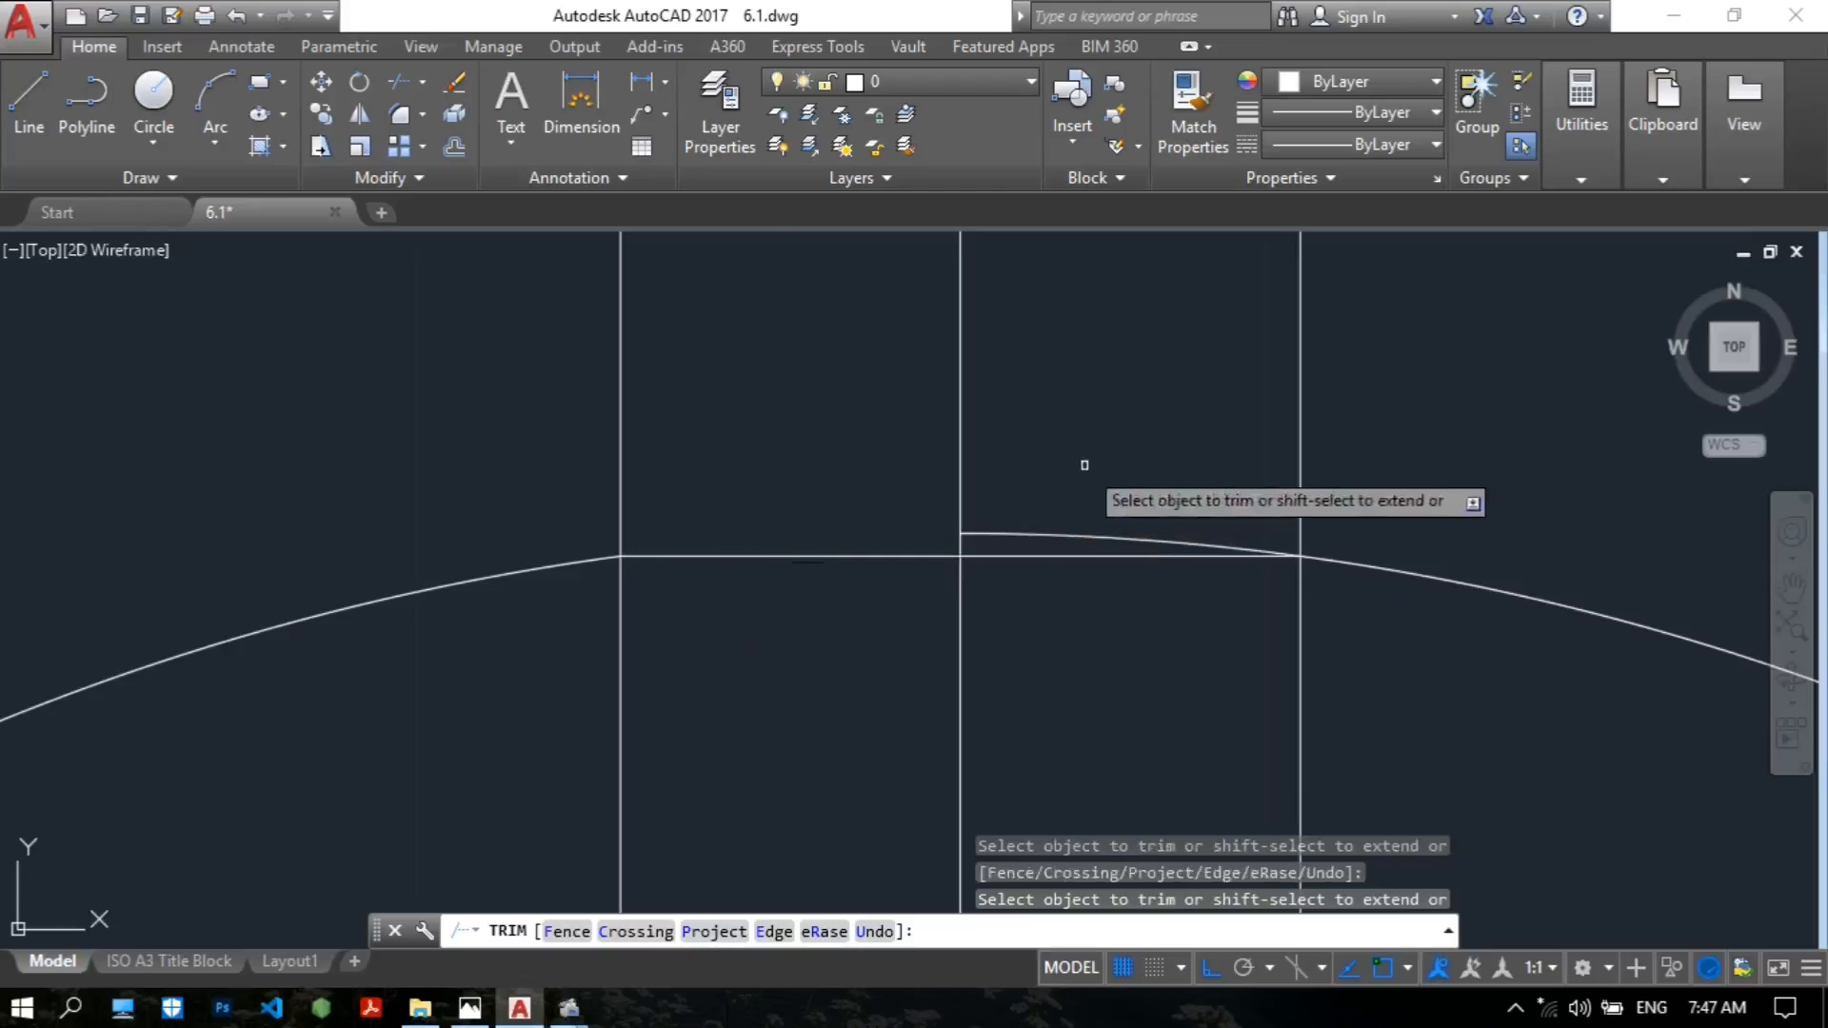
{"action": "left_click", "coordinate": [1083, 533]}
{"action": "left_click", "coordinate": [800, 556]}
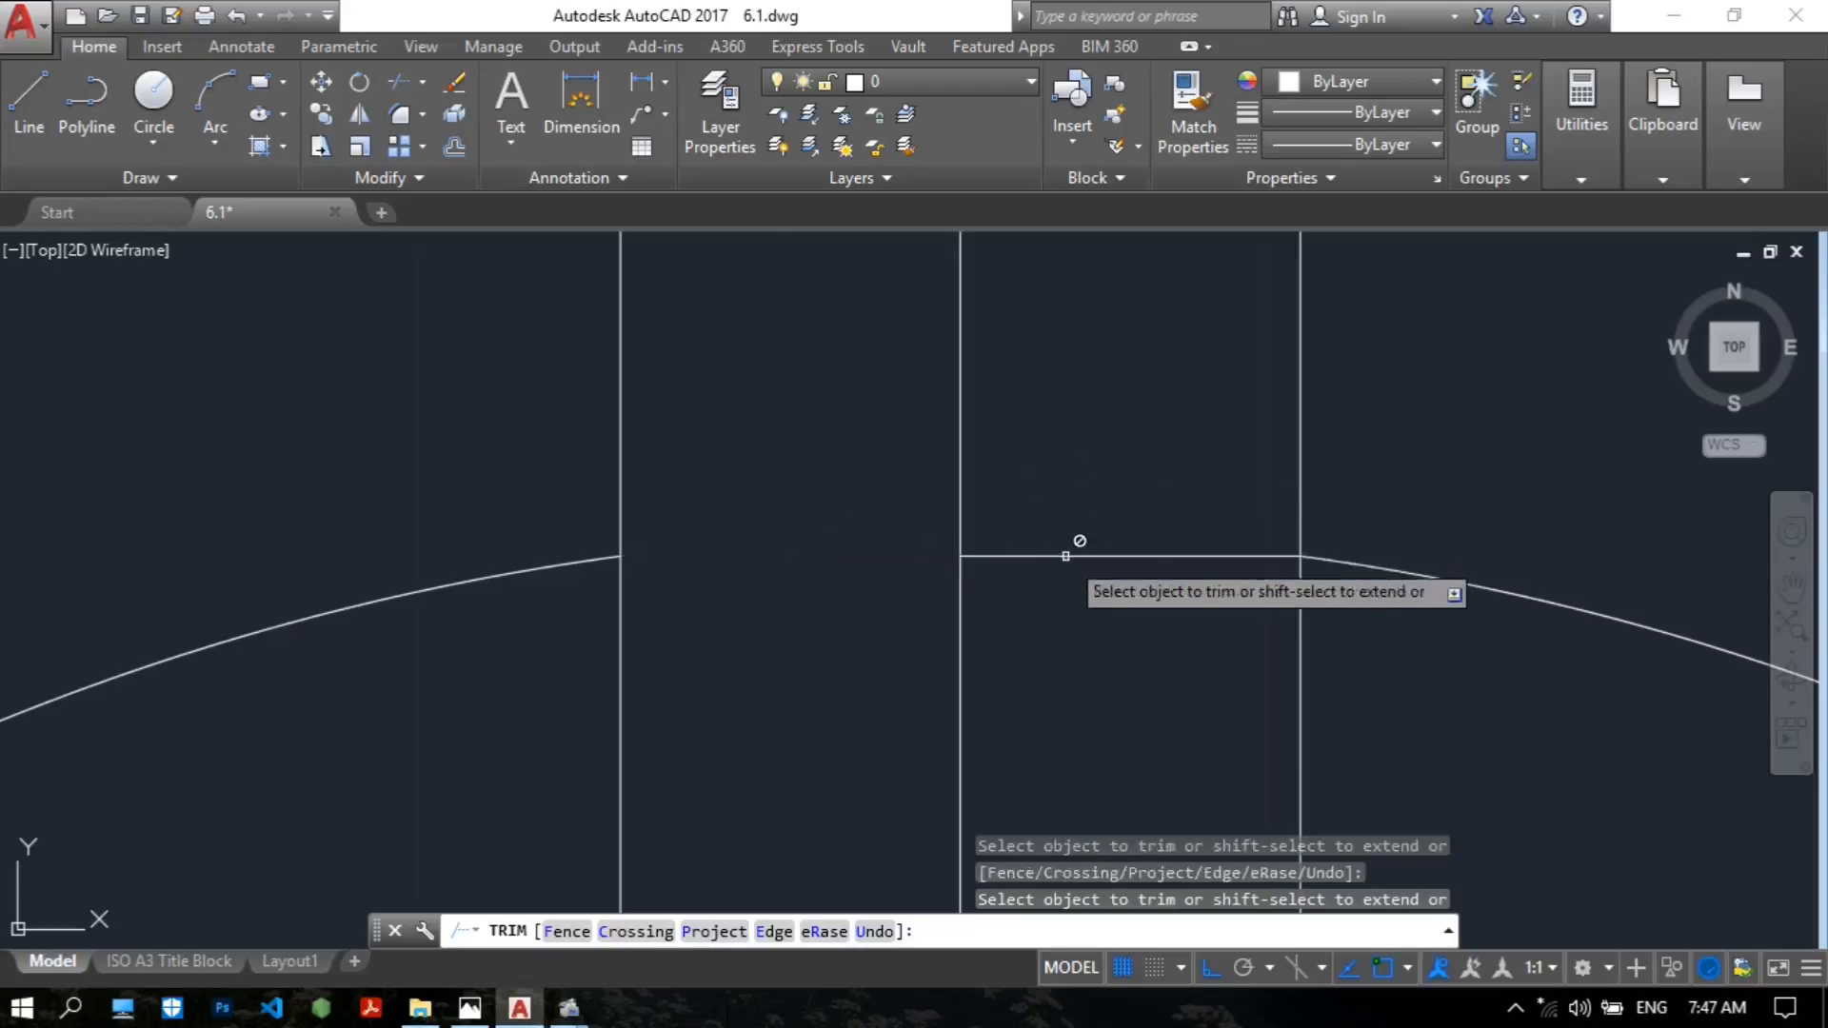
Trim both offset lines above the keyway's top edge and inside the bore, leaving only the keyway's sides.
{"action": "scroll", "coordinate": [1129, 495], "scroll_direction": "down", "scroll_amount": 1}
{"action": "scroll", "coordinate": [953, 389], "scroll_direction": "down", "scroll_amount": 1}
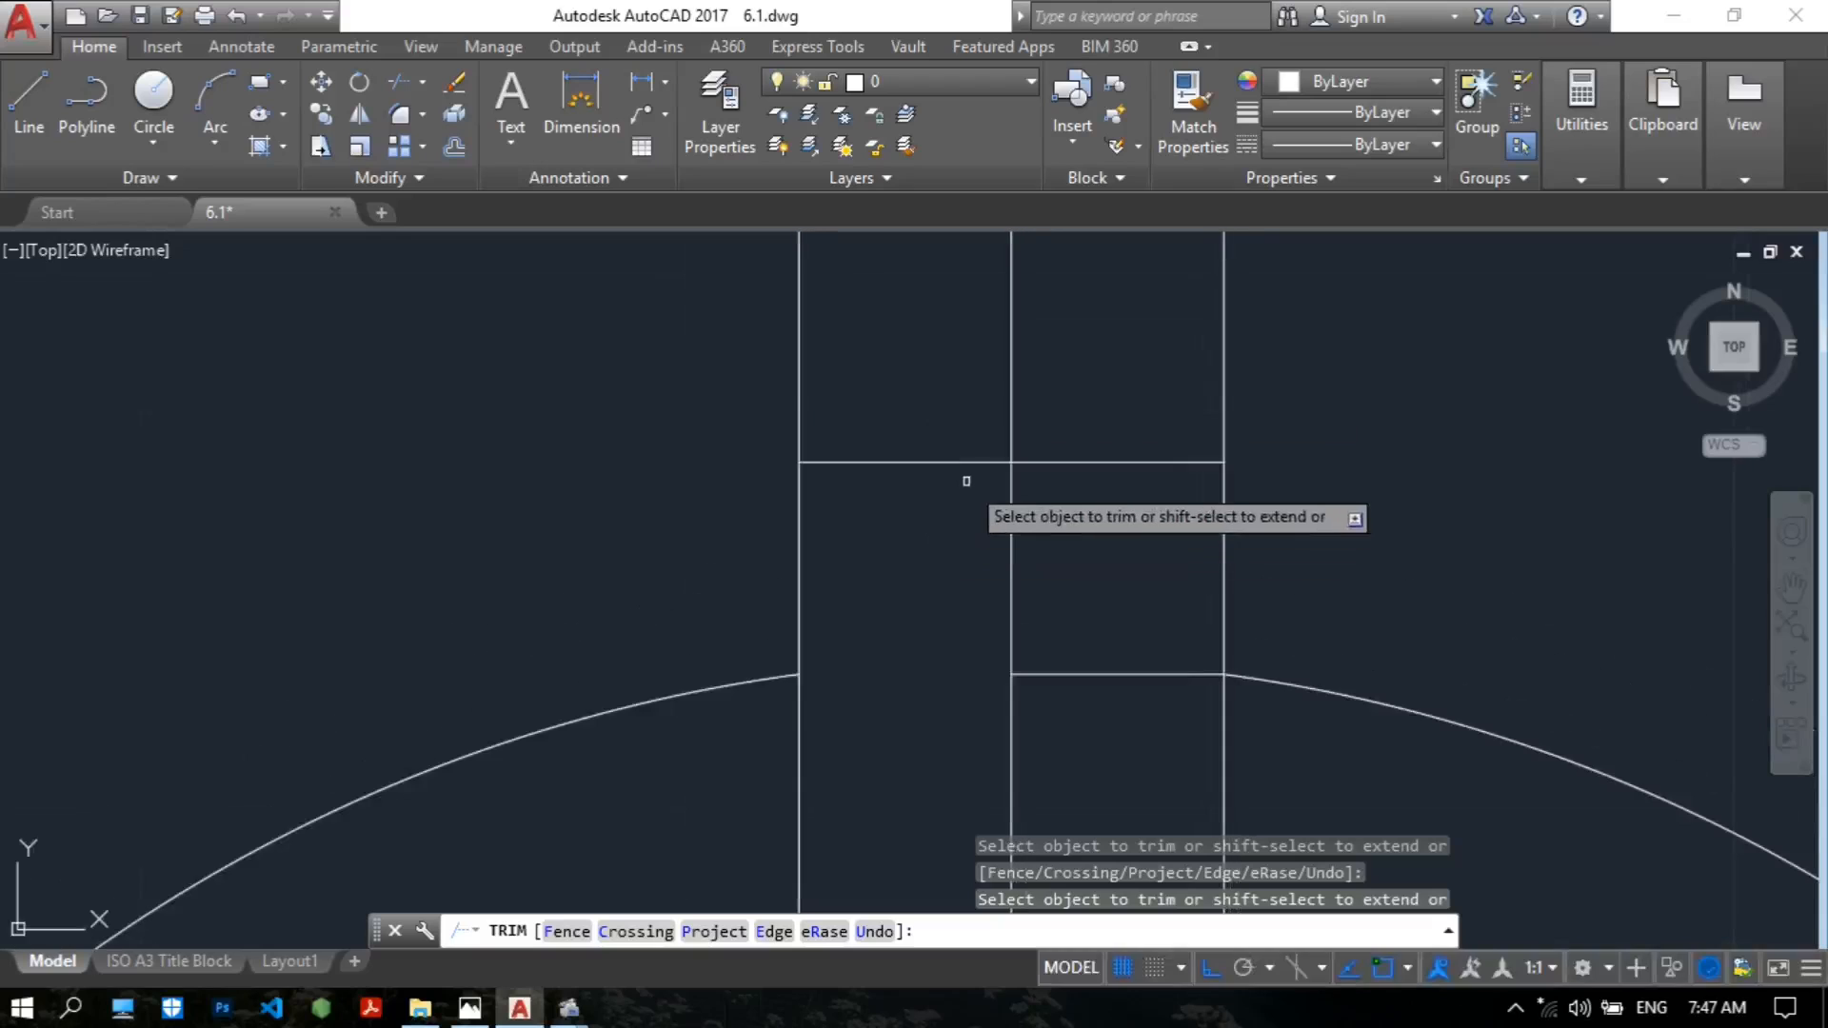
{"action": "left_click", "coordinate": [793, 393]}
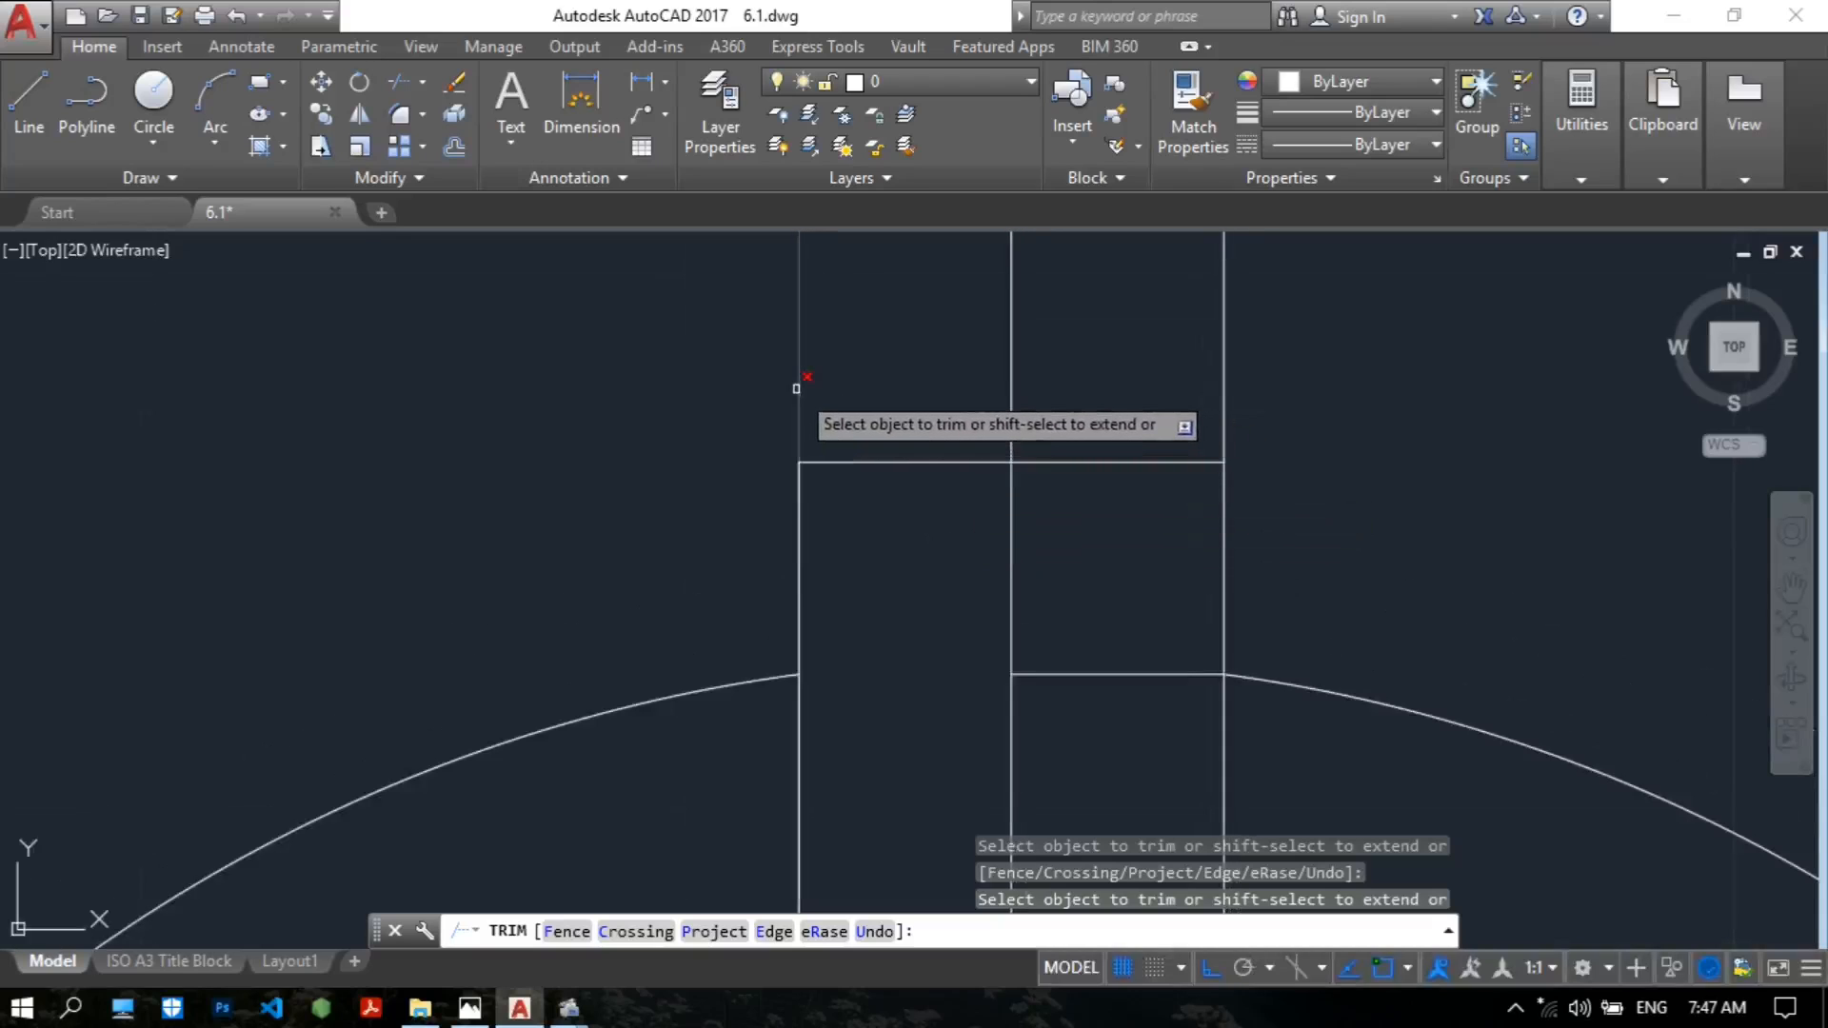
{"action": "left_click", "coordinate": [1223, 349]}
{"action": "left_click", "coordinate": [796, 757]}
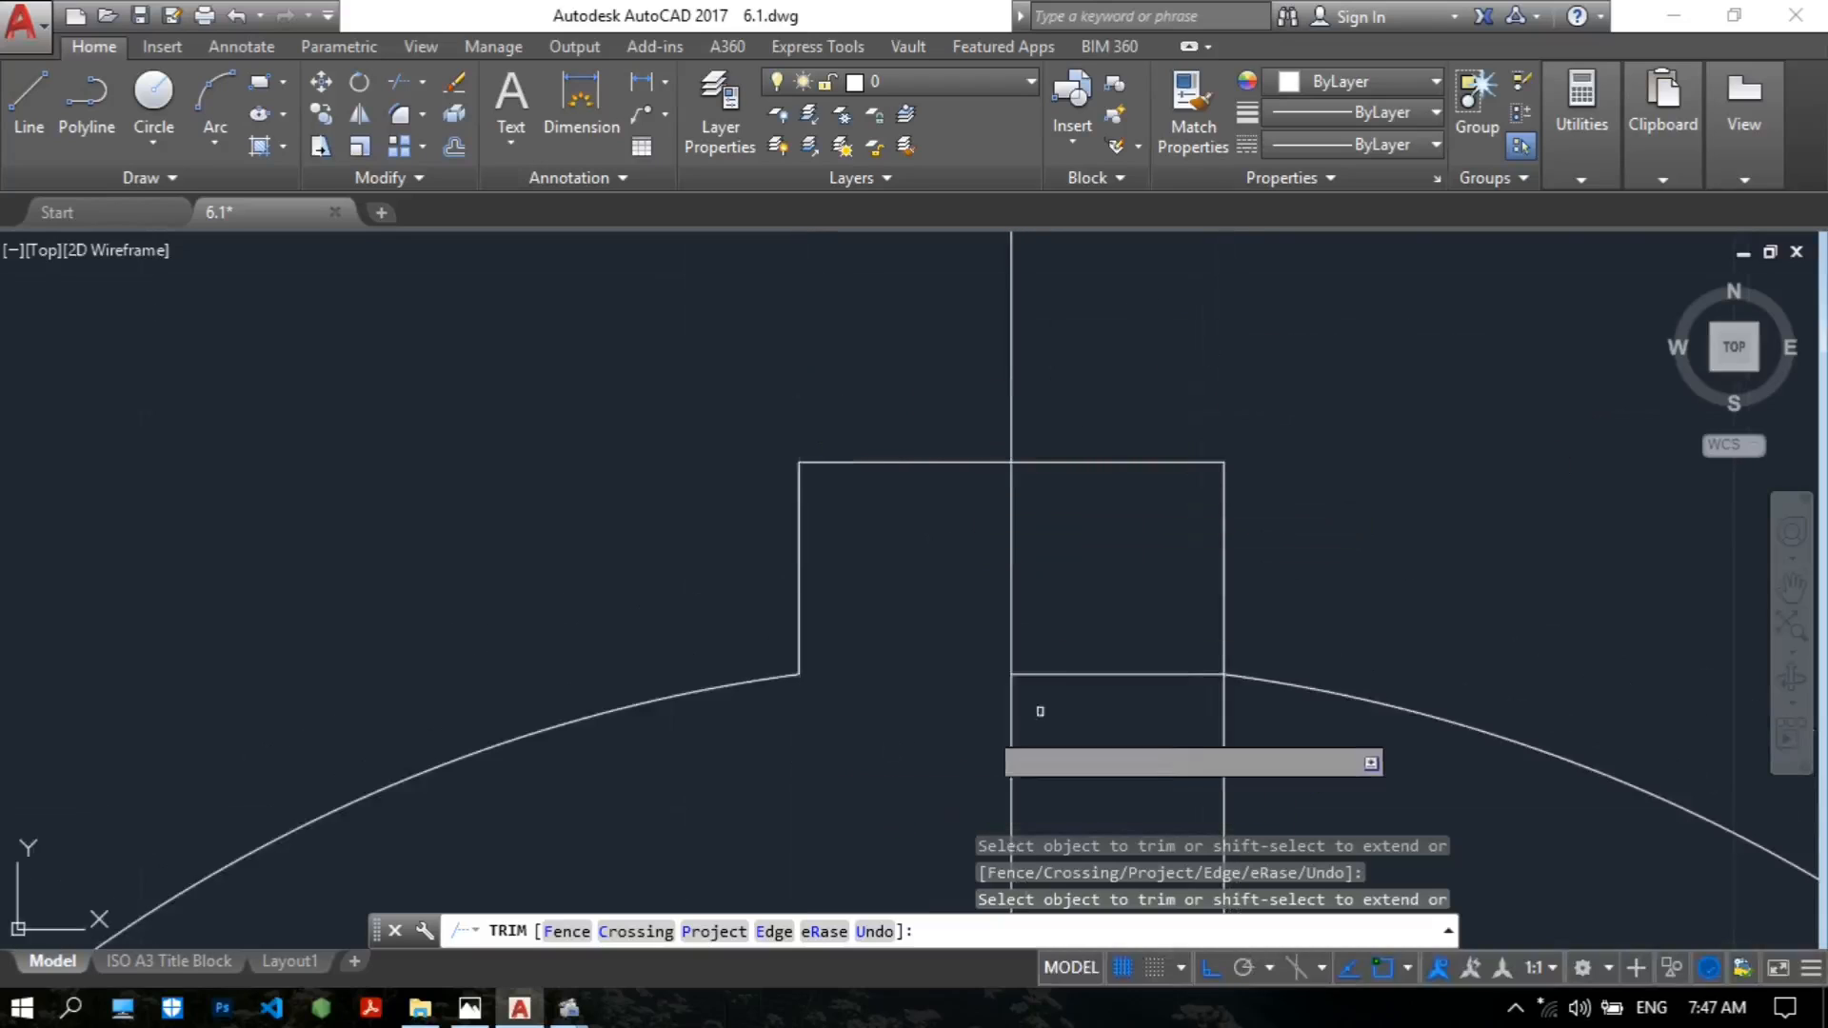
{"action": "left_click", "coordinate": [1225, 721]}
{"action": "middle_click_drag", "start_coordinate": [1339, 596], "coordinate": [1167, 491]}
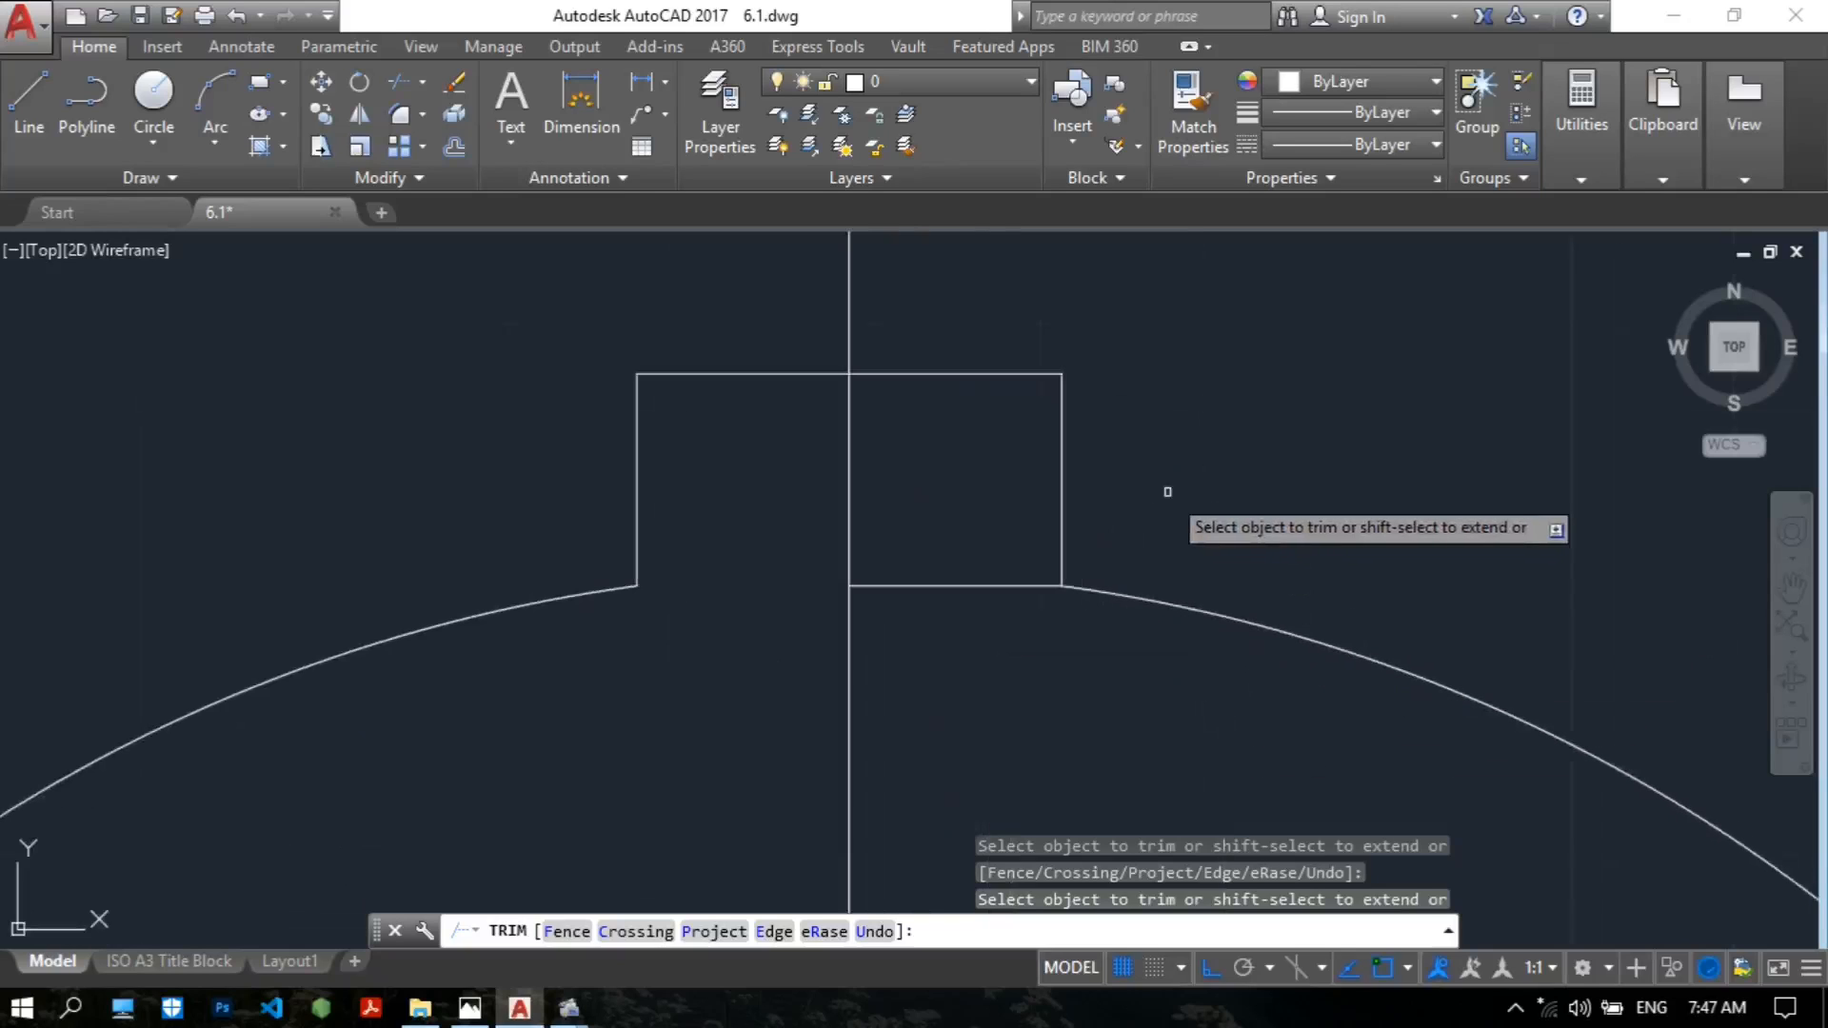
{"action": "key", "text": "Escape"}
Erase the remaining half of the keyway's lower horizontal line and the two offset line remnants below the bore.
{"action": "type", "text": "e"}
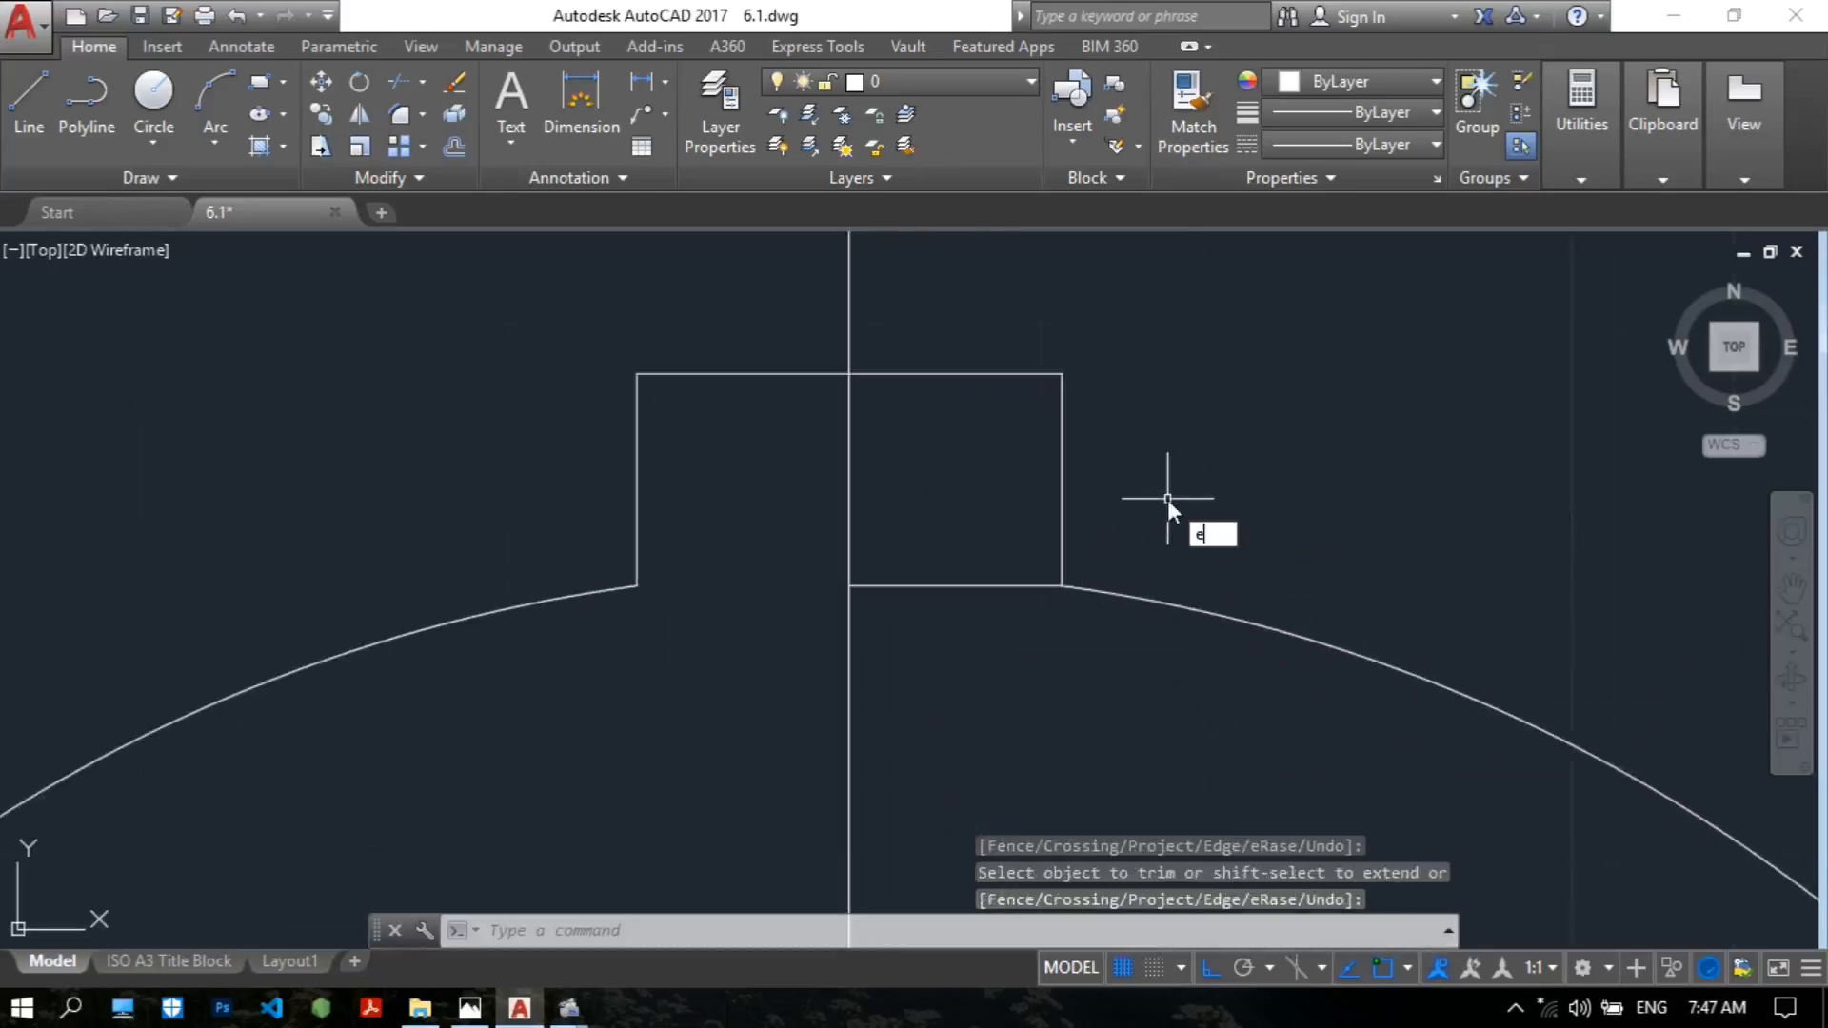
{"action": "key", "text": "Return"}
{"action": "left_click", "coordinate": [1012, 585]}
{"action": "scroll", "coordinate": [1009, 584], "scroll_direction": "down", "scroll_amount": 7}
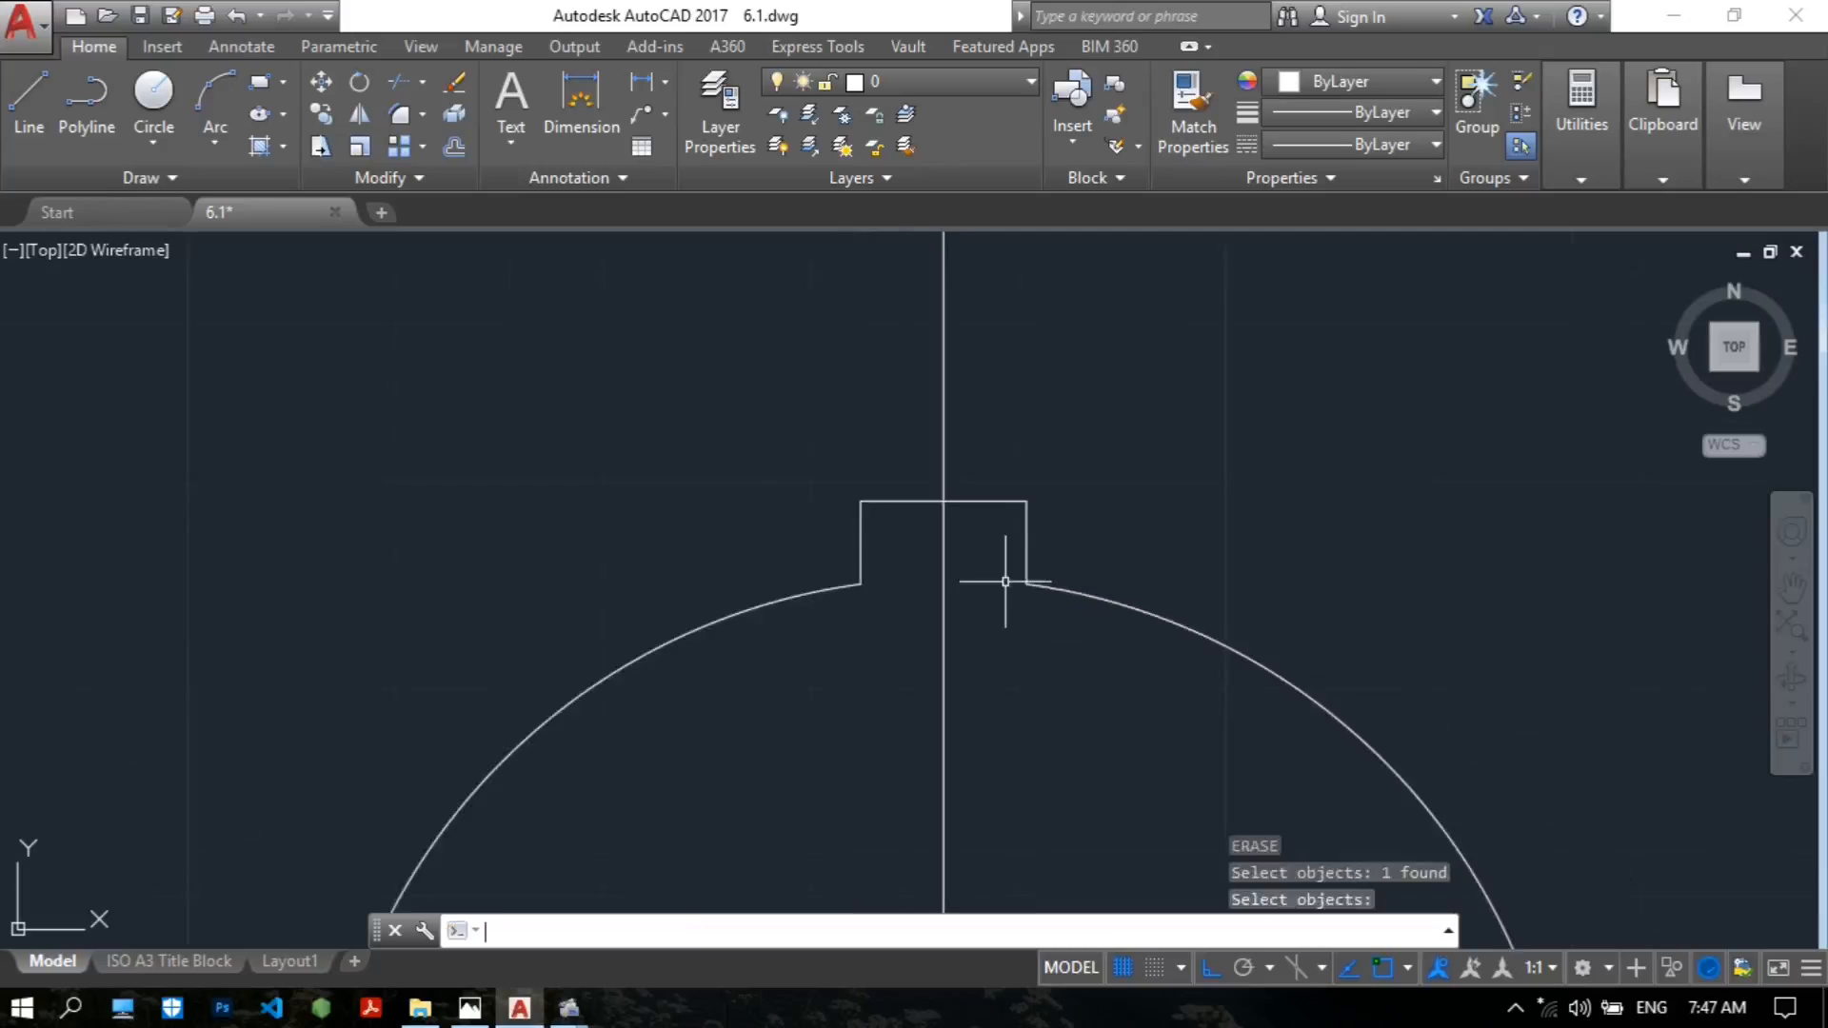
{"action": "middle_click_drag", "start_coordinate": [1019, 639], "coordinate": [1017, 421]}
{"action": "middle_click_drag", "start_coordinate": [1099, 692], "coordinate": [1067, 590]}
{"action": "type", "text": "e"}
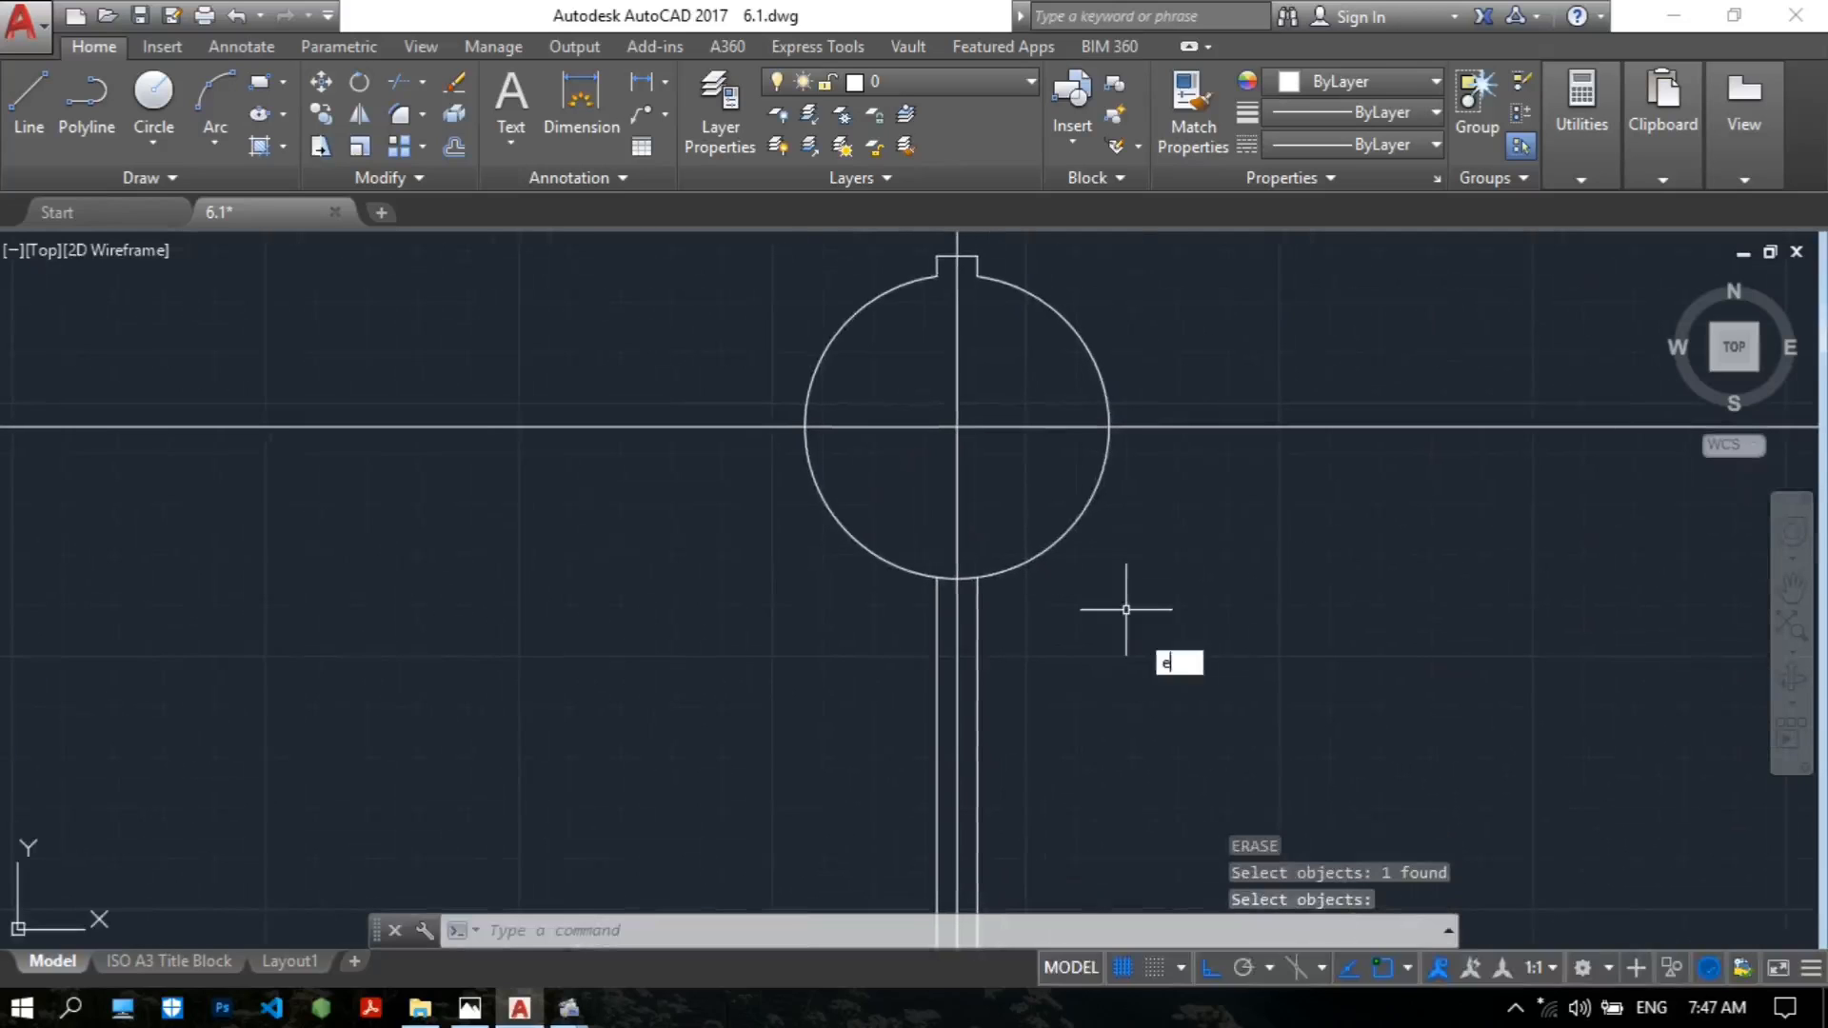
{"action": "key", "text": "Return"}
{"action": "left_click", "coordinate": [939, 704]}
{"action": "left_click", "coordinate": [978, 683]}
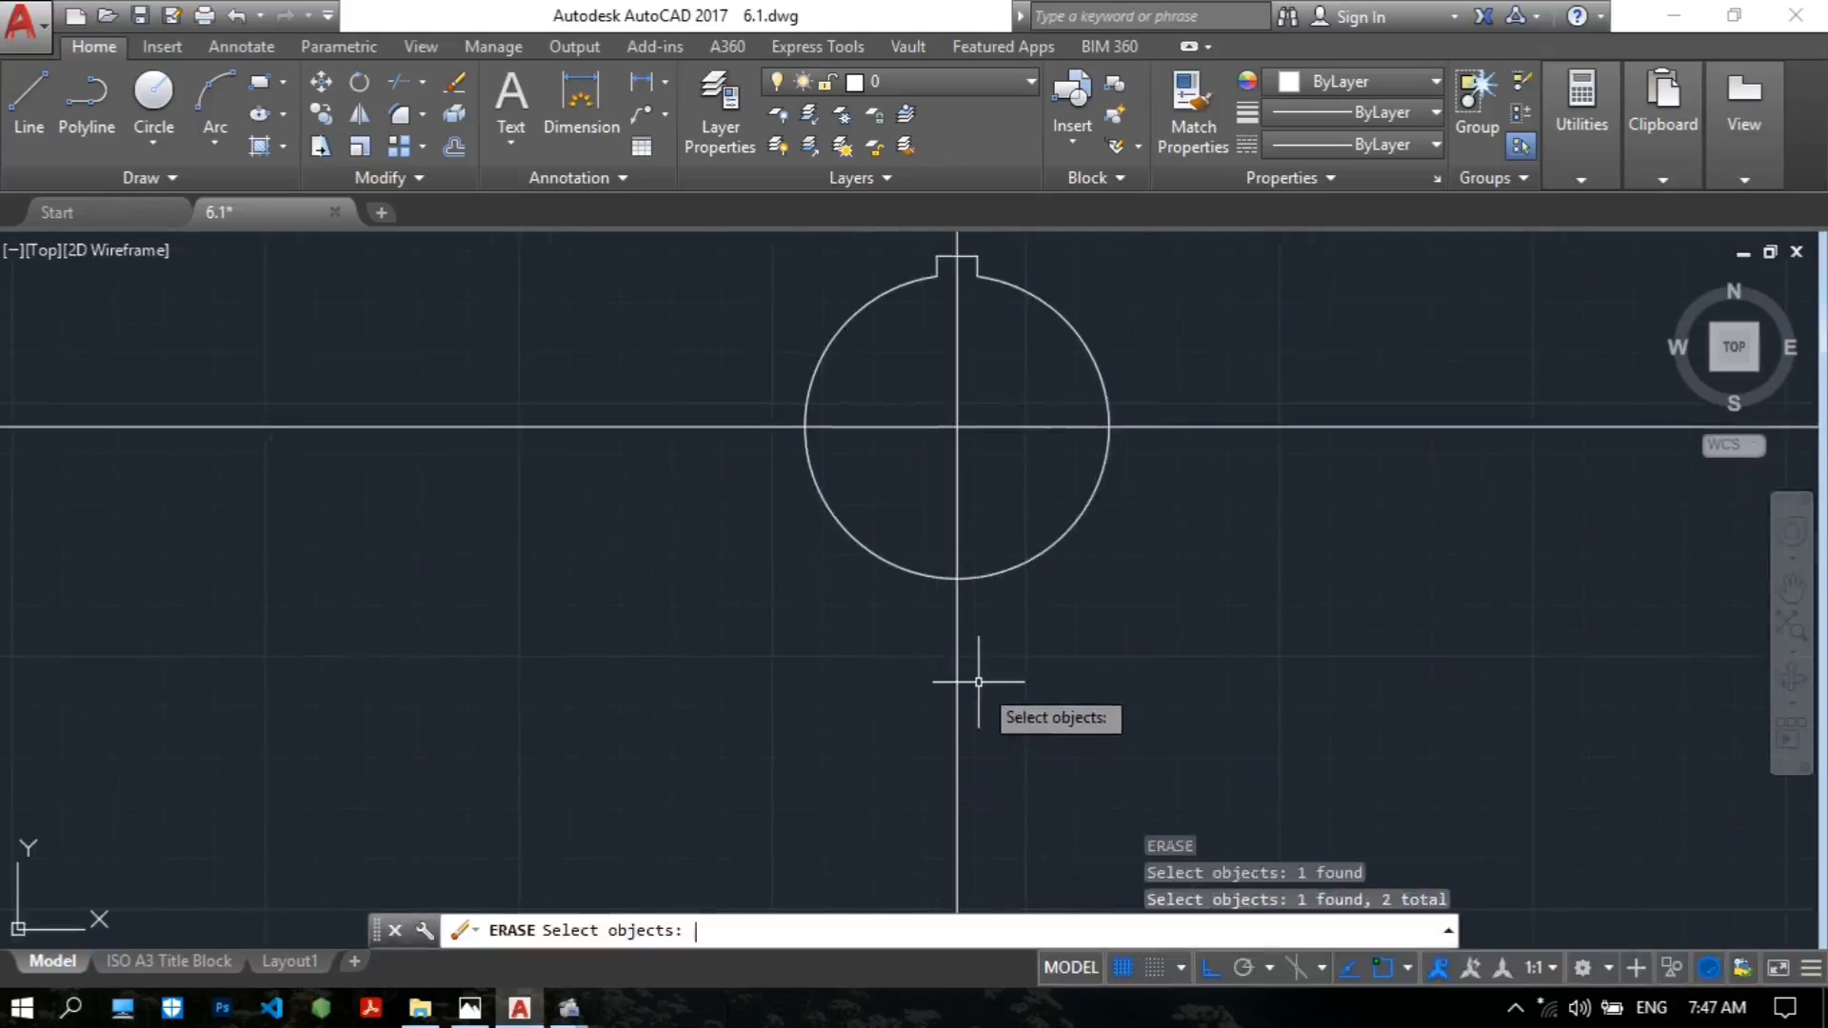
{"action": "key", "text": "Return"}
{"action": "middle_click_drag", "start_coordinate": [1000, 608], "coordinate": [973, 716]}
{"action": "scroll", "coordinate": [967, 493], "scroll_direction": "up", "scroll_amount": 4}
{"action": "middle_click_drag", "start_coordinate": [967, 490], "coordinate": [914, 688]}
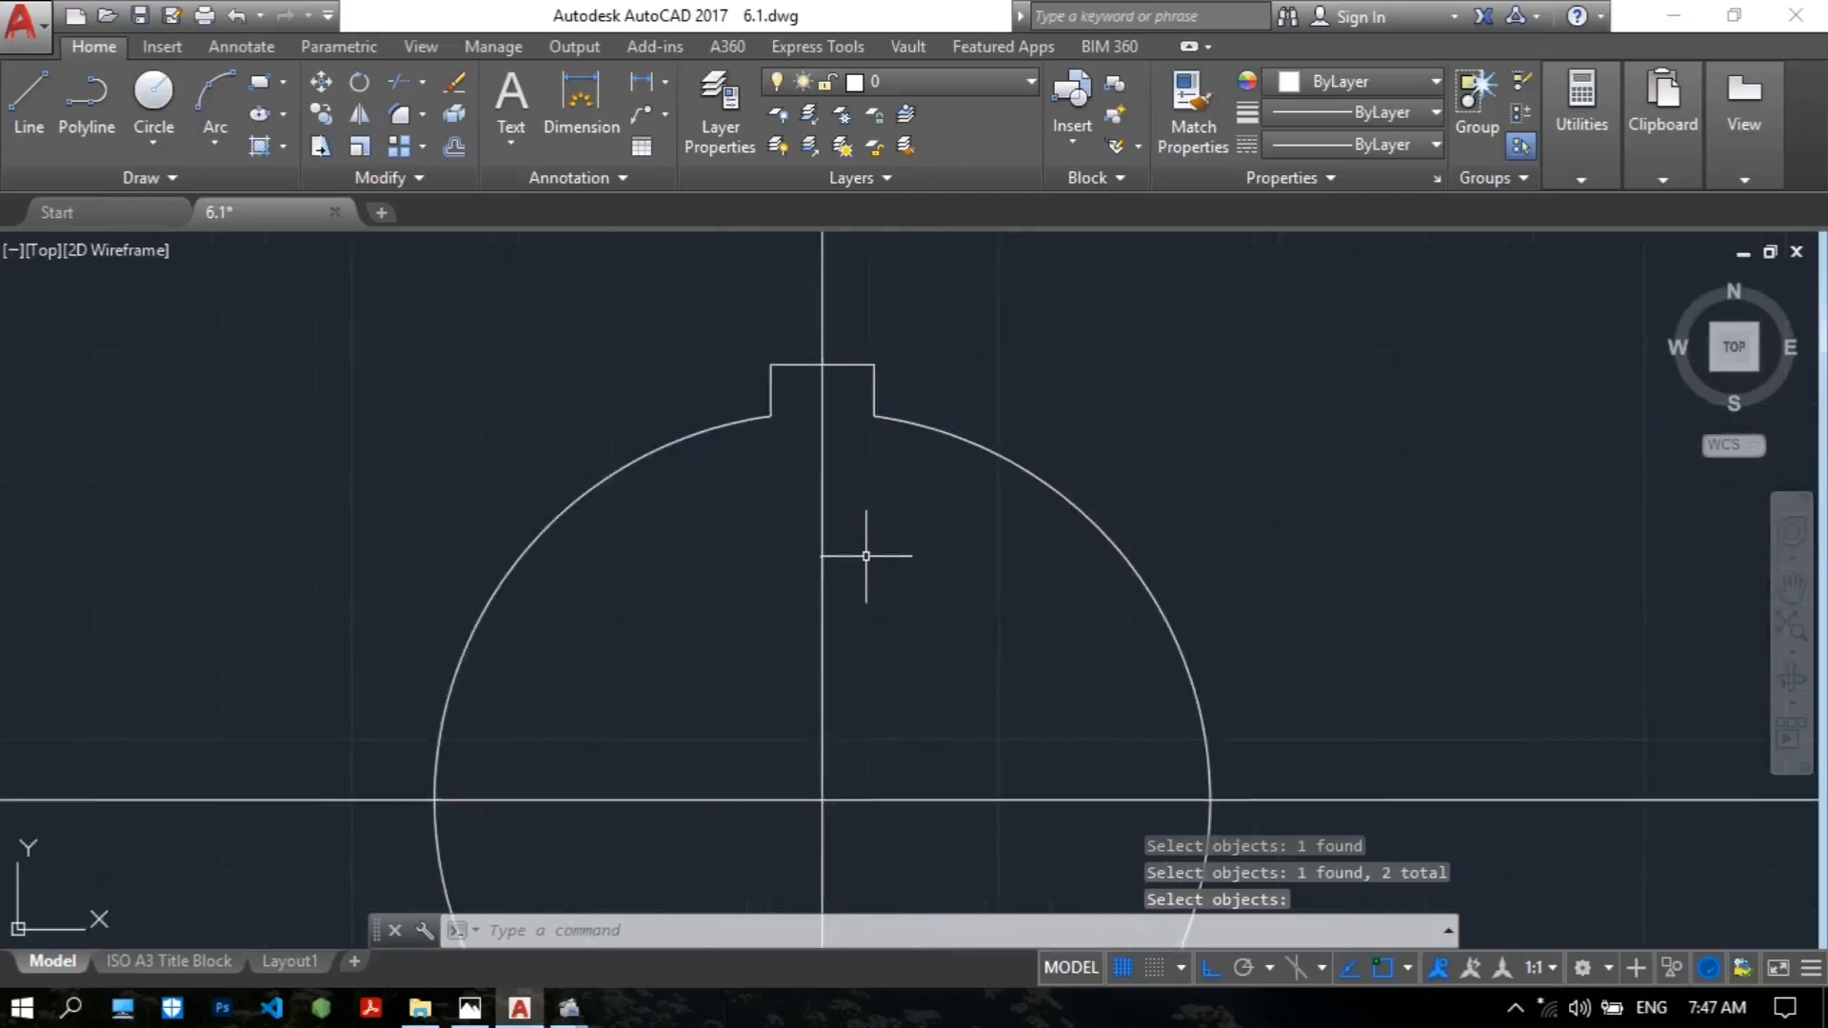
{"action": "middle_click_drag", "start_coordinate": [893, 546], "coordinate": [914, 518]}
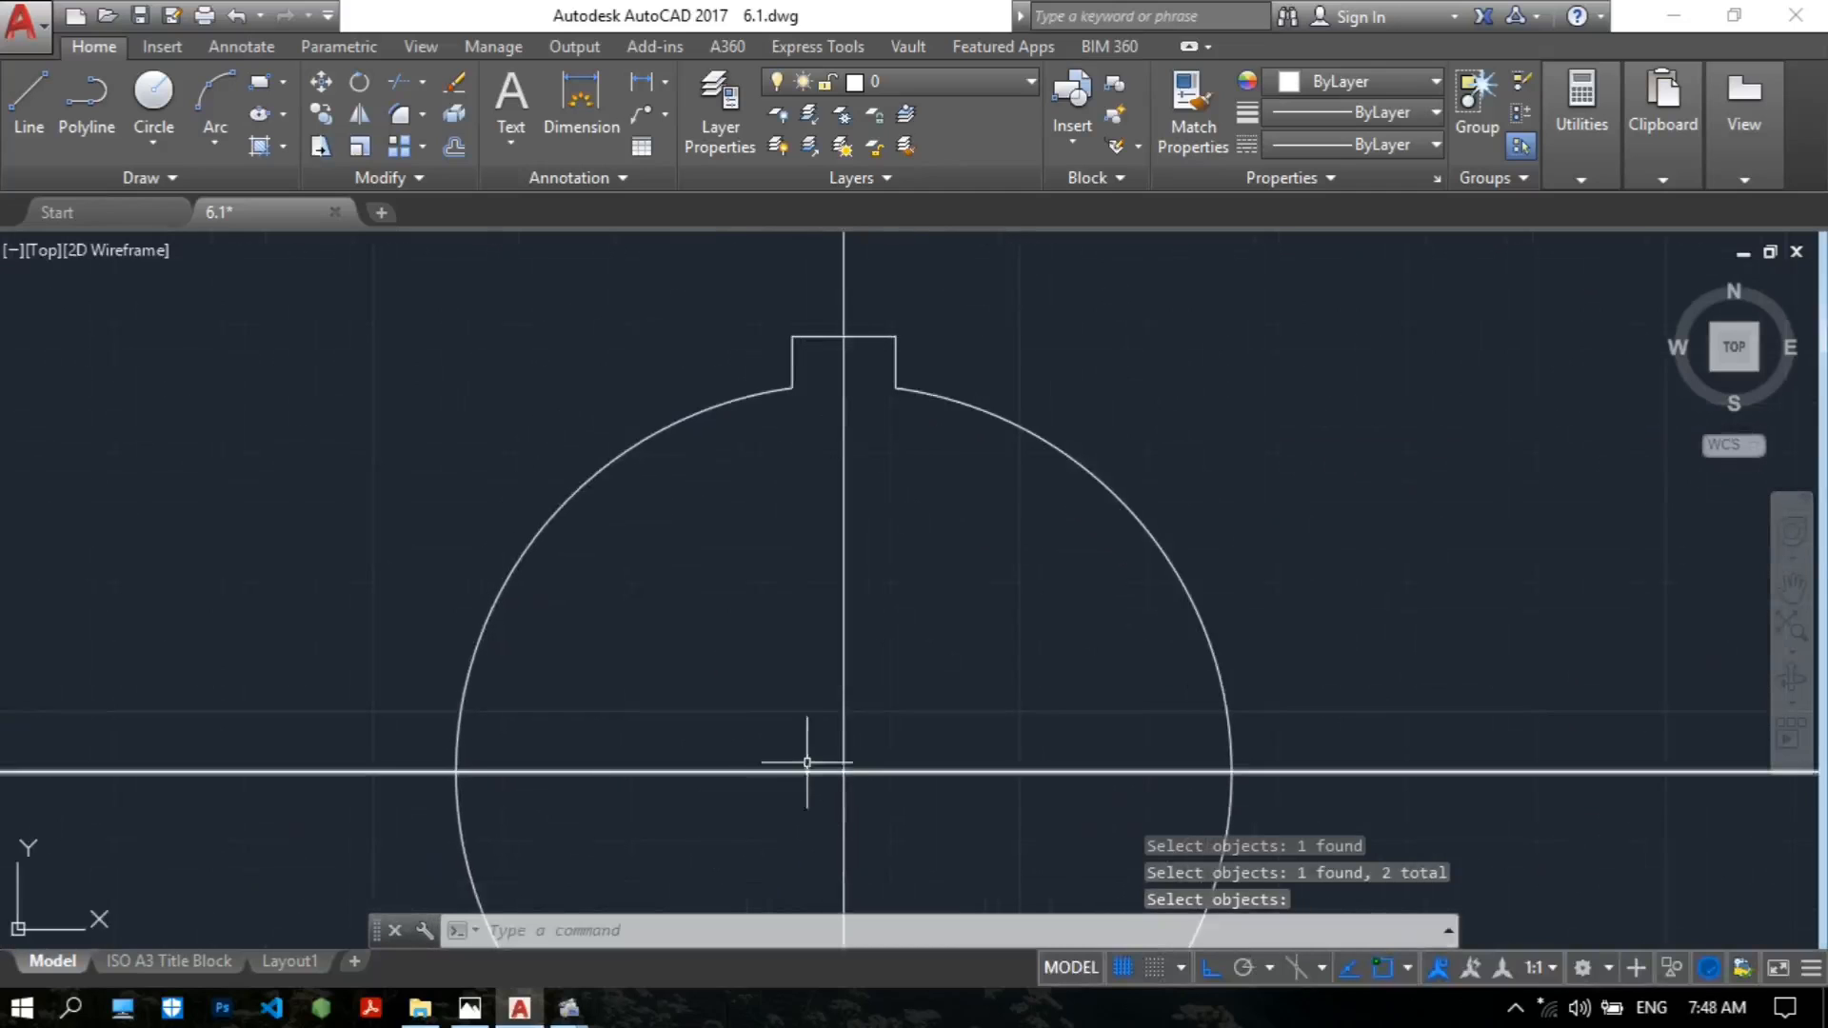
{"action": "scroll", "coordinate": [788, 511], "scroll_direction": "down", "scroll_amount": 4}
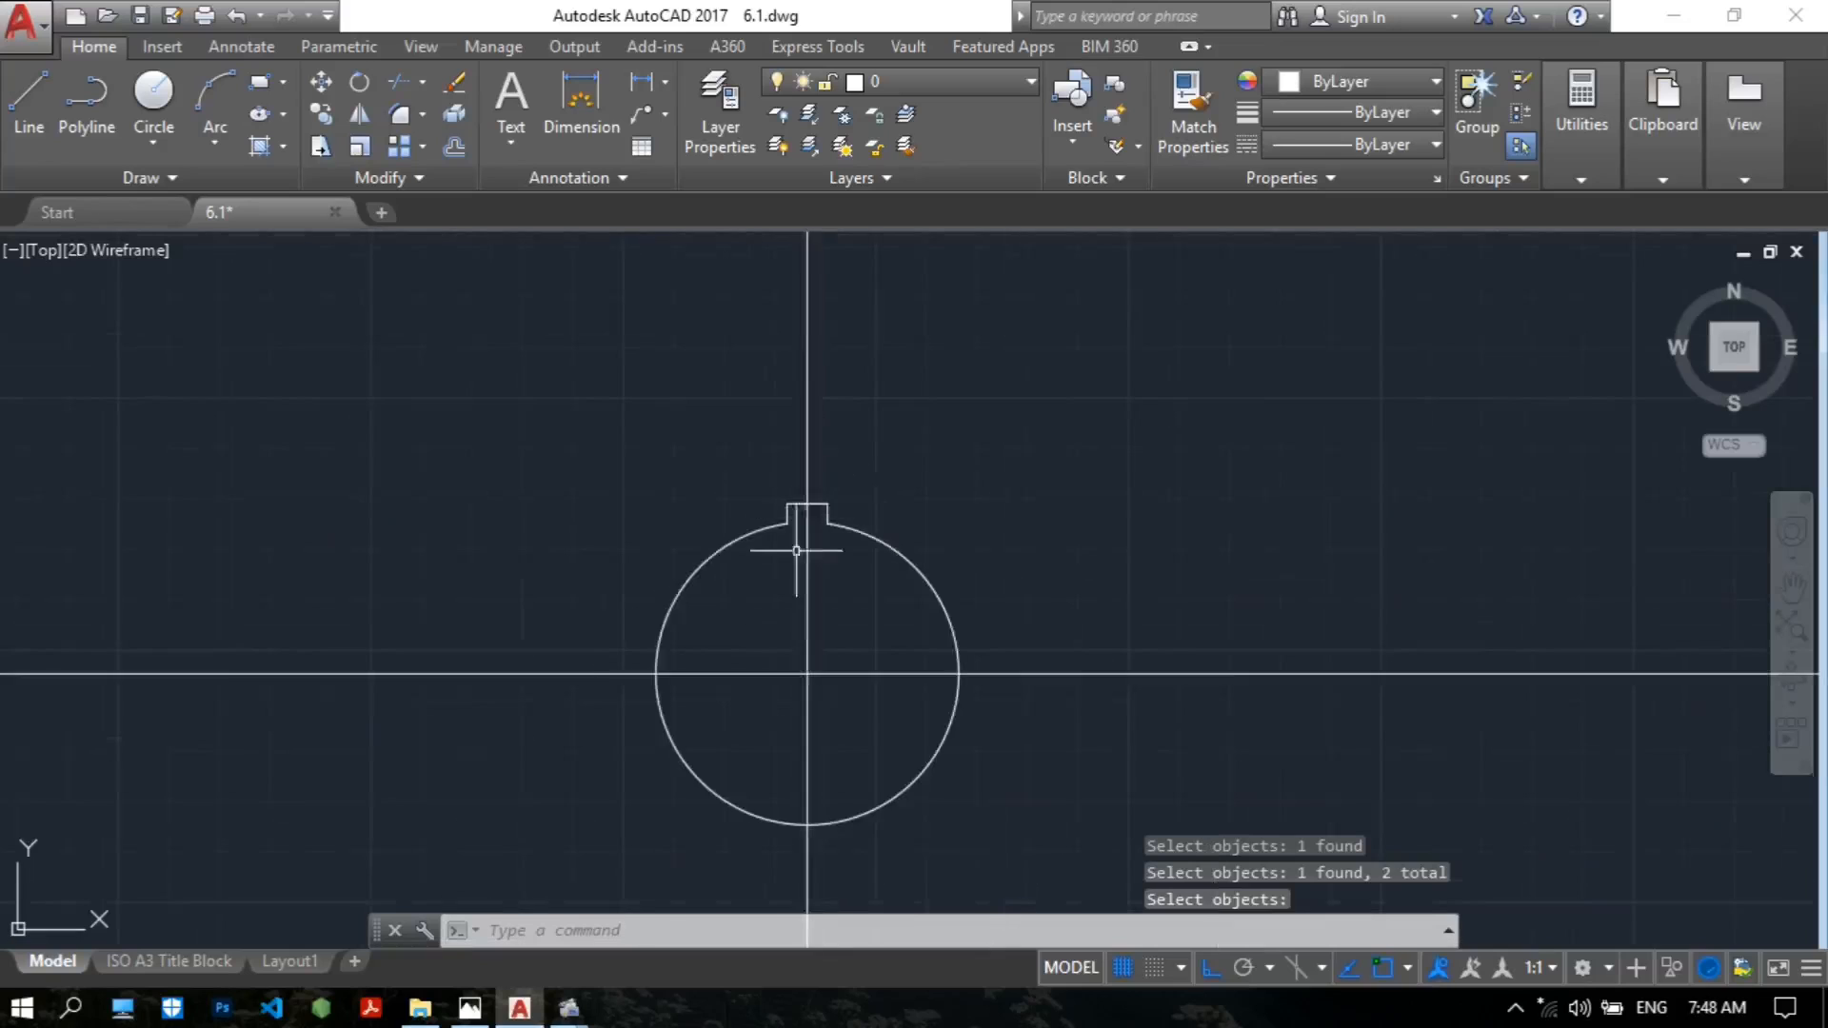
{"action": "scroll", "coordinate": [800, 533], "scroll_direction": "up", "scroll_amount": 2}
Check the R5 holes' PCD in the reference image and draw a circle of diameter 90 centered on the bore.
{"action": "left_click", "coordinate": [470, 1008]}
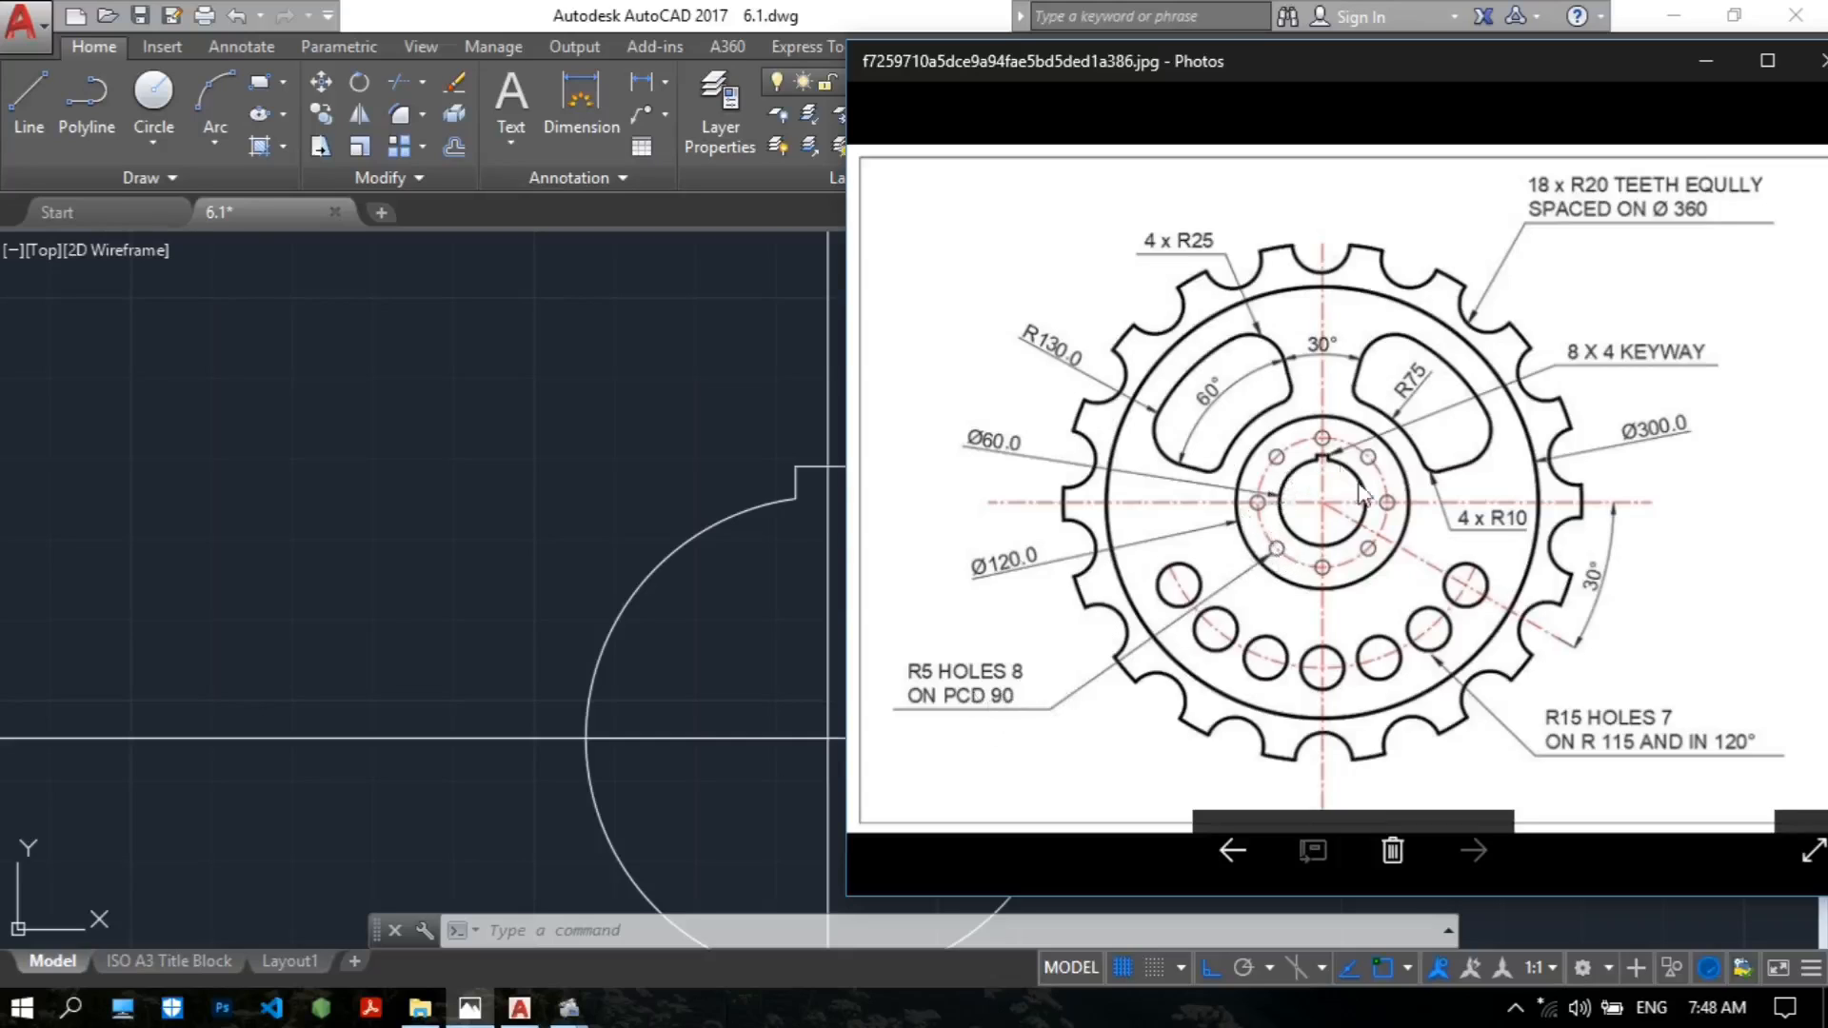
{"action": "left_click", "coordinate": [581, 457]}
{"action": "middle_click_drag", "start_coordinate": [759, 603], "coordinate": [775, 510]}
{"action": "type", "text": "c"}
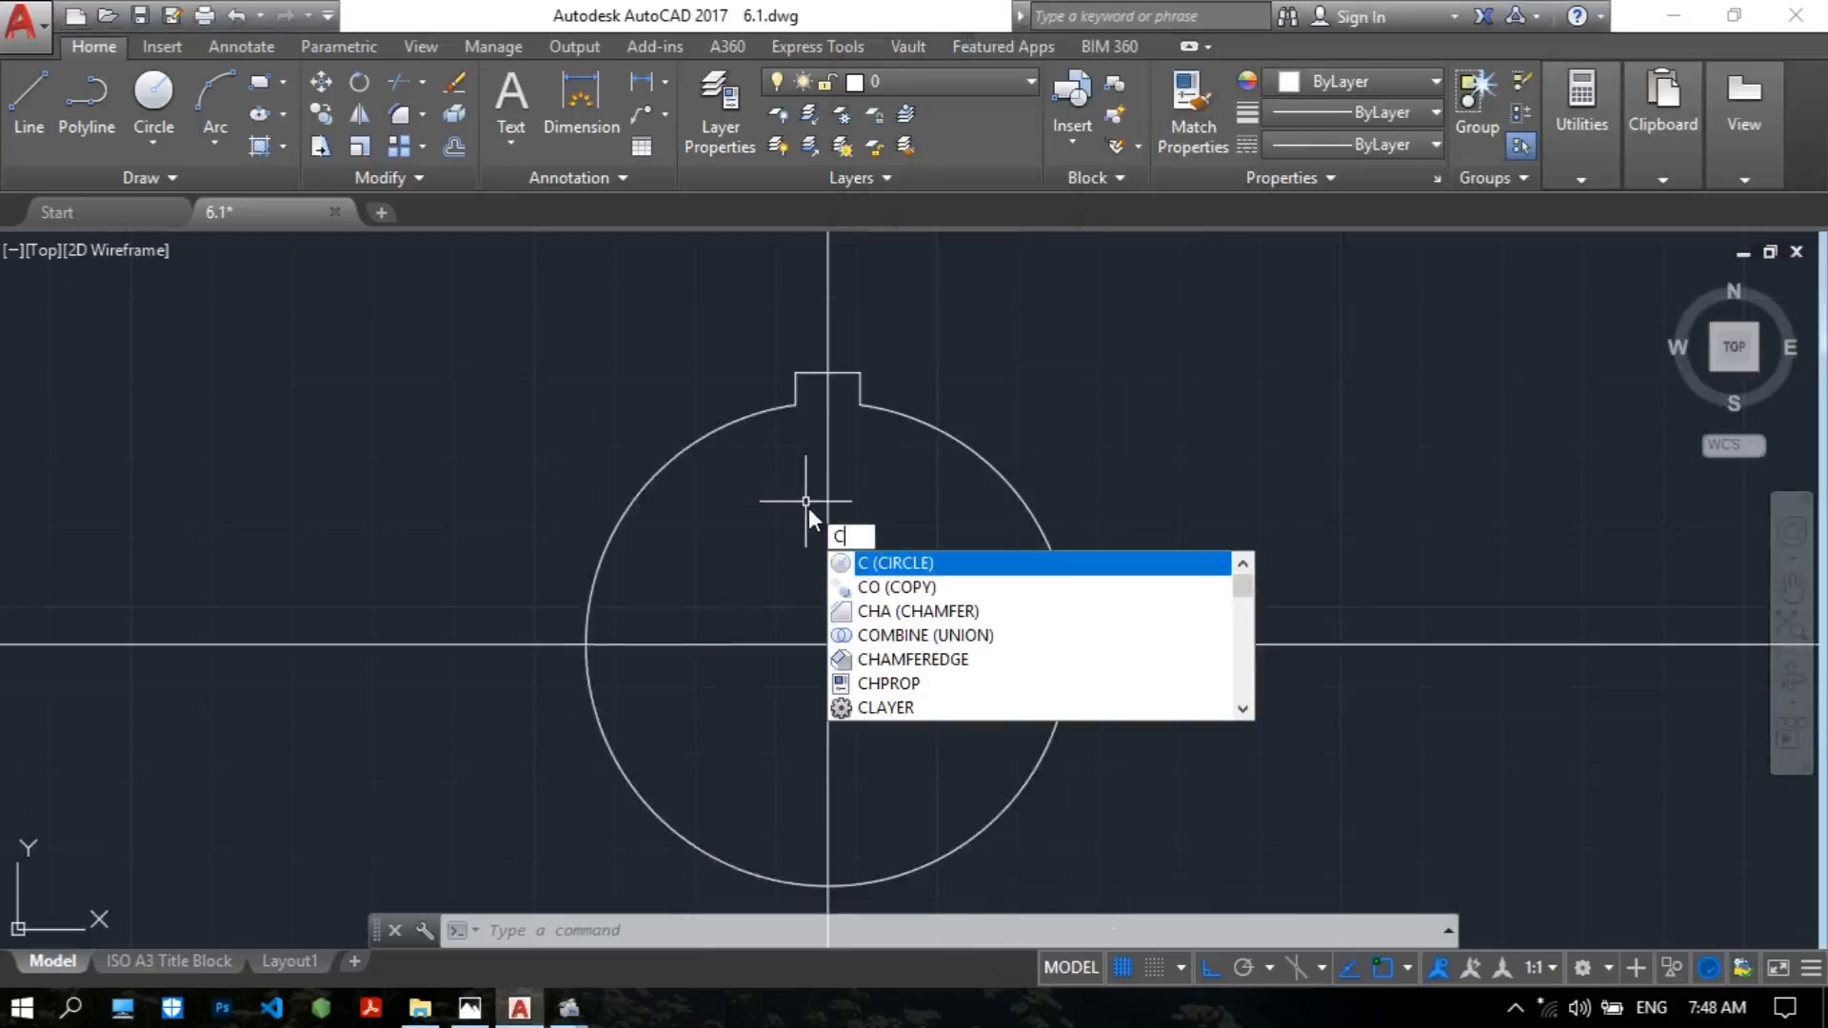
{"action": "key", "text": "Return"}
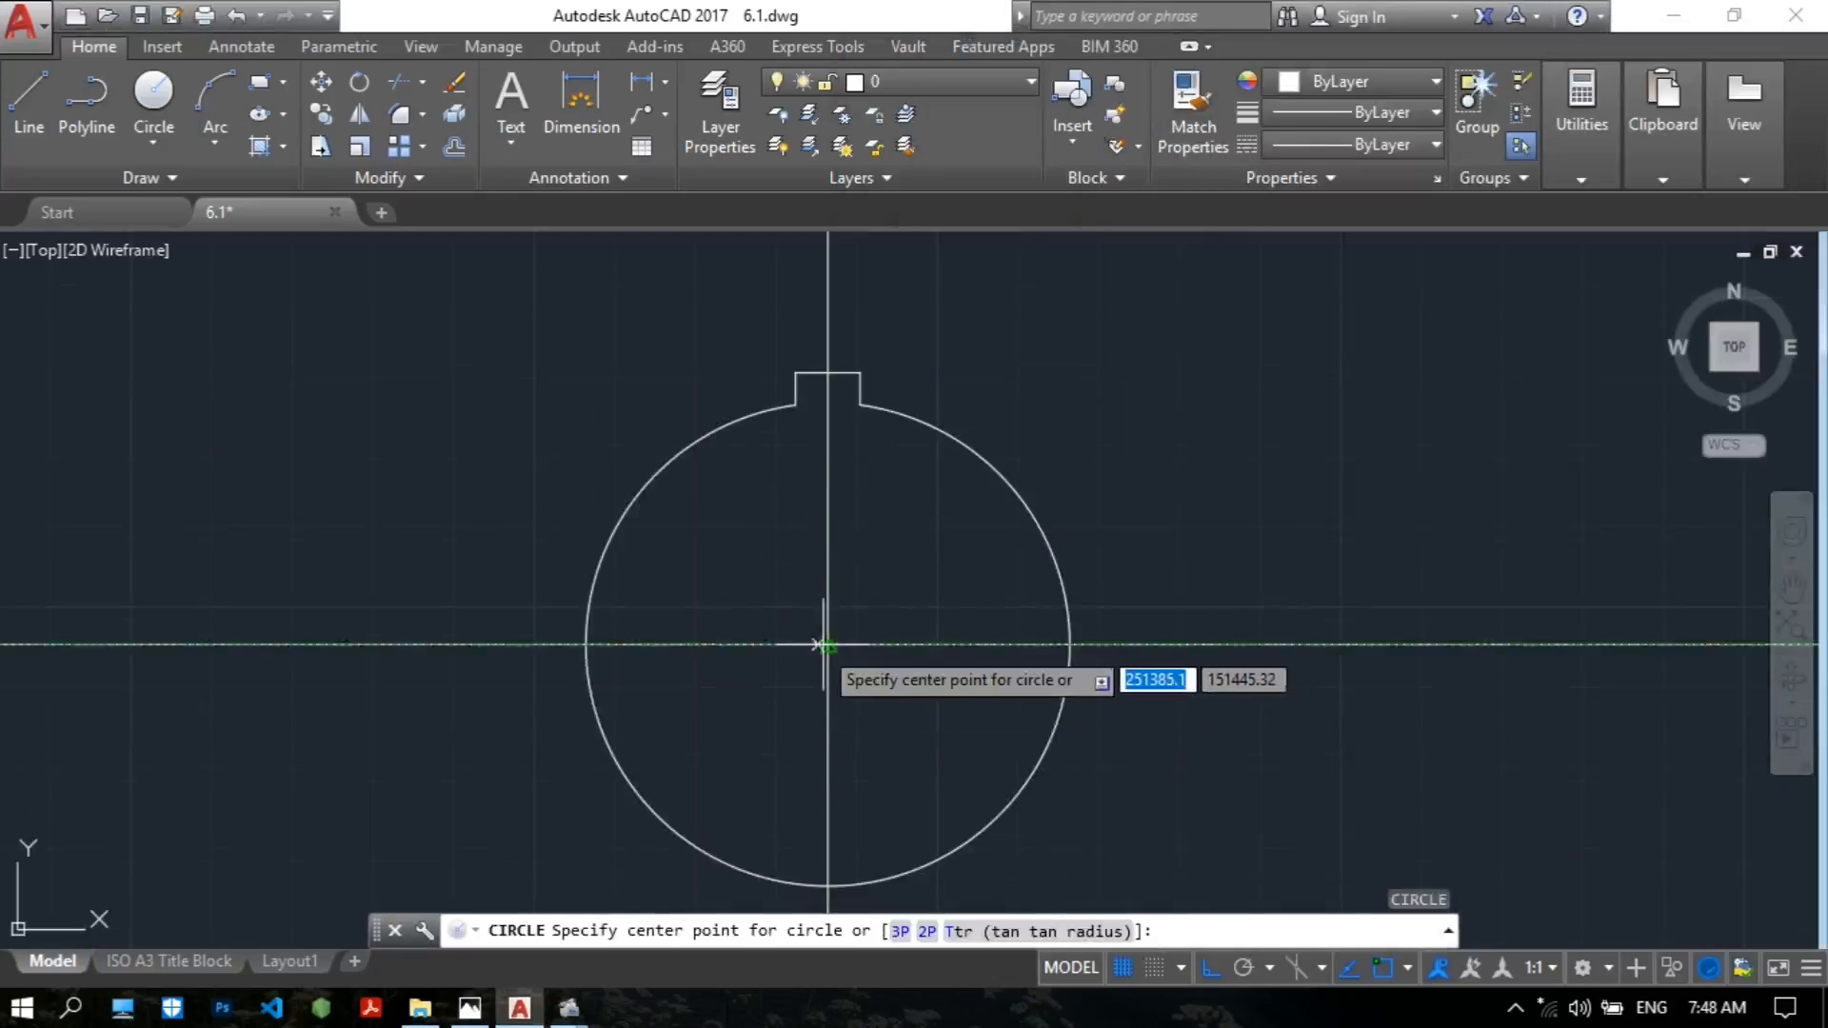
{"action": "left_click", "coordinate": [829, 645]}
{"action": "type", "text": "d"}
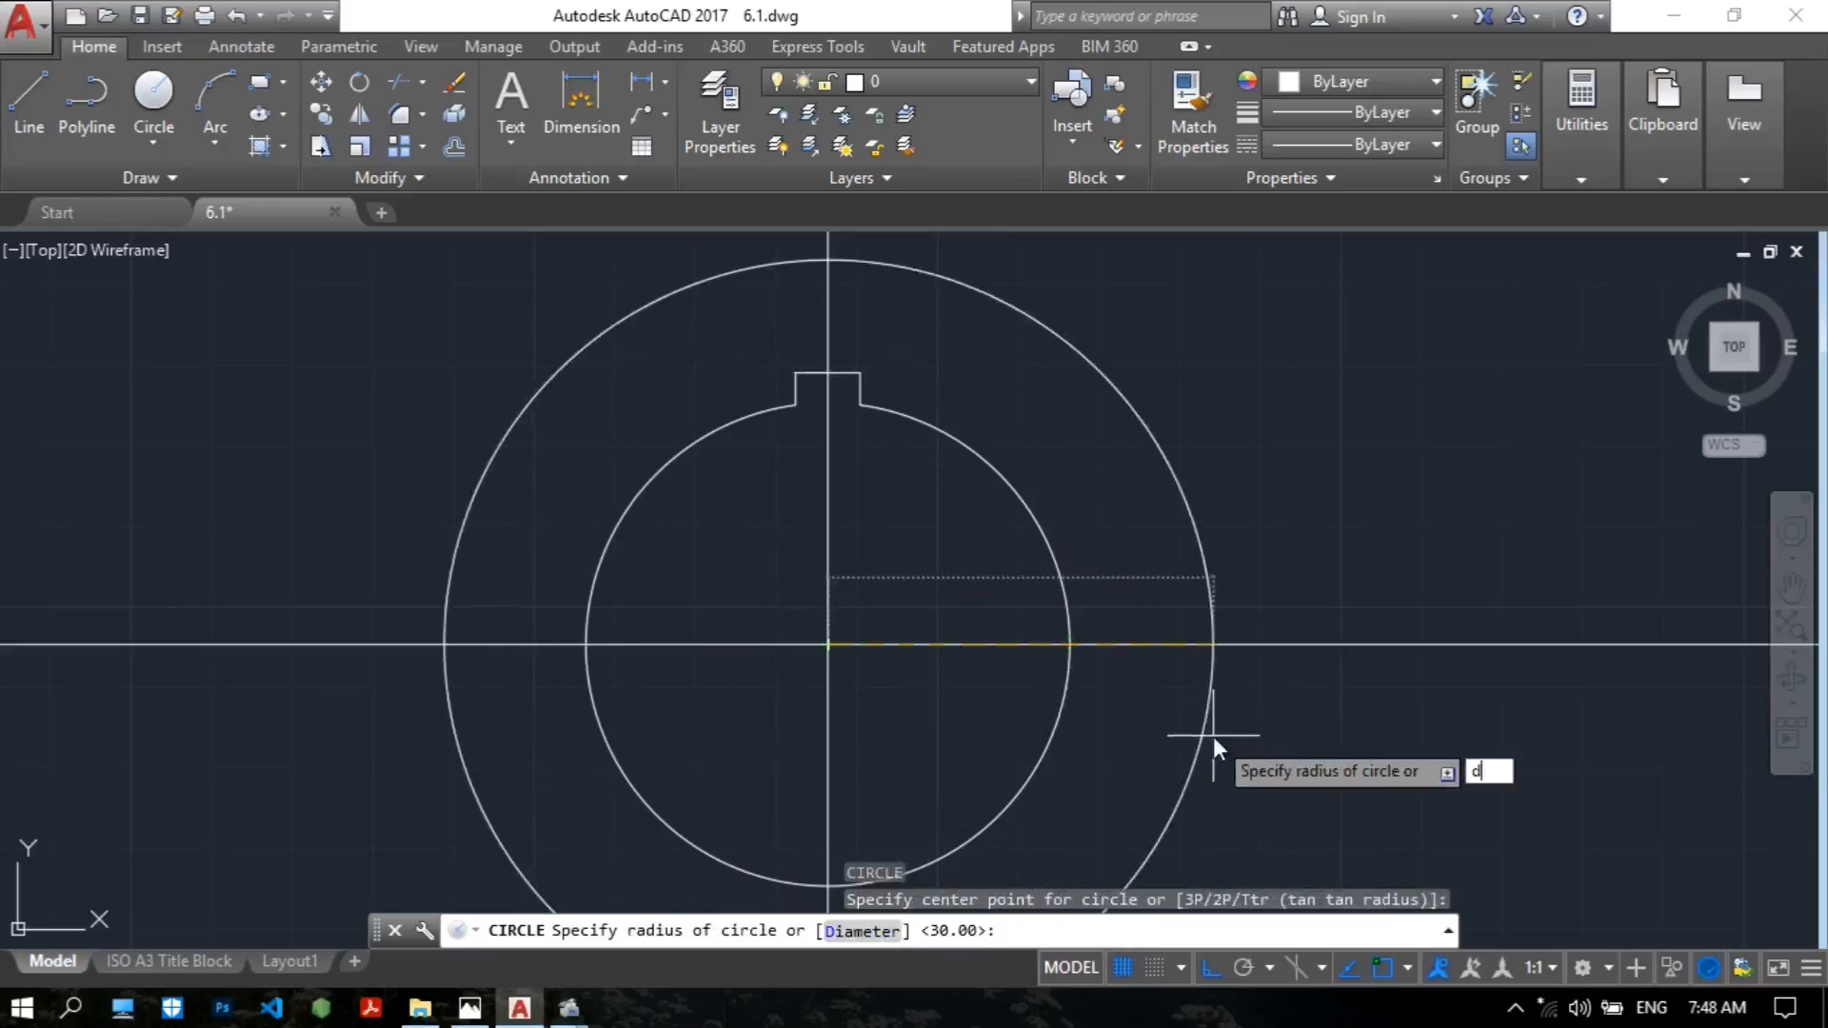
{"action": "key", "text": "Return"}
{"action": "type", "text": "90"}
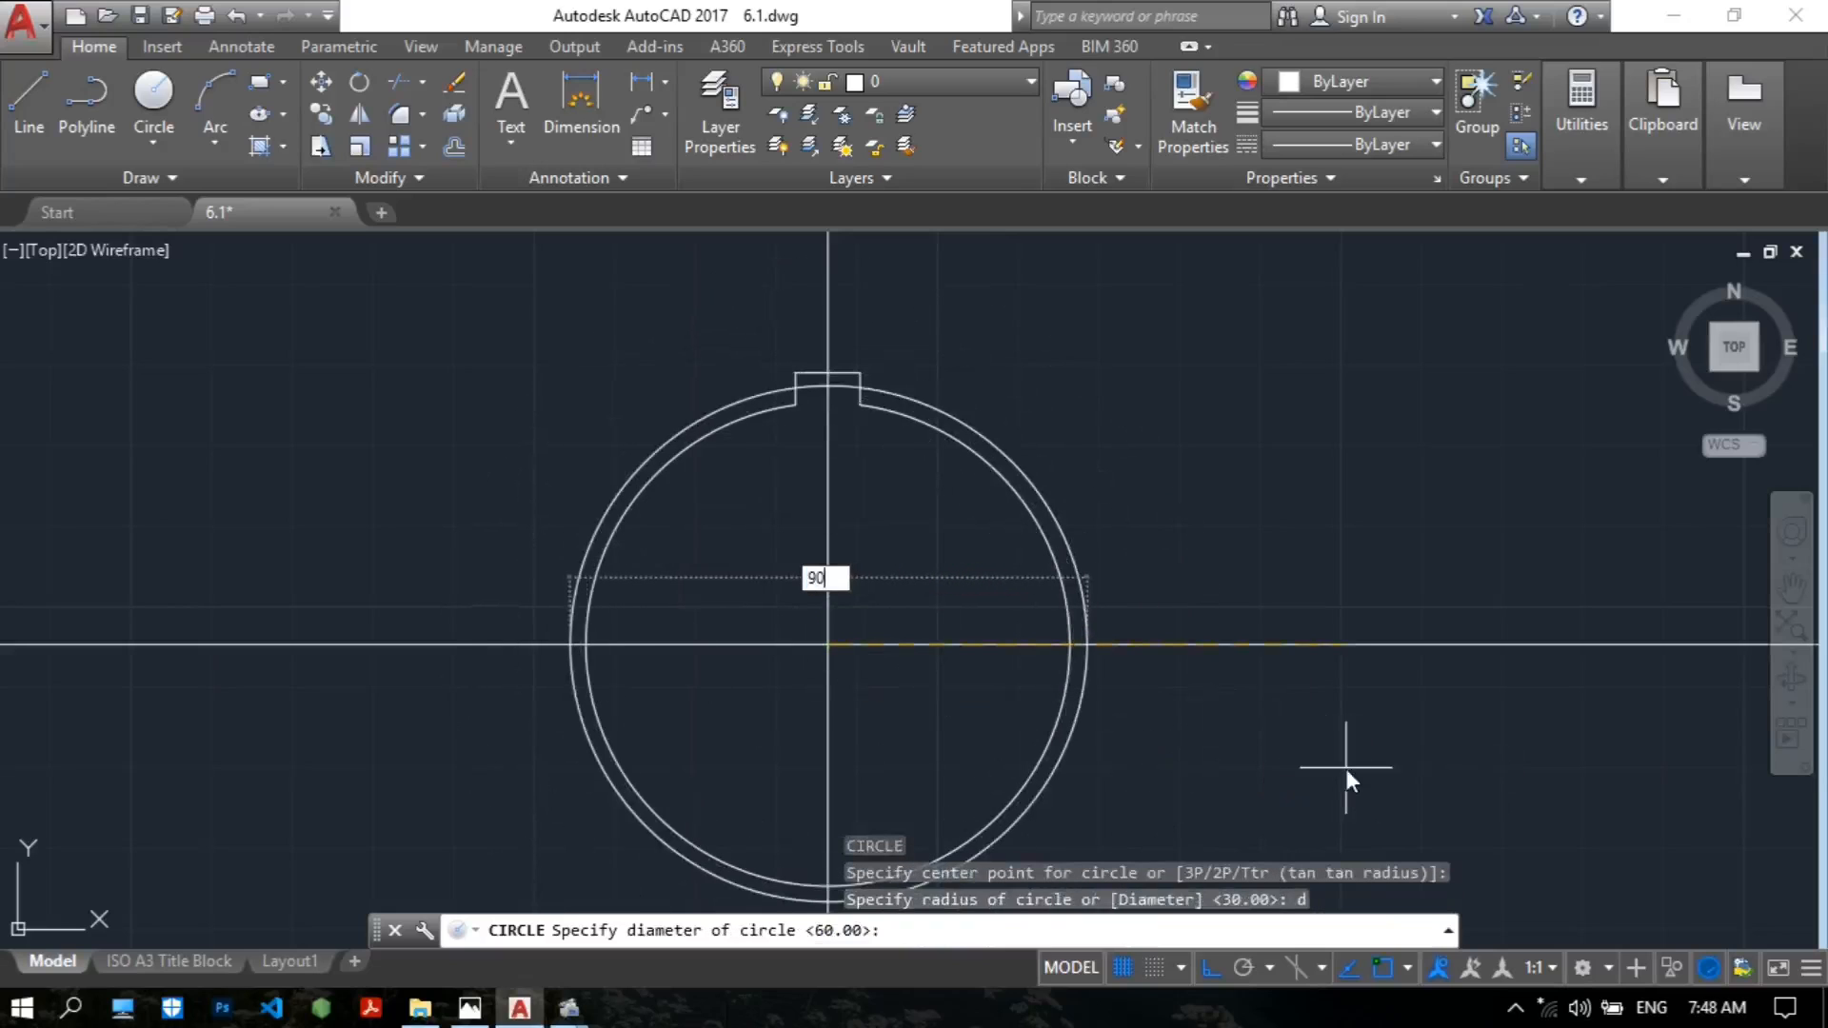
{"action": "key", "text": "Return"}
{"action": "middle_click_drag", "start_coordinate": [1019, 544], "coordinate": [1114, 472]}
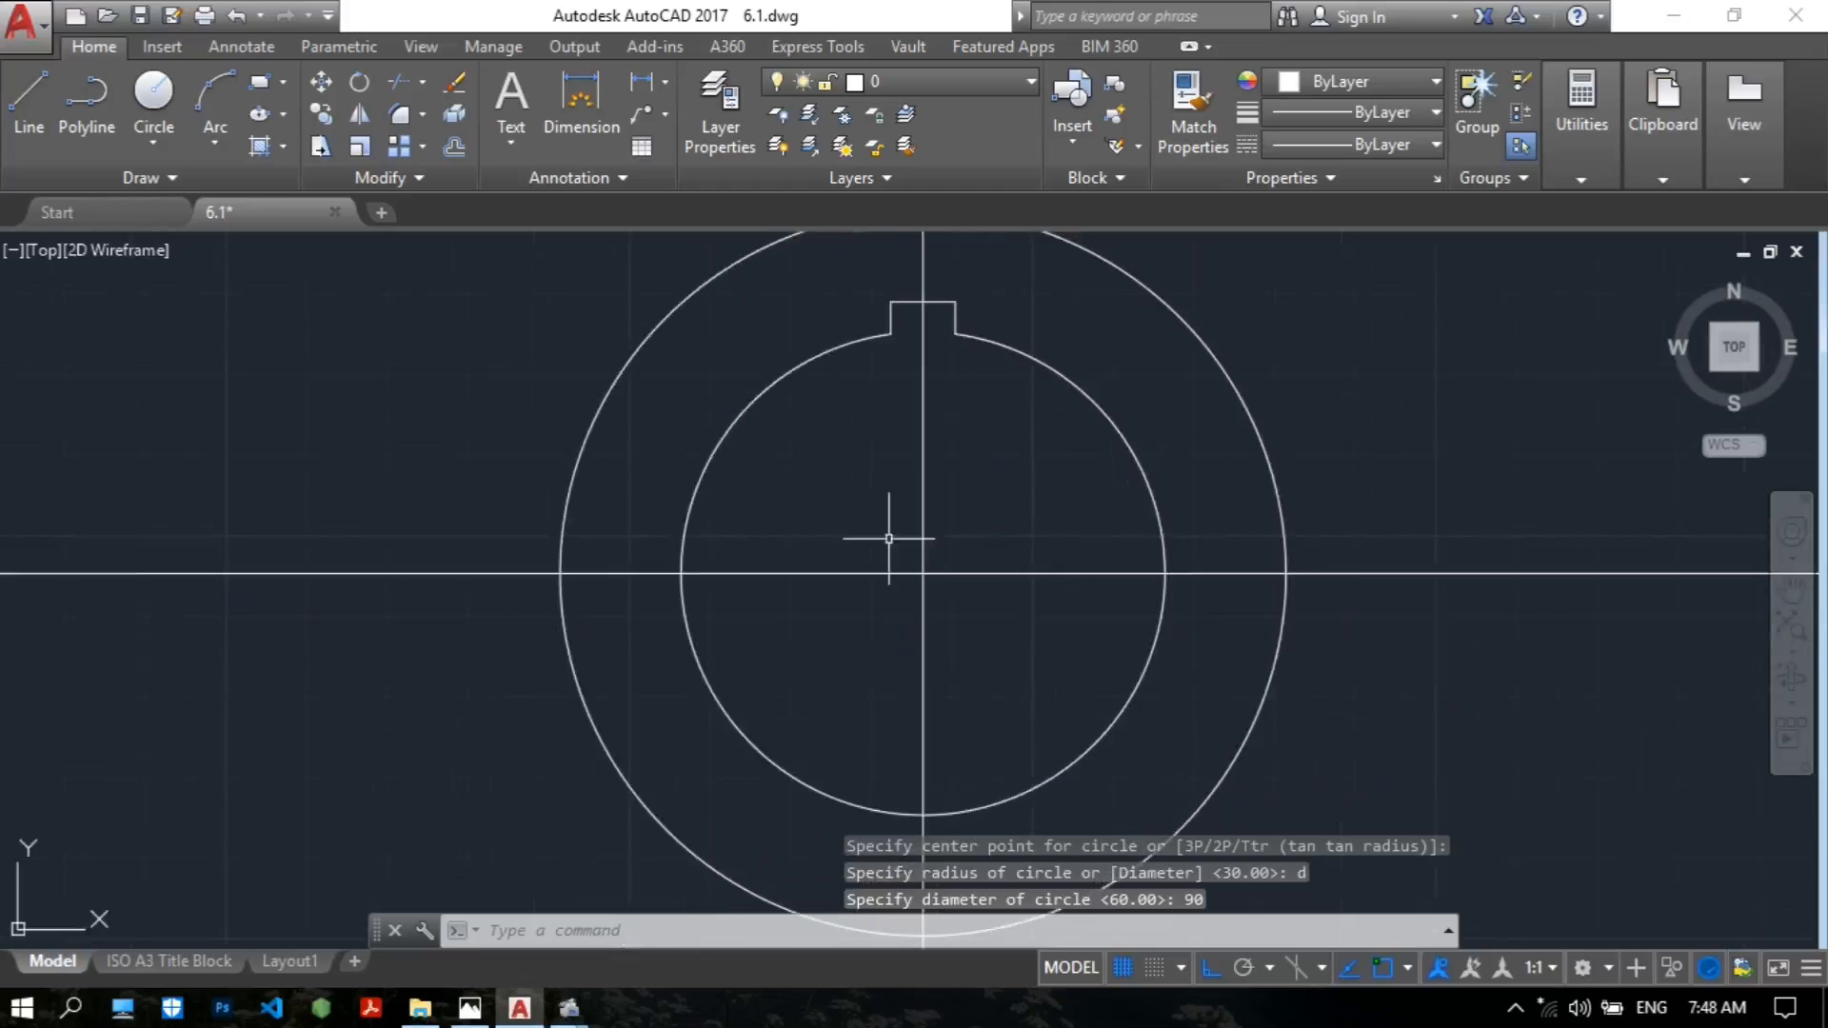
Check the R5 holes in the reference image and draw a circle of radius 5 where the PCD circle meets the upper vertical centerline.
{"action": "left_click", "coordinate": [470, 1007]}
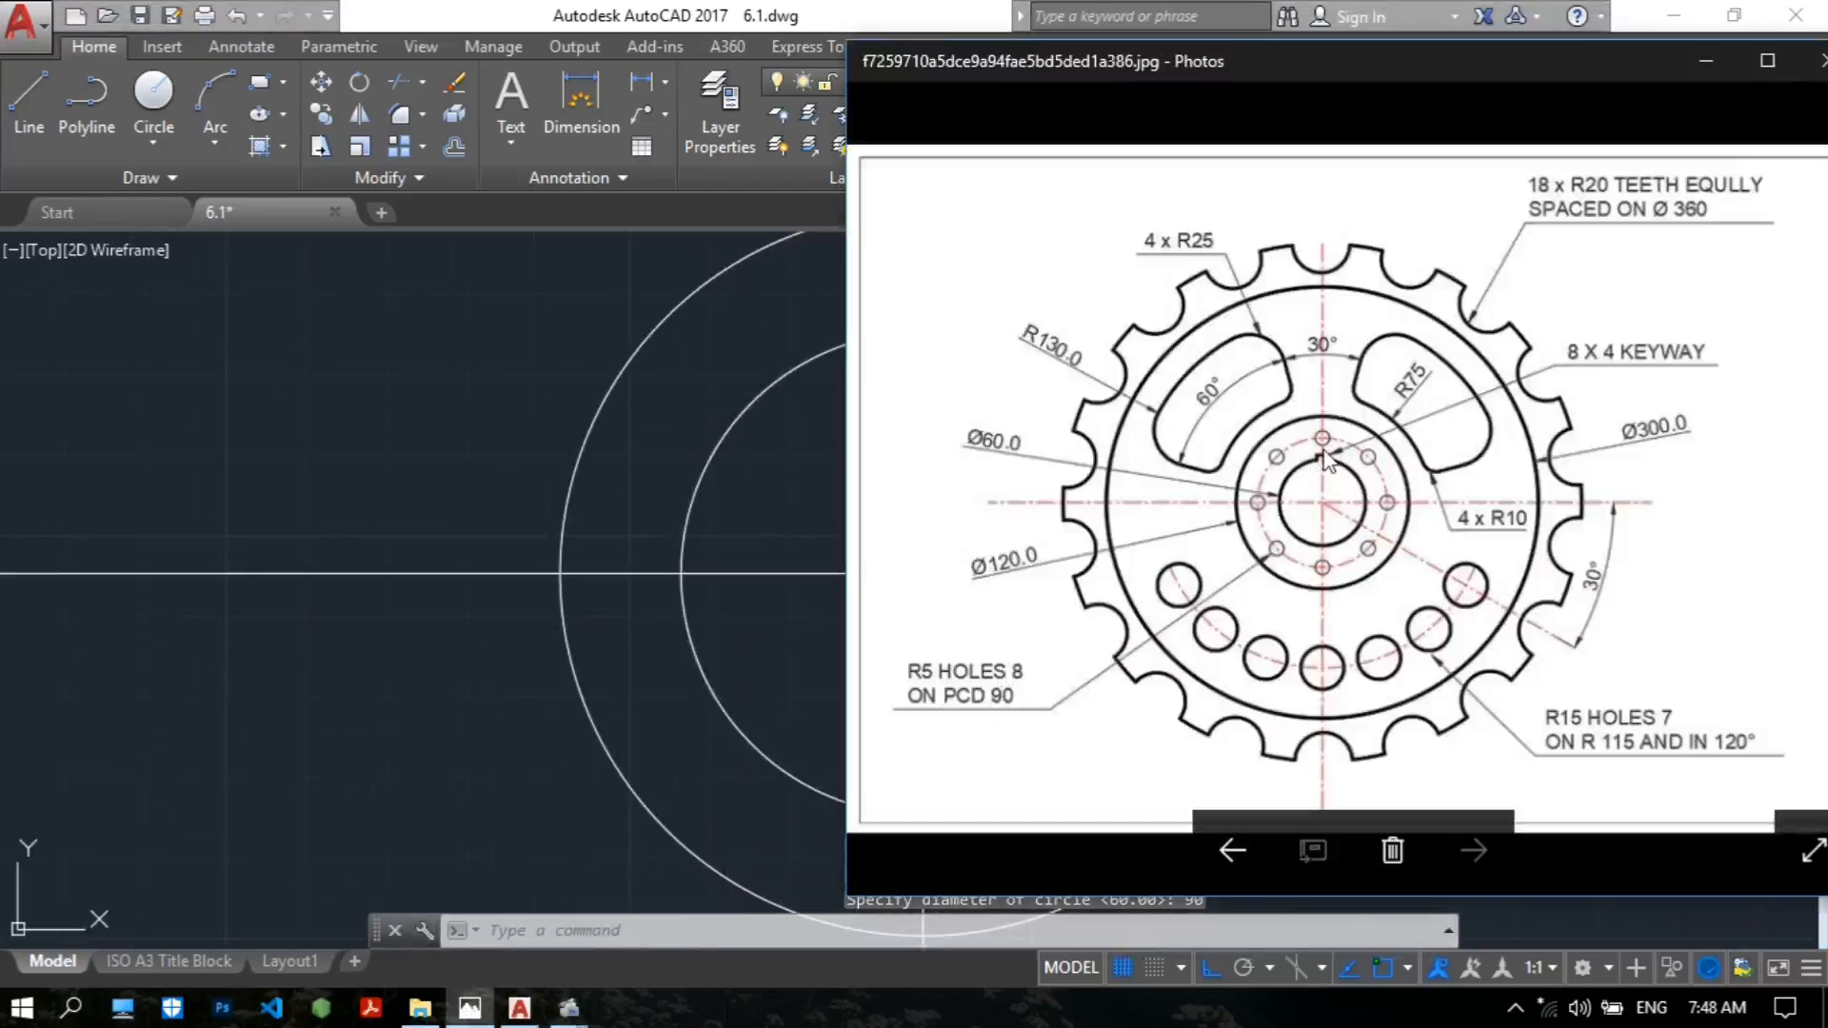
{"action": "left_click", "coordinate": [602, 367]}
{"action": "scroll", "coordinate": [826, 341], "scroll_direction": "up", "scroll_amount": 2}
{"action": "middle_click_drag", "start_coordinate": [852, 267], "coordinate": [789, 492]}
{"action": "type", "text": "c"}
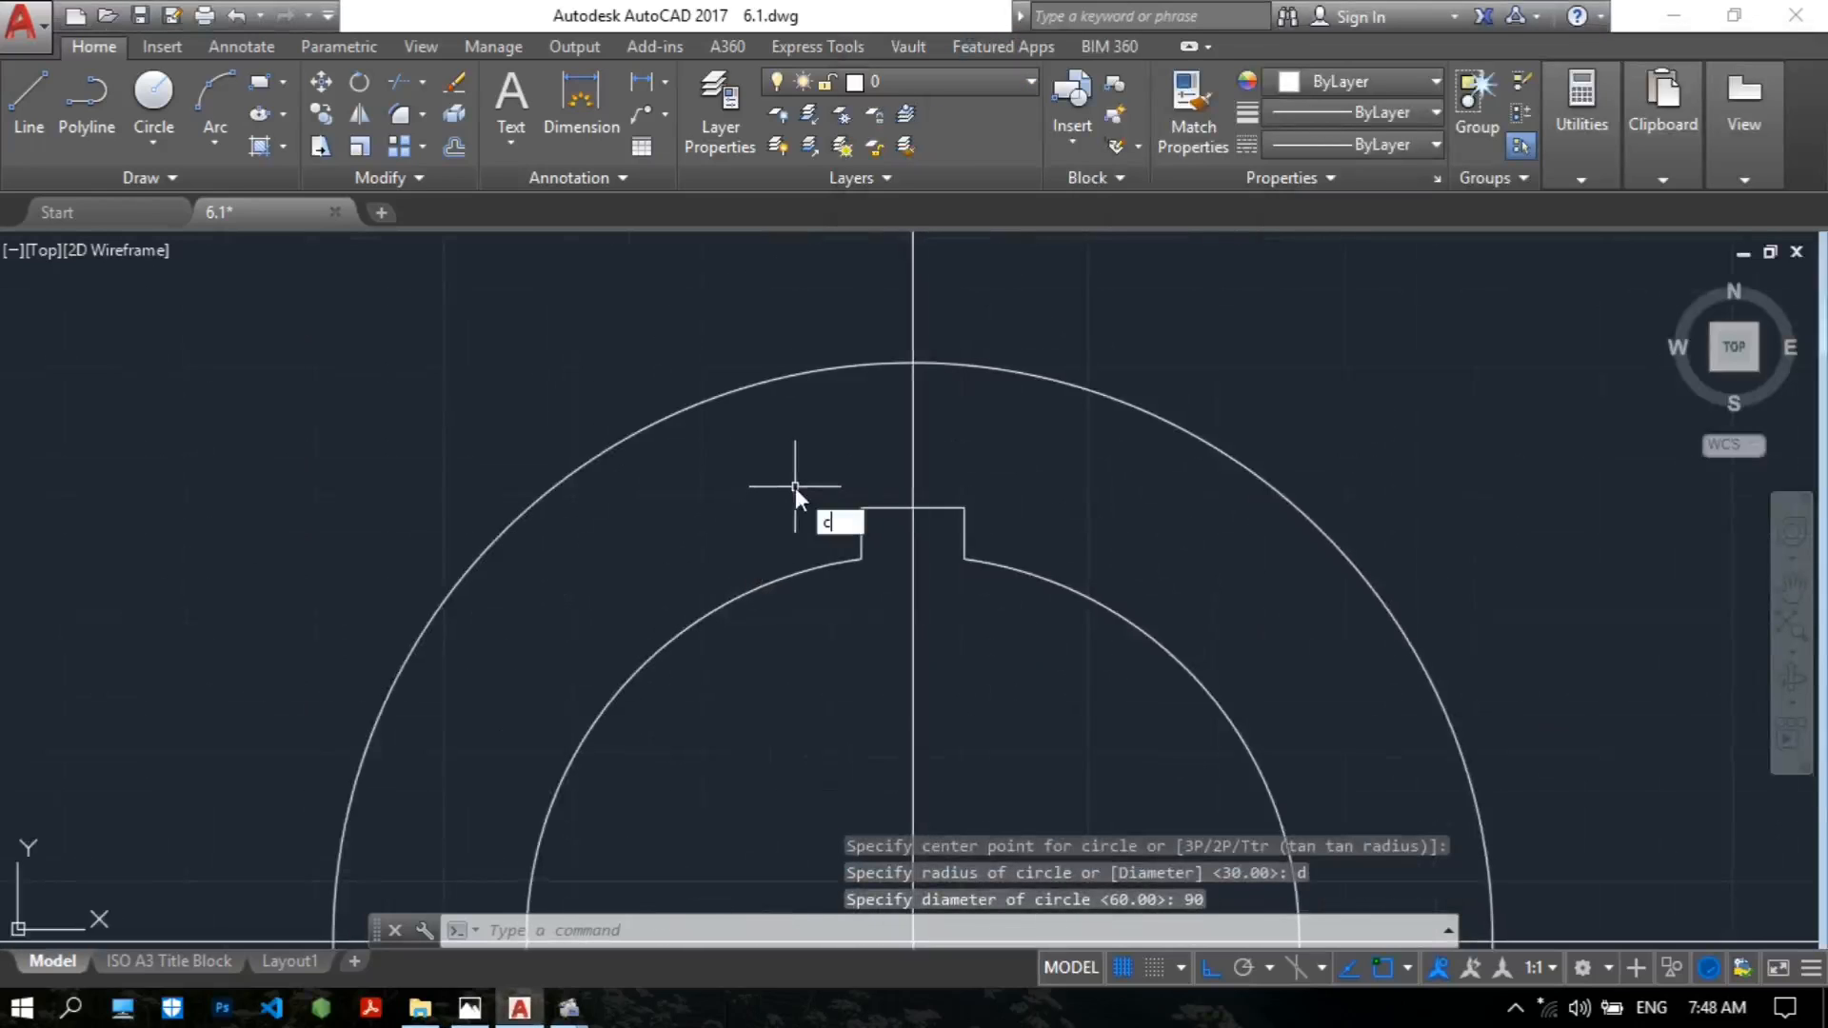
{"action": "key", "text": "Return"}
{"action": "key", "text": "Return"}
{"action": "scroll", "coordinate": [901, 335], "scroll_direction": "up", "scroll_amount": 4}
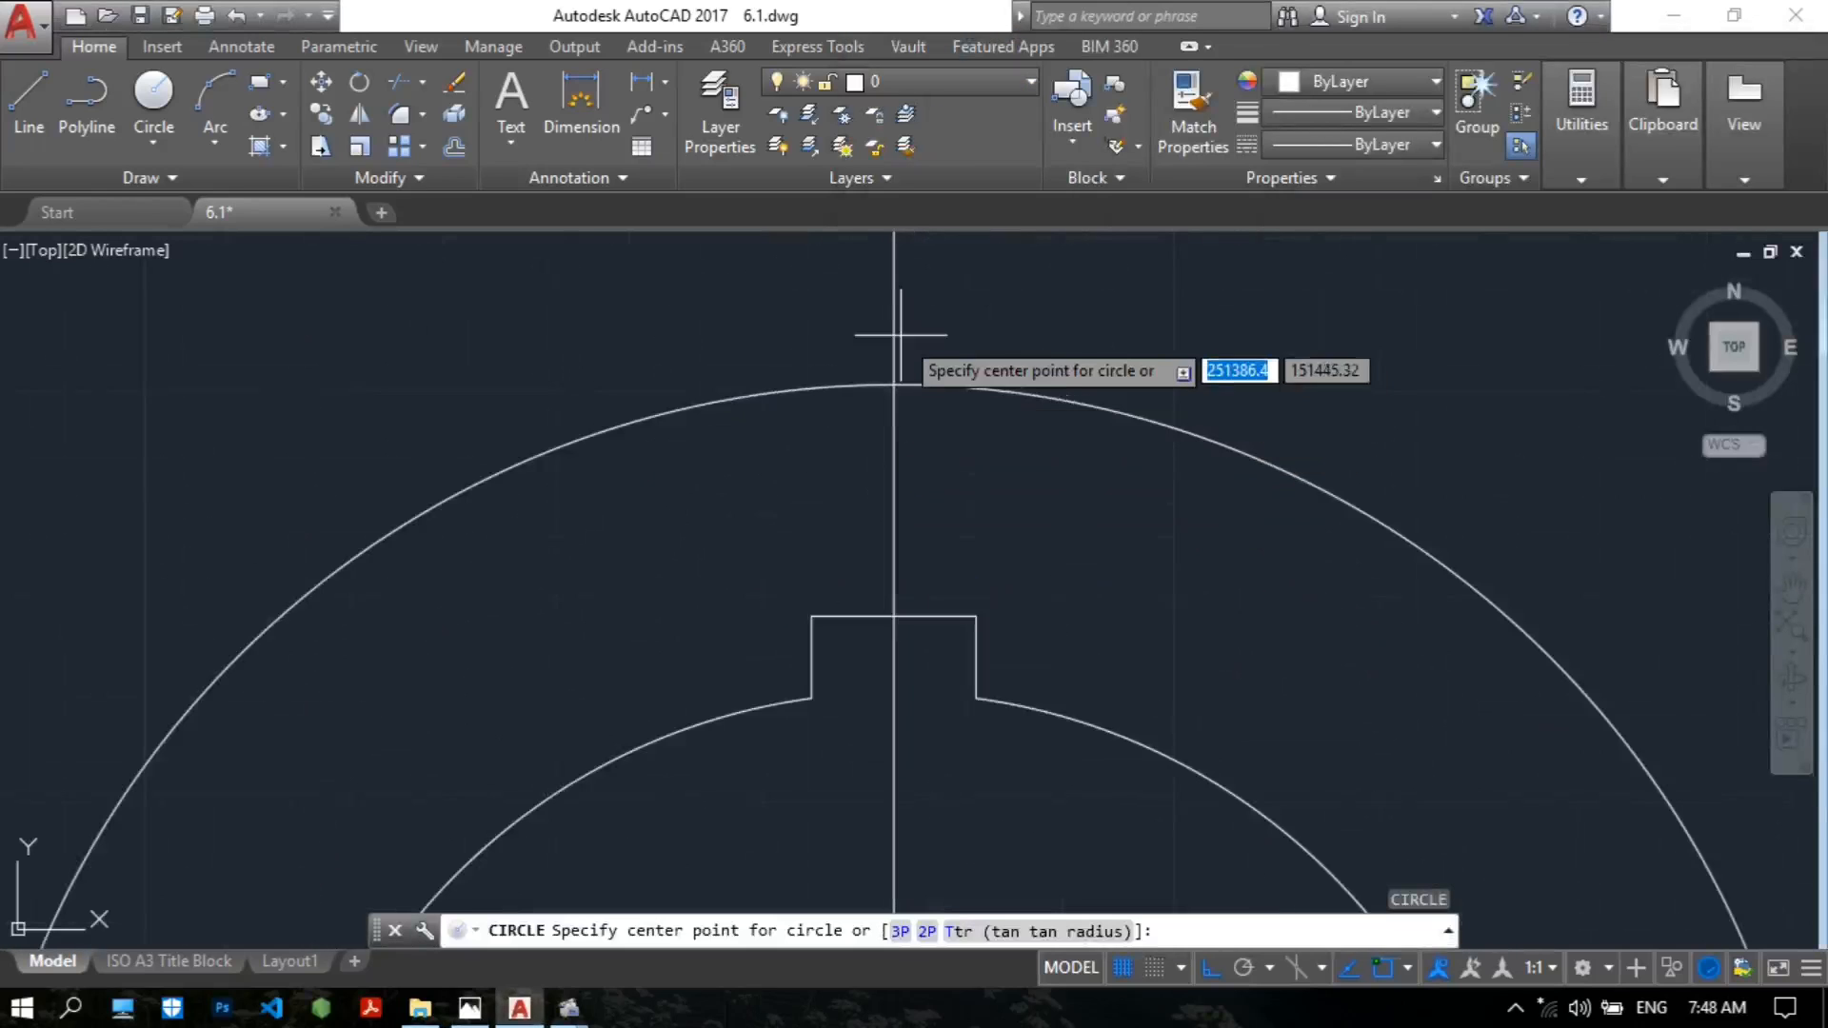
{"action": "left_click", "coordinate": [887, 414]}
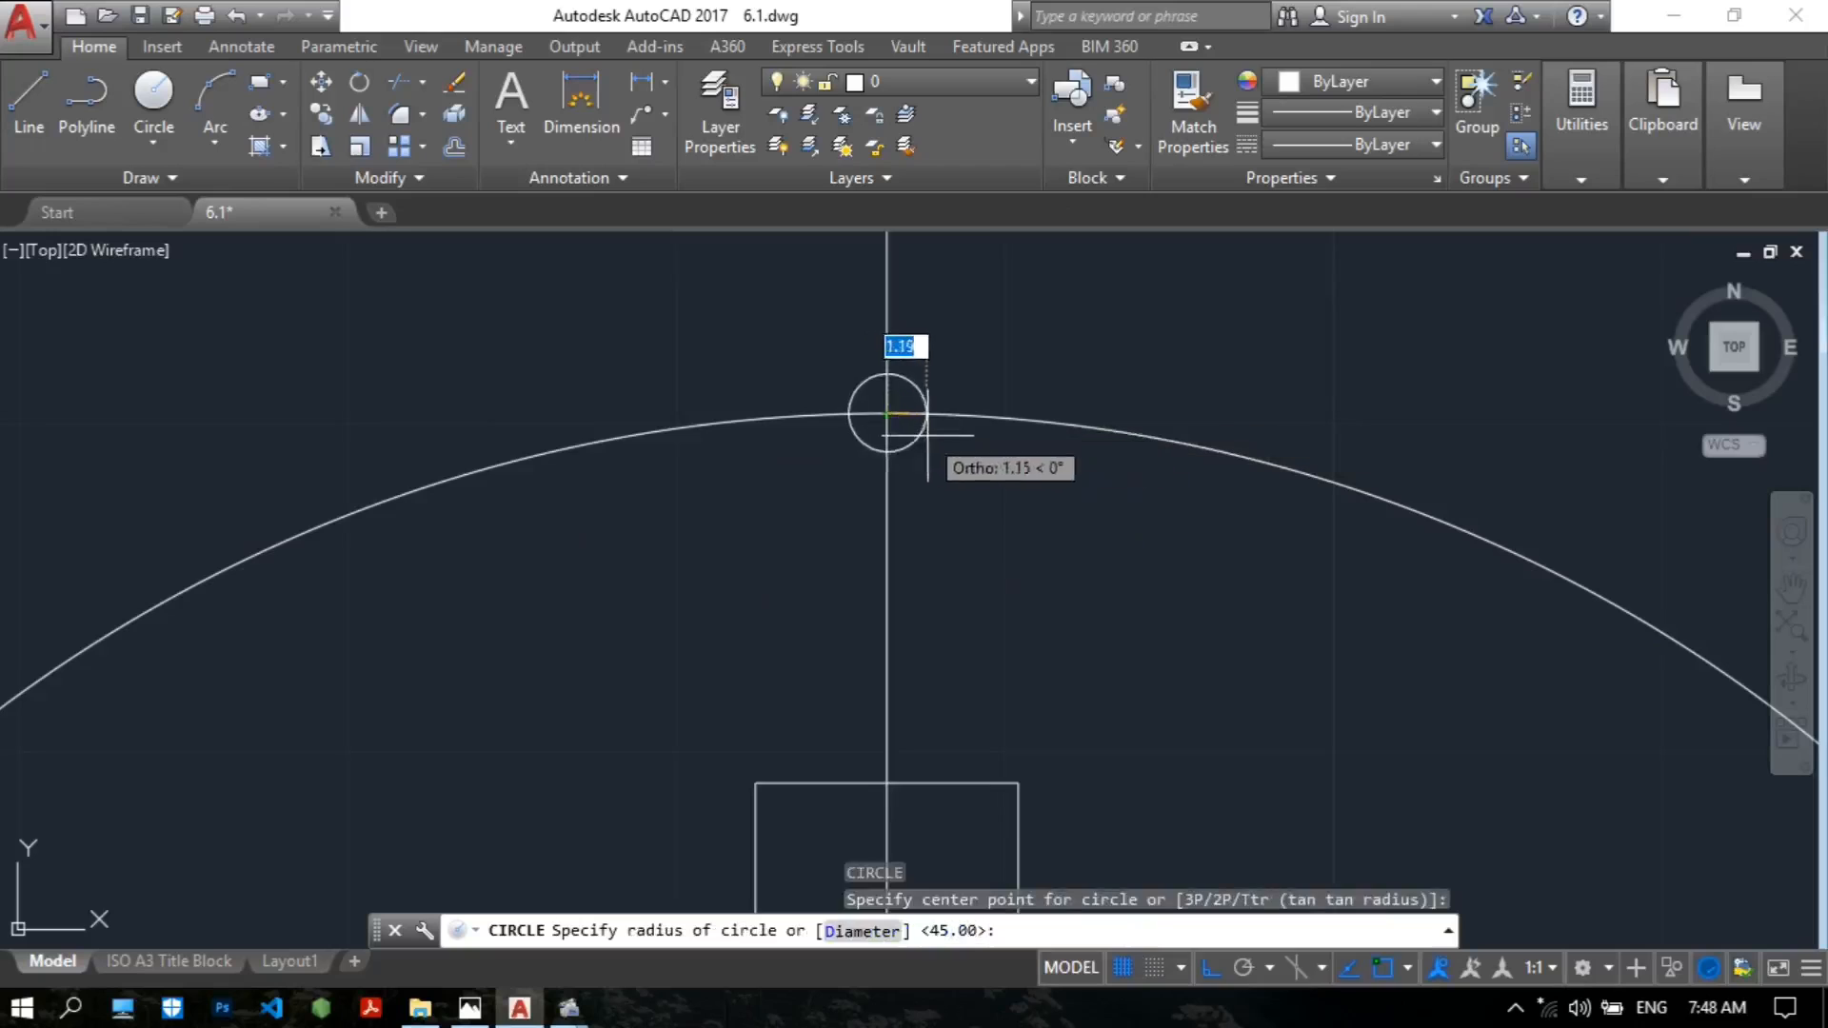
{"action": "type", "text": "5"}
{"action": "key", "text": "Return"}
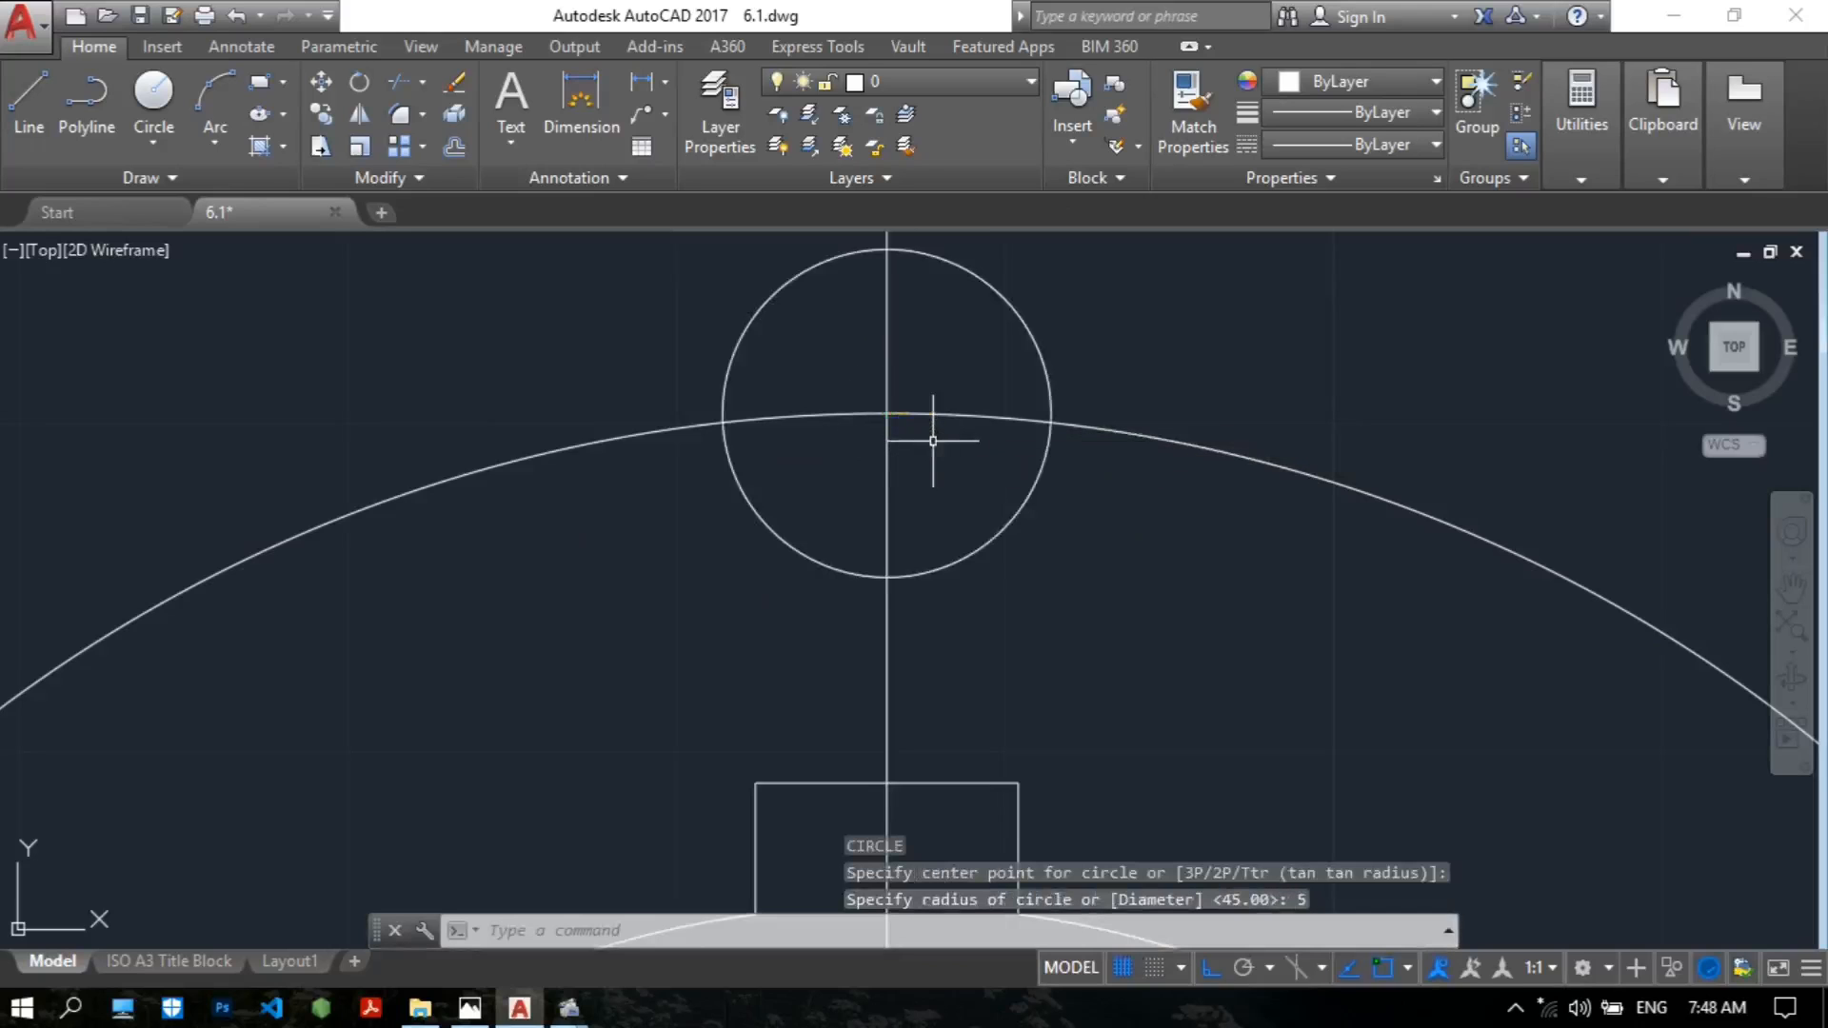
Create a polar array of the R5 circle around the bore's center.
{"action": "scroll", "coordinate": [933, 441], "scroll_direction": "down", "scroll_amount": 5}
{"action": "scroll", "coordinate": [1009, 448], "scroll_direction": "down", "scroll_amount": 5}
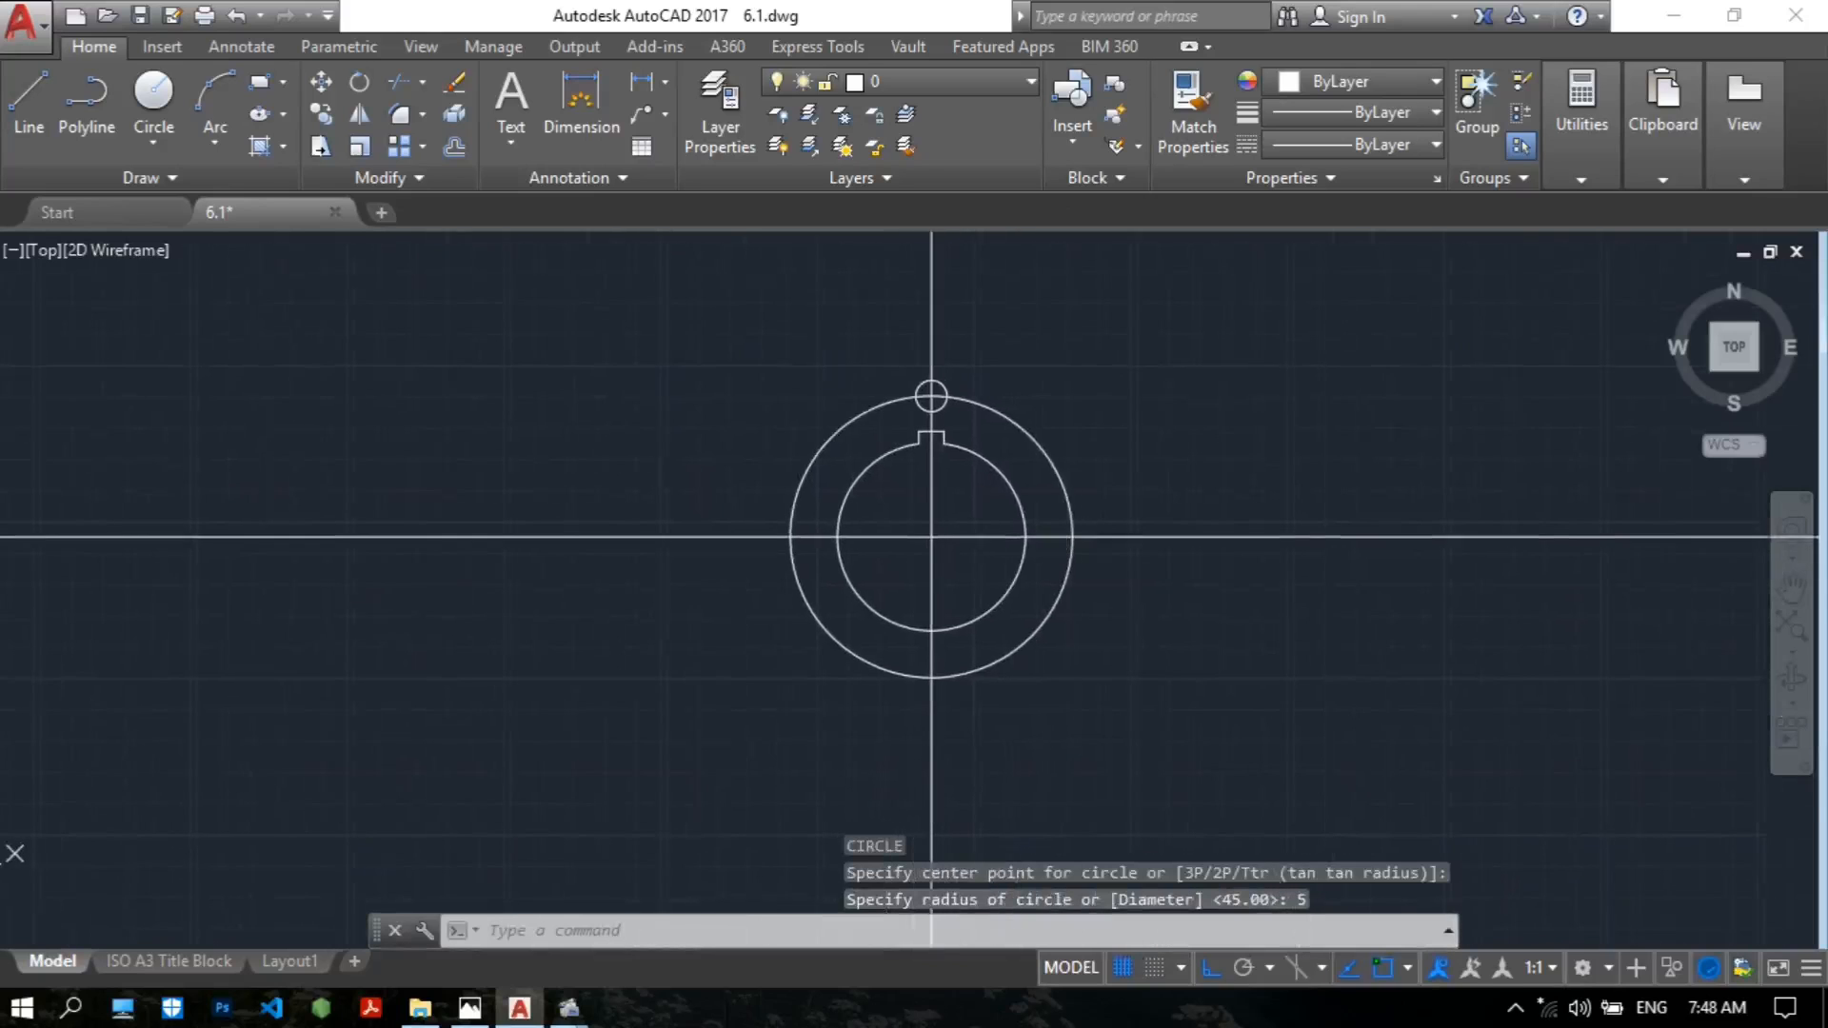
{"action": "scroll", "coordinate": [1196, 416], "scroll_direction": "up", "scroll_amount": 4}
{"action": "middle_click_drag", "start_coordinate": [1320, 427], "coordinate": [1257, 429]}
{"action": "scroll", "coordinate": [1092, 481], "scroll_direction": "down", "scroll_amount": 2}
{"action": "middle_click_drag", "start_coordinate": [1051, 498], "coordinate": [1140, 437]}
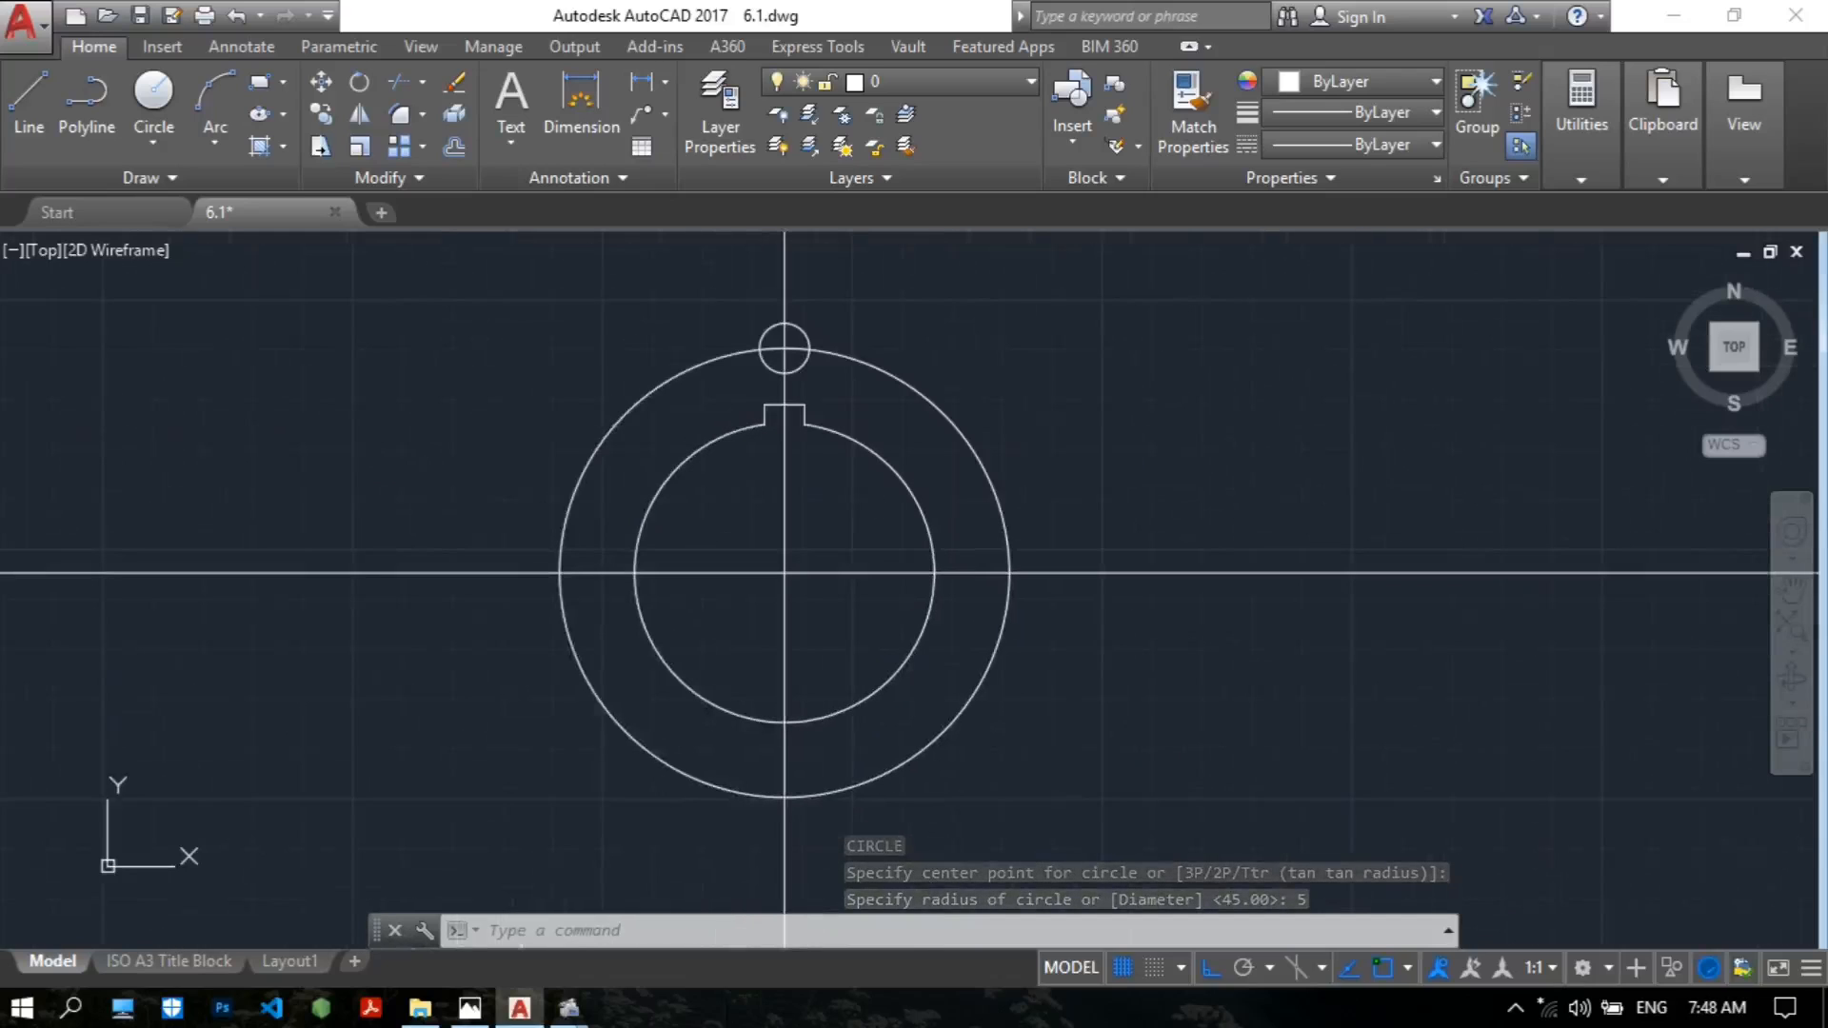
{"action": "type", "text": "A"}
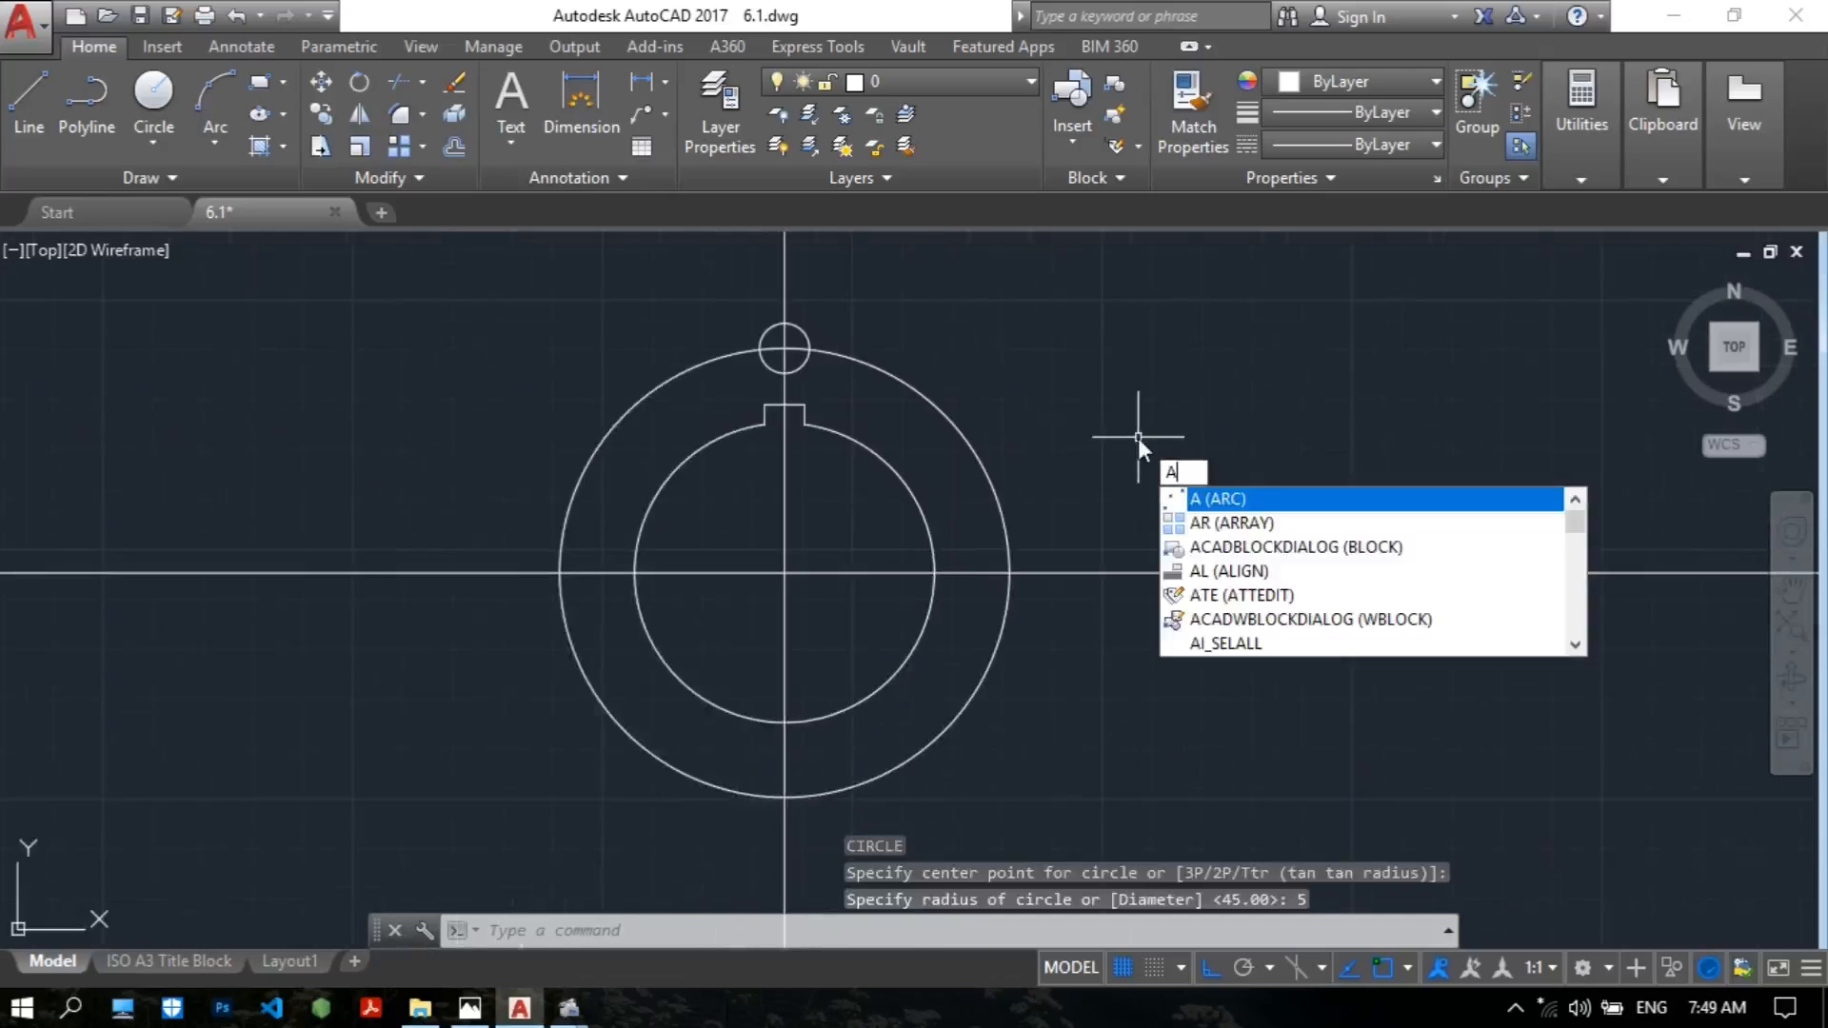
{"action": "type", "text": "RRAr"}
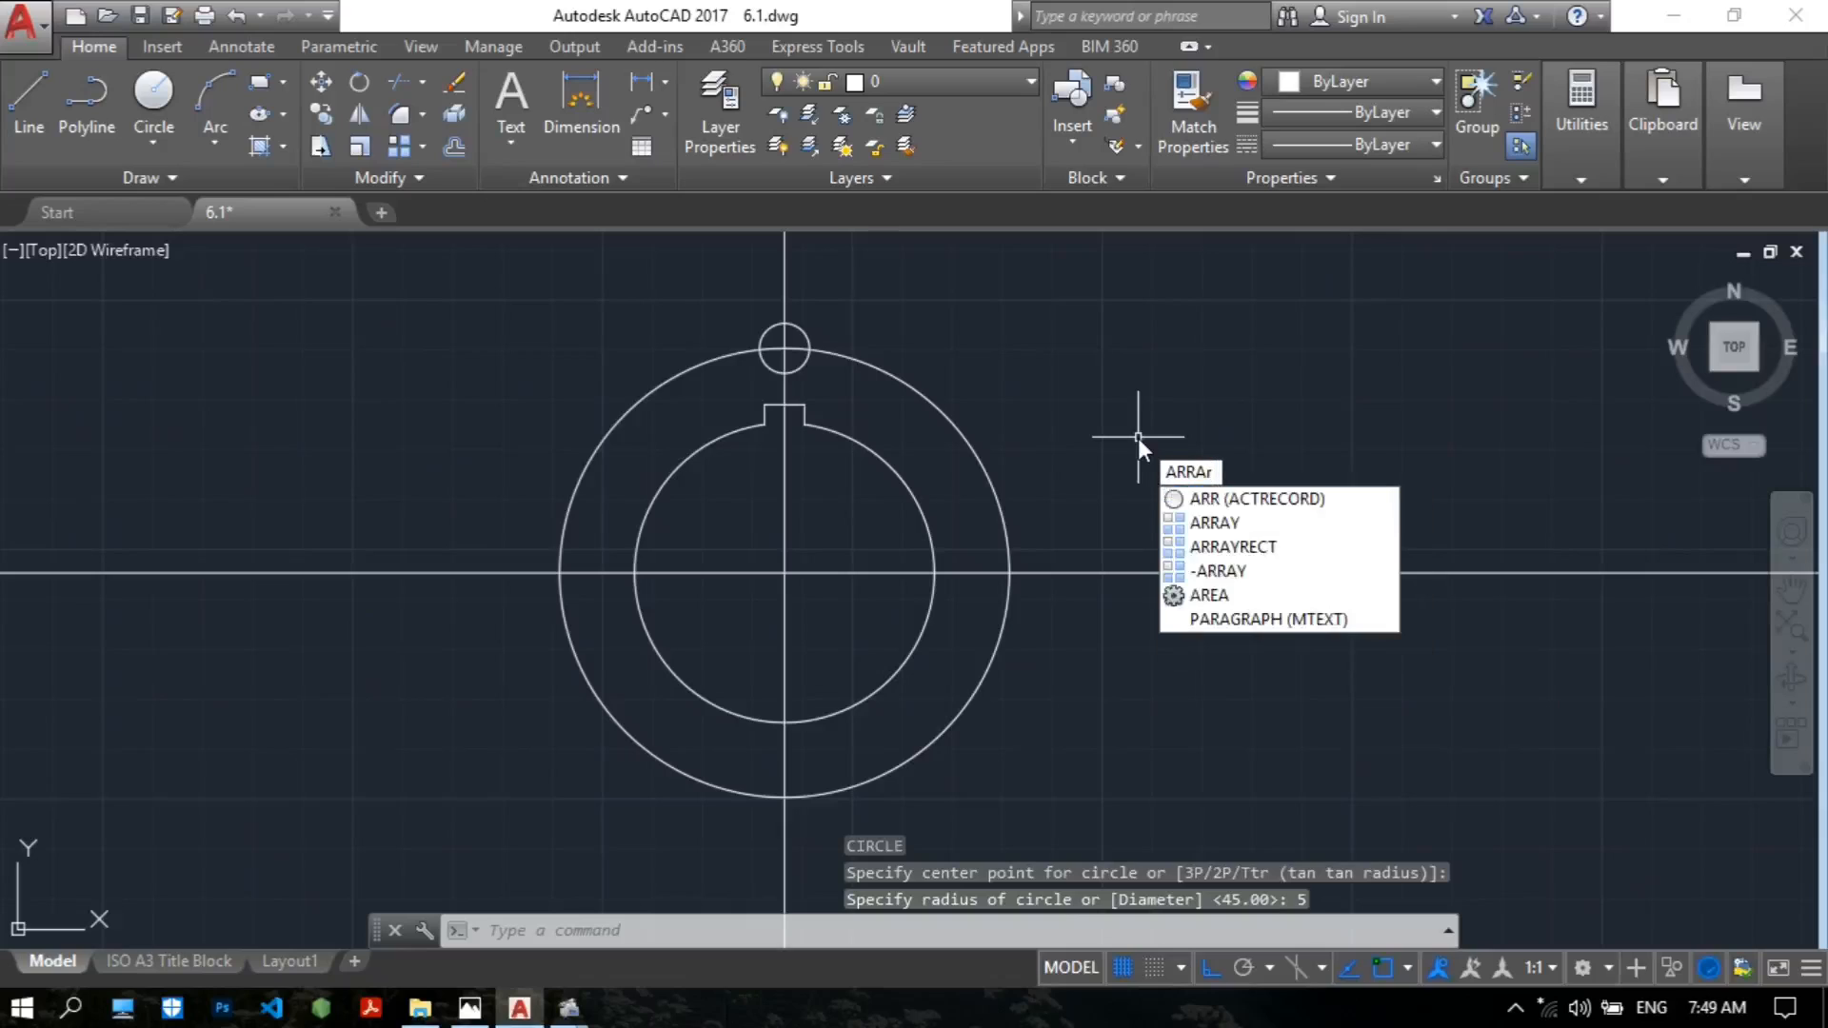
{"action": "key", "text": "Down"}
{"action": "key", "text": "Return"}
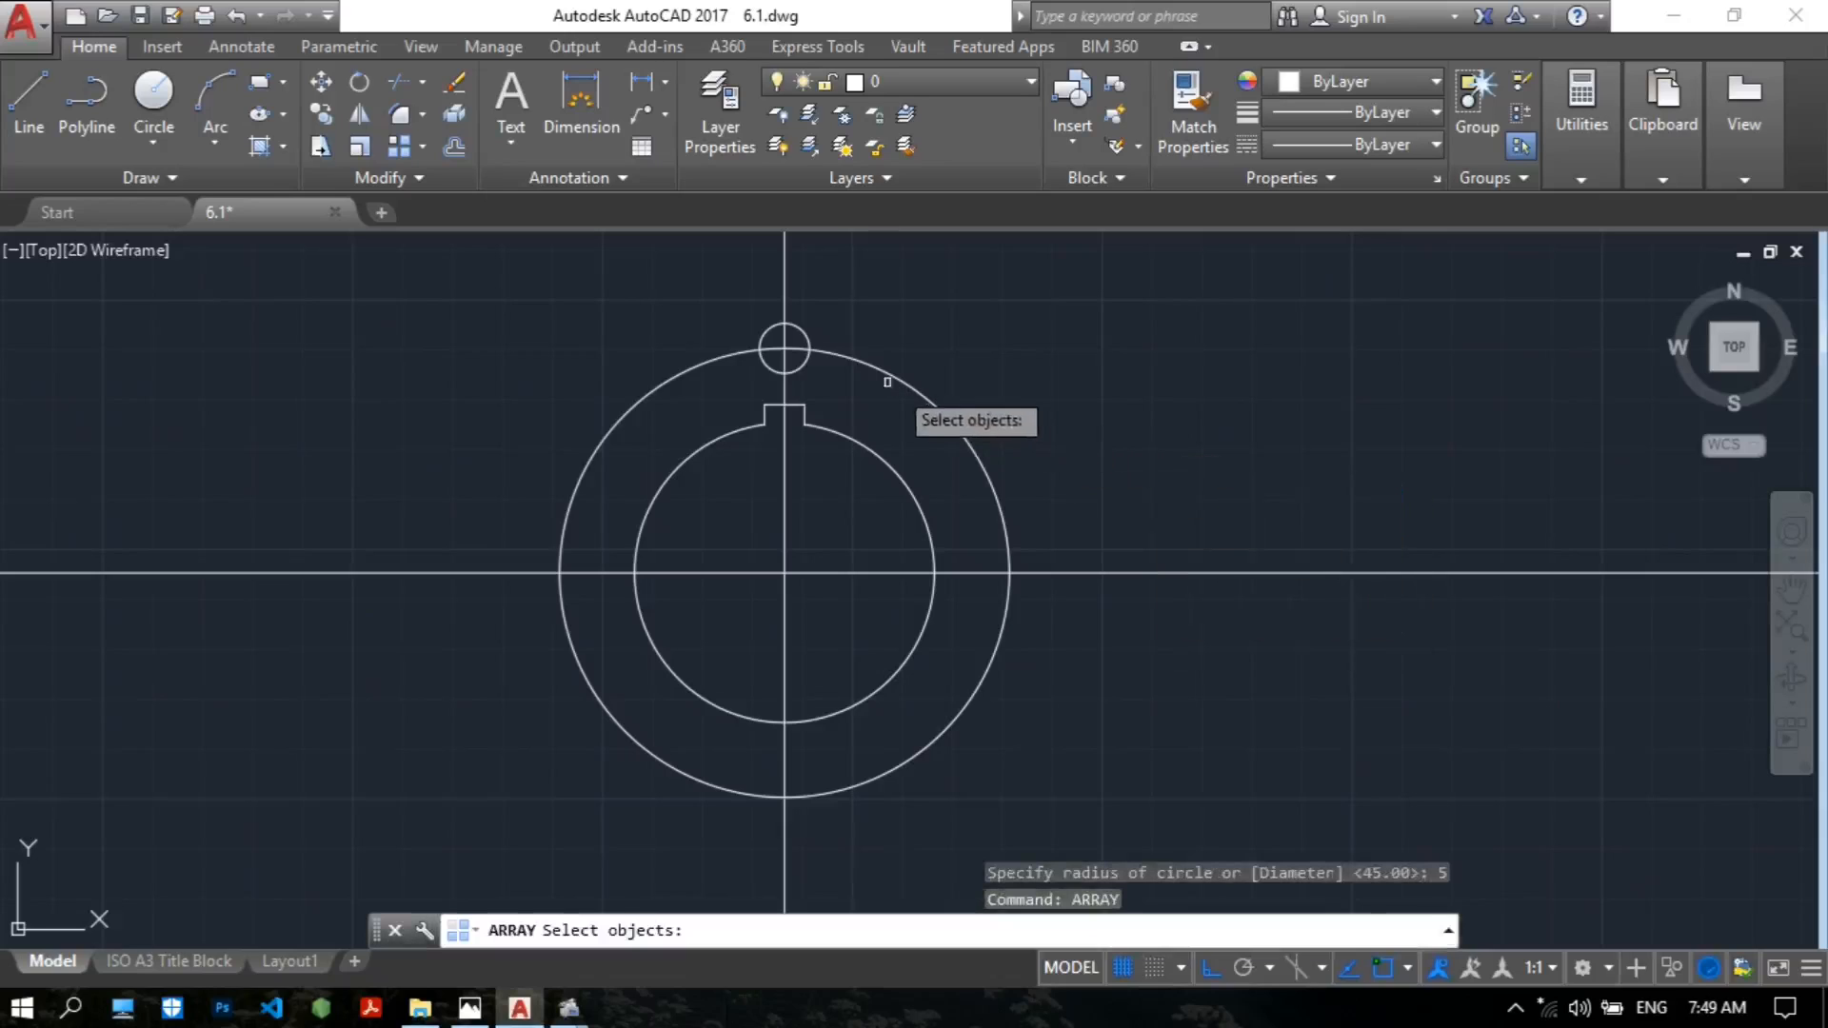
{"action": "left_click", "coordinate": [798, 368]}
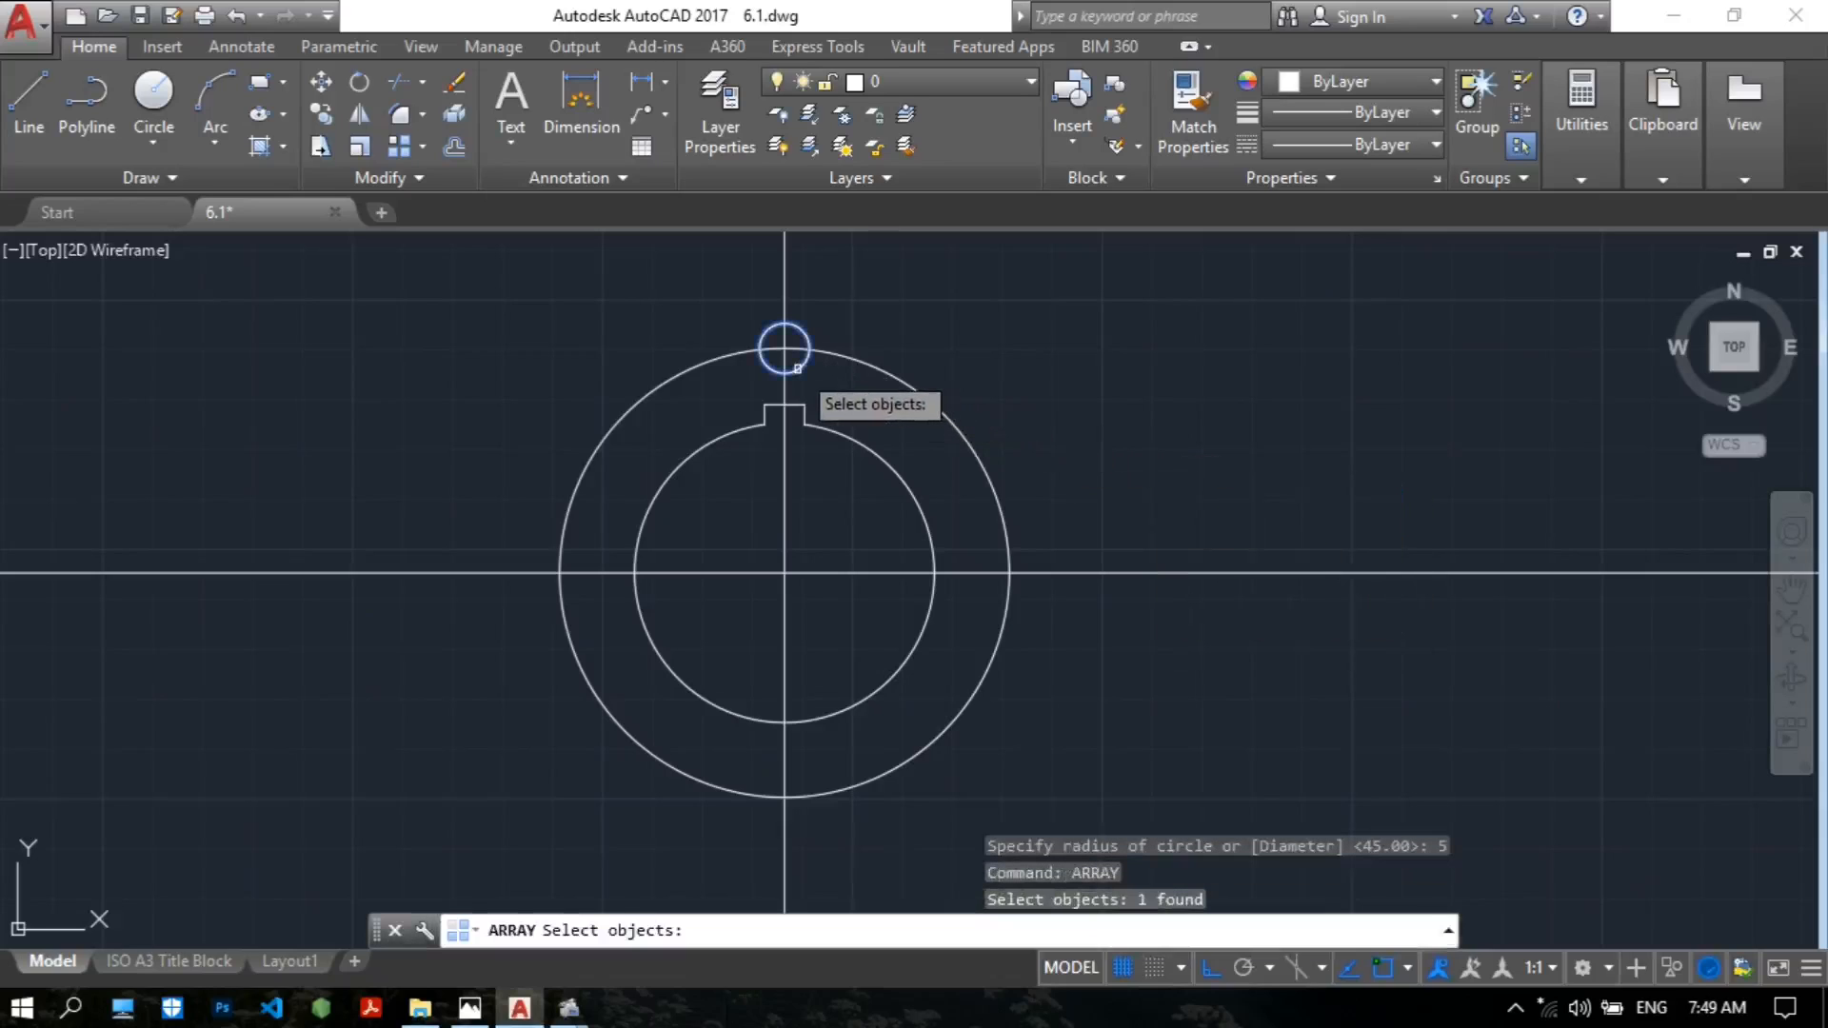
{"action": "key", "text": "Return"}
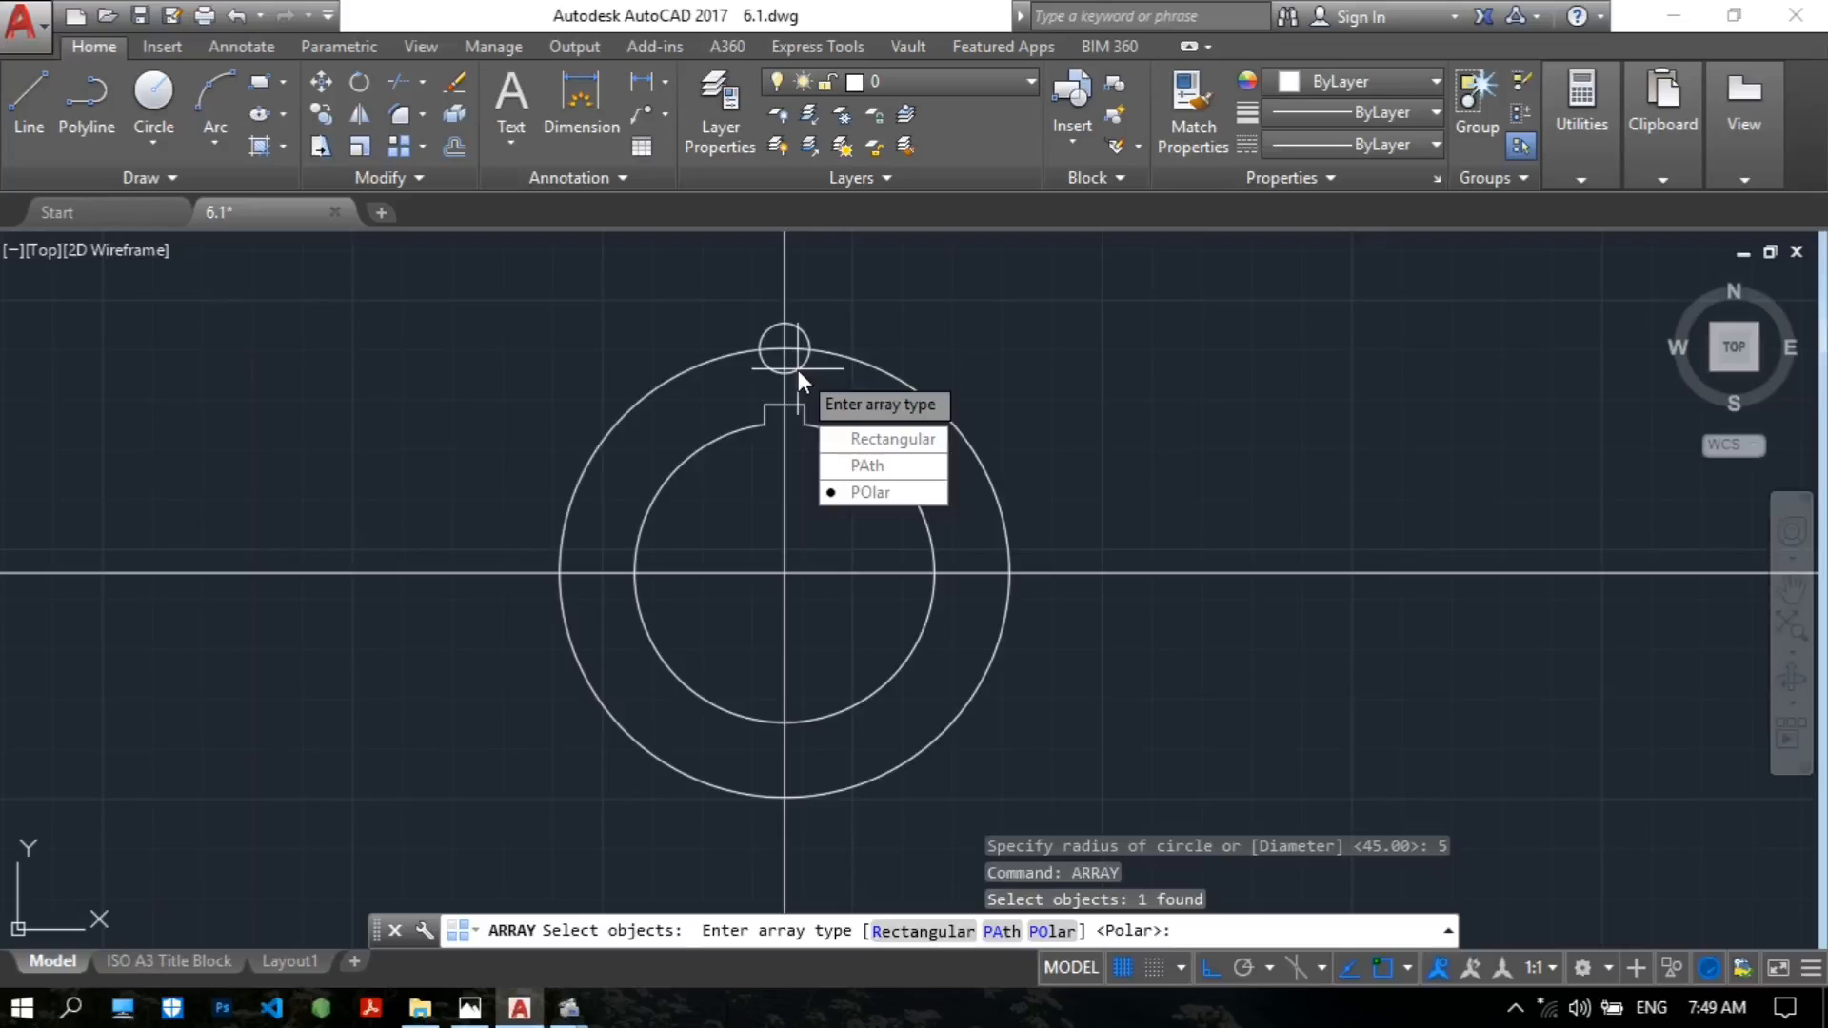
{"action": "left_click", "coordinate": [859, 492]}
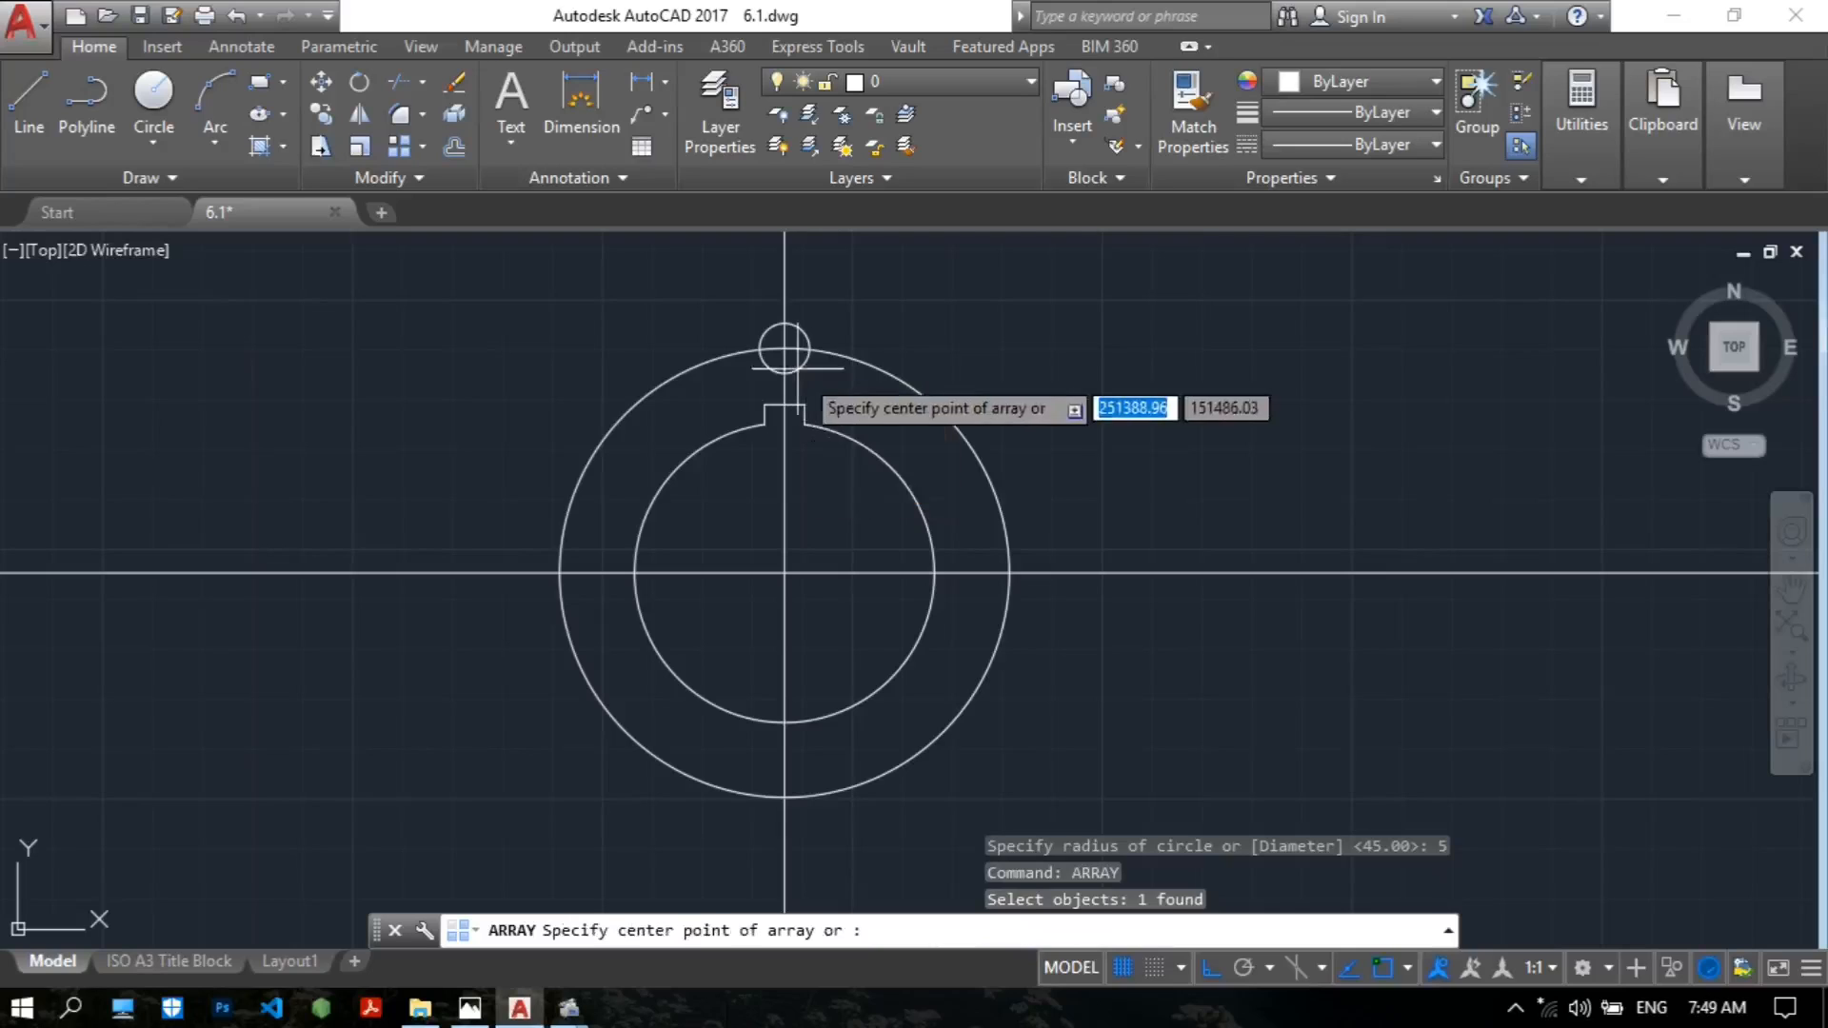
{"action": "left_click", "coordinate": [785, 572]}
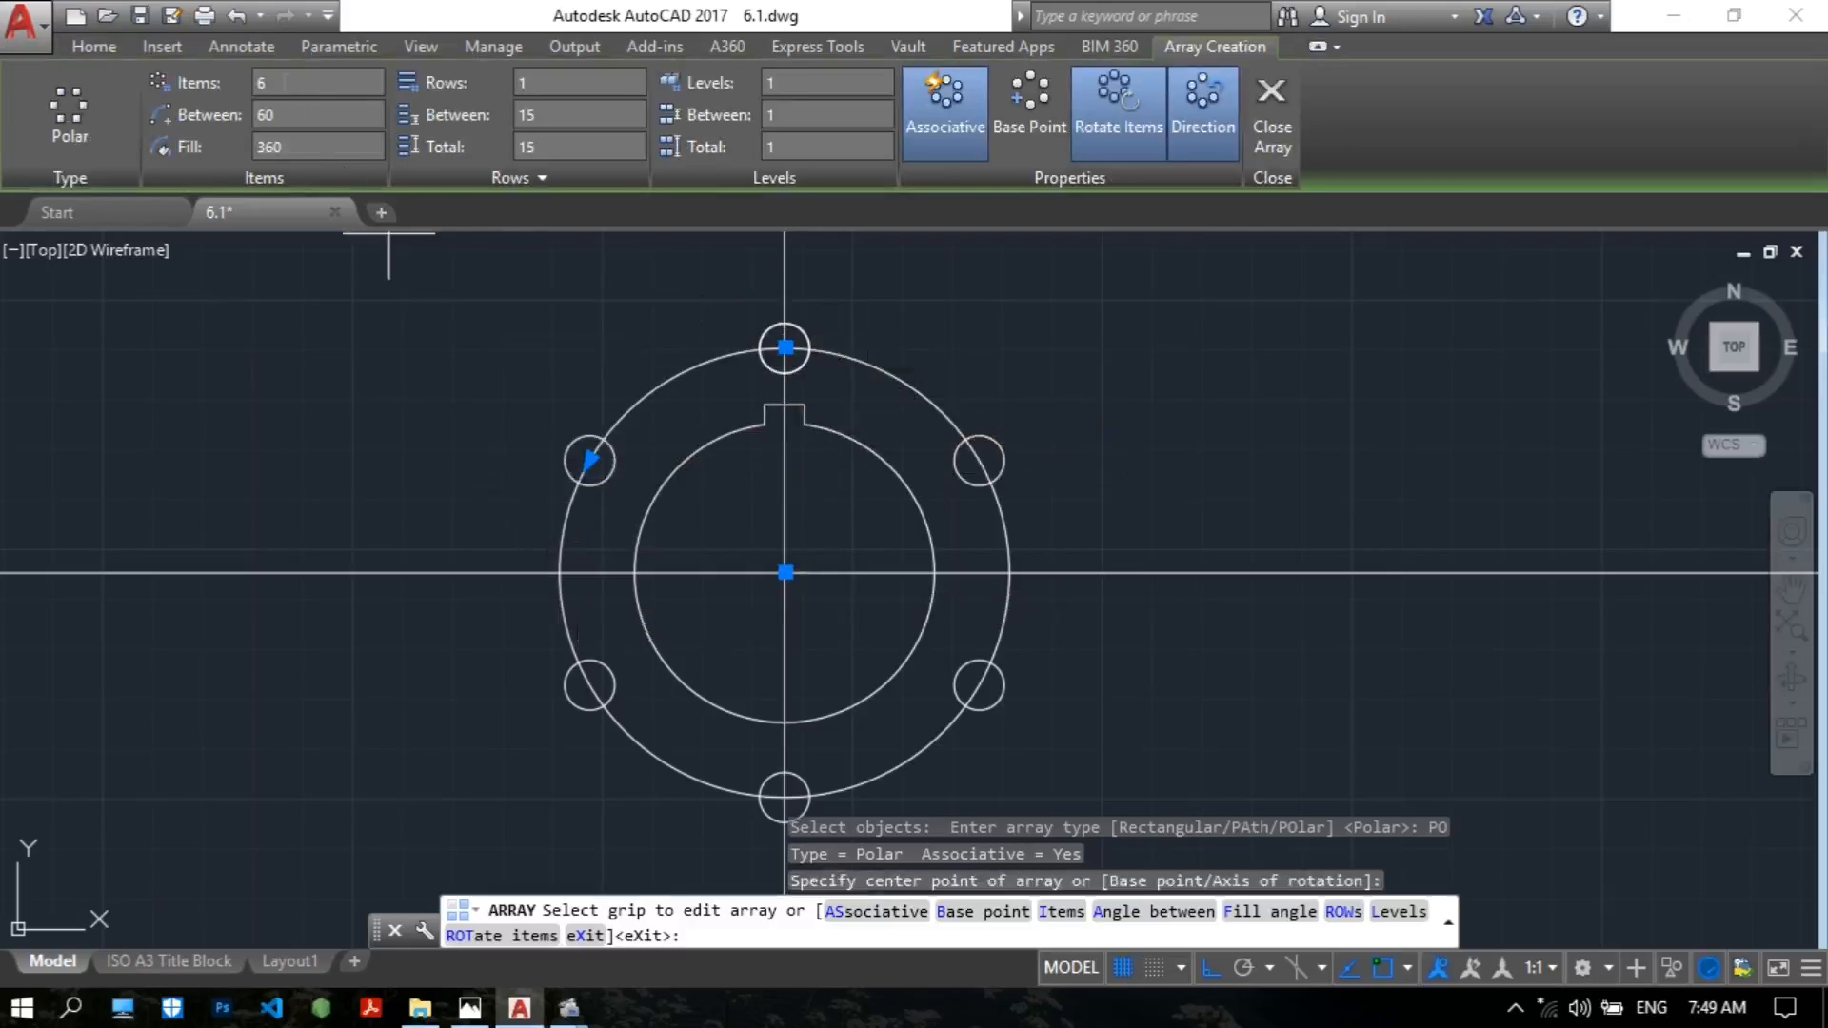
Set the polar array to 8 items and close the array.
{"action": "left_click", "coordinate": [284, 82]}
{"action": "type", "text": "8"}
{"action": "key", "text": "Return"}
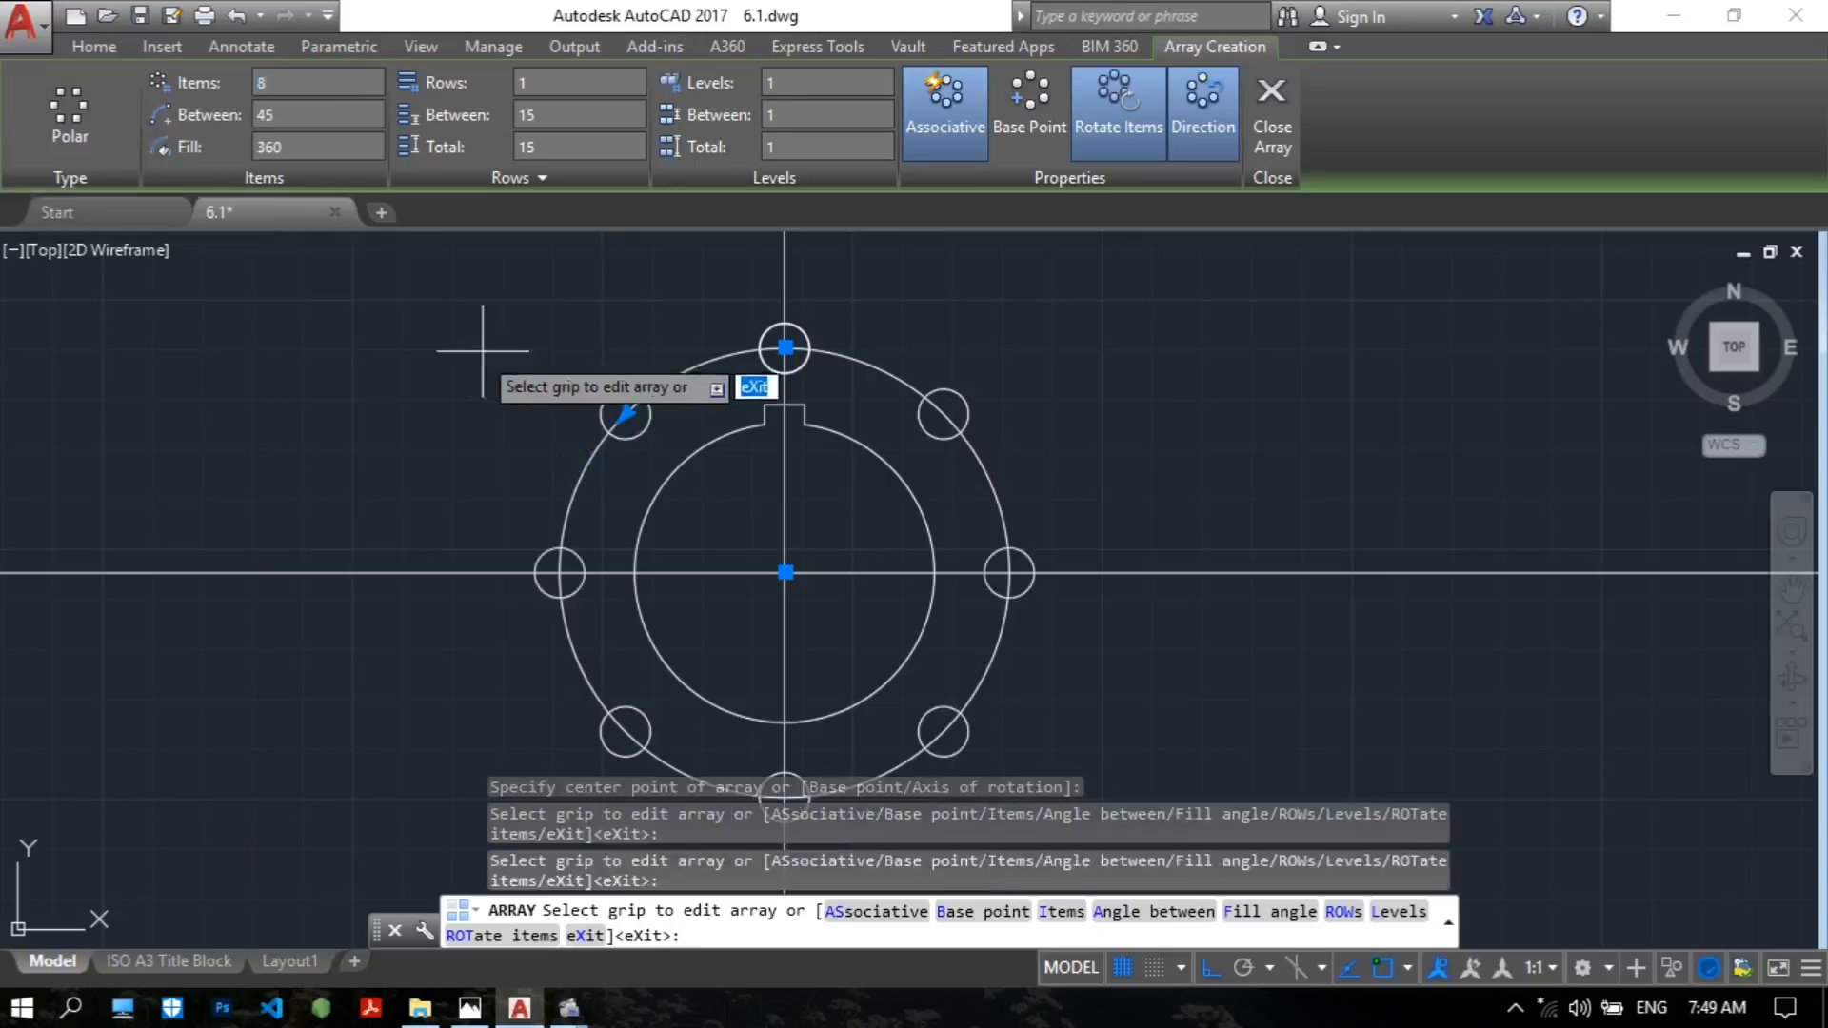
{"action": "middle_click_drag", "start_coordinate": [942, 513], "coordinate": [968, 382]}
{"action": "middle_click_drag", "start_coordinate": [719, 336], "coordinate": [673, 449]}
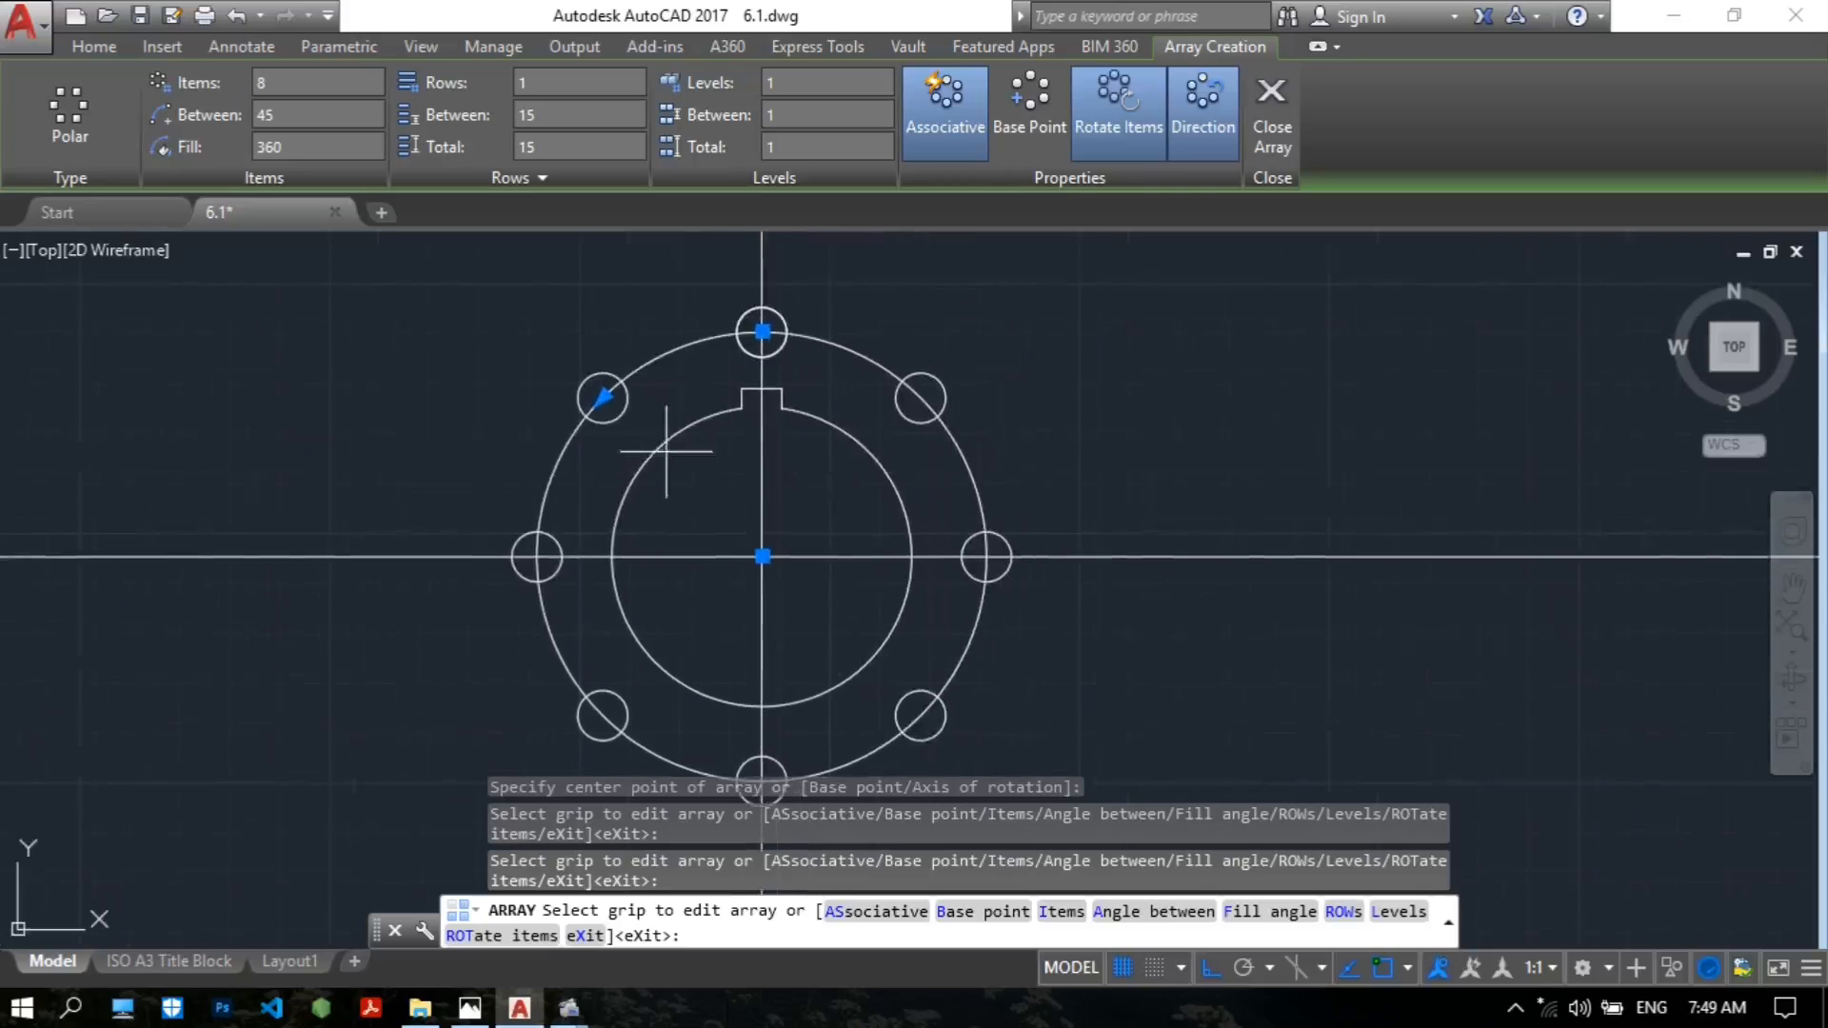
{"action": "left_click", "coordinate": [1272, 138]}
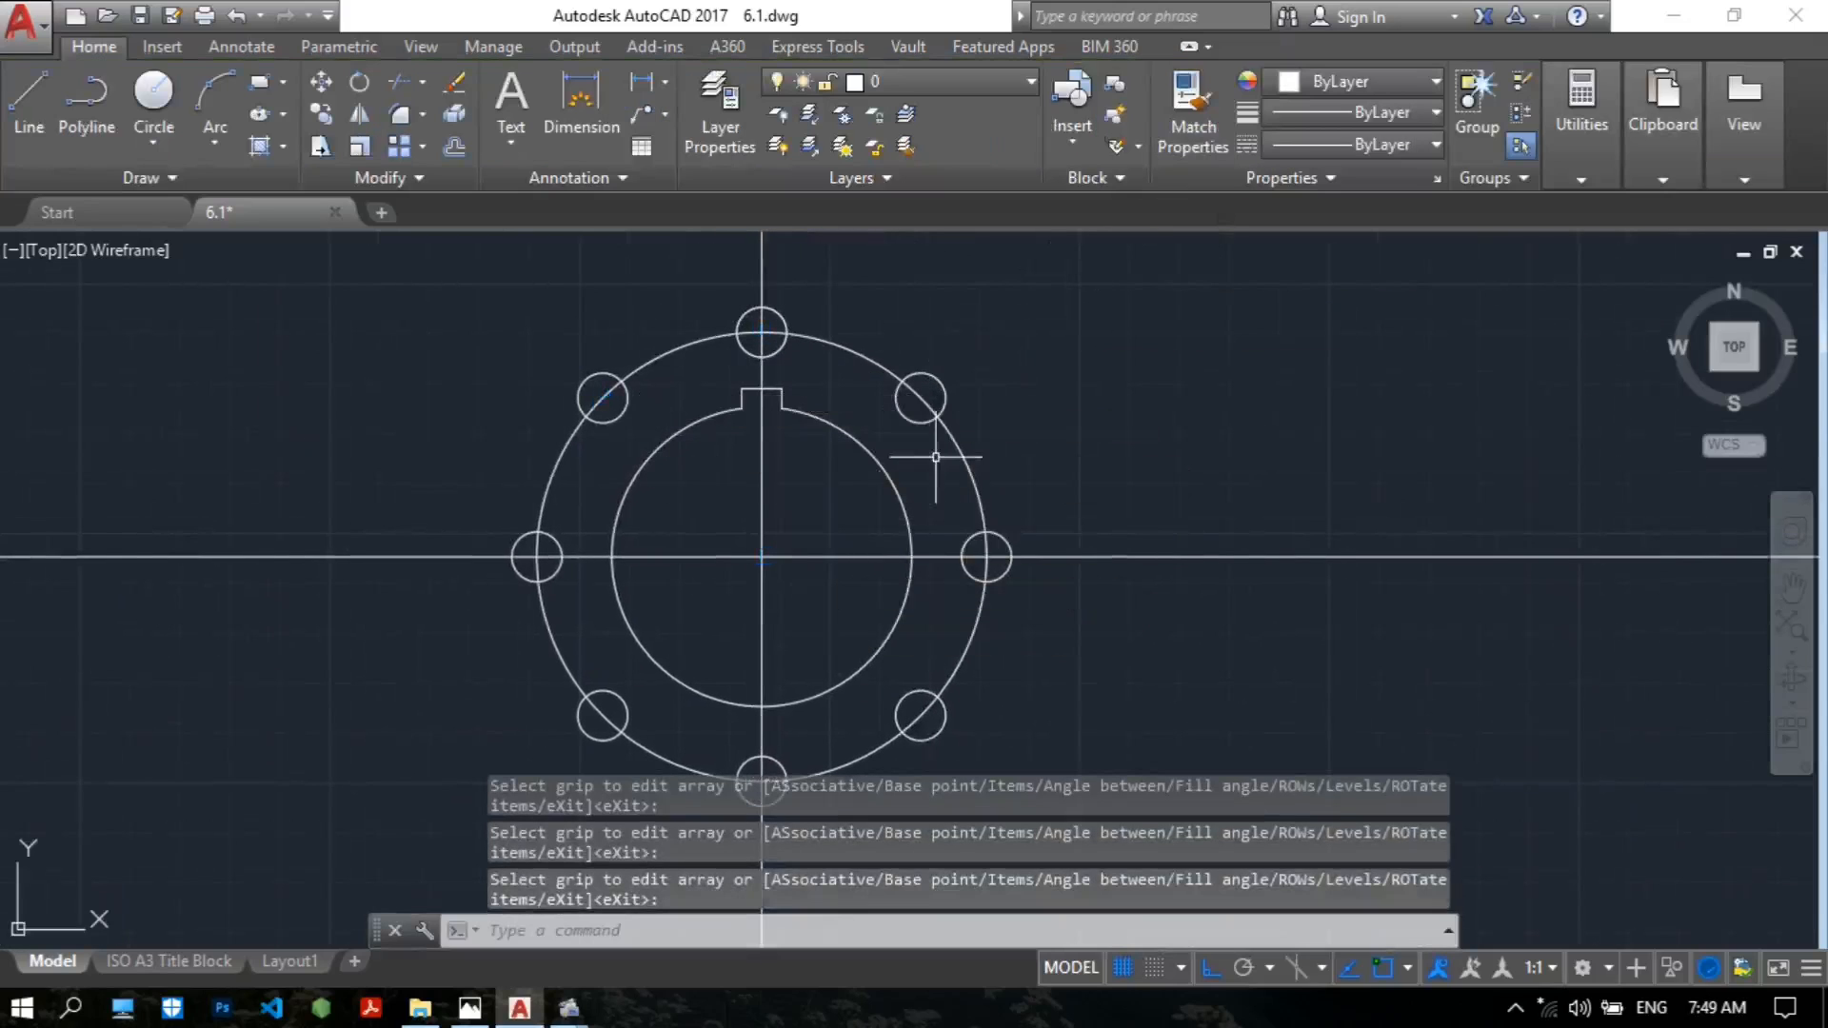
Check the curved slots' inner radius in the reference image and draw a circle of radius 75 centered on the bore.
{"action": "scroll", "coordinate": [938, 448], "scroll_direction": "down", "scroll_amount": 5}
{"action": "scroll", "coordinate": [966, 415], "scroll_direction": "up", "scroll_amount": 3}
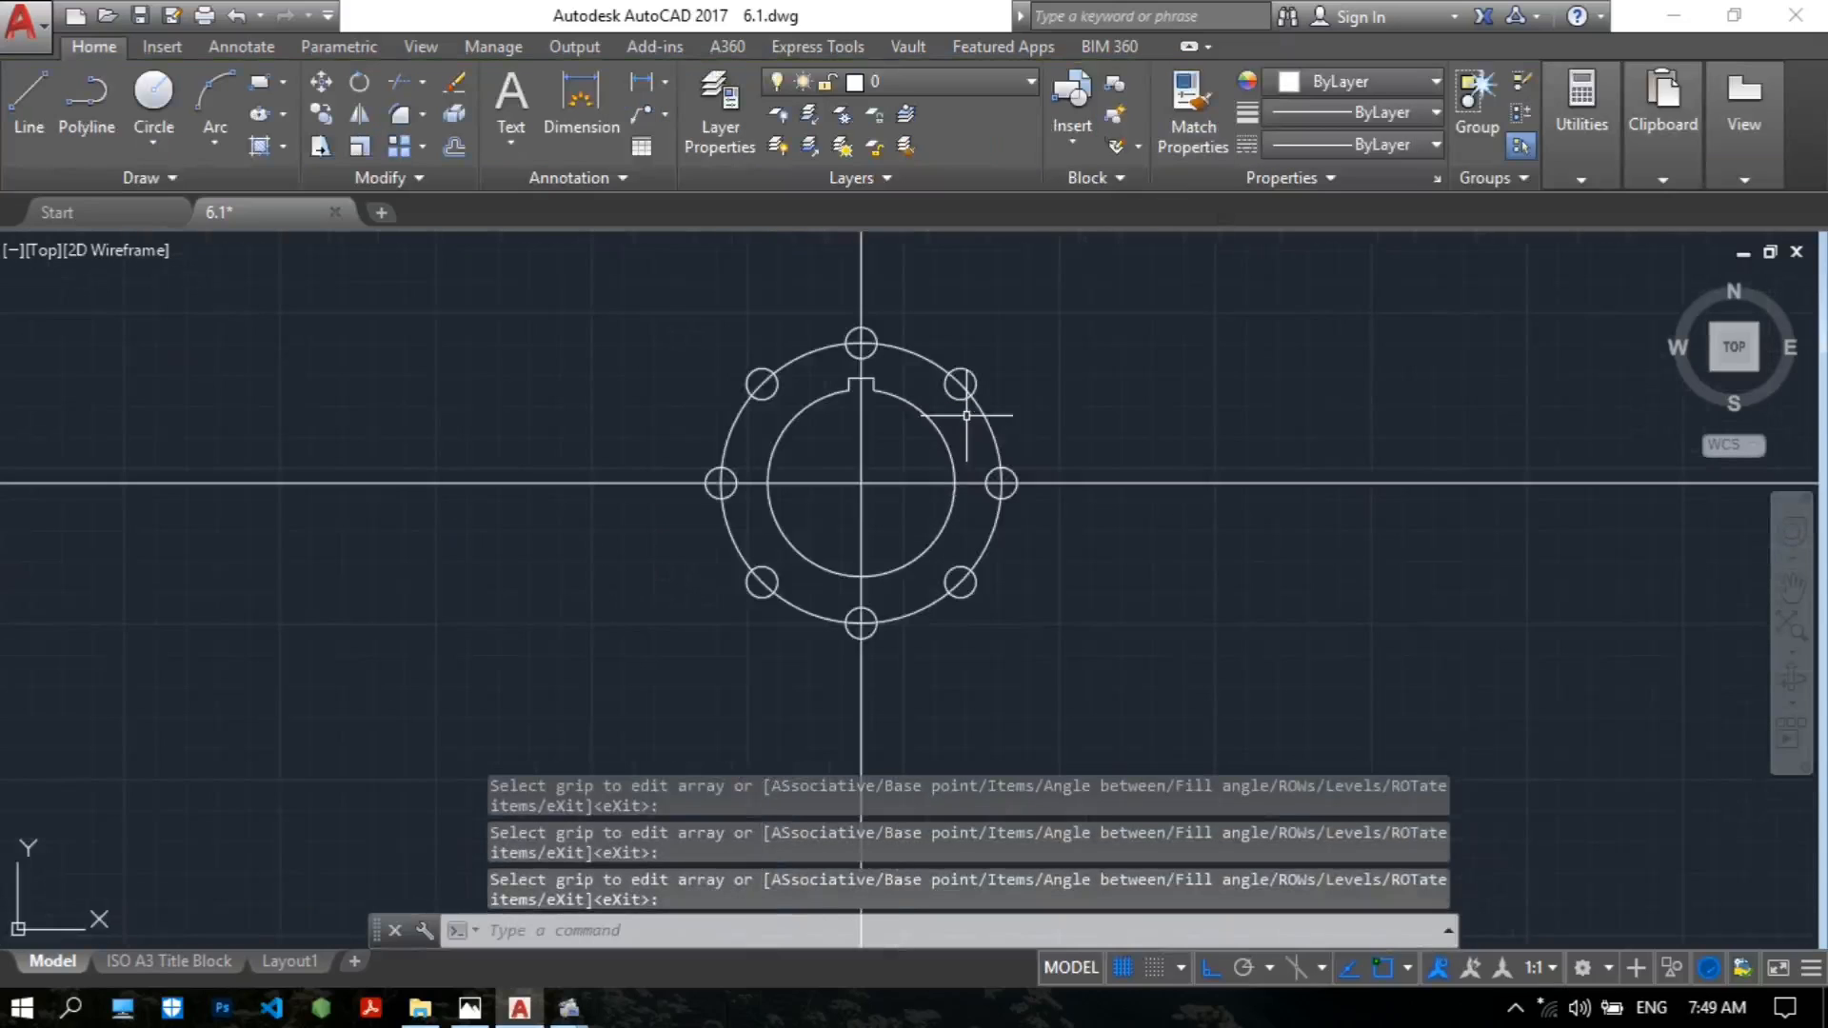
{"action": "left_click", "coordinate": [469, 1007]}
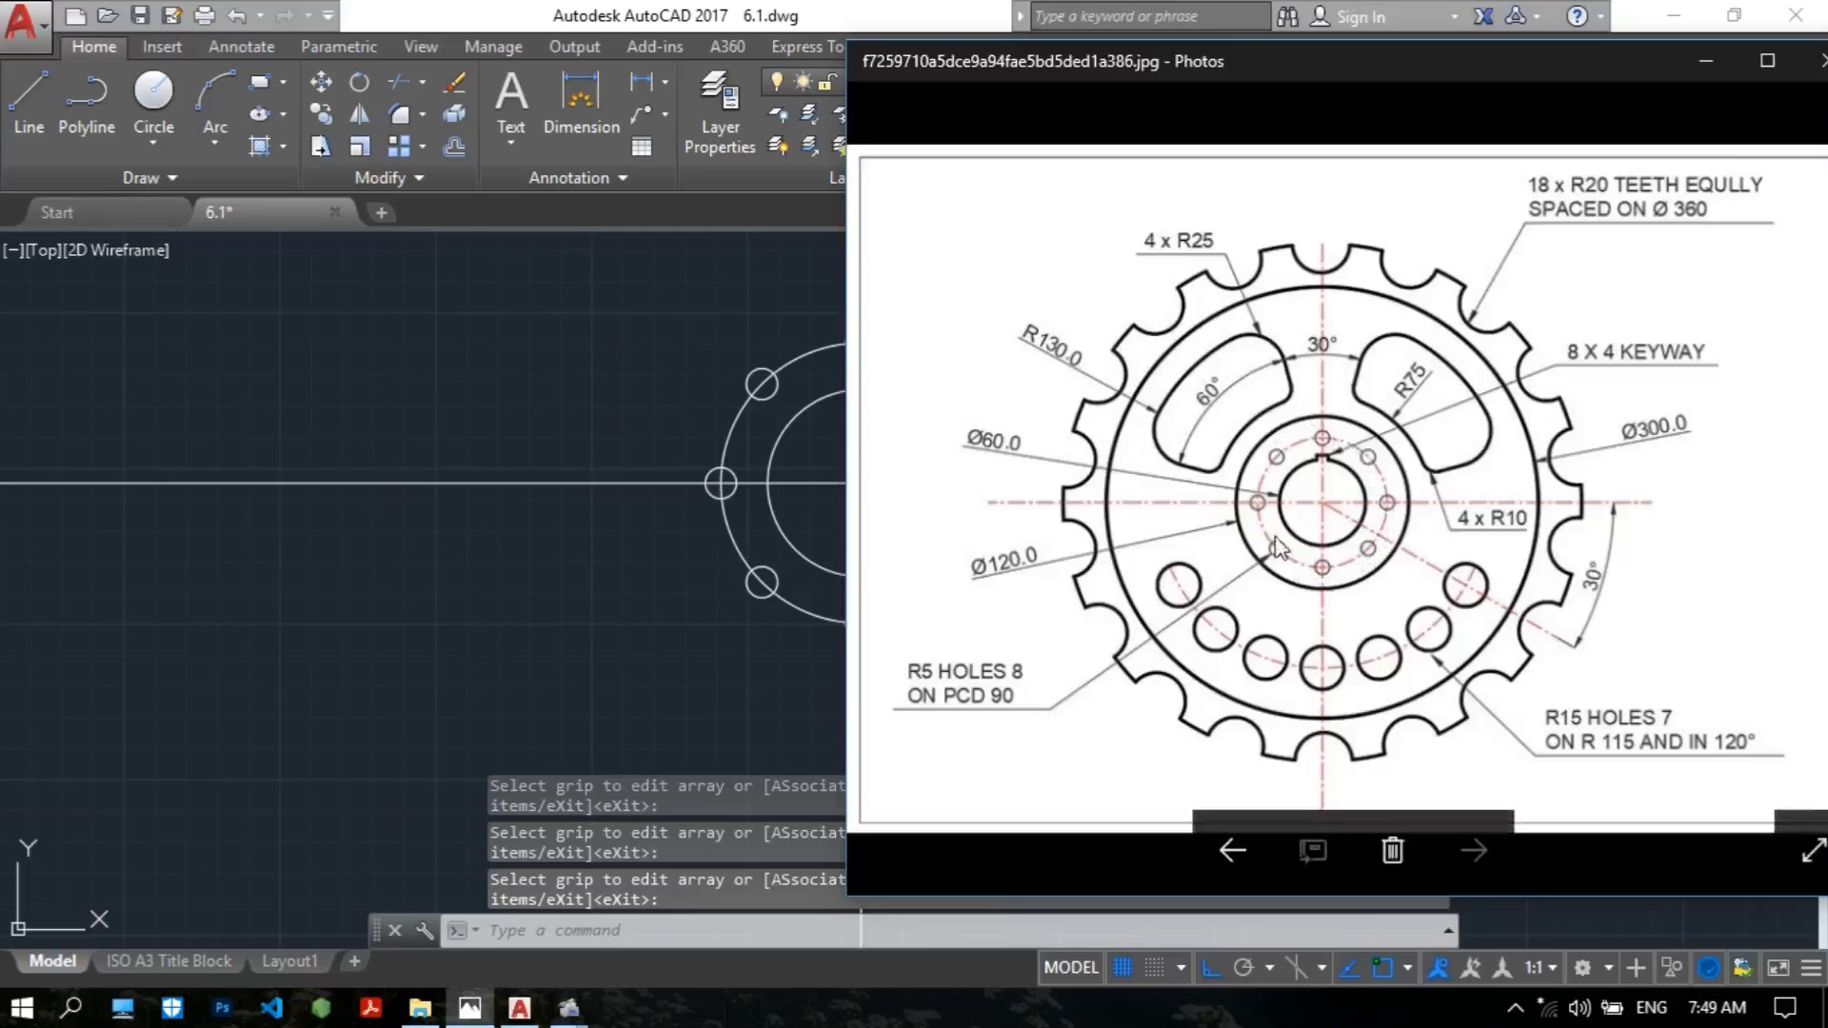
{"action": "left_click", "coordinate": [598, 371]}
{"action": "scroll", "coordinate": [943, 381], "scroll_direction": "up", "scroll_amount": 4}
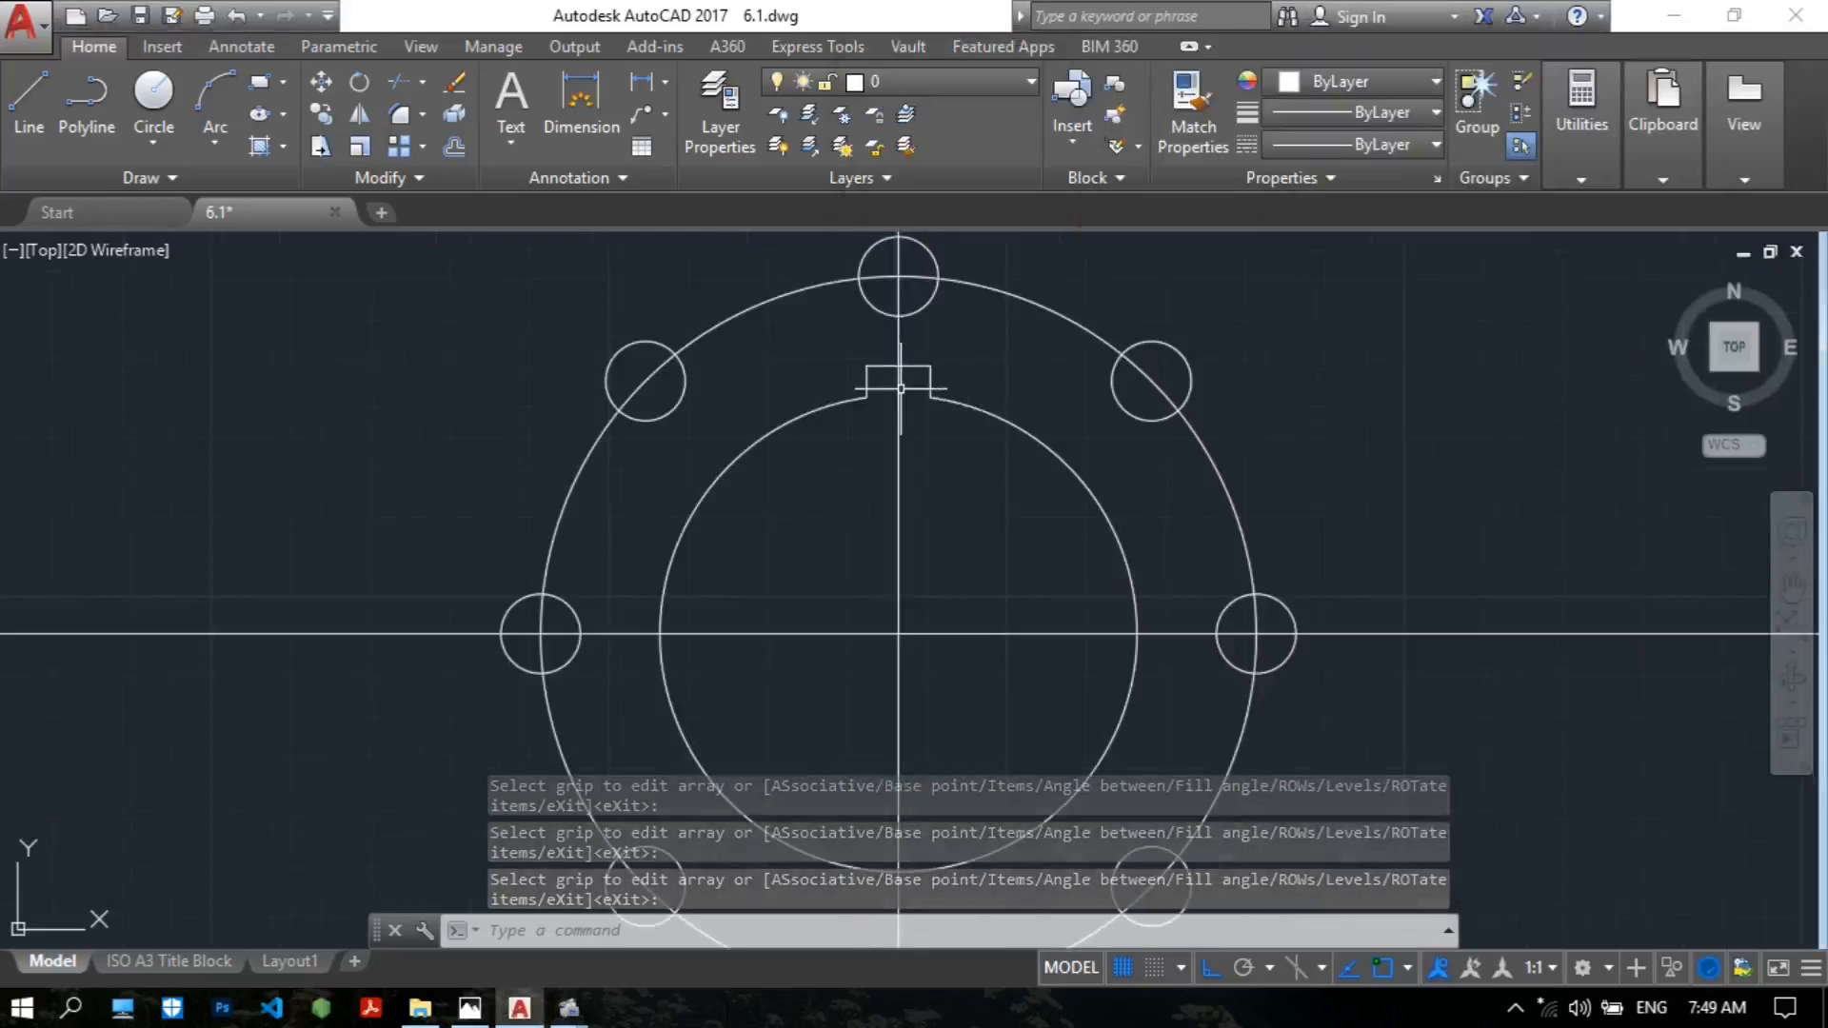
{"action": "scroll", "coordinate": [964, 369], "scroll_direction": "down", "scroll_amount": 3}
{"action": "middle_click_drag", "start_coordinate": [963, 370], "coordinate": [893, 391]}
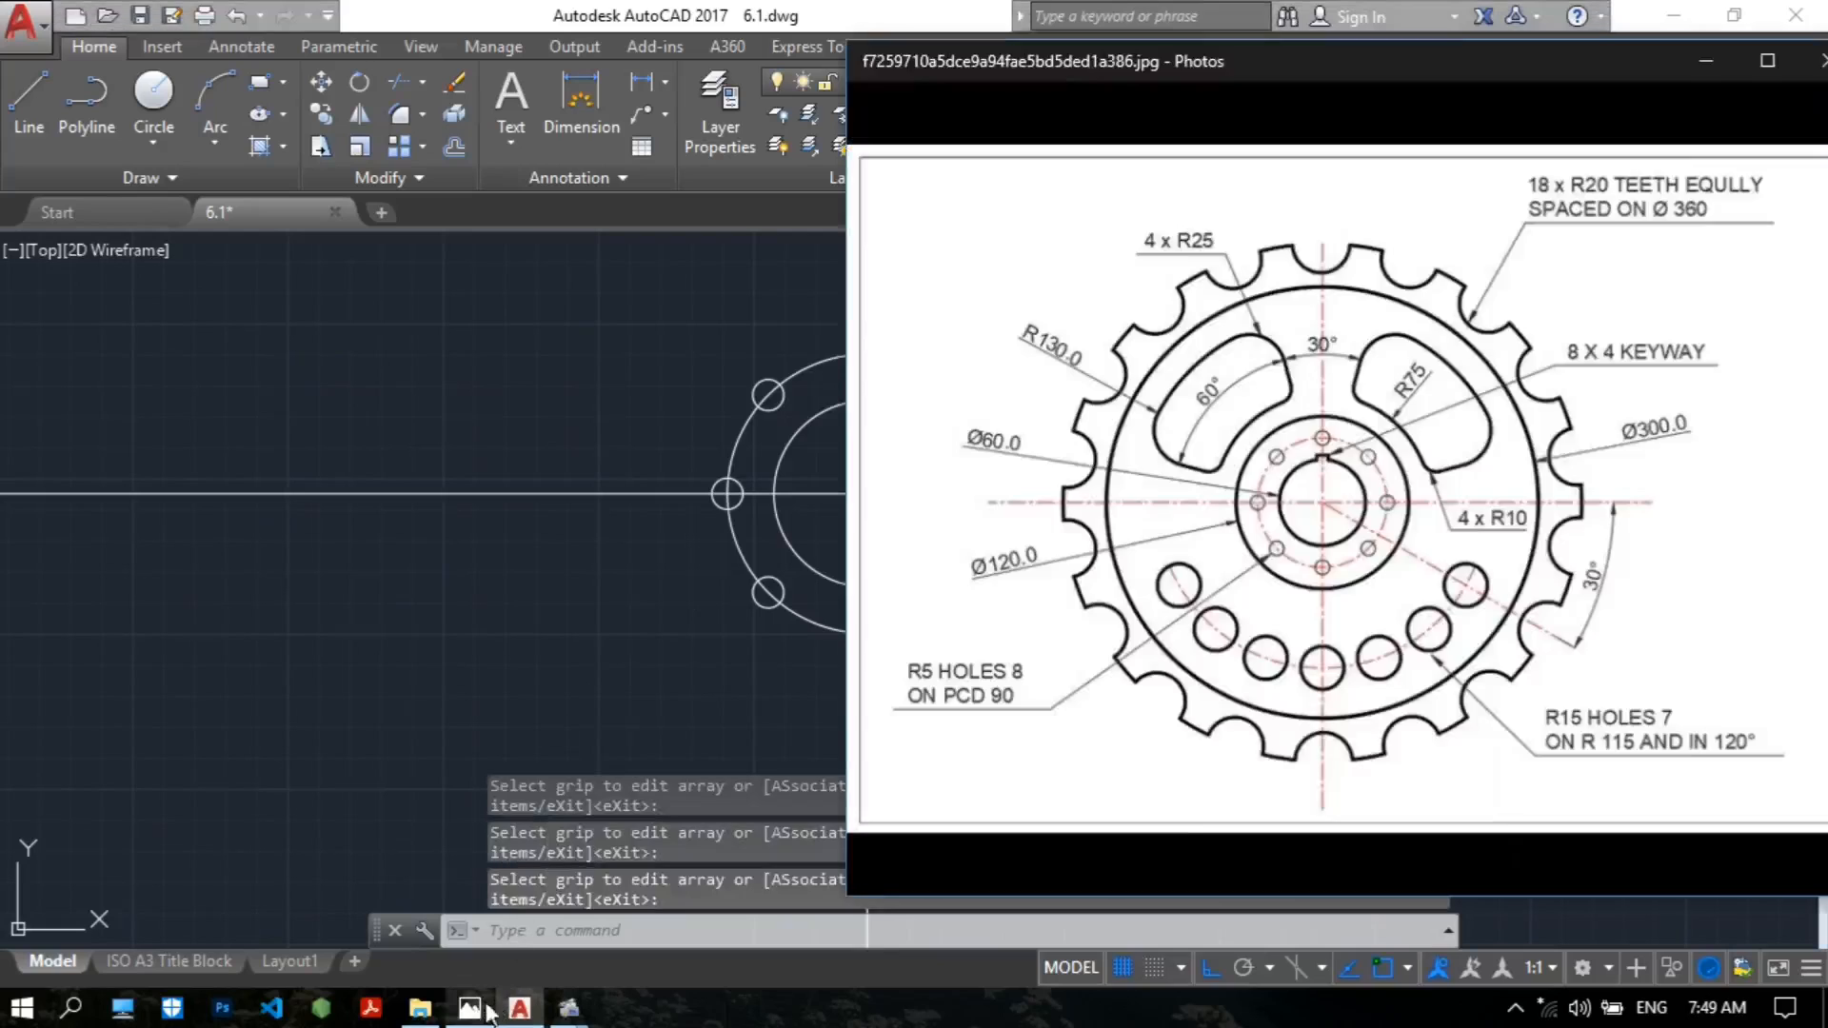
{"action": "left_click", "coordinate": [470, 1007]}
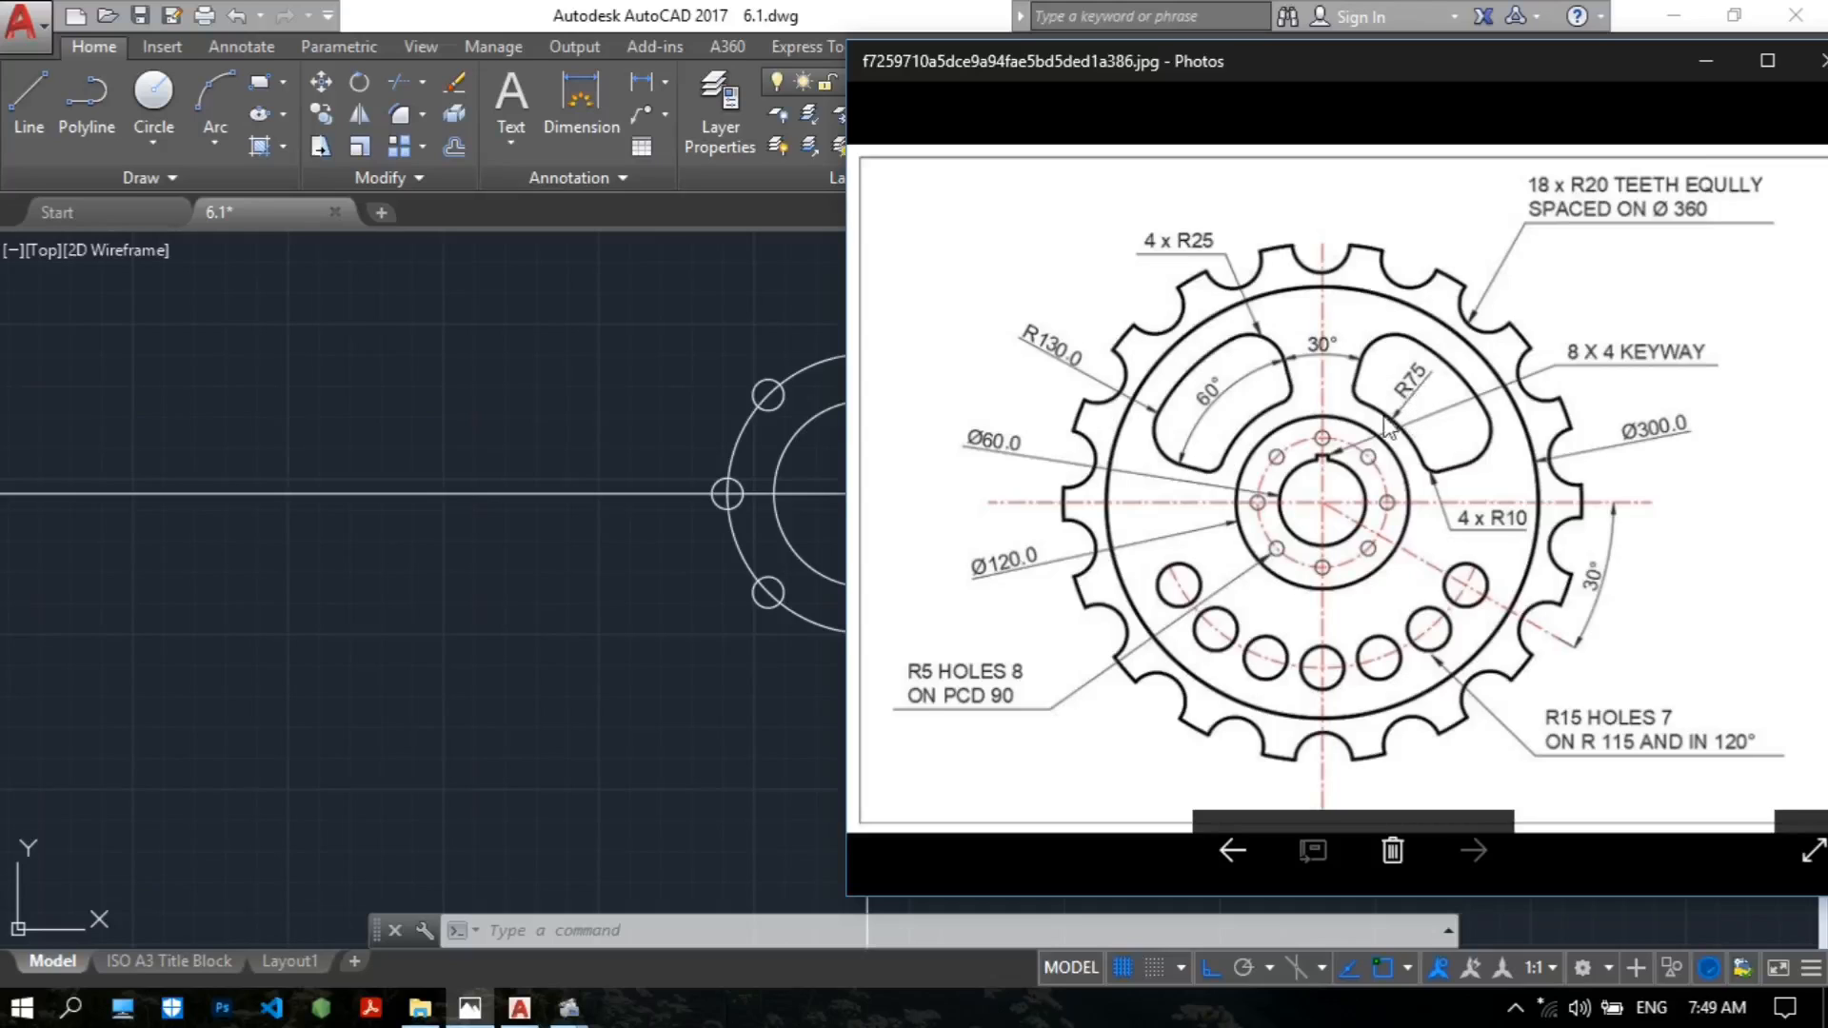
{"action": "left_click", "coordinate": [615, 383]}
{"action": "type", "text": "c"}
{"action": "key", "text": "Return"}
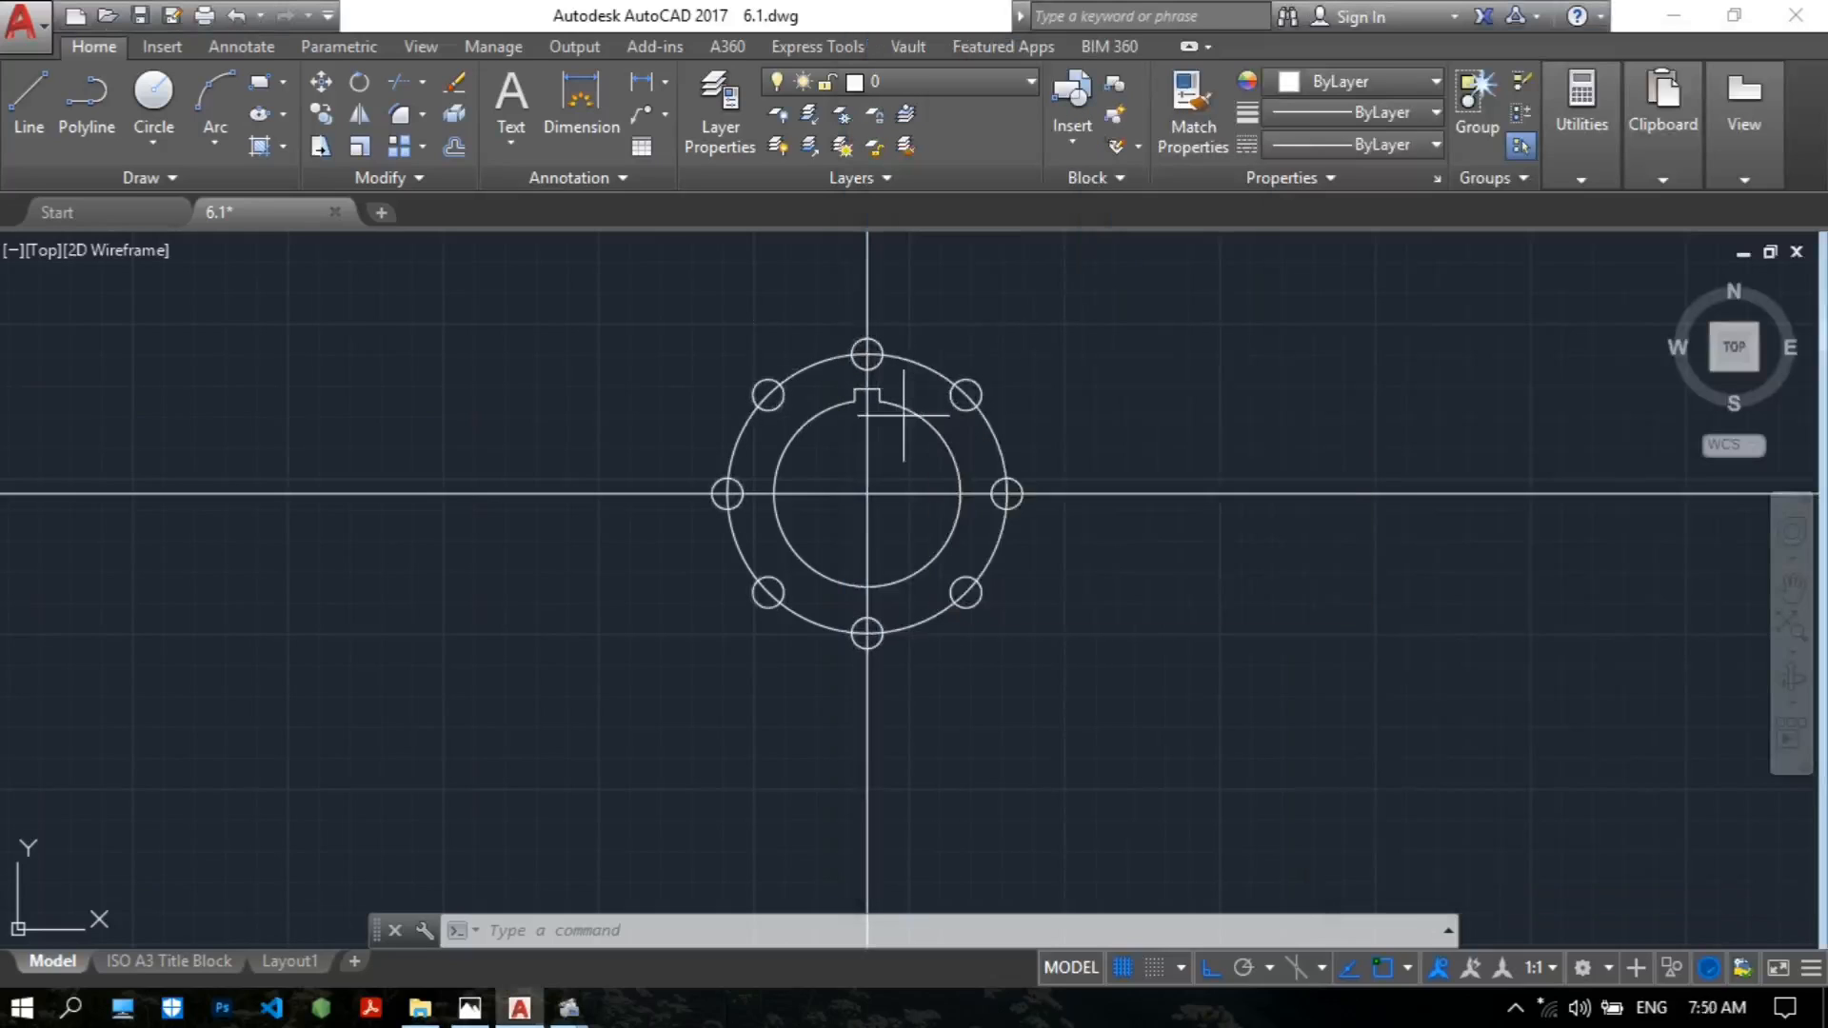
{"action": "left_click", "coordinate": [866, 494]}
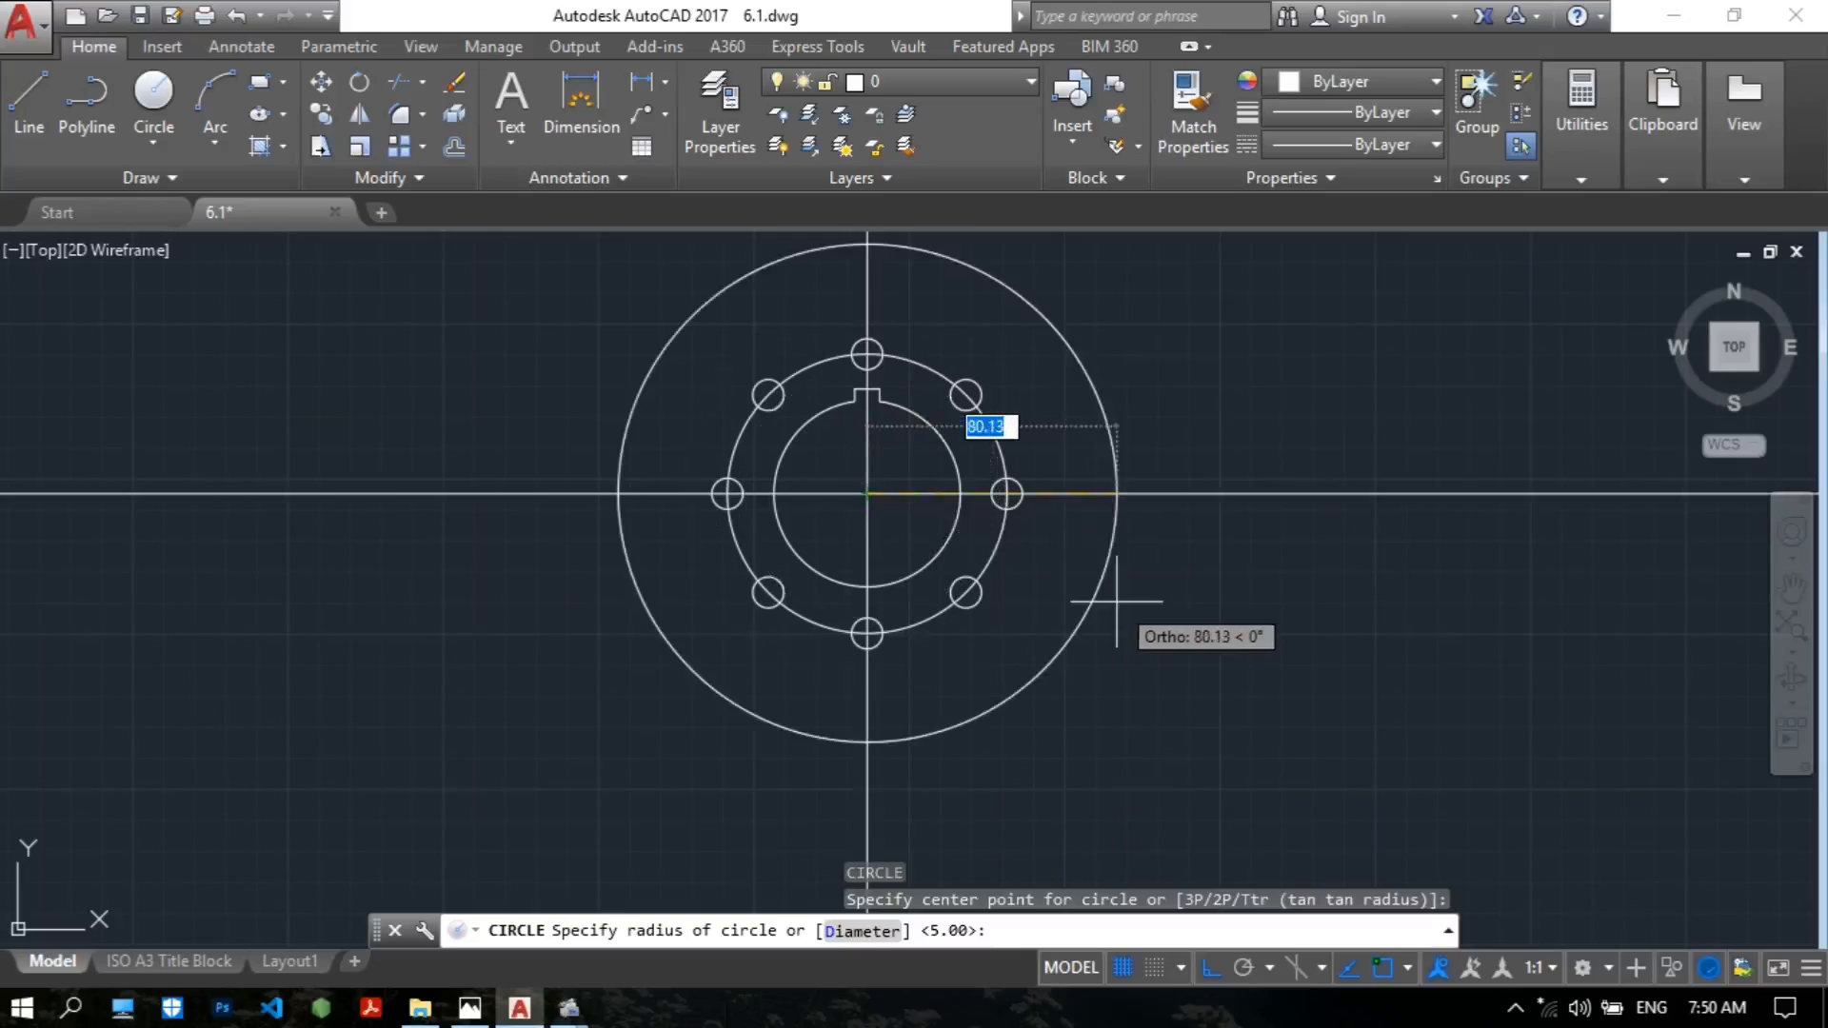
{"action": "type", "text": "75"}
{"action": "key", "text": "Return"}
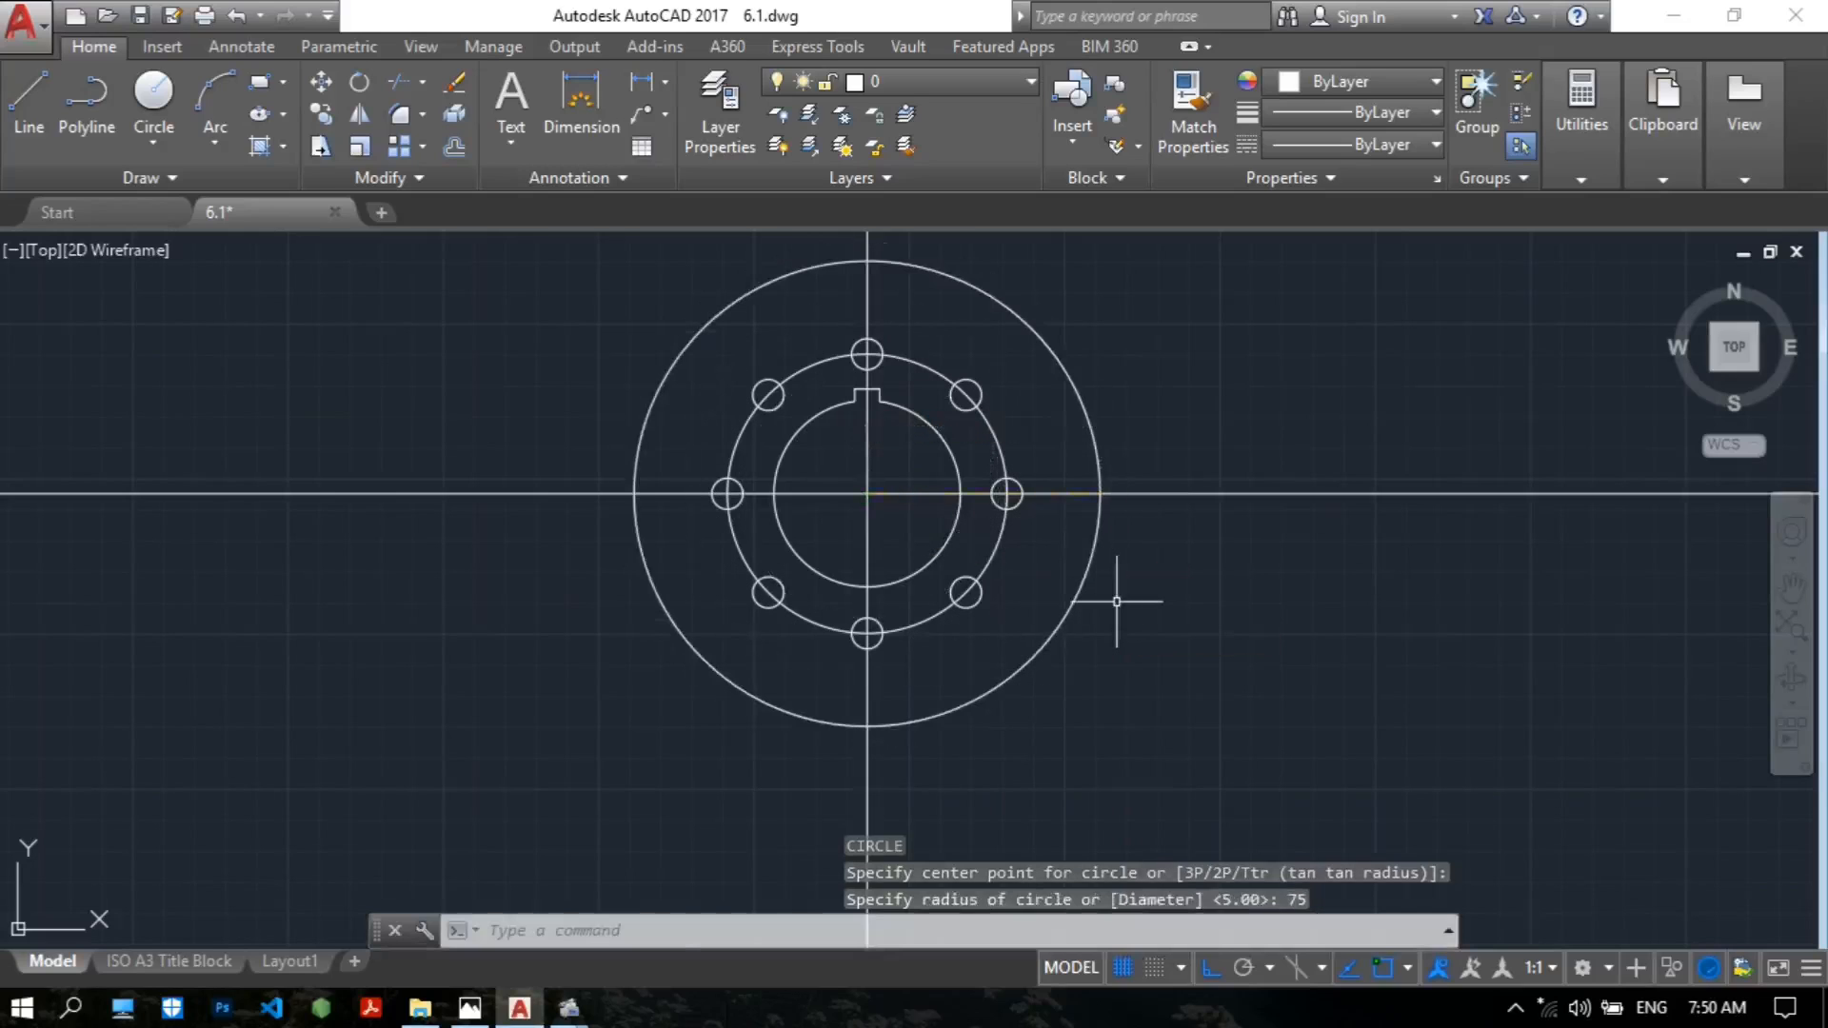
Check the curved slots' outer radius in the reference image and draw a circle of radius 130 centered on the bore.
{"action": "left_click", "coordinate": [470, 1007]}
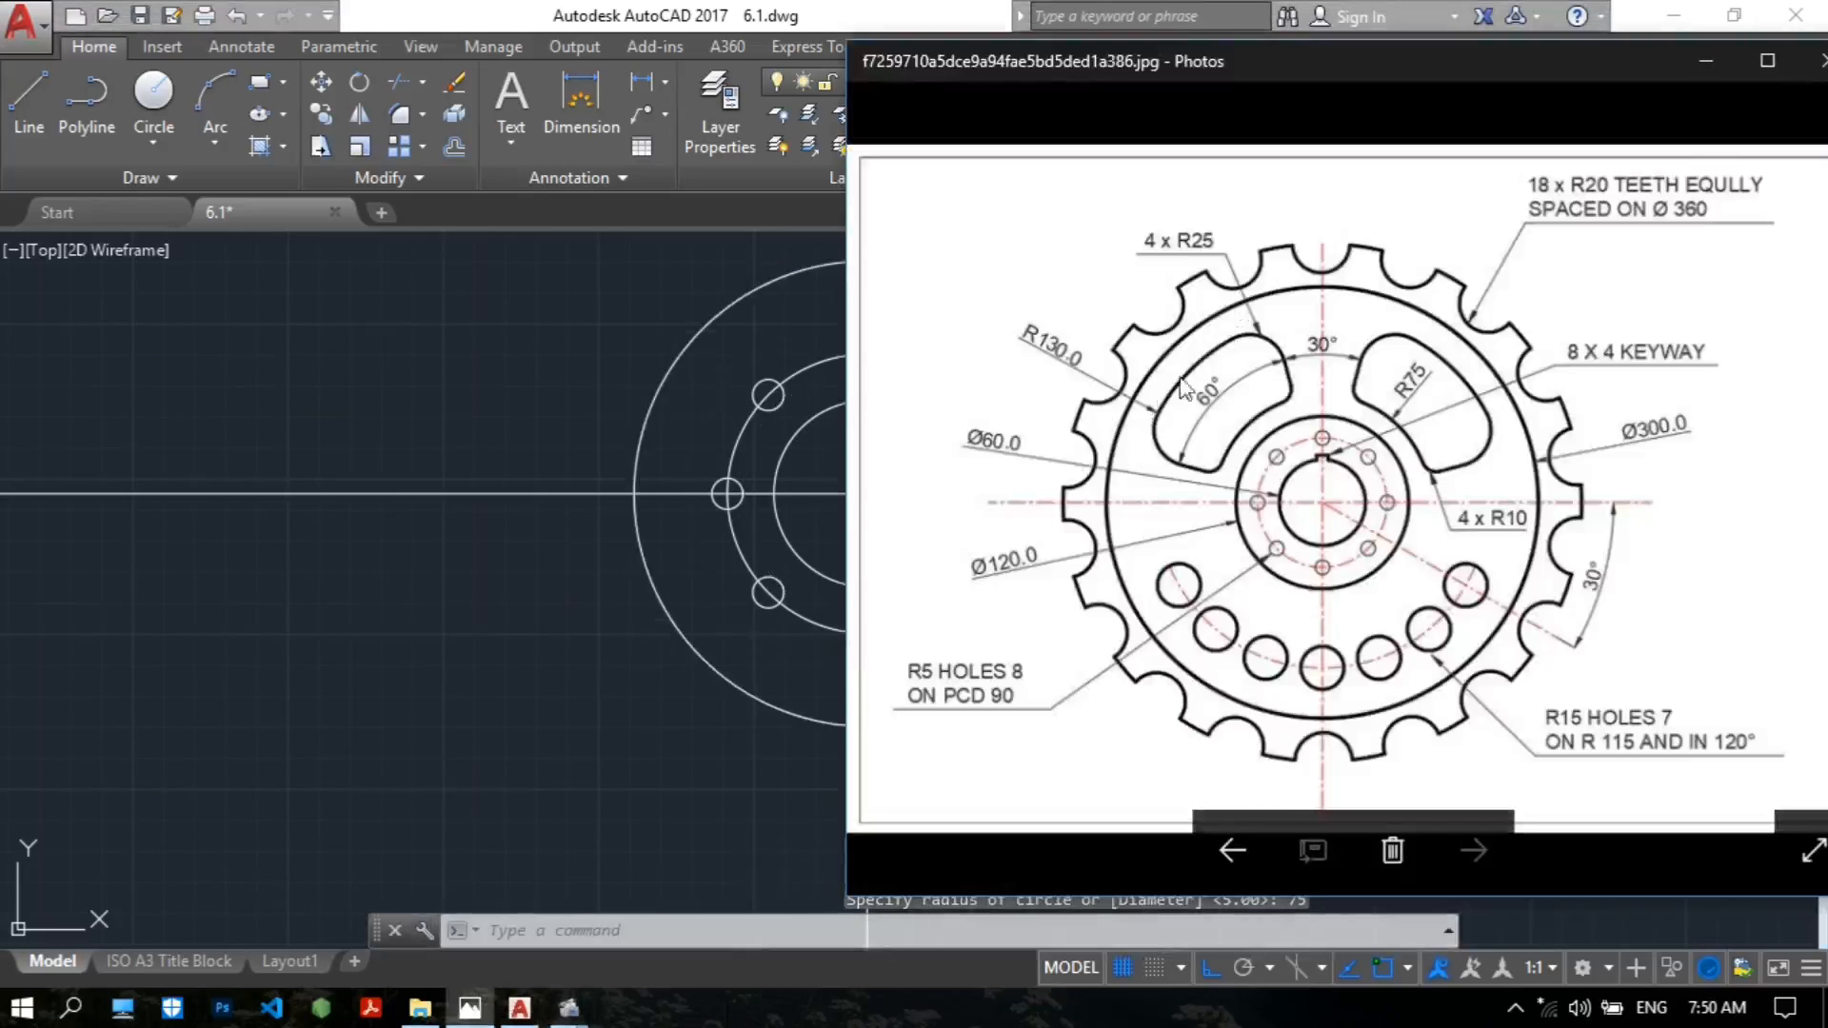
{"action": "left_click", "coordinate": [438, 419]}
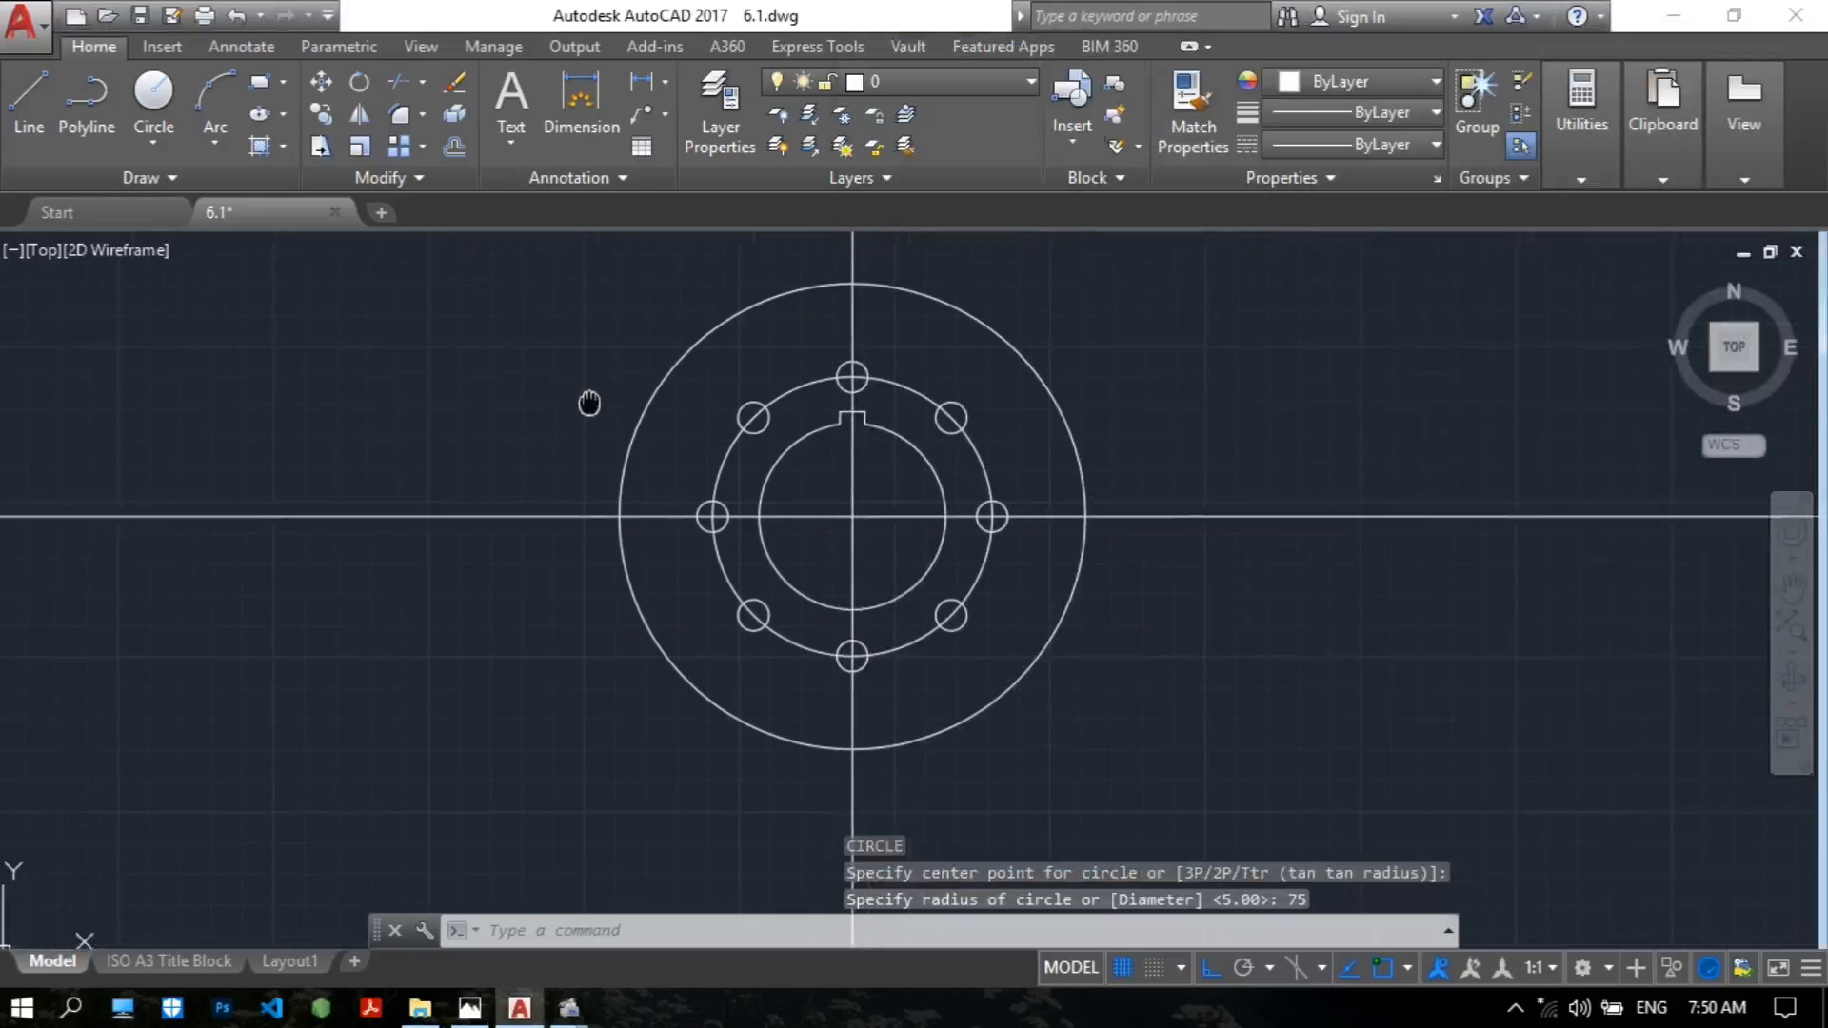
{"action": "type", "text": "c"}
{"action": "key", "text": "Return"}
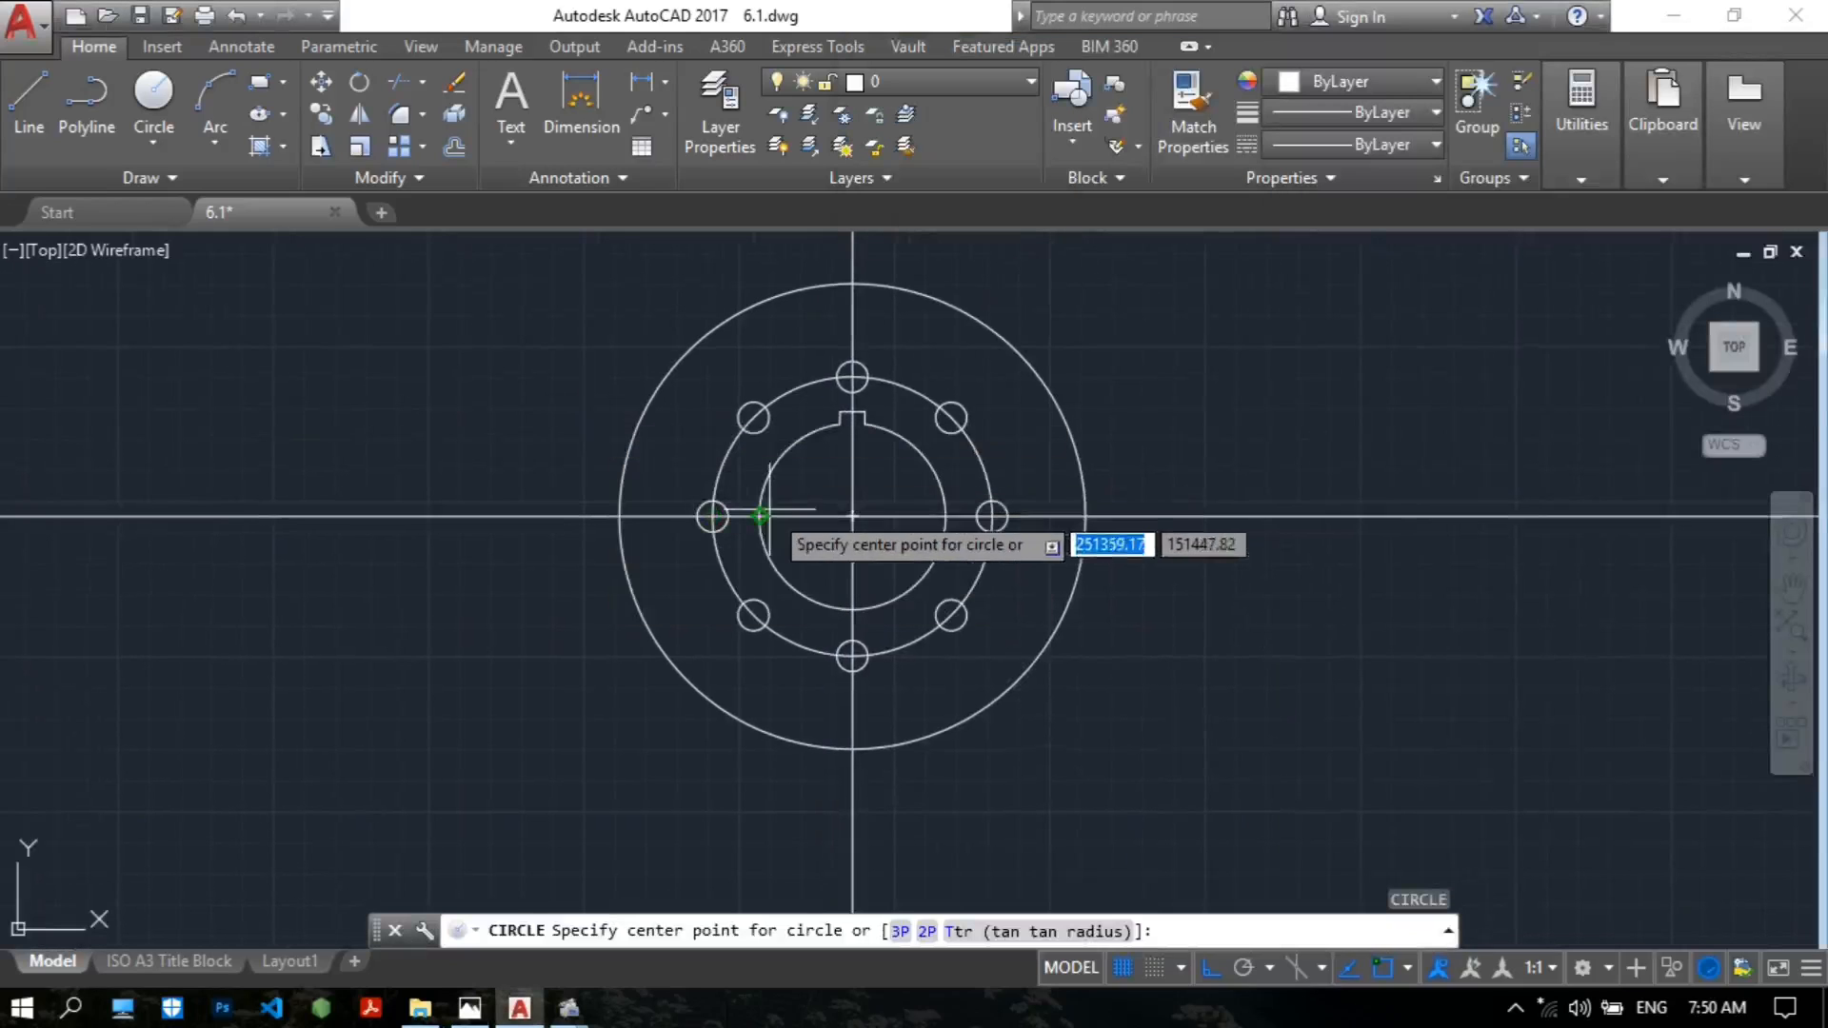
{"action": "left_click", "coordinate": [853, 517]}
{"action": "type", "text": "1"}
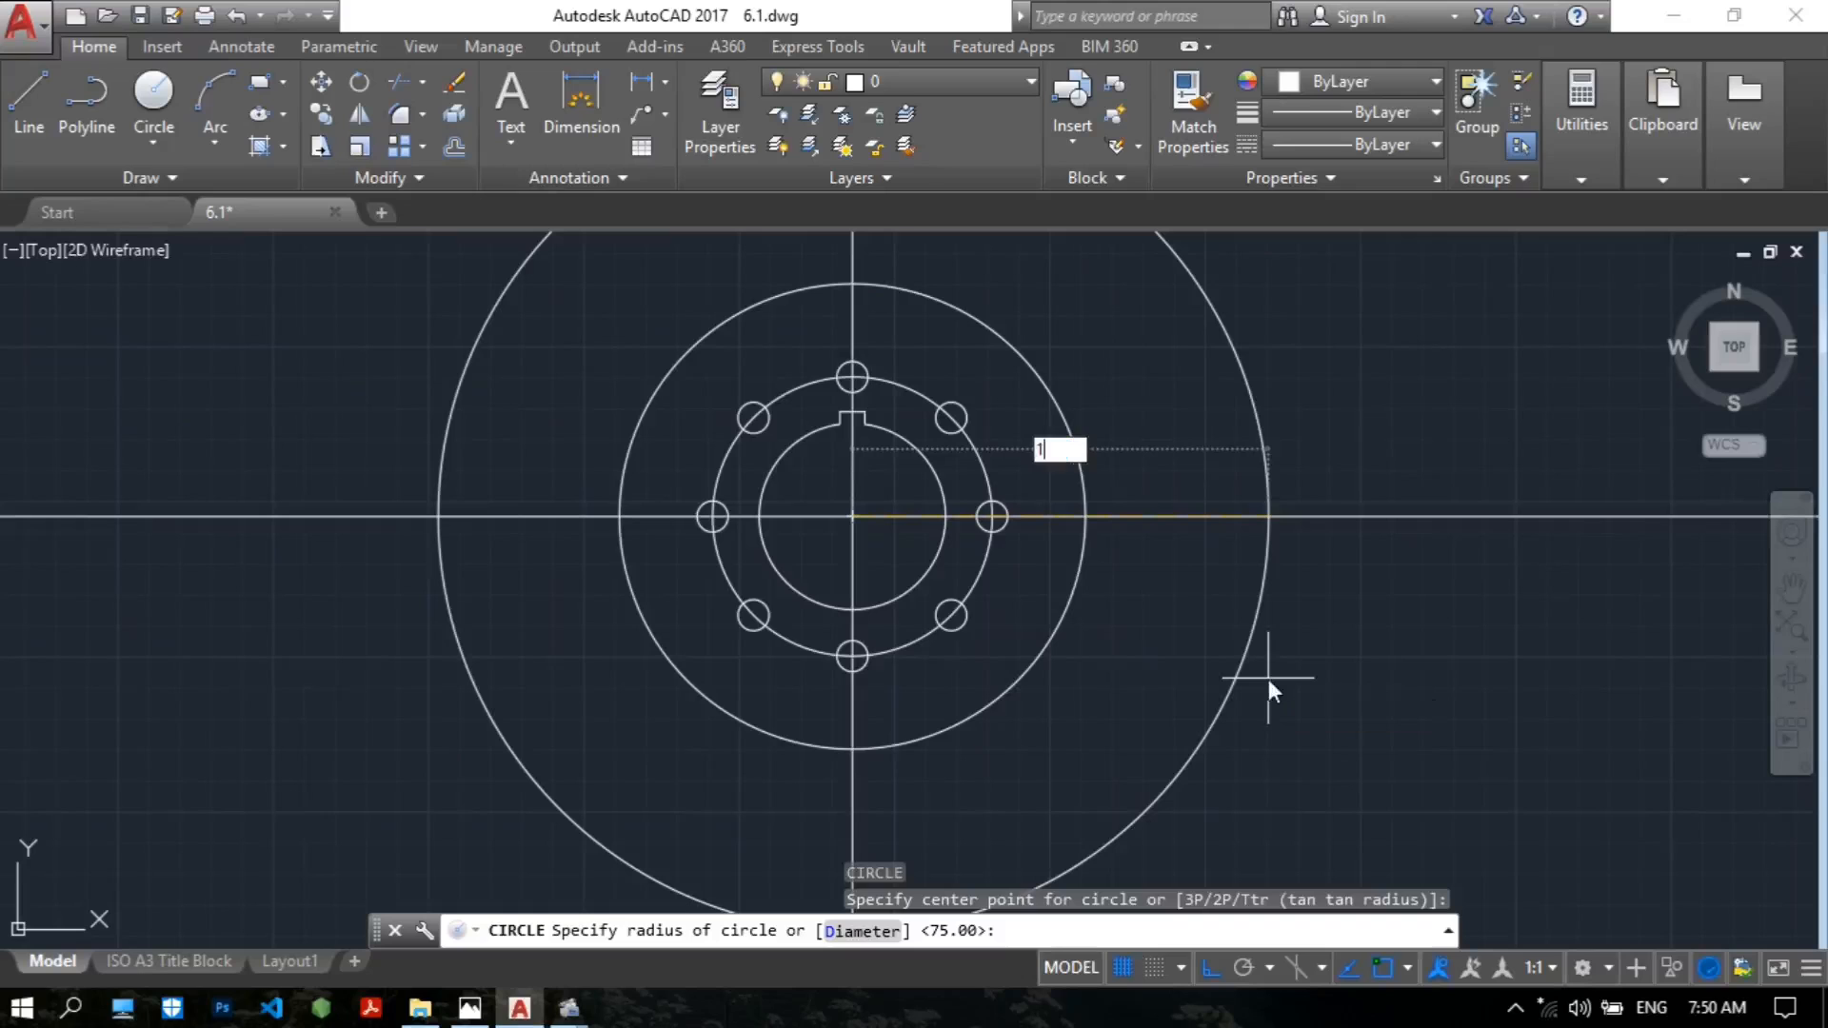
{"action": "type", "text": "30"}
{"action": "key", "text": "Return"}
{"action": "scroll", "coordinate": [723, 409], "scroll_direction": "down", "scroll_amount": 3}
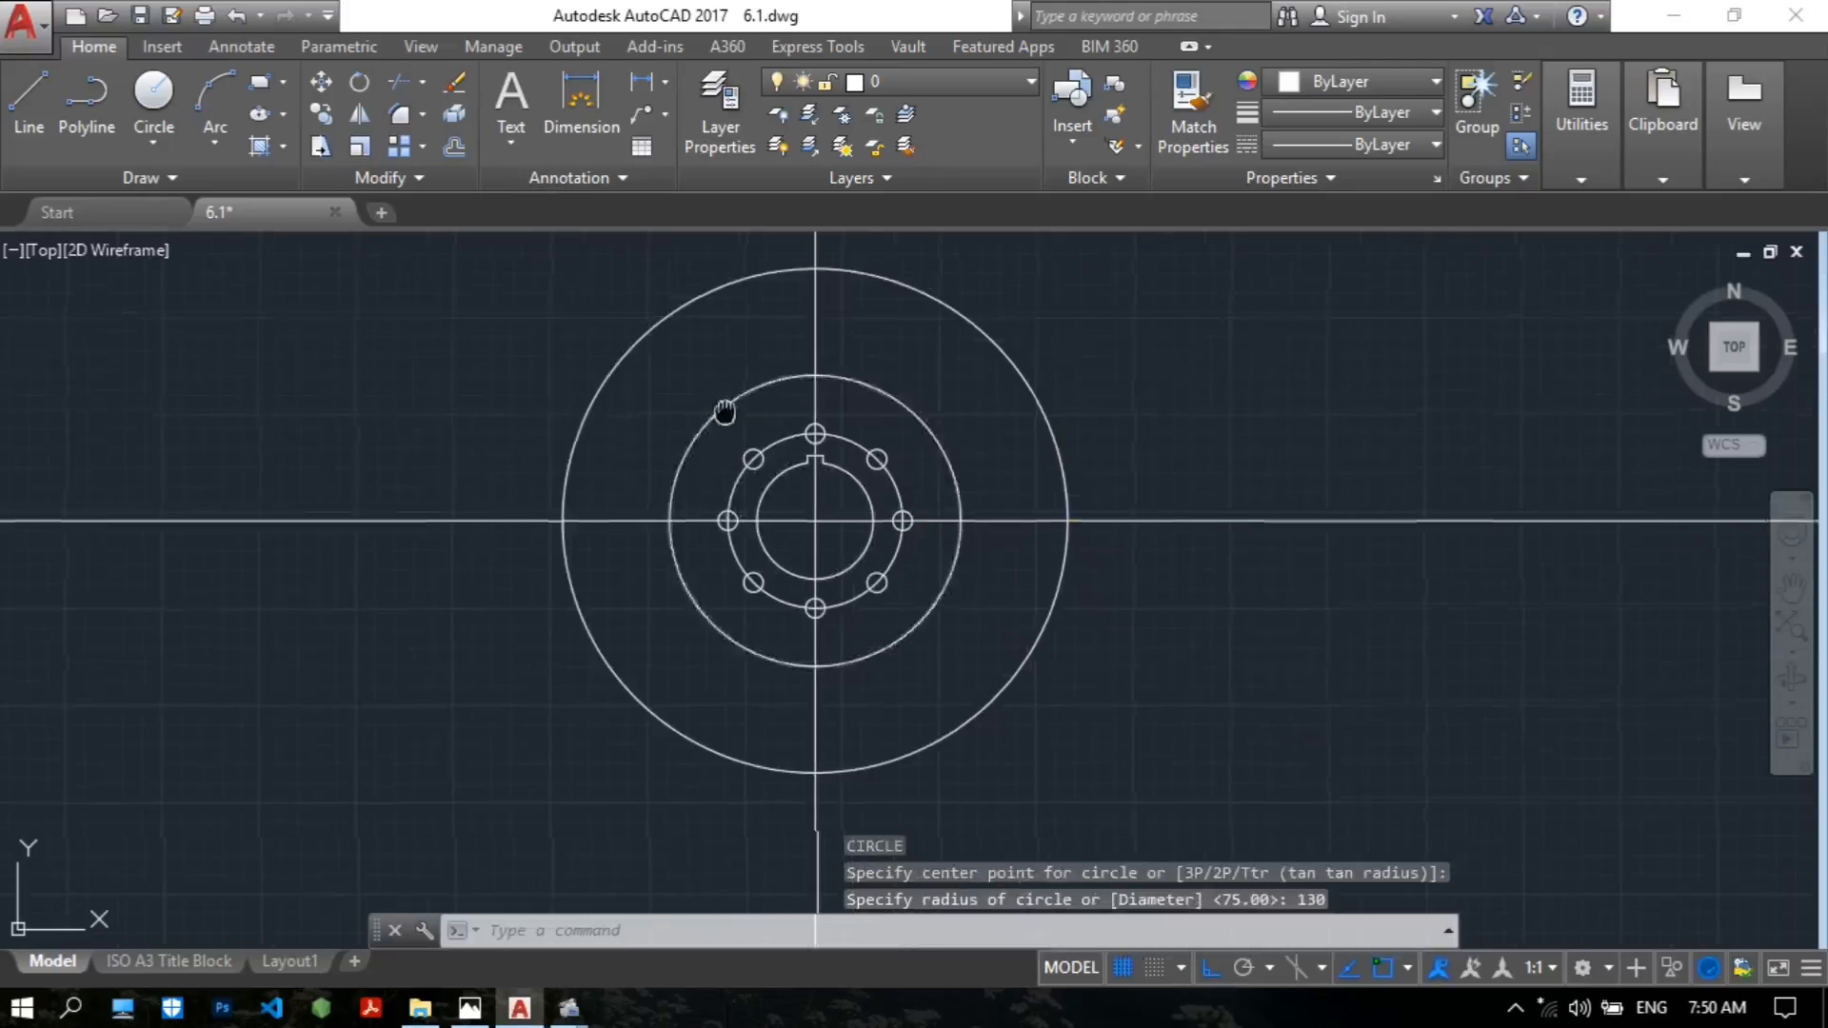
Check the angle between the curved slots in the reference image and draw a 105° construction line through the bore's center.
{"action": "left_click", "coordinate": [470, 1009]}
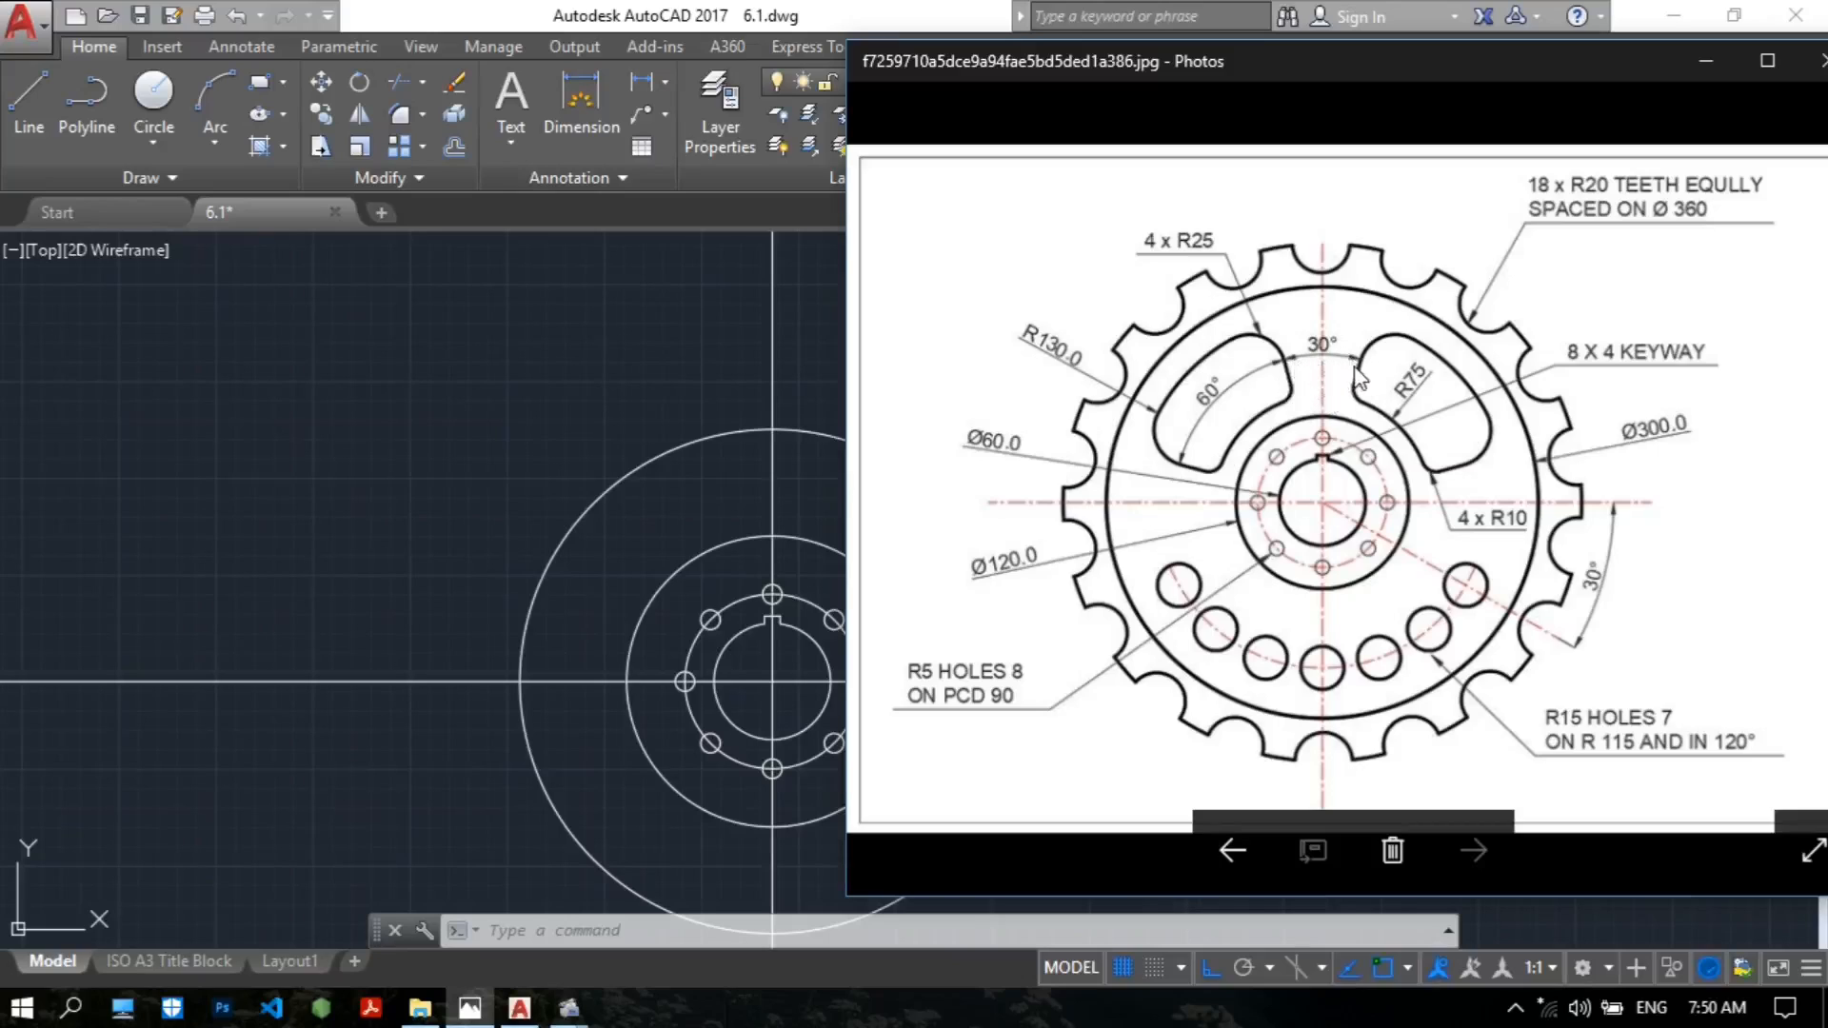
{"action": "scroll", "coordinate": [1360, 377], "scroll_direction": "up", "scroll_amount": 2, "text": "ctrl"}
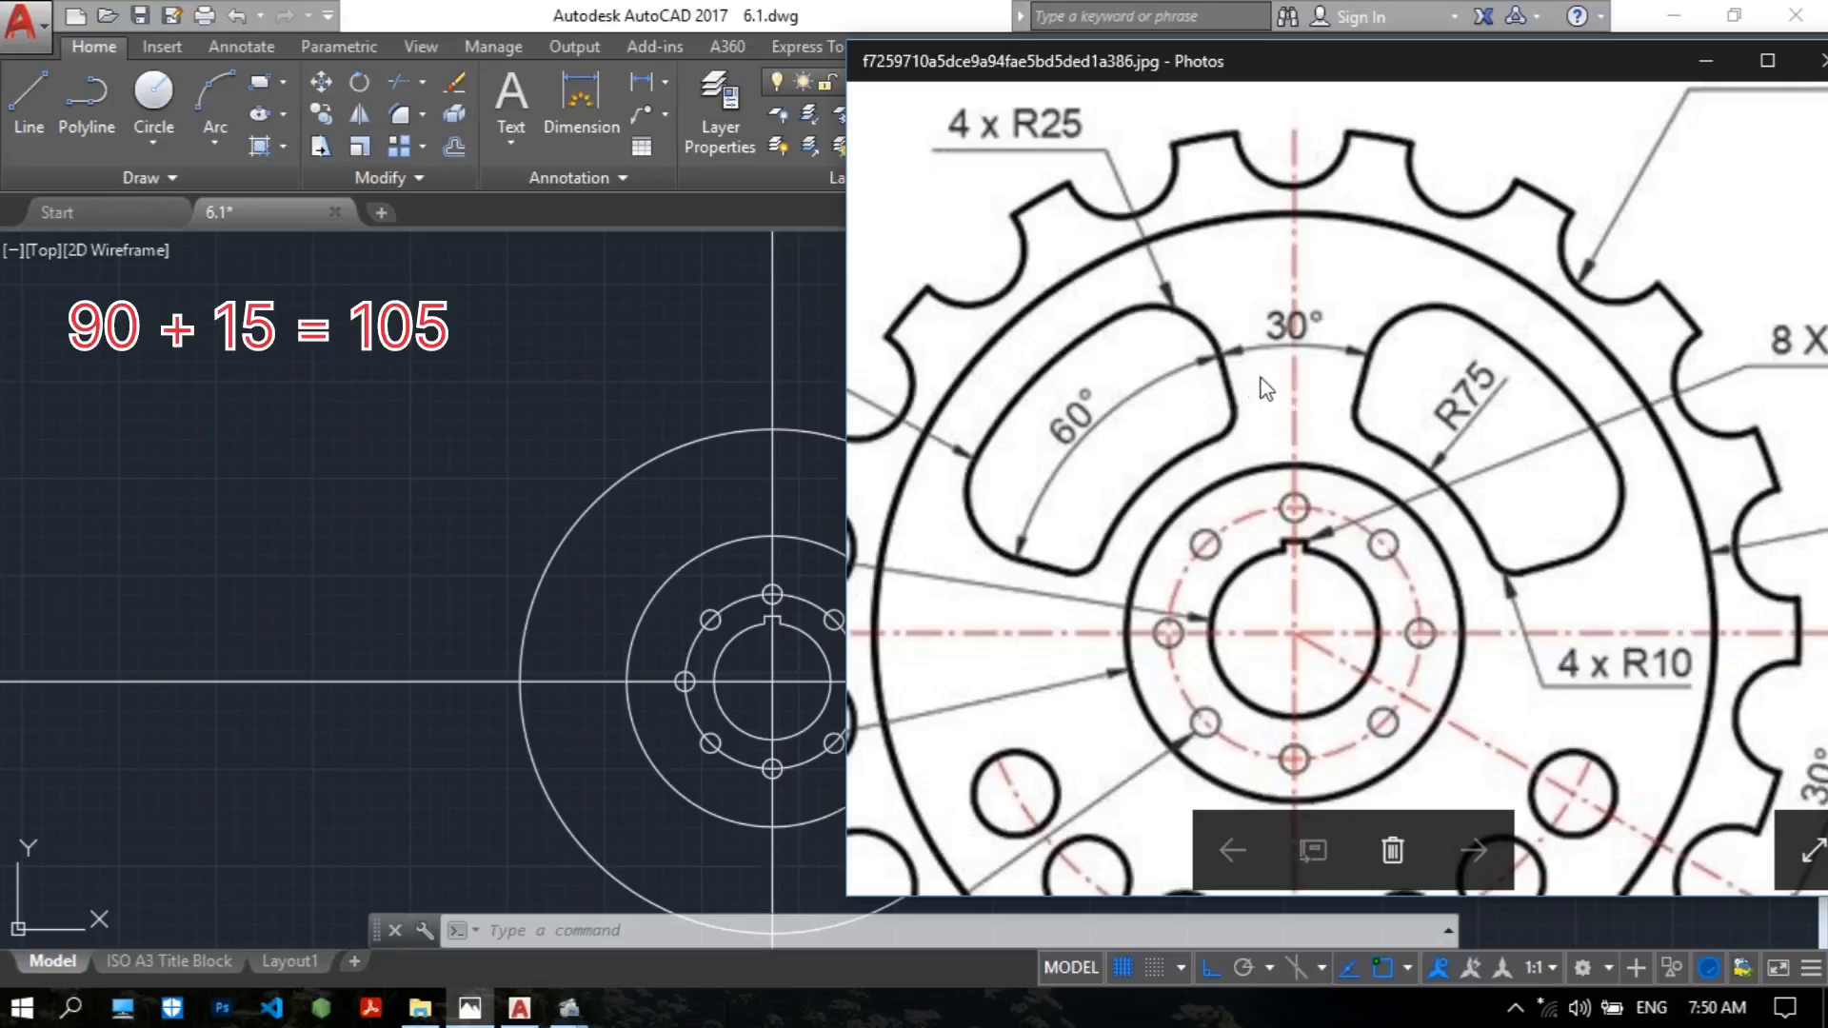
{"action": "left_click", "coordinate": [648, 366]}
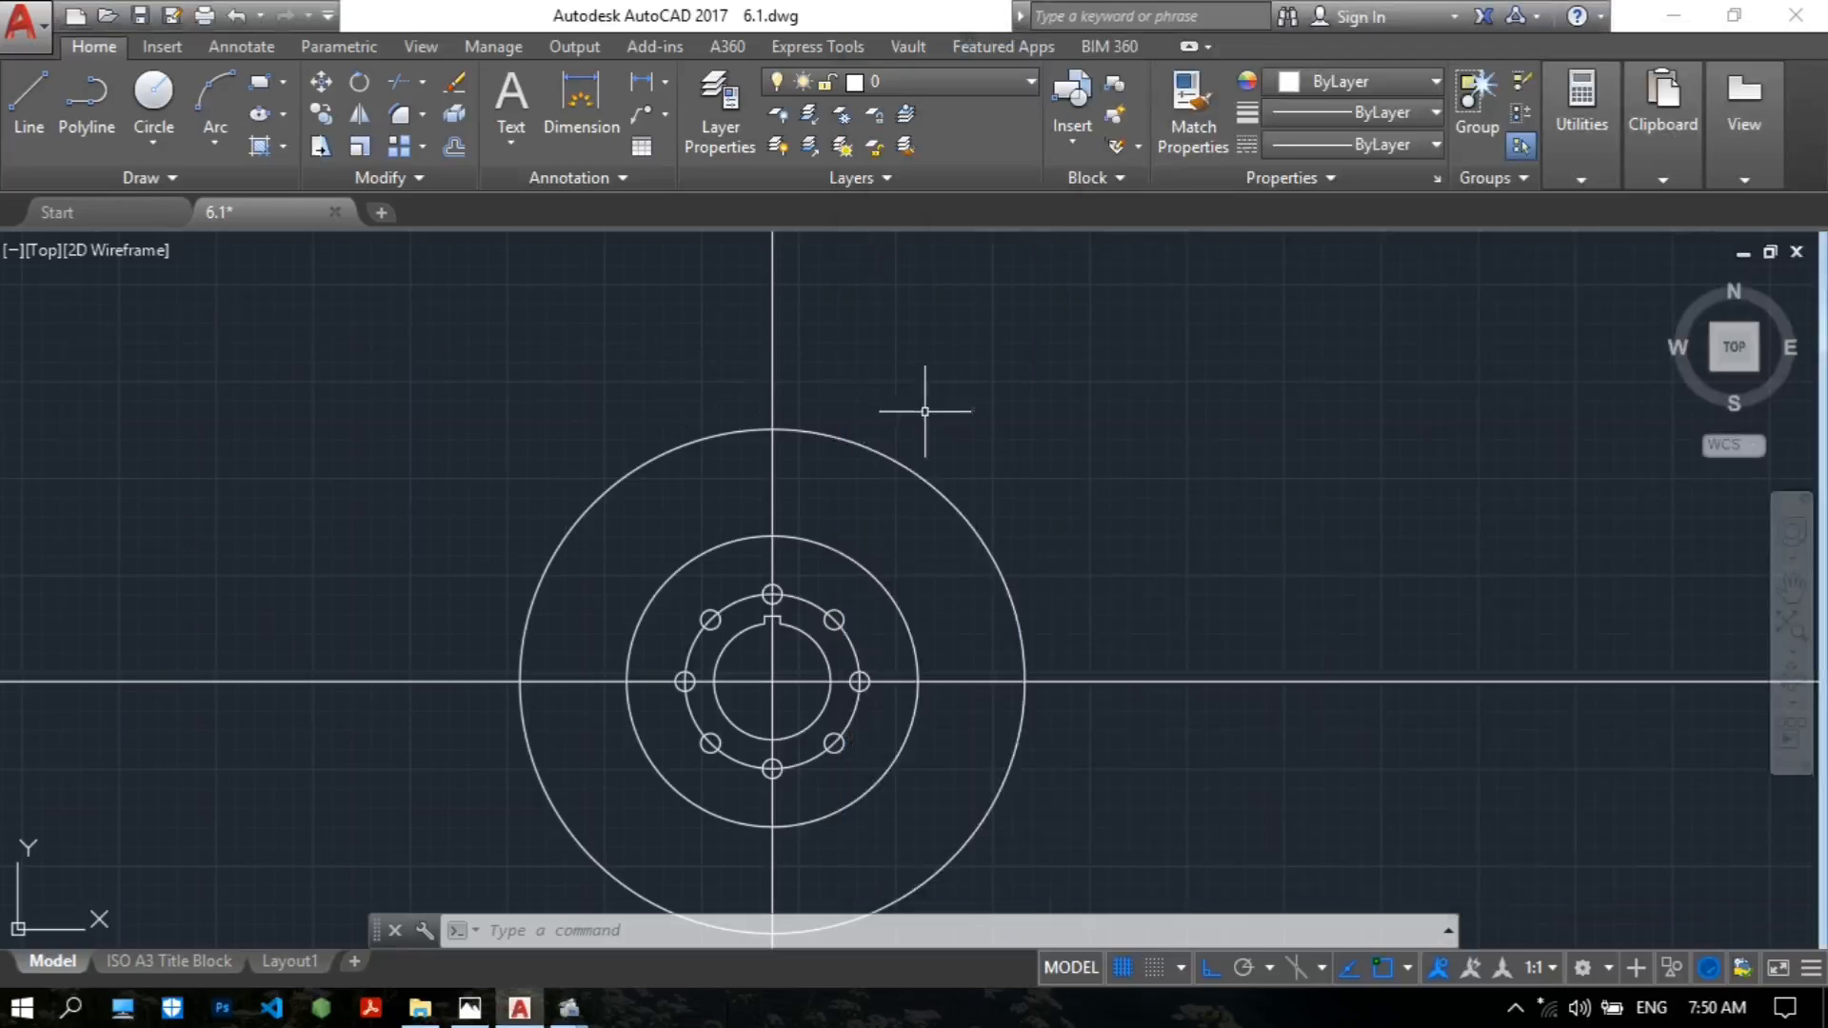
{"action": "type", "text": "XL"}
{"action": "key", "text": "Return"}
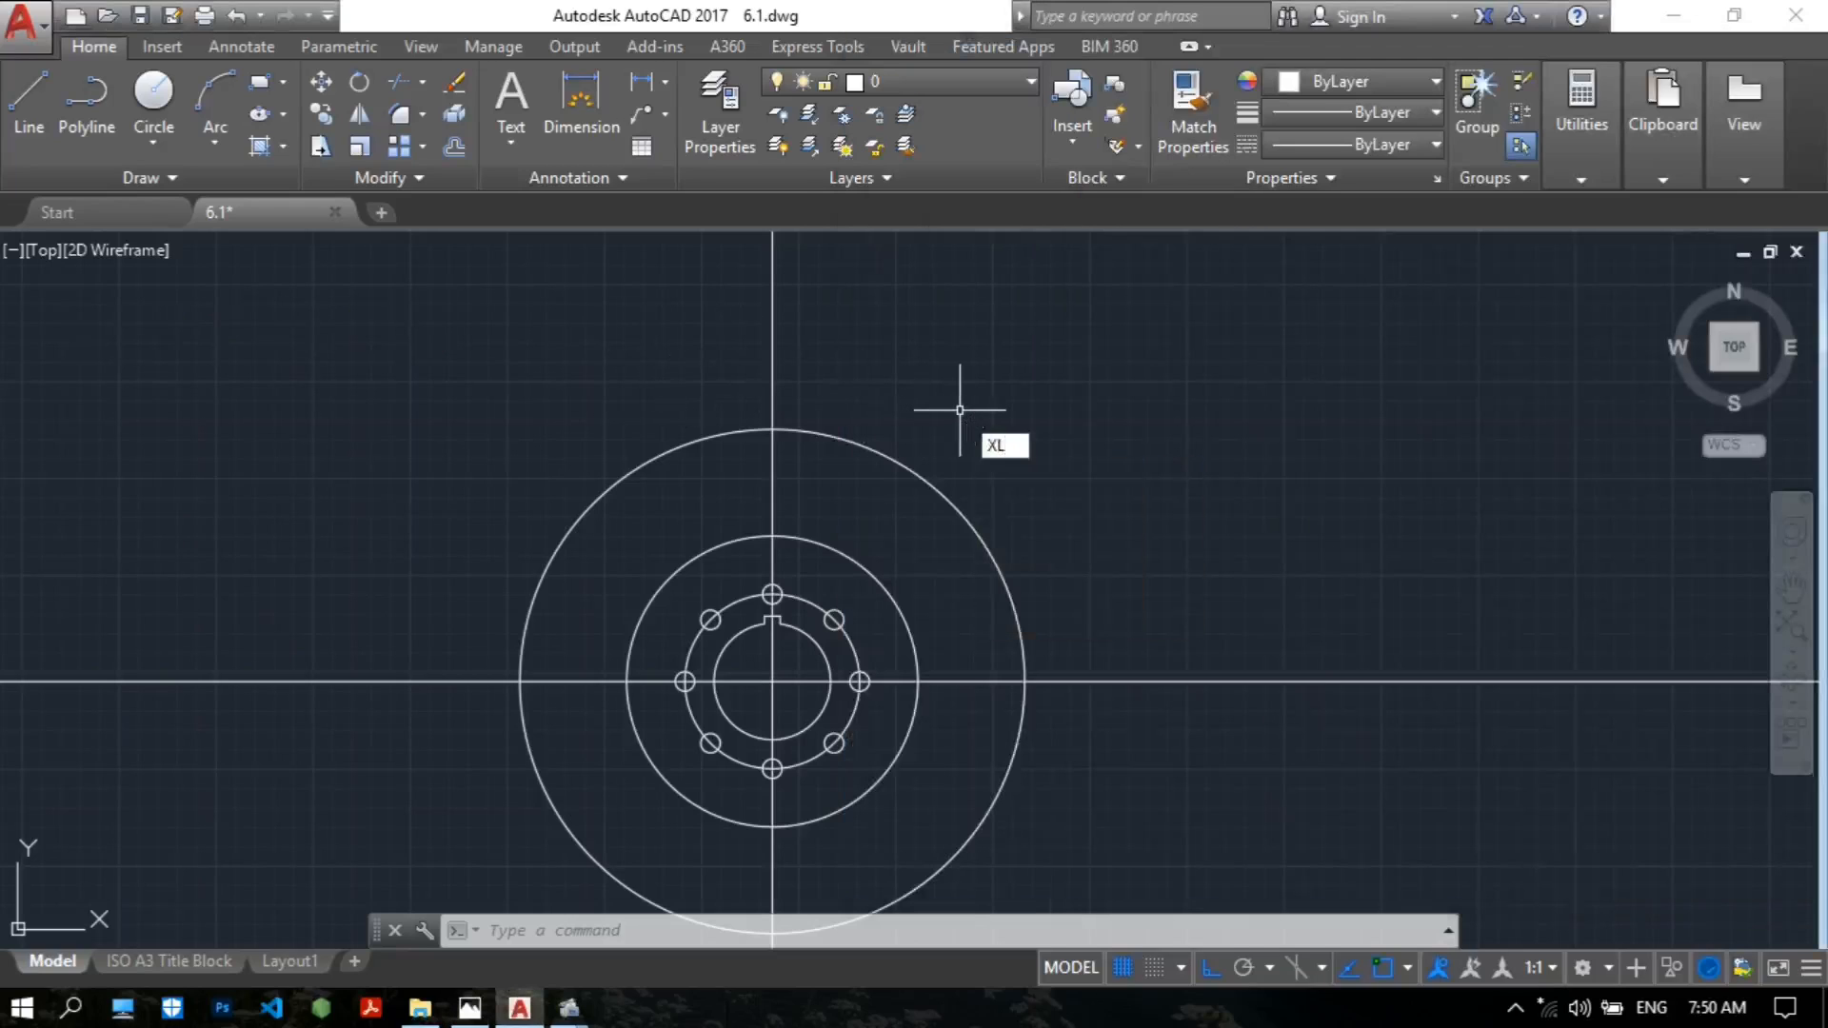
{"action": "type", "text": "A"}
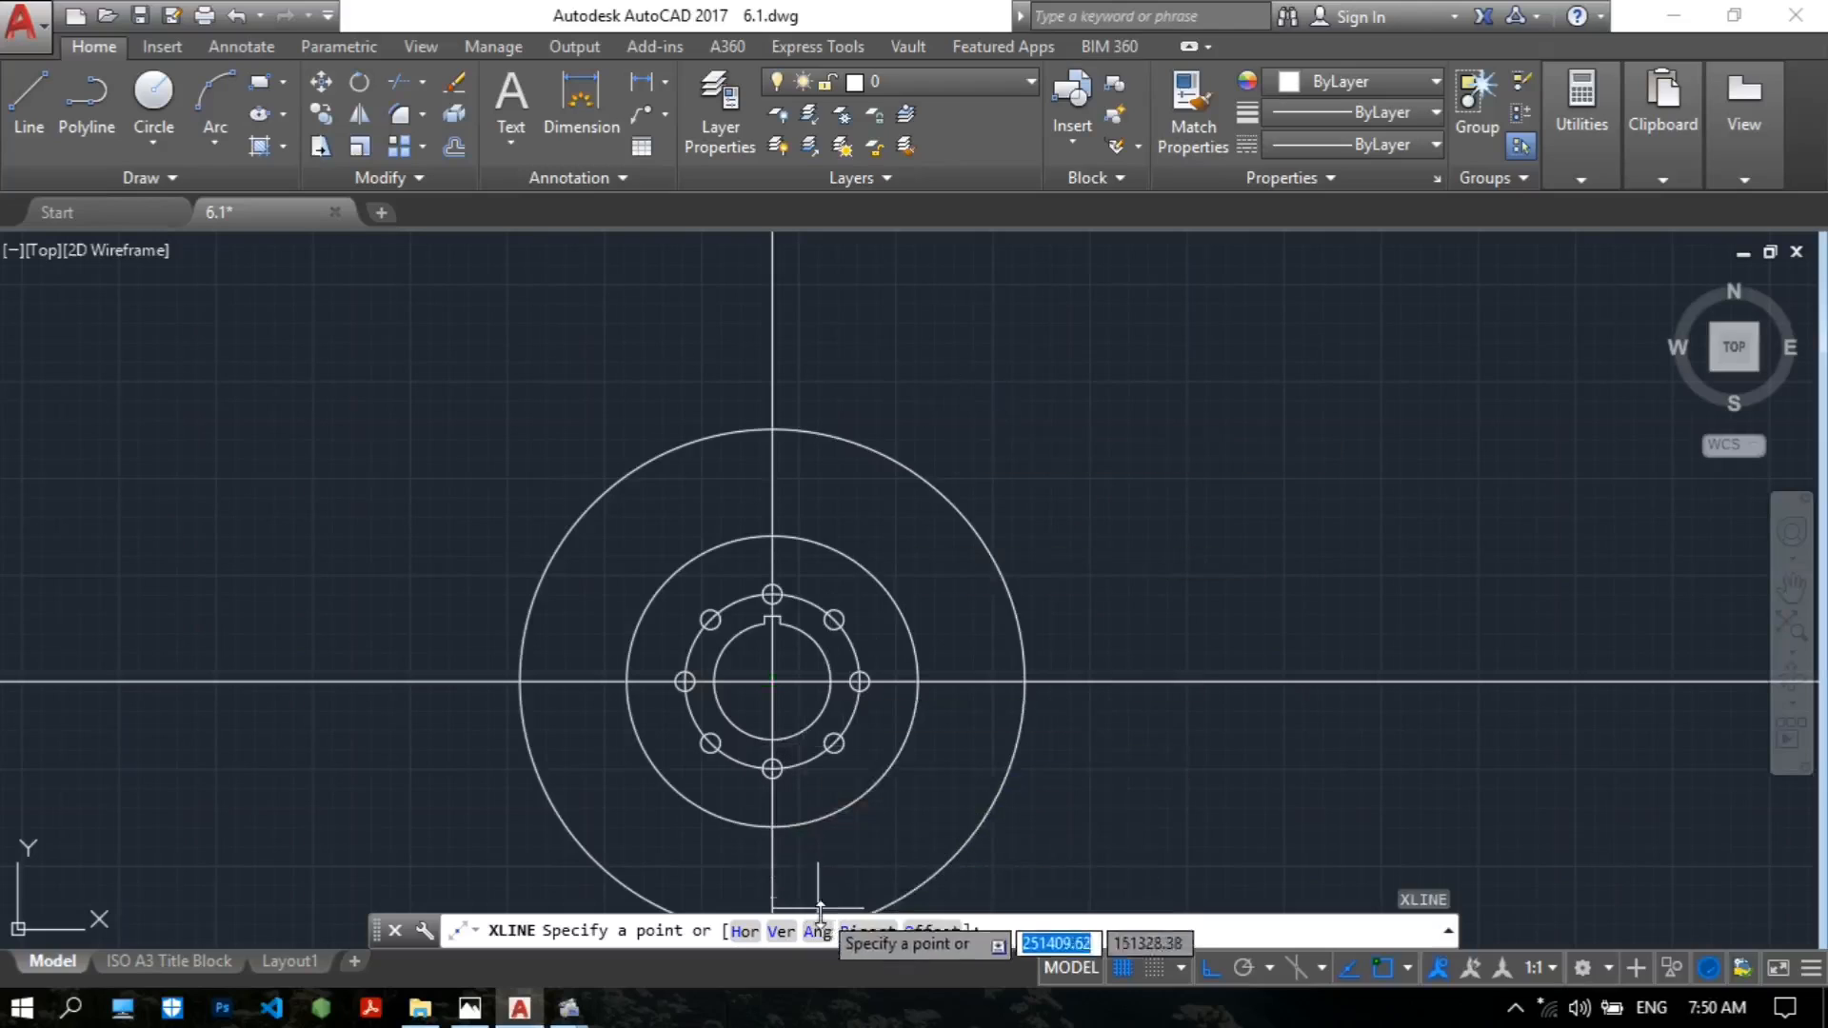
{"action": "key", "text": "Return"}
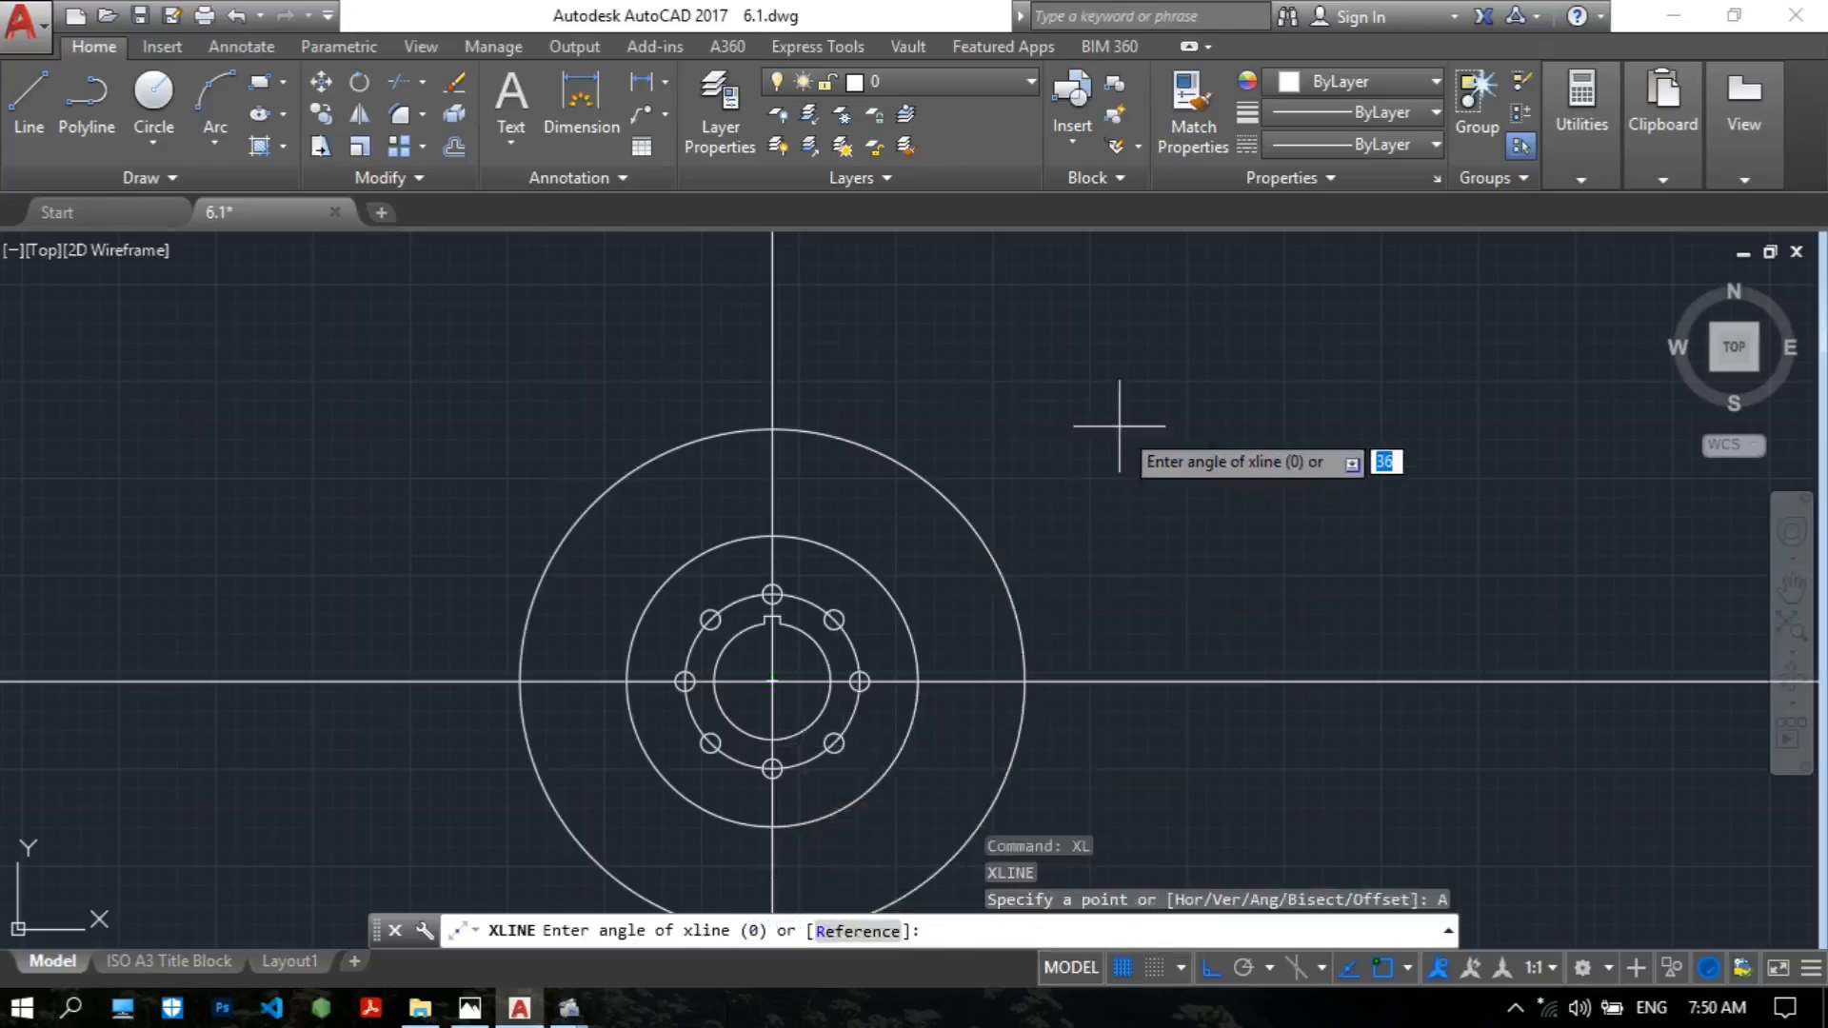
{"action": "type", "text": "105"}
{"action": "key", "text": "Return"}
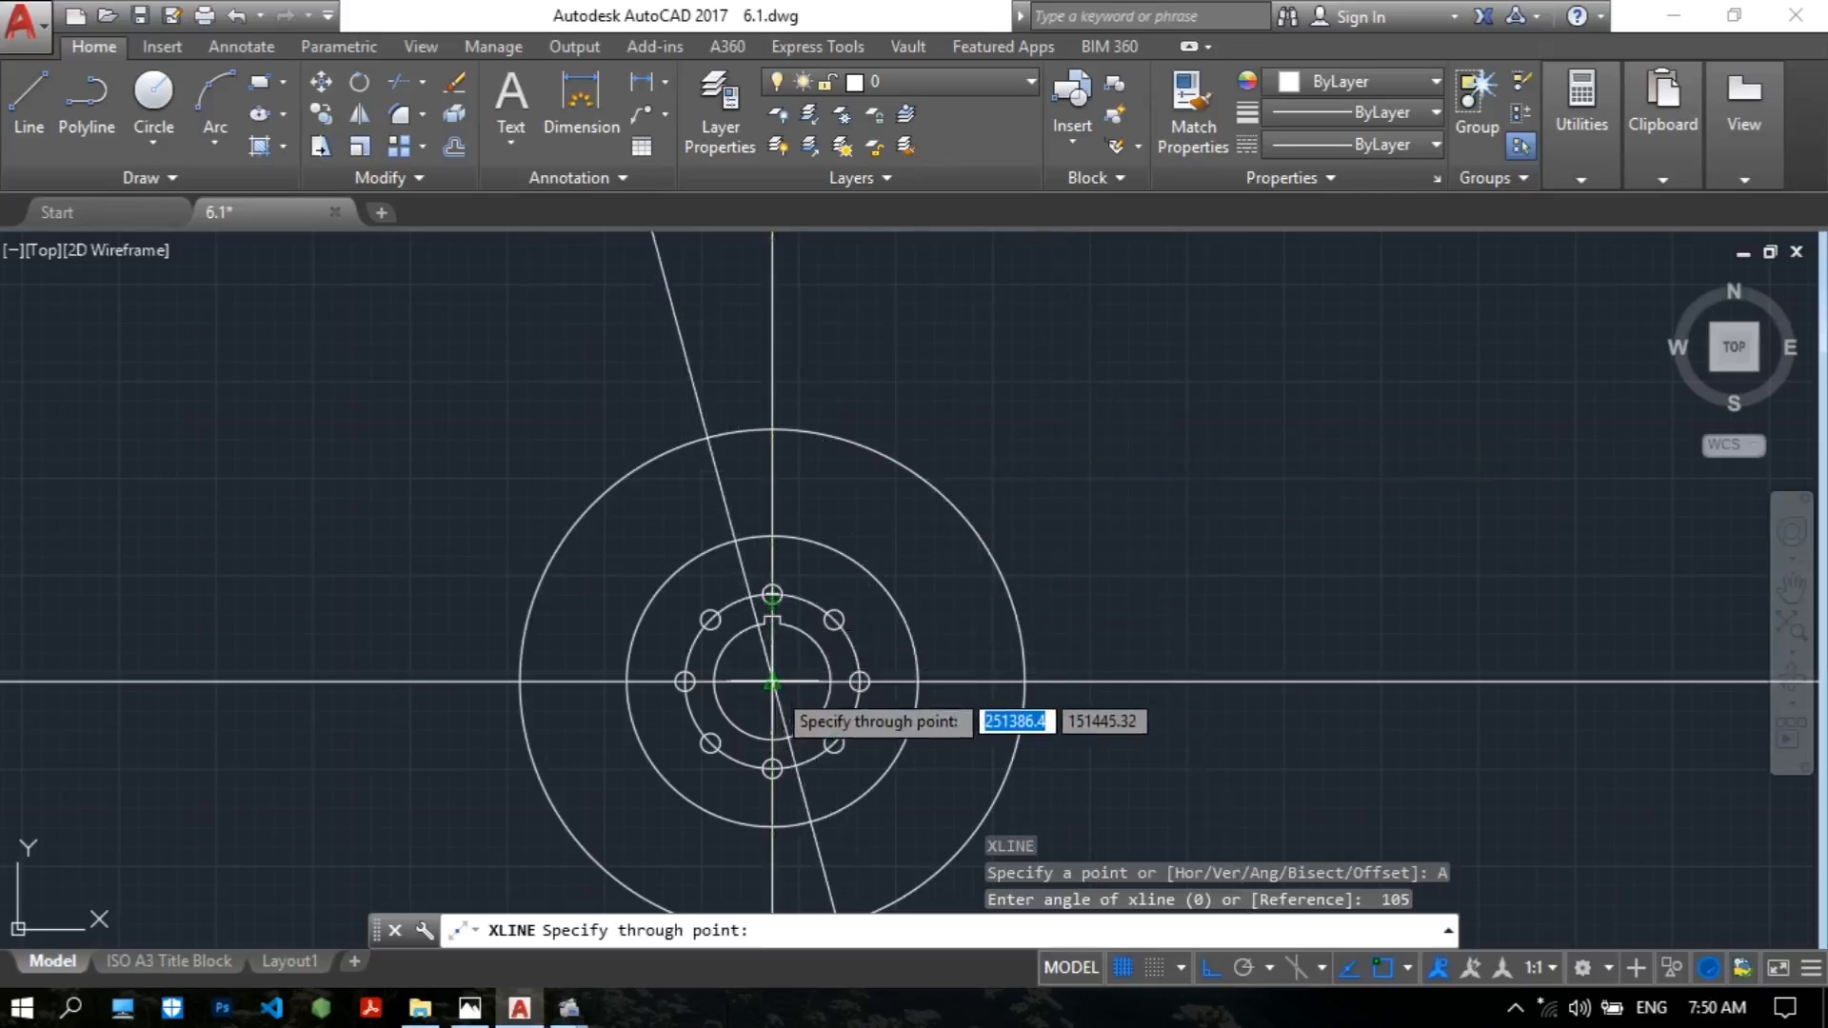
{"action": "left_click", "coordinate": [772, 682]}
{"action": "key", "text": "Escape"}
Examine the curved slots' angular spacing and span in the reference image and compare them with the drawn construction line.
{"action": "scroll", "coordinate": [720, 382], "scroll_direction": "up", "scroll_amount": 4}
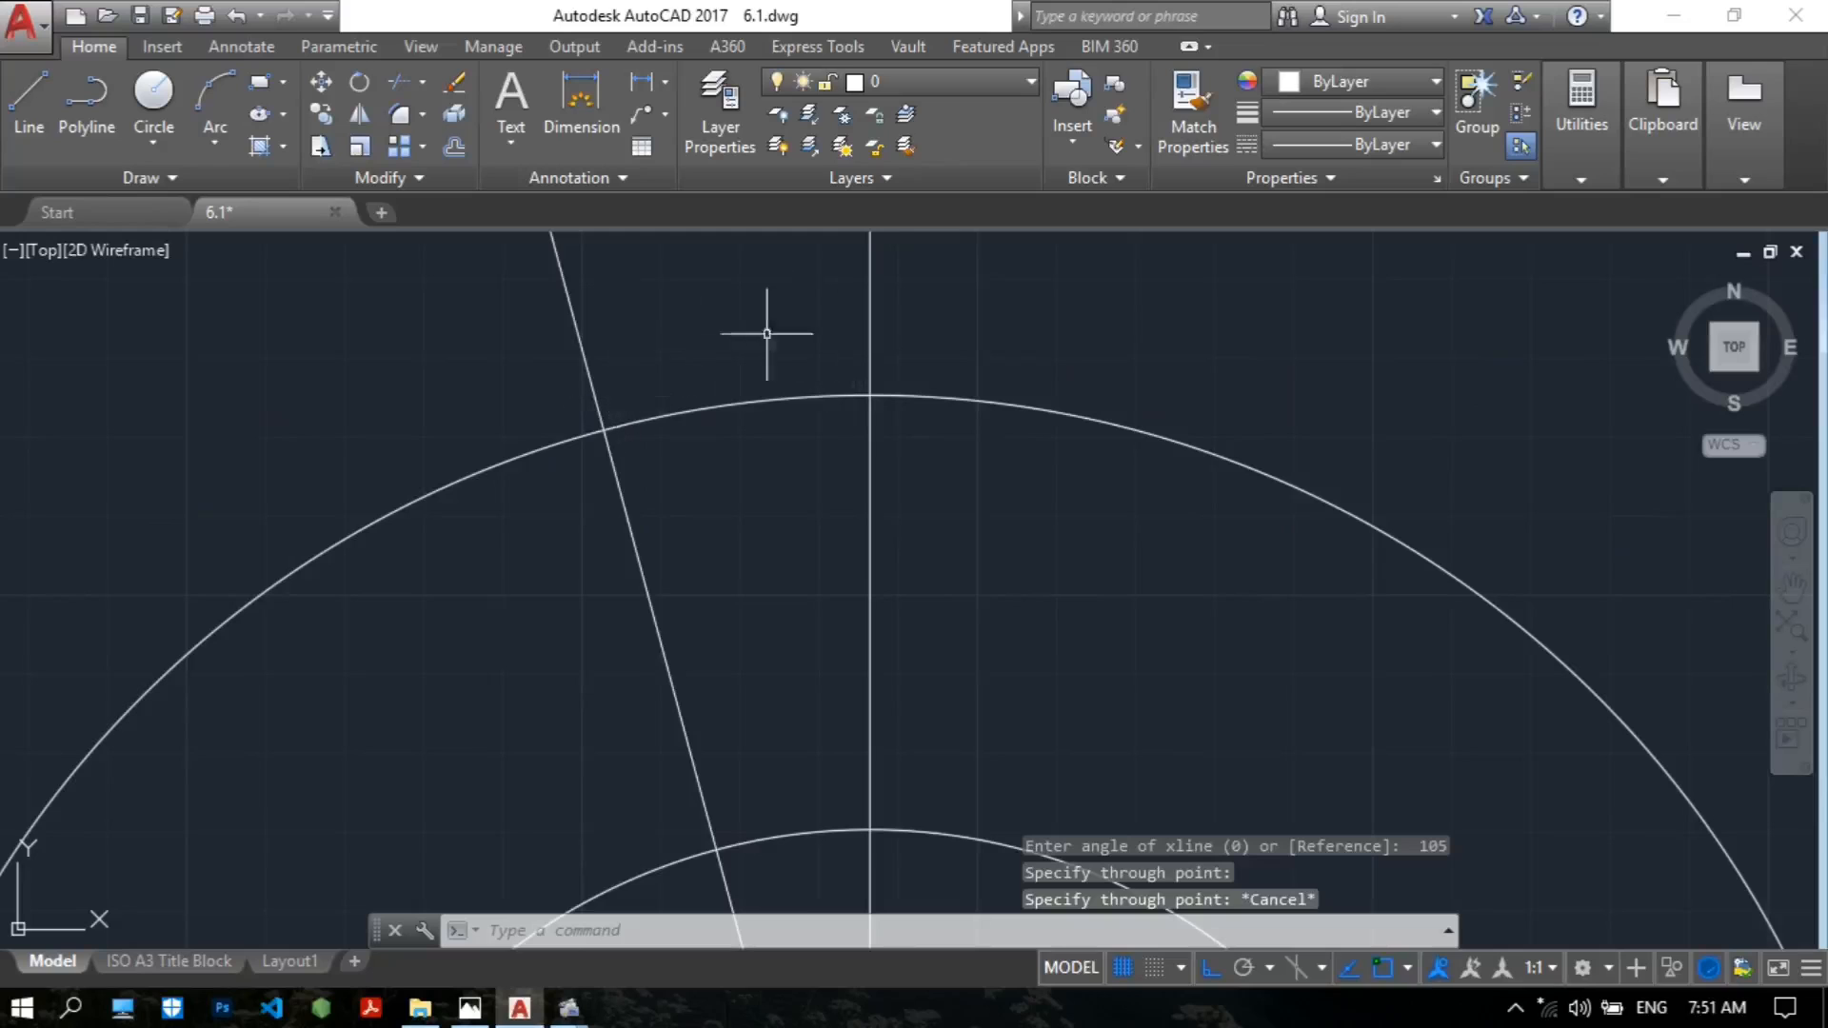
{"action": "left_click", "coordinate": [470, 1007]}
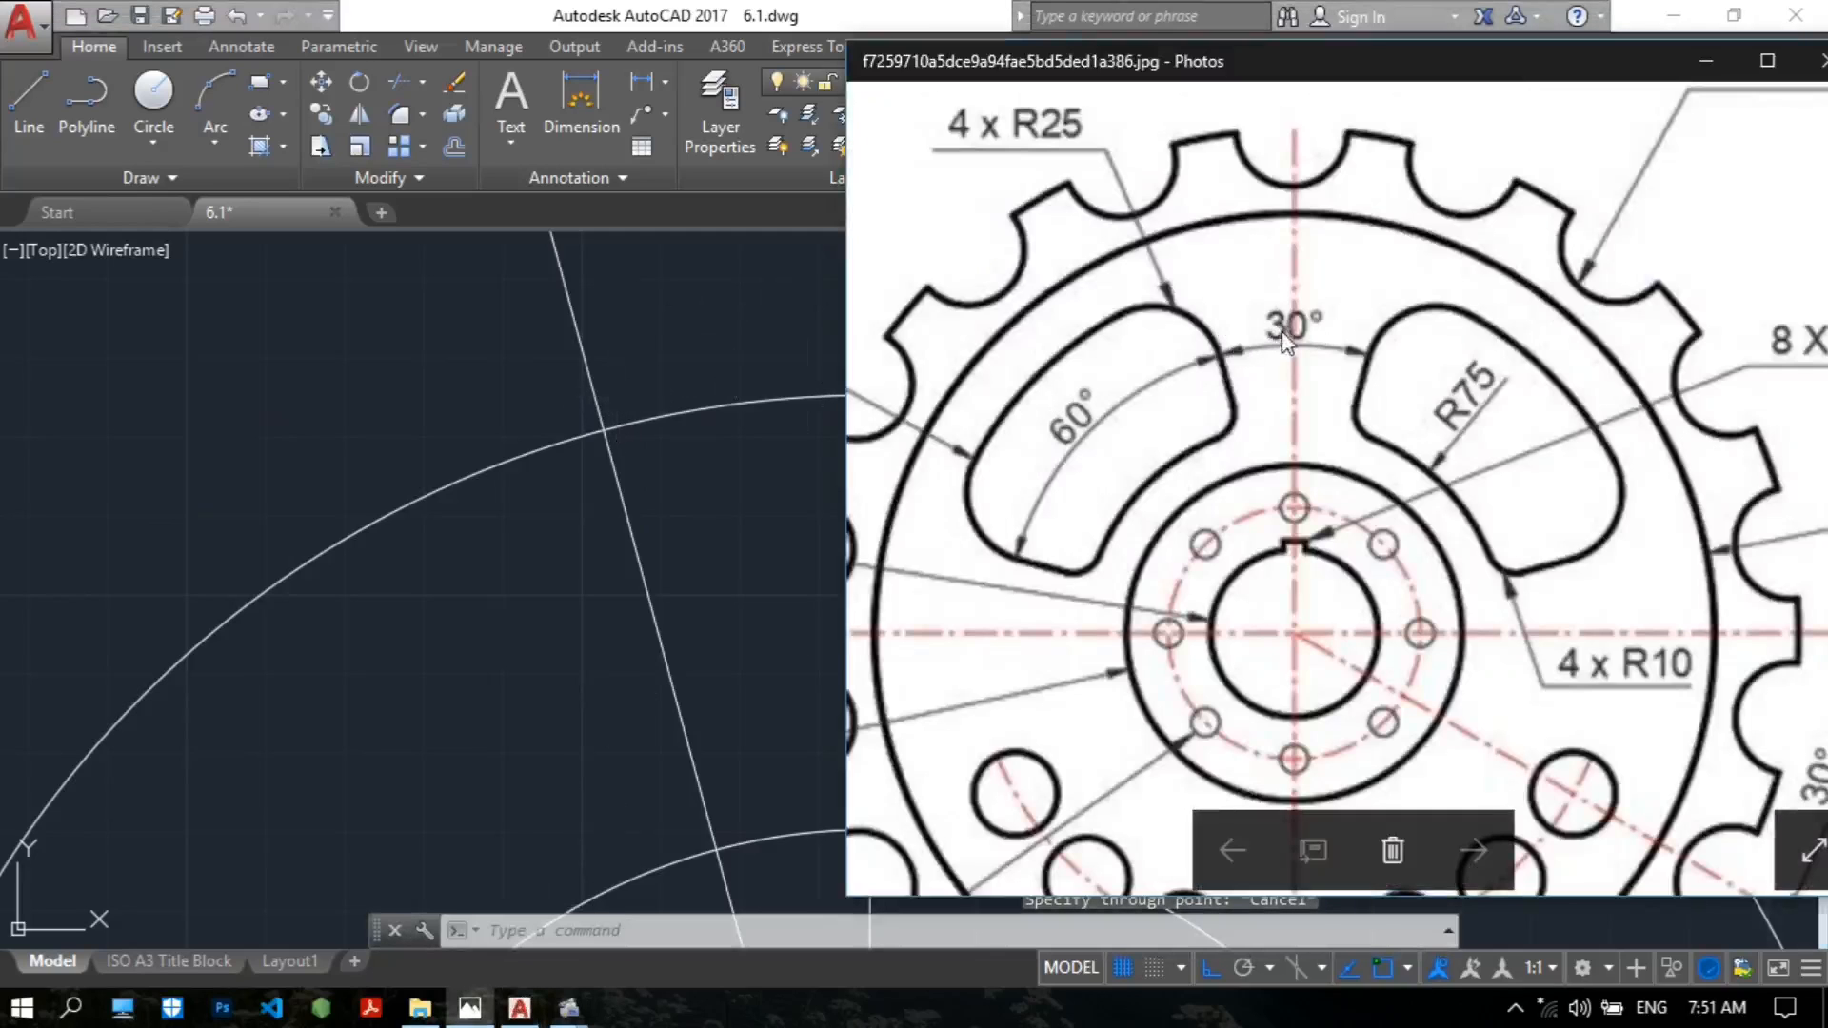
{"action": "left_click", "coordinate": [350, 385]}
{"action": "scroll", "coordinate": [990, 485], "scroll_direction": "down", "scroll_amount": 3}
{"action": "scroll", "coordinate": [952, 428], "scroll_direction": "up", "scroll_amount": 3}
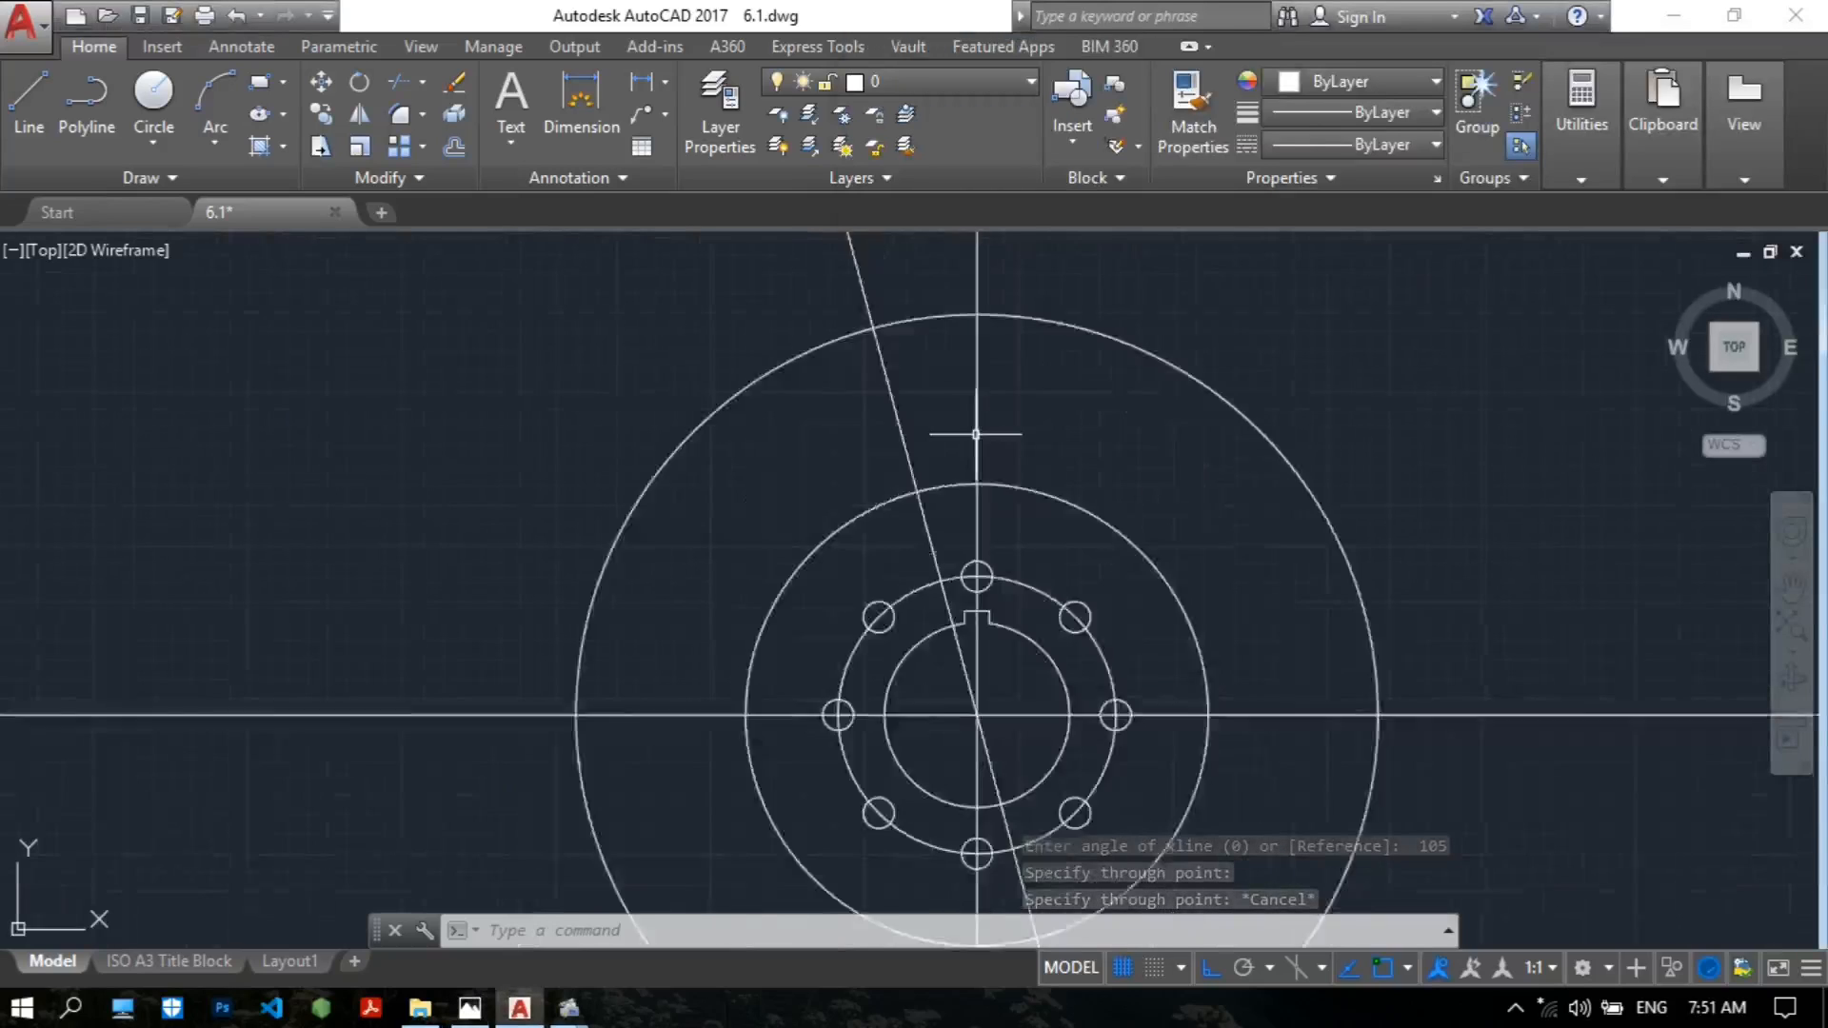
{"action": "left_click", "coordinate": [469, 1008]}
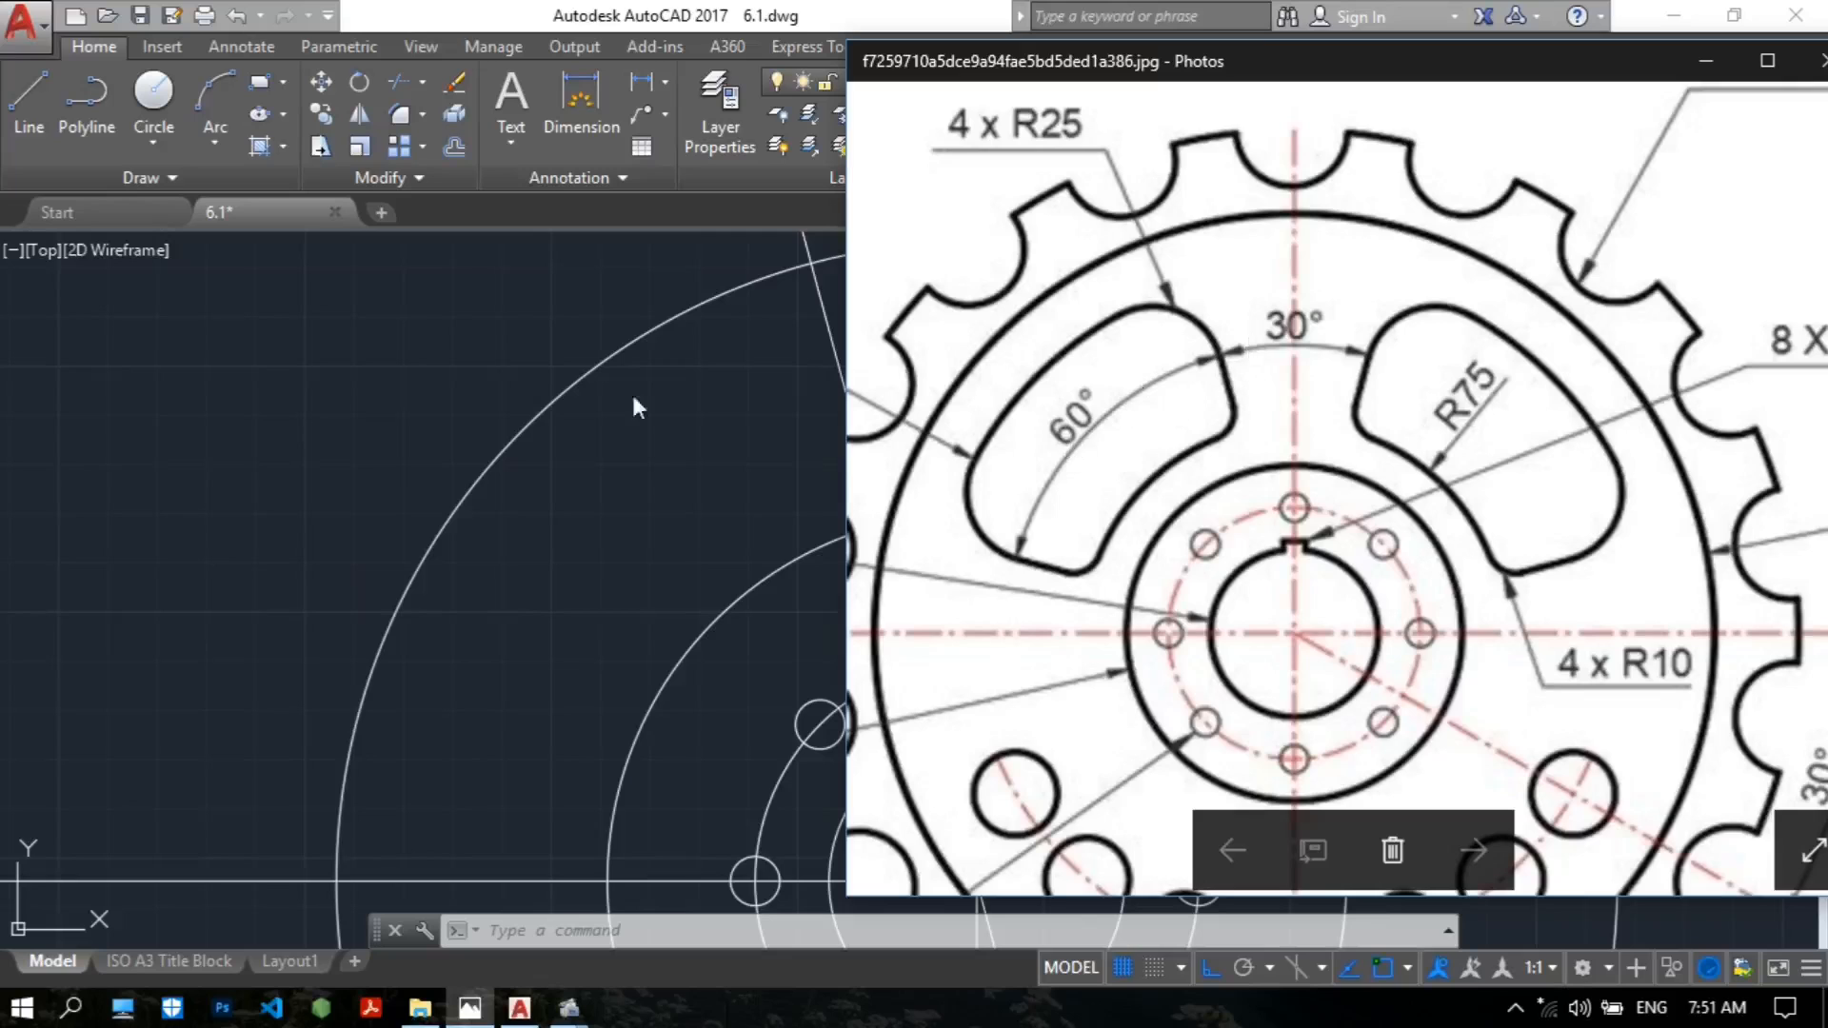
{"action": "left_click", "coordinate": [291, 386]}
{"action": "scroll", "coordinate": [1306, 368], "scroll_direction": "up", "scroll_amount": 2}
{"action": "scroll", "coordinate": [1265, 396], "scroll_direction": "down", "scroll_amount": 4}
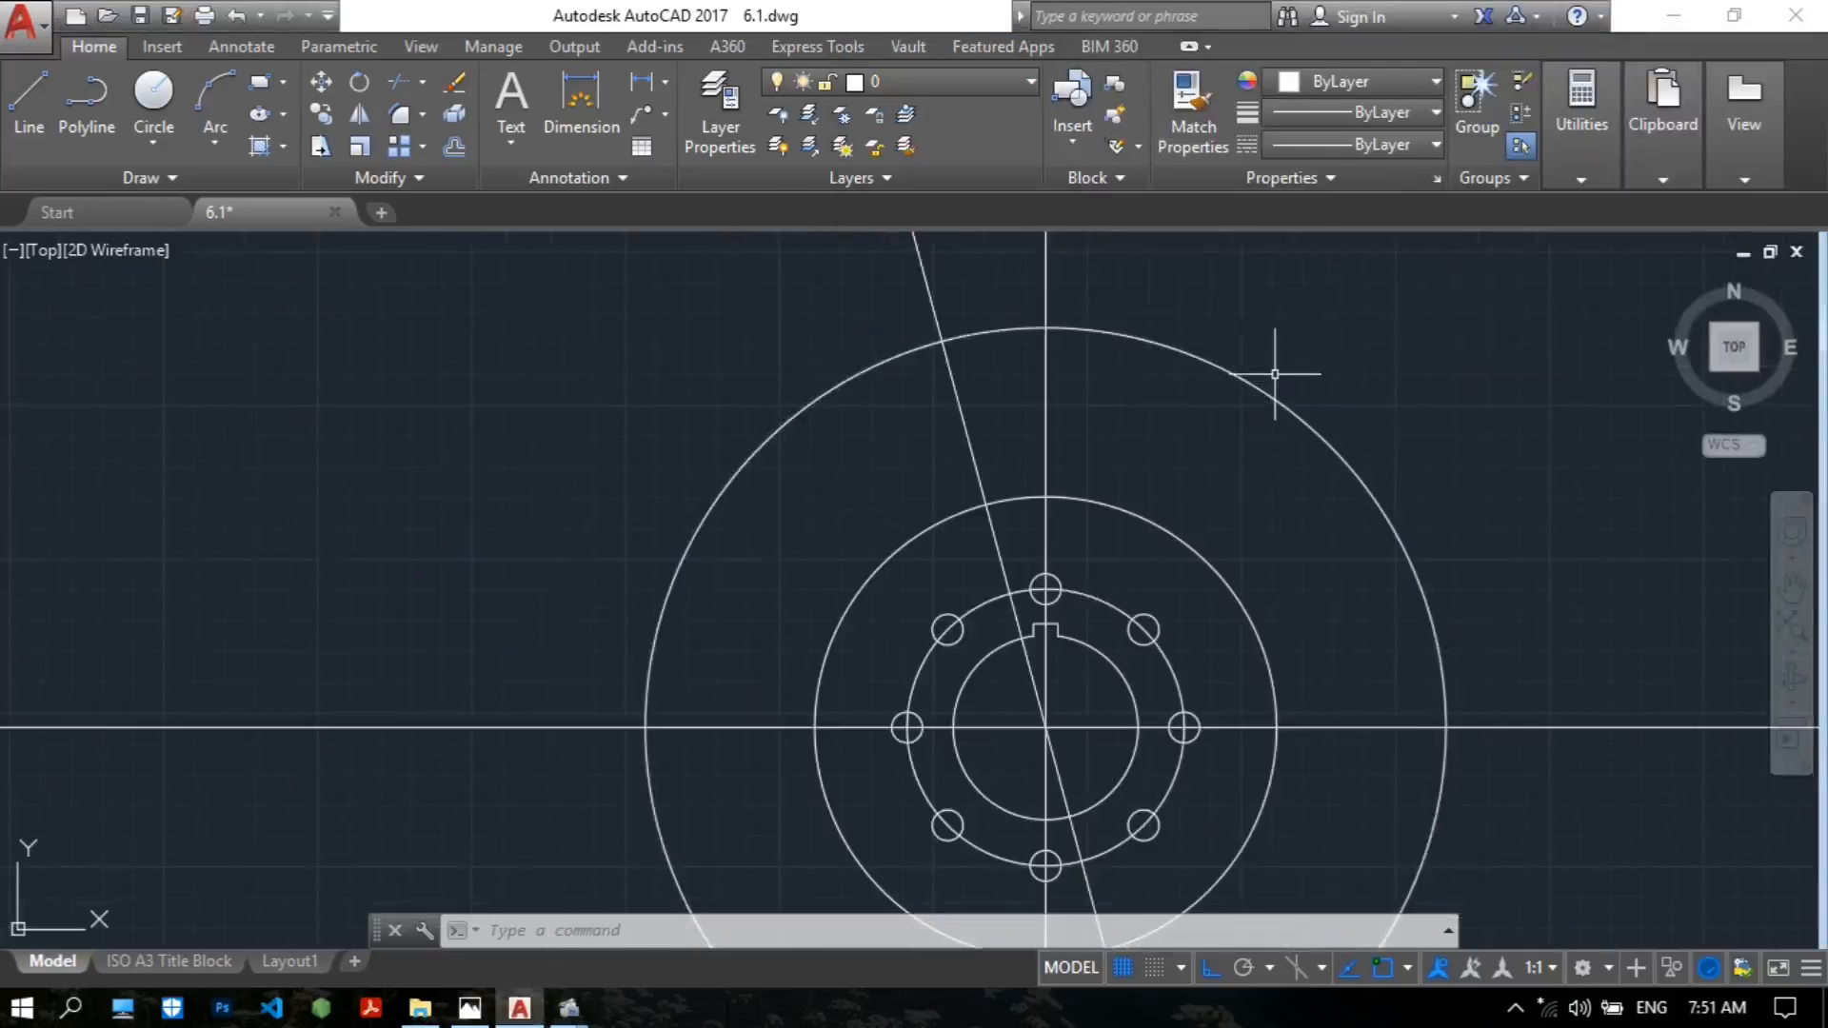
{"action": "type", "text": "cal"}
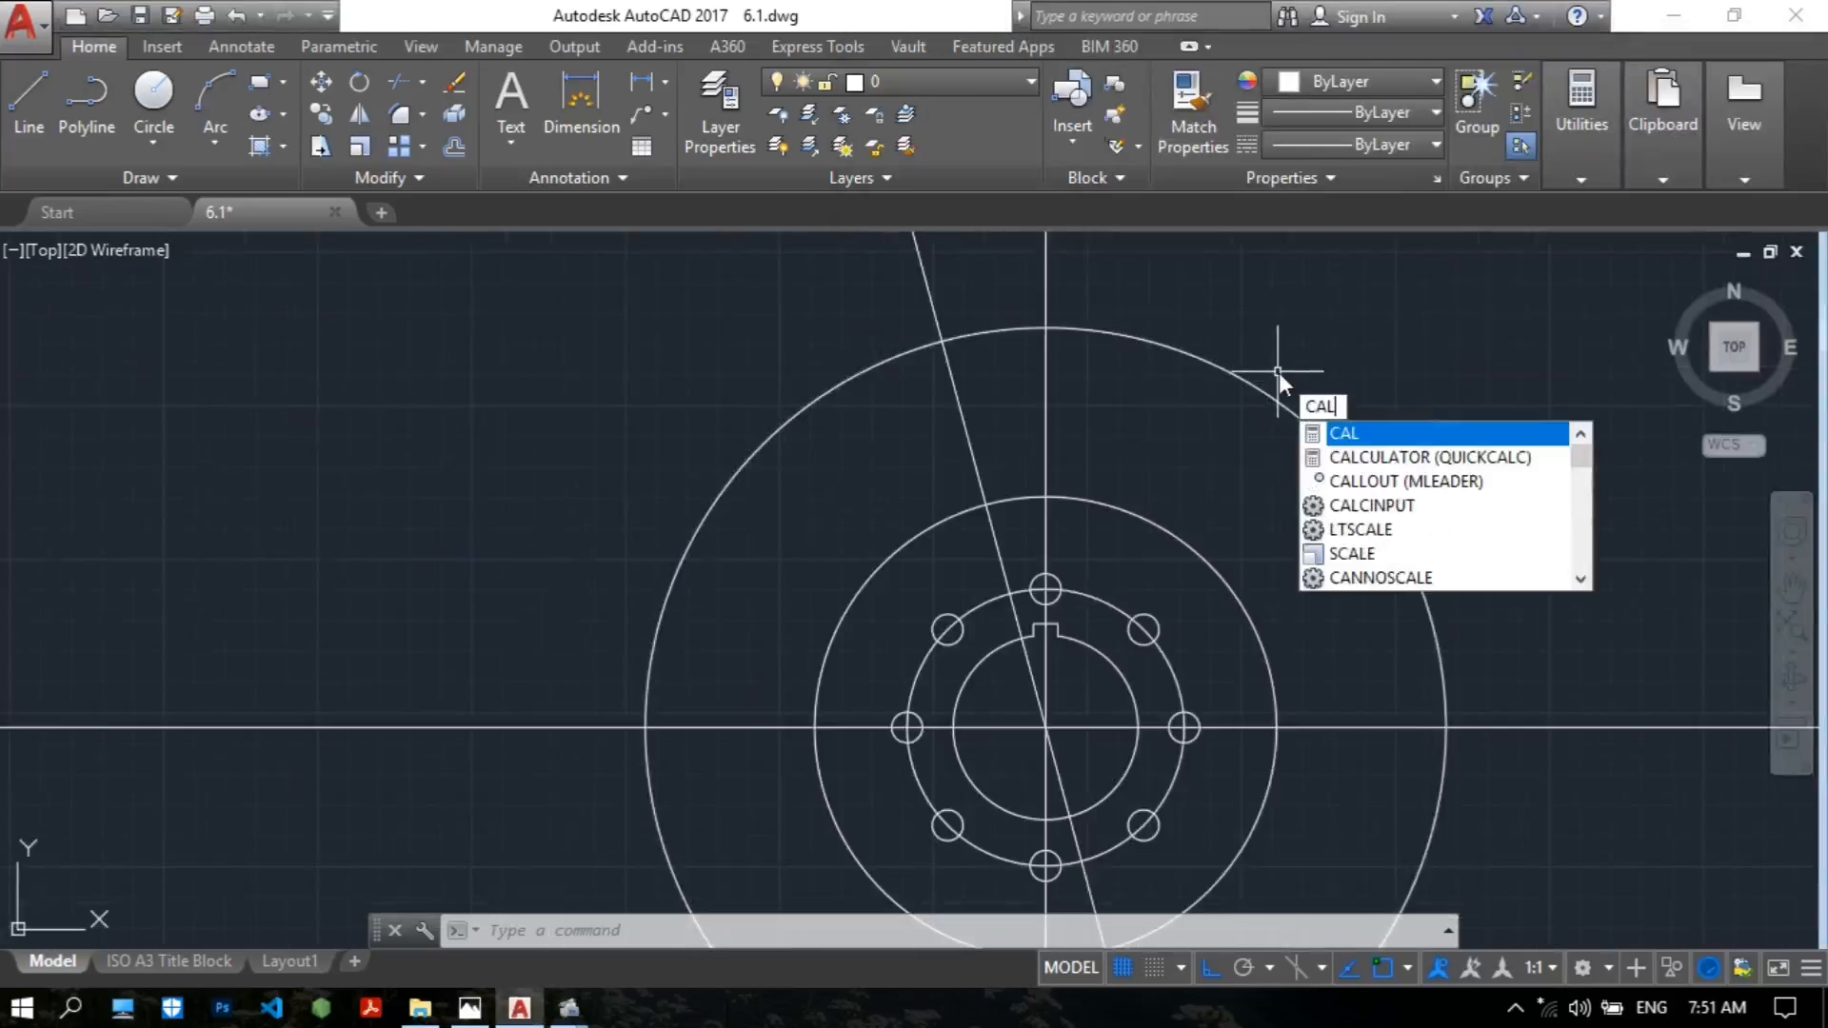
{"action": "key", "text": "Return"}
{"action": "key", "text": "Escape"}
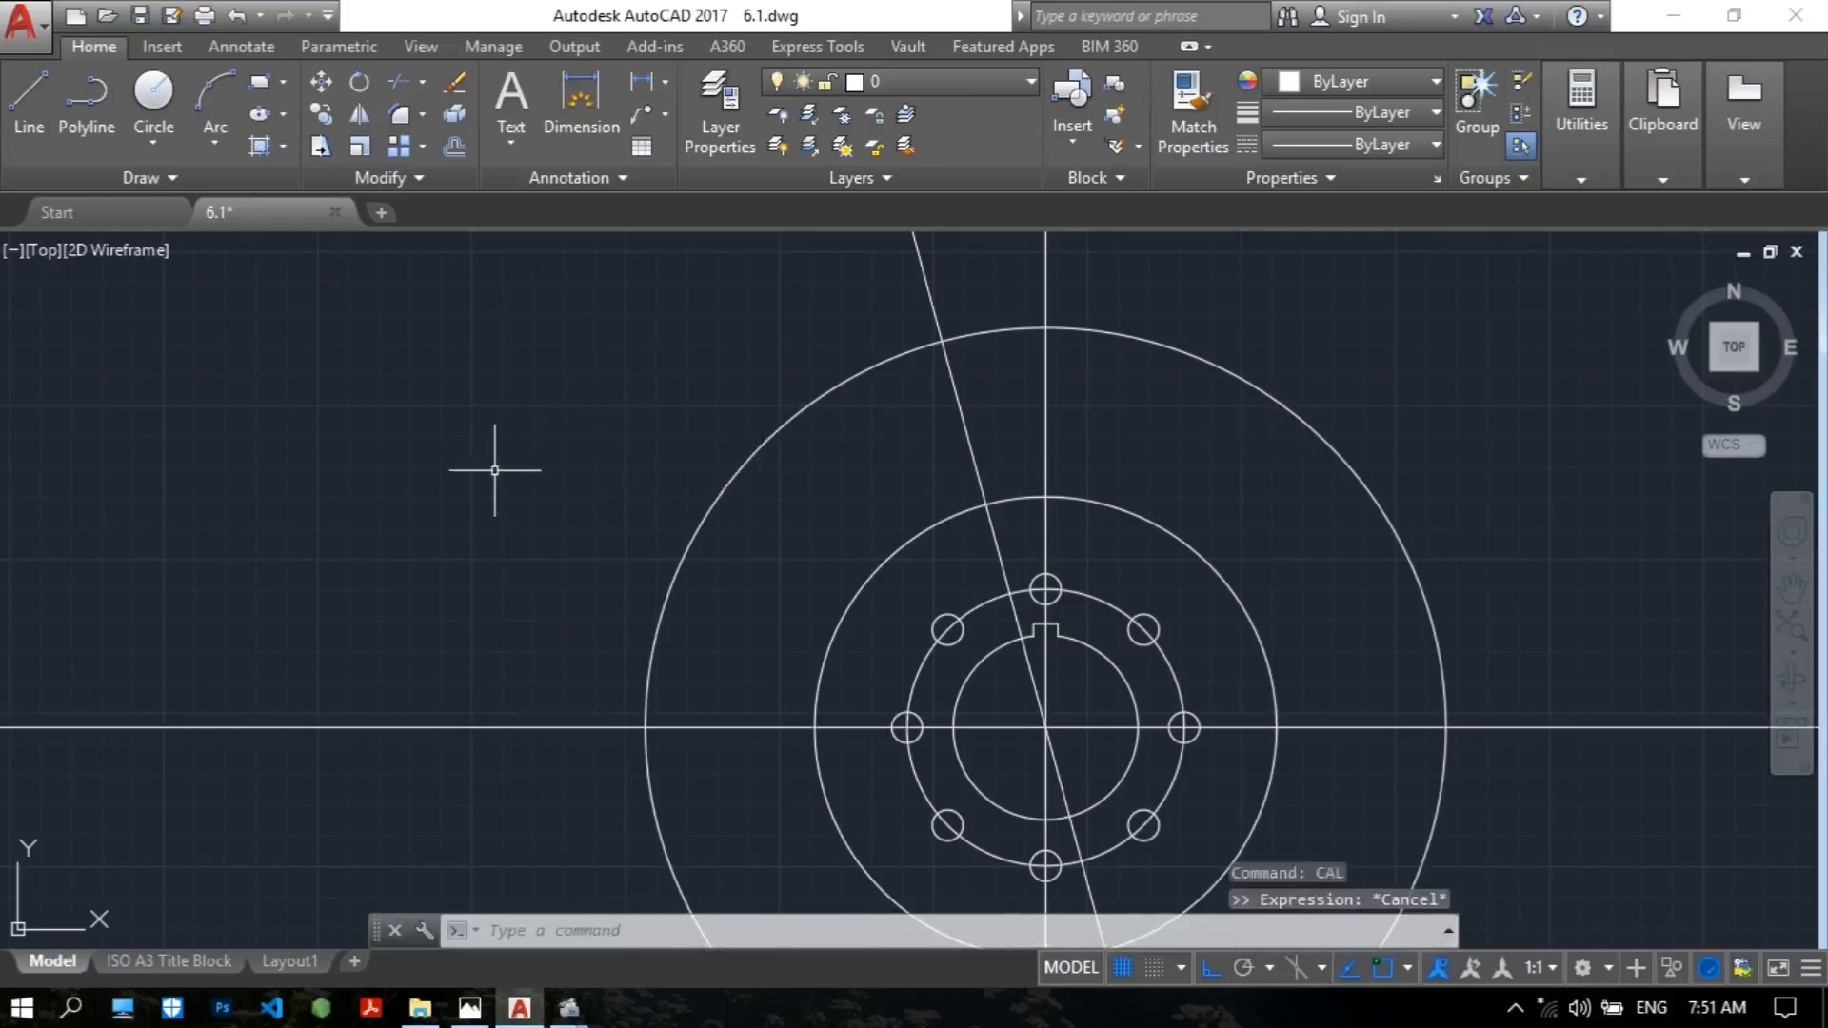
Open the QuickCalc calculator and compute 90+15+60 for the angle of the slot's second side.
{"action": "type", "text": "cal"}
{"action": "key", "text": "Down"}
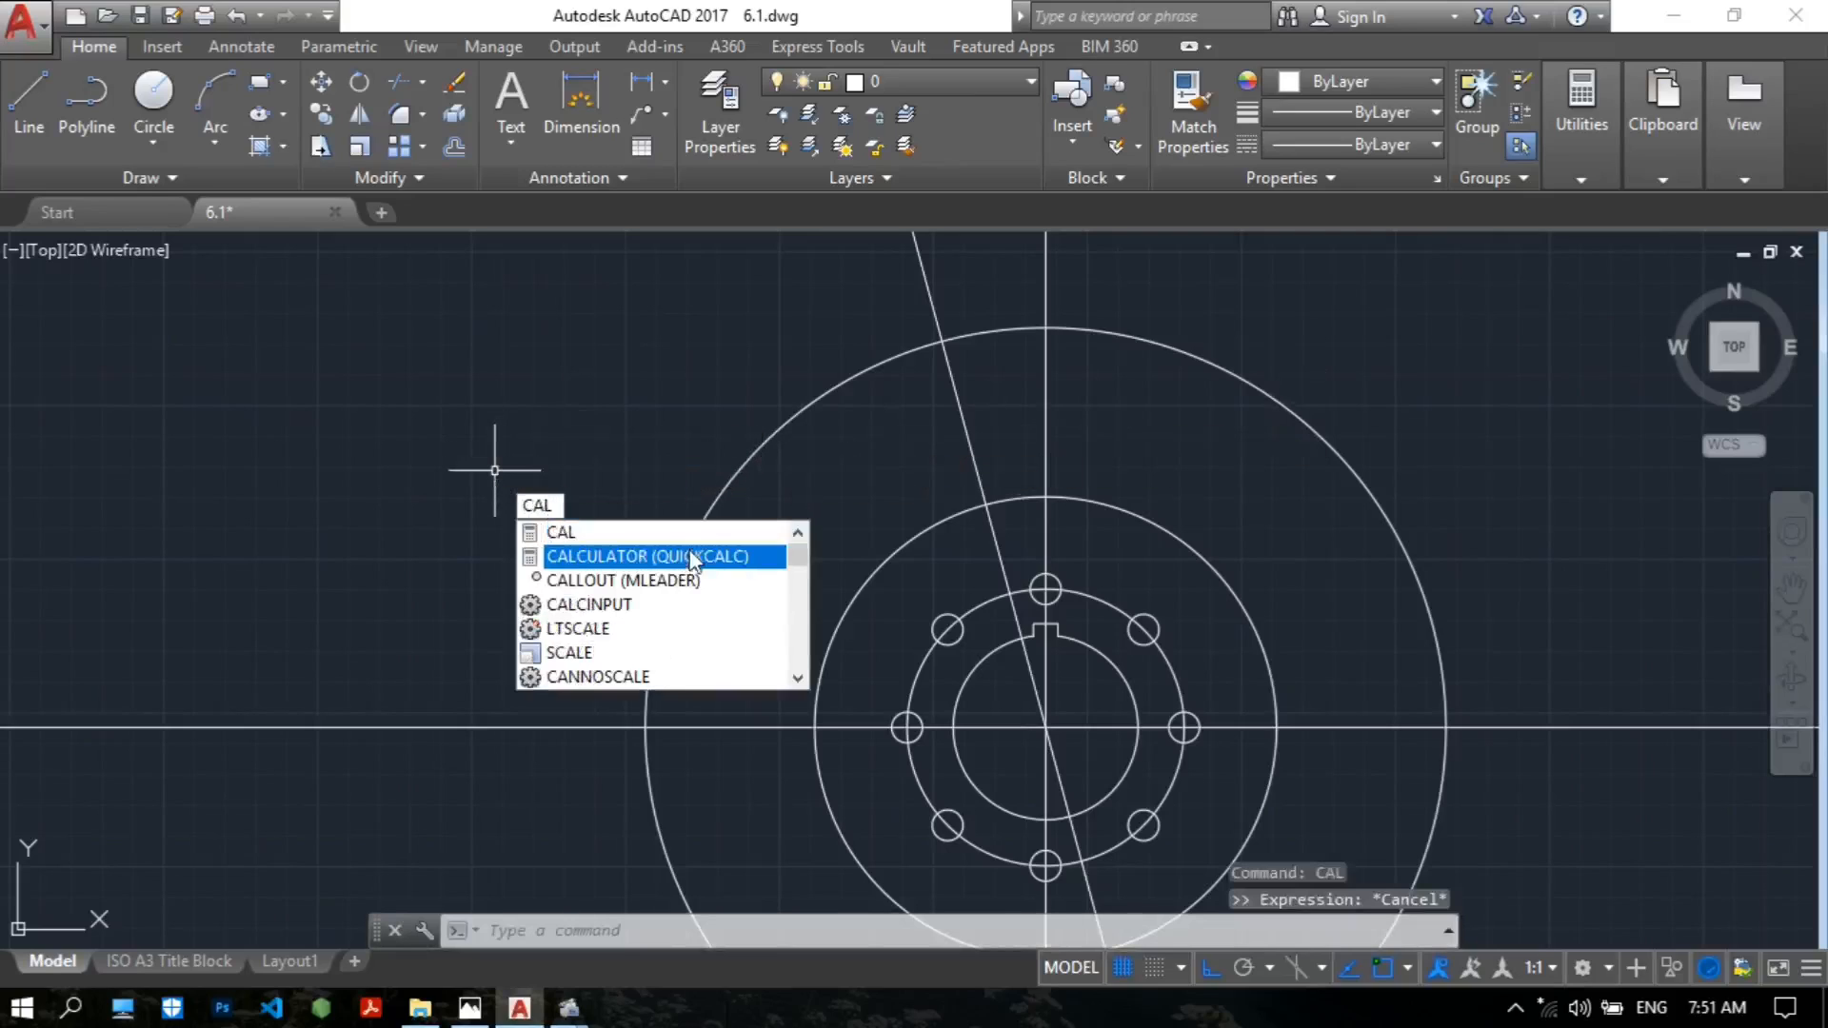
{"action": "key", "text": "Return"}
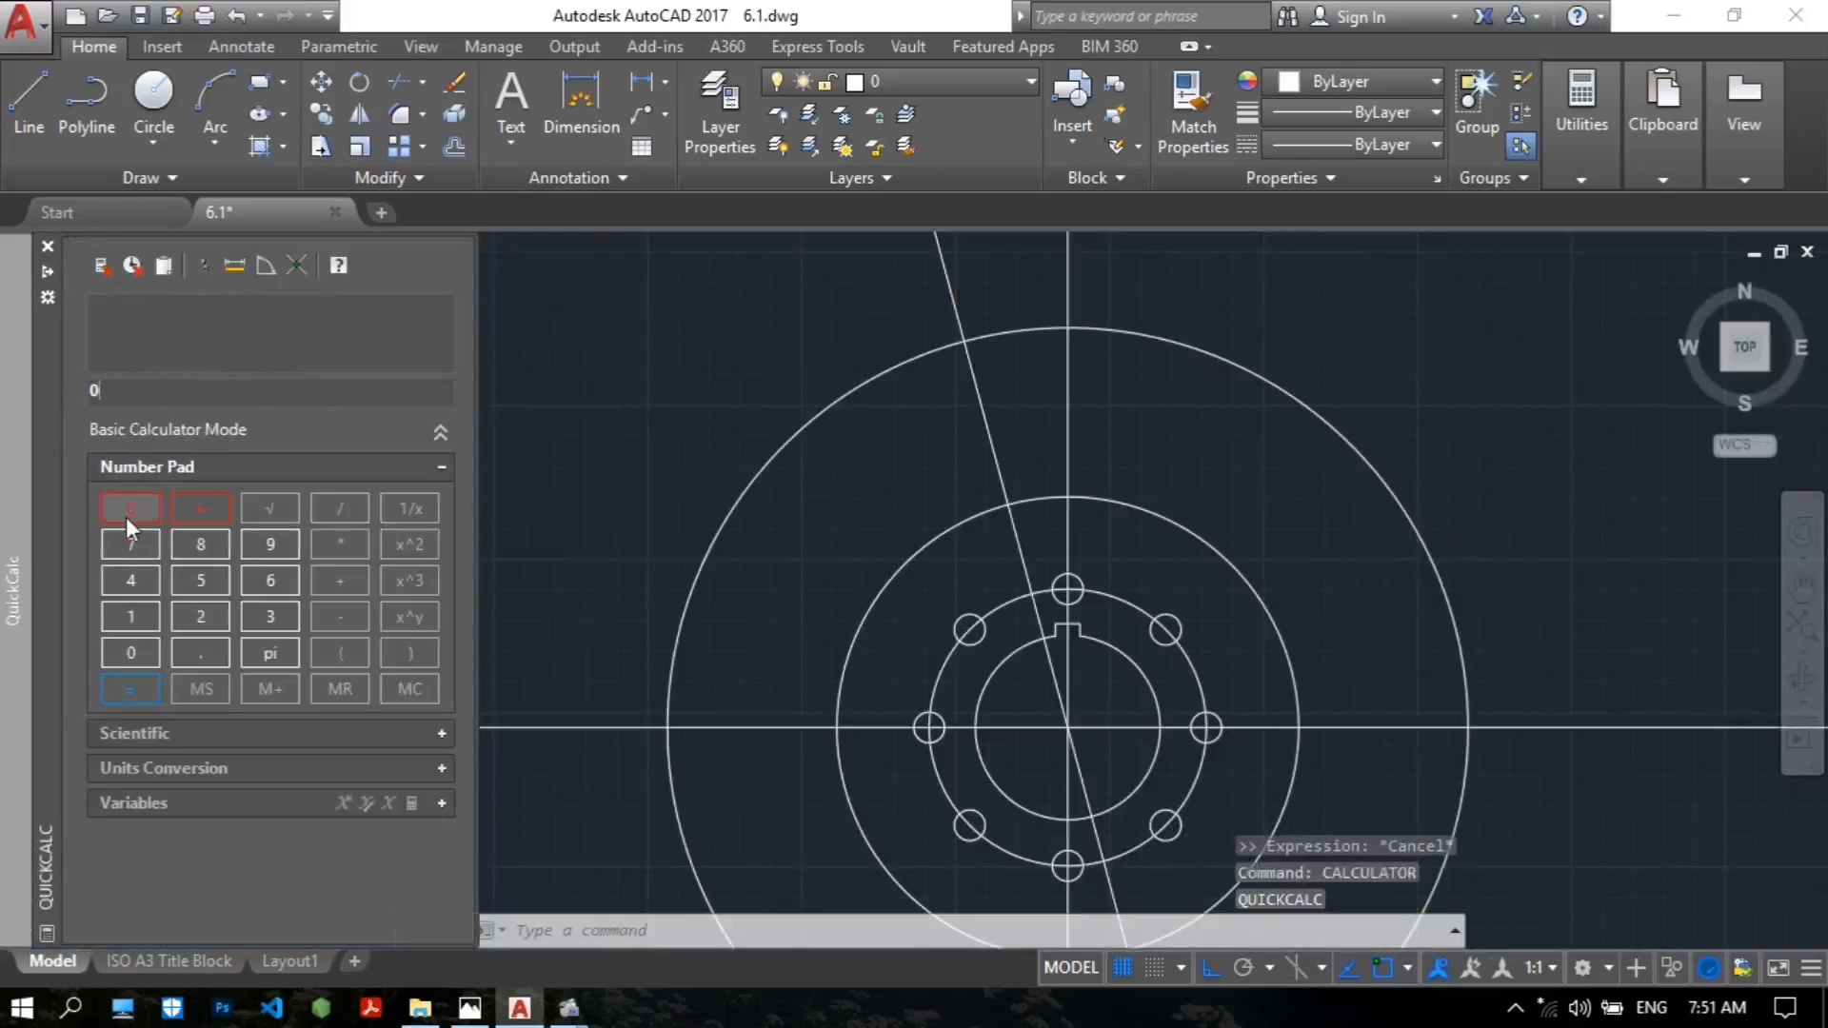
{"action": "left_click", "coordinate": [275, 545]}
{"action": "left_click", "coordinate": [152, 656]}
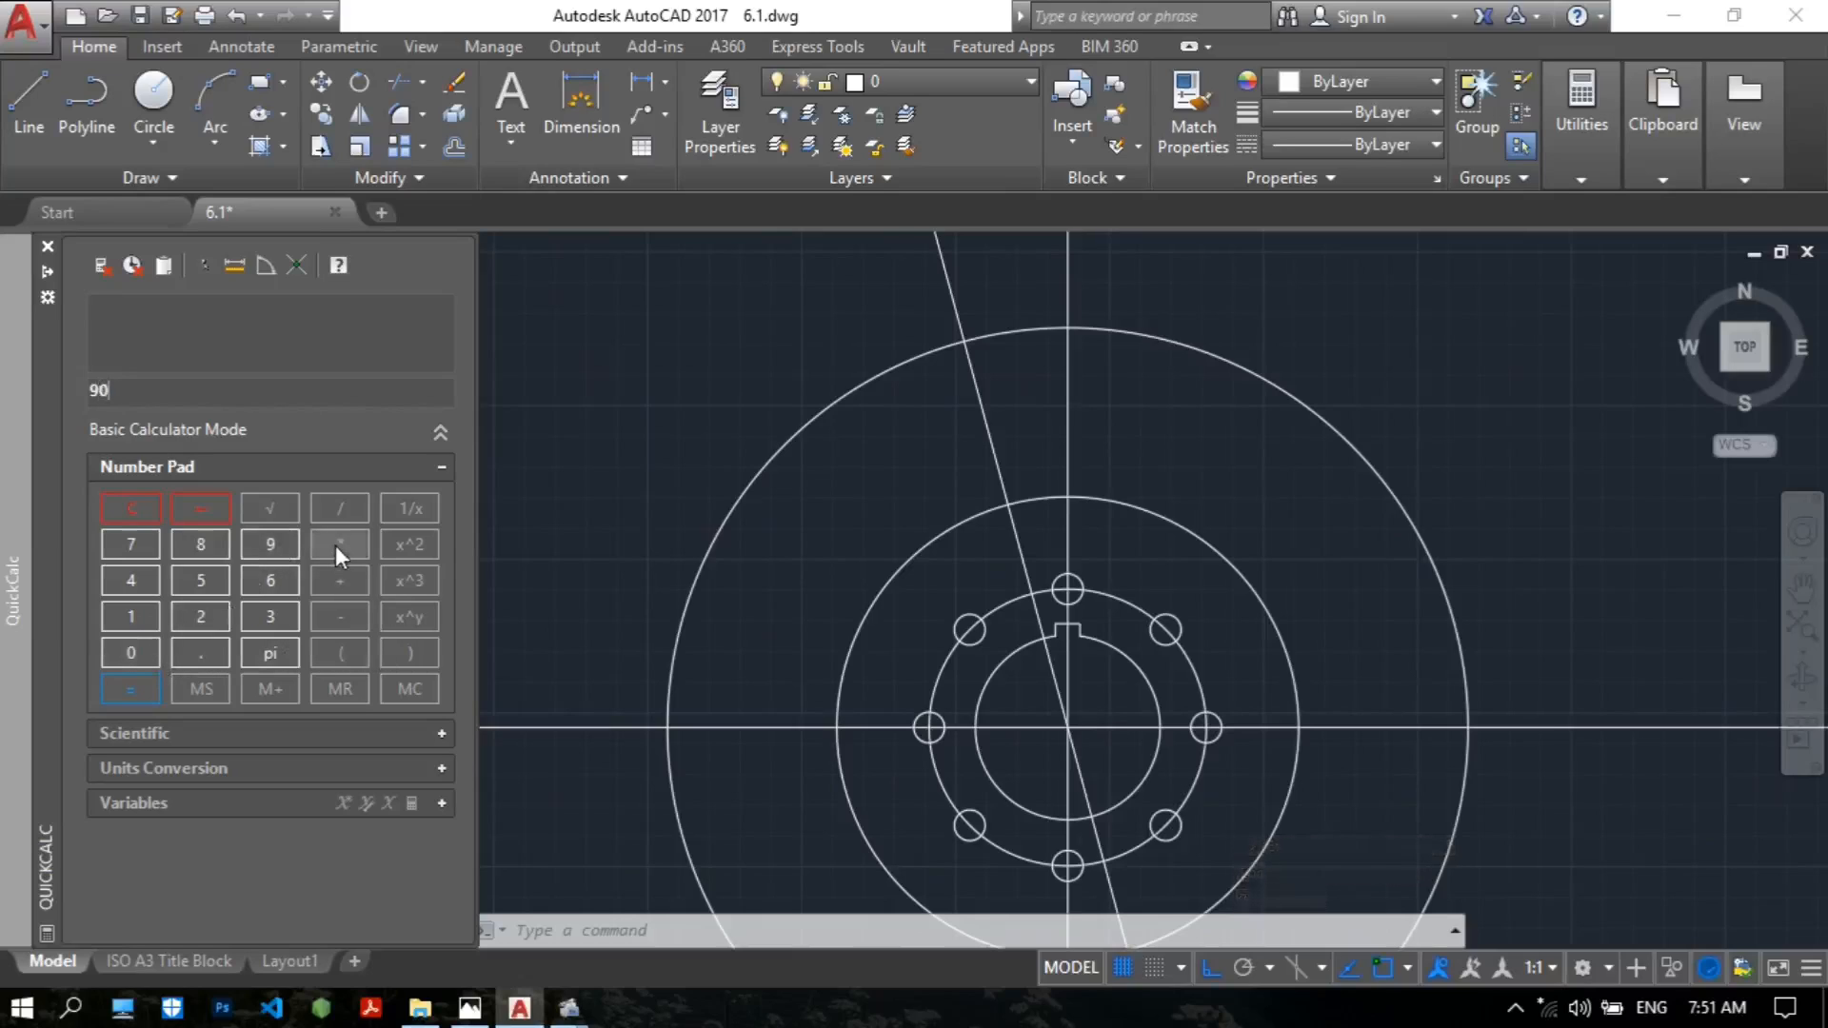
{"action": "type", "text": "+15+60"}
{"action": "key", "text": "Return"}
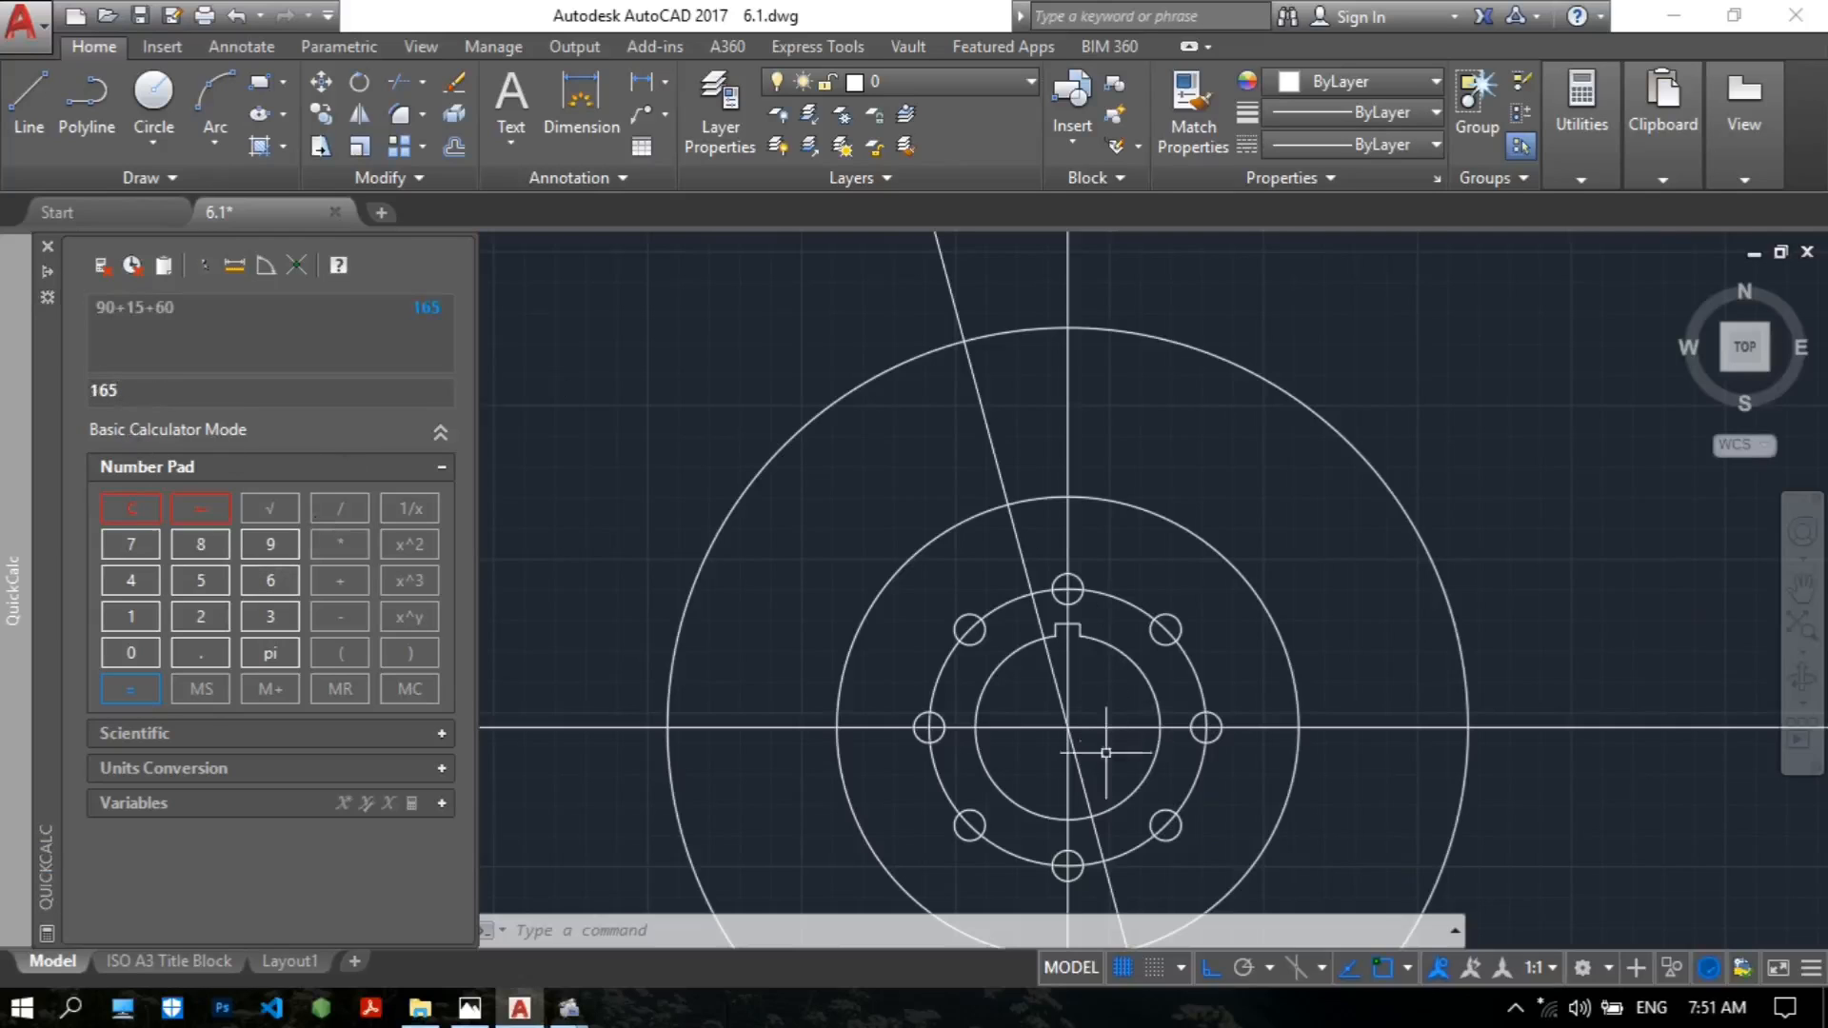
Draw a second construction line at 165° through the bore's center.
{"action": "middle_click_drag", "start_coordinate": [1057, 576], "coordinate": [936, 499]}
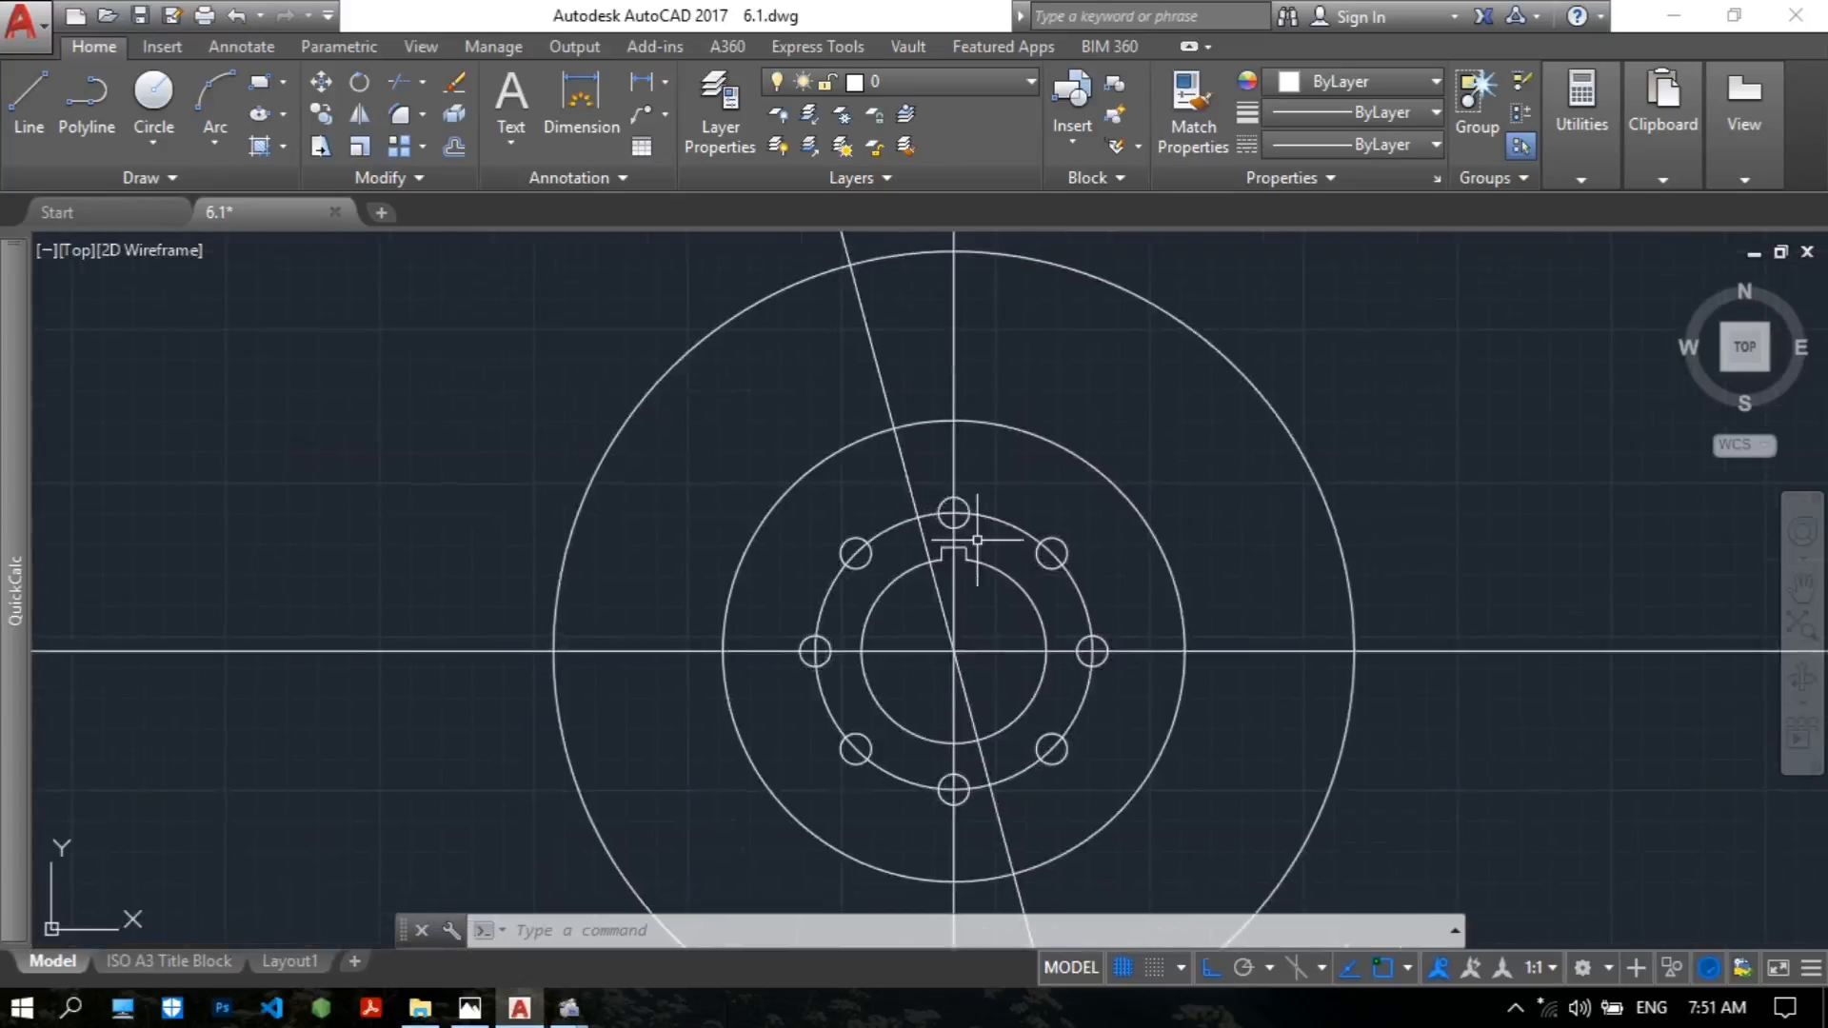
{"action": "middle_click_drag", "start_coordinate": [1101, 484], "coordinate": [1073, 518]}
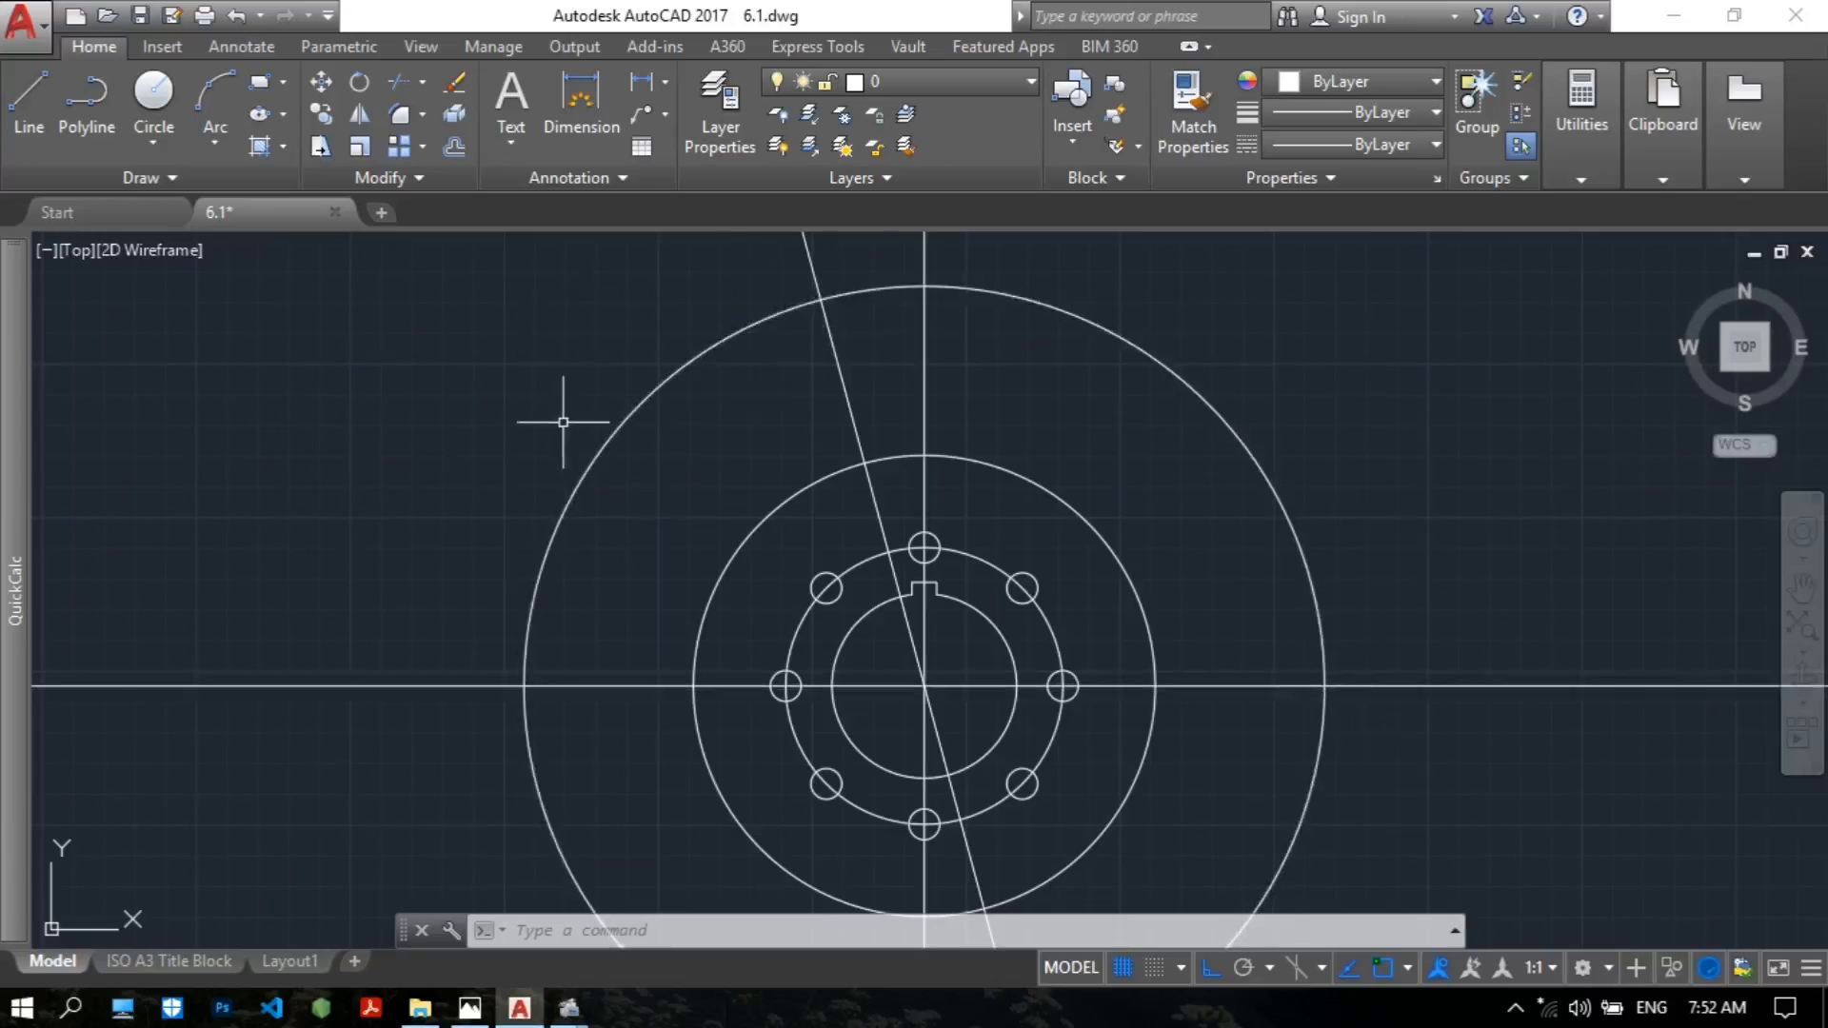
{"action": "mouse_move", "coordinate": [11, 571]}
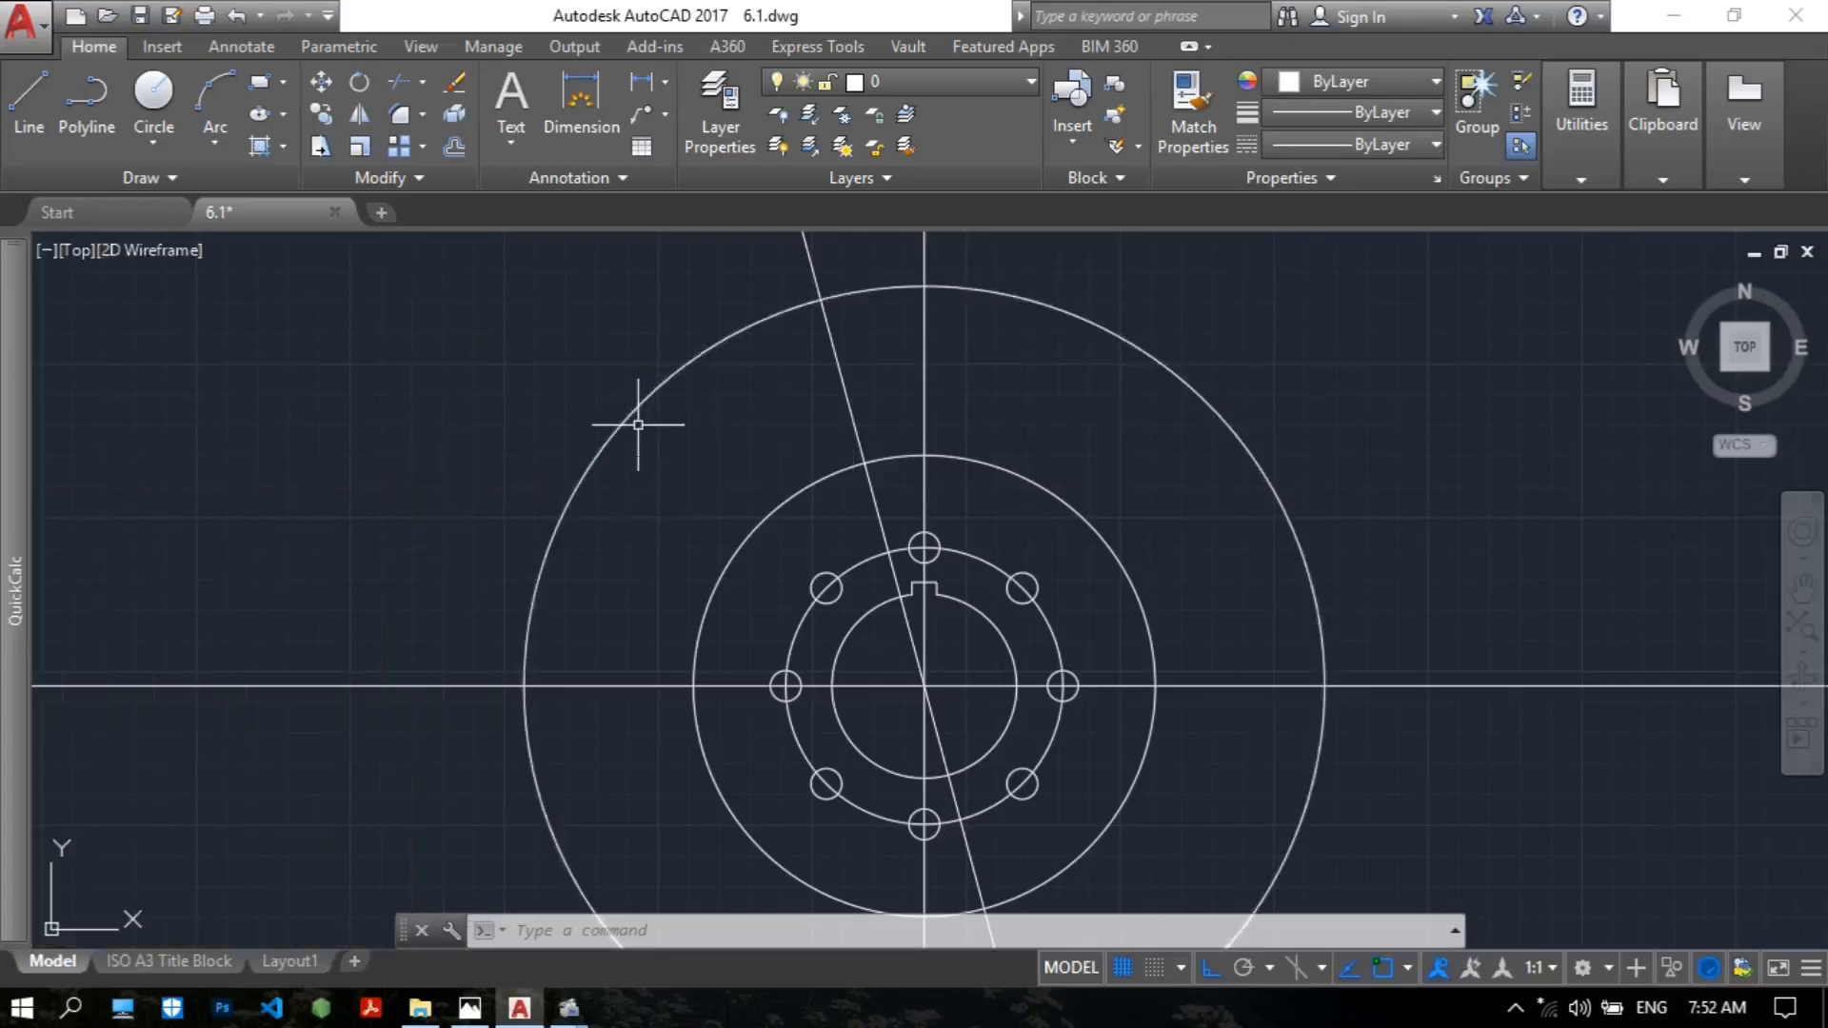
{"action": "key", "text": "Return"}
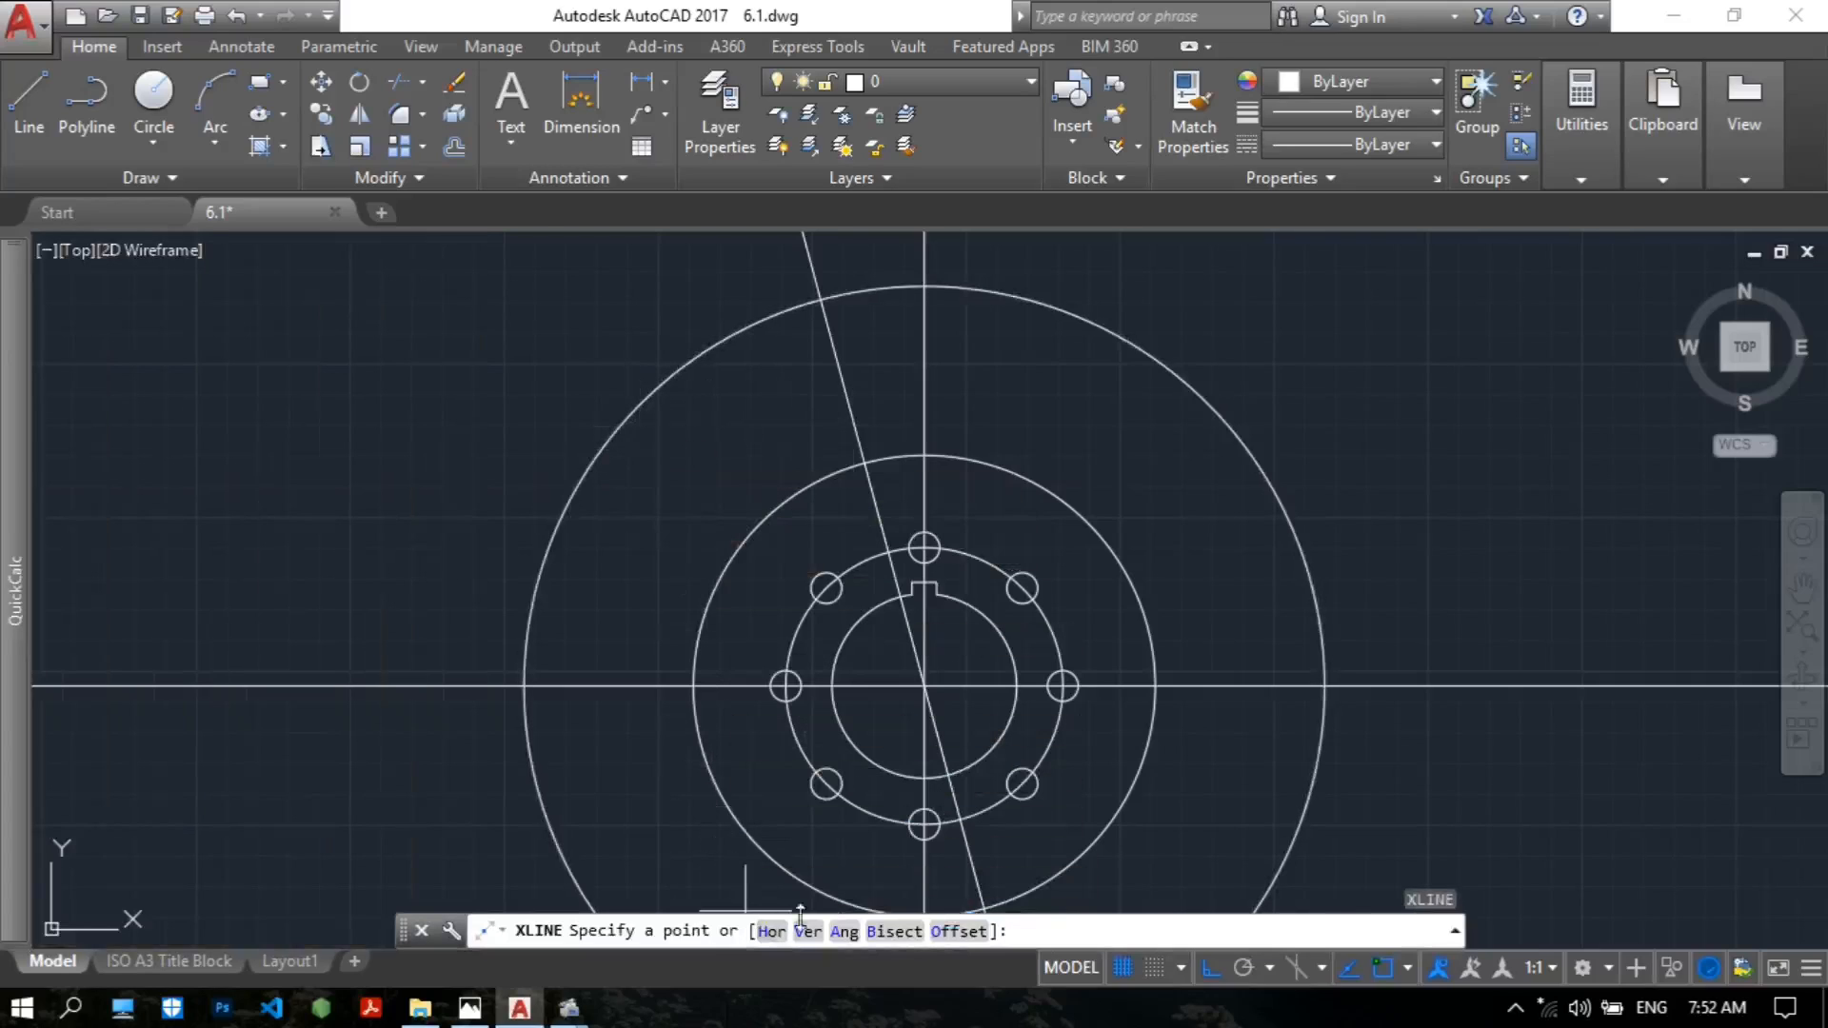
{"action": "left_click", "coordinate": [845, 931]}
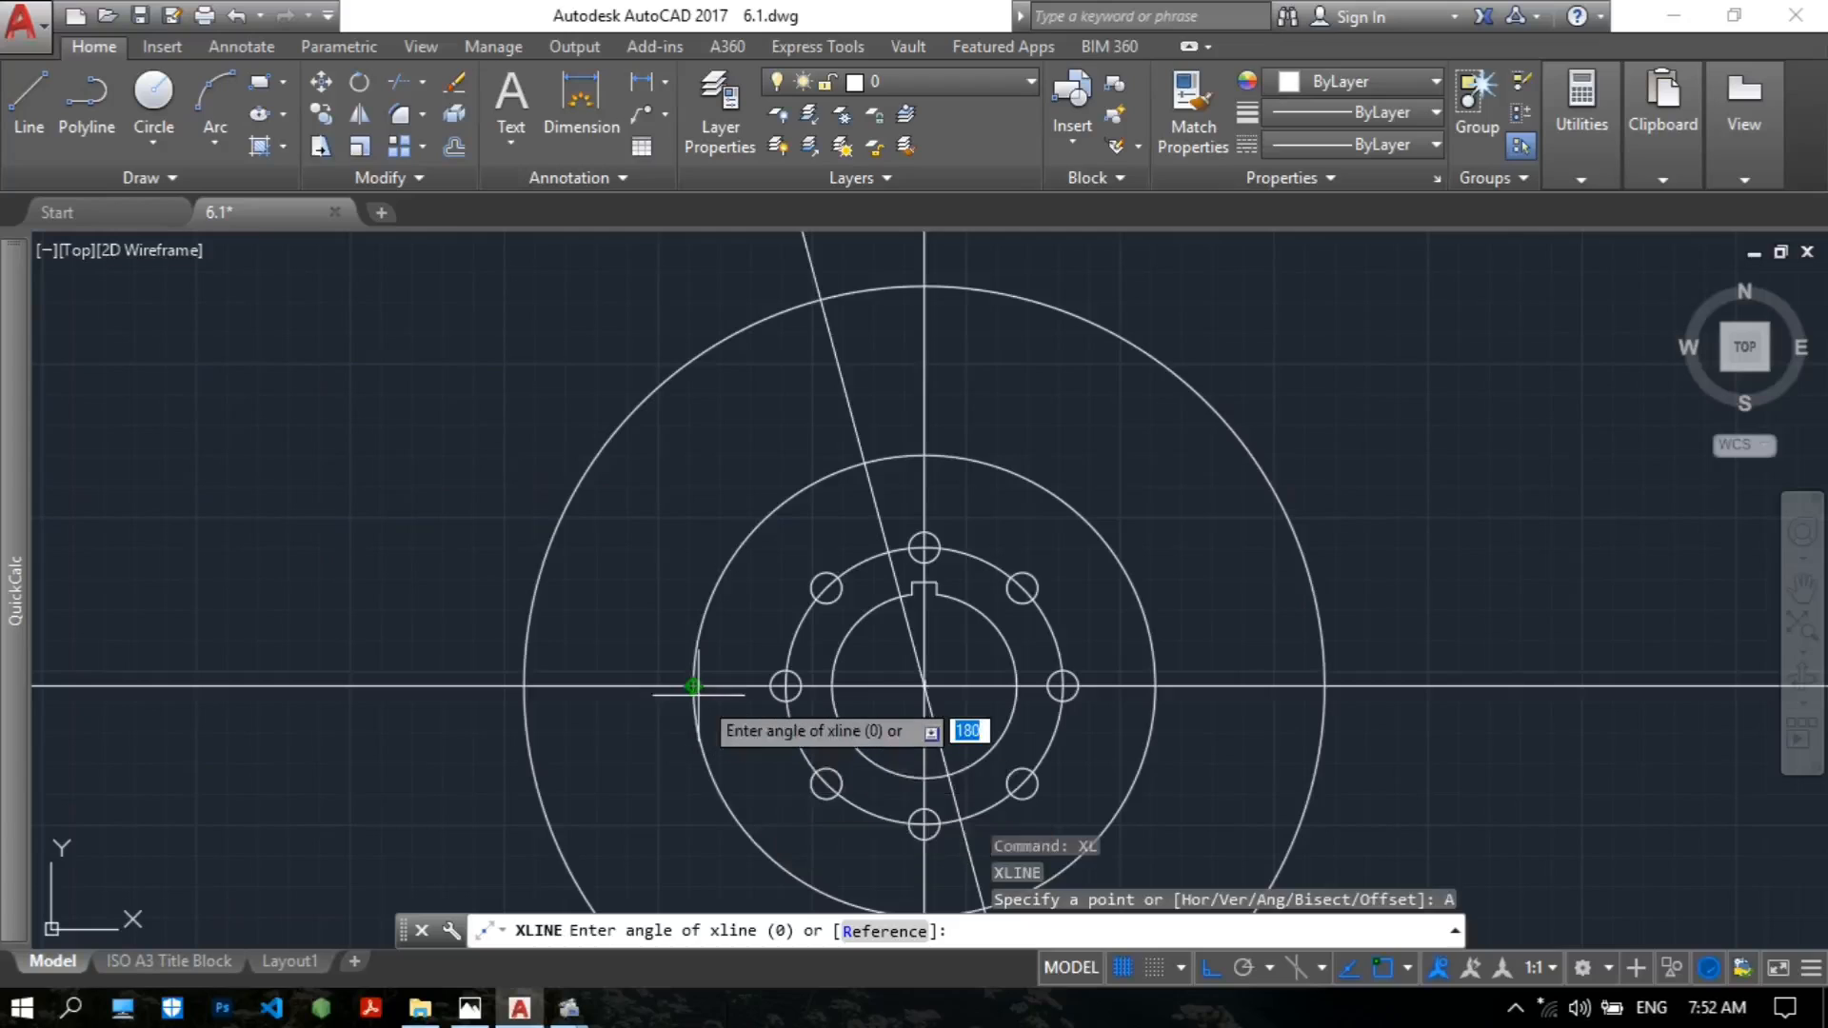
{"action": "type", "text": "165"}
{"action": "key", "text": "Return"}
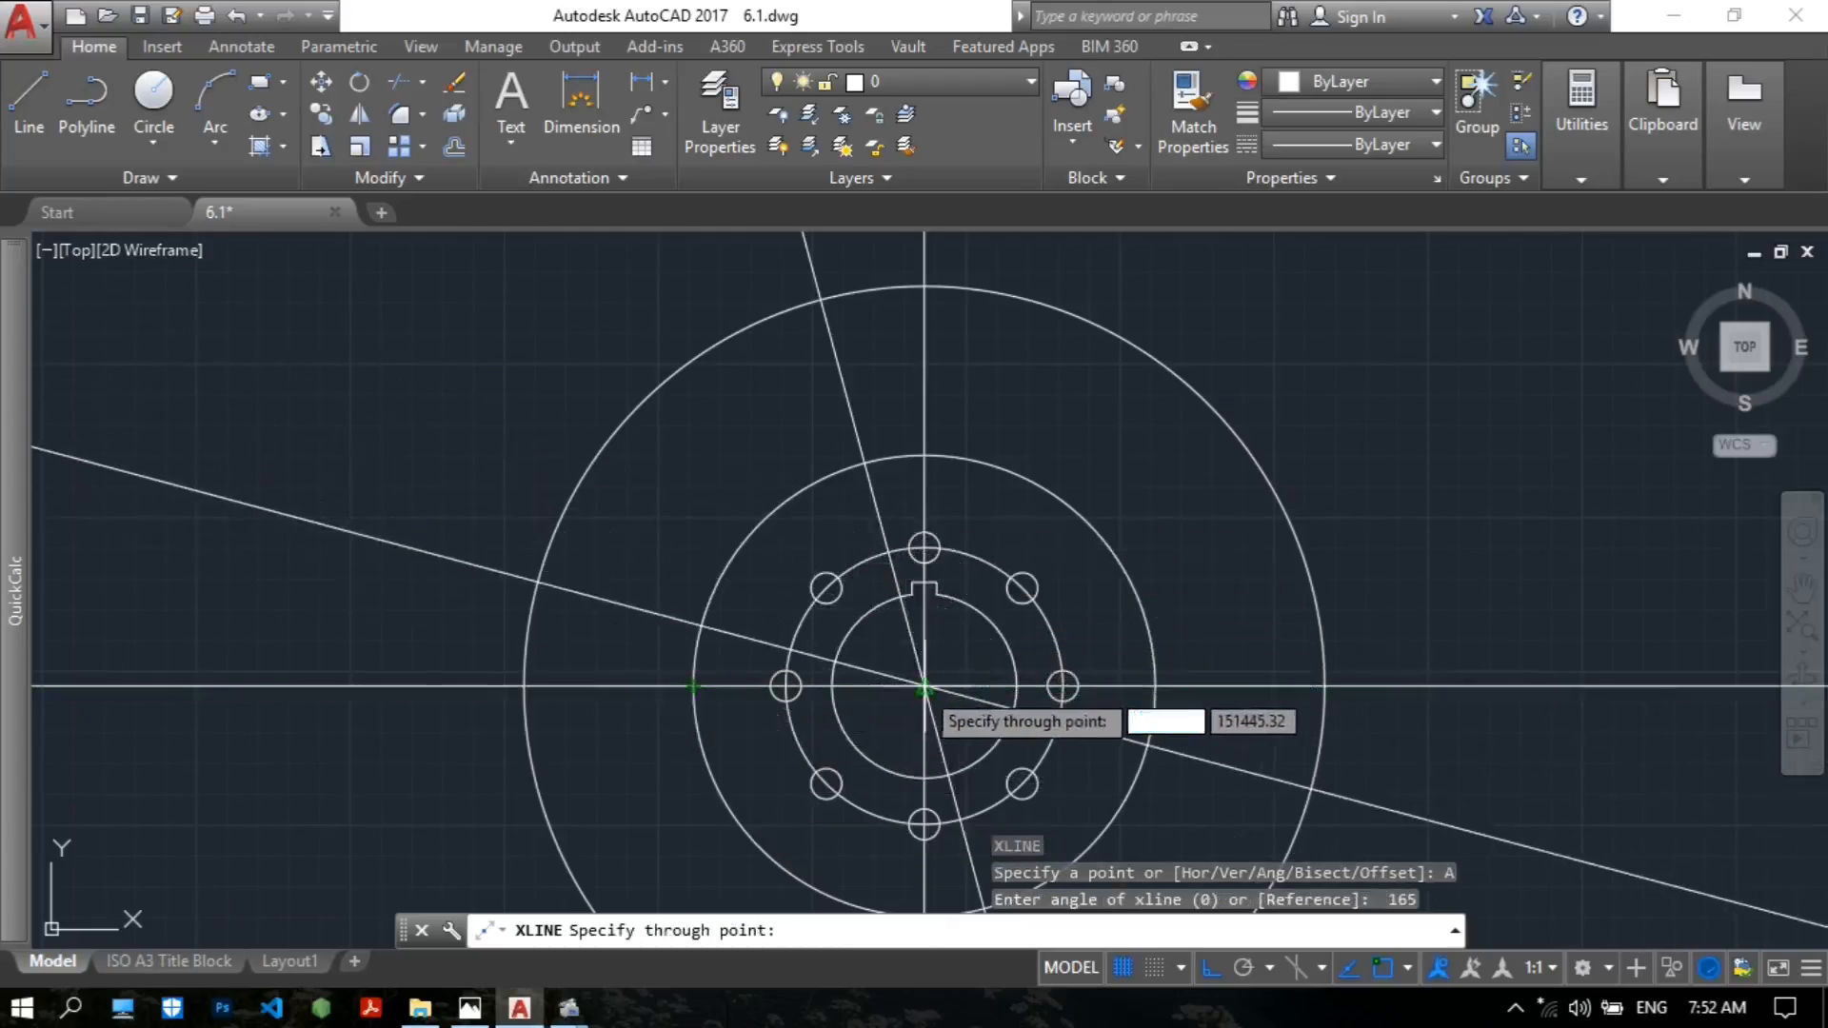
{"action": "left_click", "coordinate": [924, 685]}
{"action": "mouse_move", "coordinate": [11, 446]}
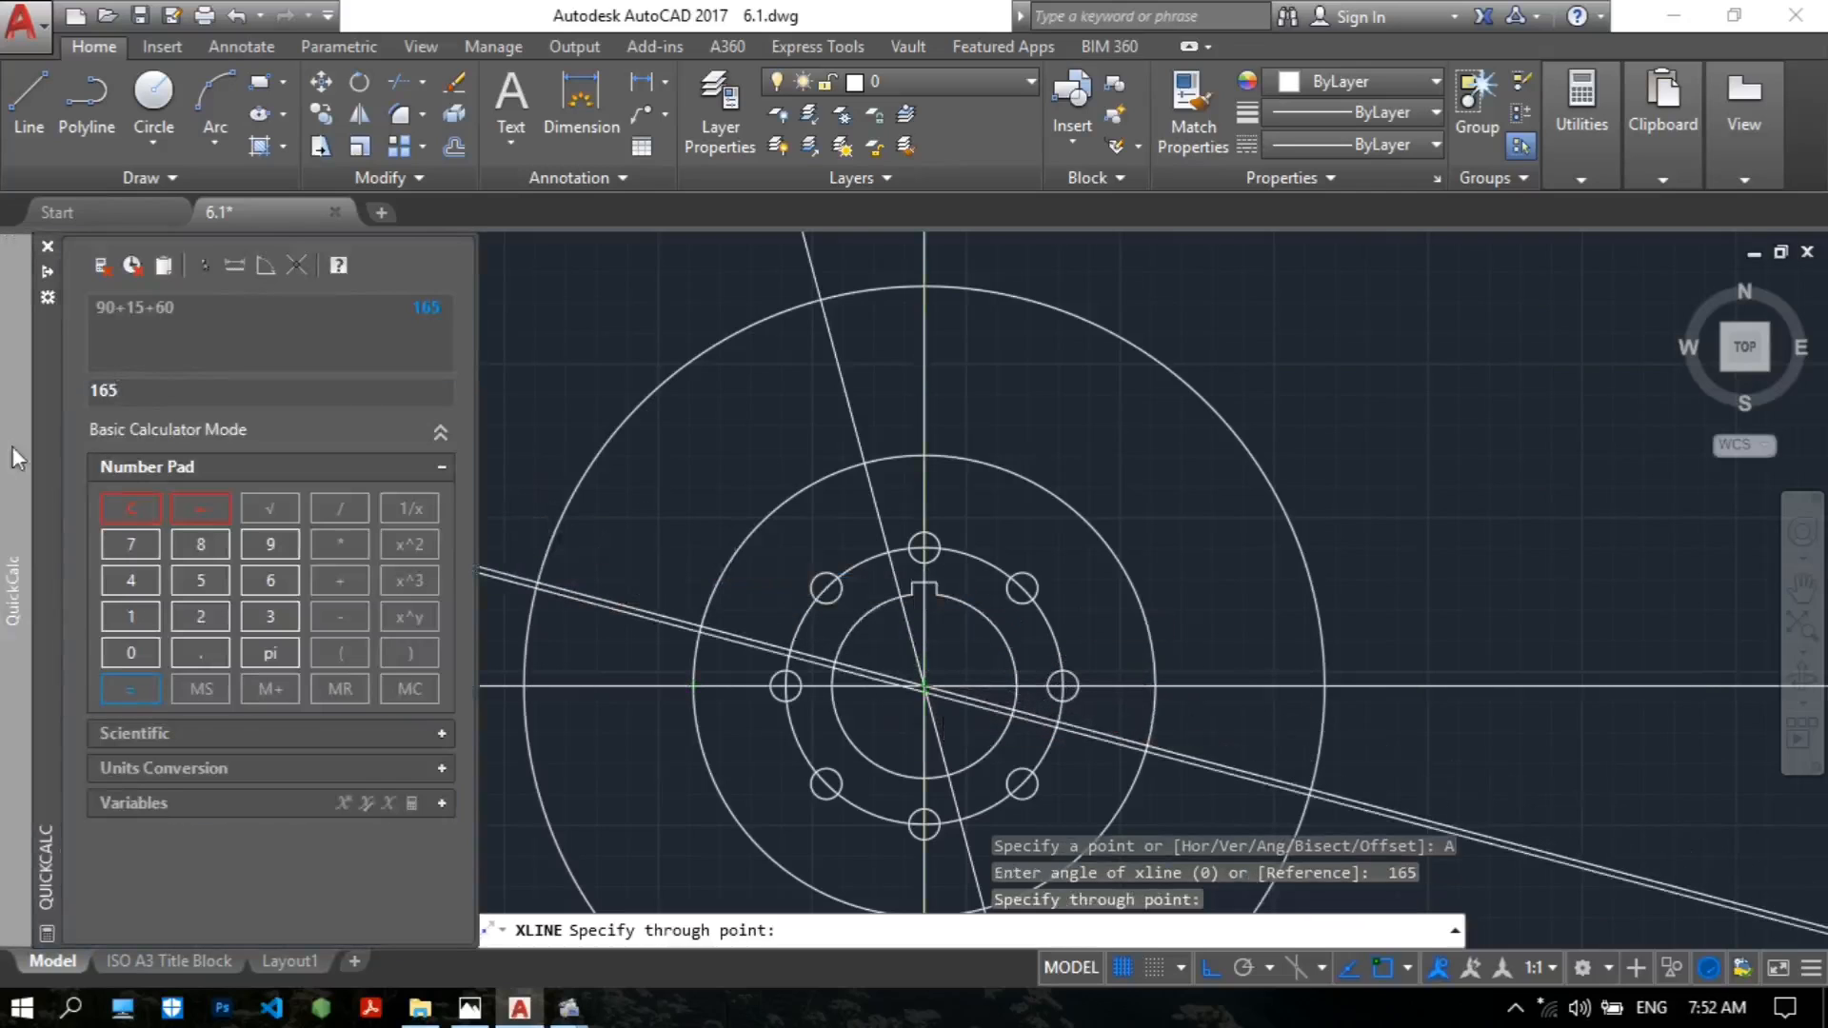
{"action": "key", "text": "Escape"}
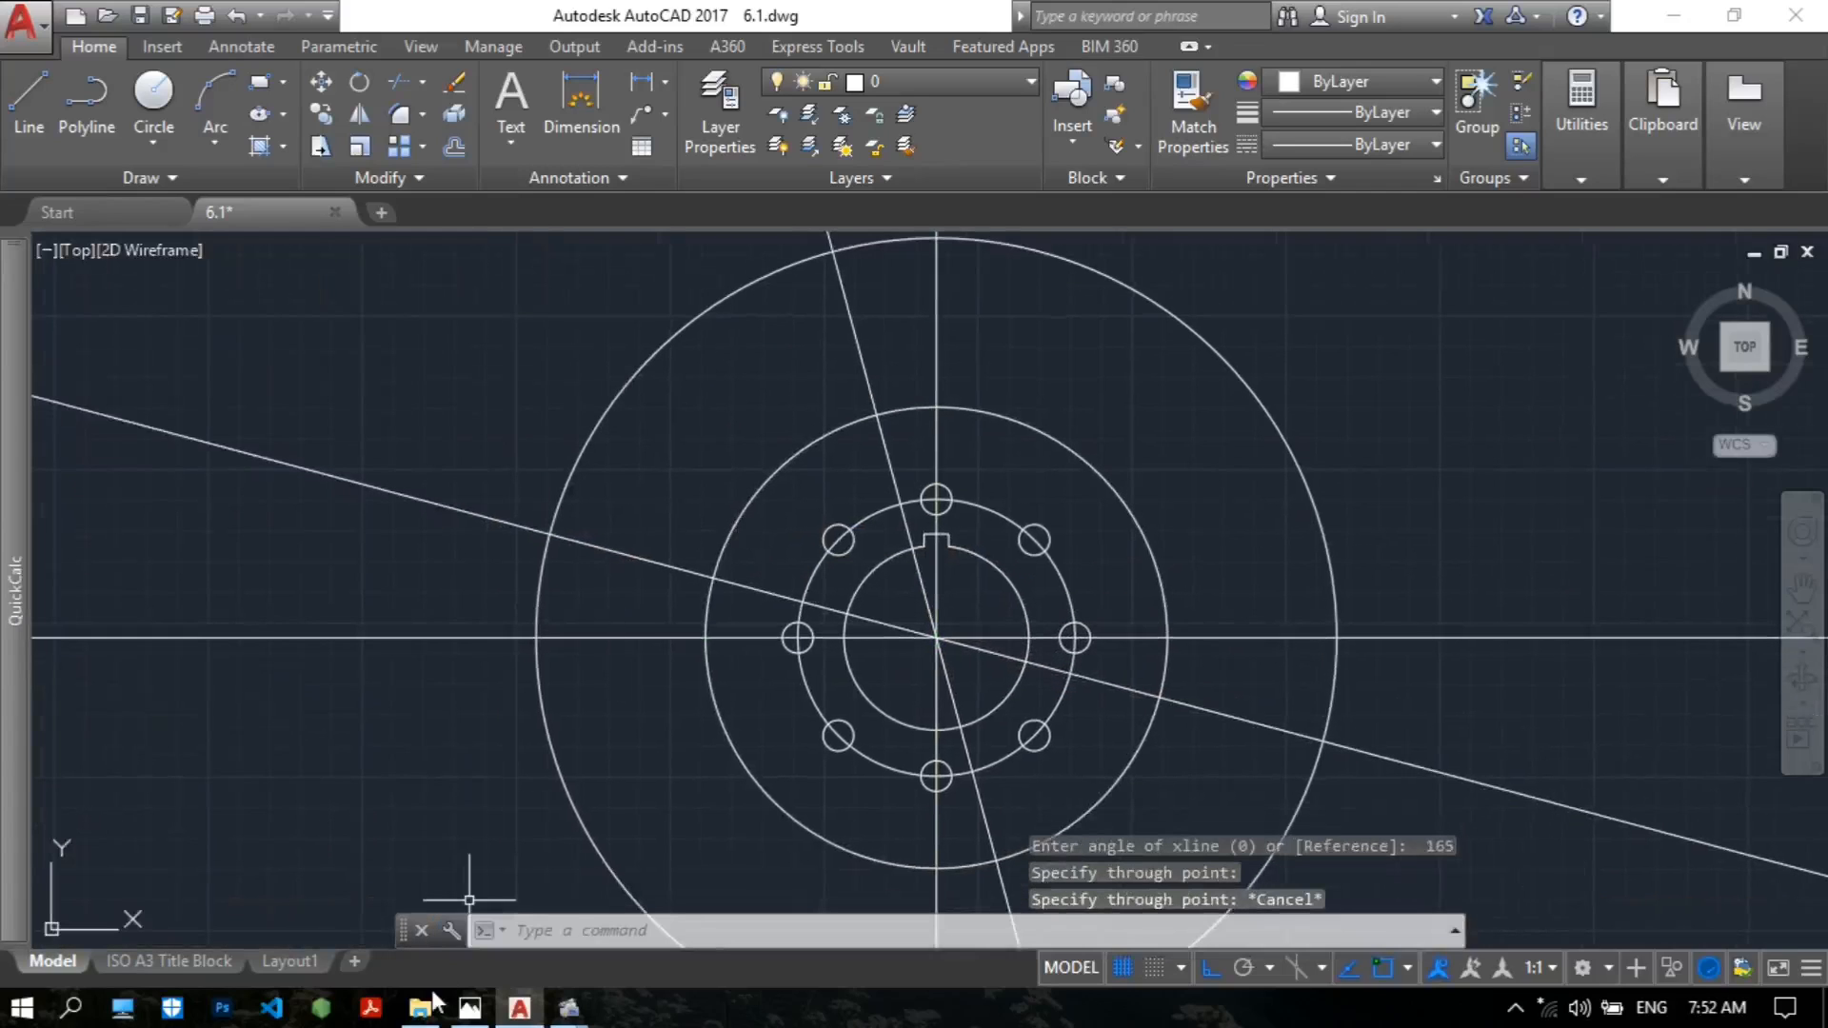
Compare the curved slot's angles in the reference image with the terms of the calculated sum.
{"action": "left_click", "coordinate": [469, 1008]}
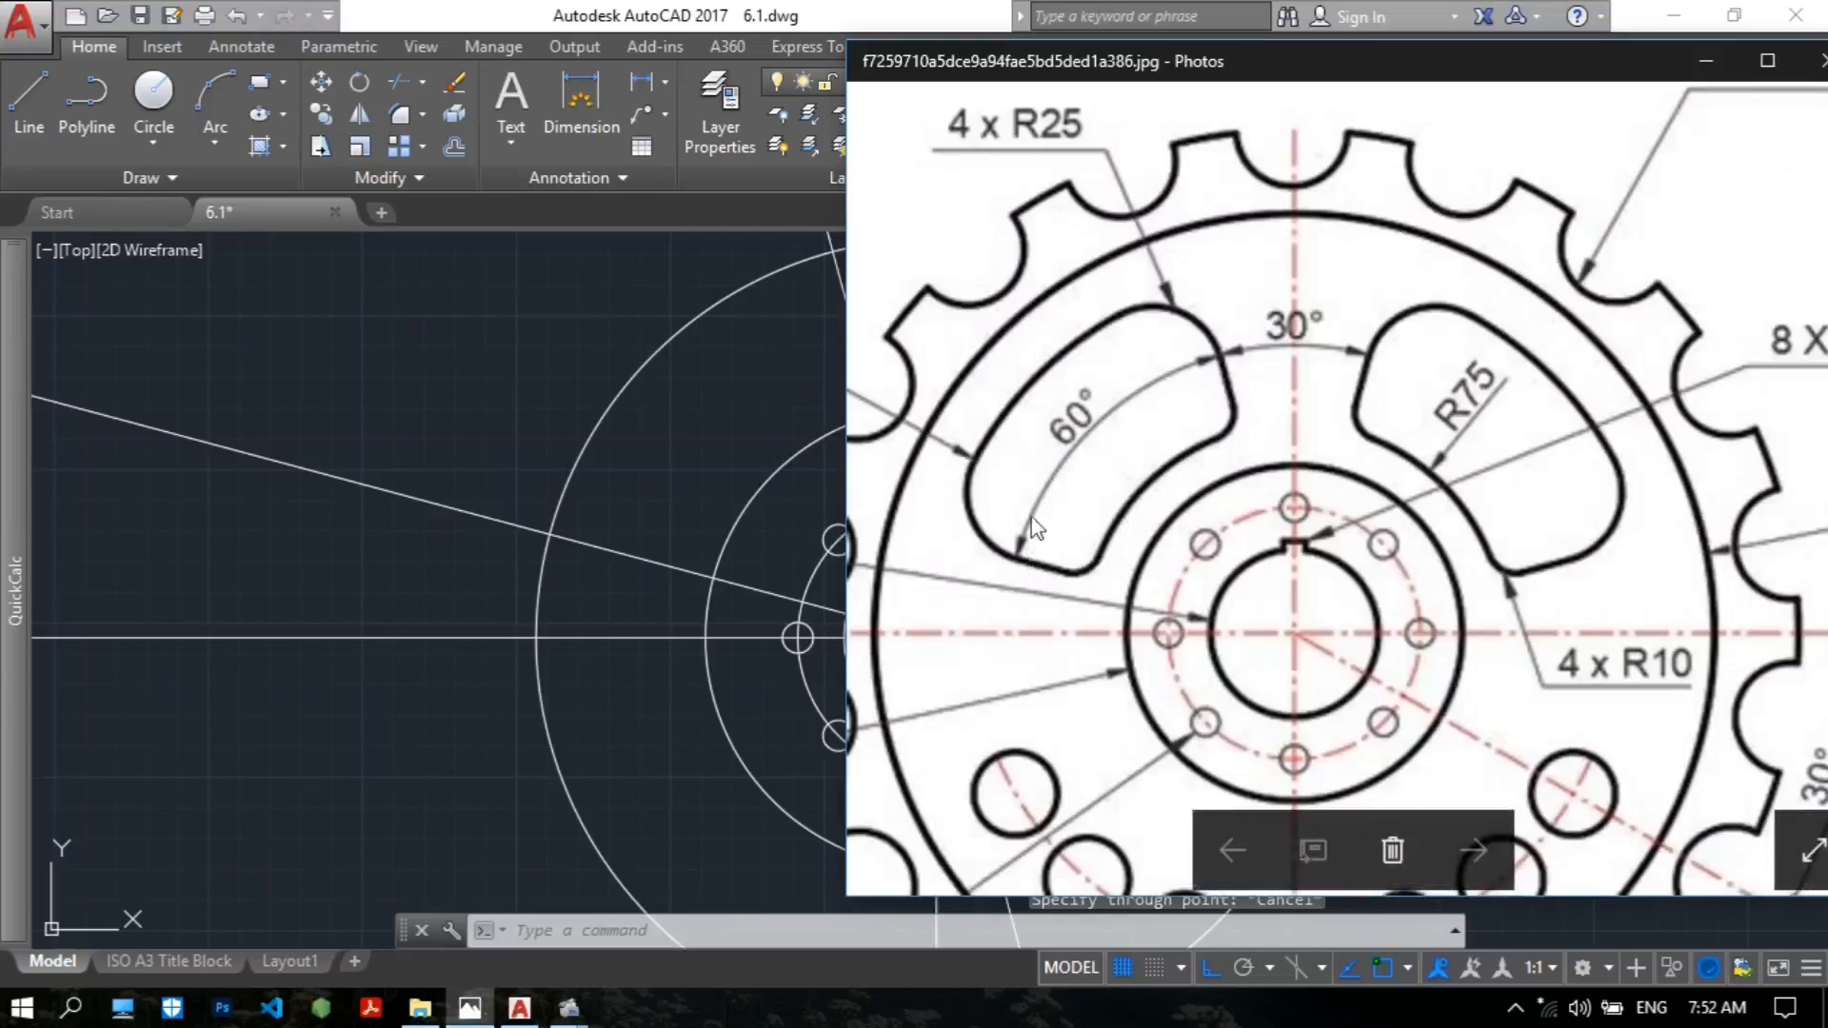
{"action": "left_click", "coordinate": [466, 367]}
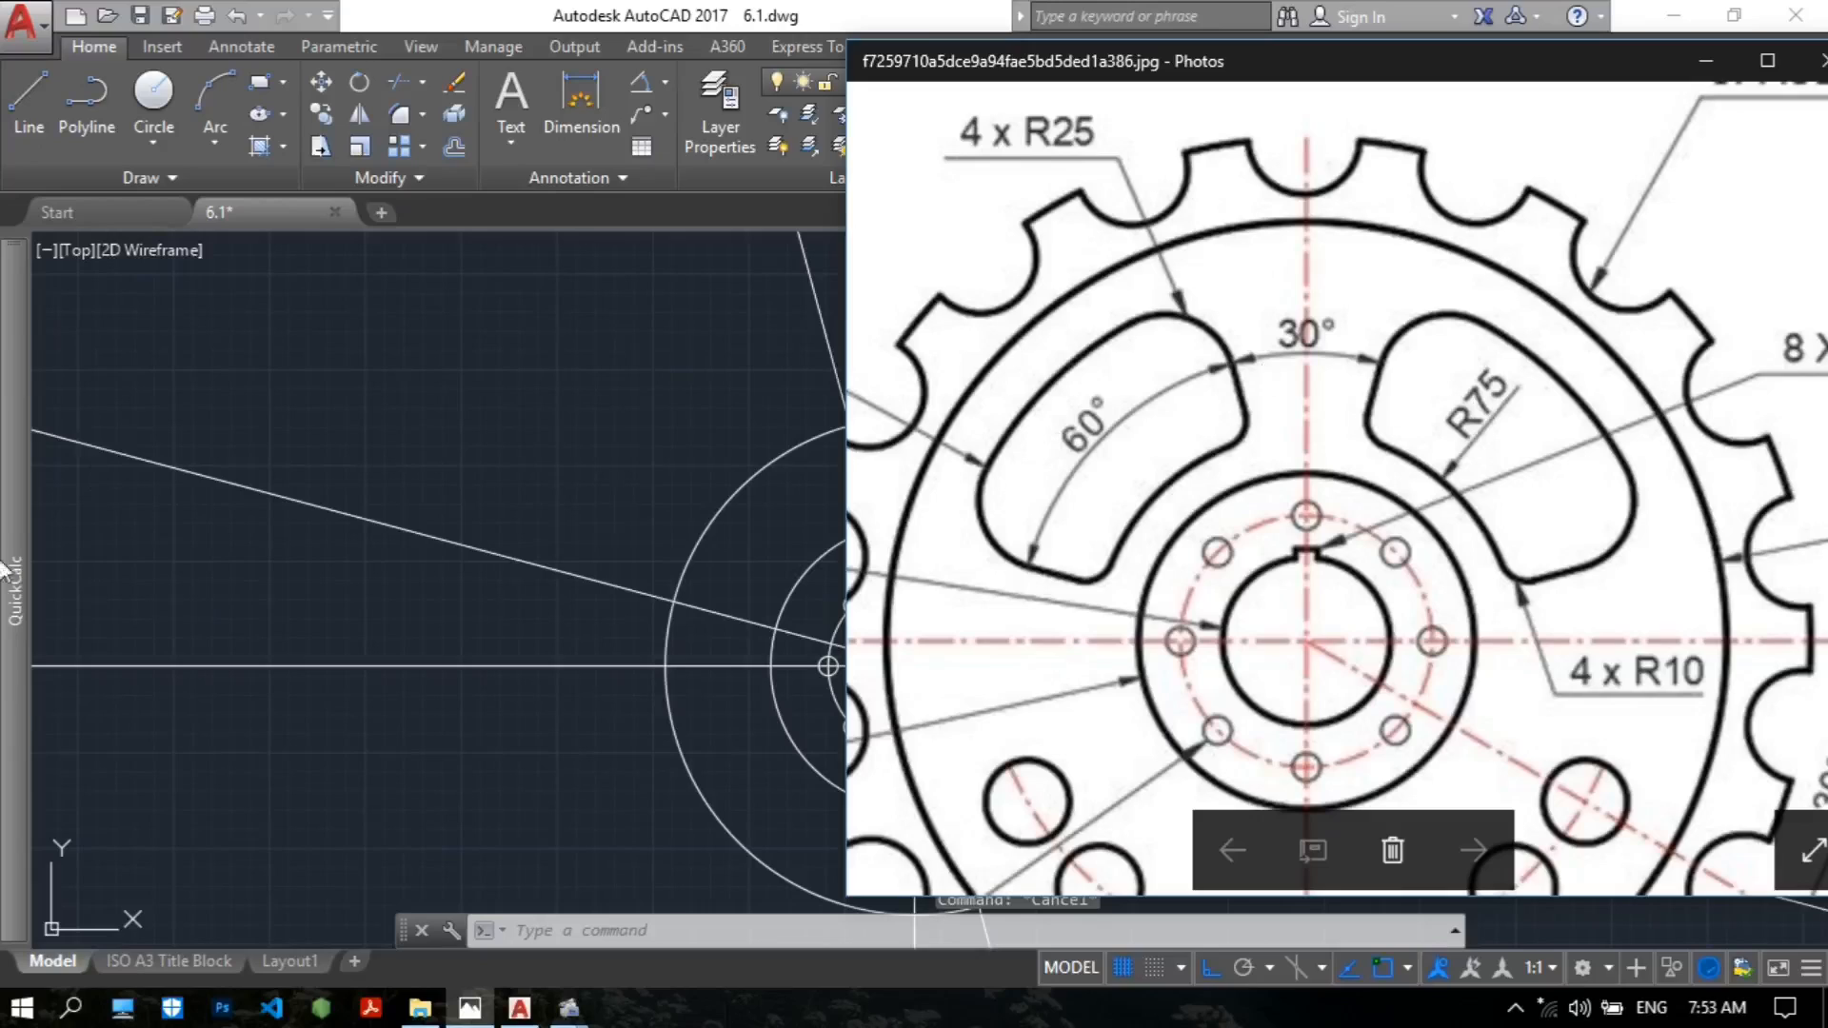
{"action": "mouse_move", "coordinate": [5, 591]}
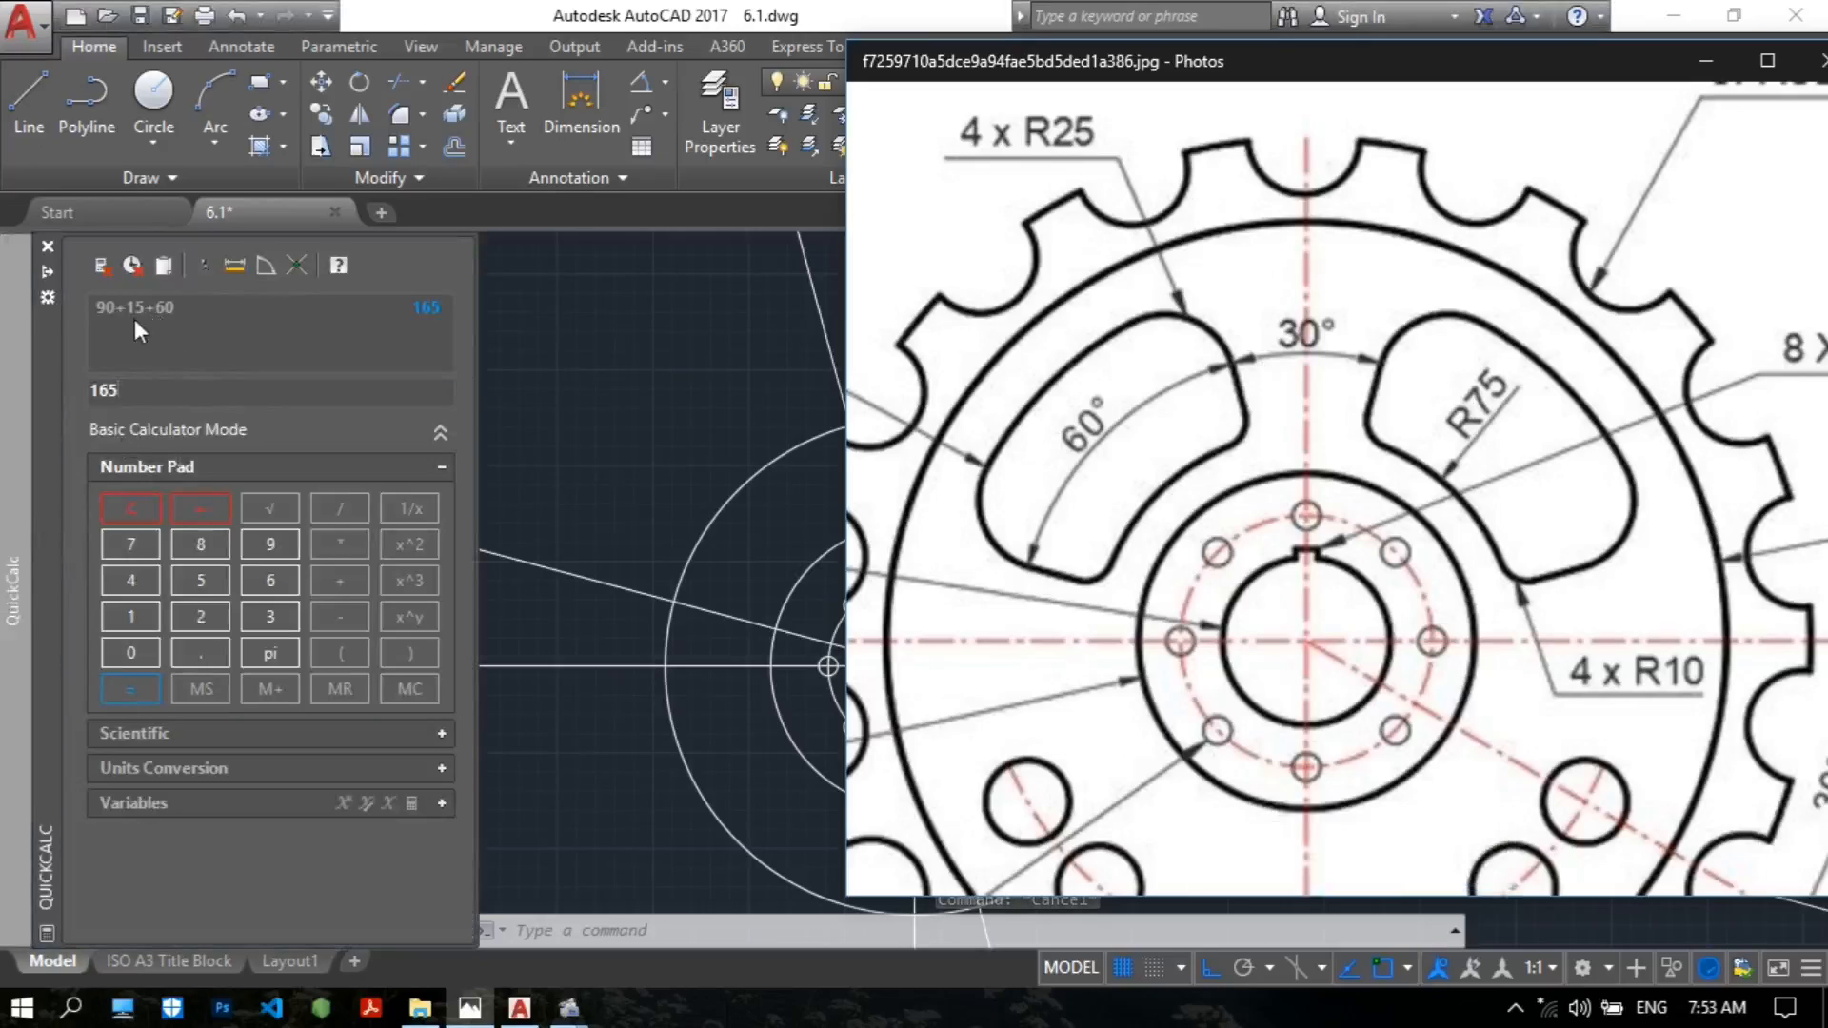
{"action": "left_click", "coordinate": [612, 285]}
{"action": "left_click", "coordinate": [651, 330]}
{"action": "middle_click_drag", "start_coordinate": [650, 330], "coordinate": [616, 327]}
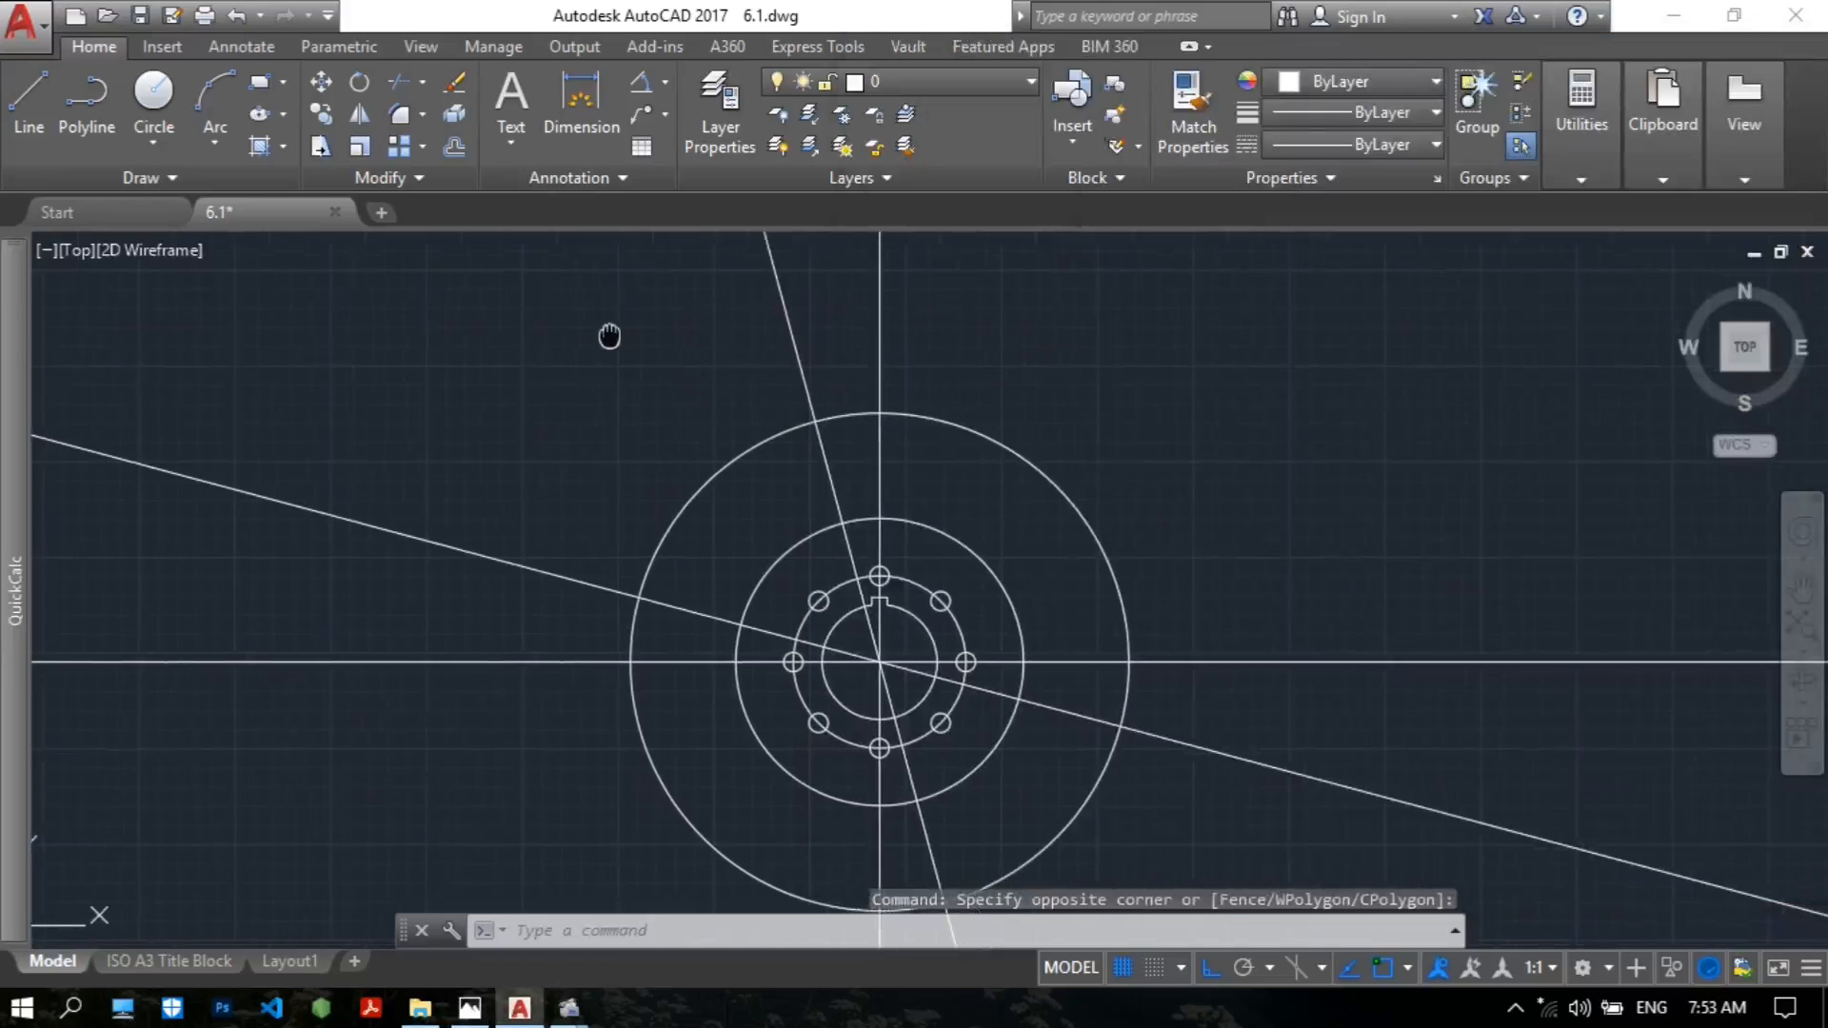
Trim the 105° and 165° construction lines and the two slot circles where they meet the upper-left slot outline, separating it from the excess.
{"action": "type", "text": "tr"}
{"action": "key", "text": "Return"}
{"action": "key", "text": "Return"}
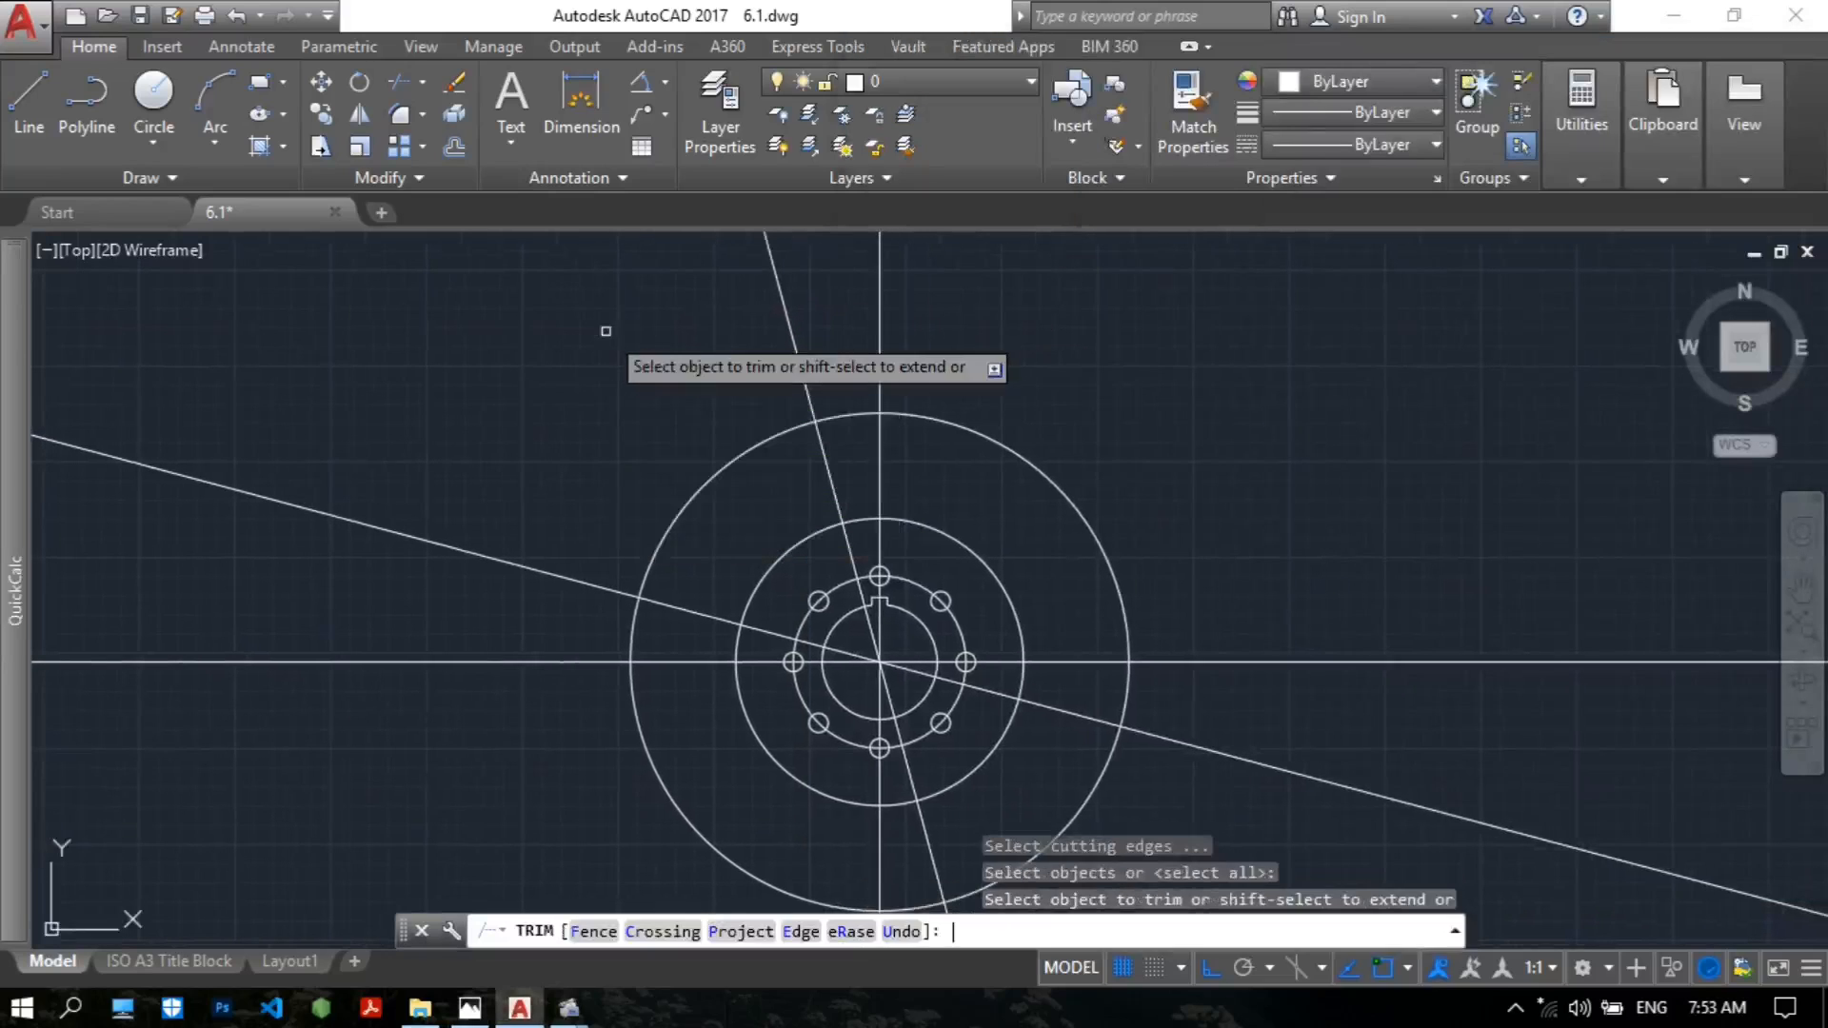
{"action": "left_click", "coordinate": [795, 339]}
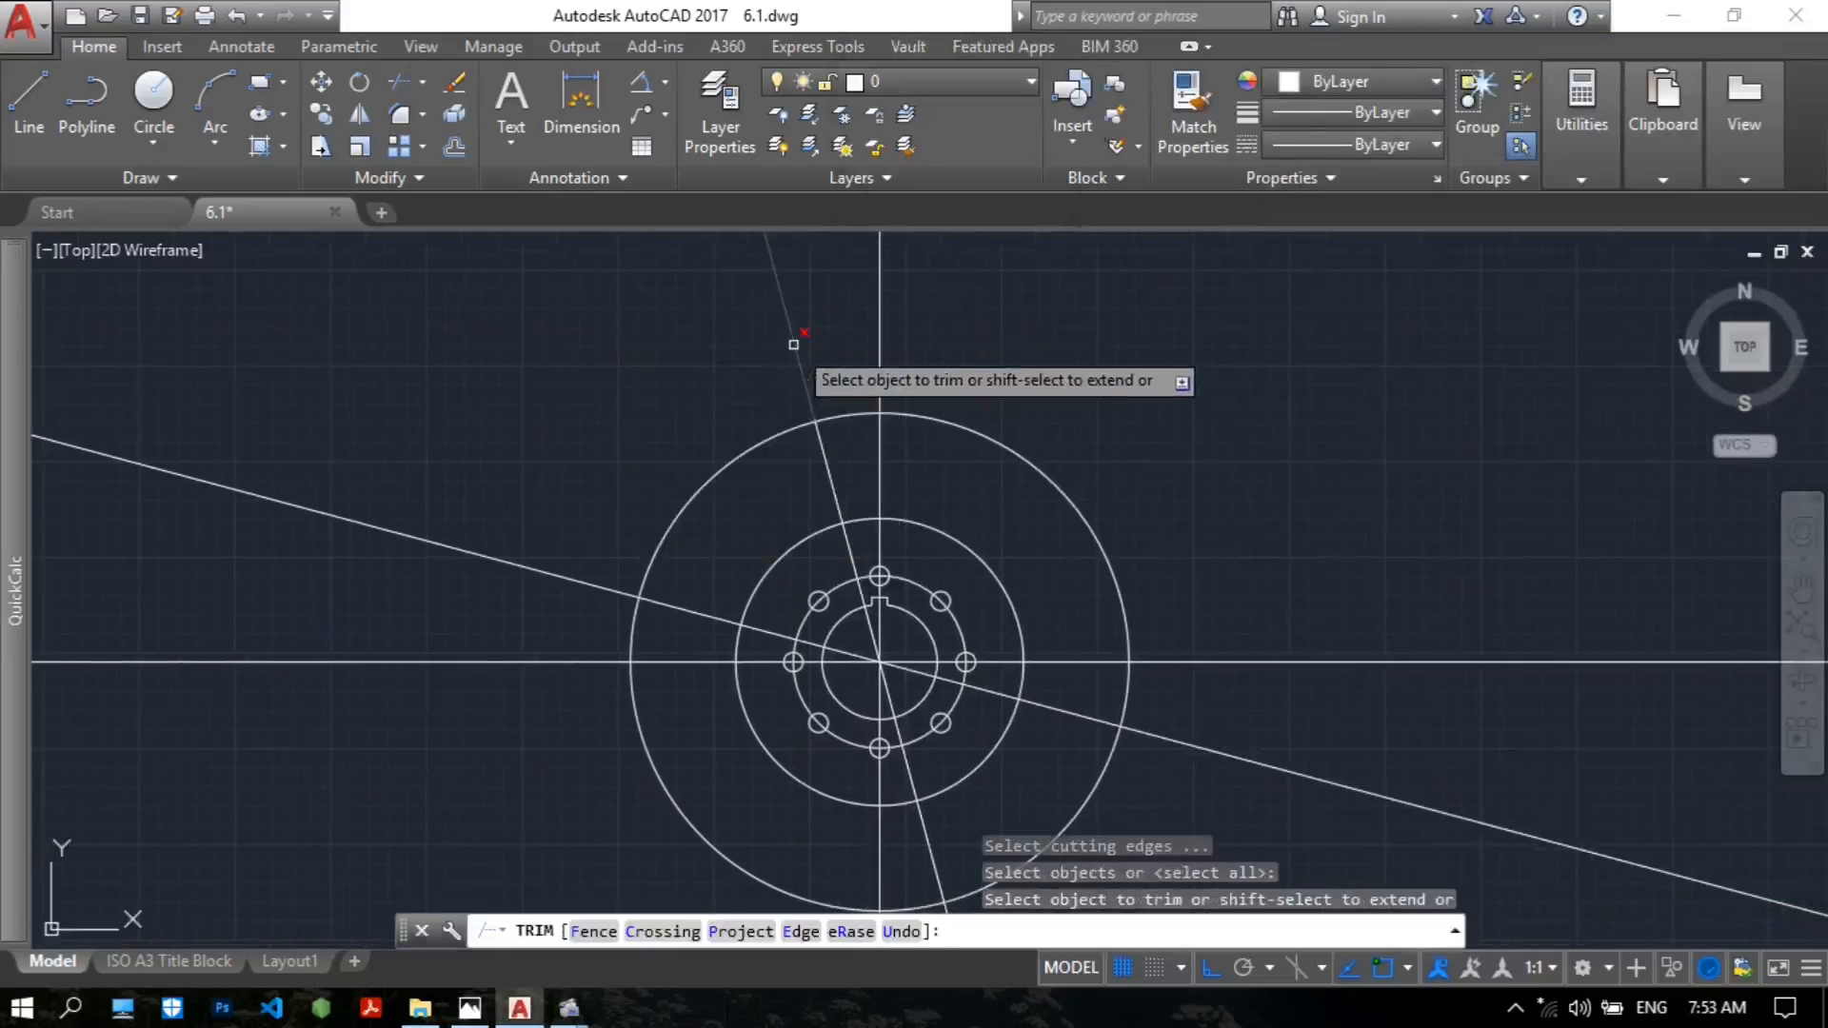
{"action": "left_click", "coordinate": [603, 586]}
{"action": "left_click", "coordinate": [762, 632]}
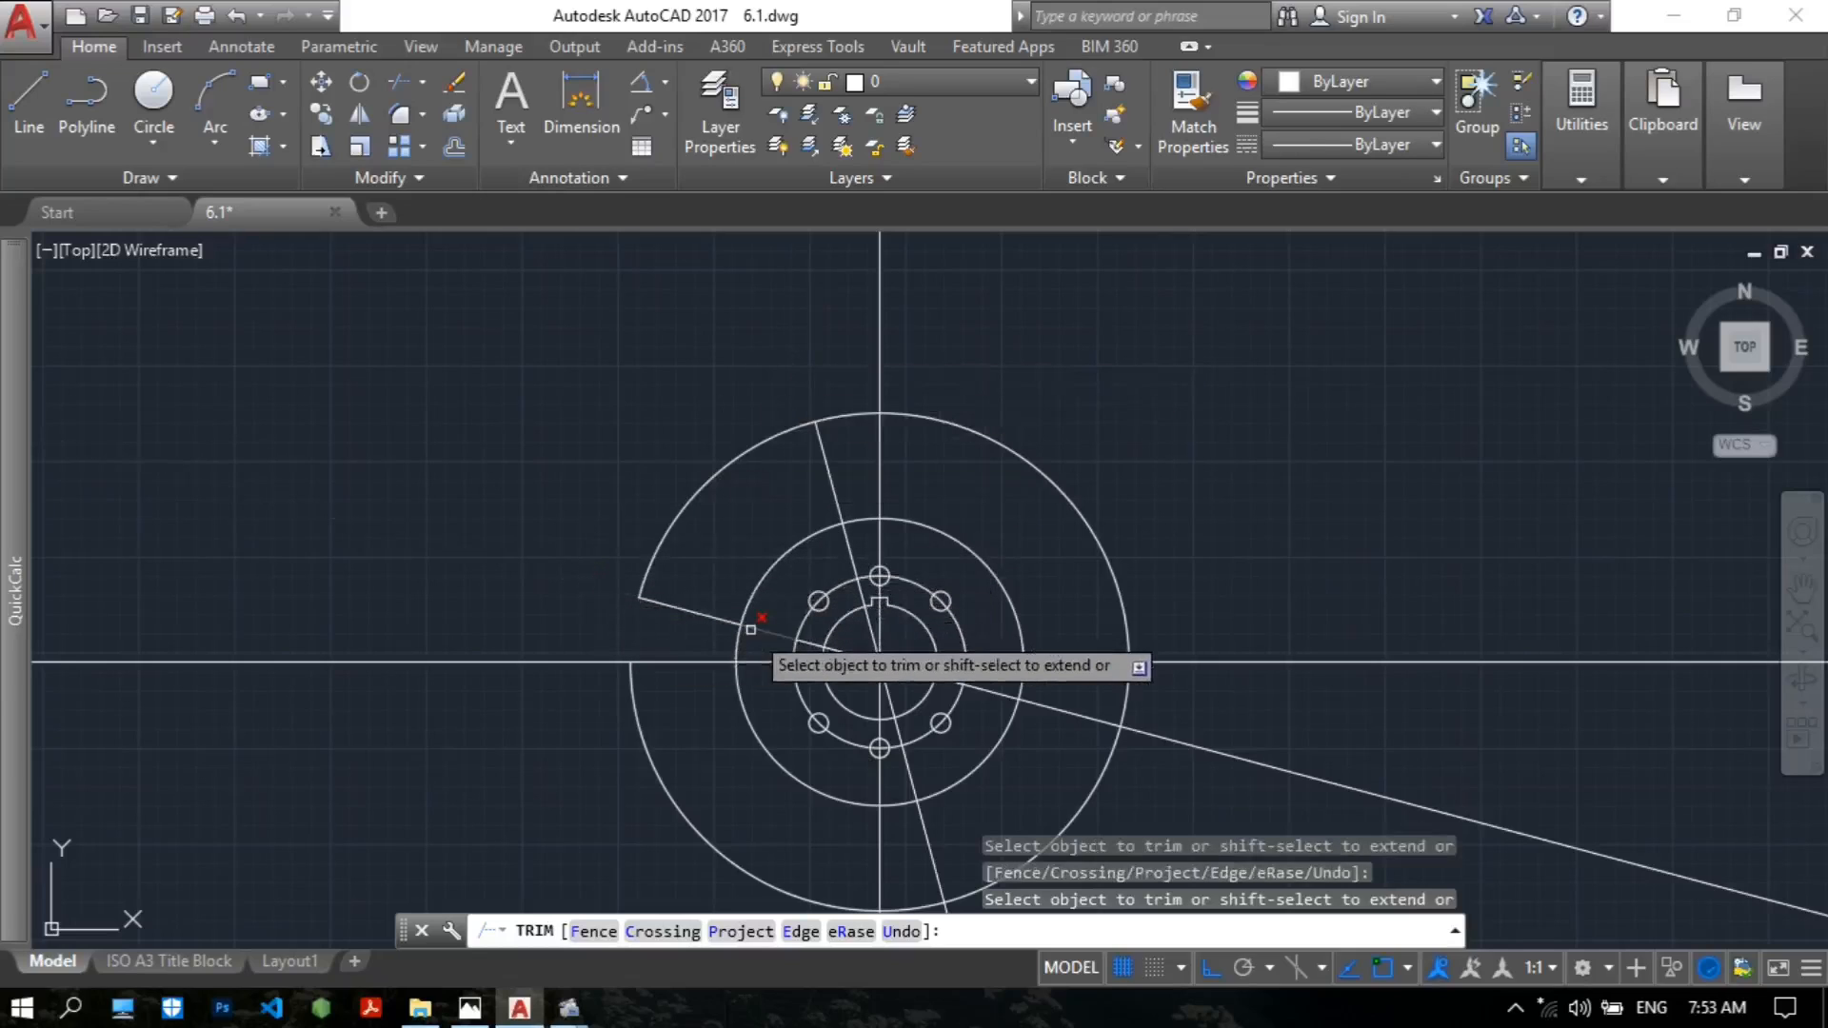
{"action": "left_click", "coordinate": [848, 543]}
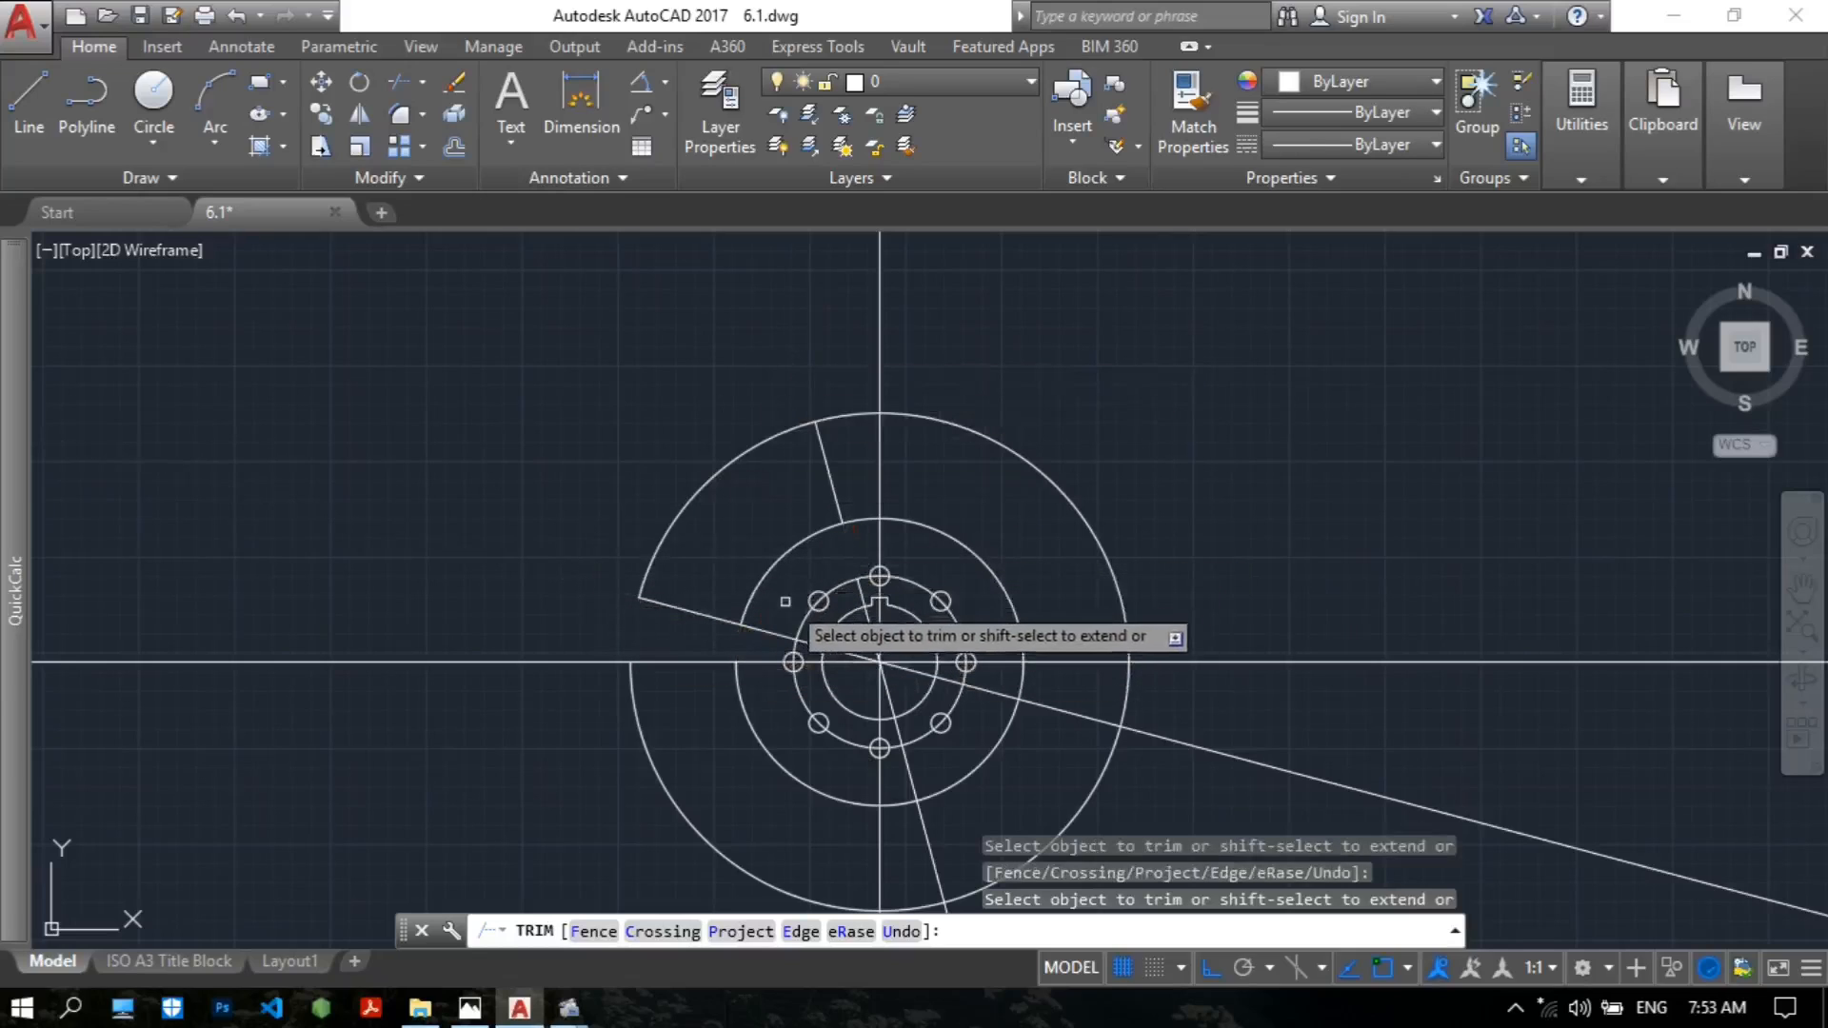
{"action": "left_click", "coordinate": [769, 633]}
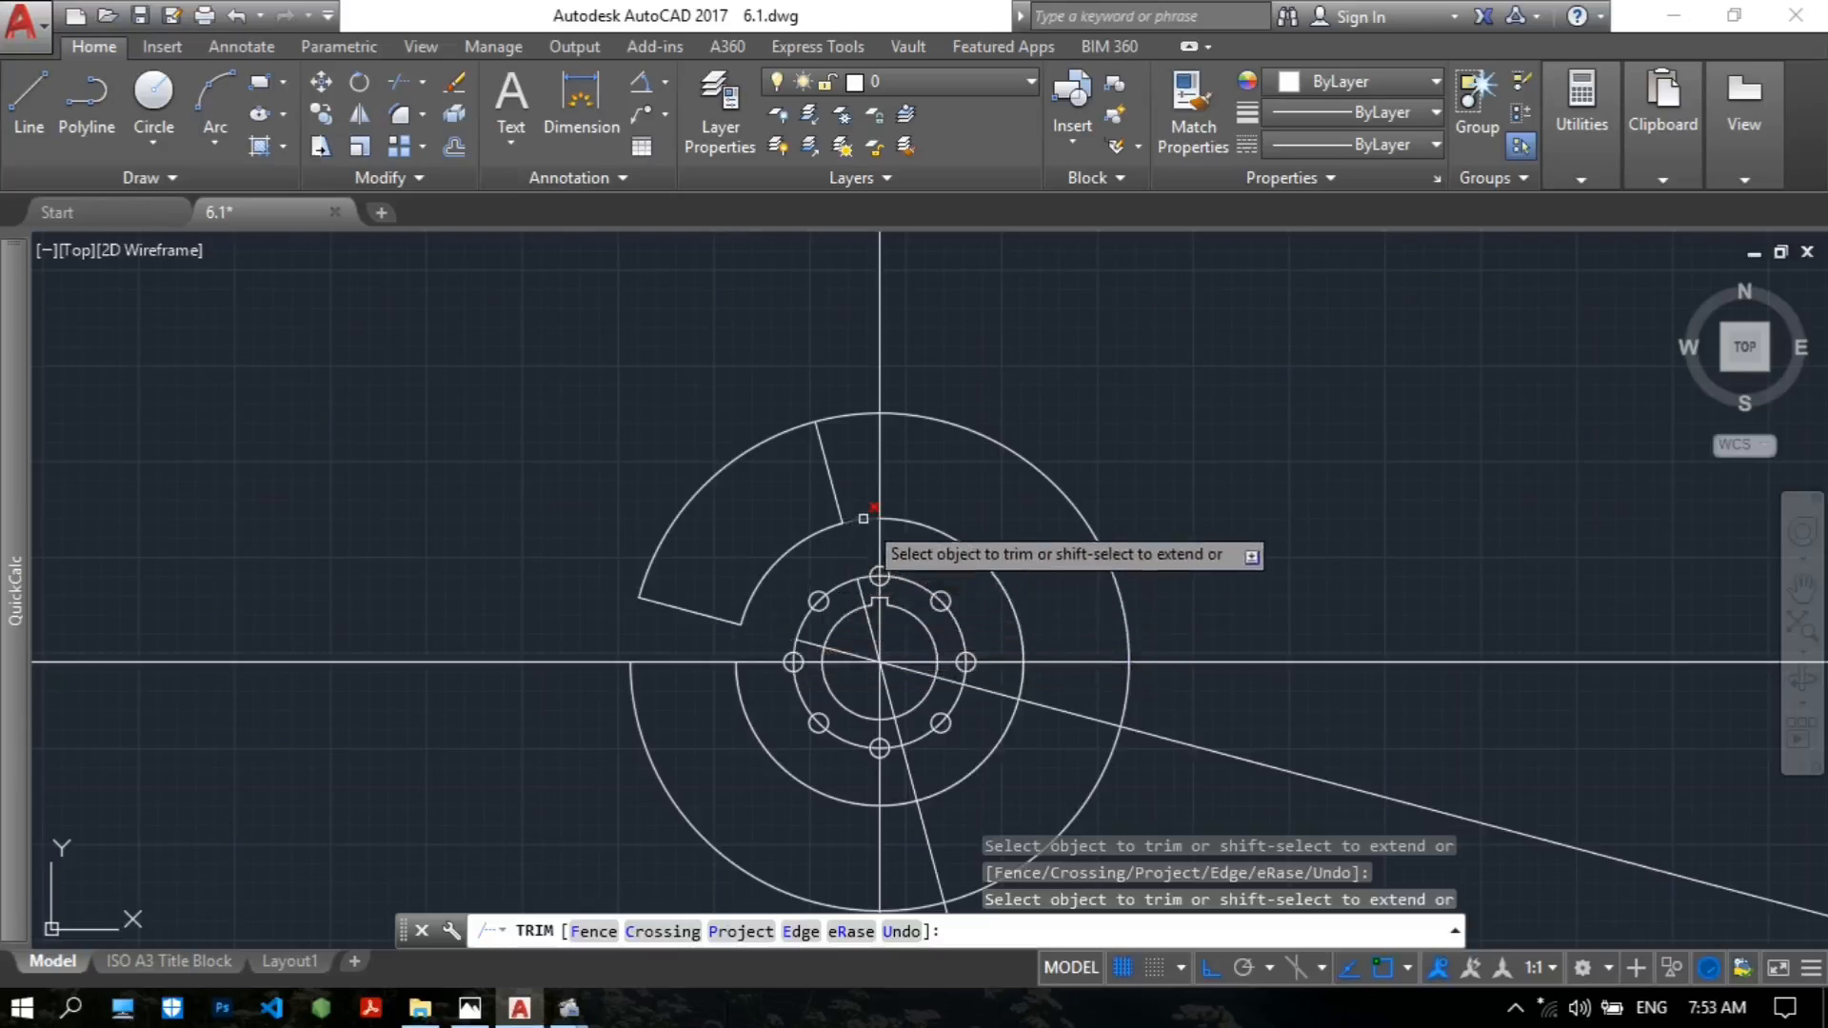
{"action": "left_click", "coordinate": [864, 519]}
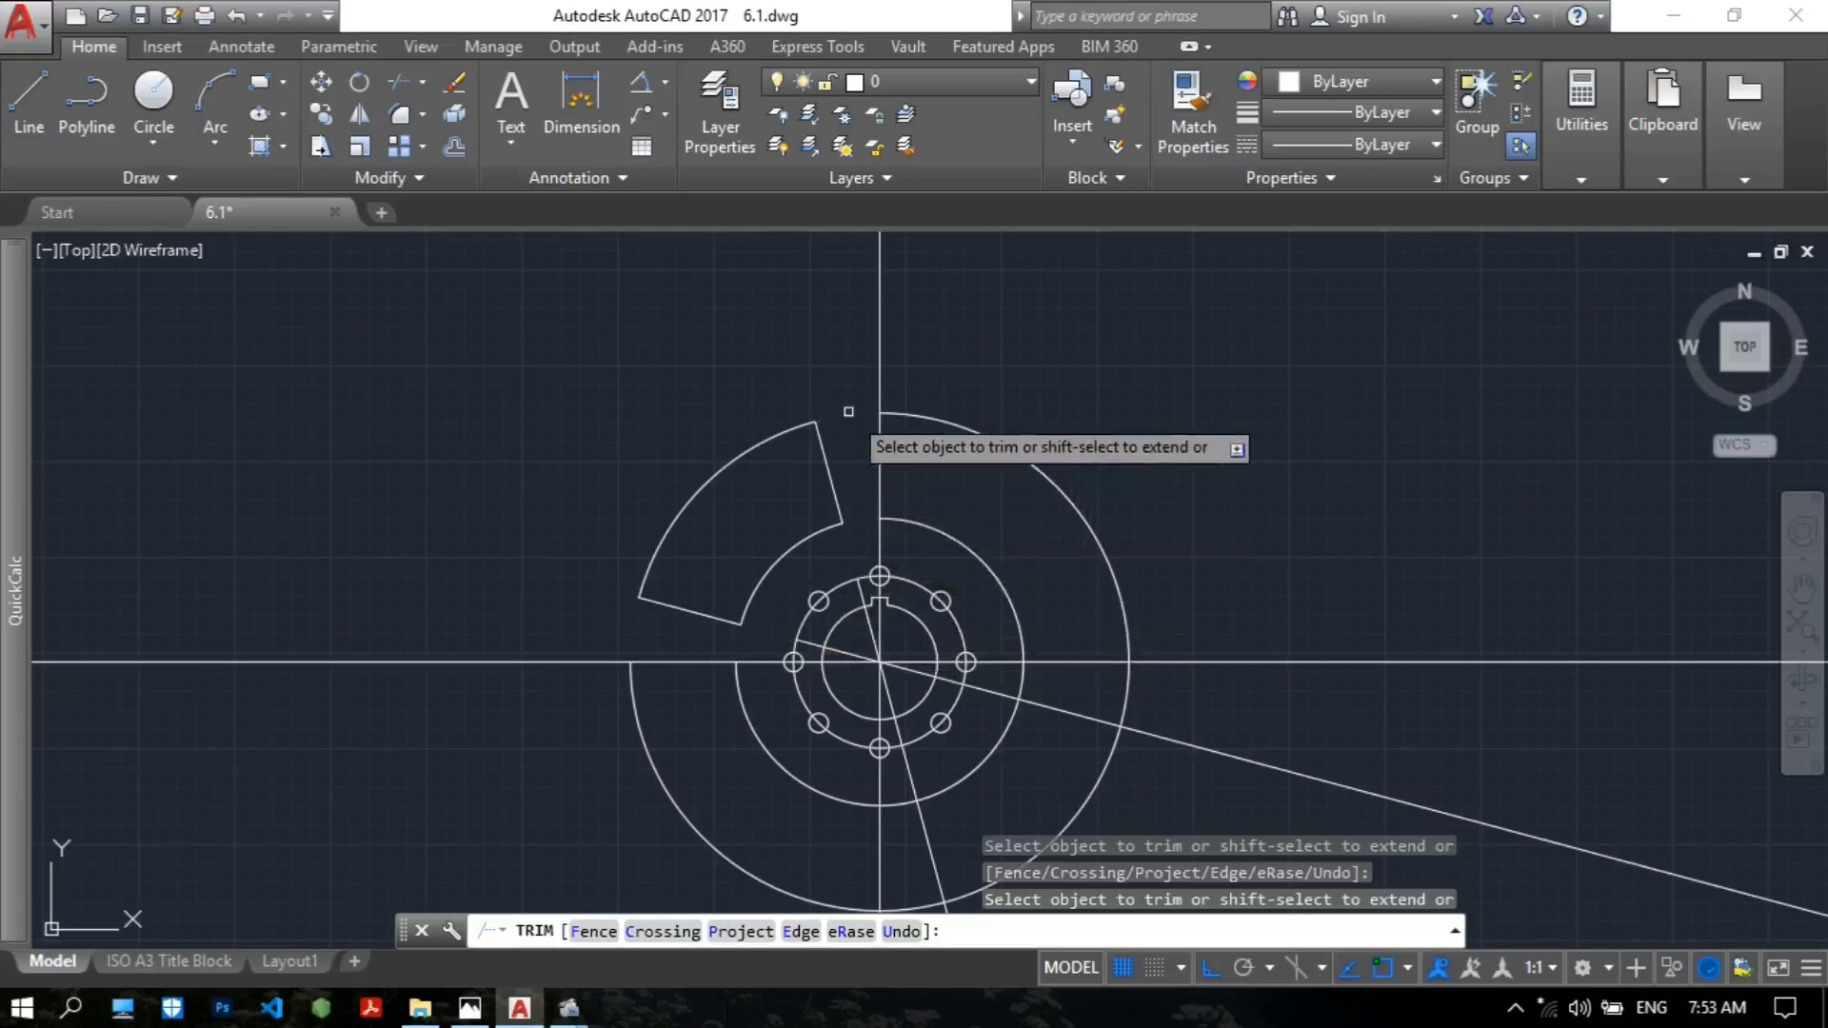
{"action": "middle_click_drag", "start_coordinate": [829, 375], "coordinate": [809, 347]}
{"action": "key", "text": "Escape"}
Erase the two leftover slot-circle arcs around the bore, keeping the upper-left slot outline.
{"action": "type", "text": "e"}
{"action": "key", "text": "Return"}
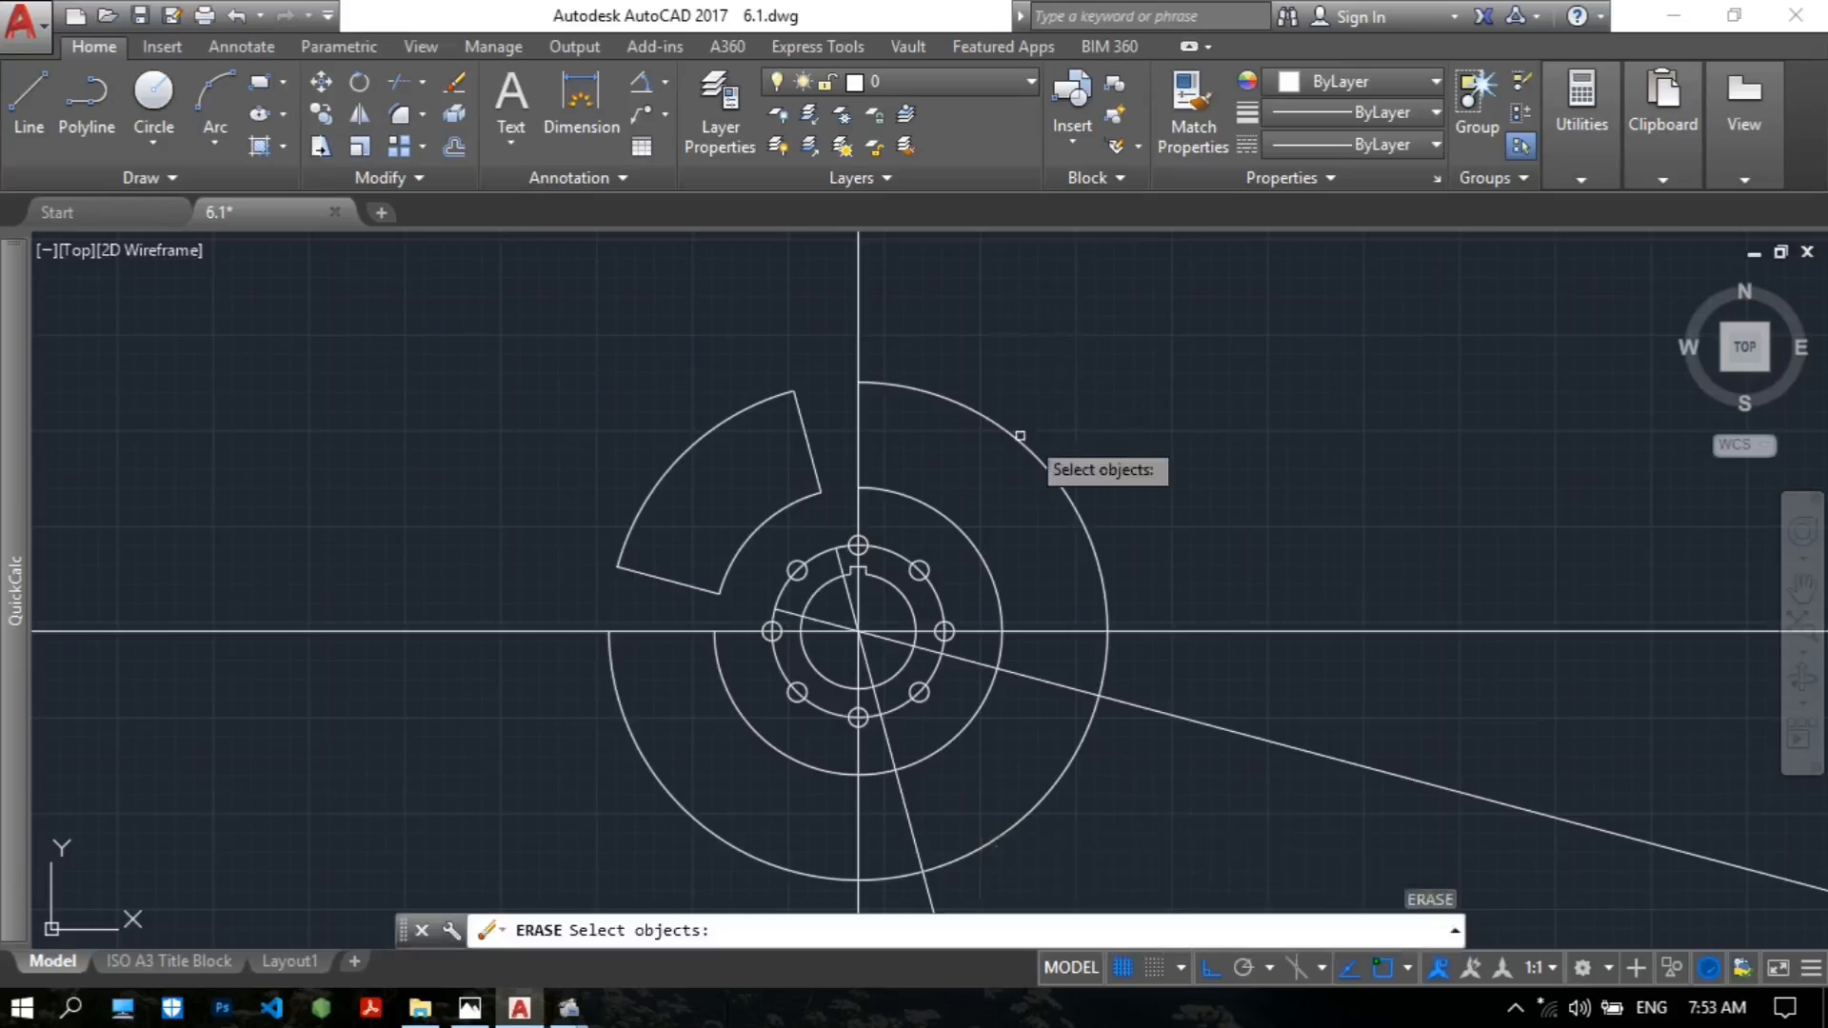
{"action": "left_click", "coordinate": [1020, 435]}
{"action": "left_click", "coordinate": [960, 530]}
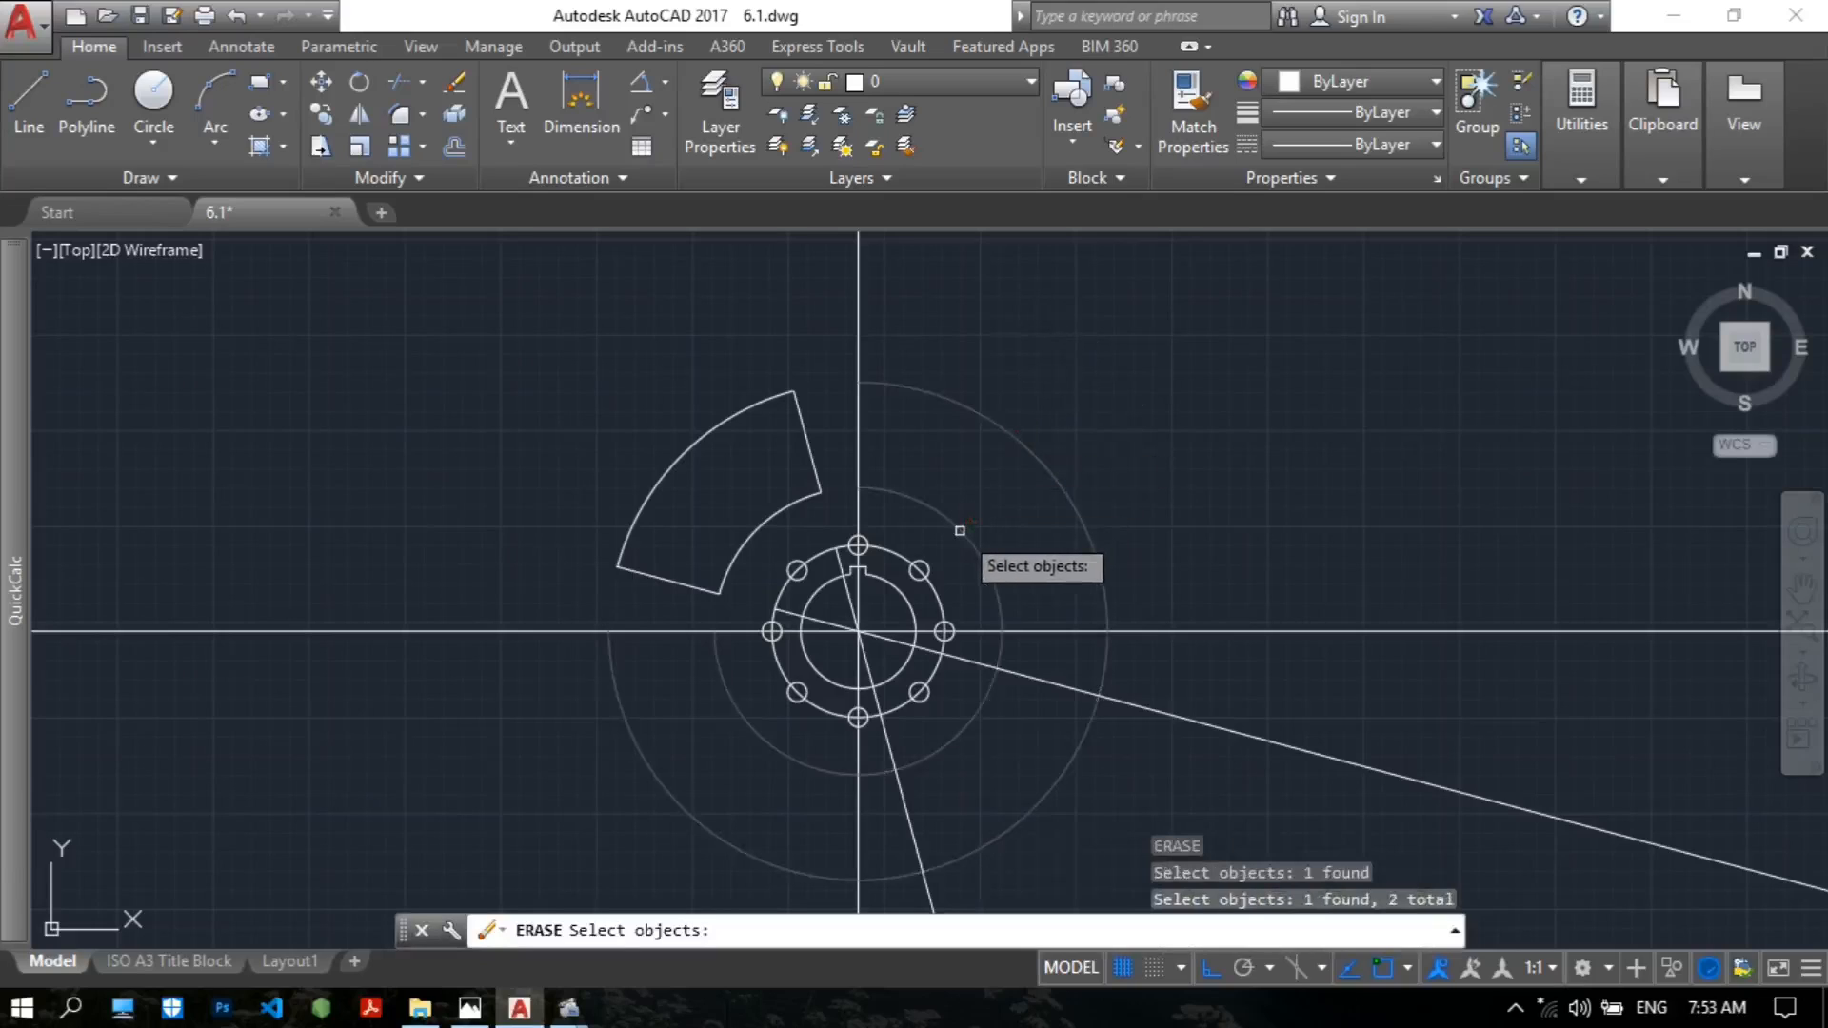
{"action": "key", "text": "Return"}
Erase the remaining pieces of the two angled construction lines through the bore's center.
{"action": "key", "text": "Return"}
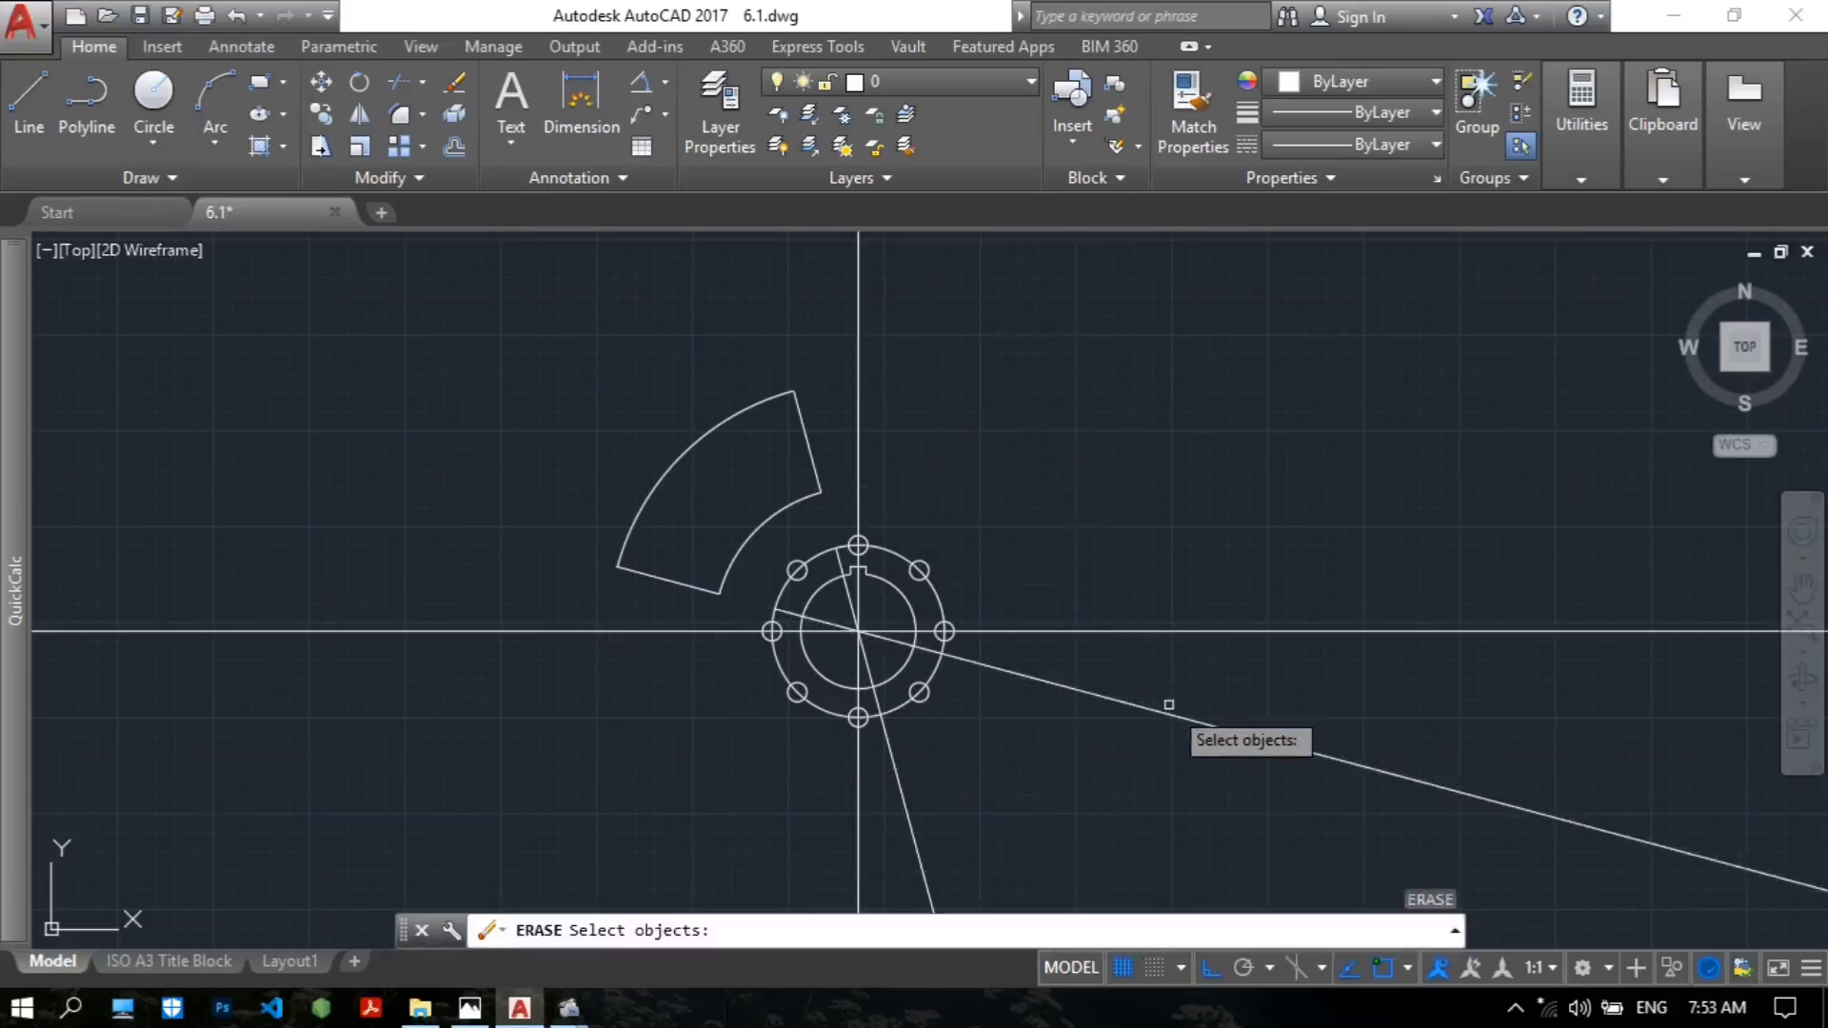
{"action": "left_click", "coordinate": [1170, 705]}
{"action": "left_click", "coordinate": [919, 853]}
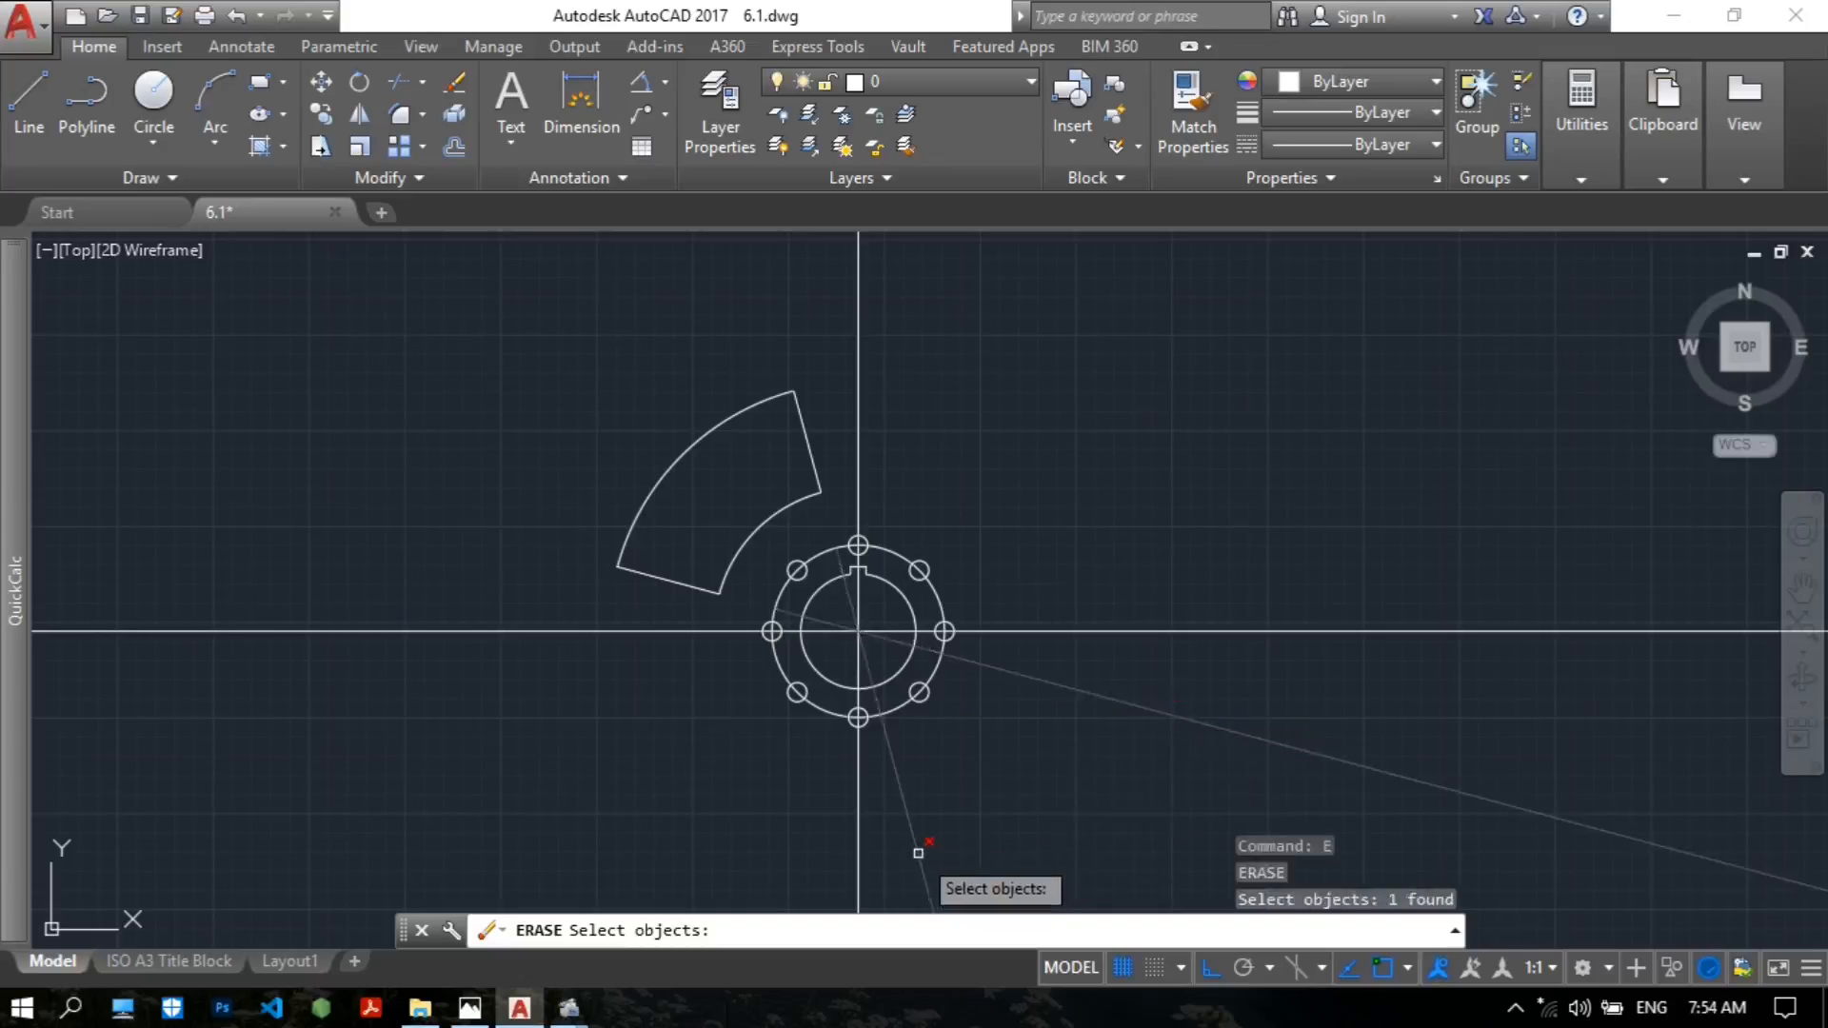
{"action": "key", "text": "Return"}
{"action": "scroll", "coordinate": [757, 480], "scroll_direction": "up", "scroll_amount": 2}
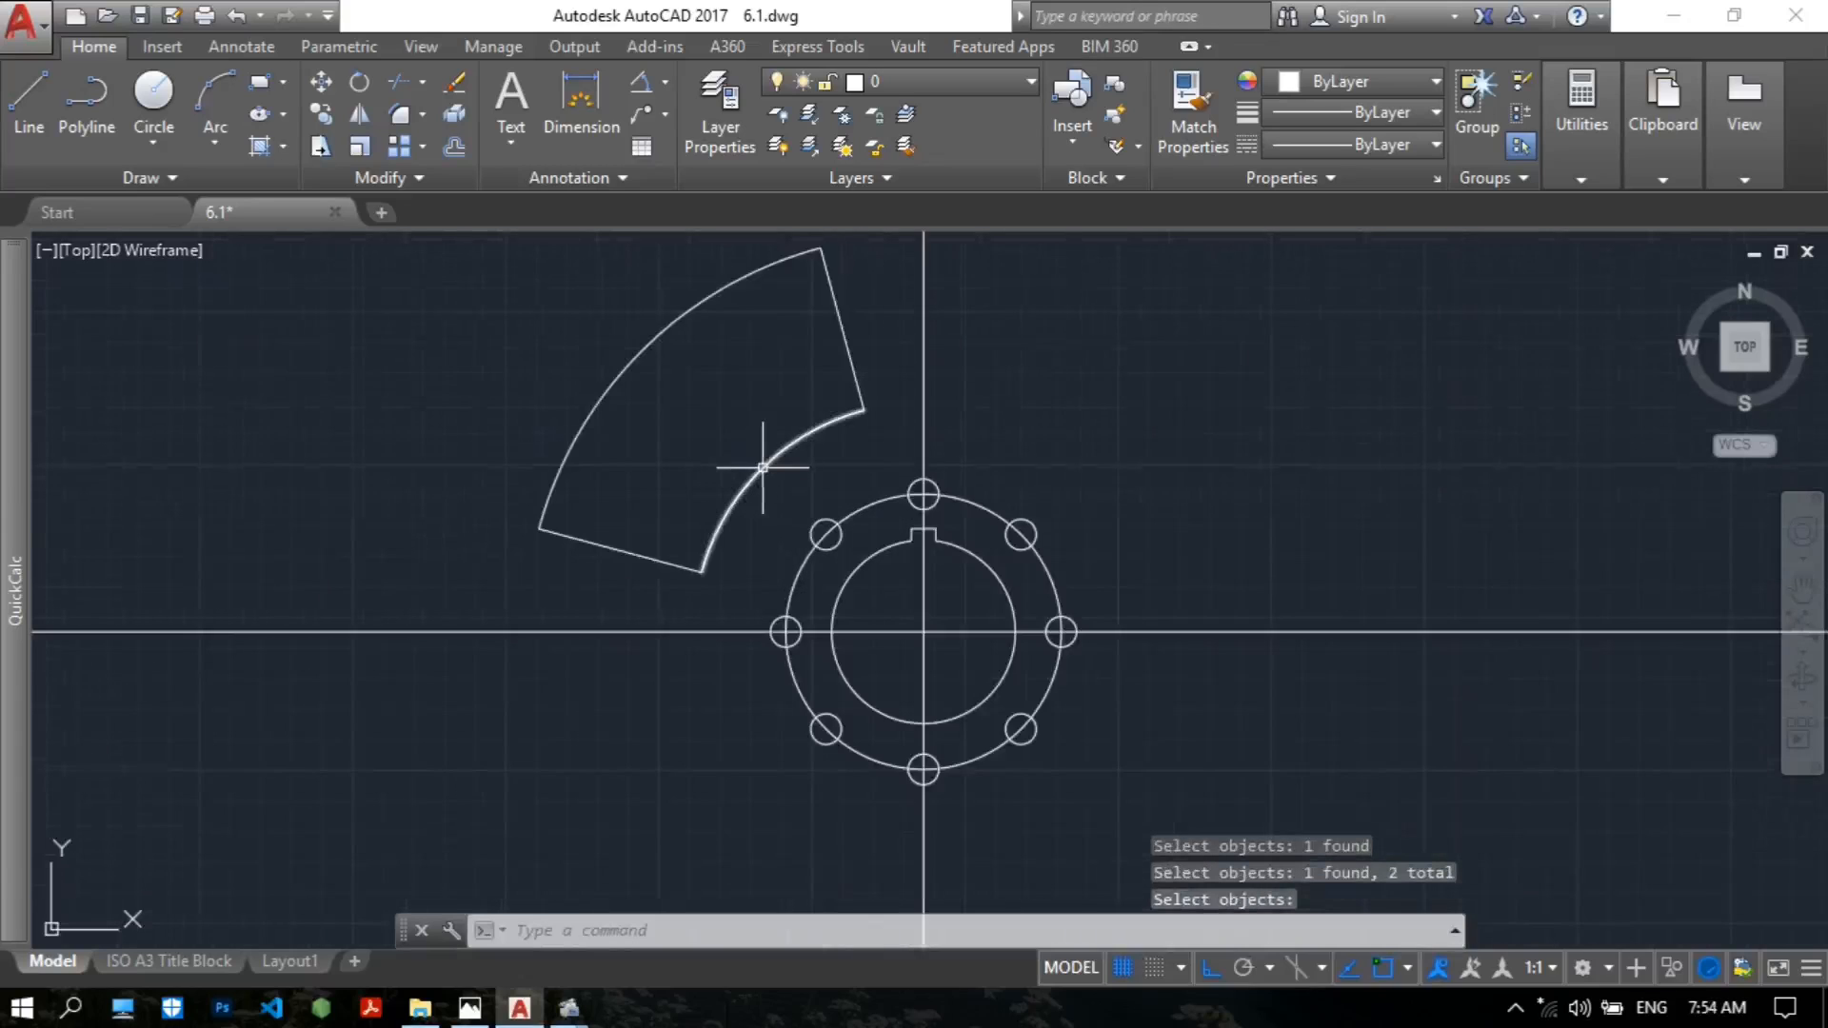
Check the outer corner radius in the reference image and fillet both outer corners of the curved slot with radius 25.
{"action": "scroll", "coordinate": [762, 467], "scroll_direction": "down", "scroll_amount": 2}
{"action": "left_click", "coordinate": [469, 1008]}
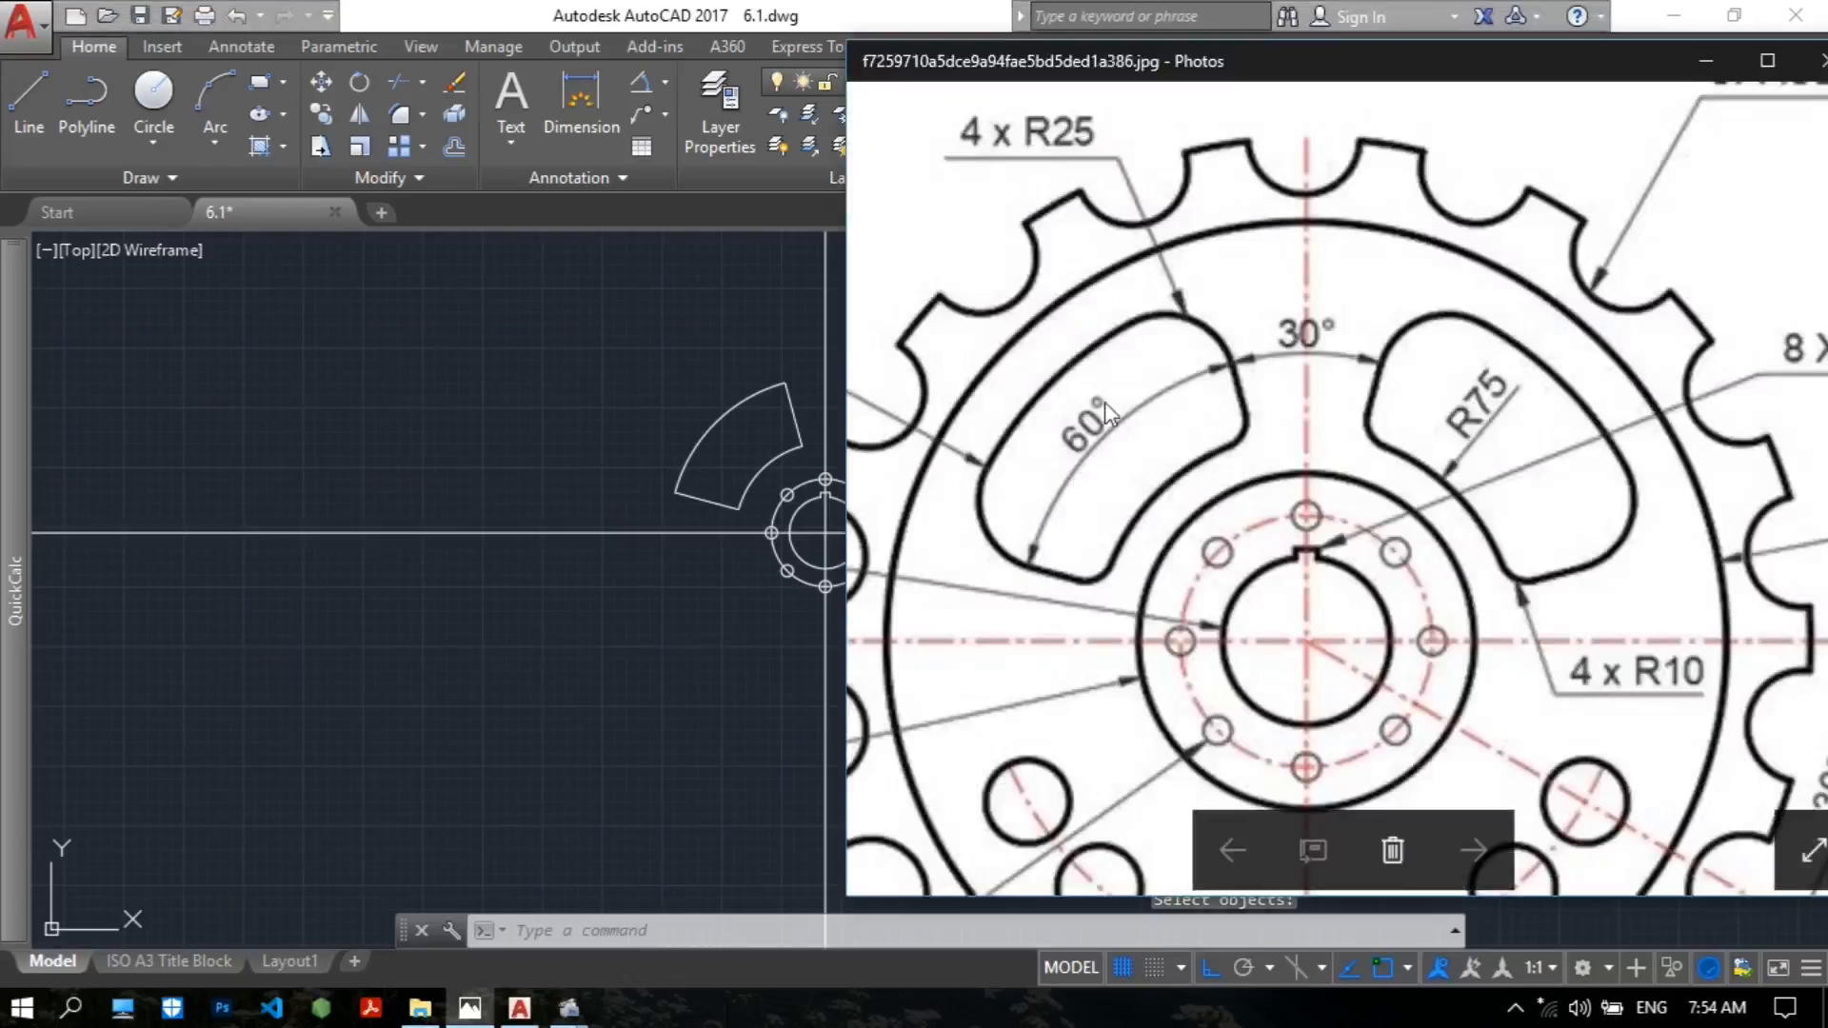
{"action": "left_click_drag", "start_coordinate": [1105, 404], "coordinate": [1168, 441]}
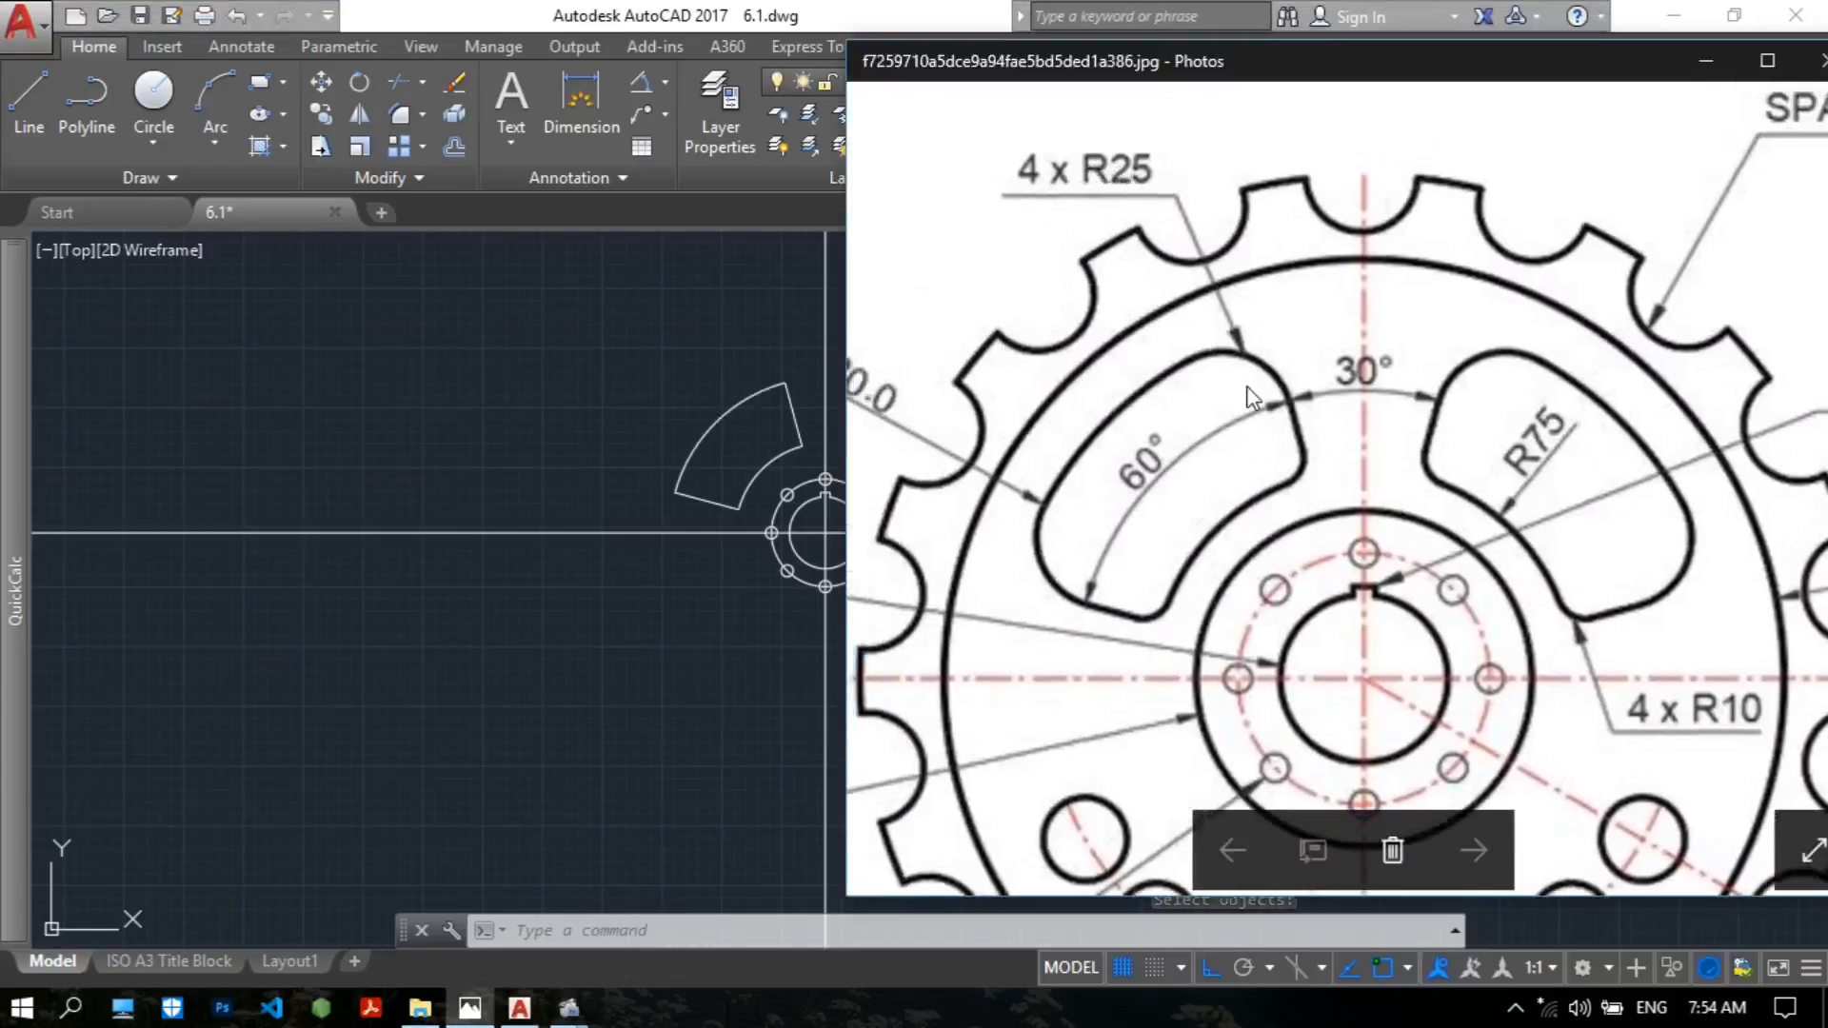
{"action": "left_click_drag", "start_coordinate": [1089, 295], "coordinate": [1148, 273]}
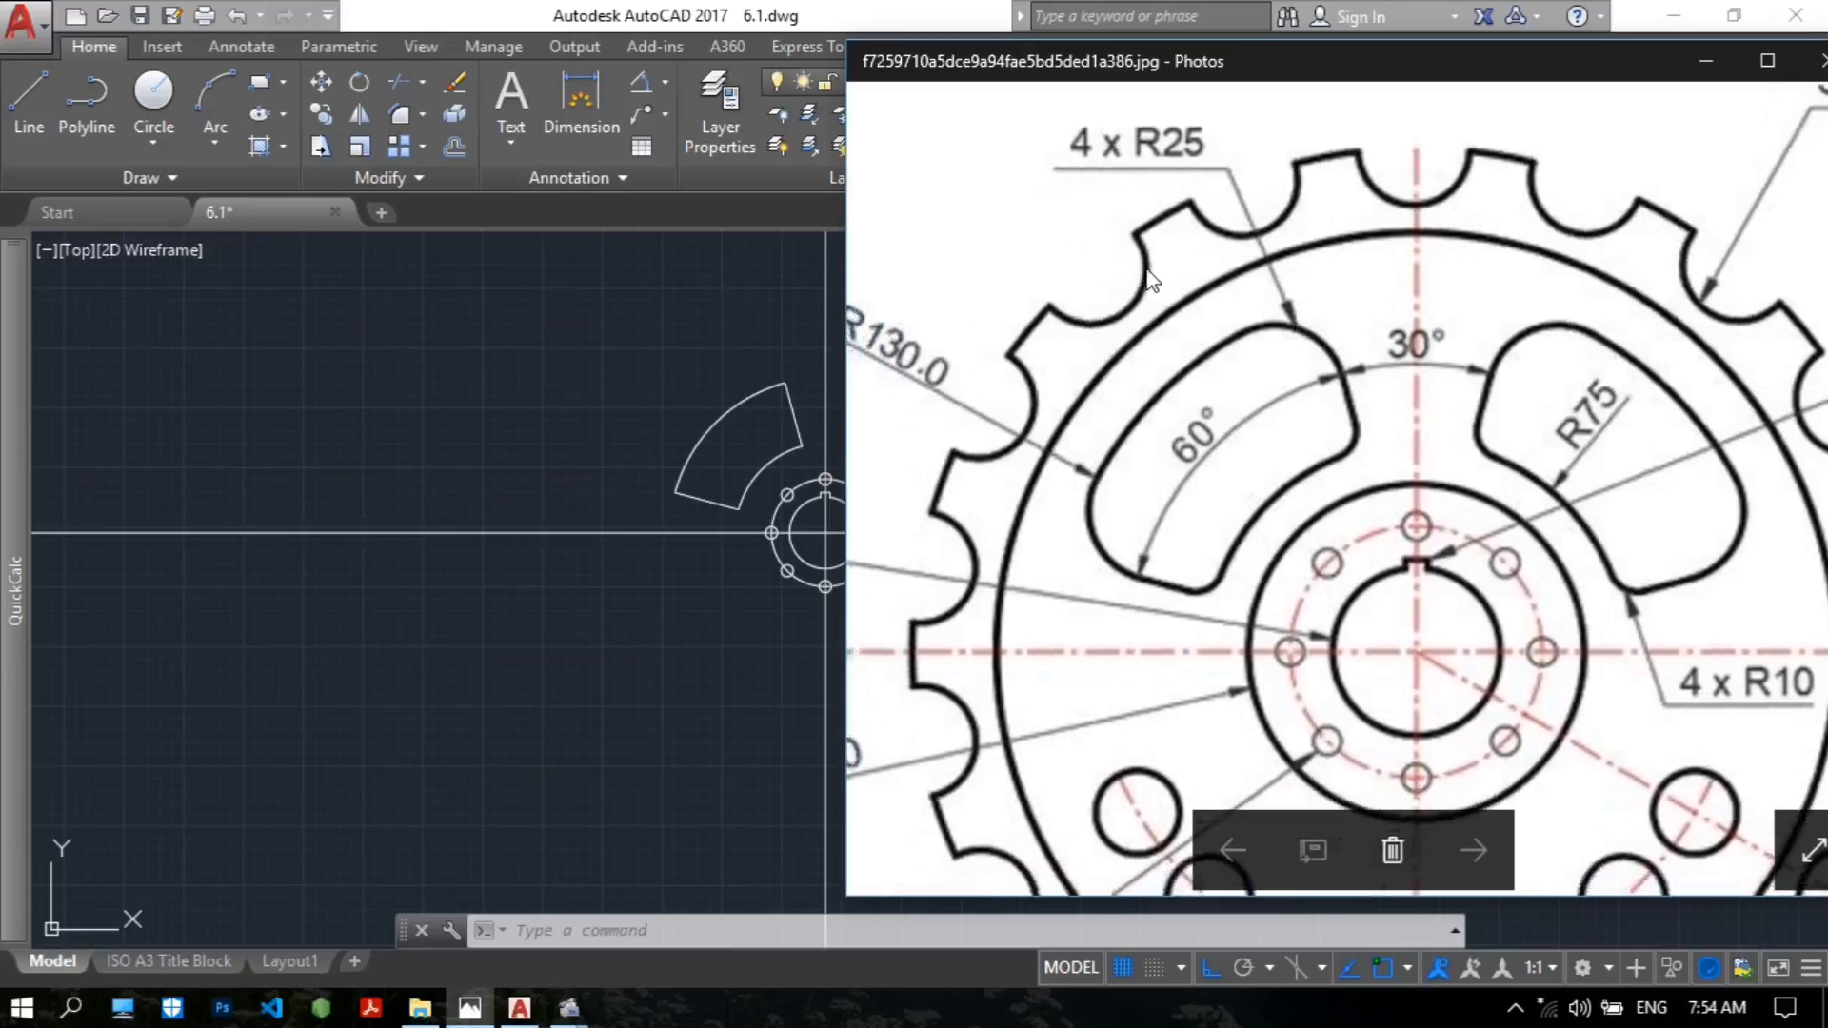
{"action": "left_click", "coordinate": [402, 398]}
{"action": "scroll", "coordinate": [612, 415], "scroll_direction": "up", "scroll_amount": 4}
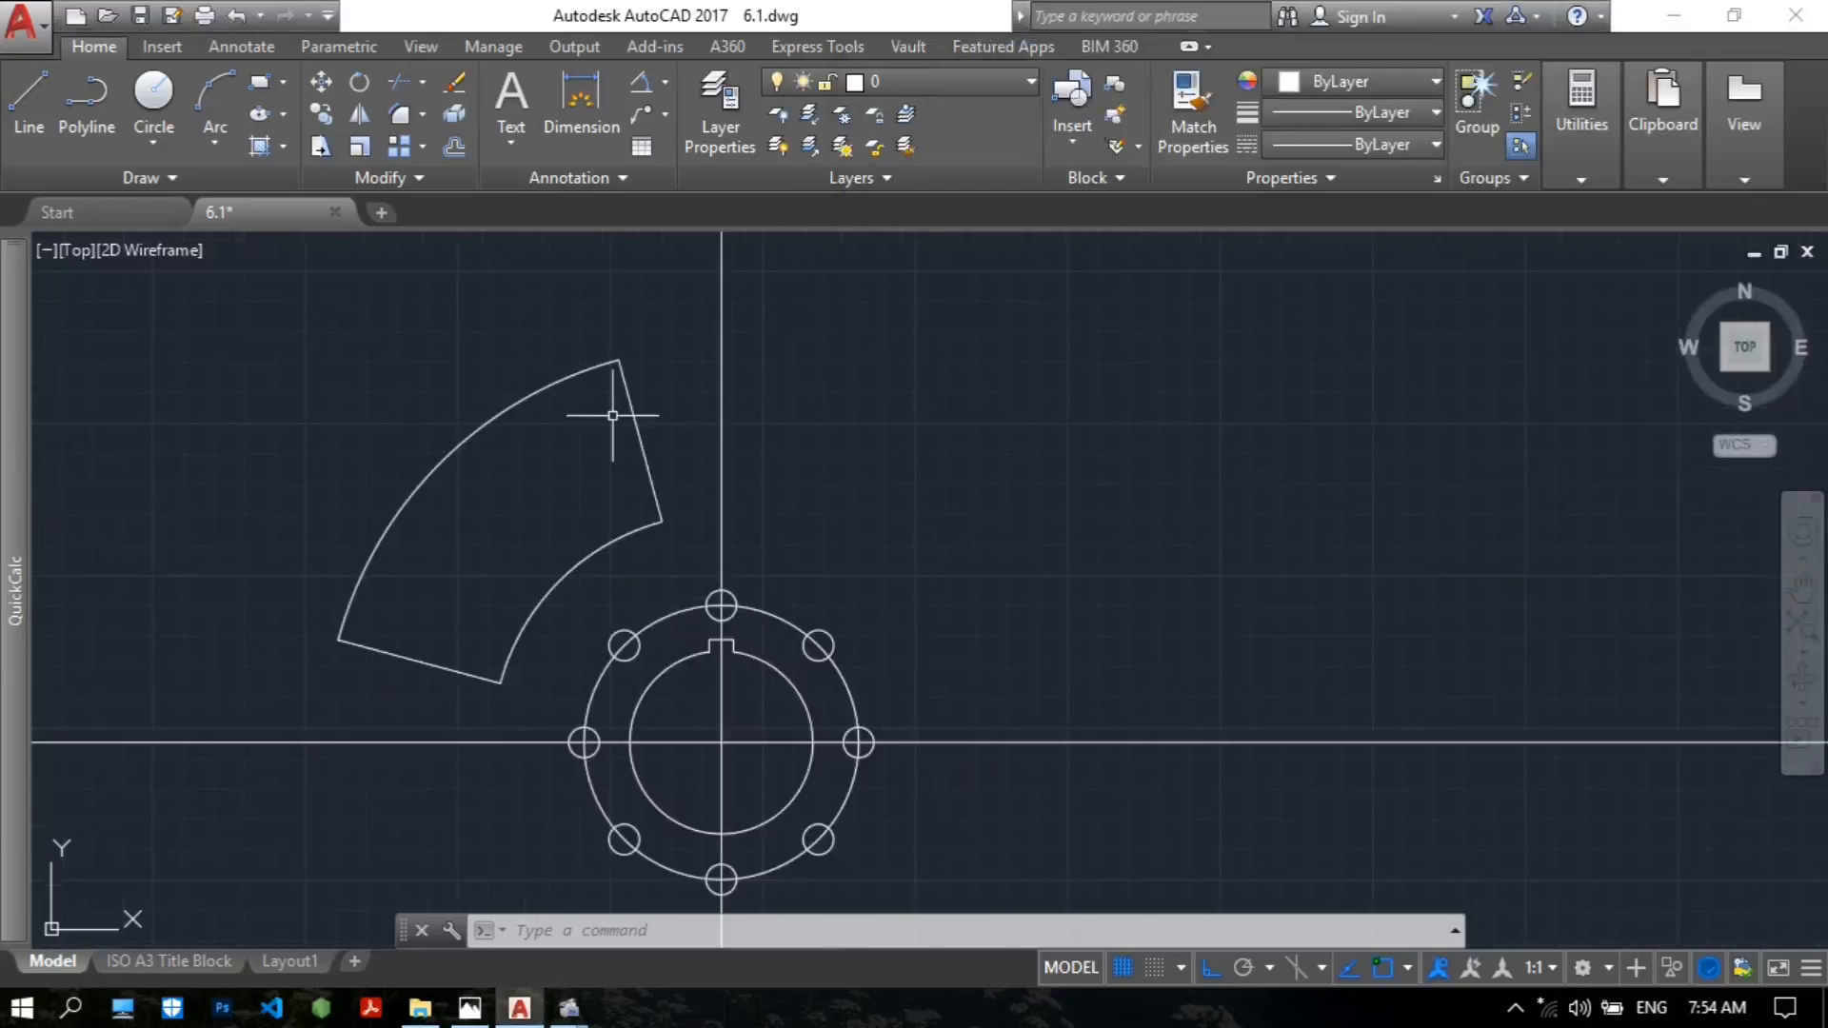
{"action": "type", "text": "fi"}
{"action": "key", "text": "Return"}
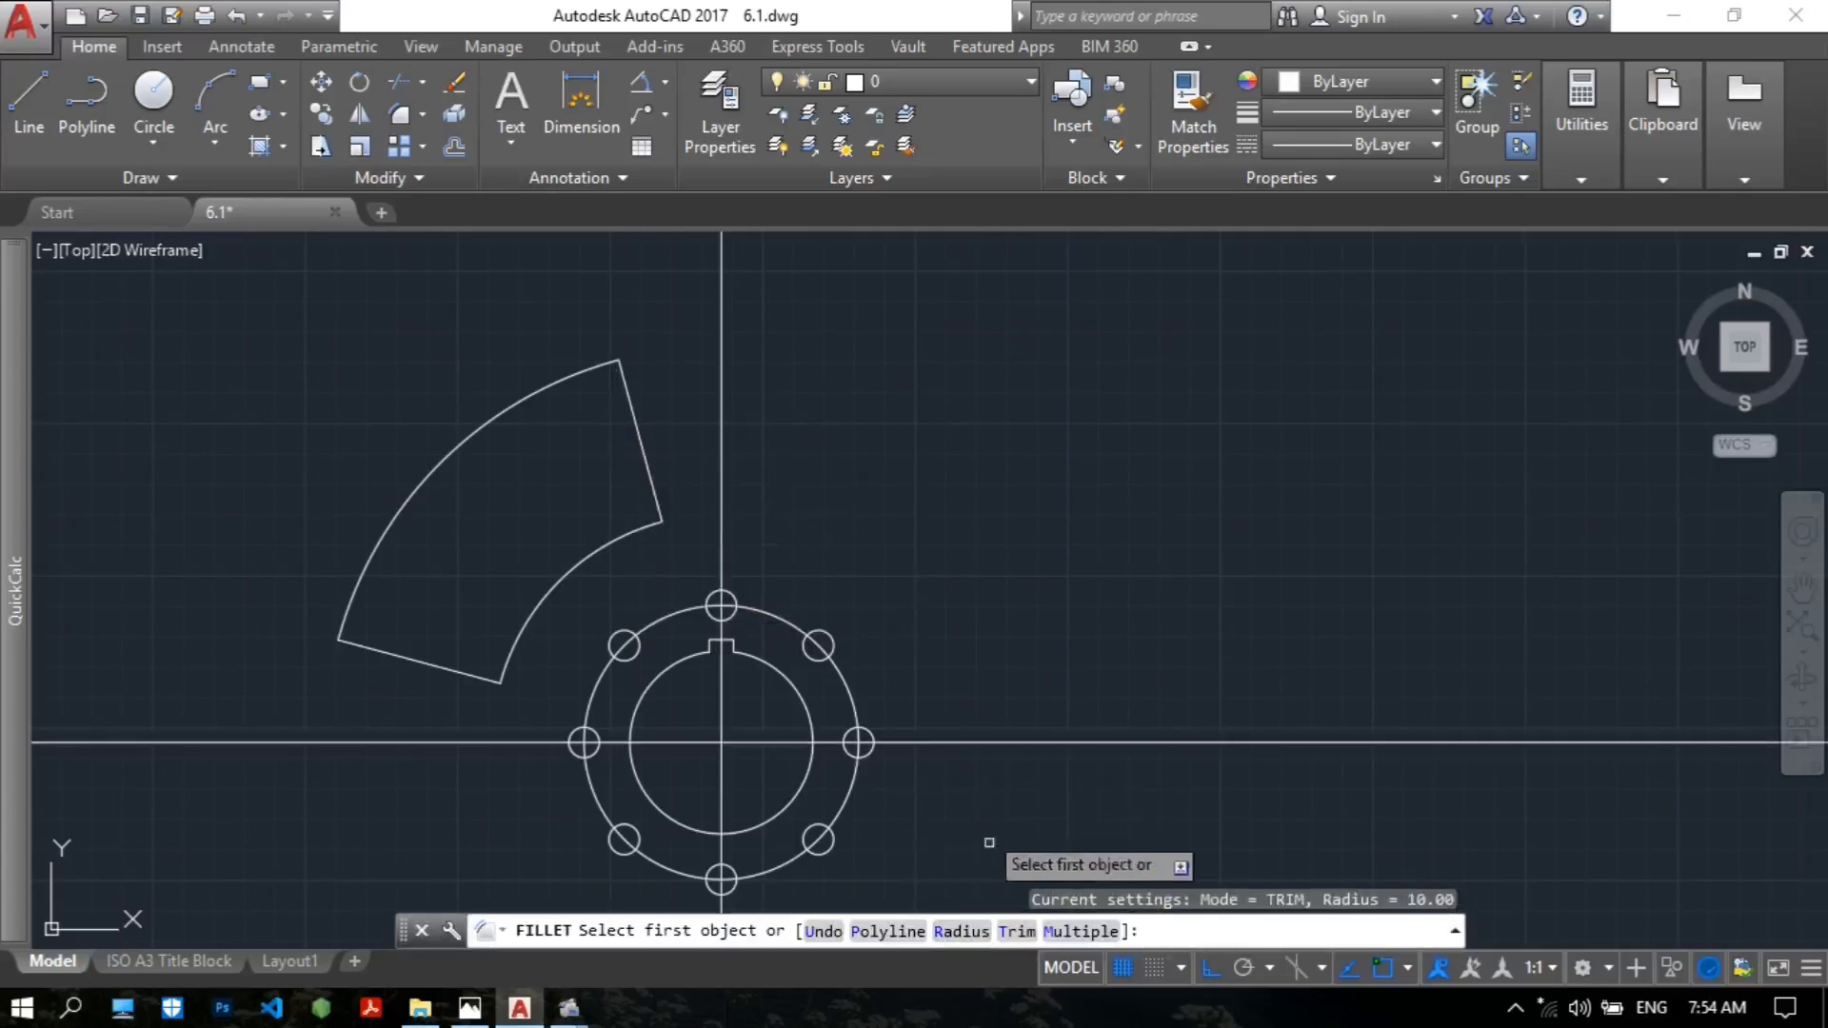
{"action": "left_click", "coordinate": [961, 931]}
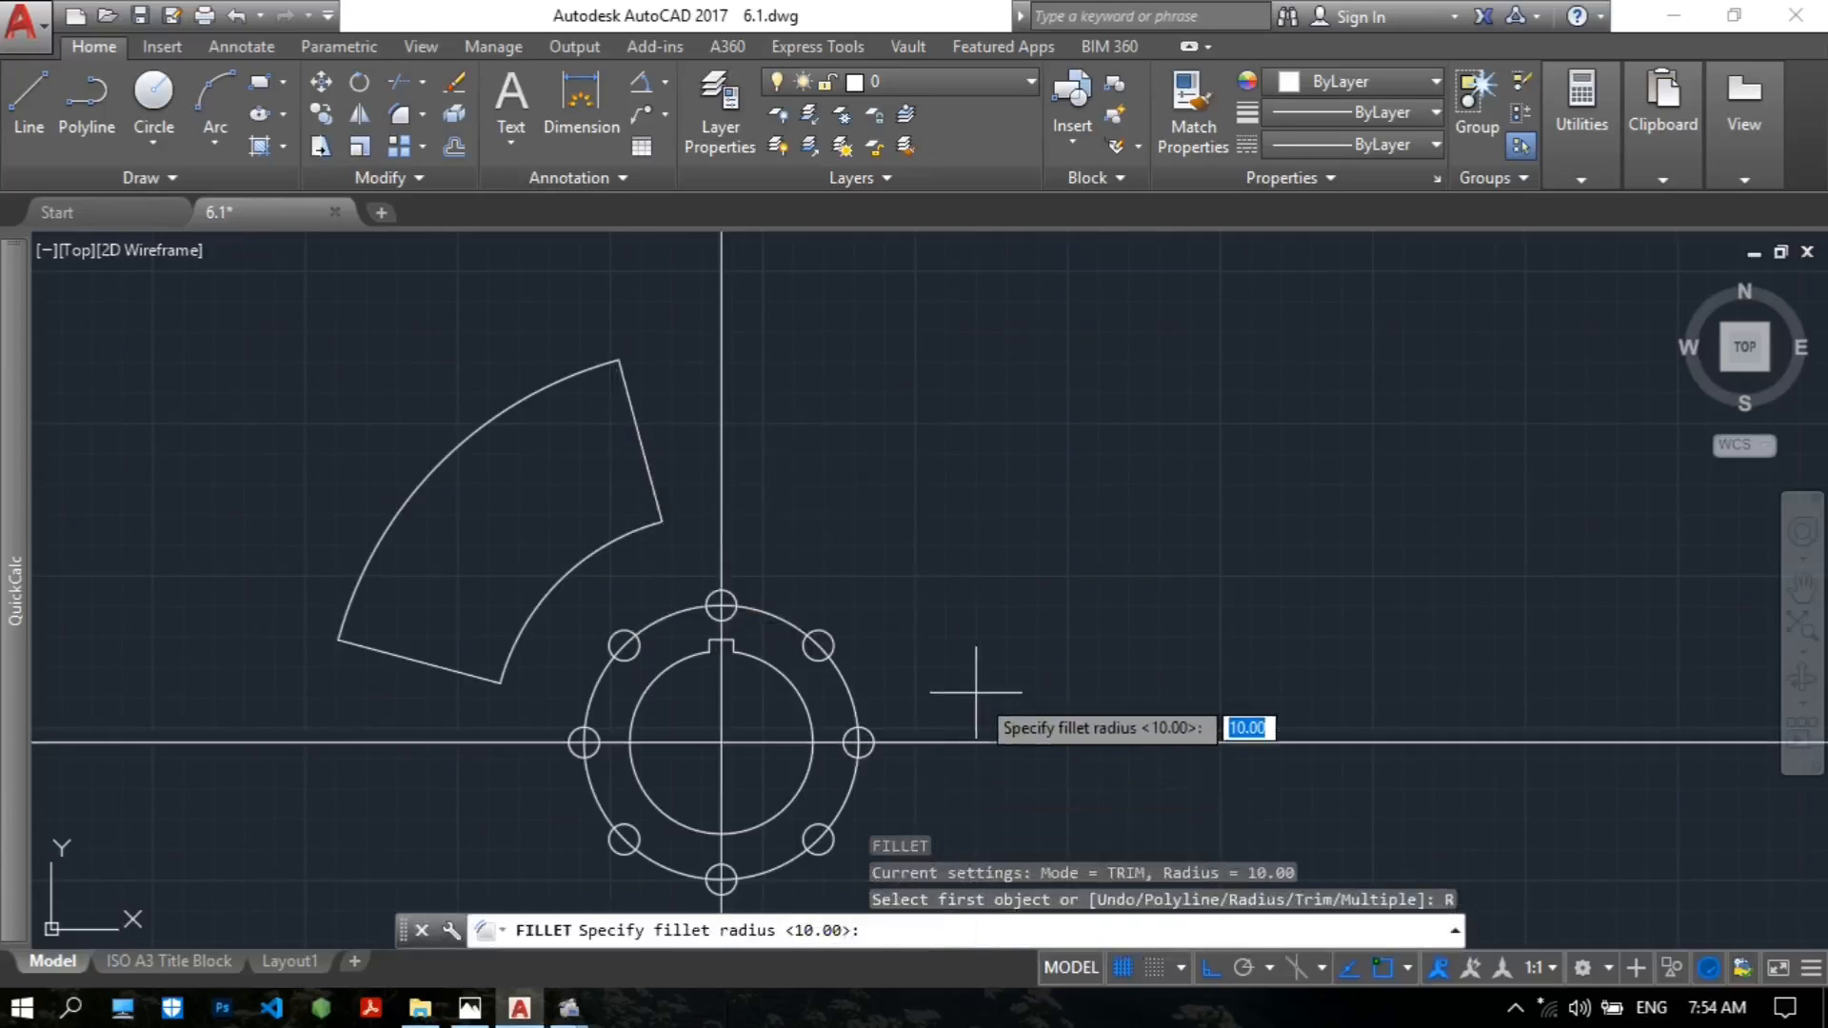
{"action": "type", "text": "25"}
{"action": "key", "text": "Return"}
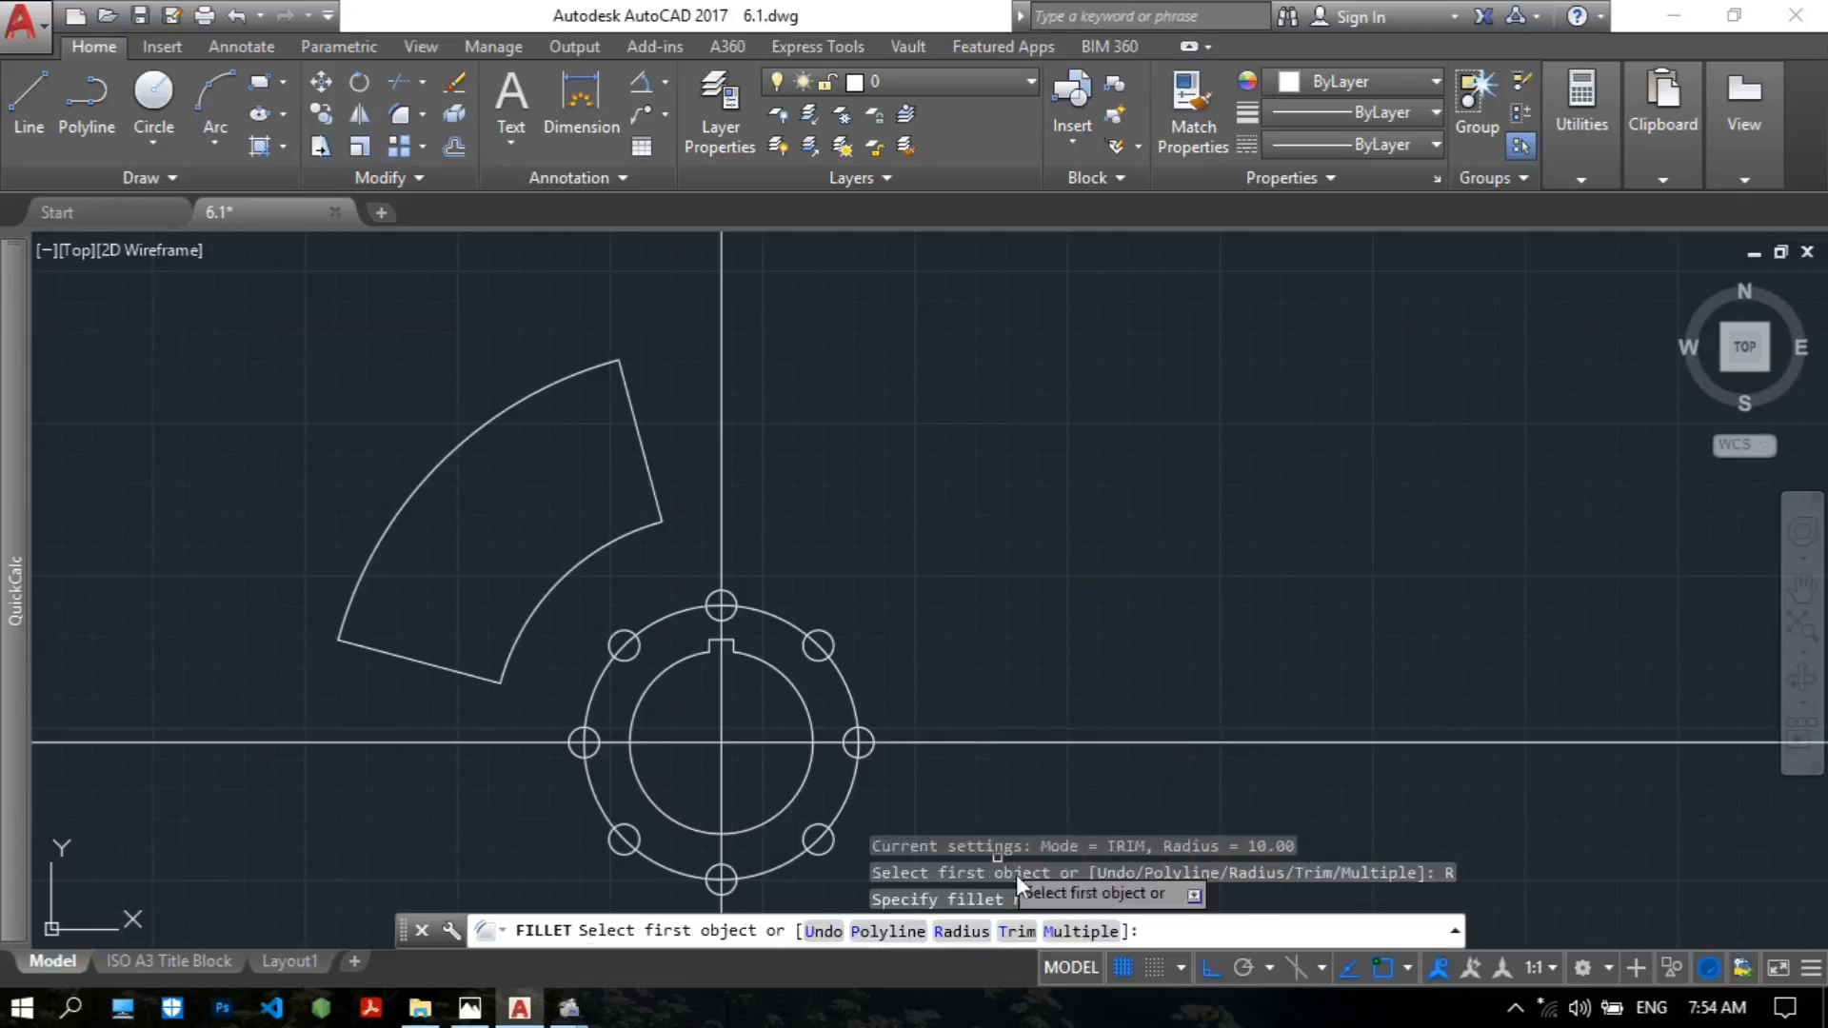
{"action": "left_click", "coordinate": [1089, 933]}
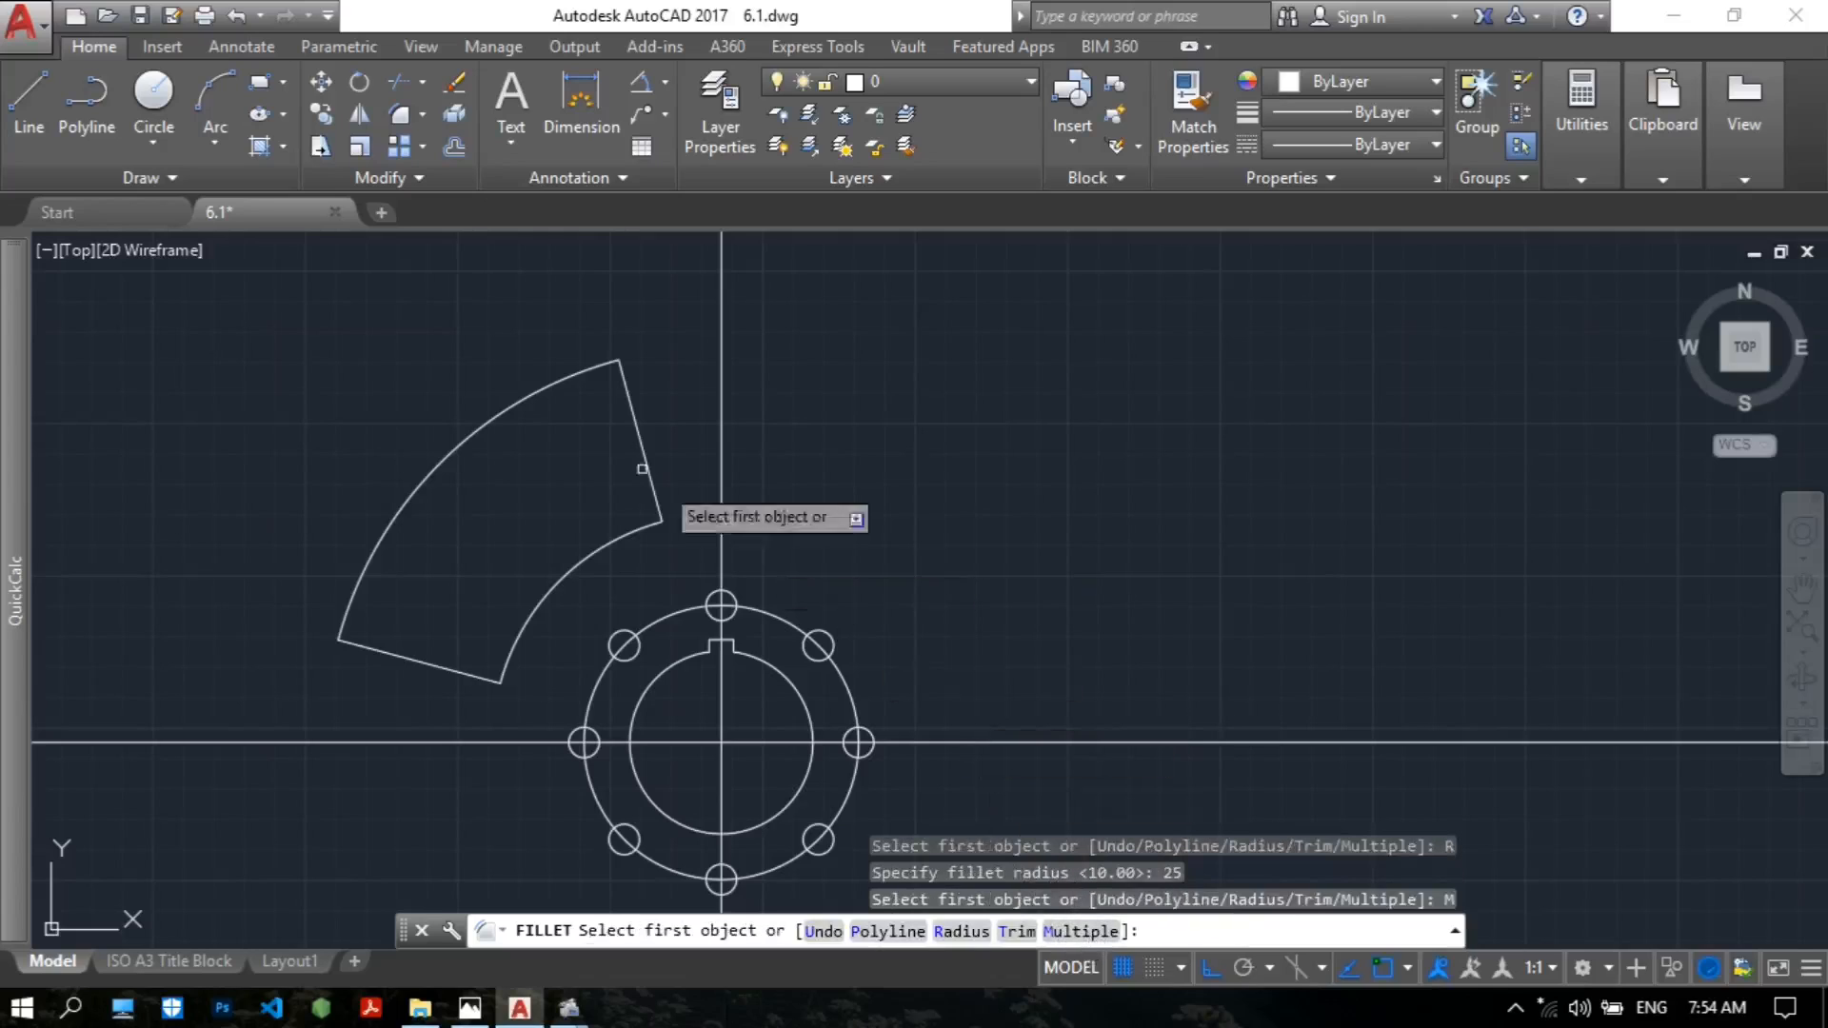
{"action": "left_click", "coordinate": [576, 372]}
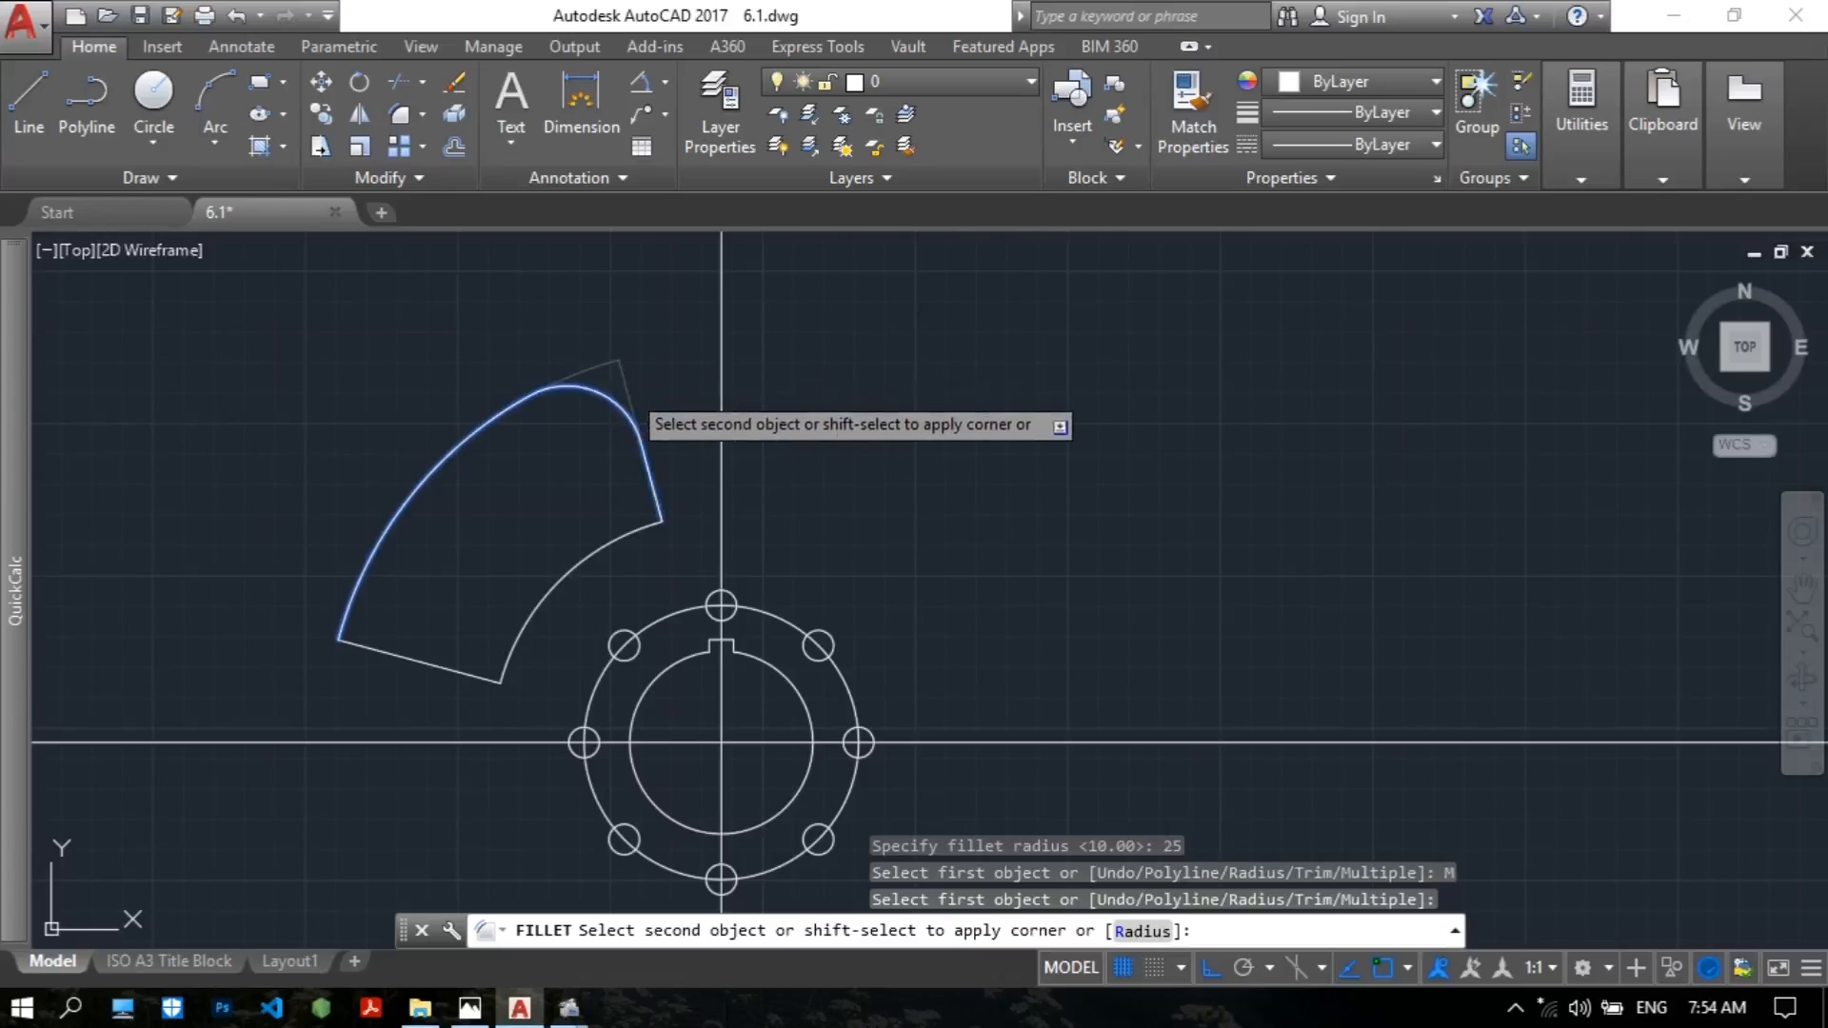
{"action": "left_click", "coordinate": [630, 395]}
{"action": "left_click", "coordinate": [368, 566]}
{"action": "left_click", "coordinate": [410, 659]}
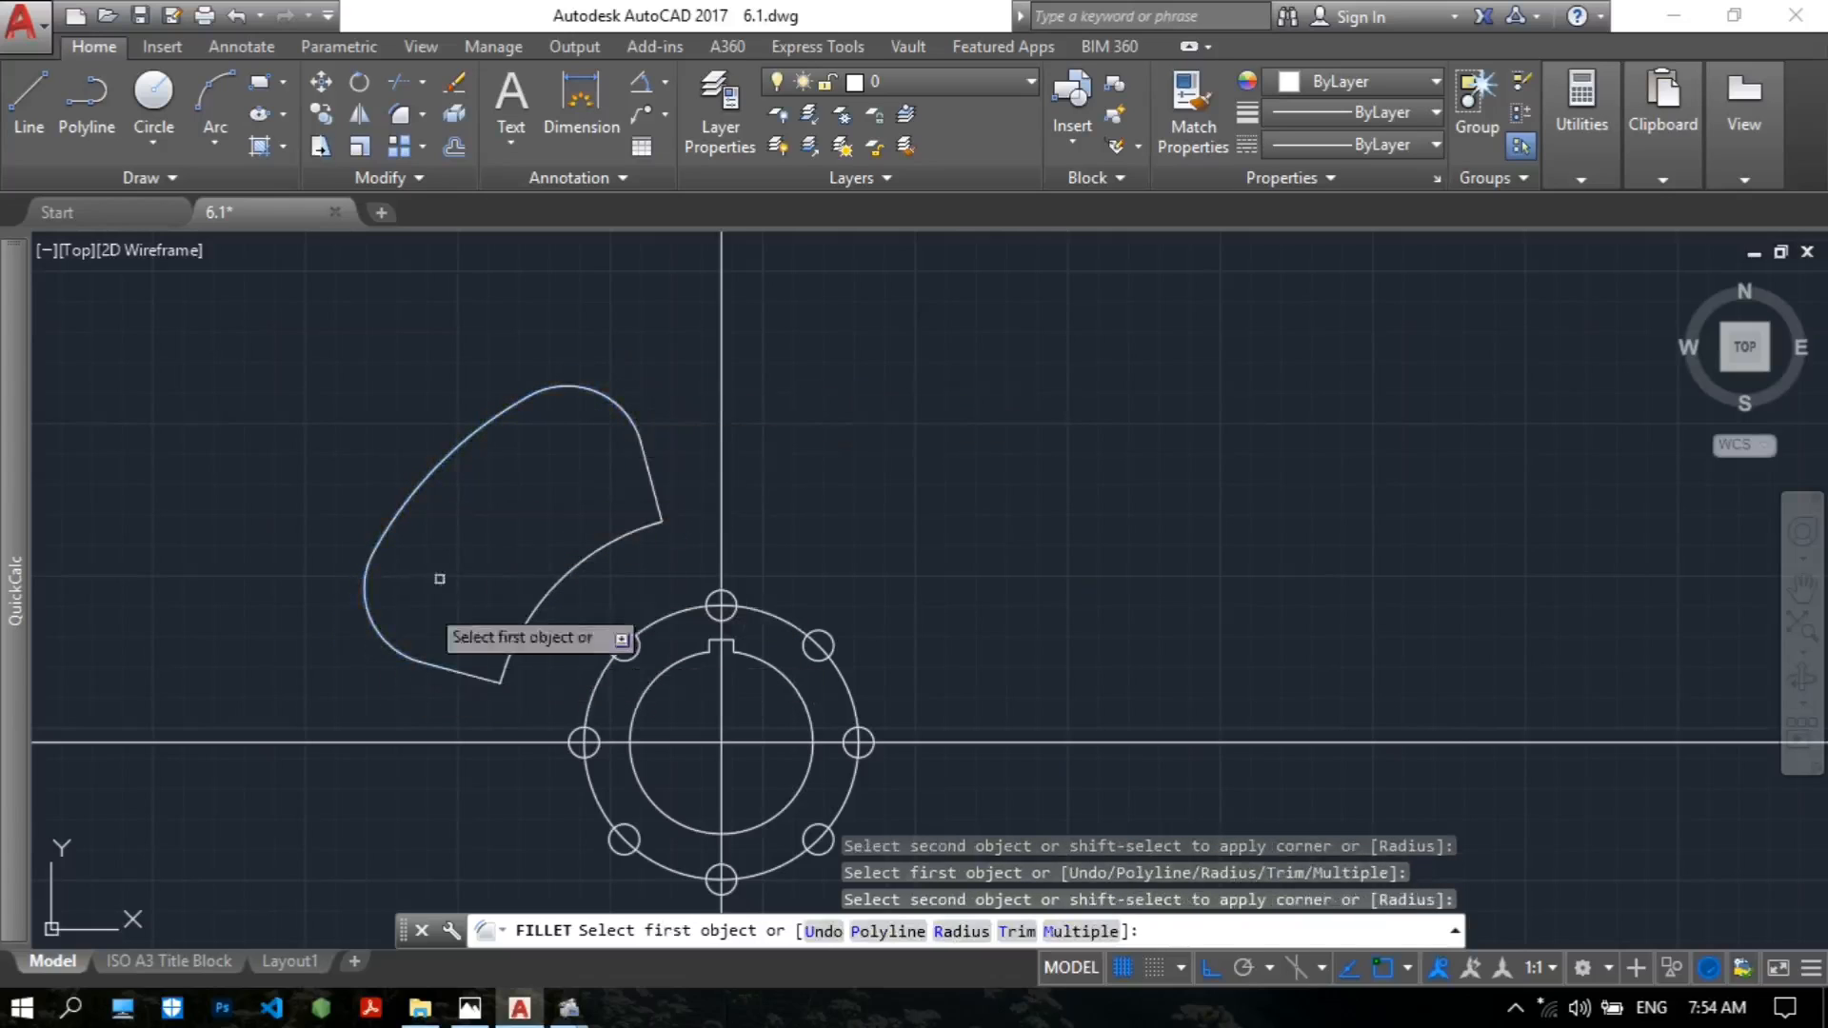
{"action": "key", "text": "Return"}
{"action": "middle_click_drag", "start_coordinate": [633, 457], "coordinate": [690, 419]}
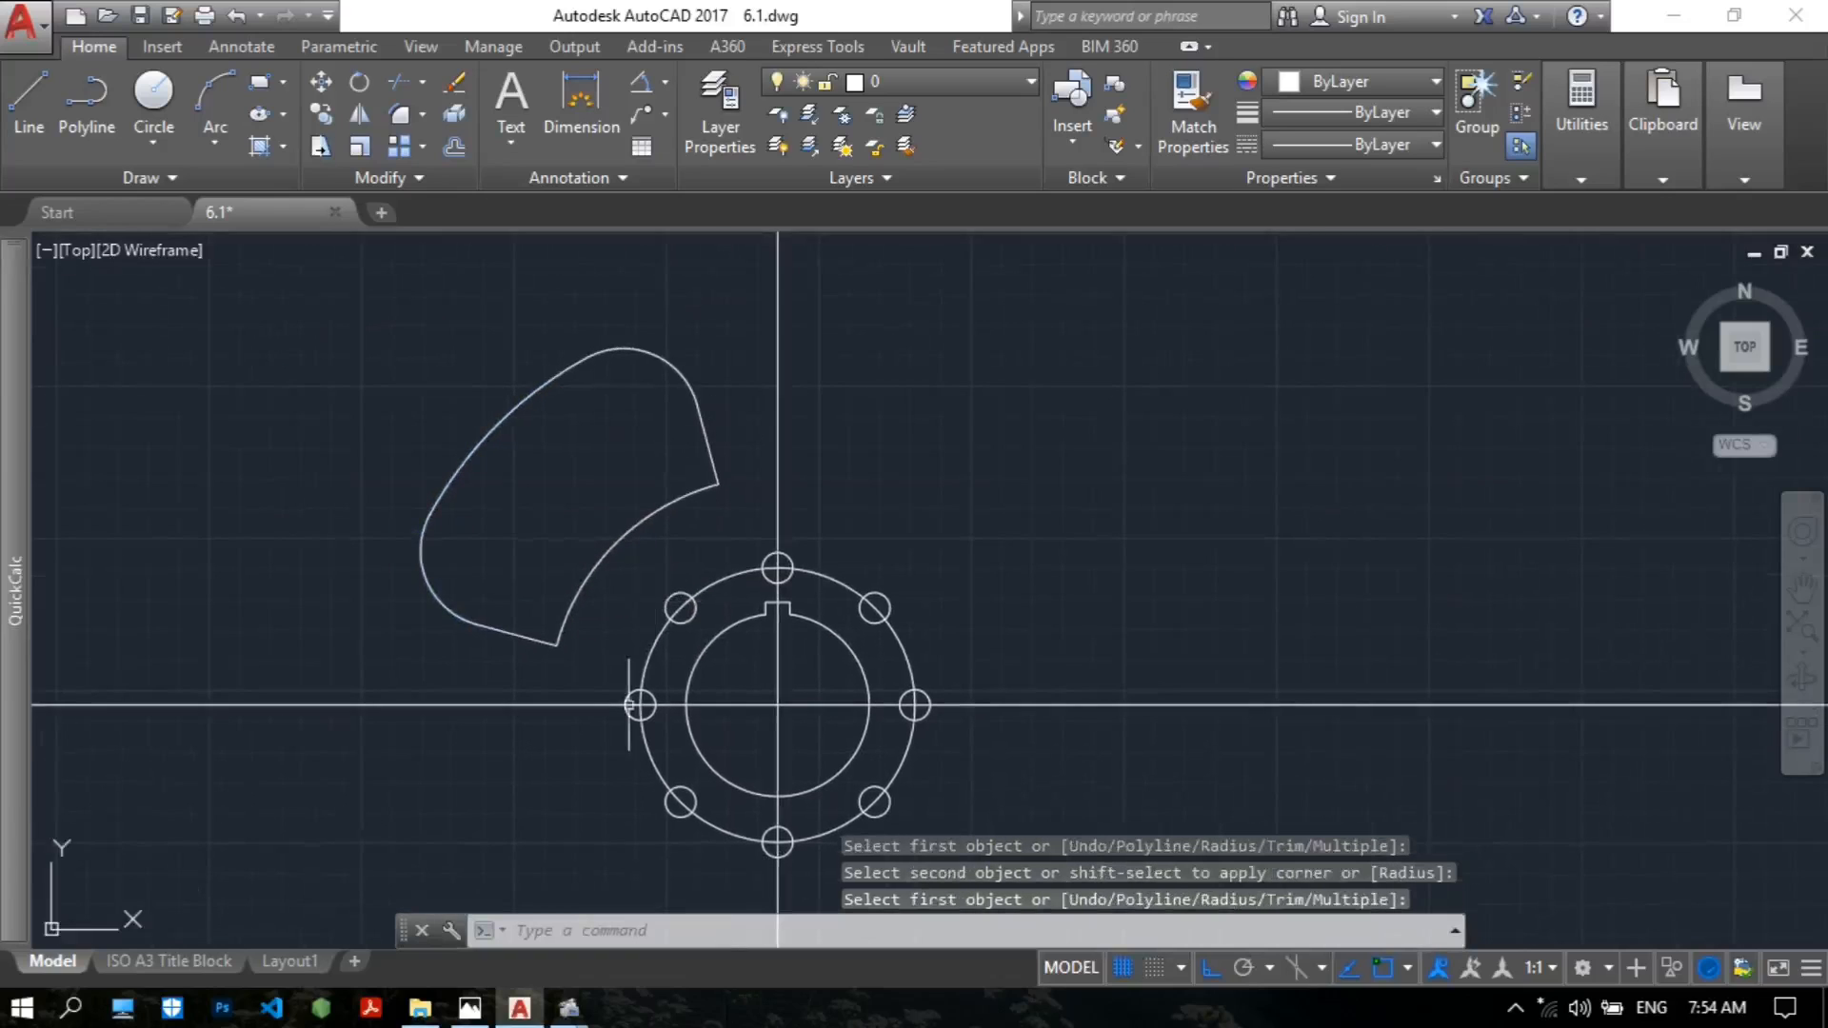
Check the inner corner radius in the reference image and fillet both inner corners of the curved slot with radius 10.
{"action": "left_click", "coordinate": [470, 1007]}
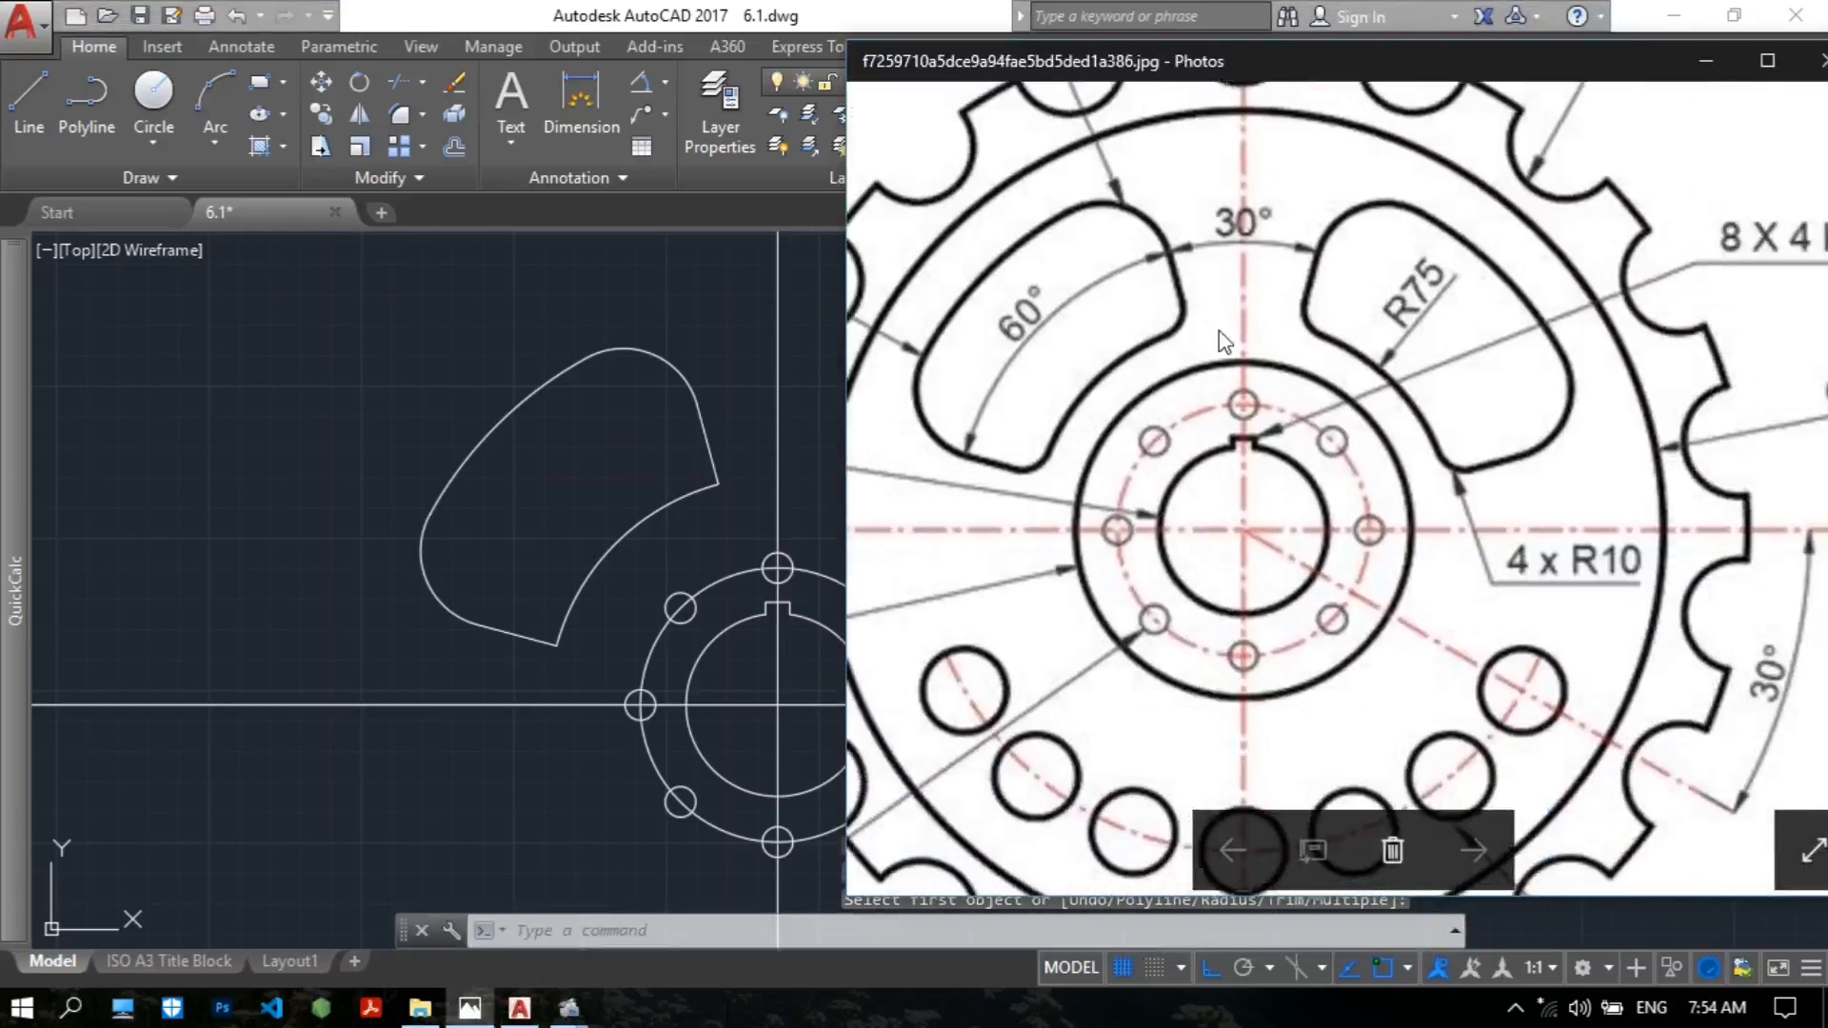
{"action": "left_click", "coordinate": [359, 334]}
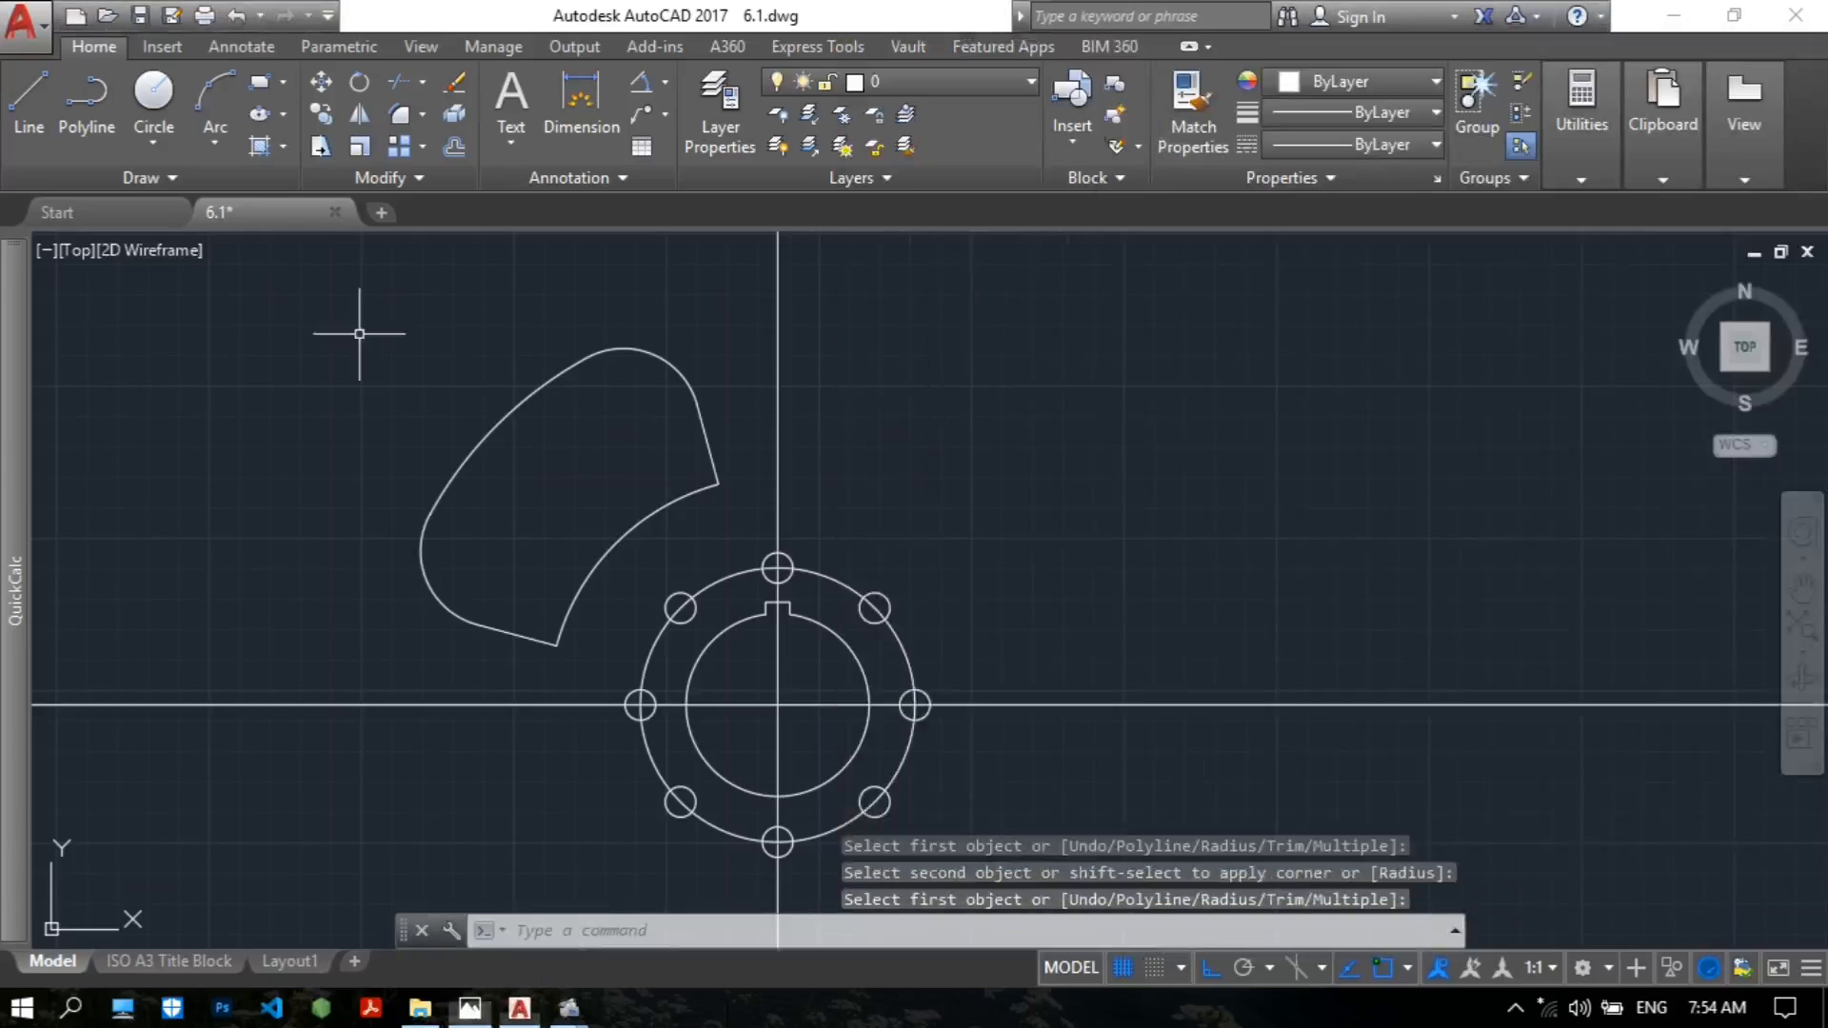
{"action": "type", "text": "f"}
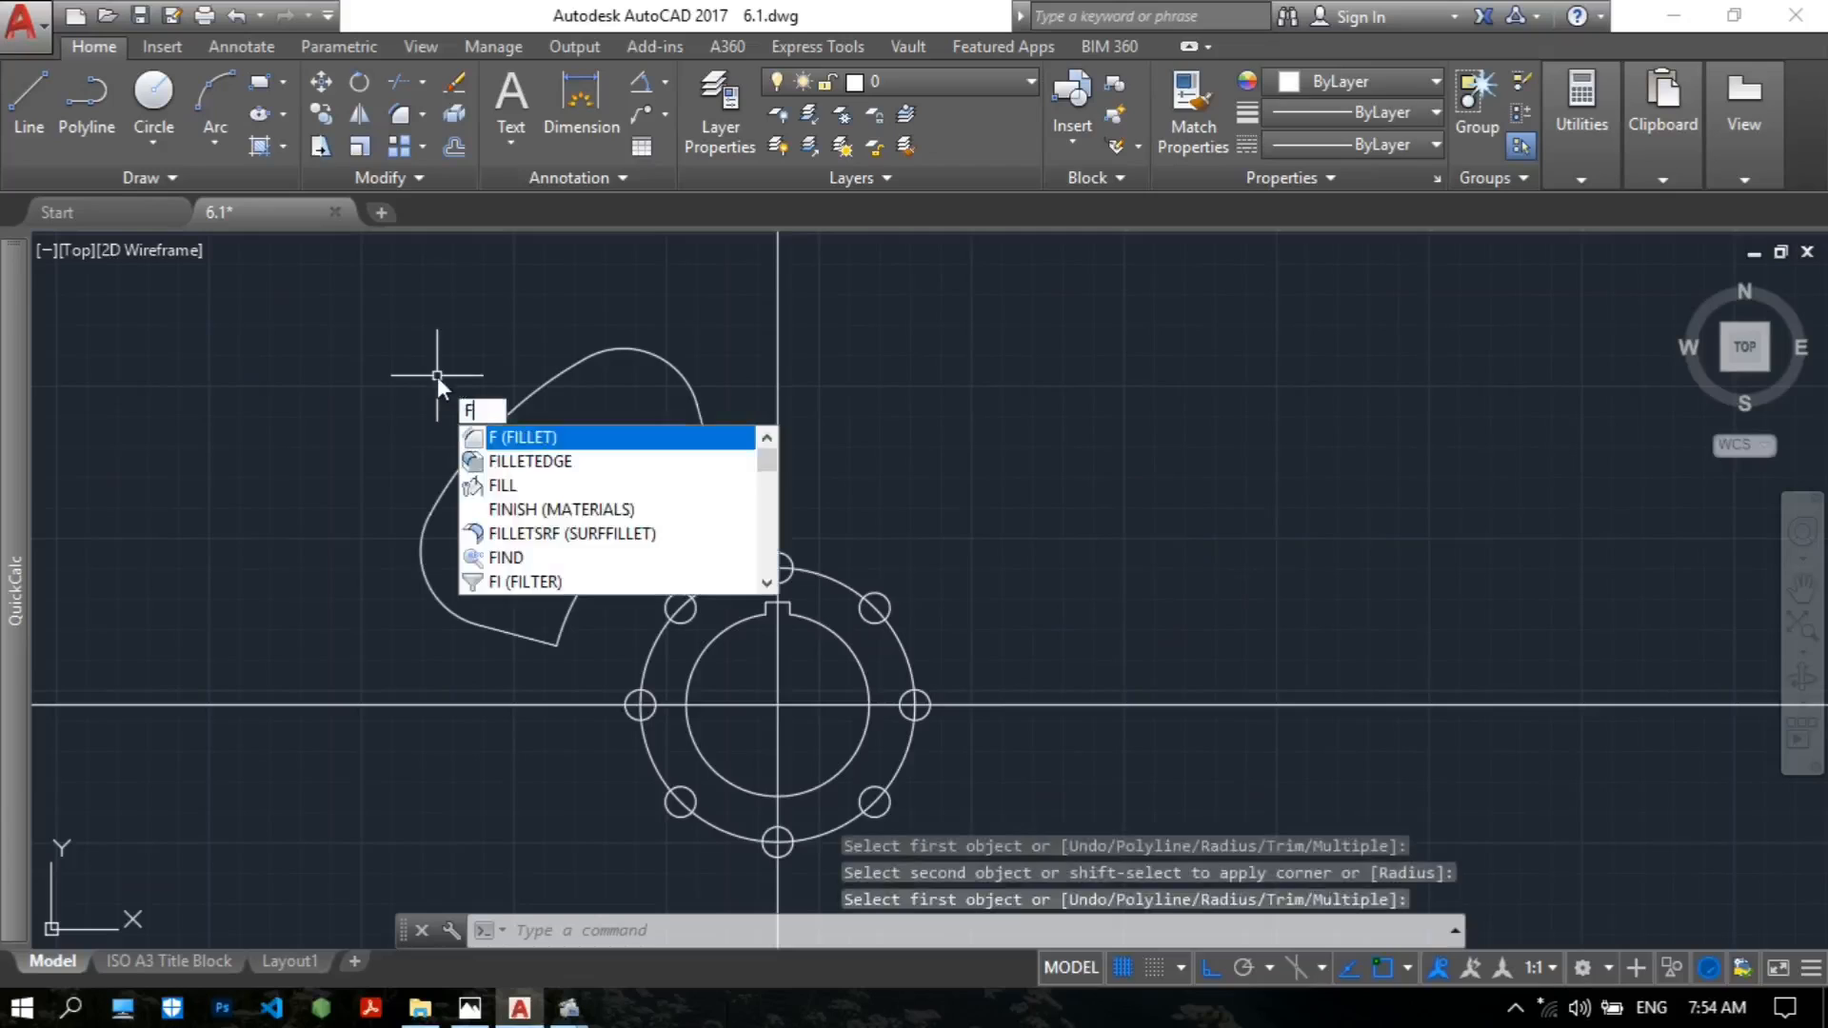
{"action": "key", "text": "Return"}
{"action": "left_click", "coordinate": [963, 933]}
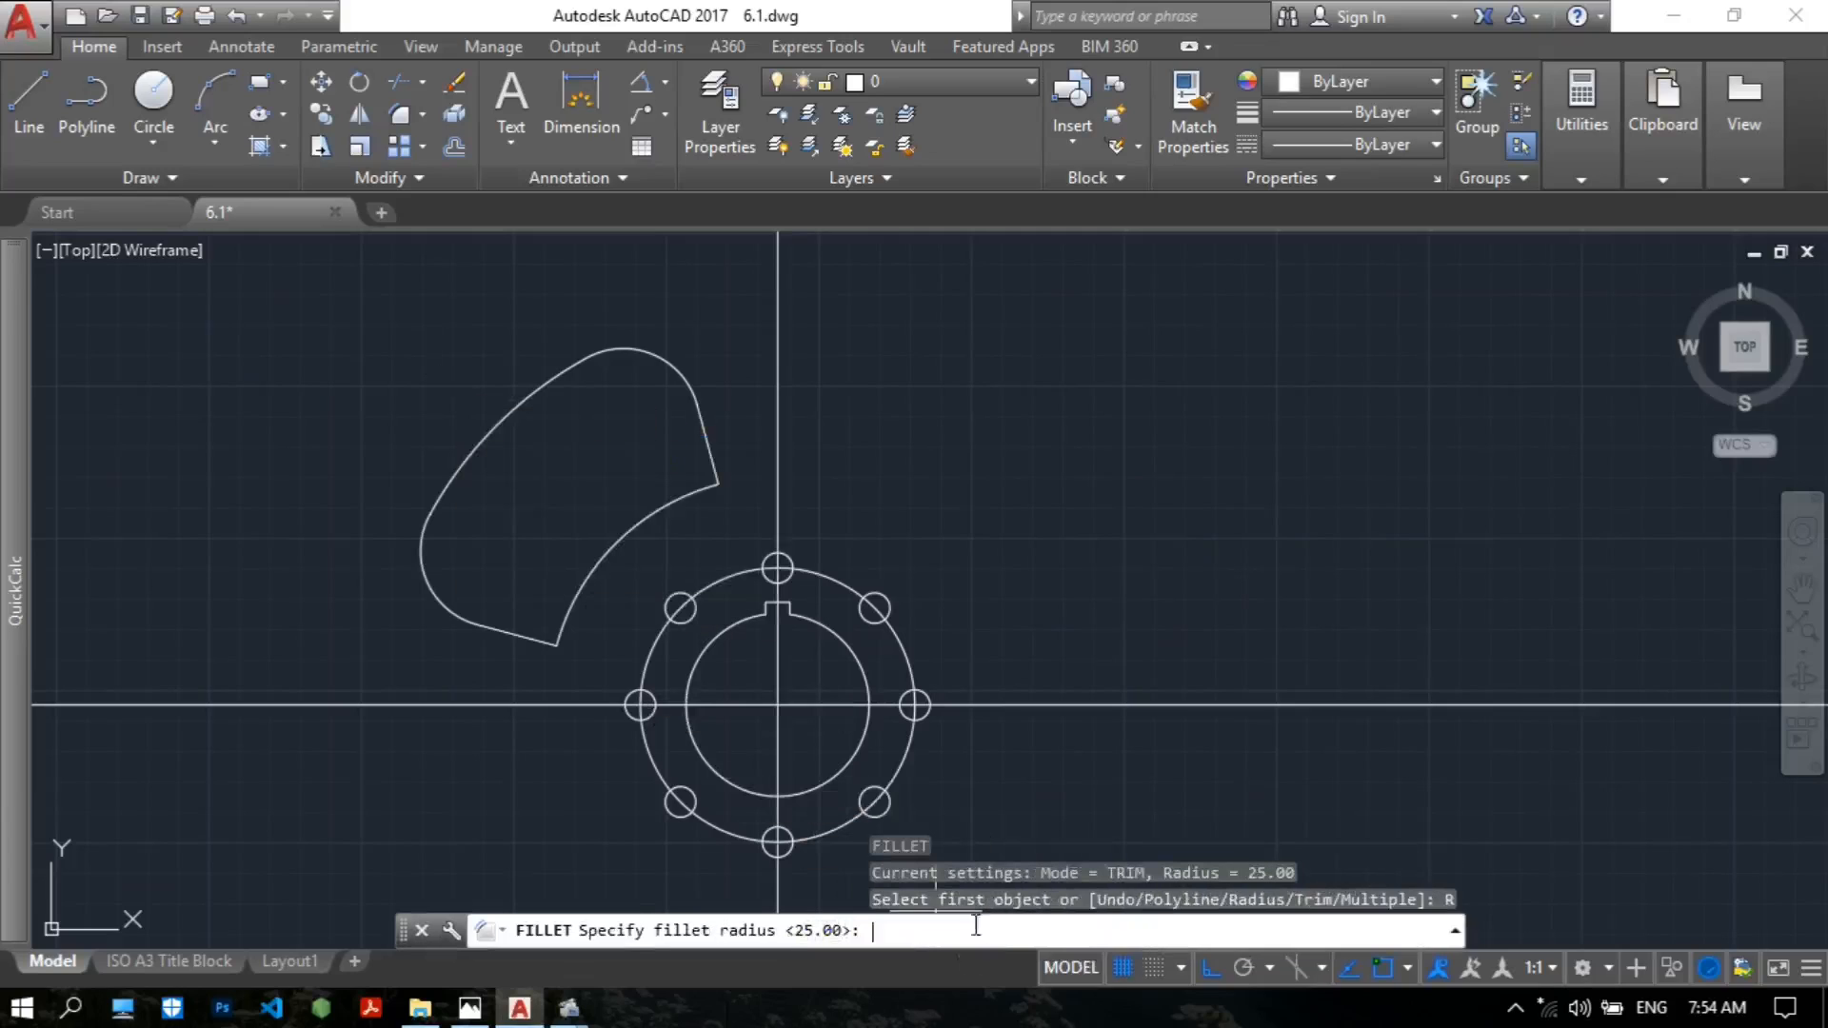
{"action": "type", "text": "10"}
{"action": "key", "text": "Return"}
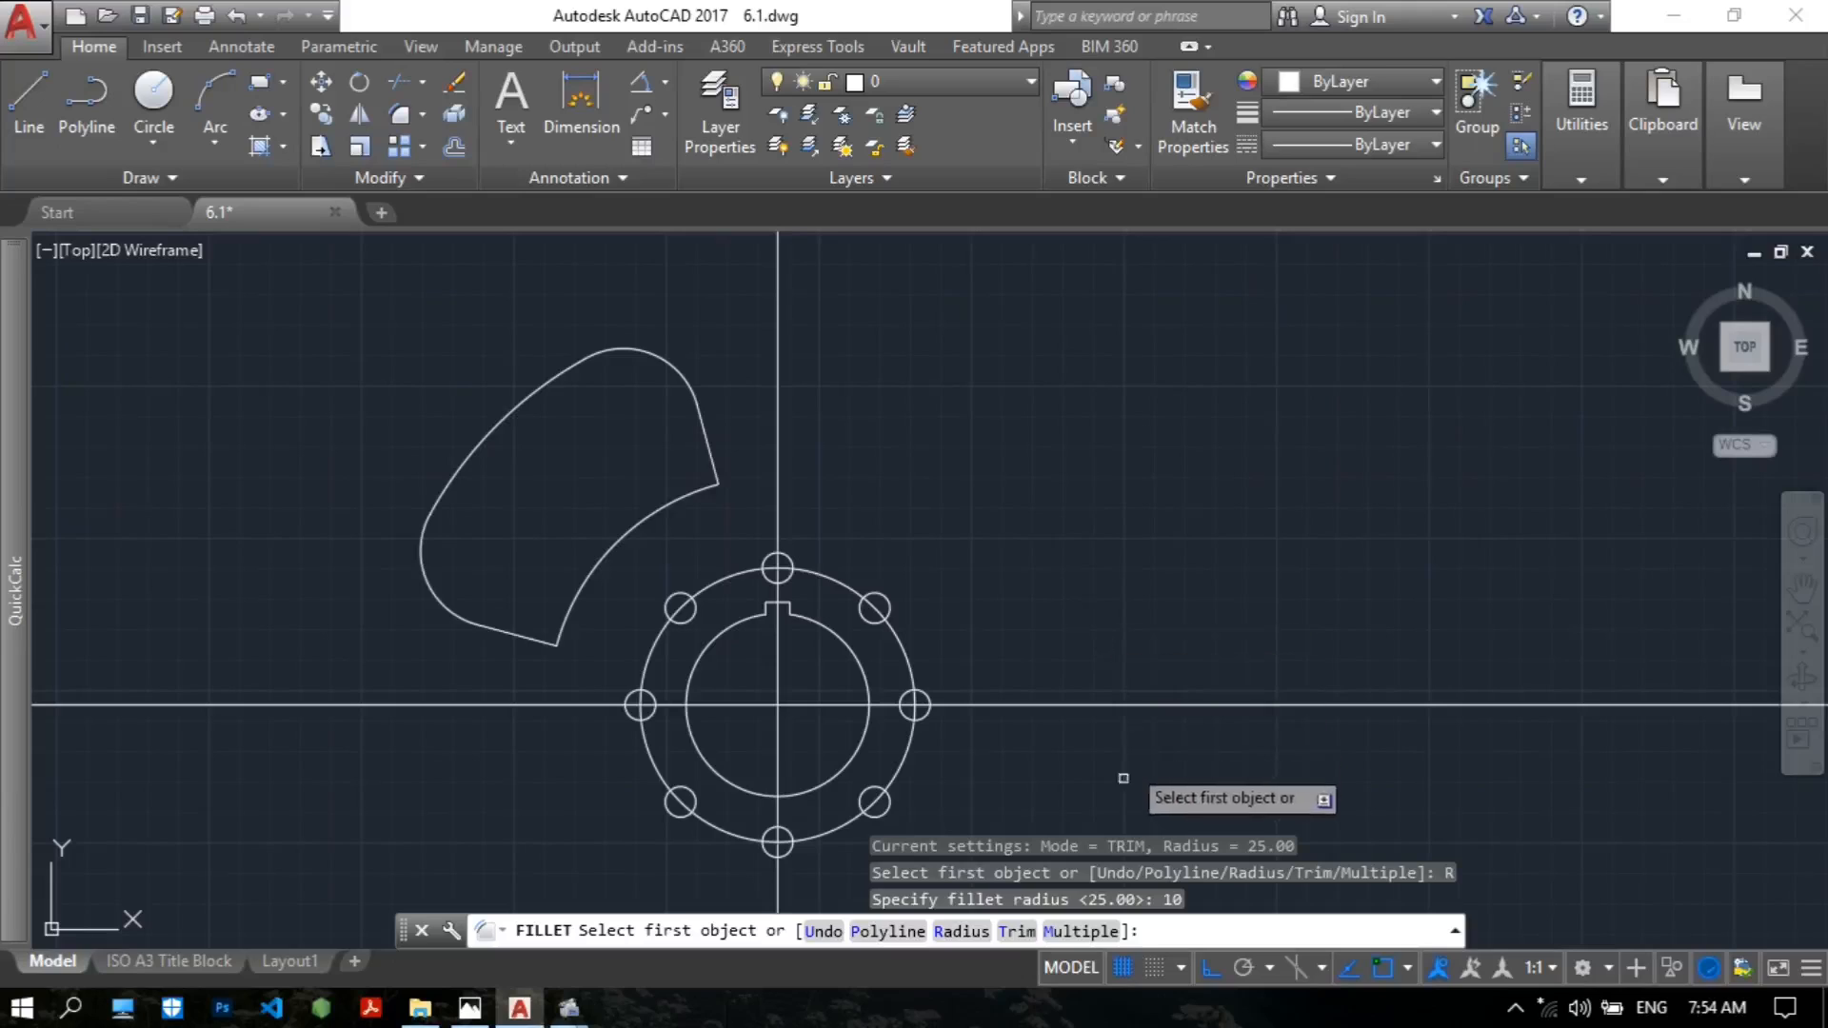
{"action": "left_click", "coordinate": [1080, 931]}
{"action": "left_click", "coordinate": [706, 486]}
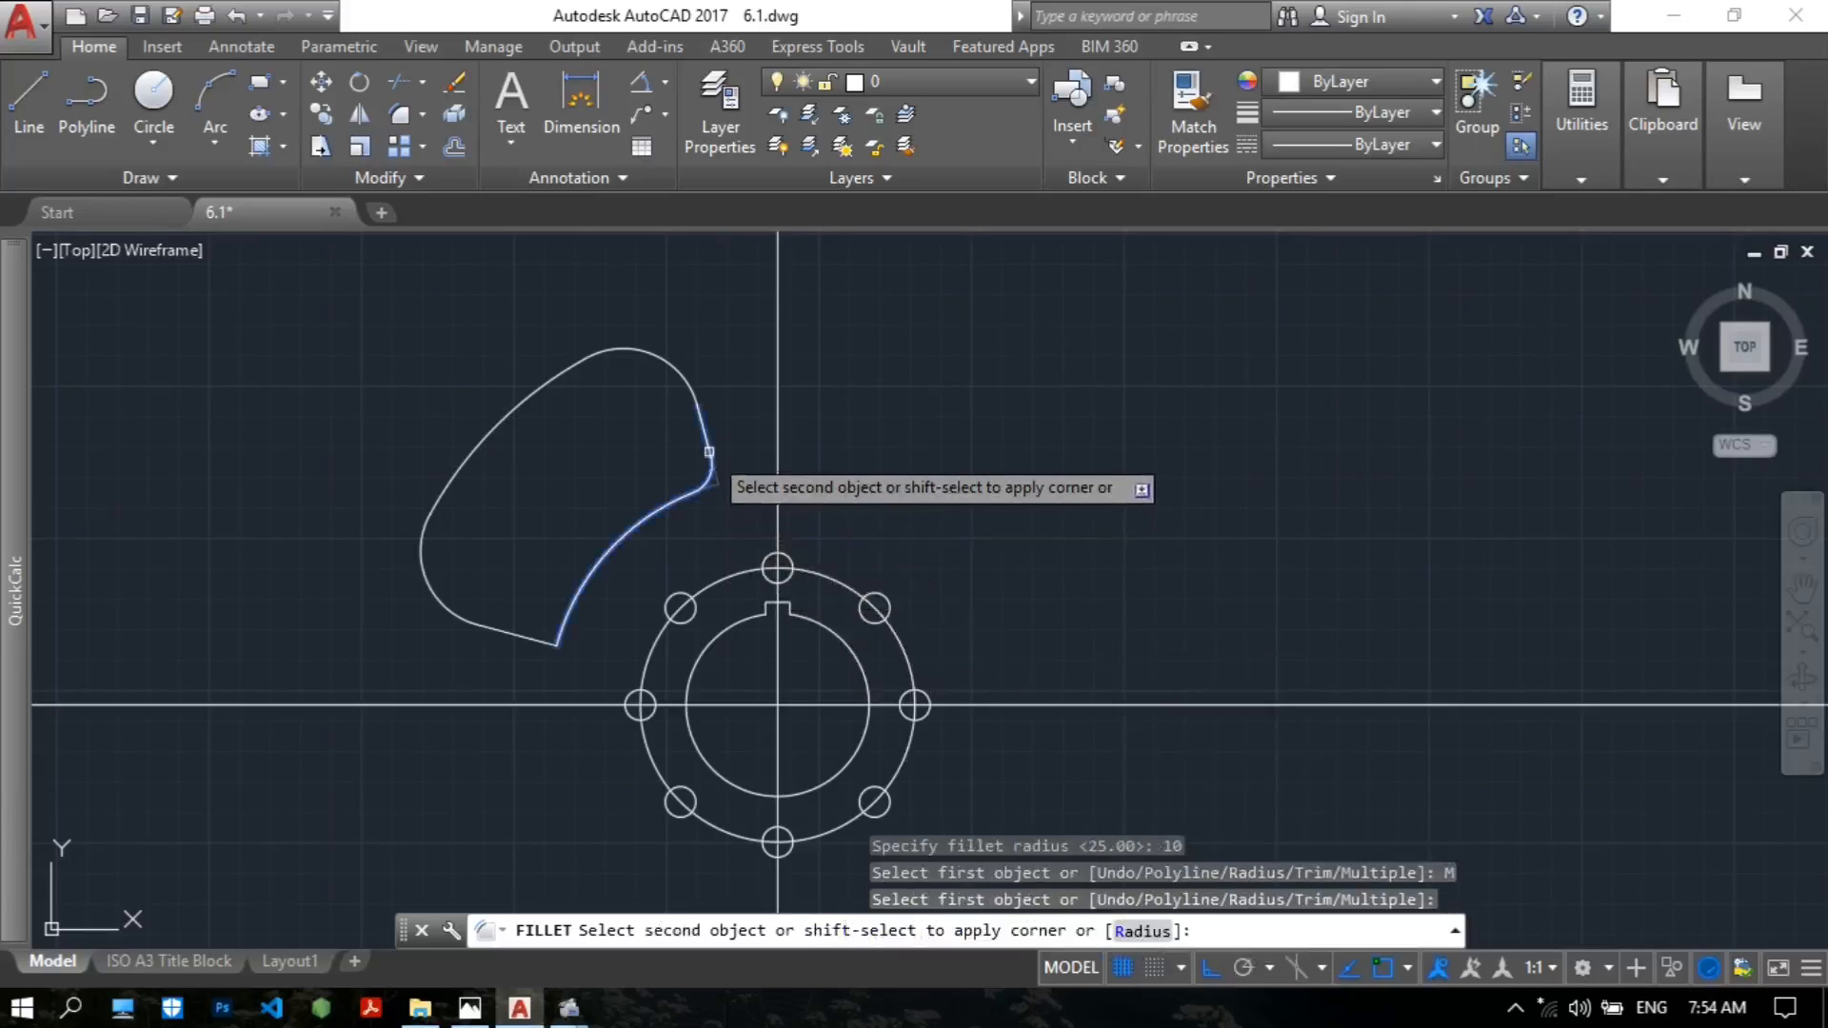
{"action": "left_click", "coordinate": [710, 448]}
{"action": "left_click", "coordinate": [531, 640]}
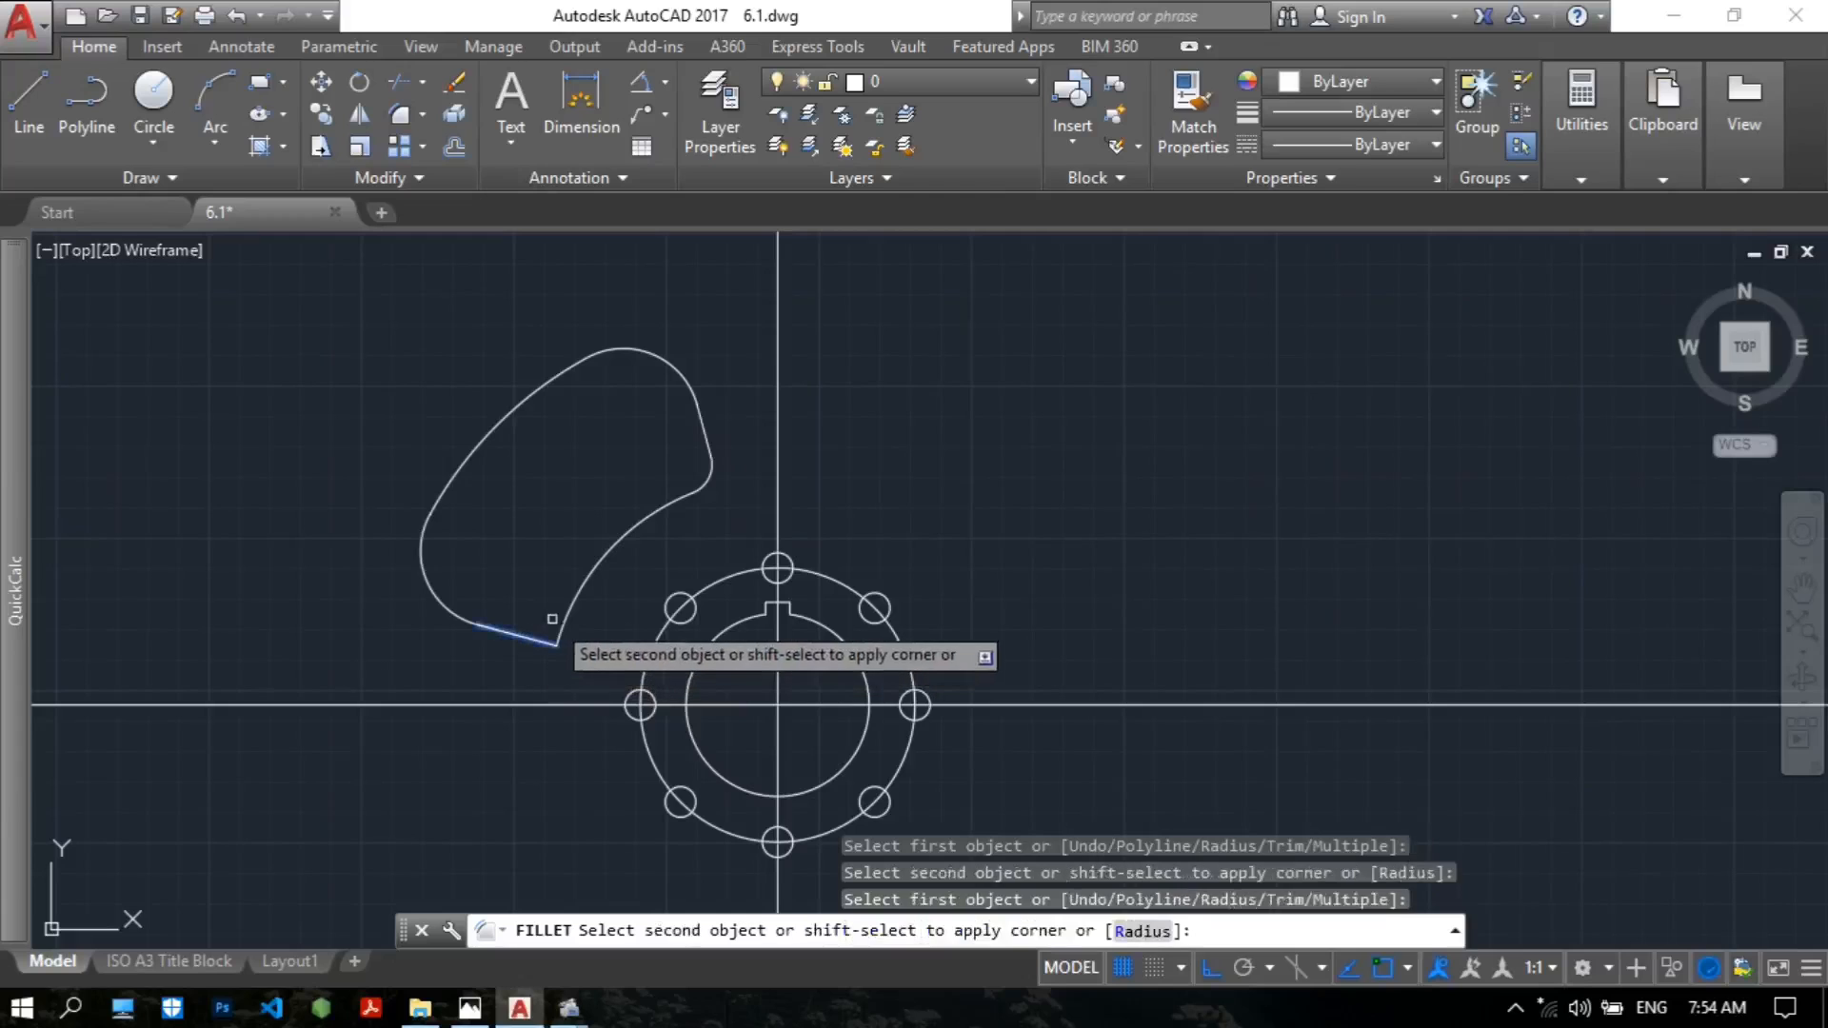
{"action": "left_click", "coordinate": [564, 611]}
{"action": "key", "text": "Return"}
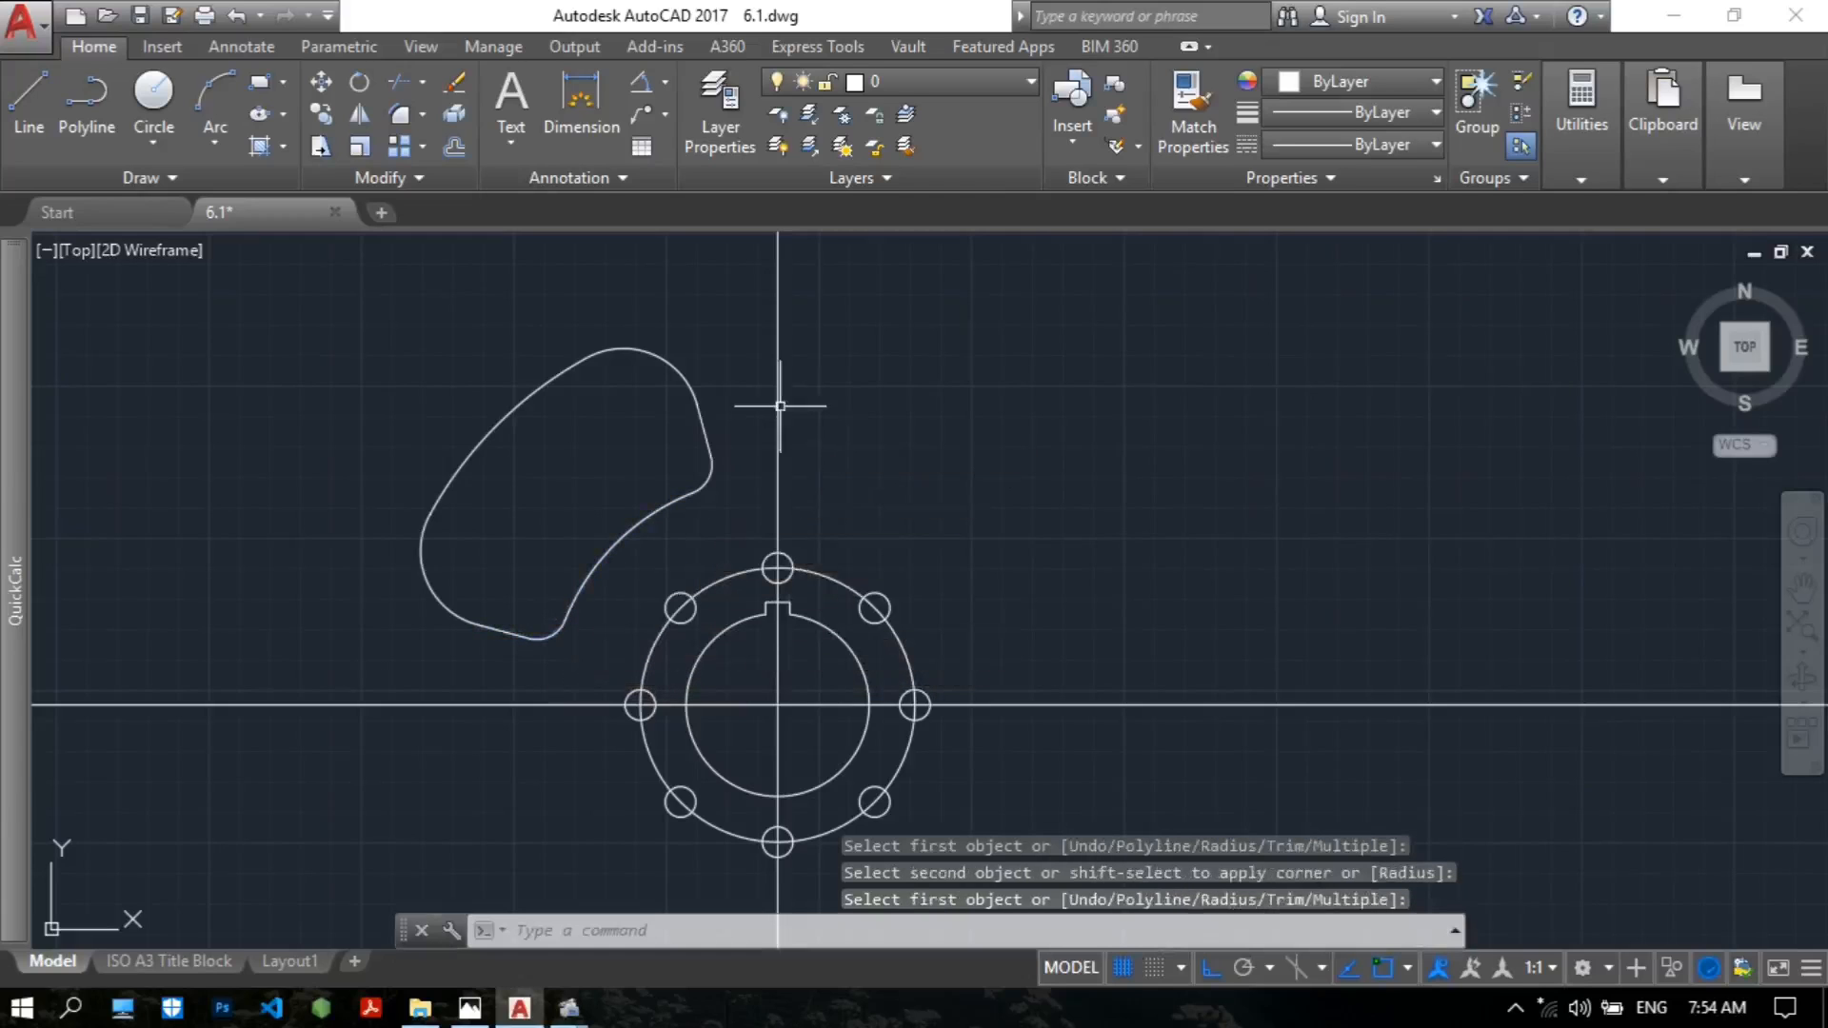
Review the rounded slot beside the bore and bolt circle and save the drawing.
{"action": "middle_click_drag", "start_coordinate": [792, 398], "coordinate": [898, 326]}
{"action": "scroll", "coordinate": [1108, 359], "scroll_direction": "down", "scroll_amount": 2}
{"action": "middle_click_drag", "start_coordinate": [998, 395], "coordinate": [906, 445]}
{"action": "scroll", "coordinate": [918, 436], "scroll_direction": "up", "scroll_amount": 2}
{"action": "scroll", "coordinate": [907, 436], "scroll_direction": "up", "scroll_amount": 2}
{"action": "scroll", "coordinate": [899, 421], "scroll_direction": "down", "scroll_amount": 4}
{"action": "scroll", "coordinate": [906, 444], "scroll_direction": "up", "scroll_amount": 2}
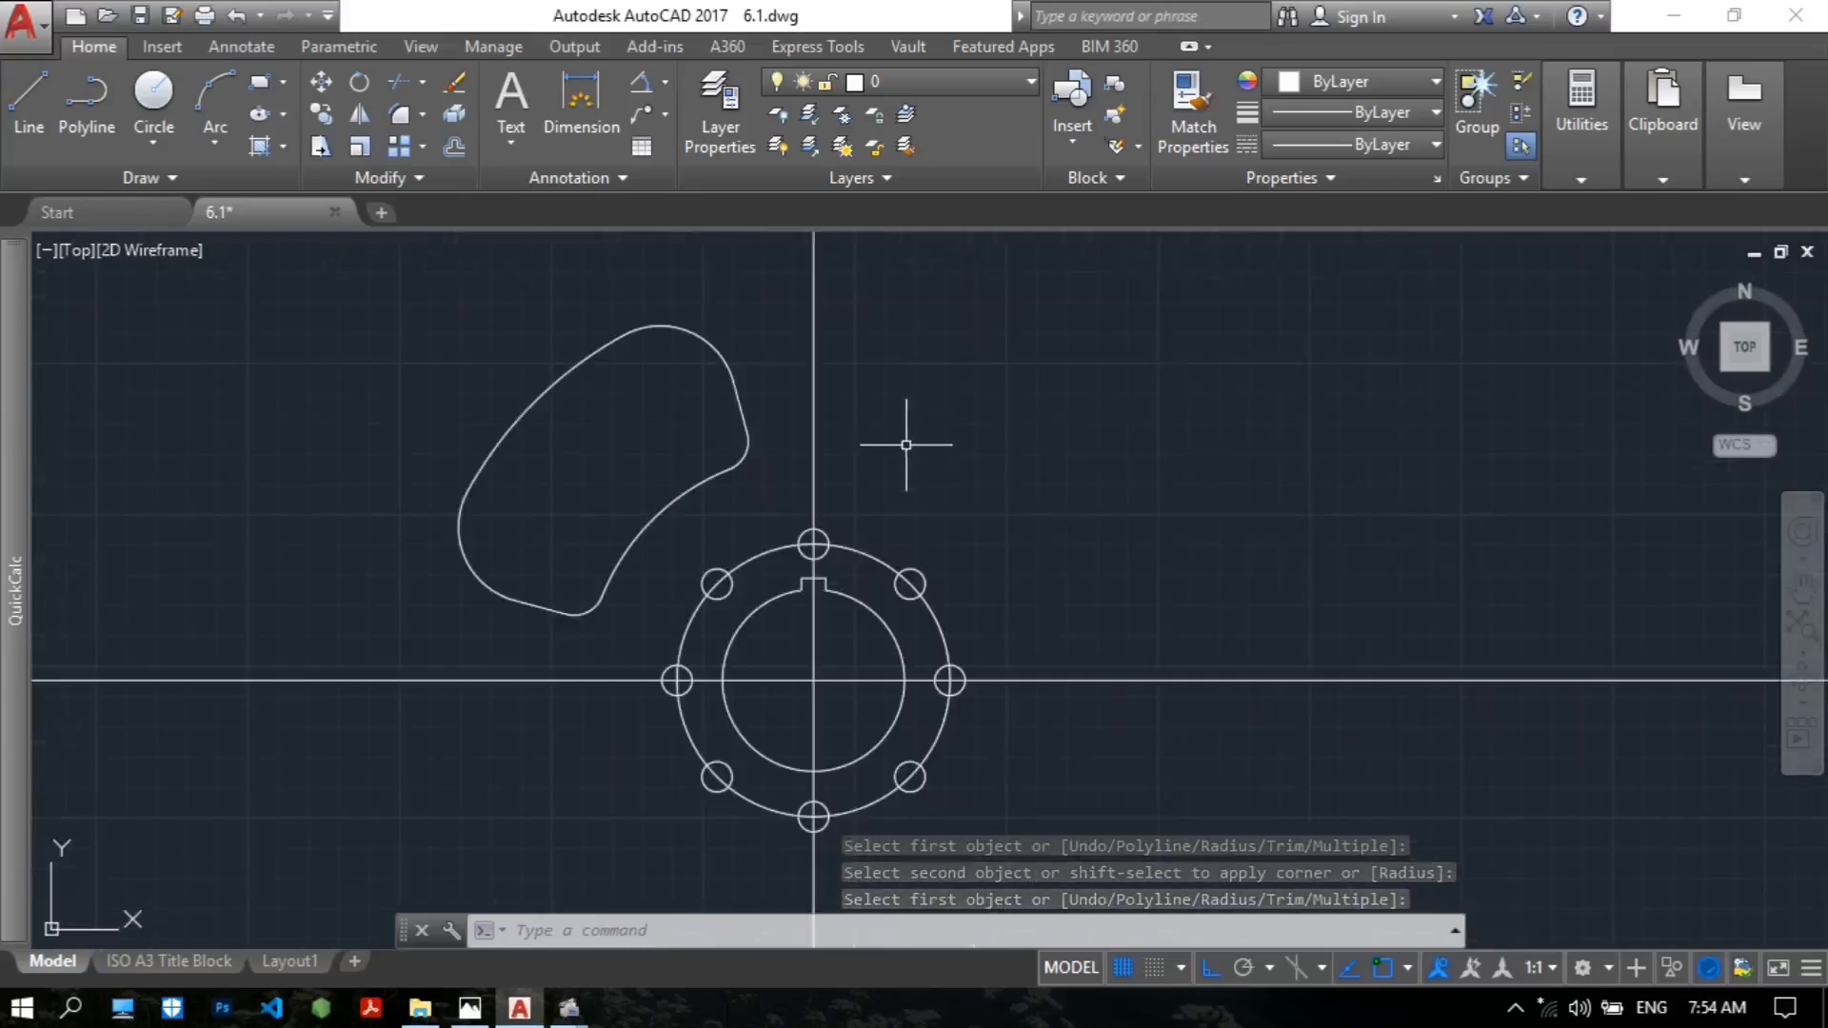
{"action": "key", "text": "ctrl+s"}
{"action": "middle_click_drag", "start_coordinate": [1012, 397], "coordinate": [1043, 405]}
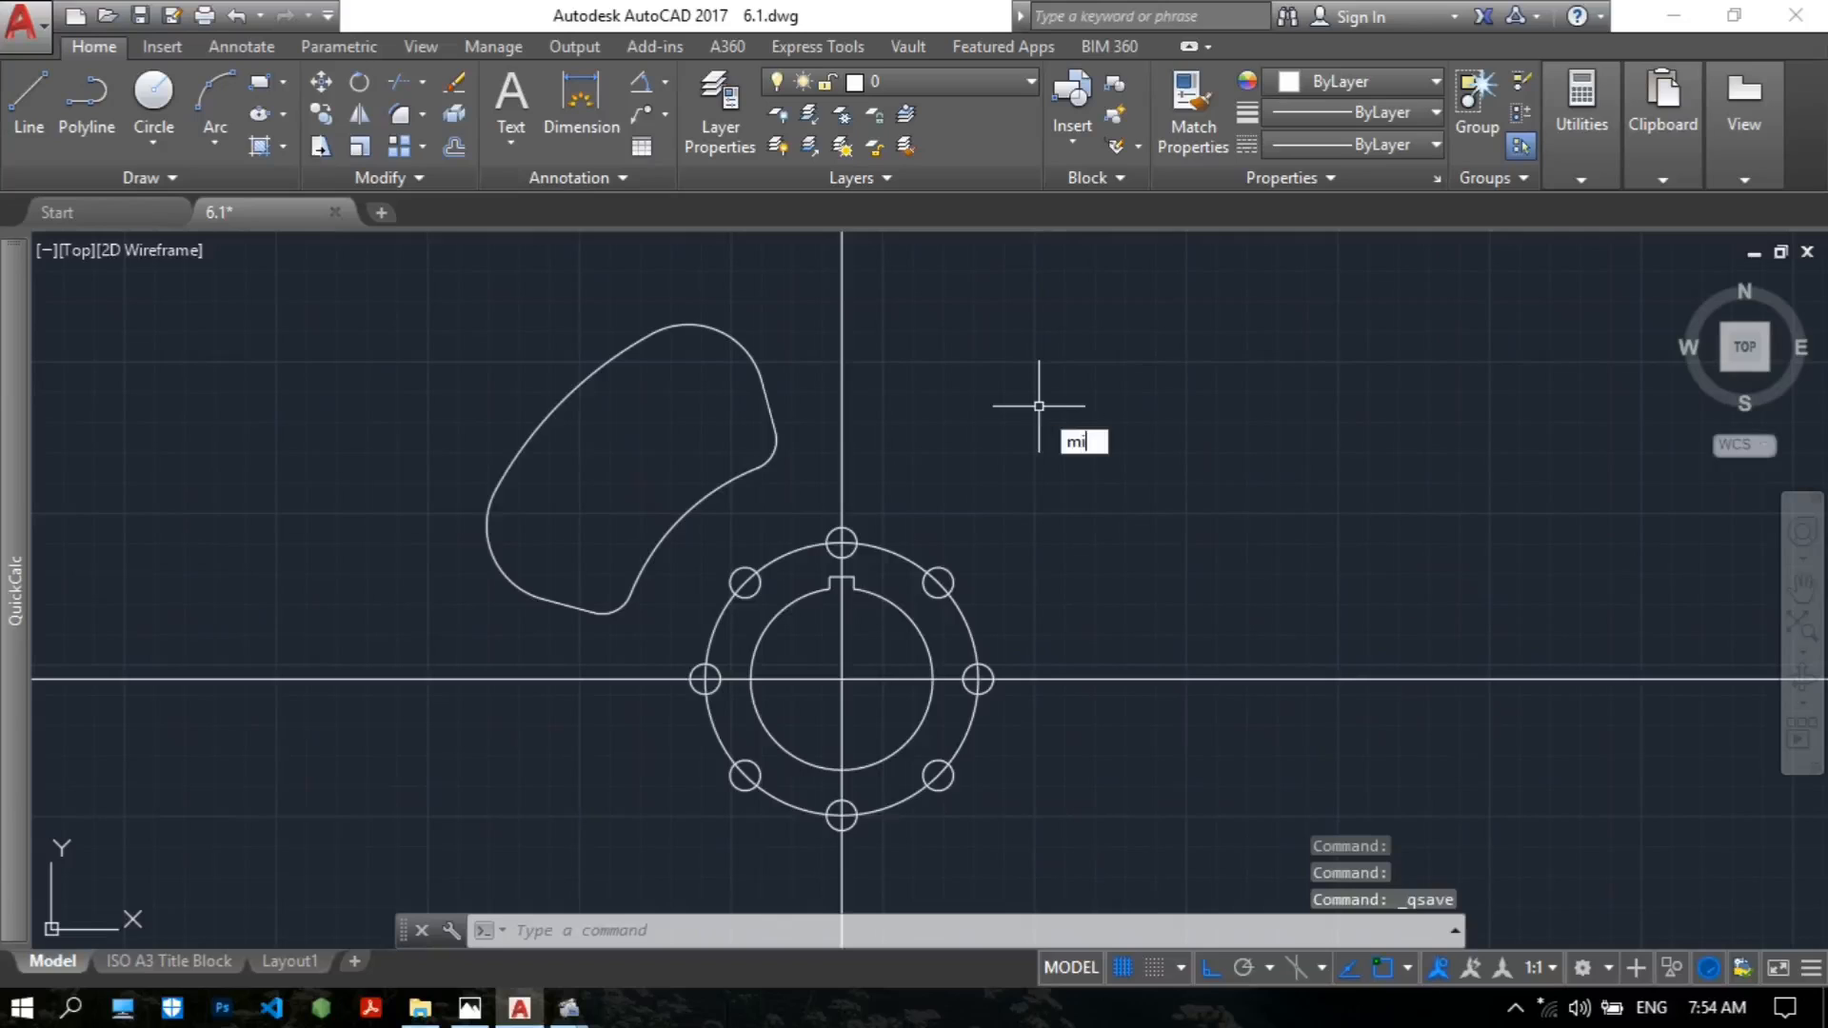
{"action": "key", "text": "Return"}
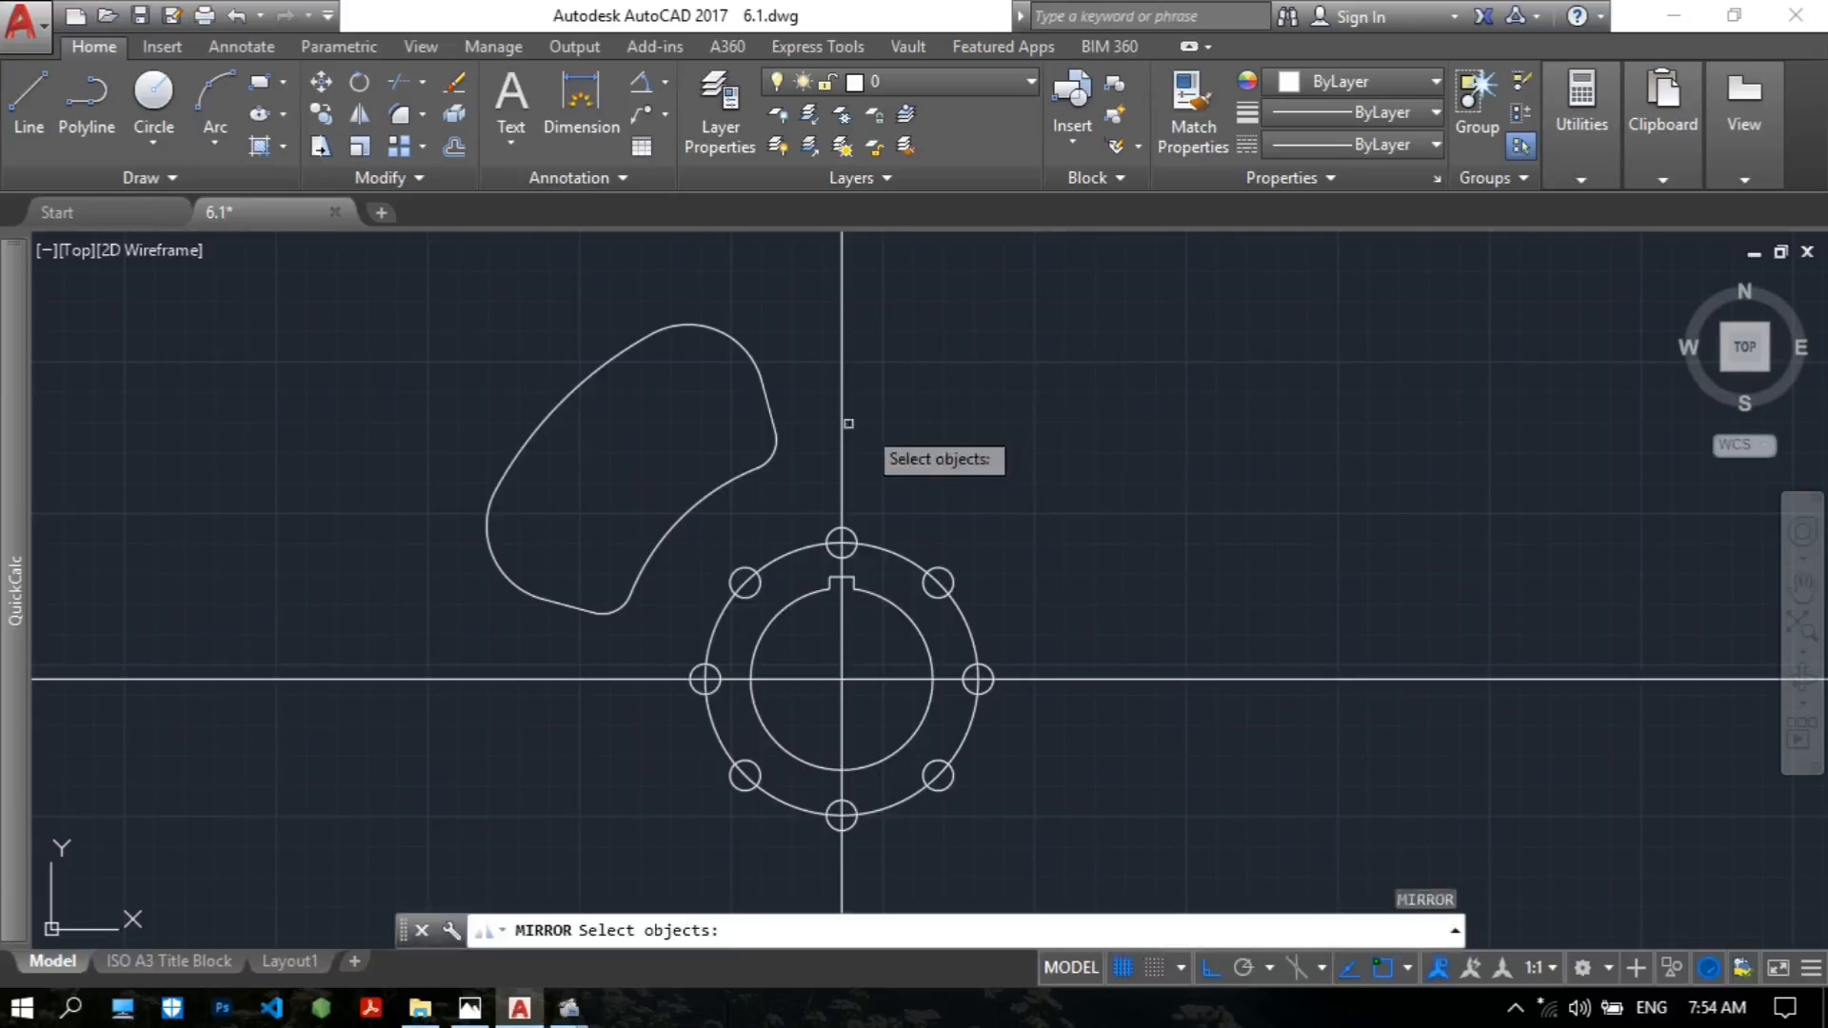
{"action": "left_click", "coordinate": [375, 284]}
{"action": "left_click", "coordinate": [836, 673]}
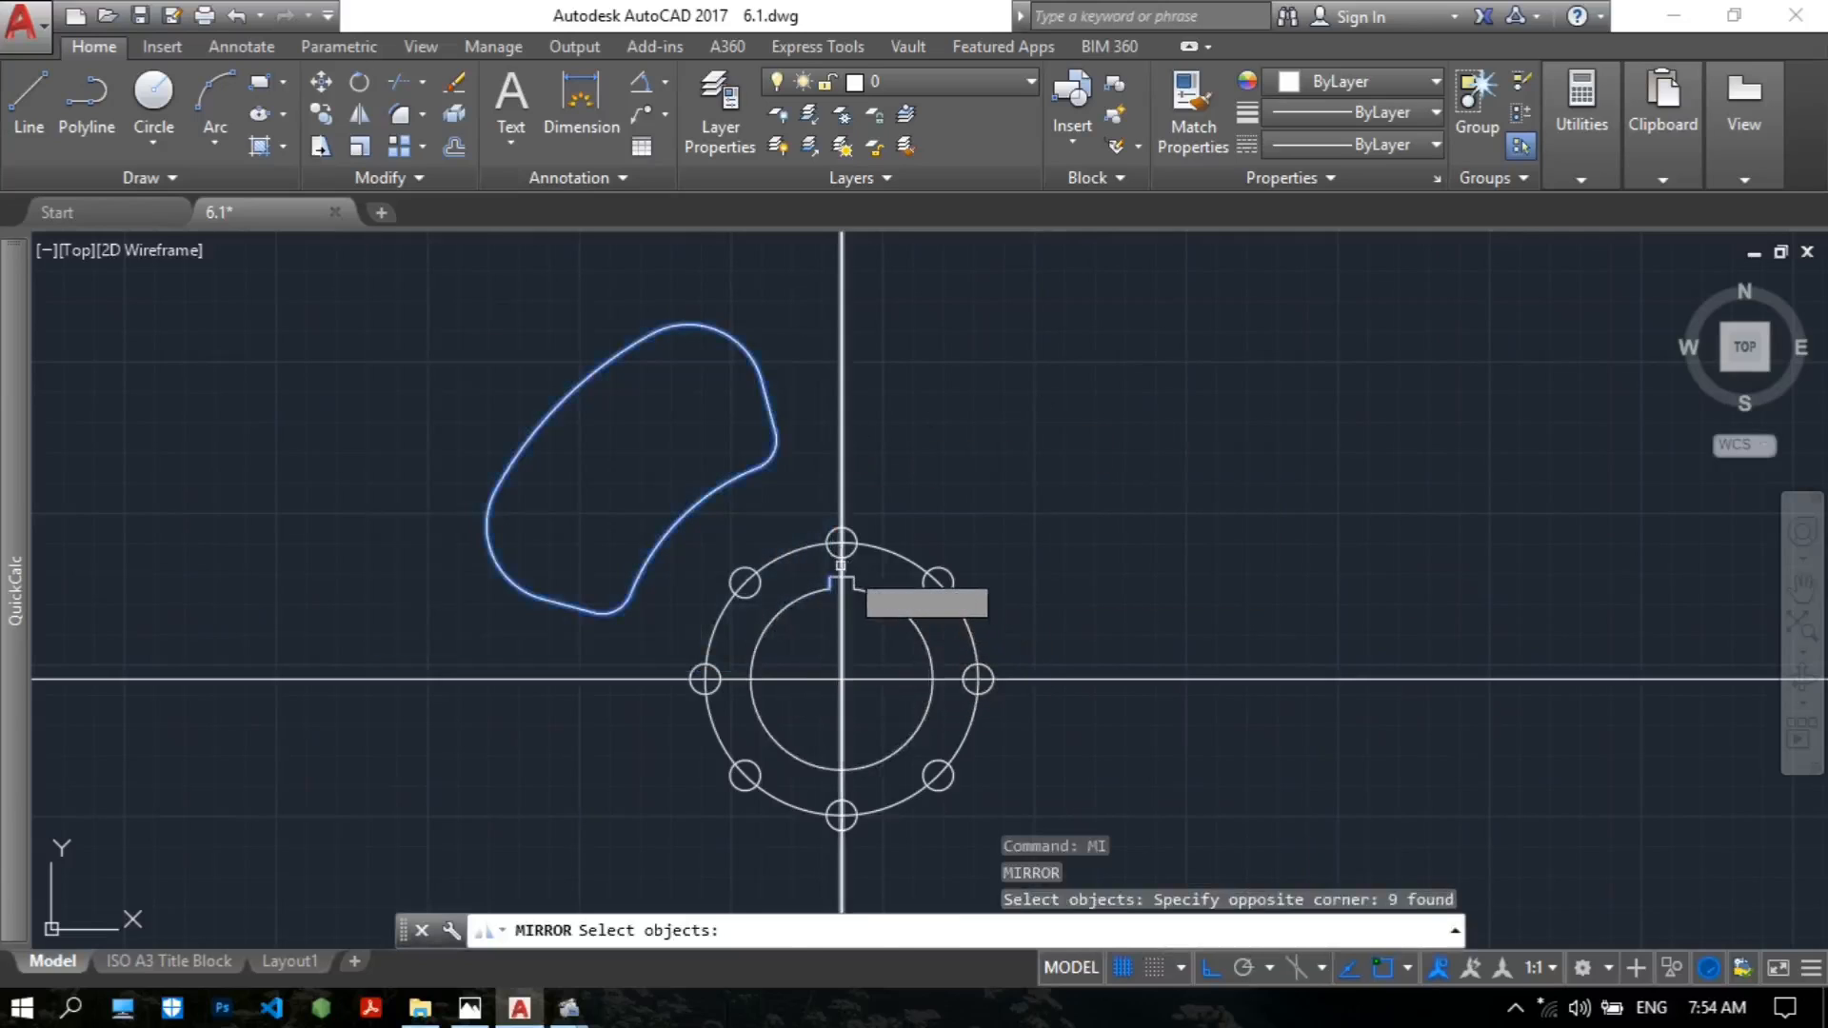
{"action": "key", "text": "Escape"}
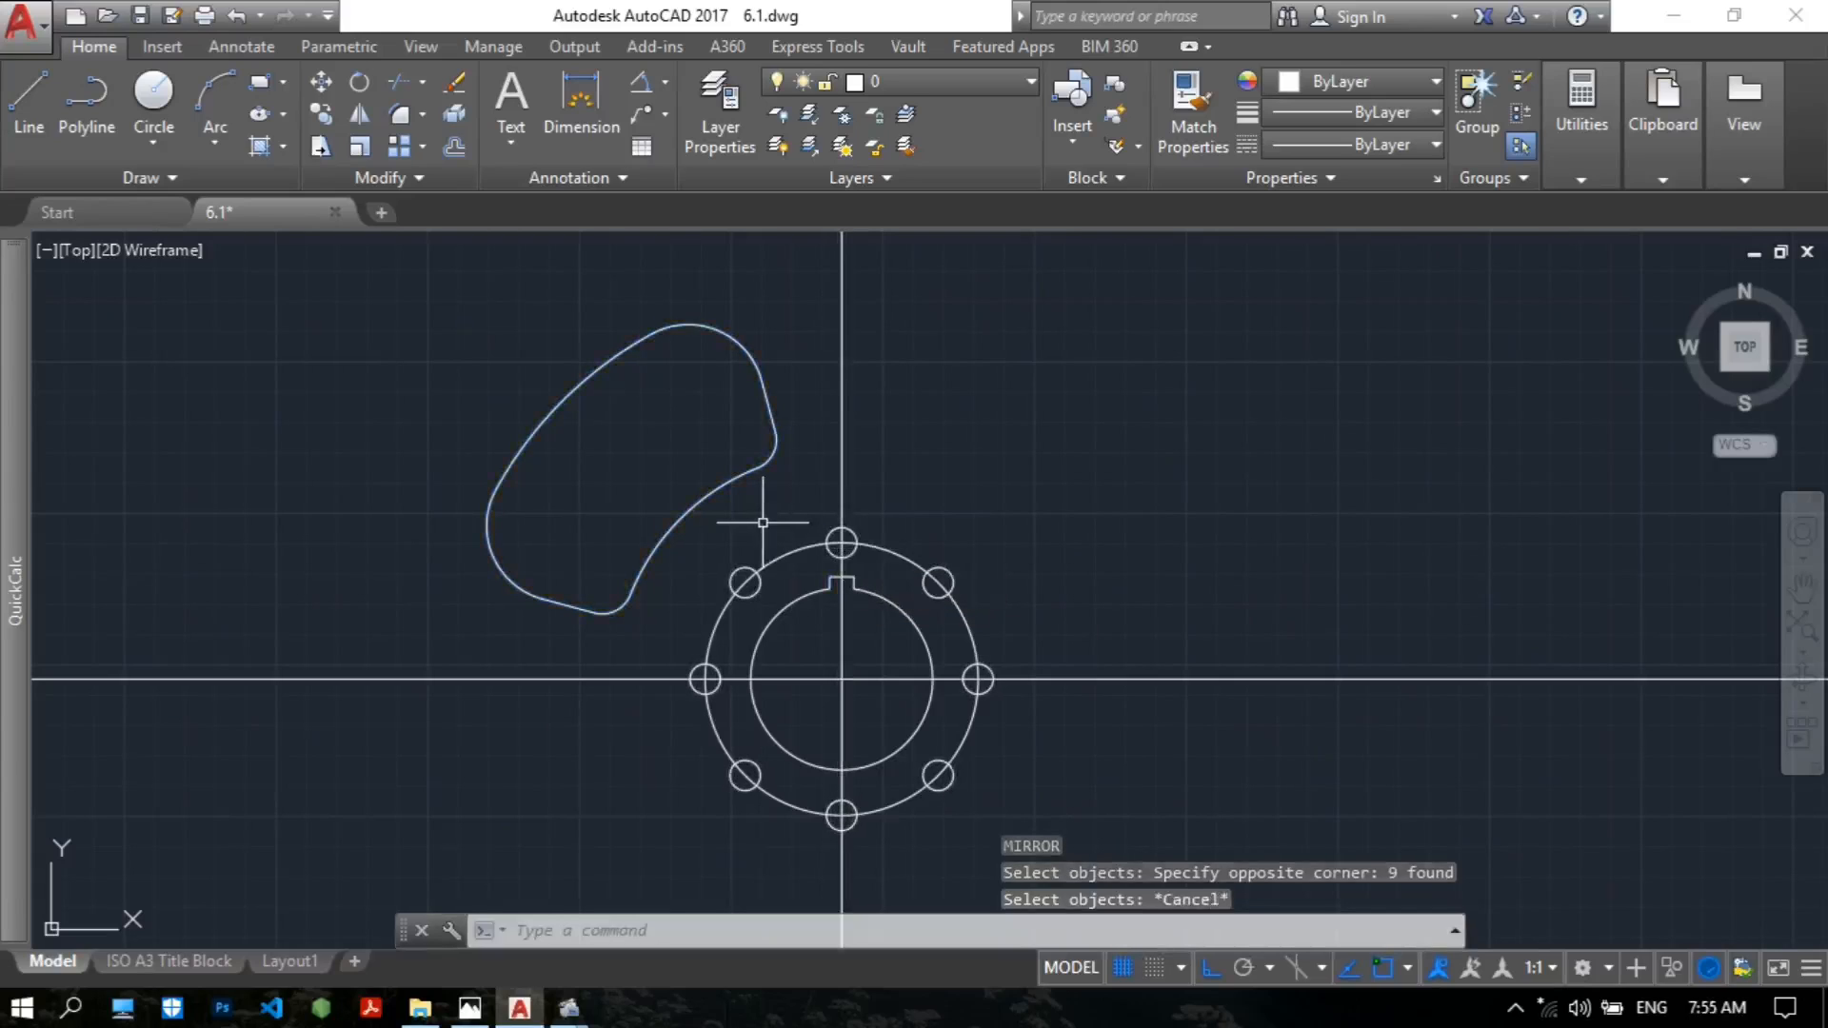
Mirror the entire rounded curved slot across the vertical centerline through the bore's center, keeping the original slot.
{"action": "type", "text": "mi"}
{"action": "key", "text": "Return"}
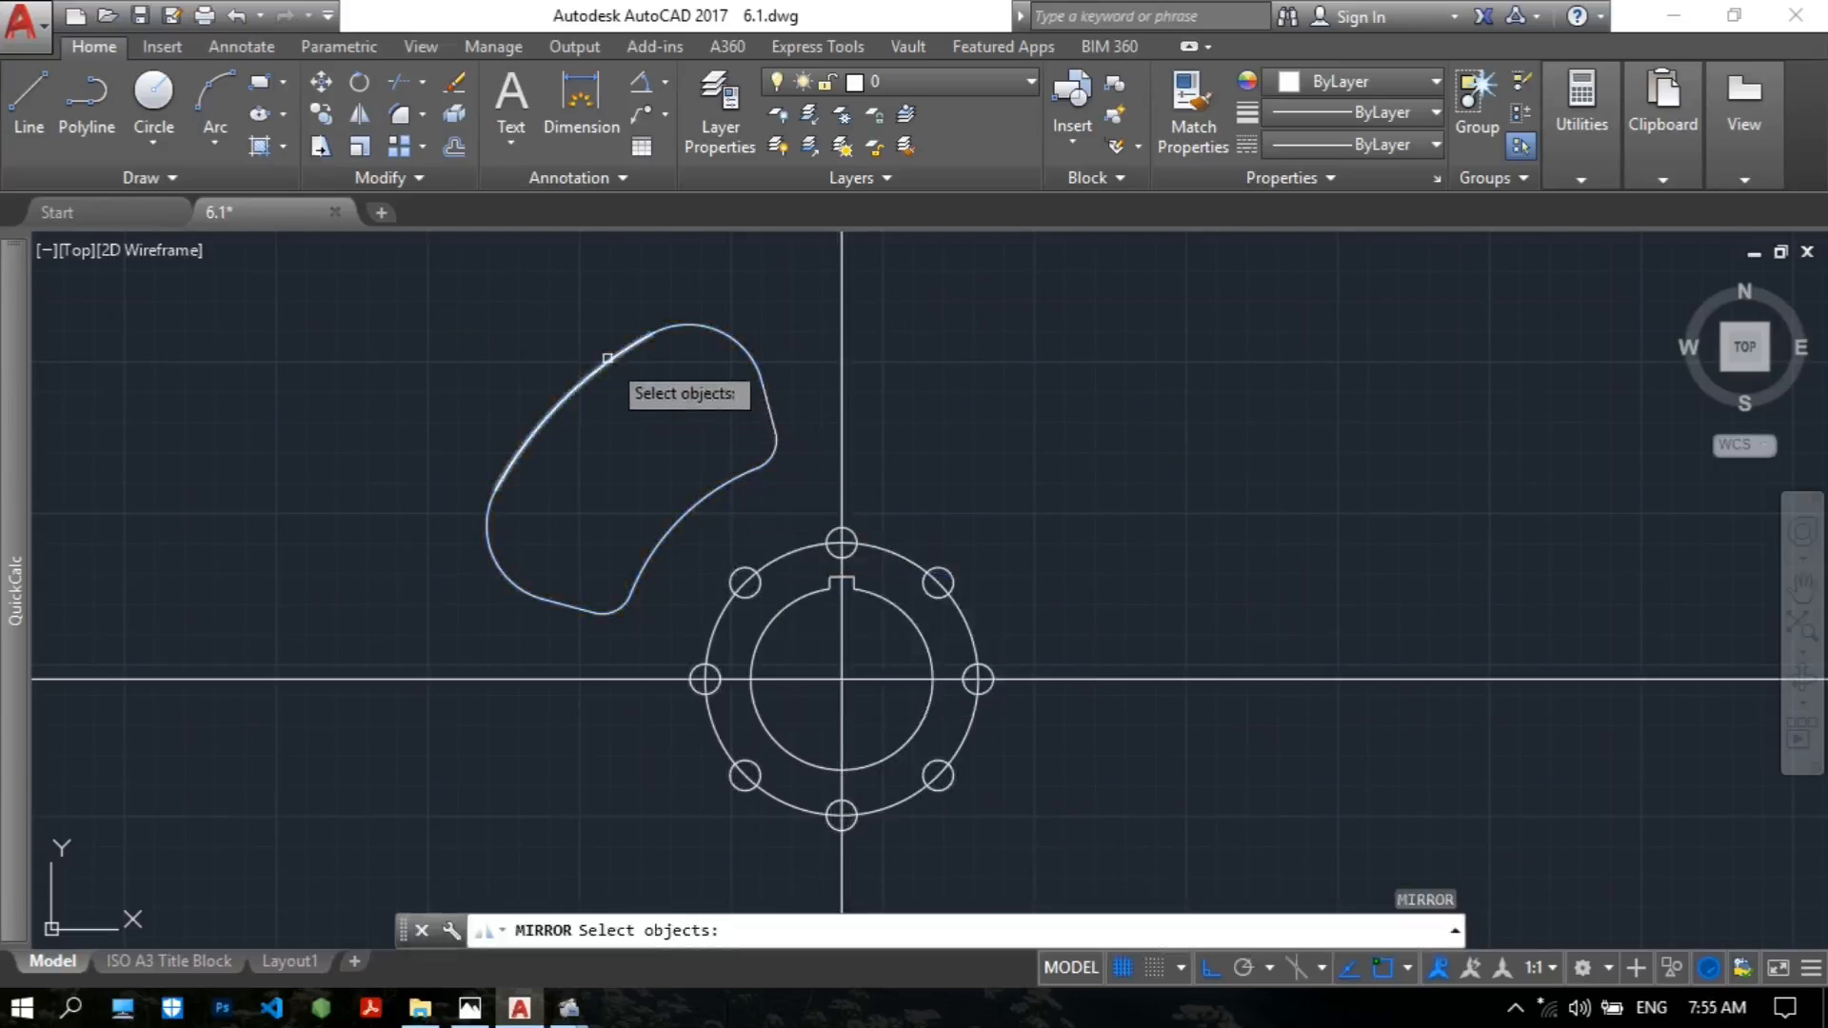
{"action": "left_click", "coordinate": [608, 358]}
{"action": "left_click", "coordinate": [702, 328]}
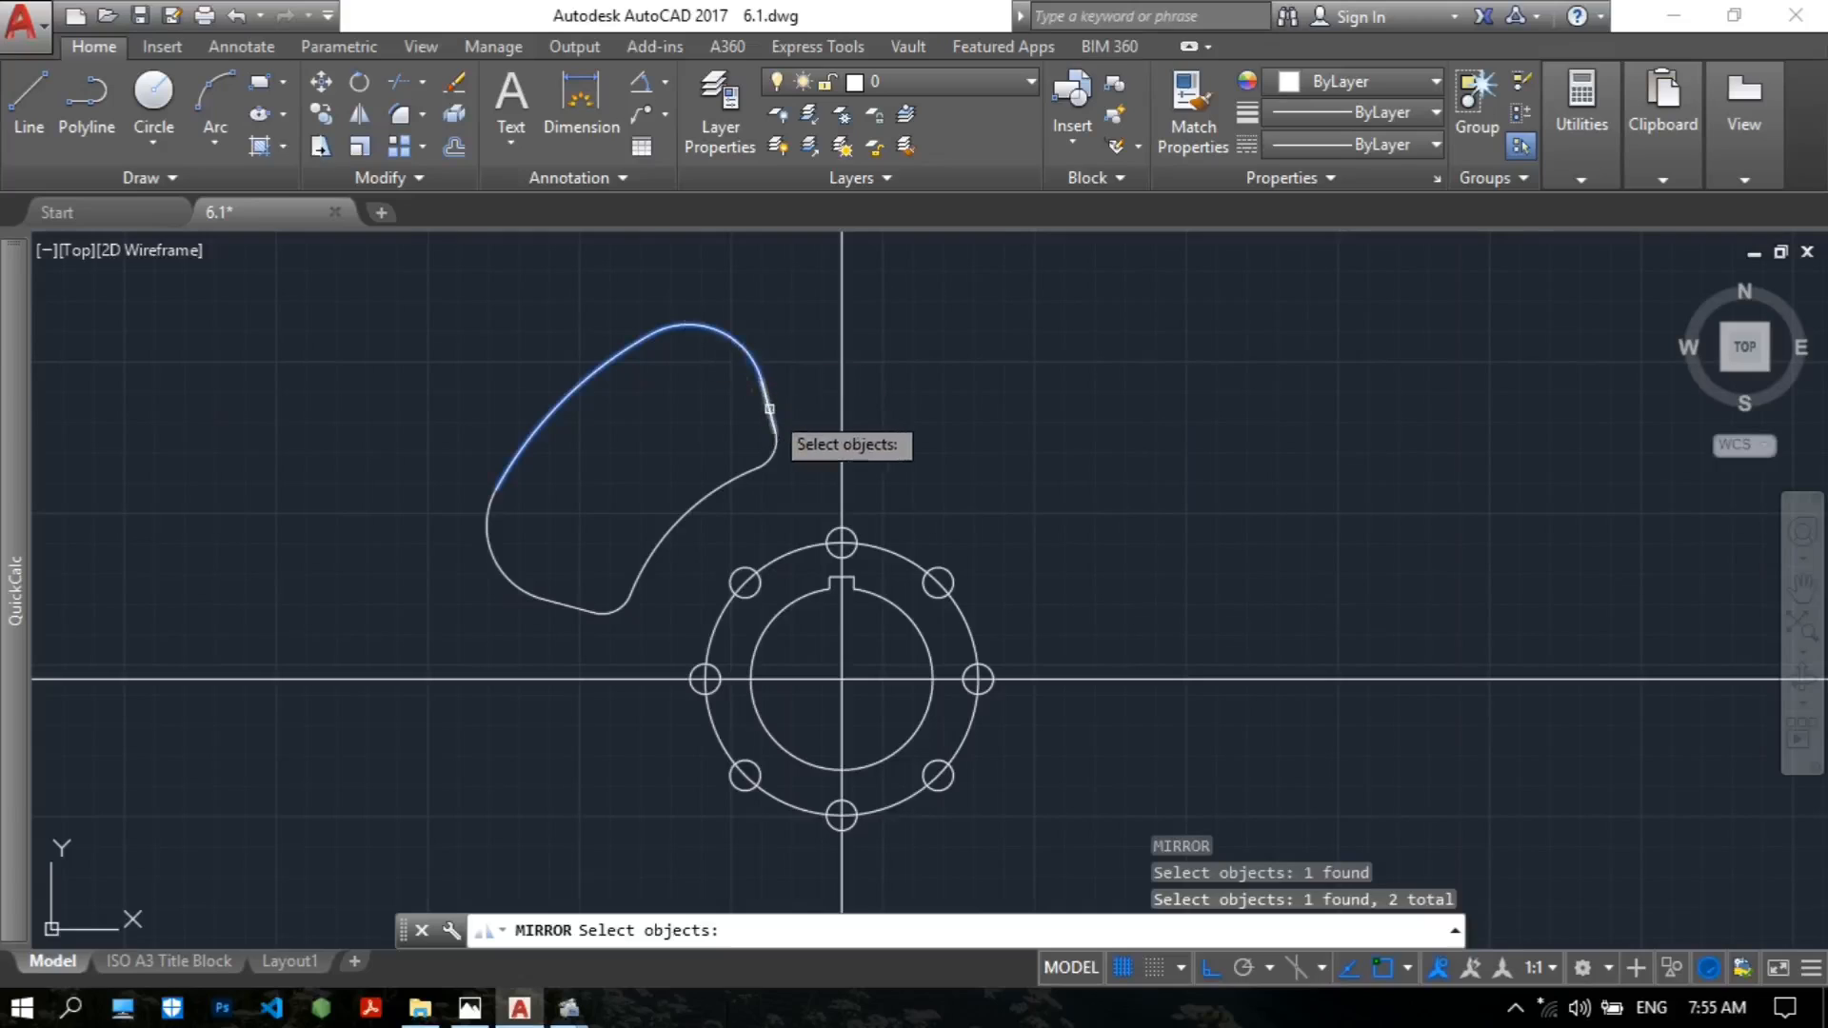
{"action": "left_click", "coordinate": [769, 410]}
{"action": "left_click", "coordinate": [765, 459]}
{"action": "left_click", "coordinate": [719, 487]}
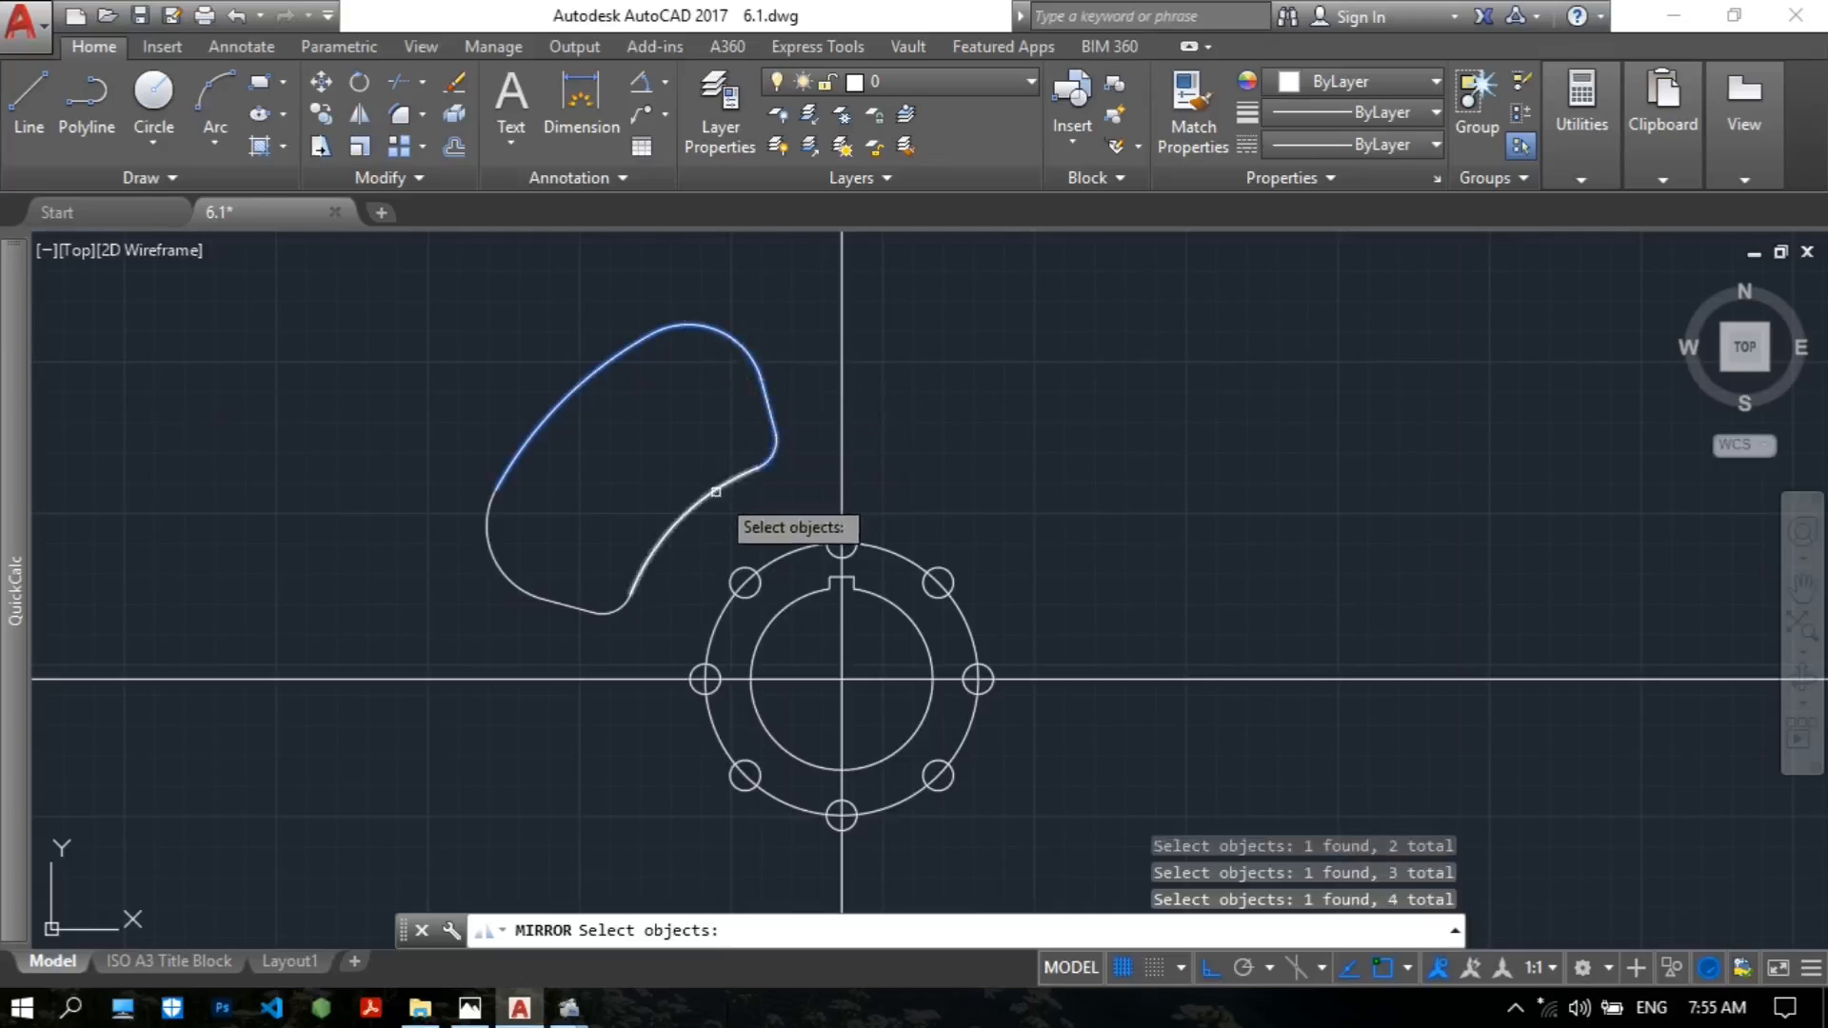
{"action": "left_click", "coordinate": [611, 614]}
{"action": "left_click", "coordinate": [575, 607]}
{"action": "left_click", "coordinate": [499, 562]}
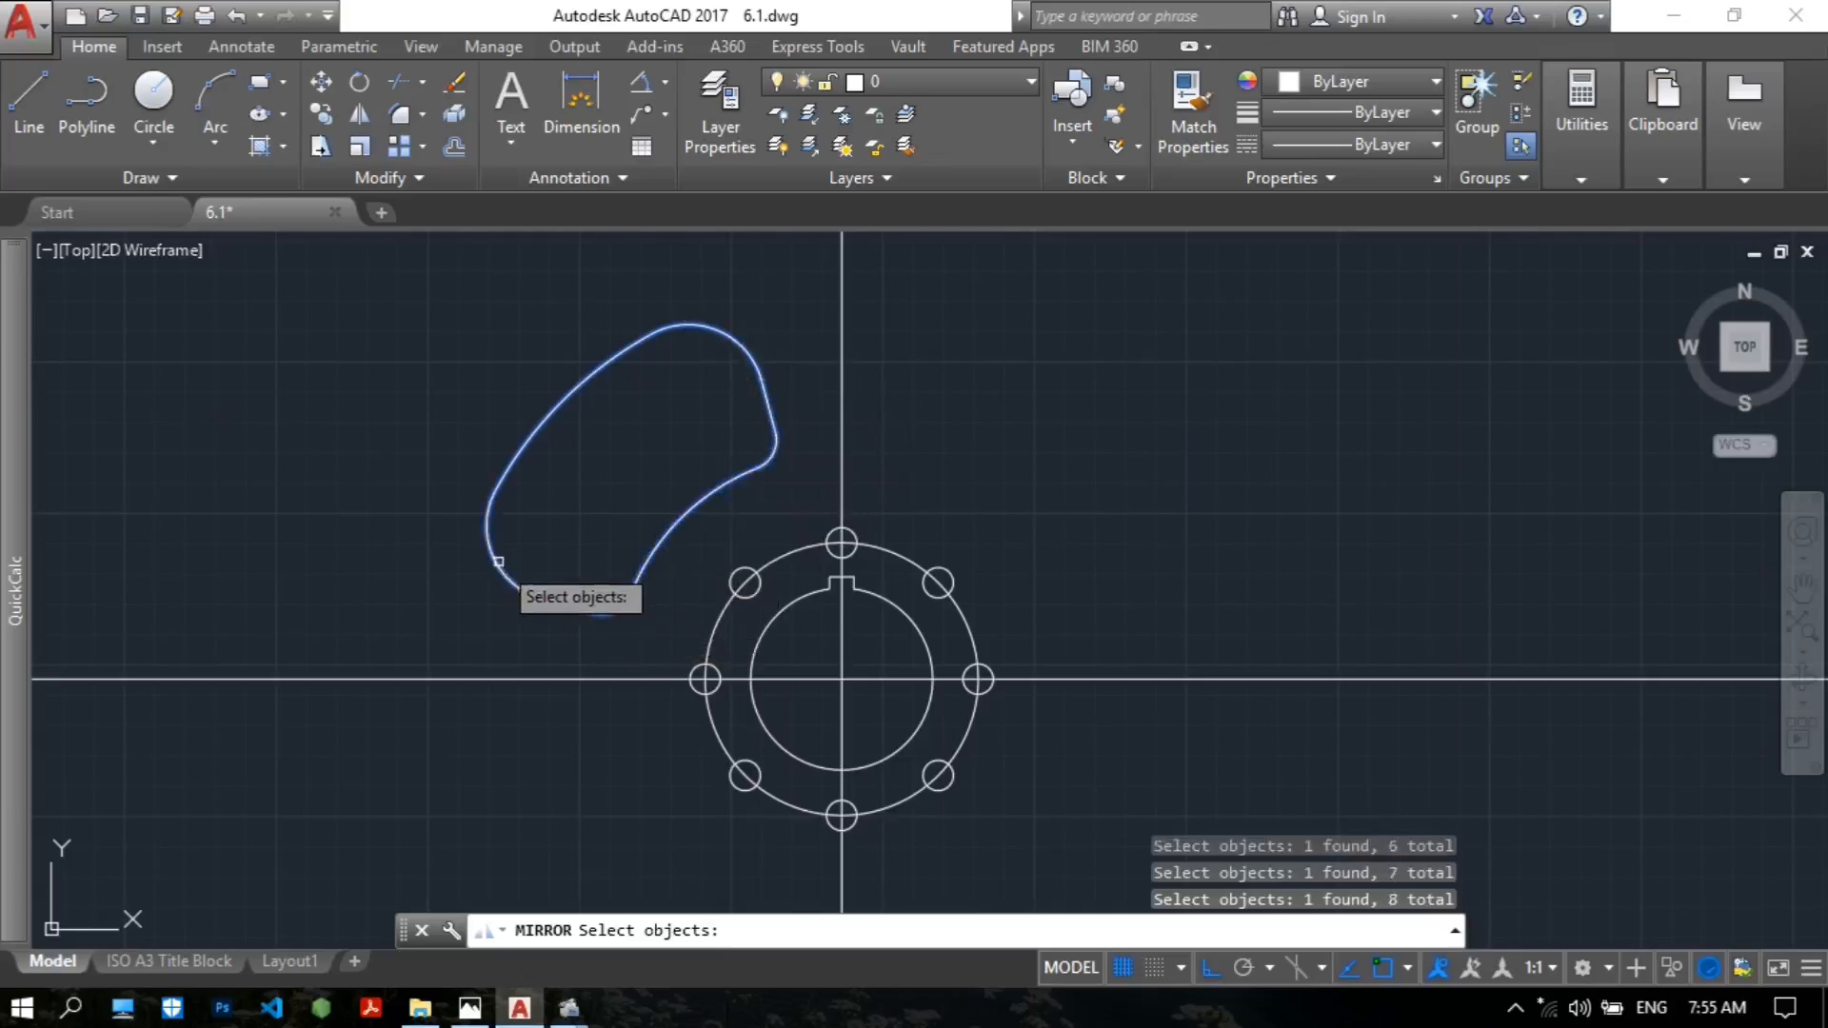
{"action": "key", "text": "Return"}
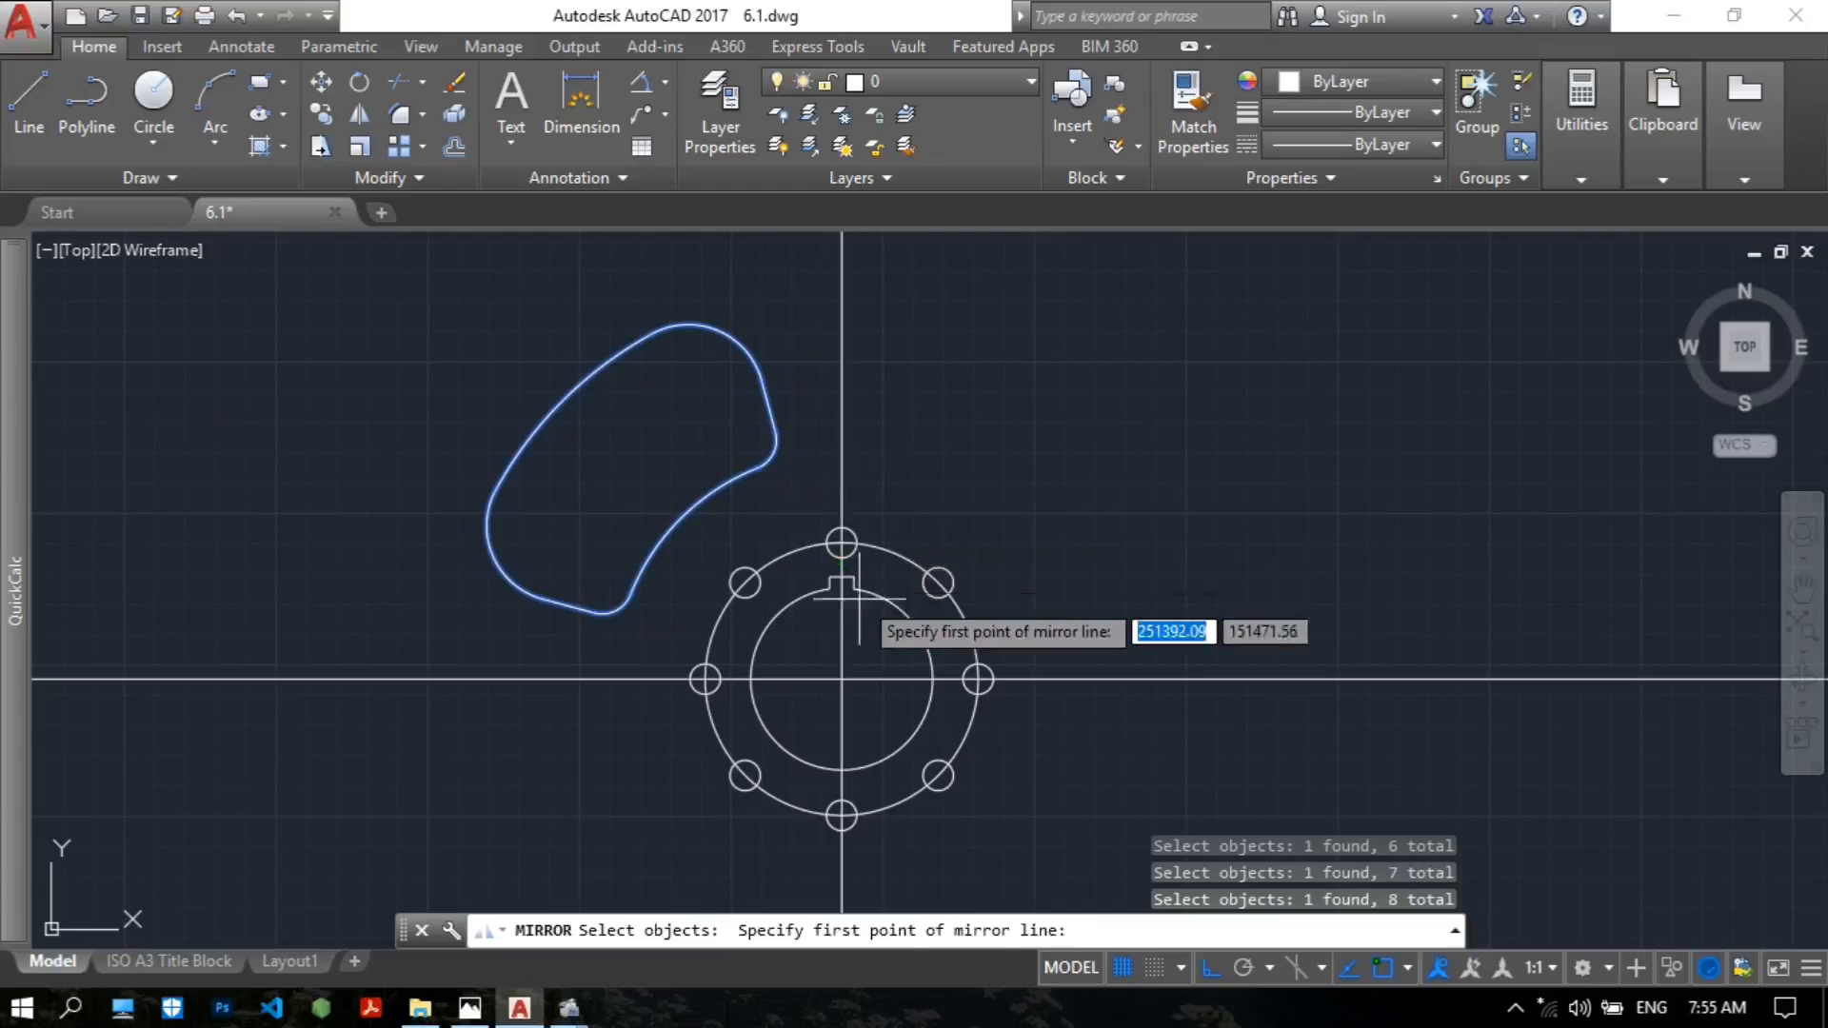
{"action": "left_click", "coordinate": [843, 680]}
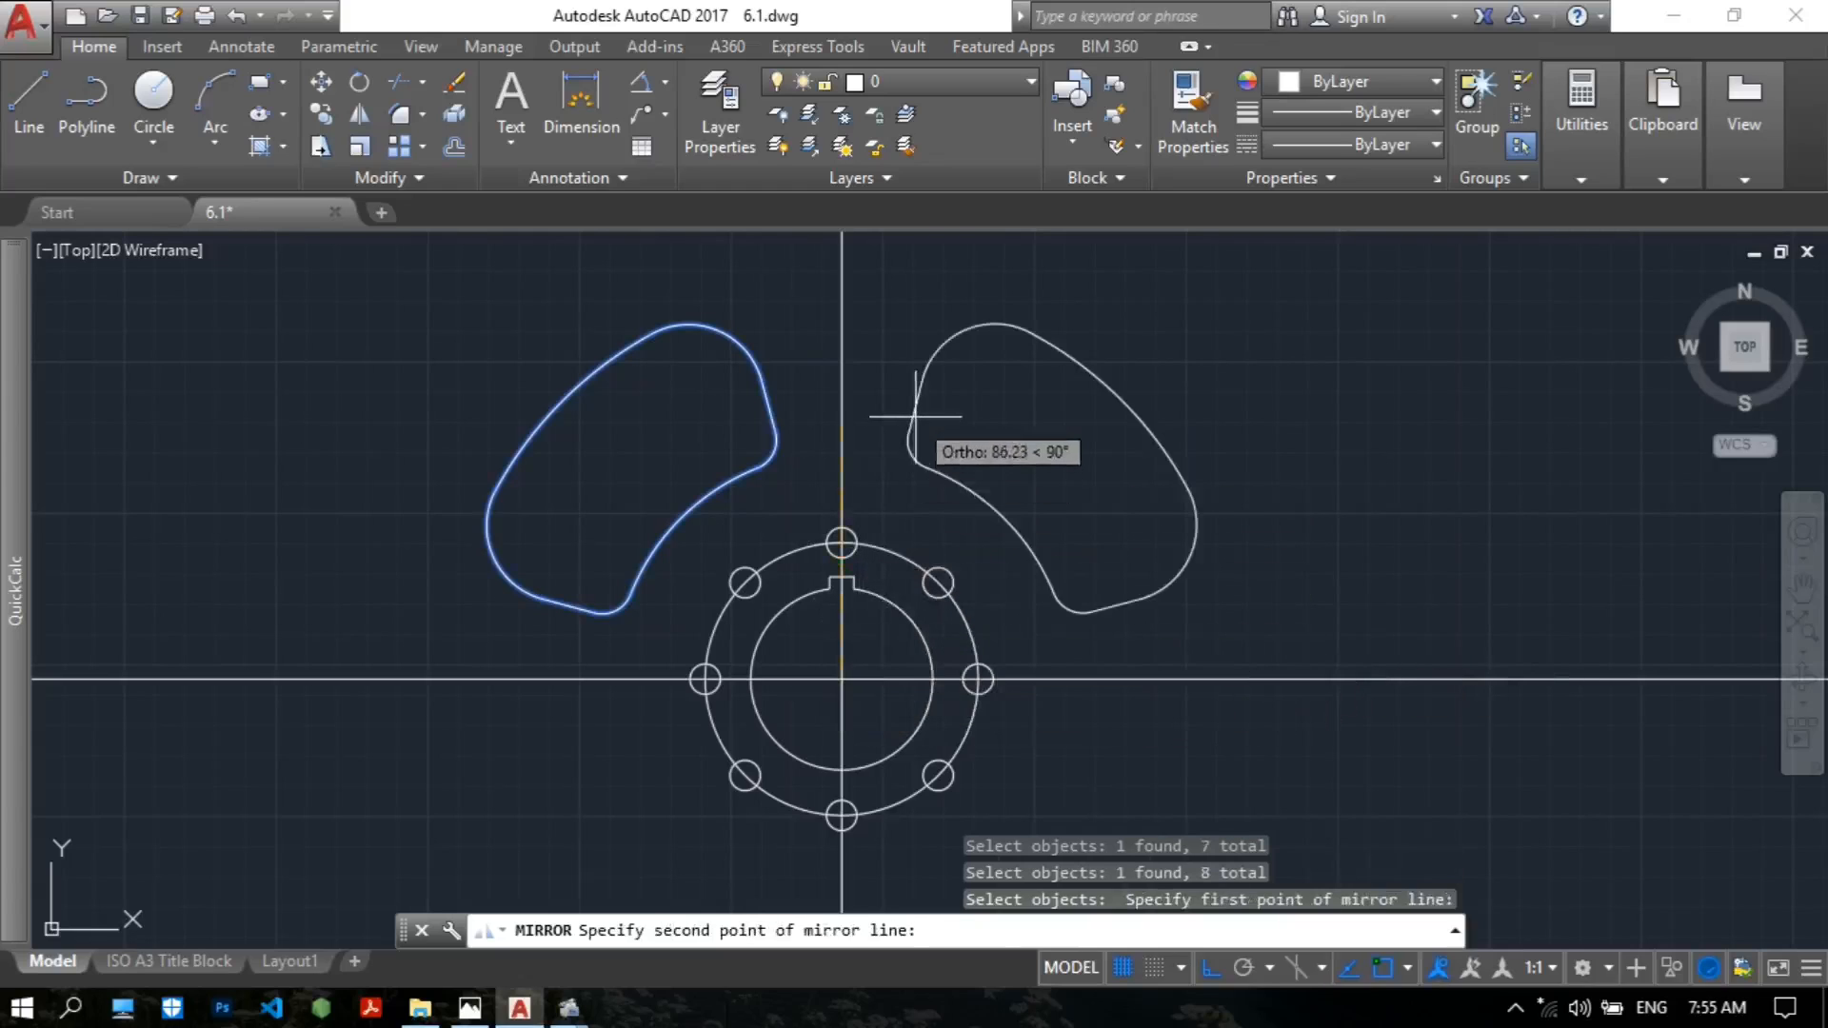
{"action": "middle_click_drag", "start_coordinate": [930, 184], "coordinate": [930, 391]}
{"action": "left_click", "coordinate": [971, 300]}
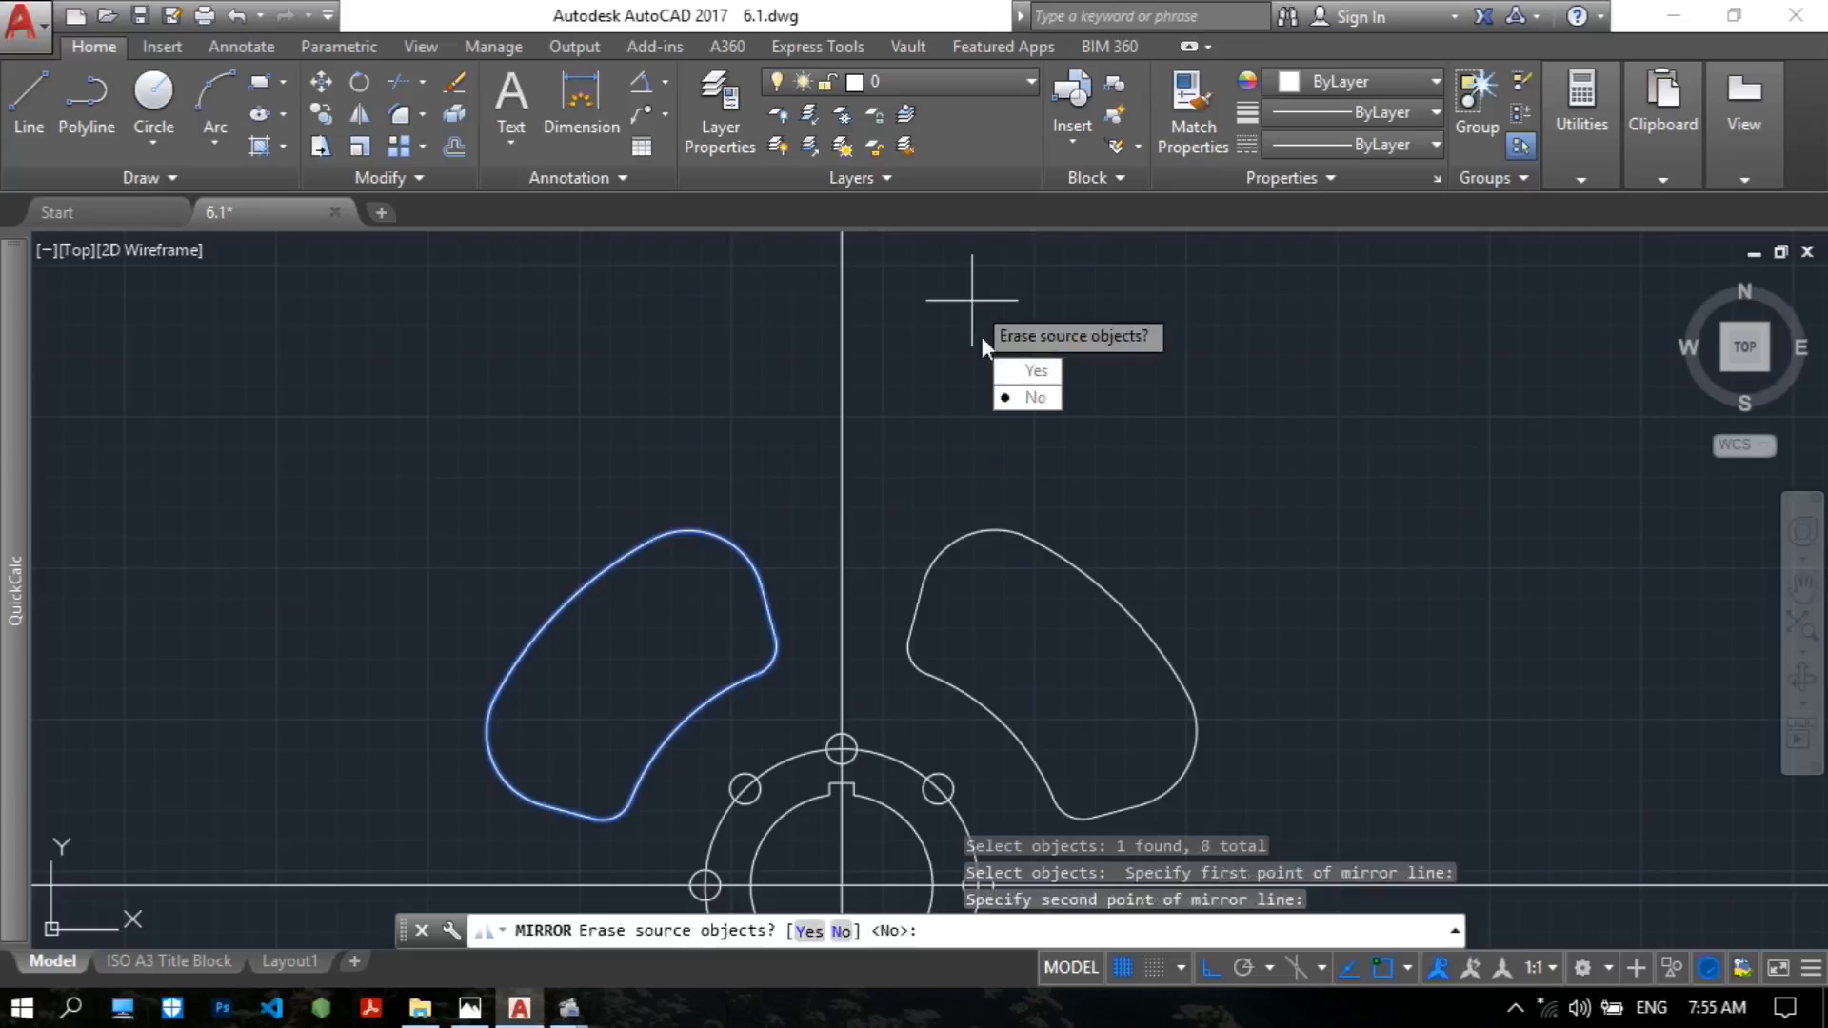
{"action": "left_click", "coordinate": [1015, 396]}
{"action": "scroll", "coordinate": [1048, 428], "scroll_direction": "down", "scroll_amount": 2}
{"action": "middle_click_drag", "start_coordinate": [787, 795], "coordinate": [775, 734]}
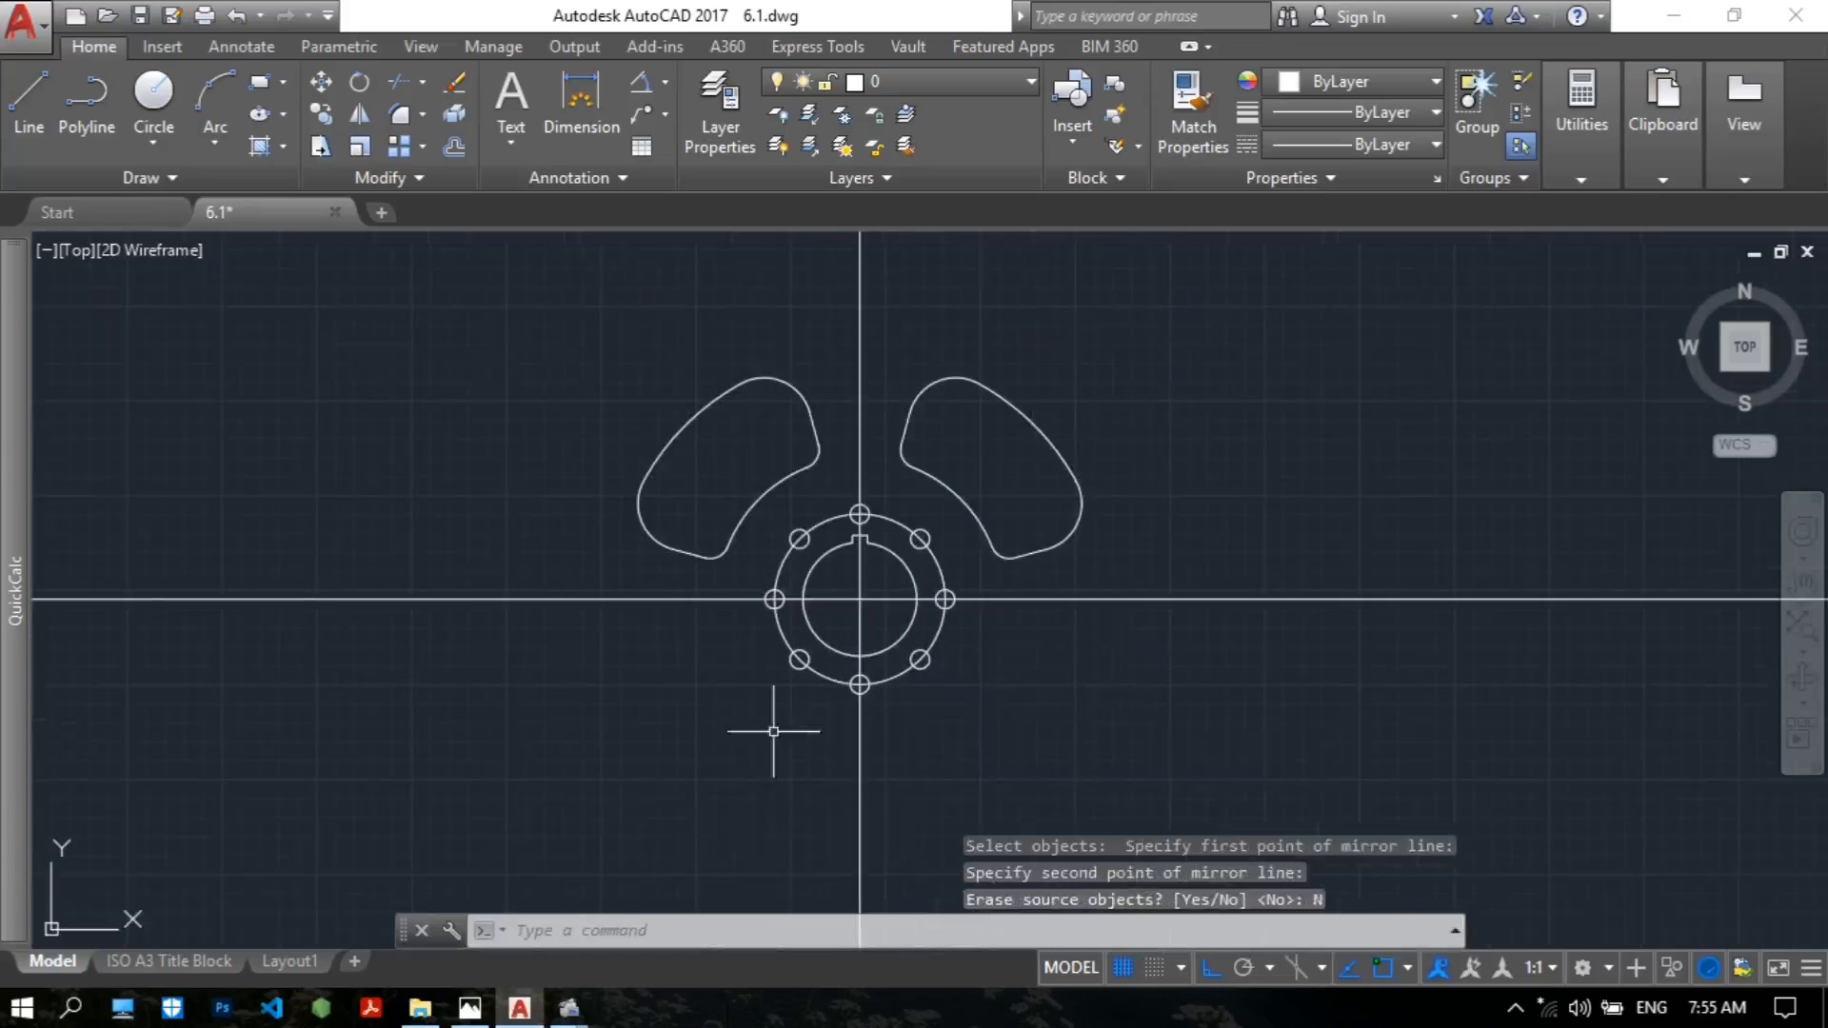
Switch to the reference image in Photos and examine the diameter callouts for the circles around the bore and bolt holes.
{"action": "left_click", "coordinate": [470, 1010]}
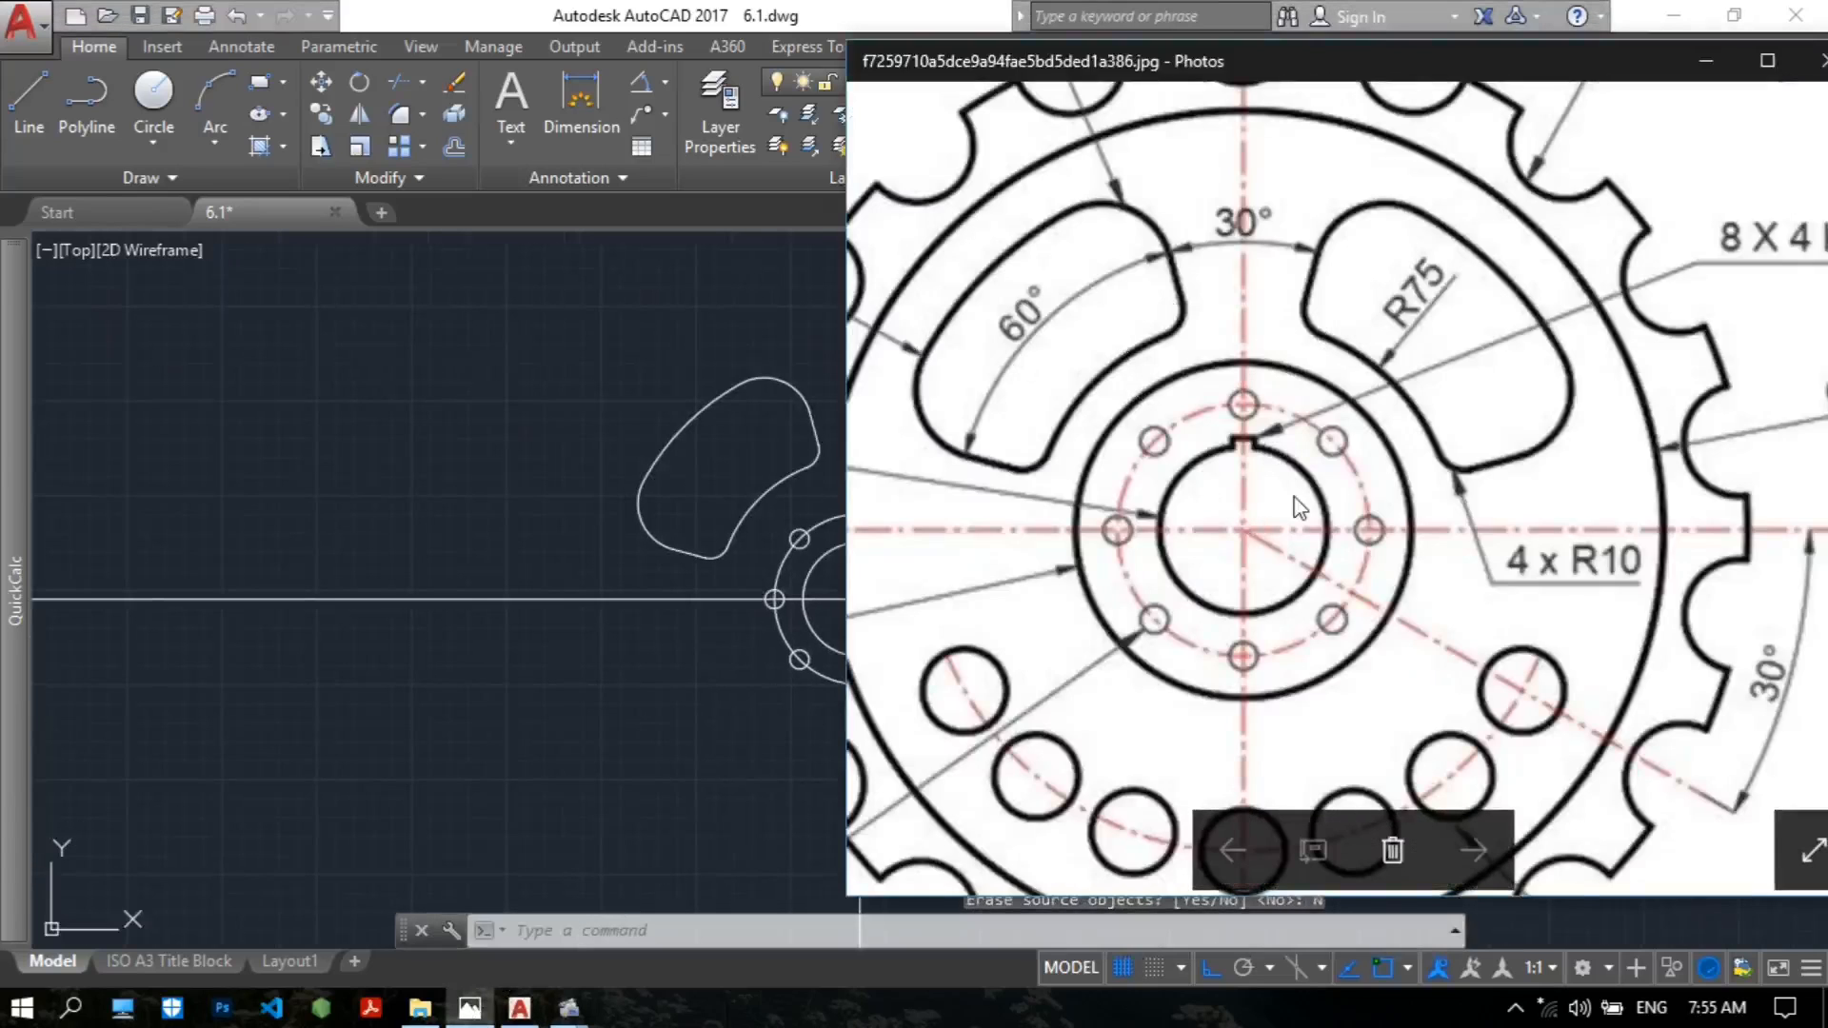
{"action": "left_click_drag", "start_coordinate": [1294, 497], "coordinate": [1450, 338]}
{"action": "left_click_drag", "start_coordinate": [1313, 637], "coordinate": [1294, 609]}
{"action": "left_click_drag", "start_coordinate": [1336, 493], "coordinate": [1278, 480]}
{"action": "left_click_drag", "start_coordinate": [1346, 575], "coordinate": [1326, 546]}
{"action": "left_click_drag", "start_coordinate": [1360, 457], "coordinate": [1314, 545]}
{"action": "left_click_drag", "start_coordinate": [1162, 472], "coordinate": [1339, 444]}
{"action": "left_click_drag", "start_coordinate": [923, 473], "coordinate": [1066, 434]}
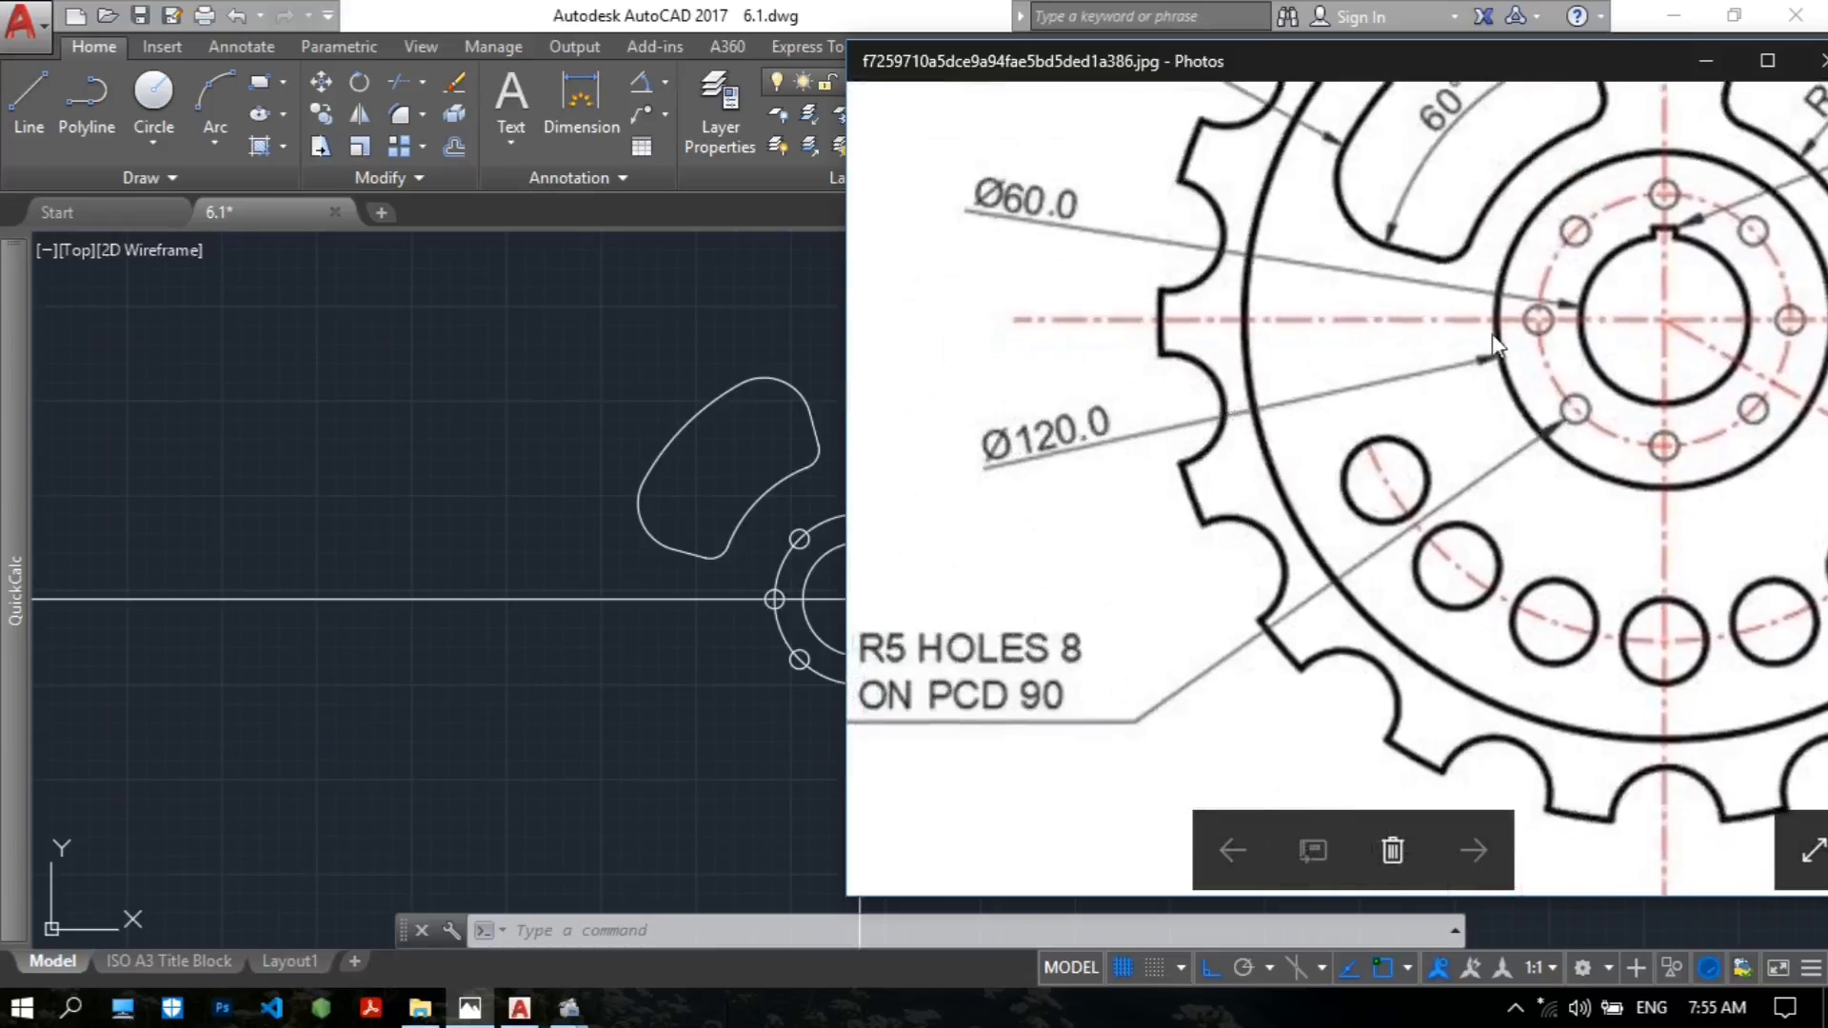
{"action": "left_click_drag", "start_coordinate": [1269, 443], "coordinate": [1228, 468]}
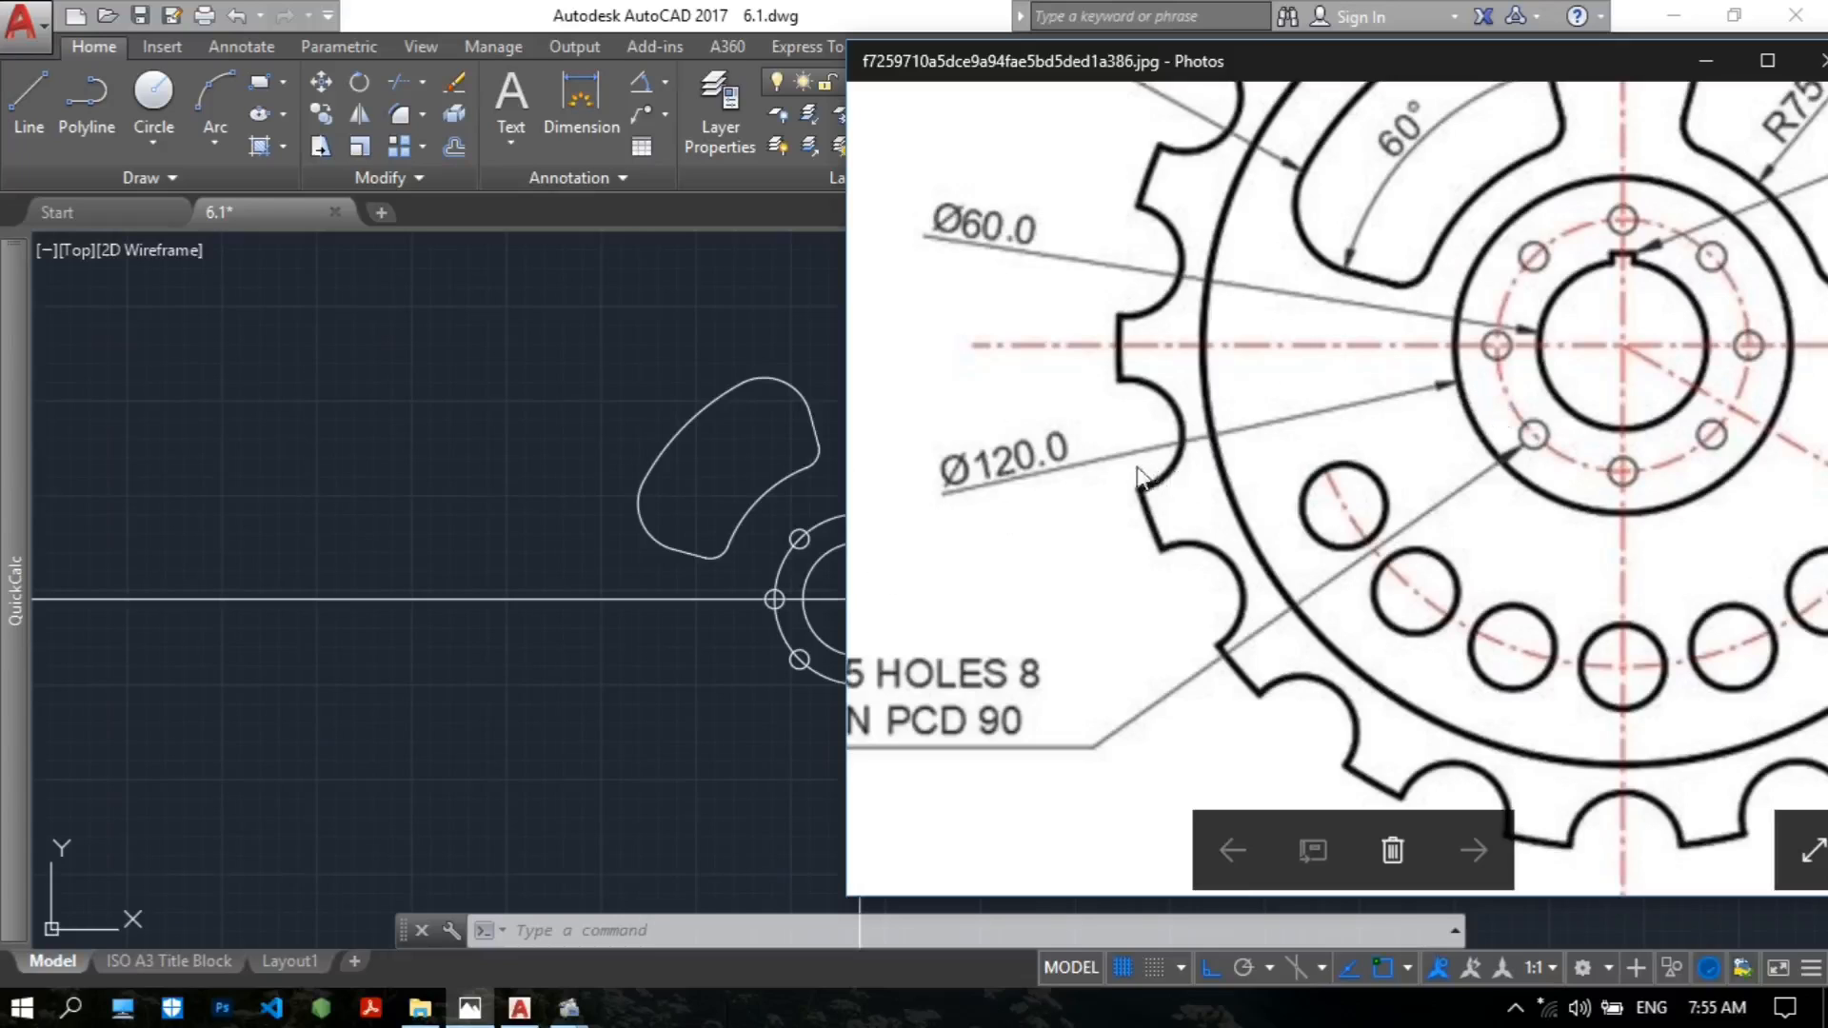
Back in AutoCAD, draw a circle of diameter 120 centered on the bore, enclosing the bolt holes.
{"action": "left_click", "coordinate": [143, 357]}
{"action": "scroll", "coordinate": [895, 629], "scroll_direction": "up", "scroll_amount": 5}
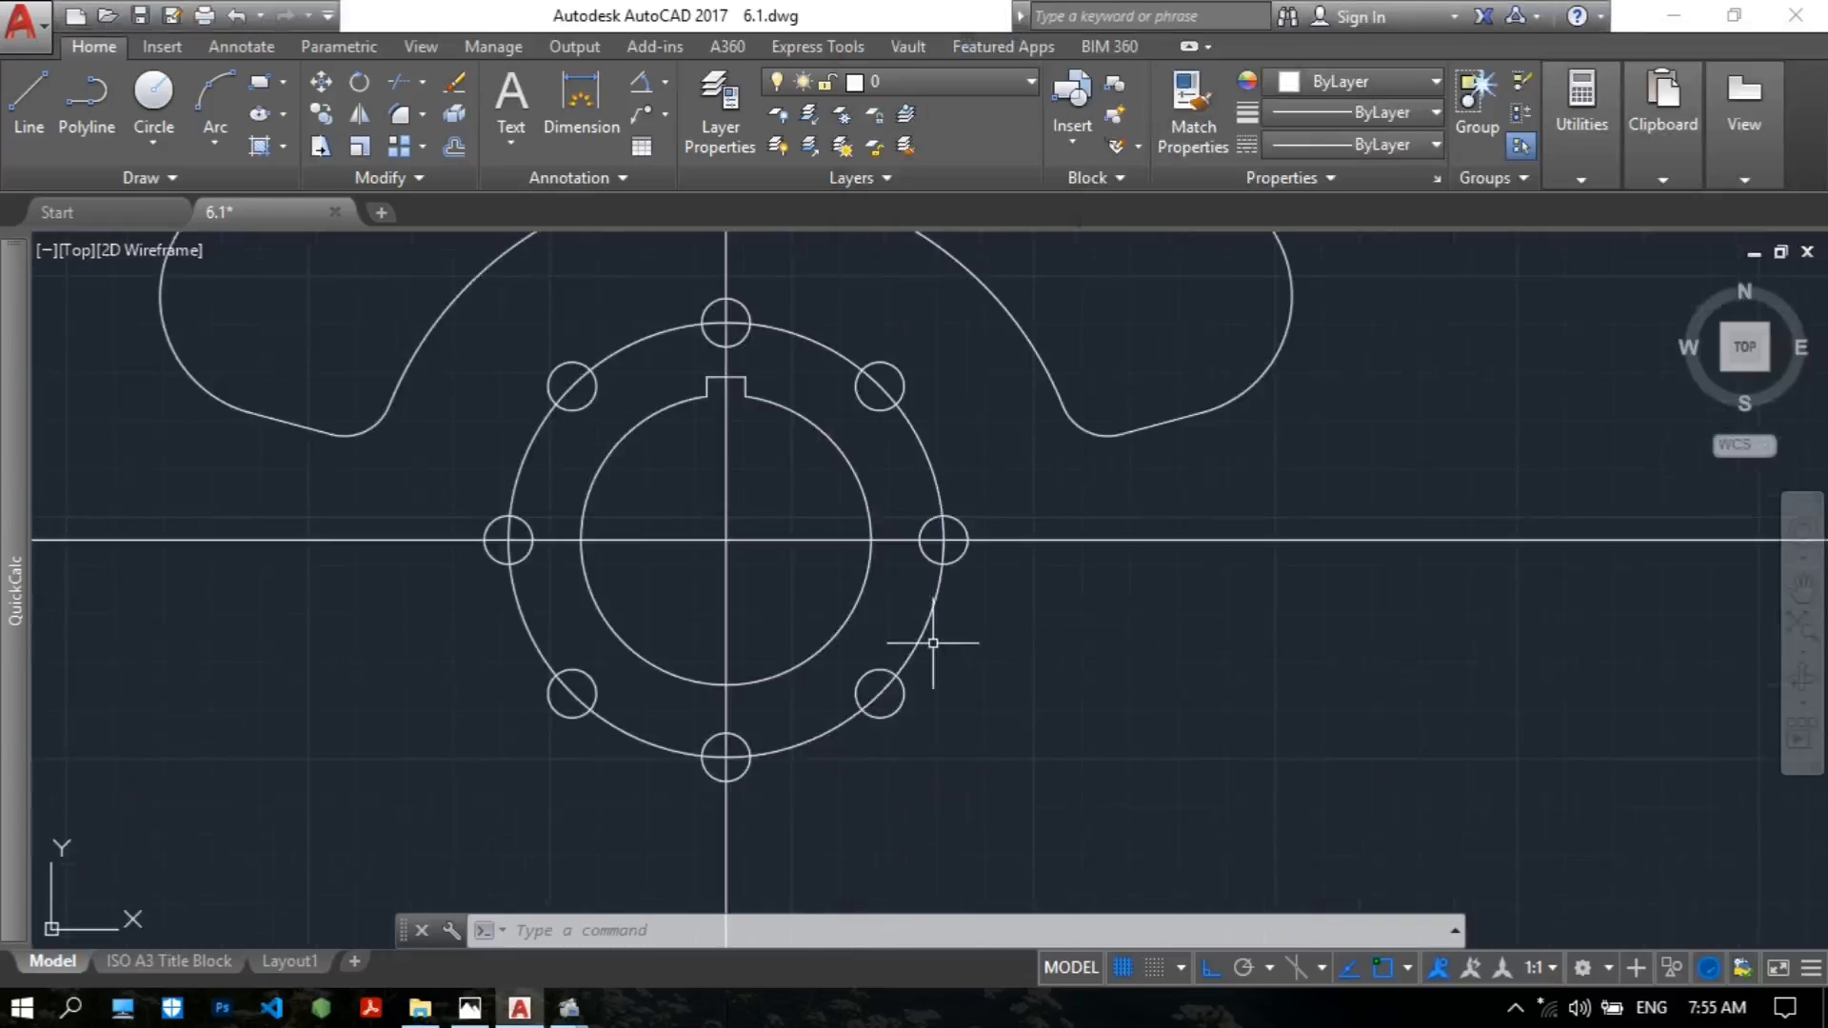
{"action": "key", "text": "Return"}
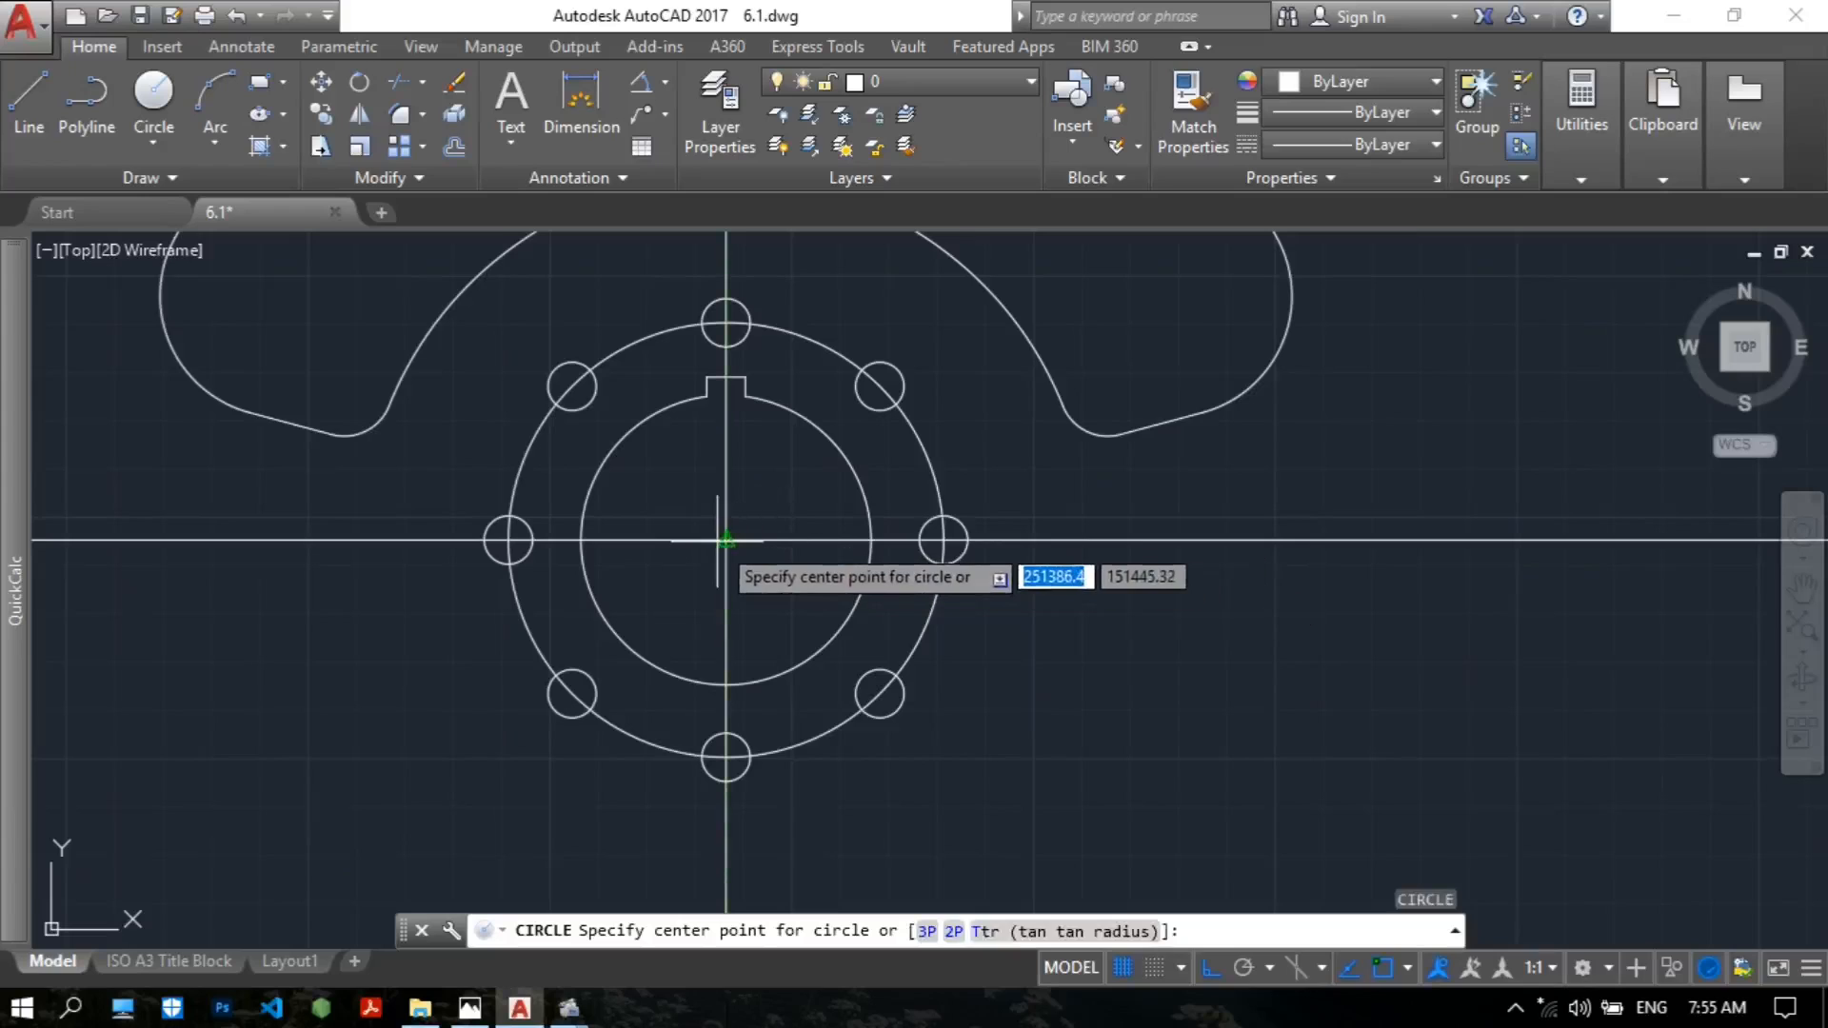
{"action": "left_click", "coordinate": [726, 540]}
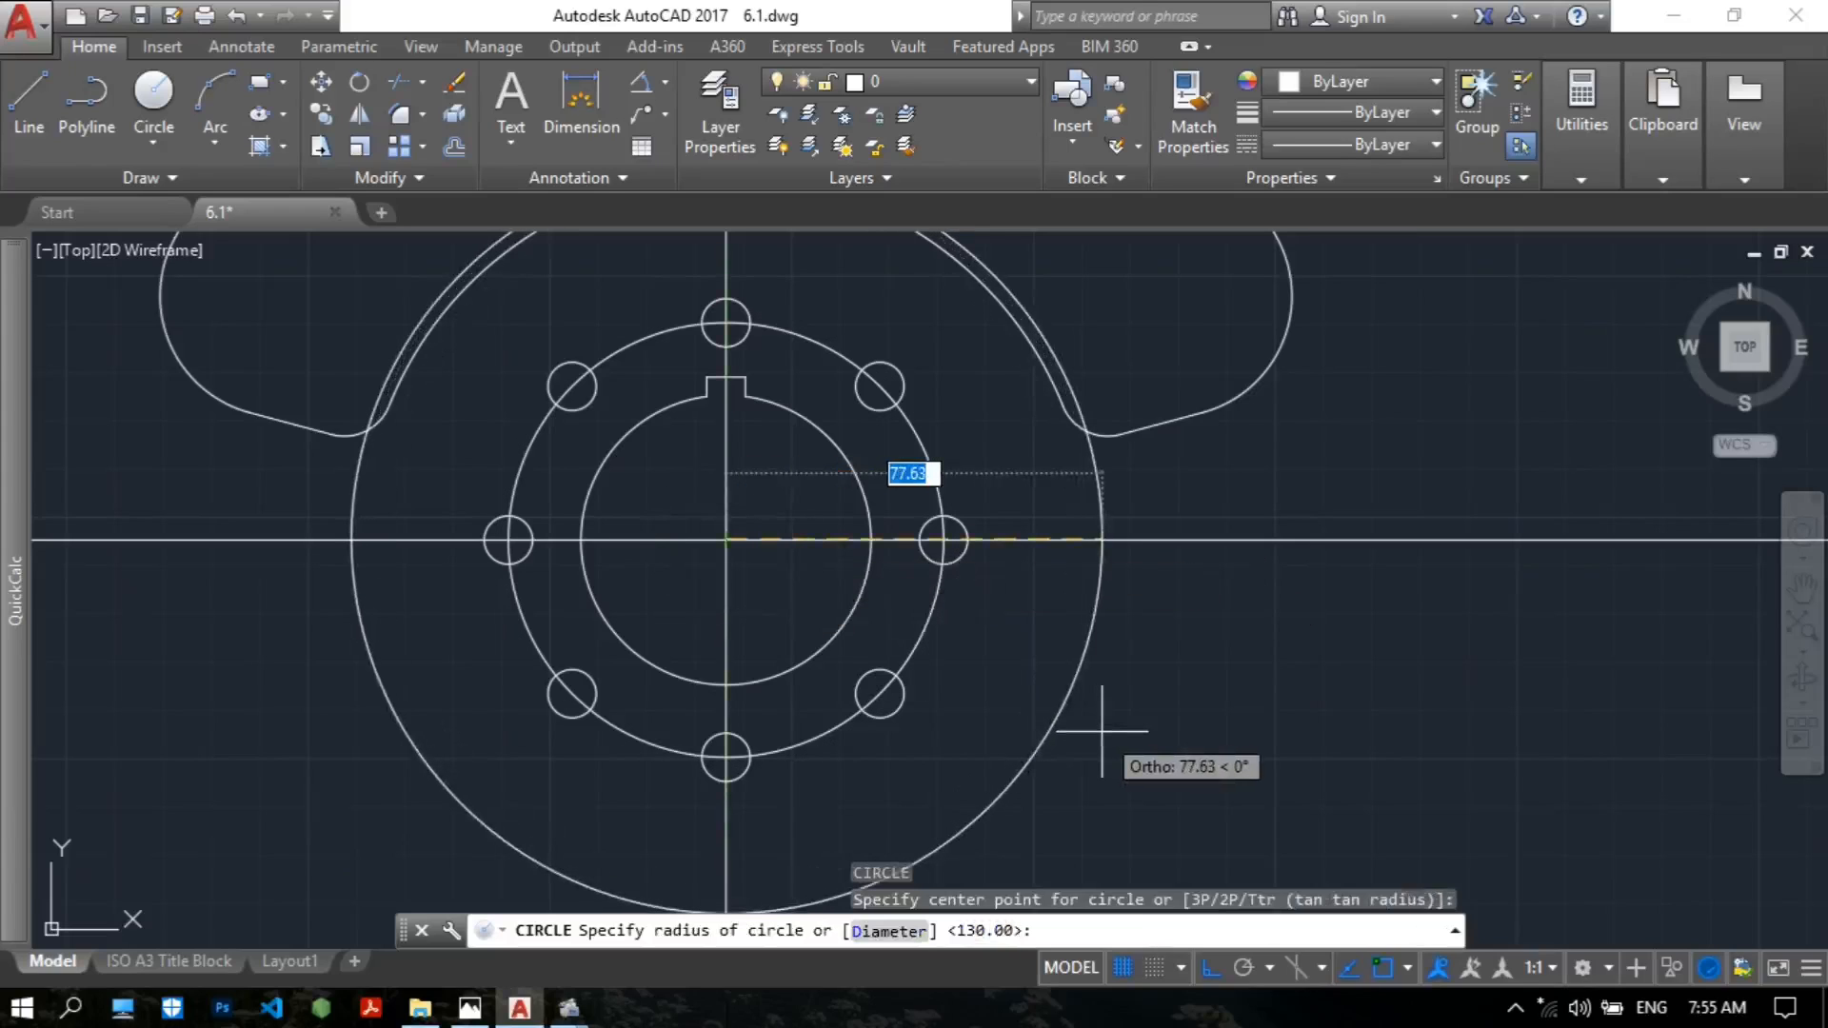
{"action": "type", "text": "d"}
{"action": "key", "text": "Return"}
{"action": "type", "text": "120"}
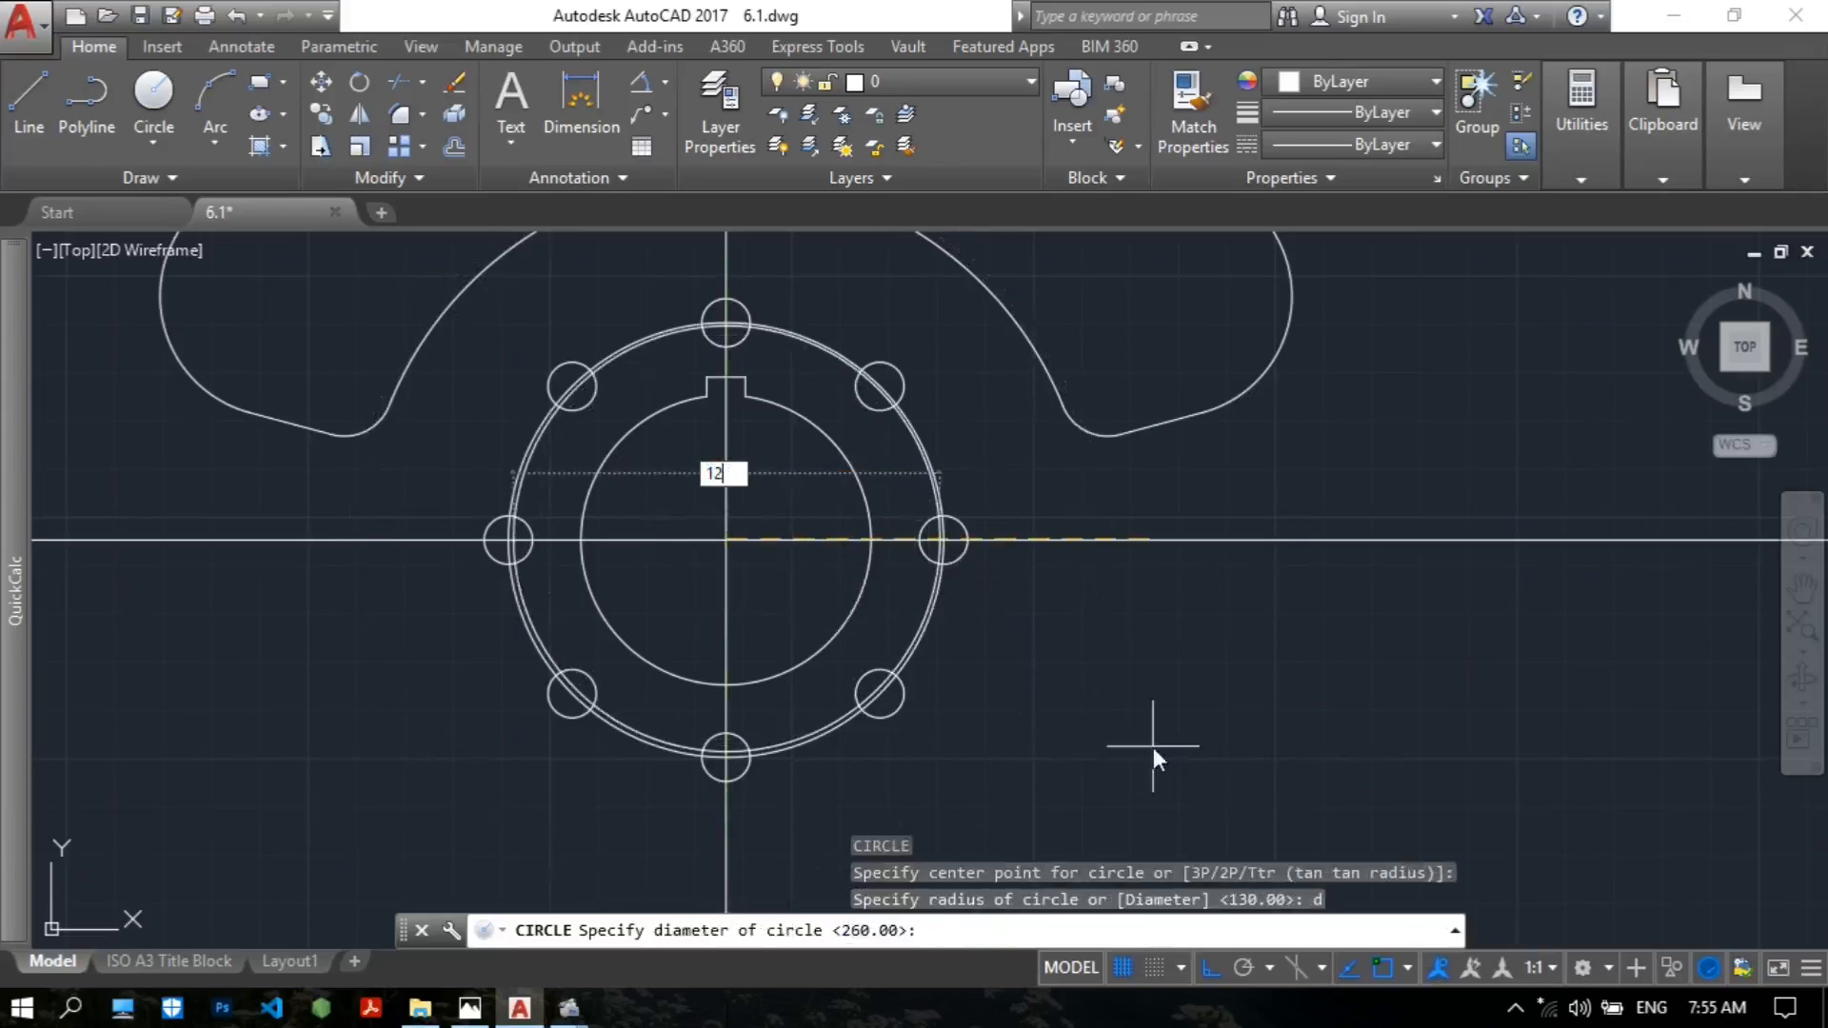
{"action": "key", "text": "Return"}
{"action": "scroll", "coordinate": [1153, 746], "scroll_direction": "down", "scroll_amount": 4}
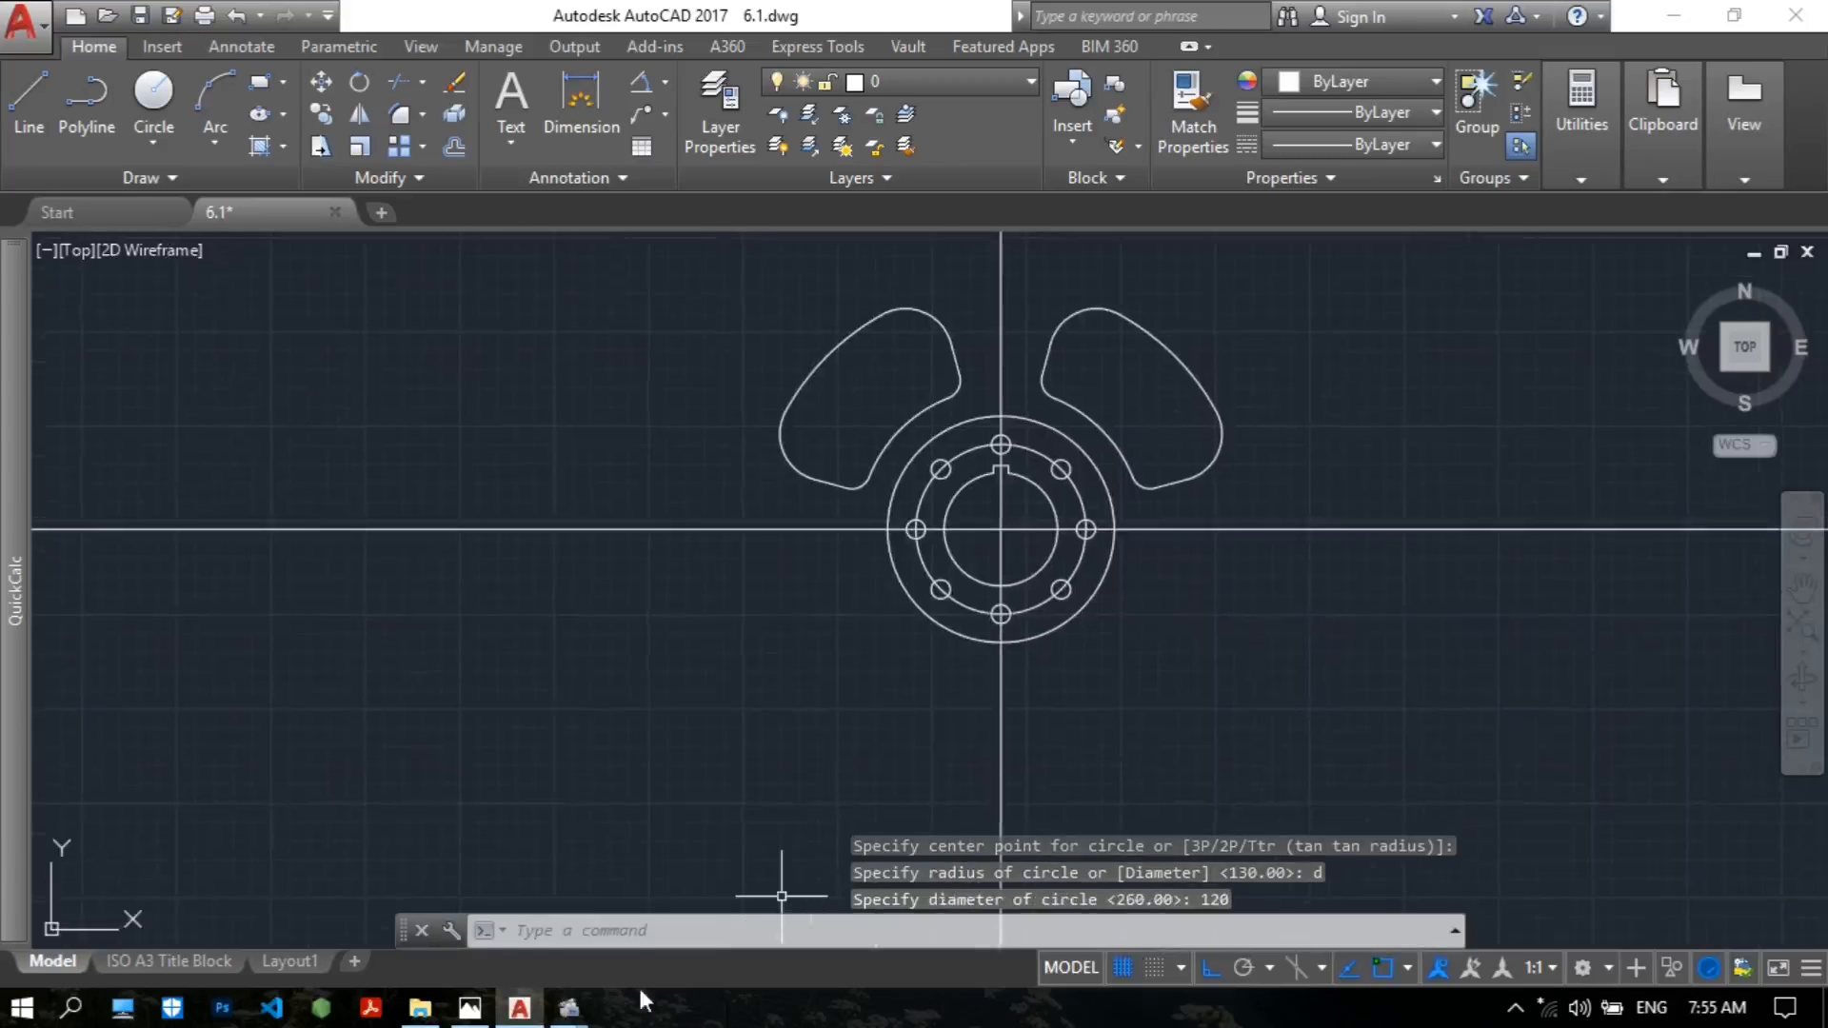
Switch to the reference image in Photos and examine the callout for the row of holes below the hub.
{"action": "left_click", "coordinate": [470, 1007]}
{"action": "left_click_drag", "start_coordinate": [1592, 539], "coordinate": [1416, 506]}
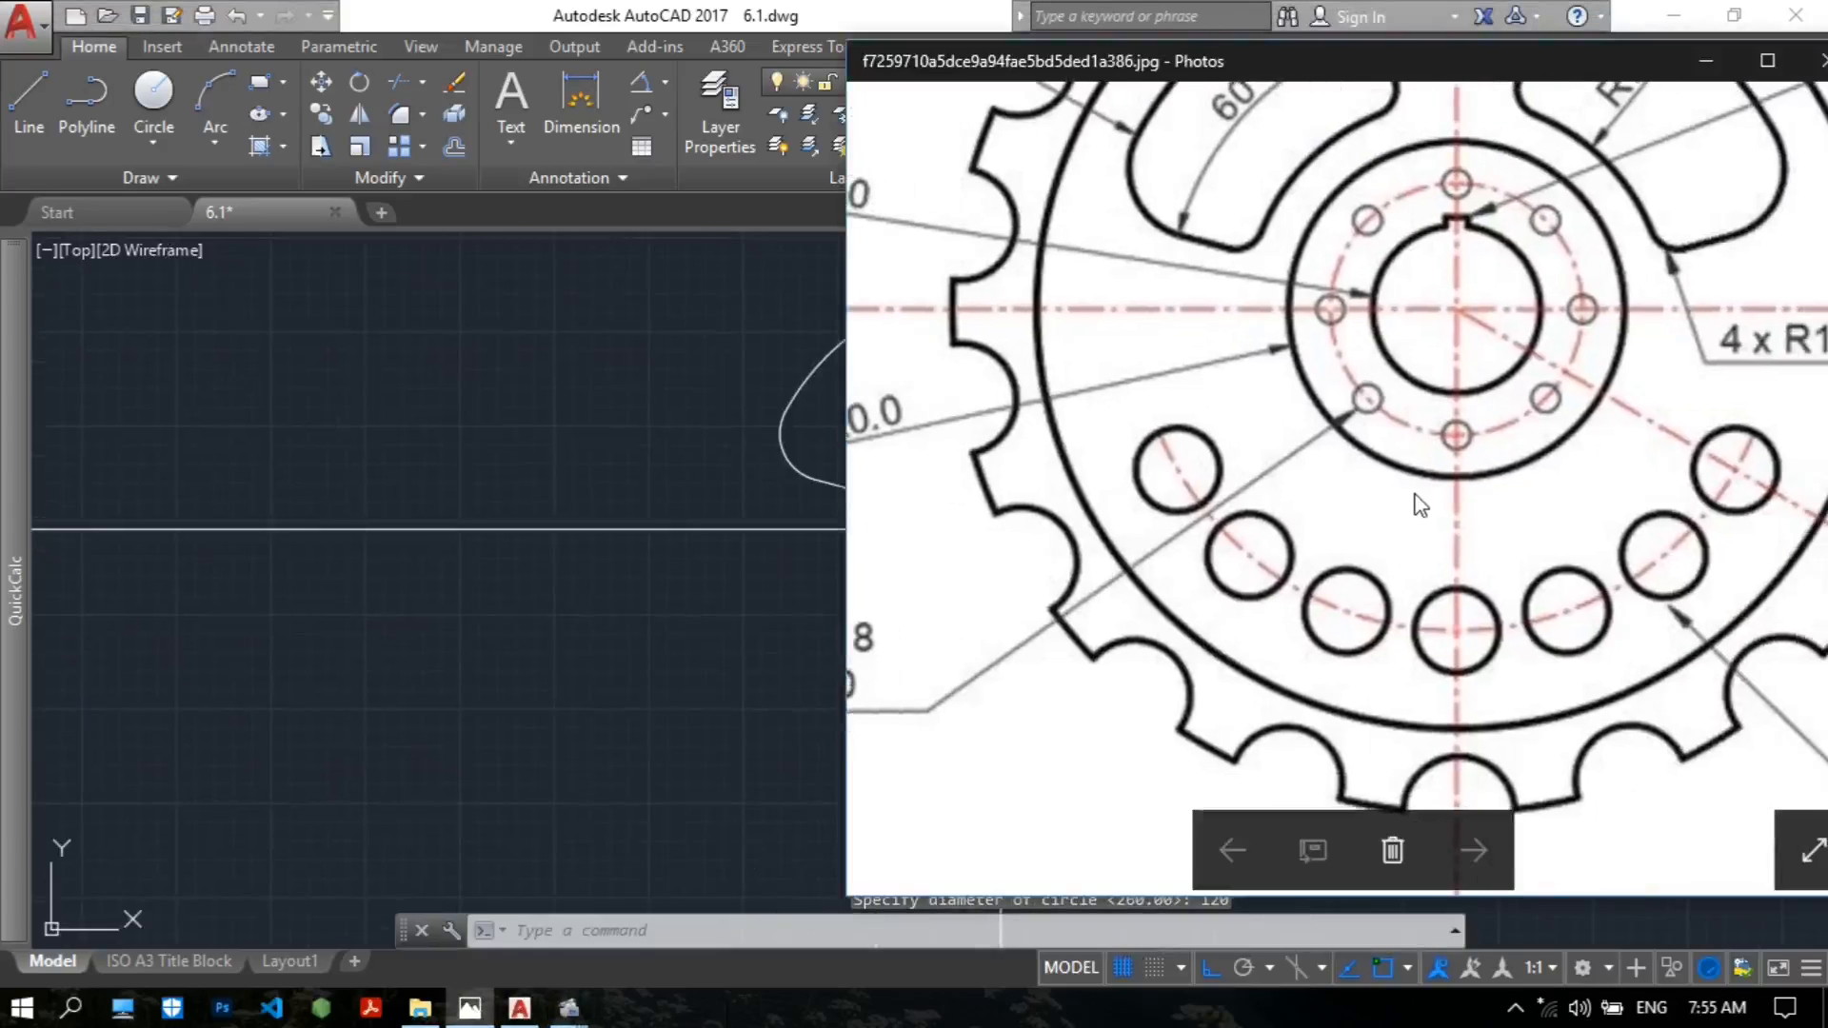
{"action": "left_click_drag", "start_coordinate": [1543, 452], "coordinate": [1556, 530]}
{"action": "mouse_move", "coordinate": [1314, 564]}
{"action": "left_mouse_down"}
{"action": "mouse_move", "coordinate": [1363, 507]}
{"action": "mouse_move", "coordinate": [1200, 338]}
{"action": "left_mouse_up"}
{"action": "left_click_drag", "start_coordinate": [1699, 672], "coordinate": [1465, 563]}
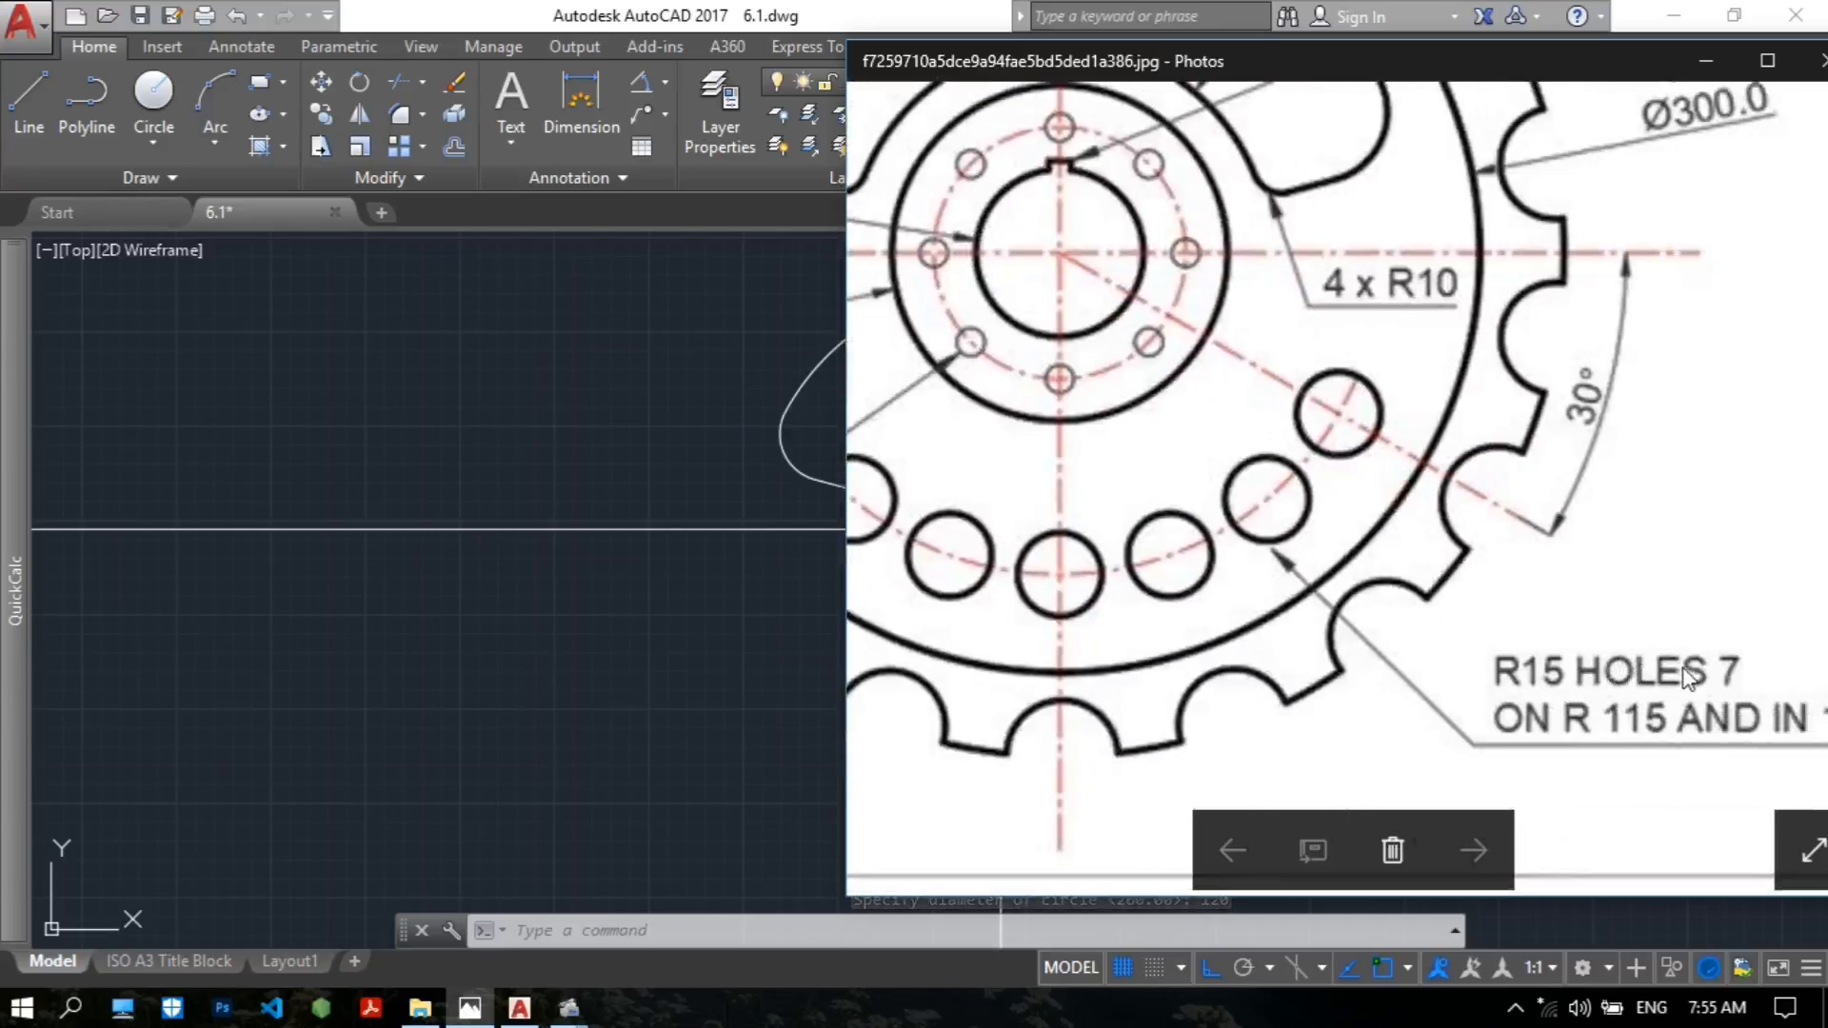
{"action": "left_click_drag", "start_coordinate": [1681, 672], "coordinate": [1574, 713]}
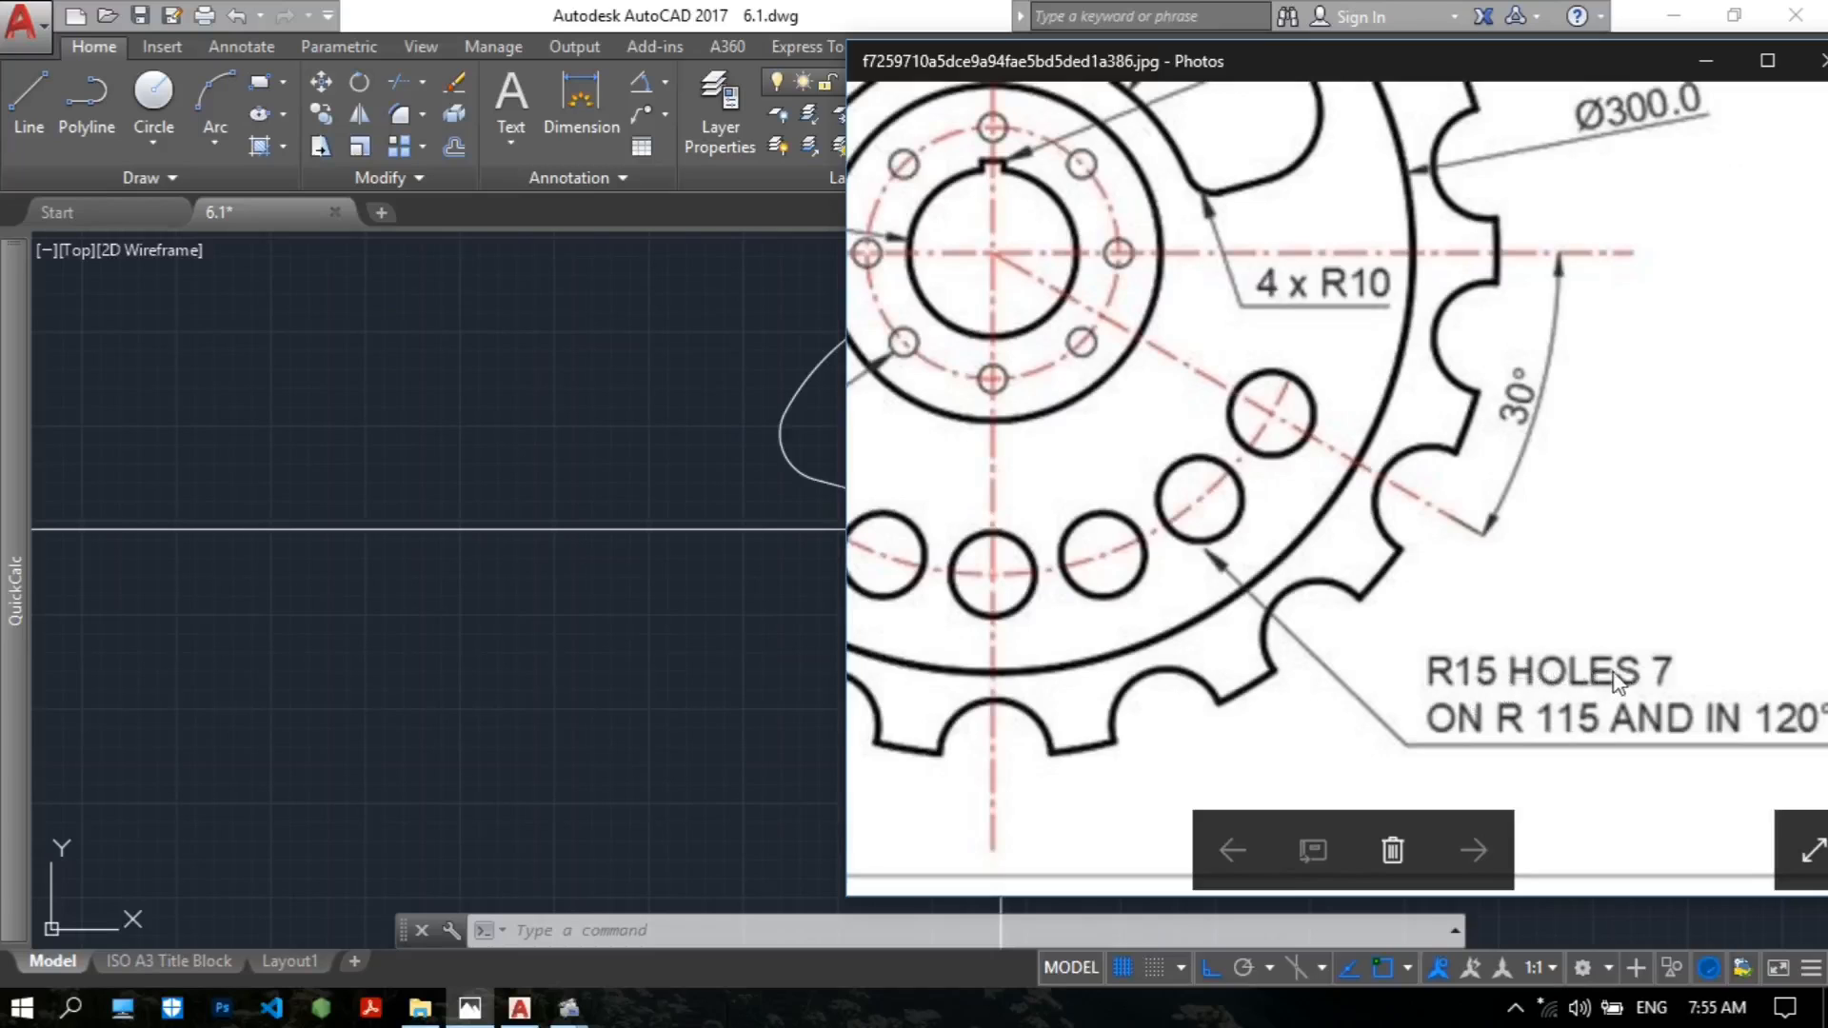
{"action": "left_click_drag", "start_coordinate": [1596, 676], "coordinate": [1573, 677]}
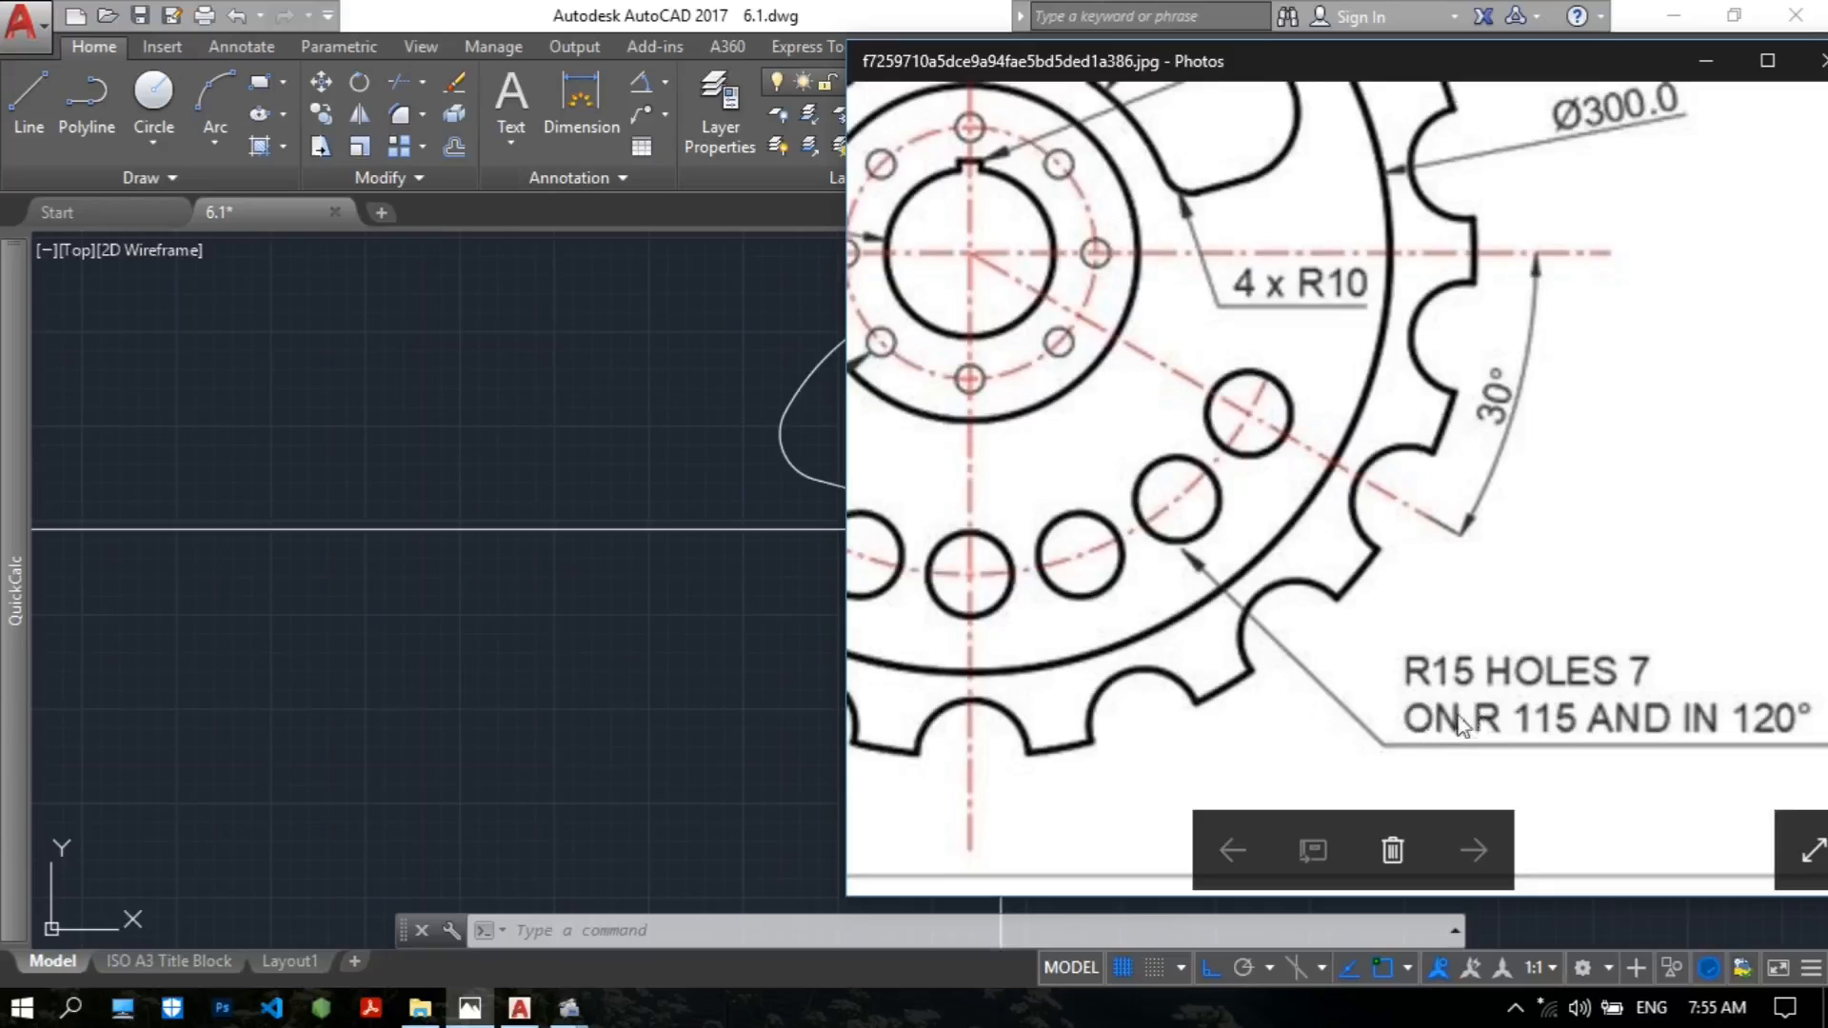
{"action": "left_click_drag", "start_coordinate": [1563, 732], "coordinate": [1551, 734]}
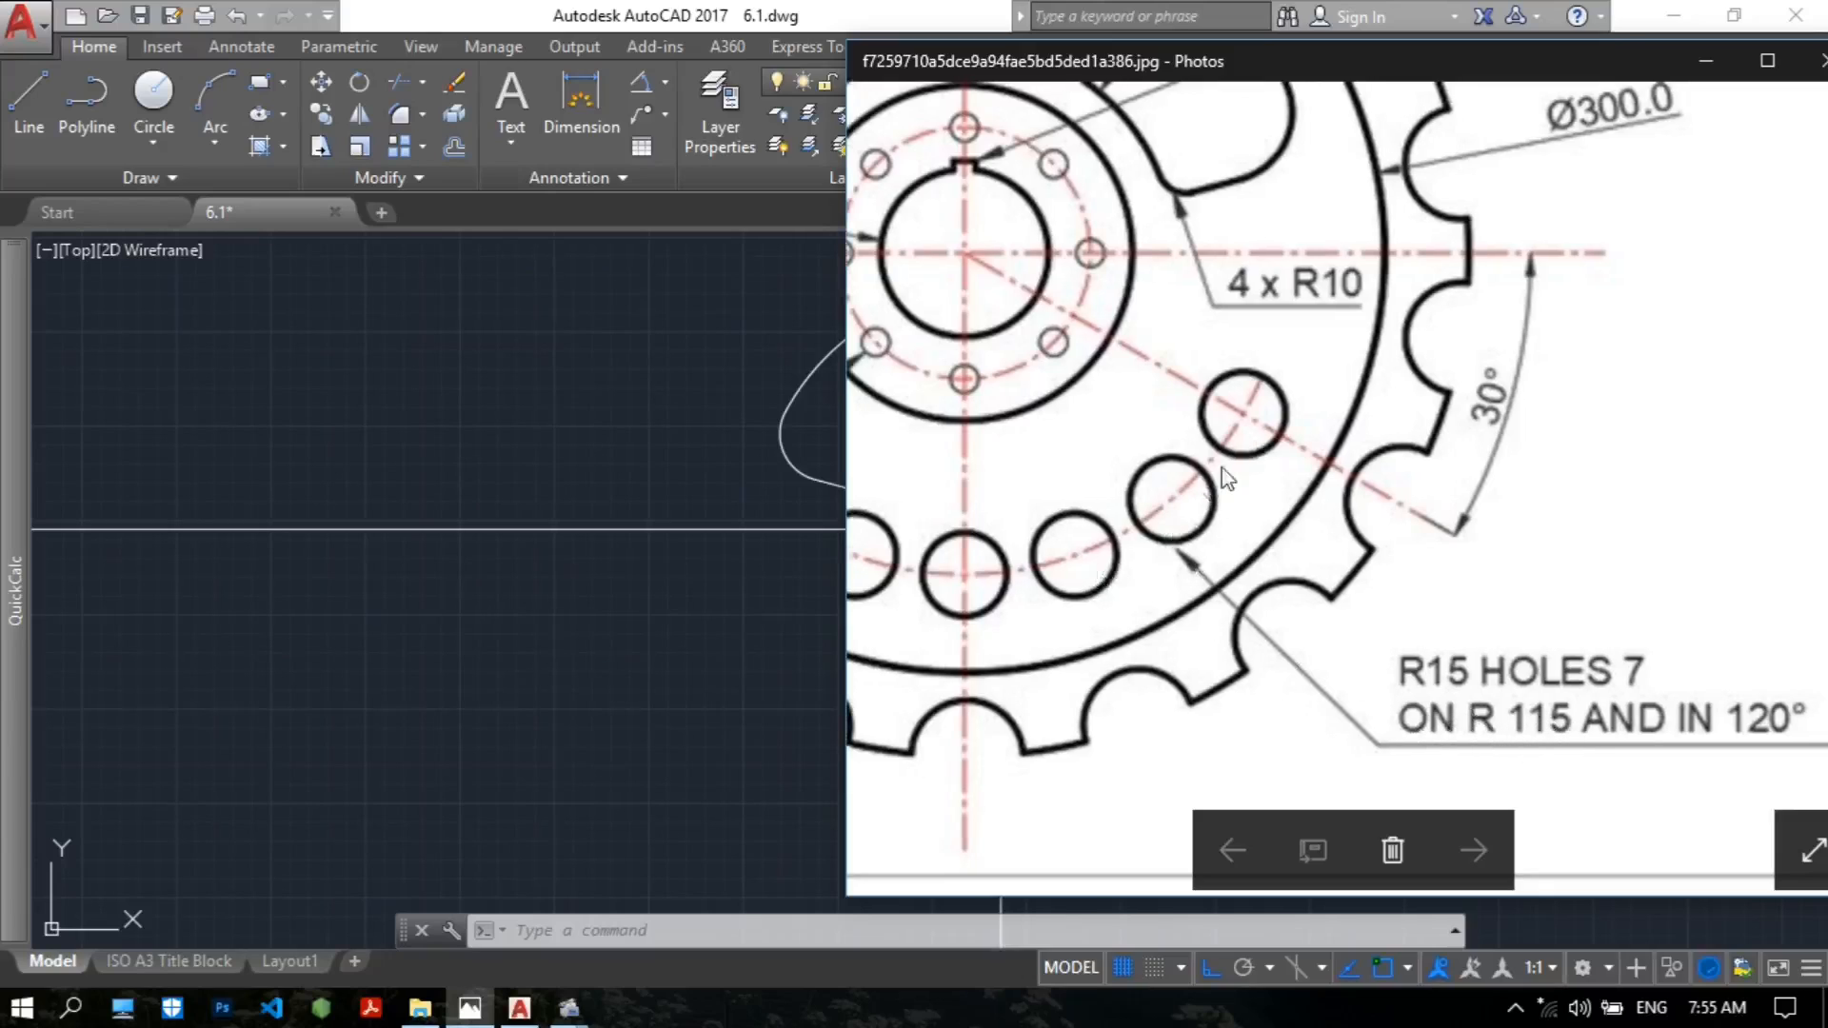
{"action": "left_click_drag", "start_coordinate": [1731, 721], "coordinate": [1704, 724]}
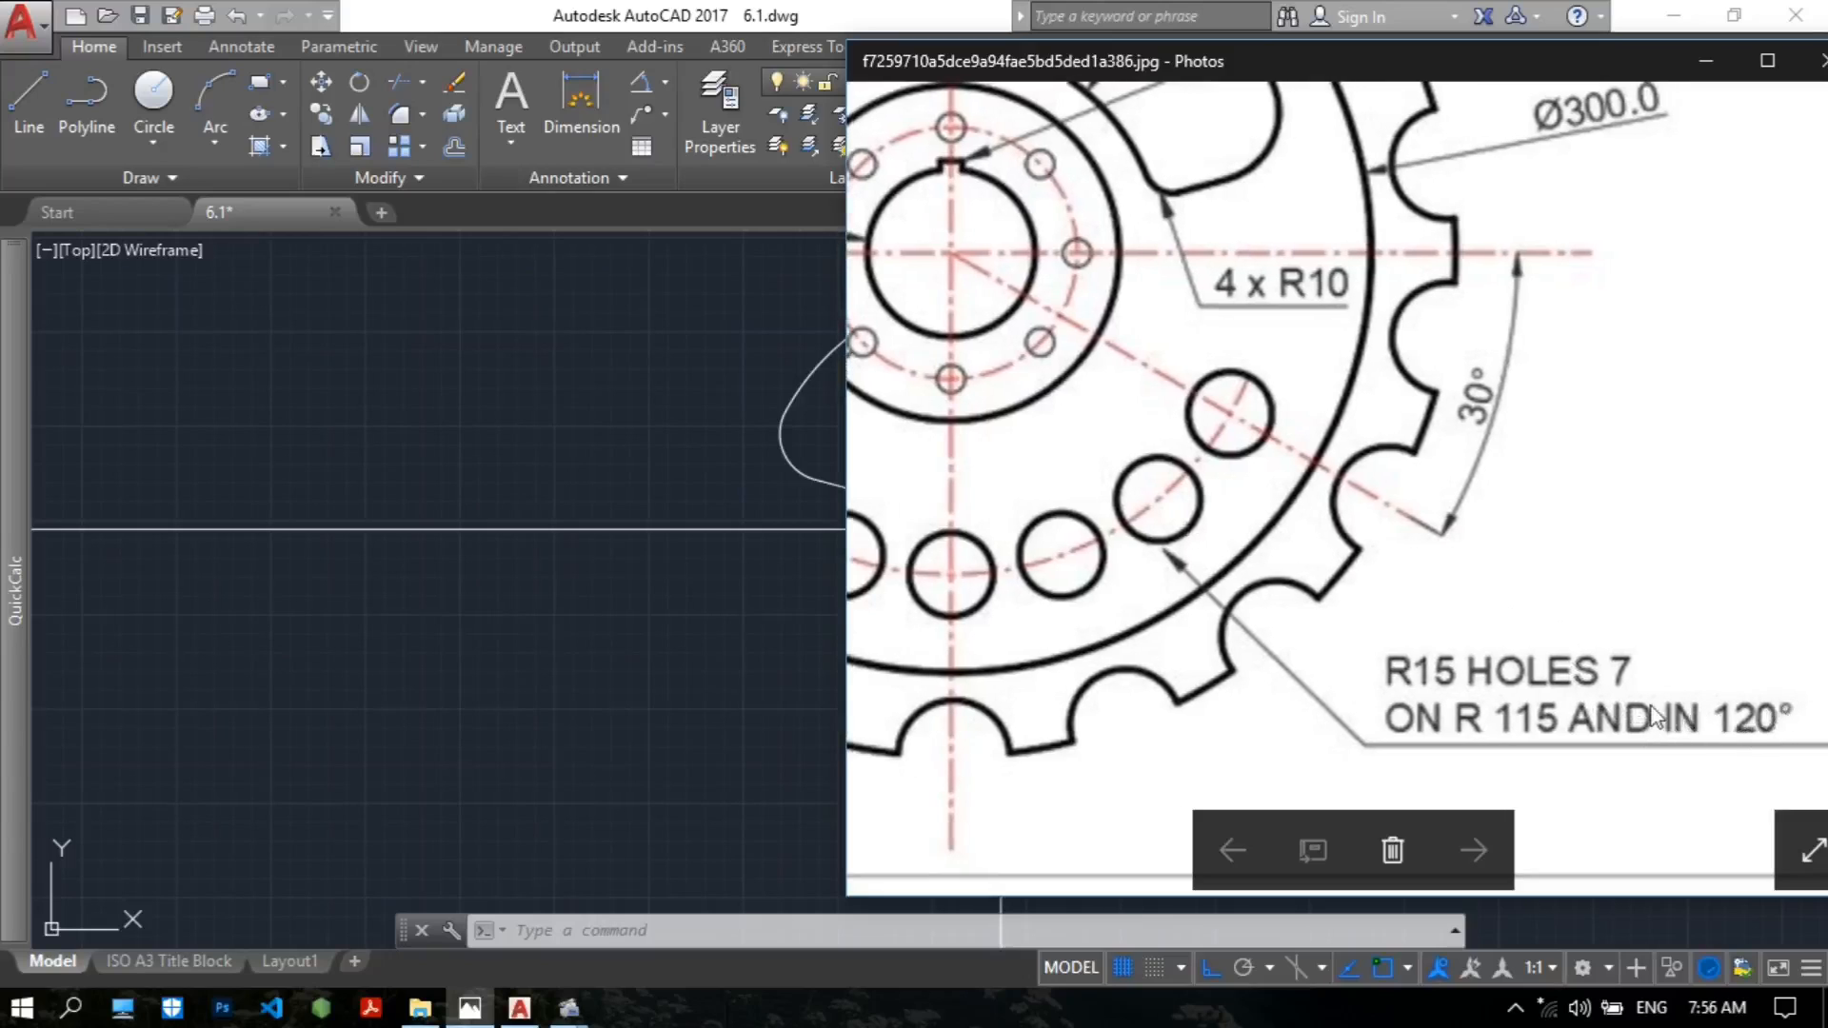
{"action": "left_click_drag", "start_coordinate": [1471, 671], "coordinate": [1569, 621]}
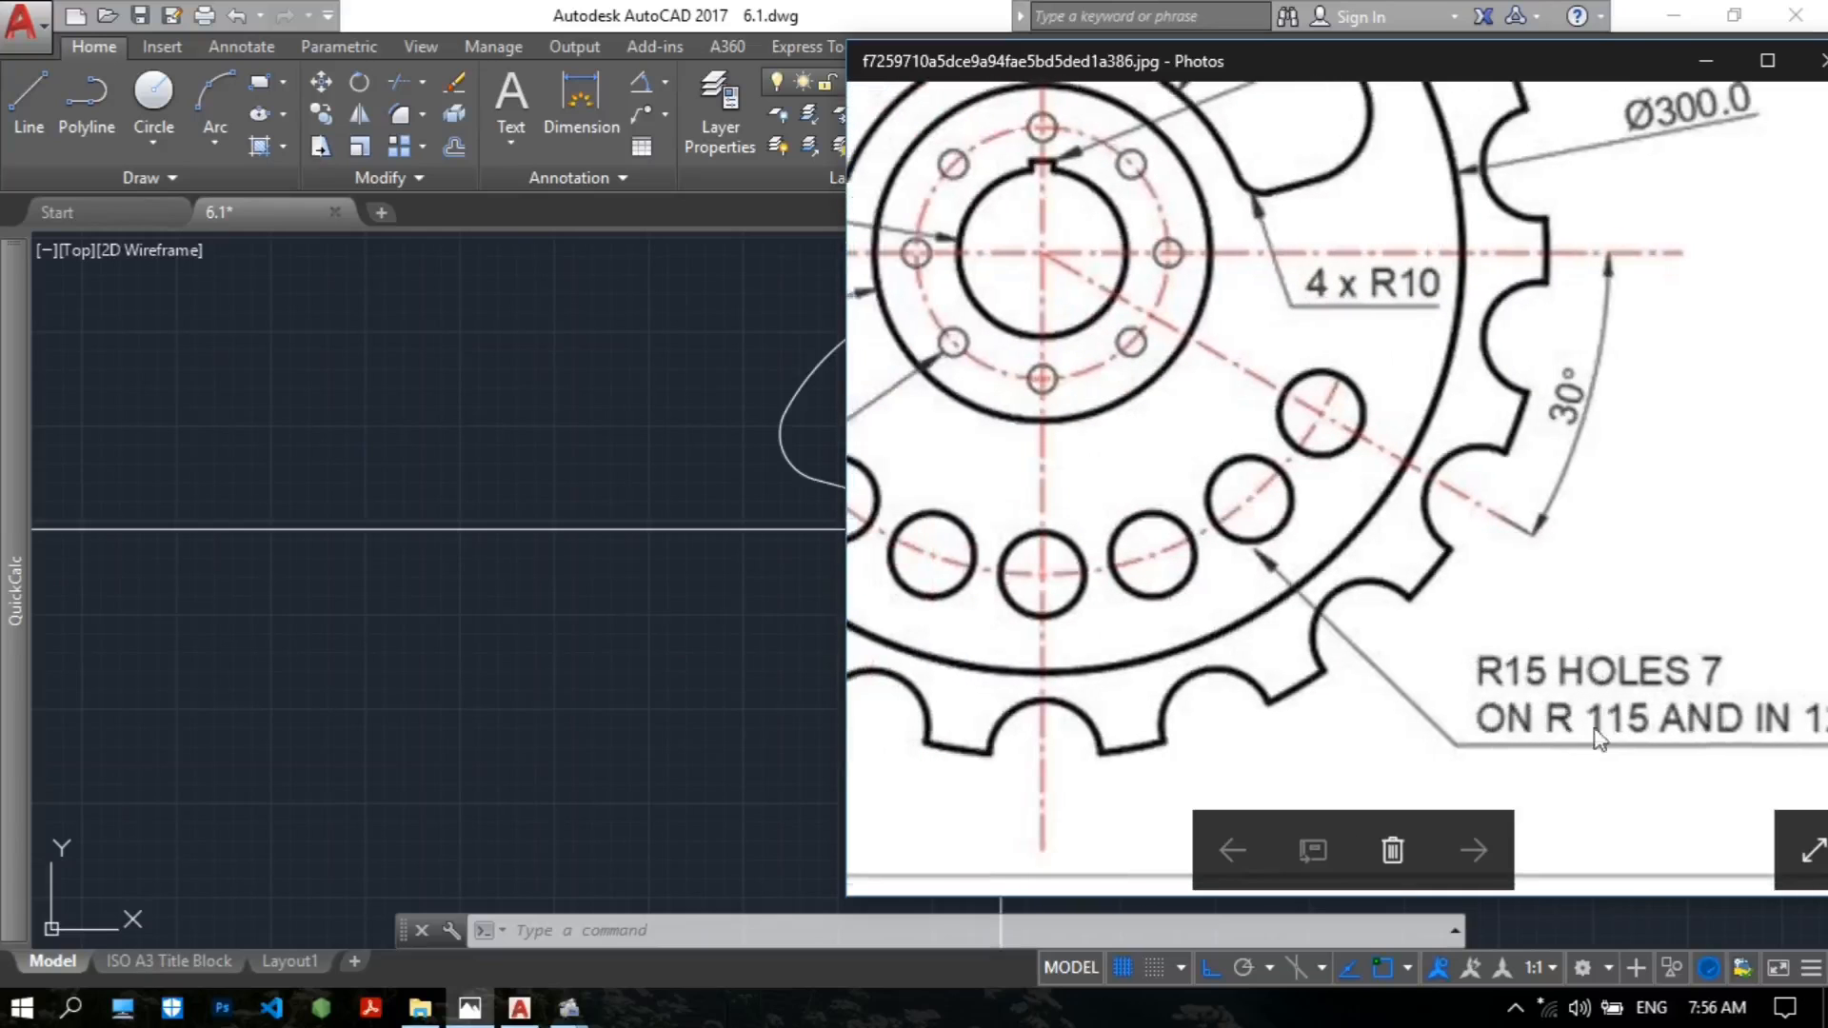
Back in AutoCAD, draw a circle of radius 115 centered on the bore as the pitch circle for the lower holes.
{"action": "left_click", "coordinate": [725, 583]}
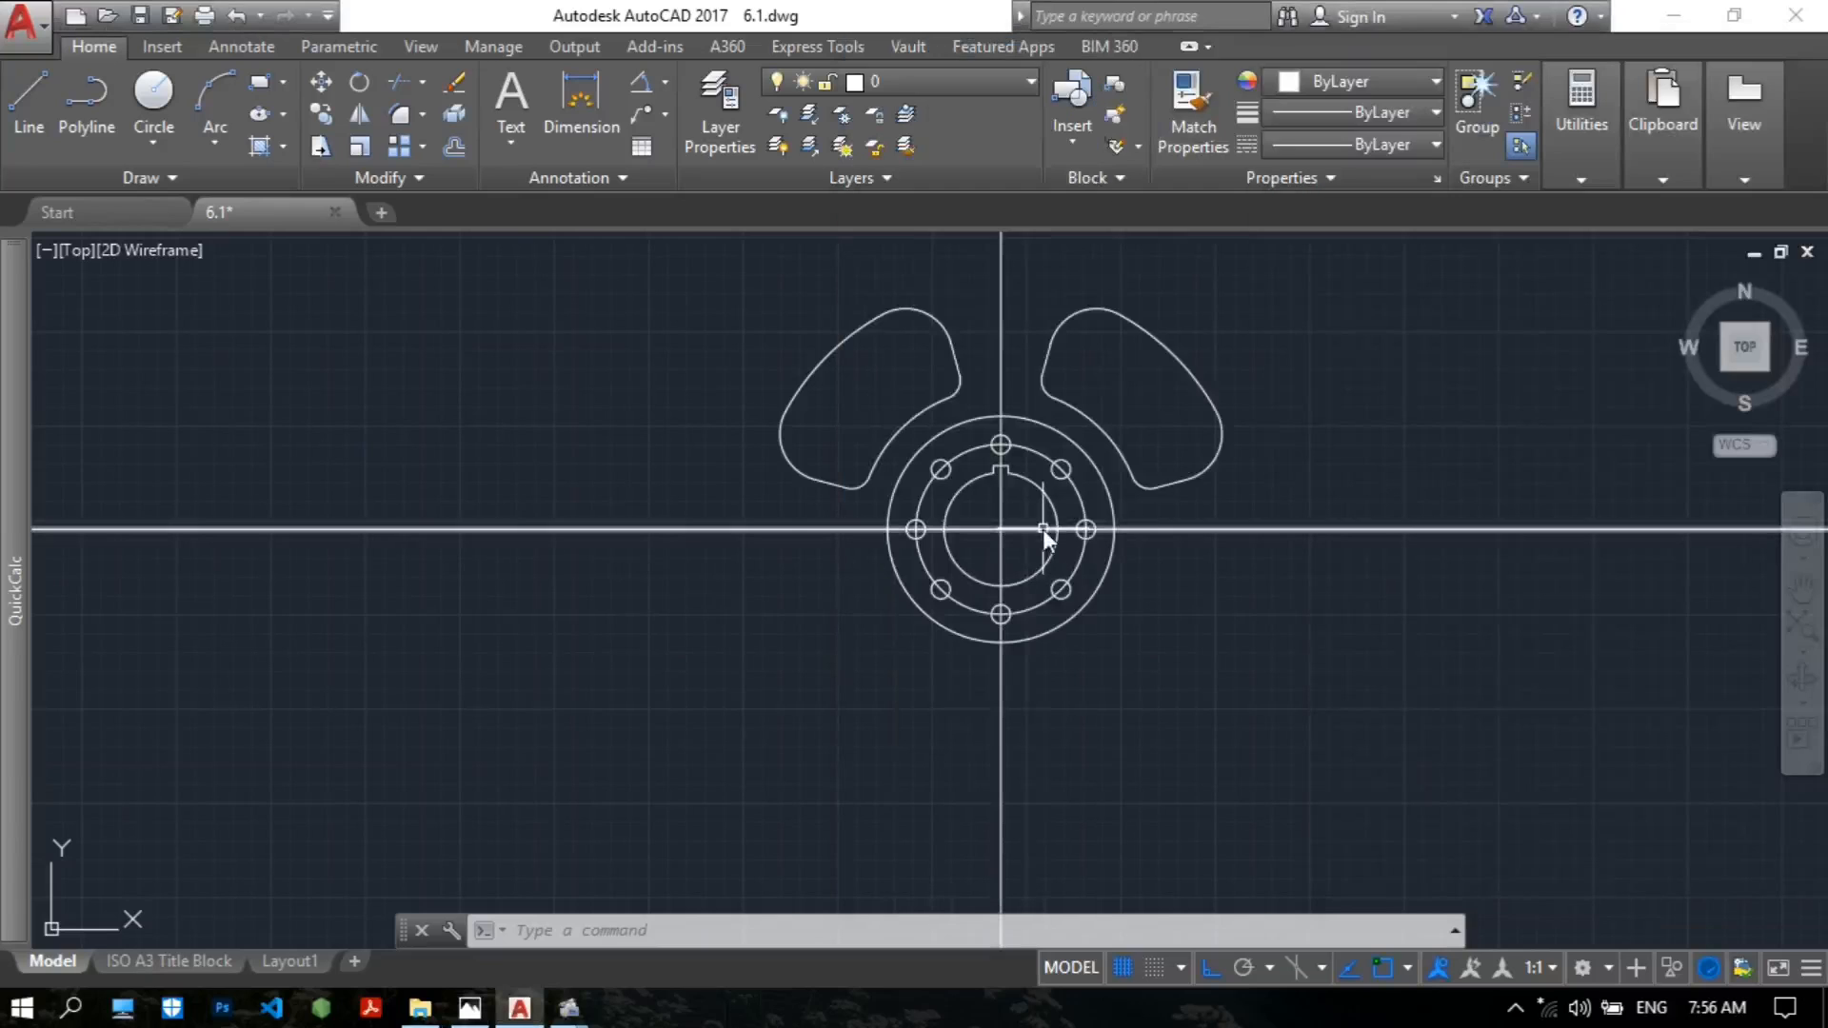
{"action": "type", "text": "c"}
{"action": "key", "text": "Return"}
{"action": "scroll", "coordinate": [1010, 538], "scroll_direction": "up", "scroll_amount": 6}
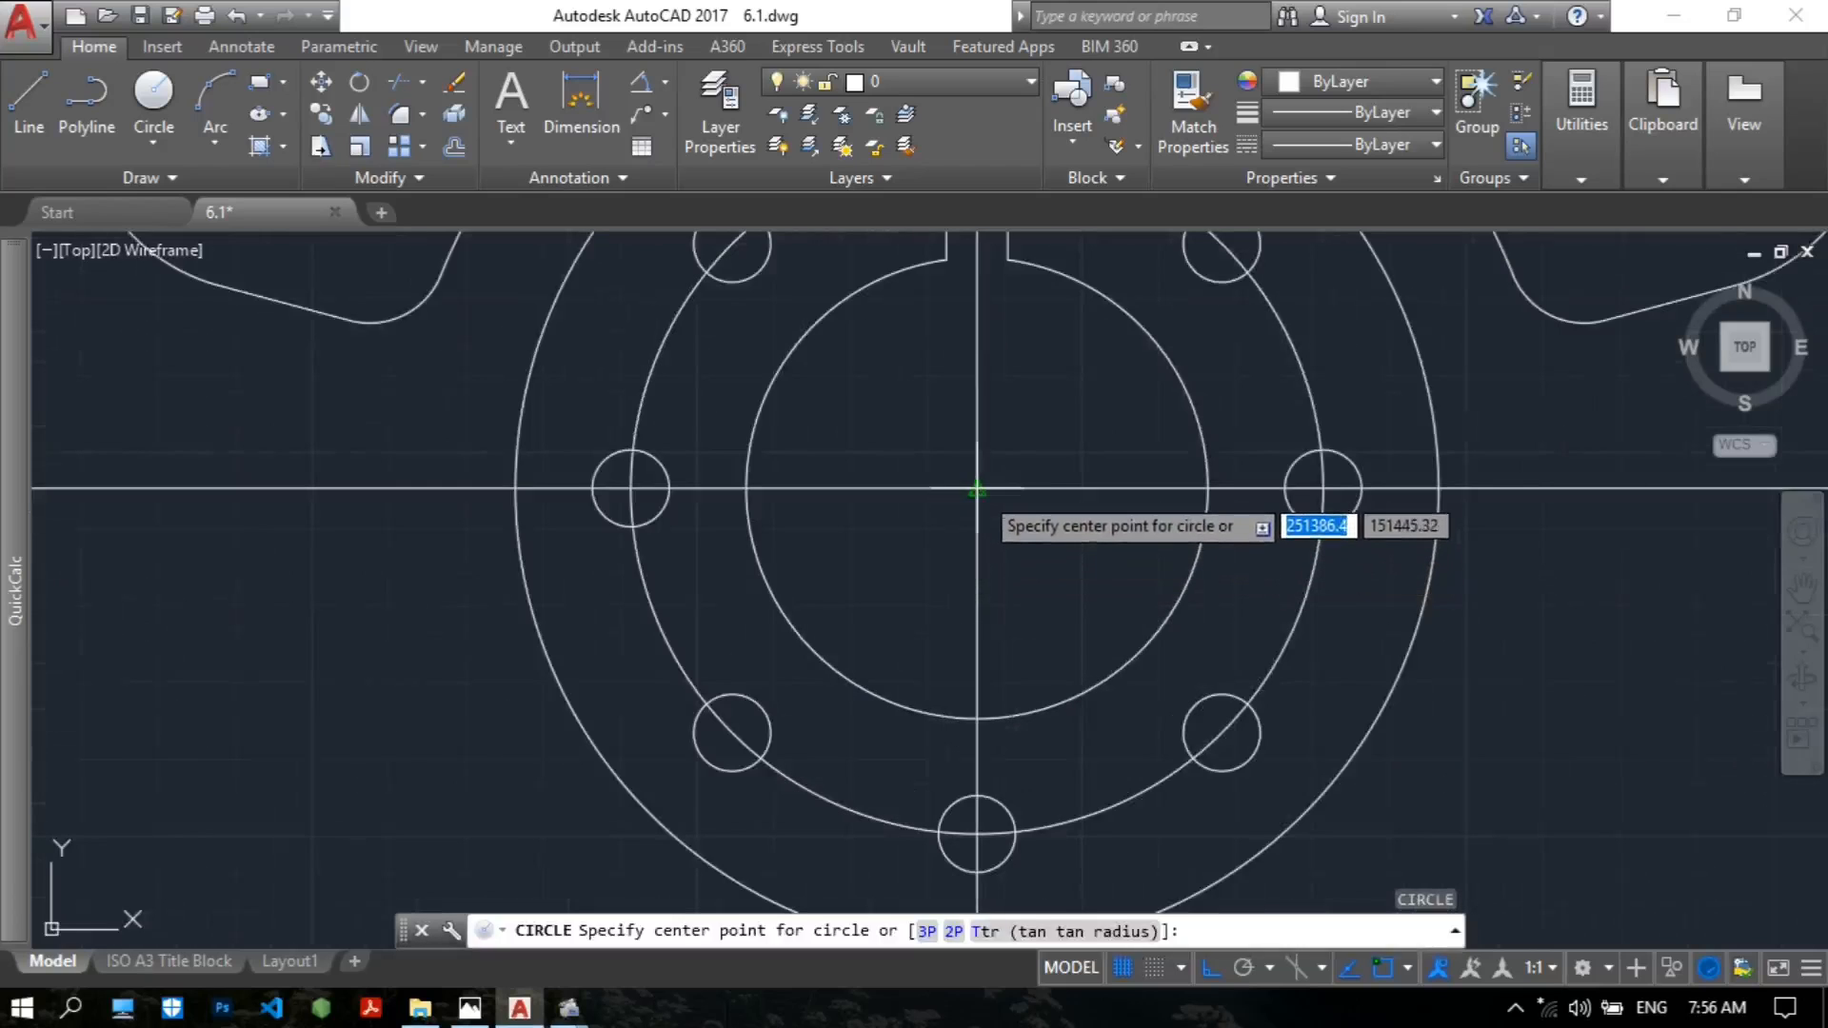
{"action": "left_click", "coordinate": [977, 488]}
{"action": "scroll", "coordinate": [1238, 504], "scroll_direction": "down", "scroll_amount": 4}
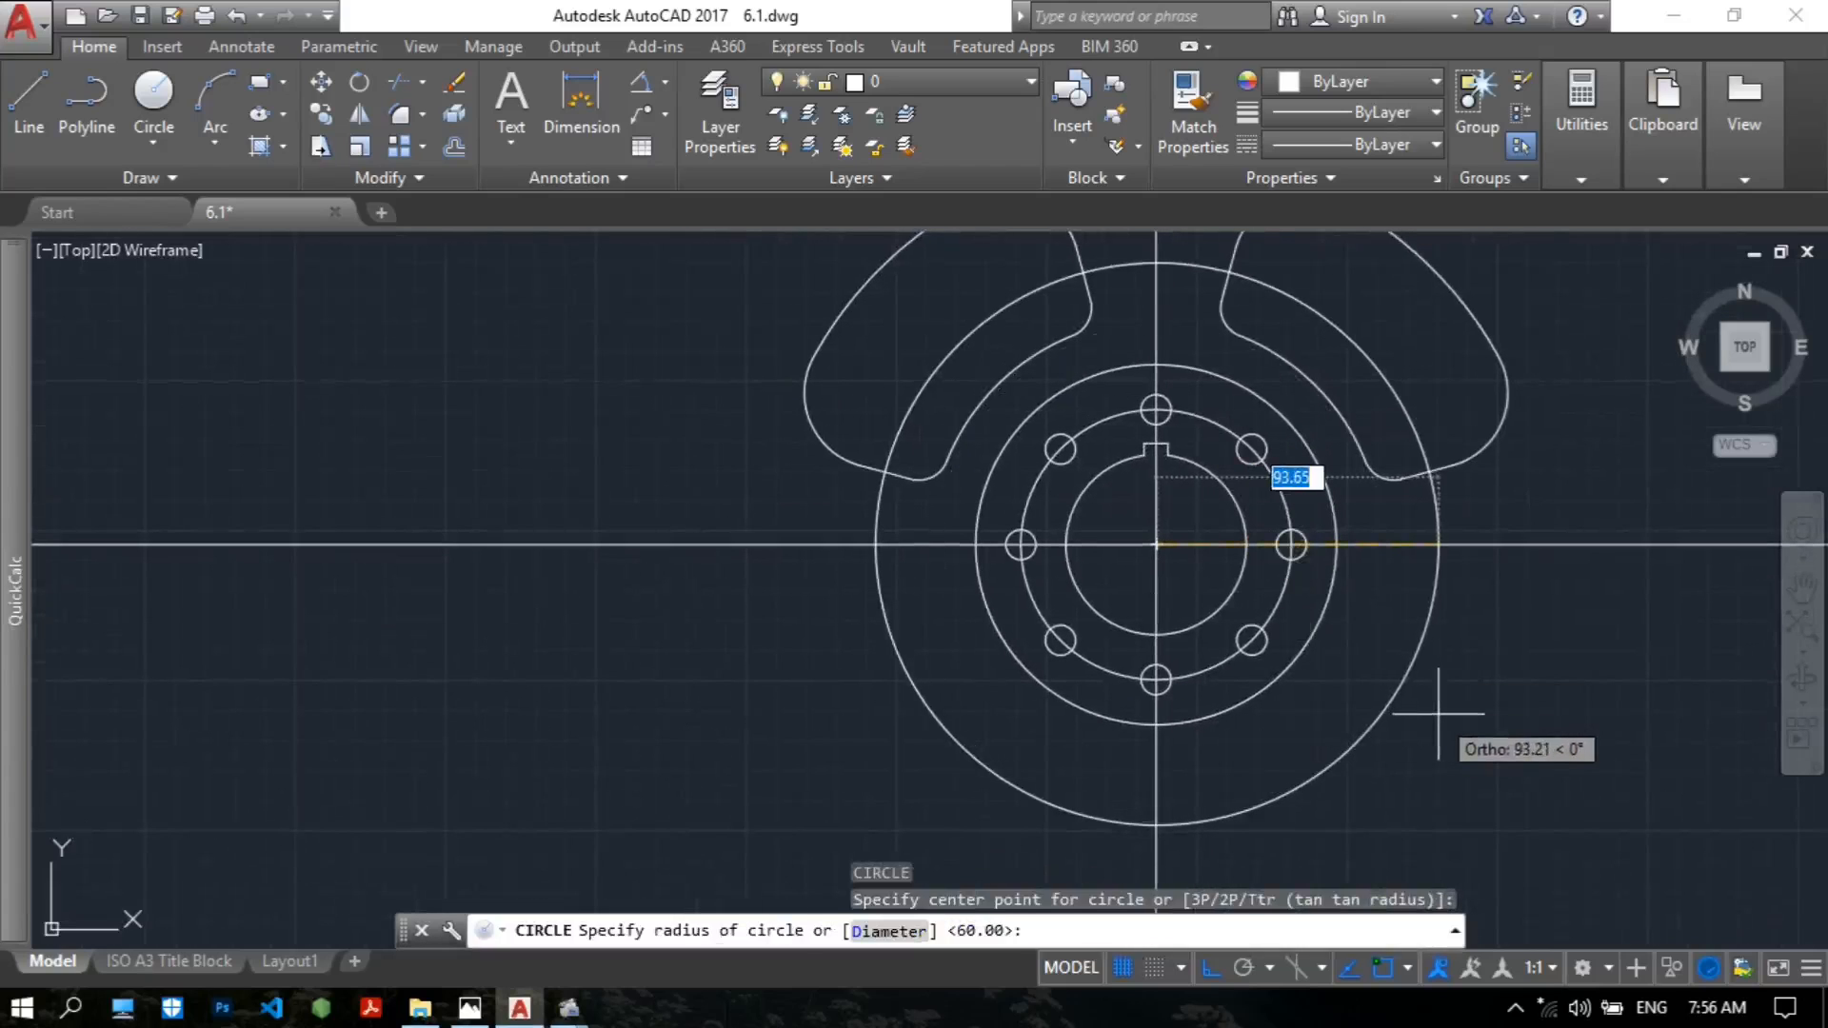
{"action": "type", "text": "115"}
{"action": "key", "text": "Return"}
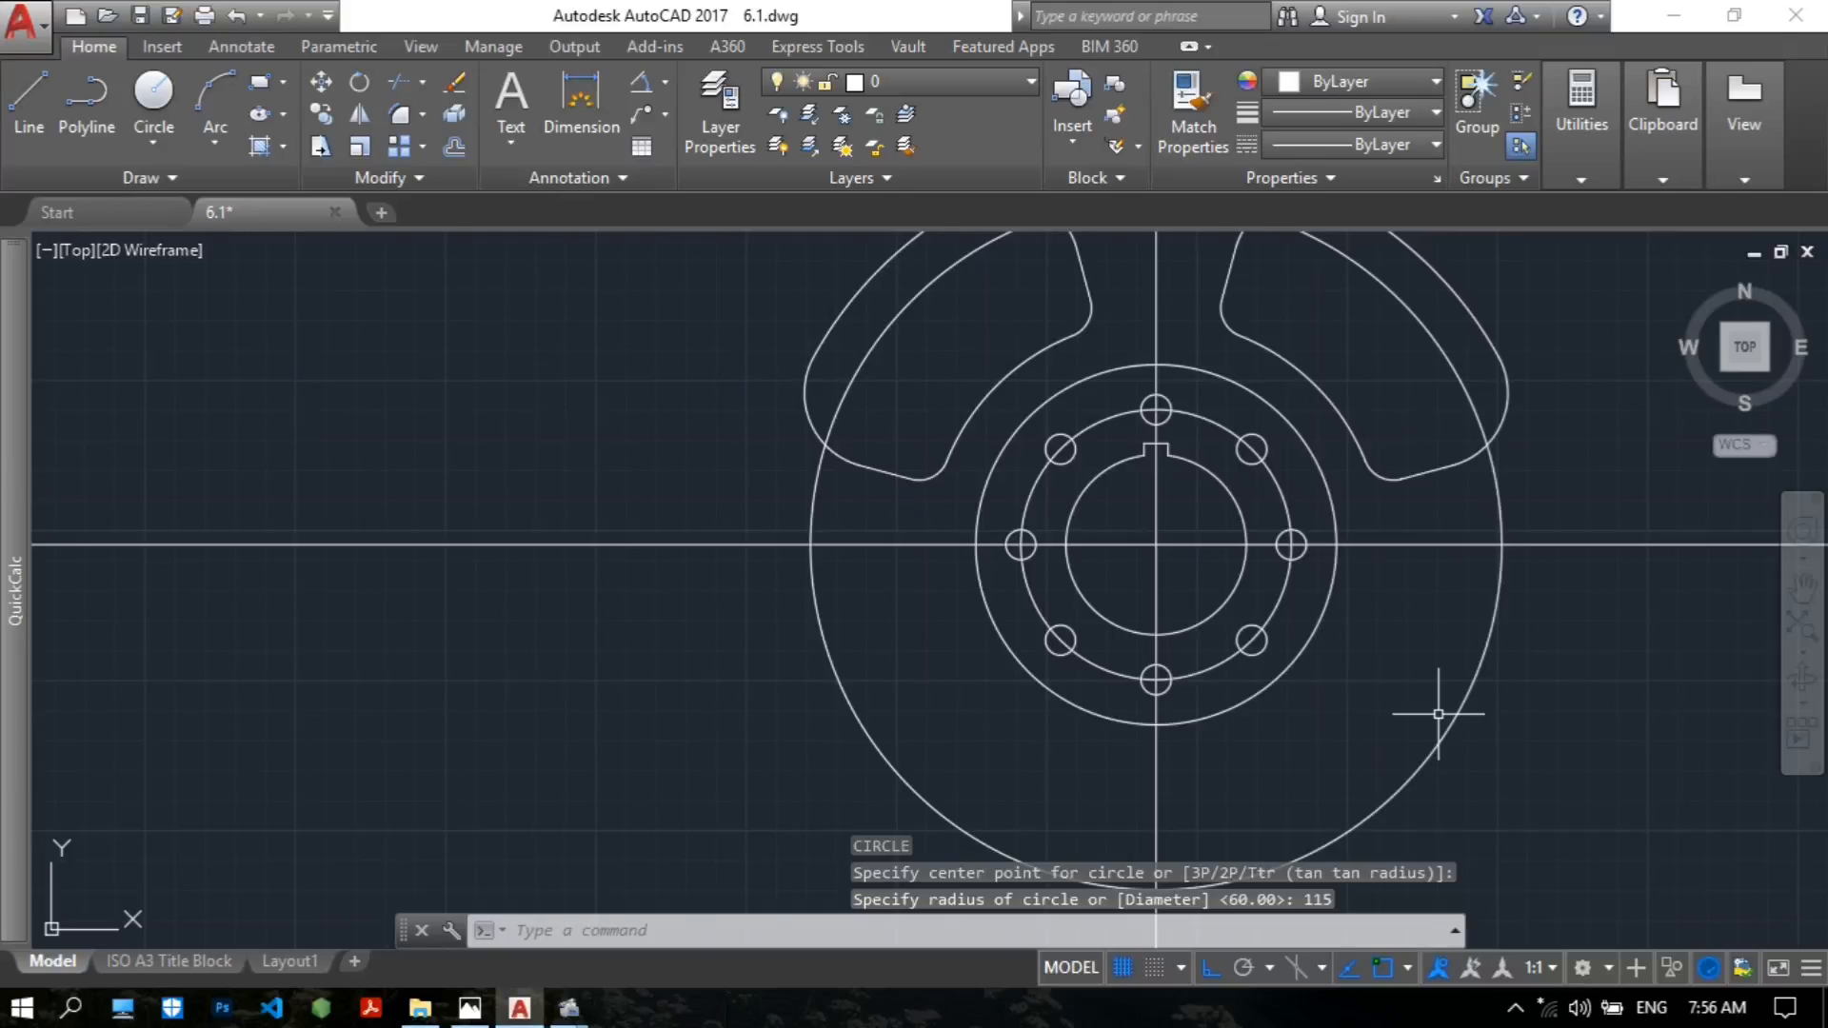
{"action": "scroll", "coordinate": [1254, 604], "scroll_direction": "down", "scroll_amount": 3}
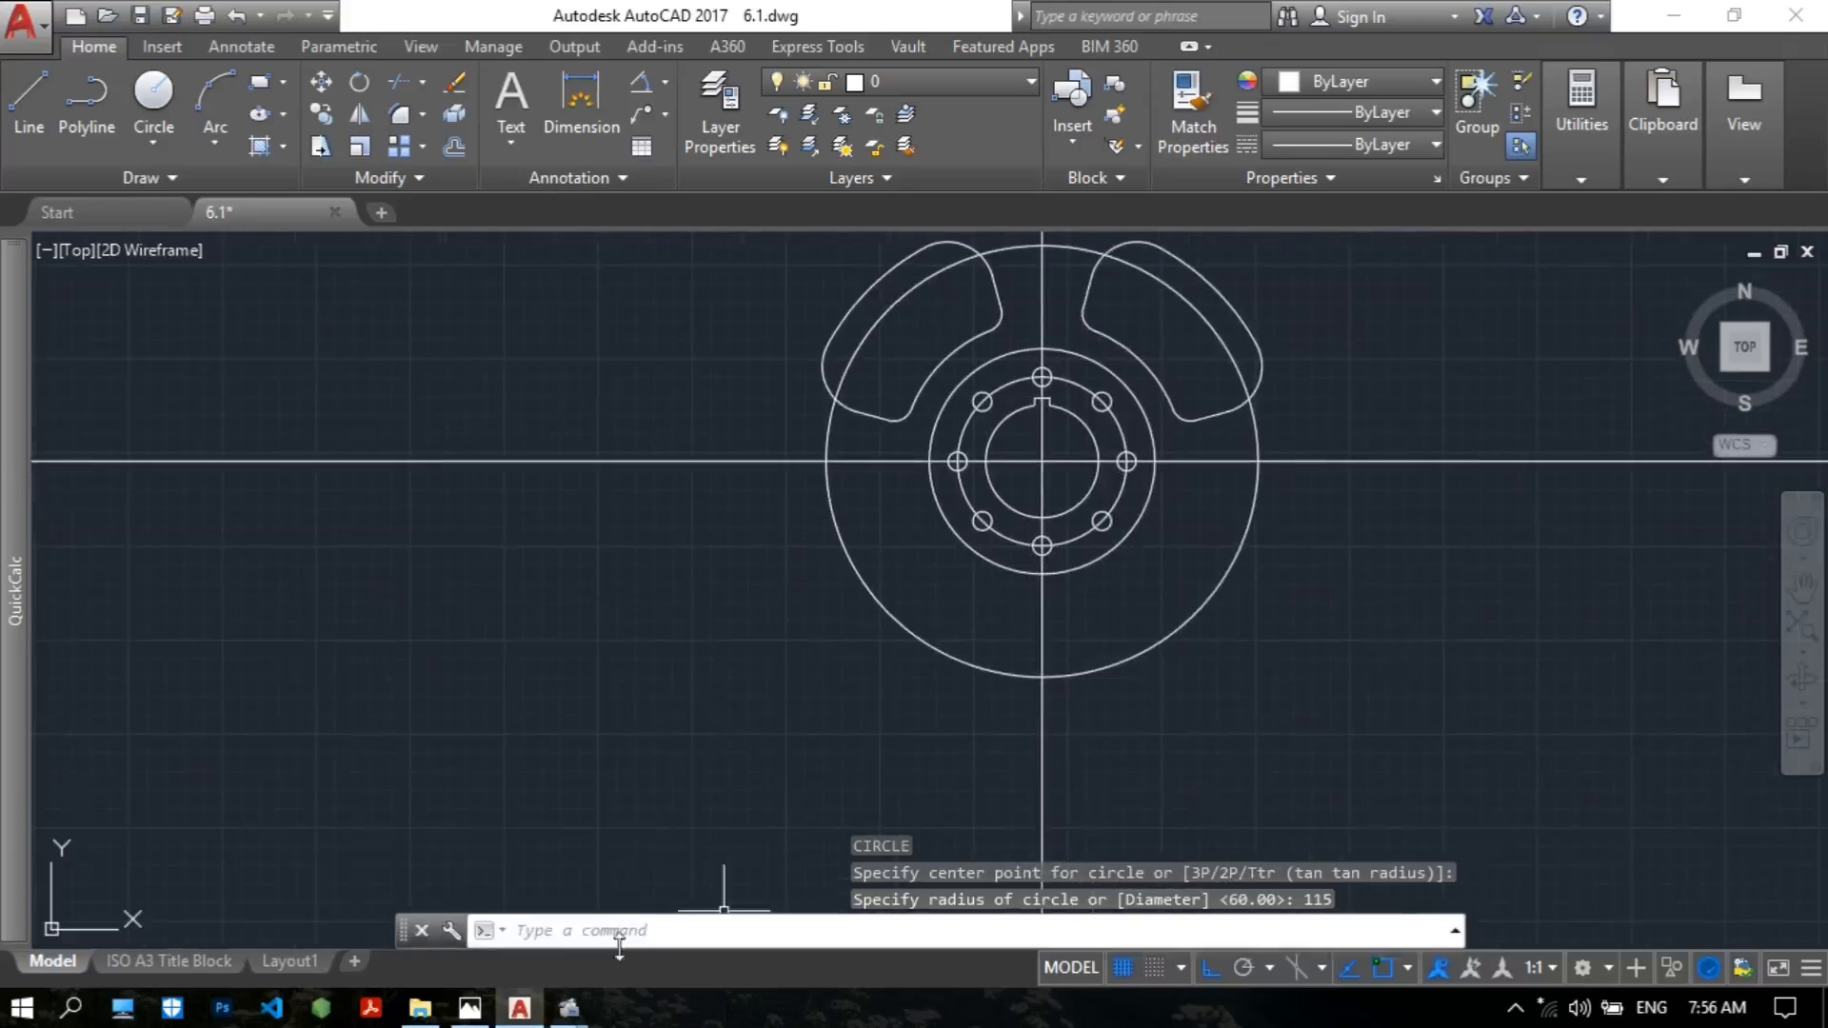
Compare the drawing with the reference image in Photos, examining the lower holes' size, spacing and angled centerline, and return to AutoCAD.
{"action": "left_click", "coordinate": [470, 1008]}
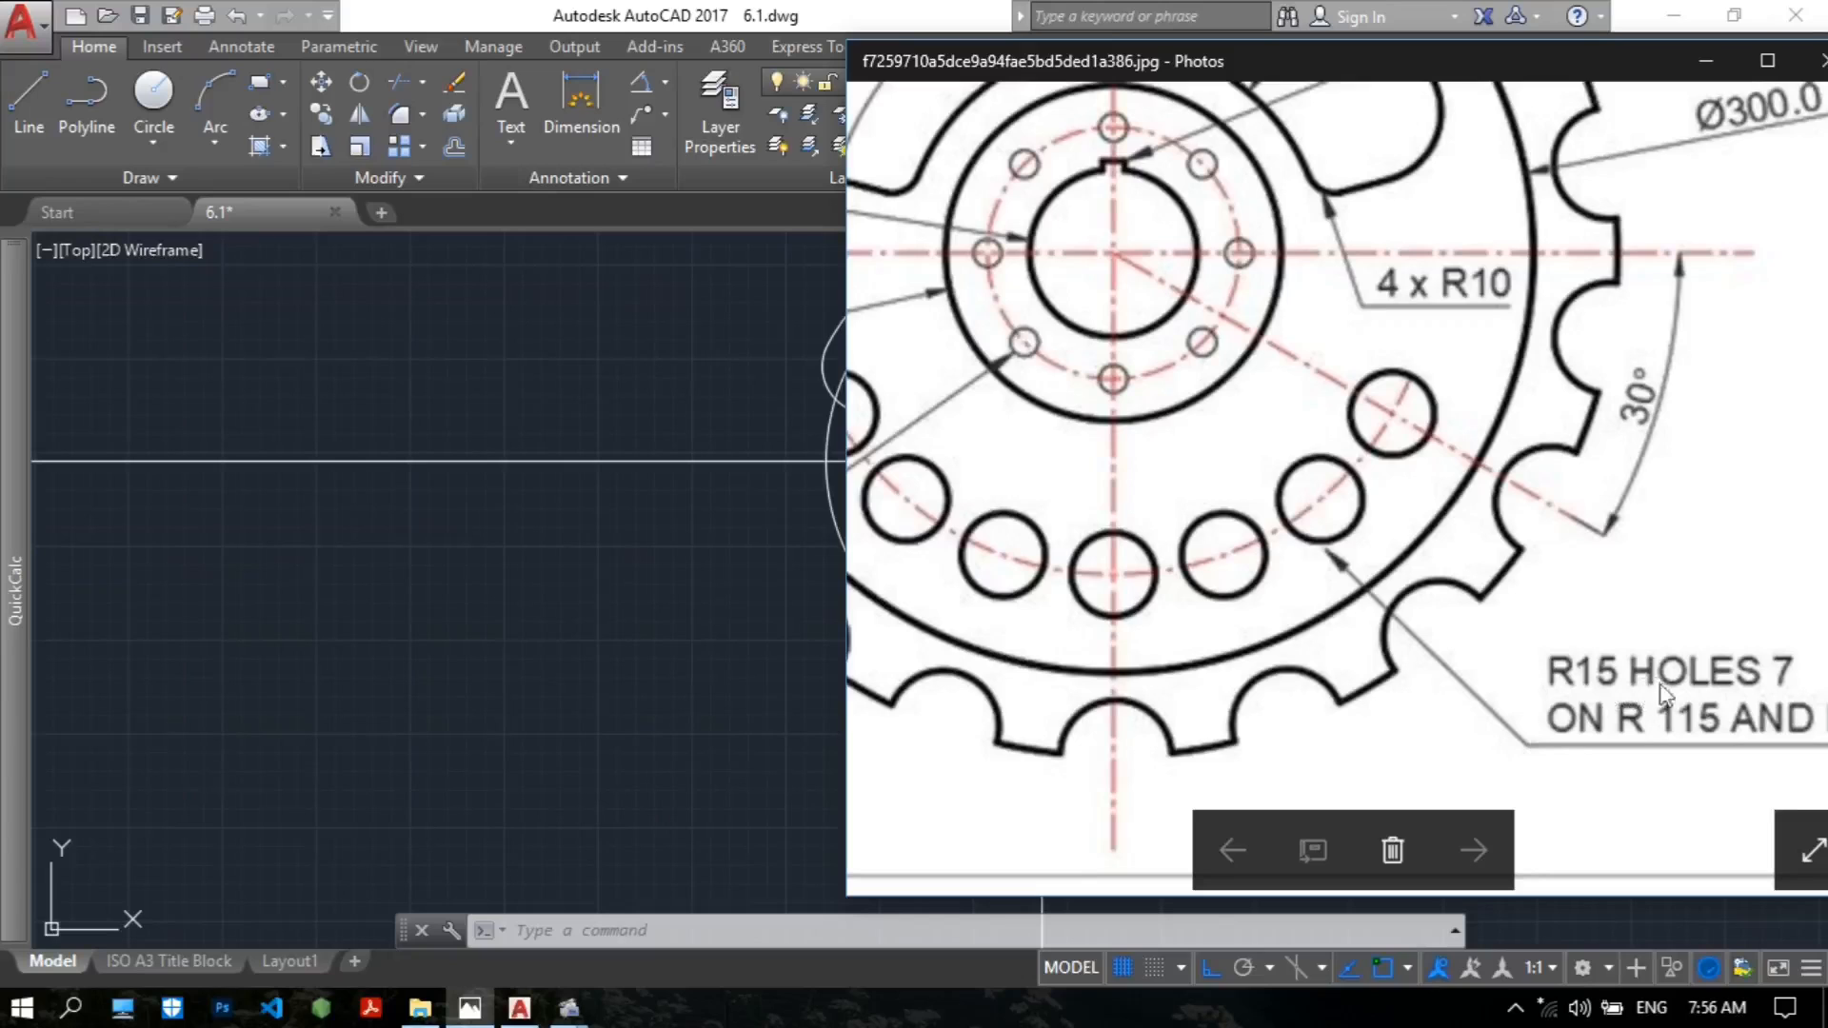
{"action": "left_click_drag", "start_coordinate": [1576, 719], "coordinate": [1624, 722]}
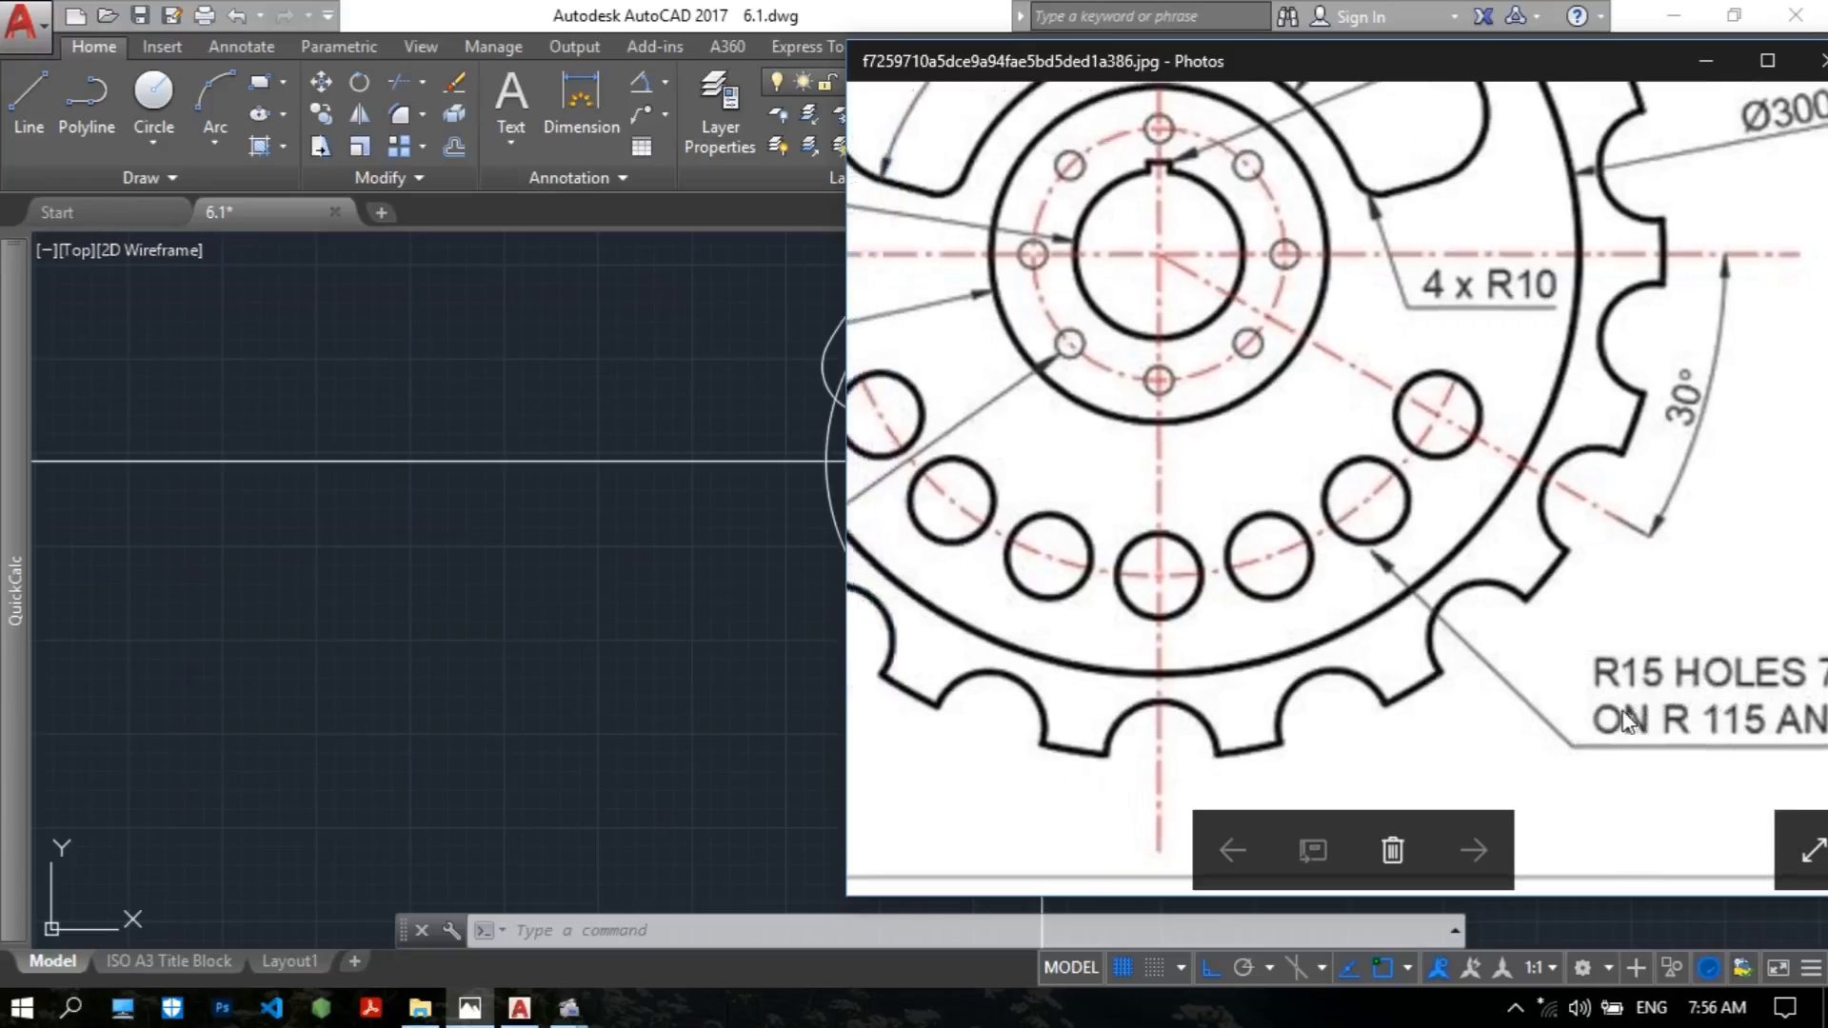
{"action": "left_click", "coordinate": [733, 684]}
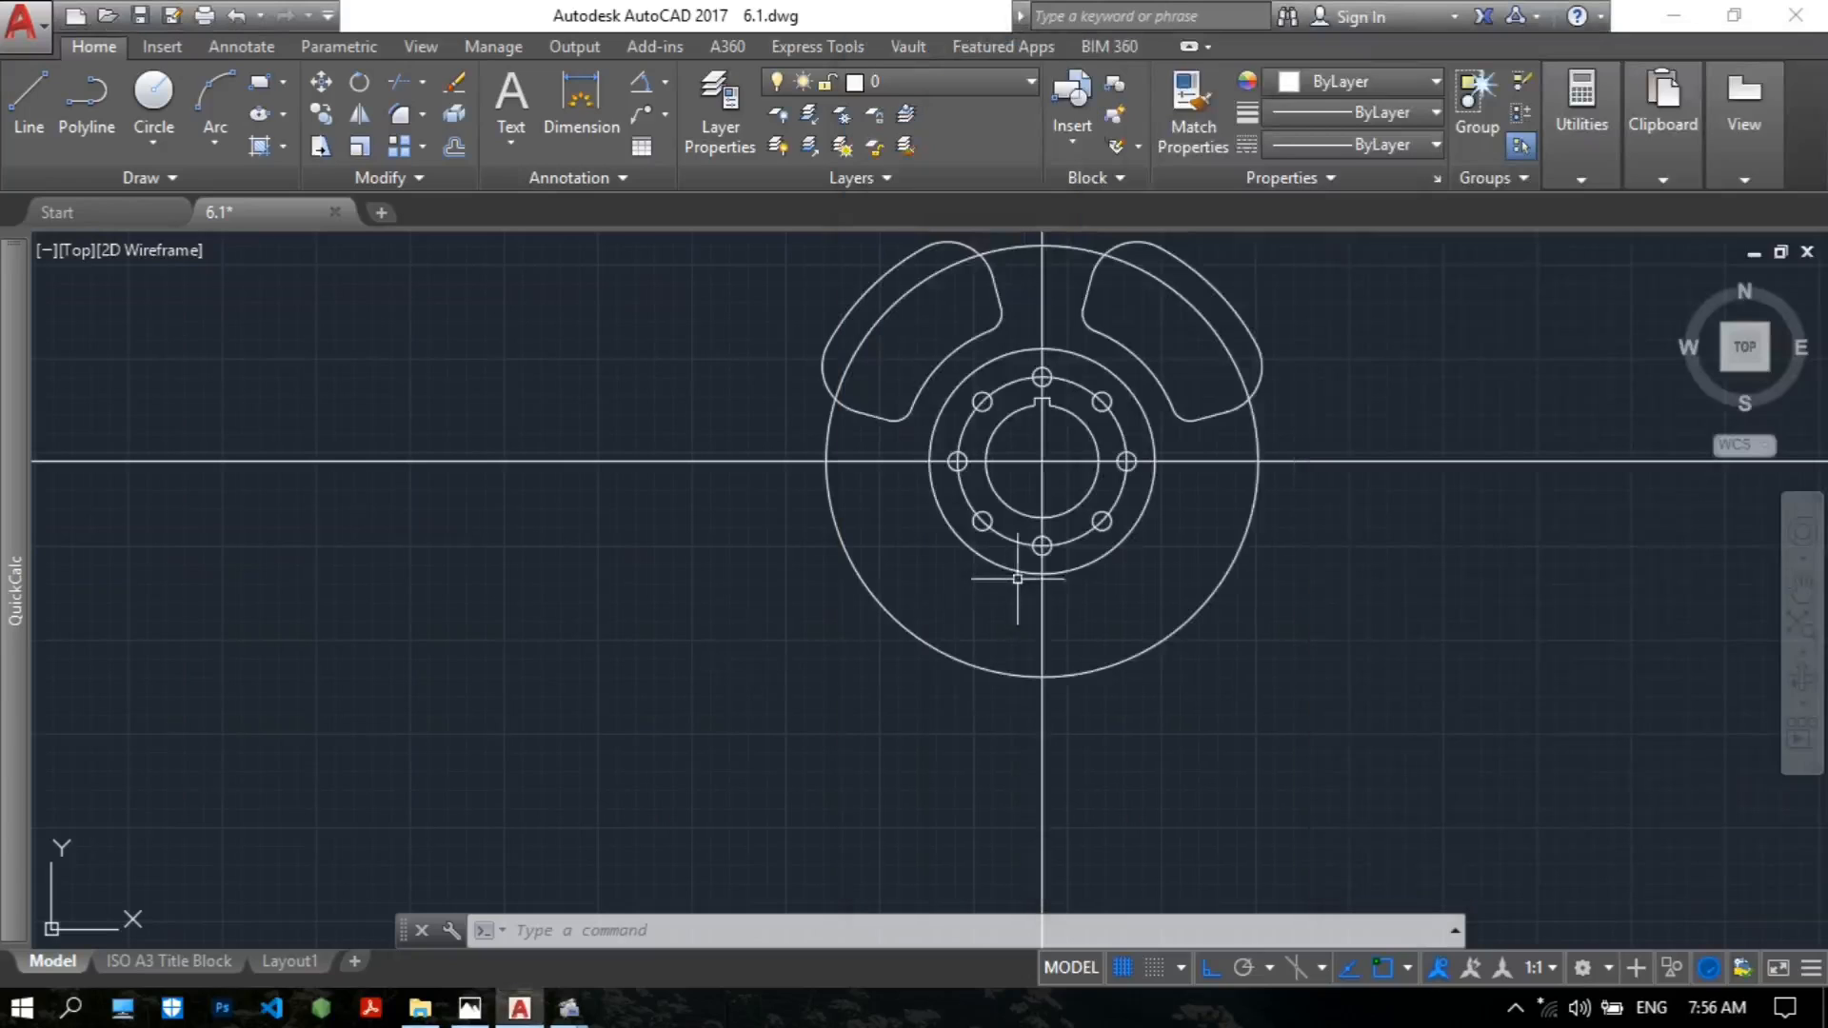
{"action": "left_click", "coordinate": [464, 1021]}
{"action": "left_click_drag", "start_coordinate": [1334, 440], "coordinate": [1550, 454]}
{"action": "left_click_drag", "start_coordinate": [1308, 408], "coordinate": [1328, 412]}
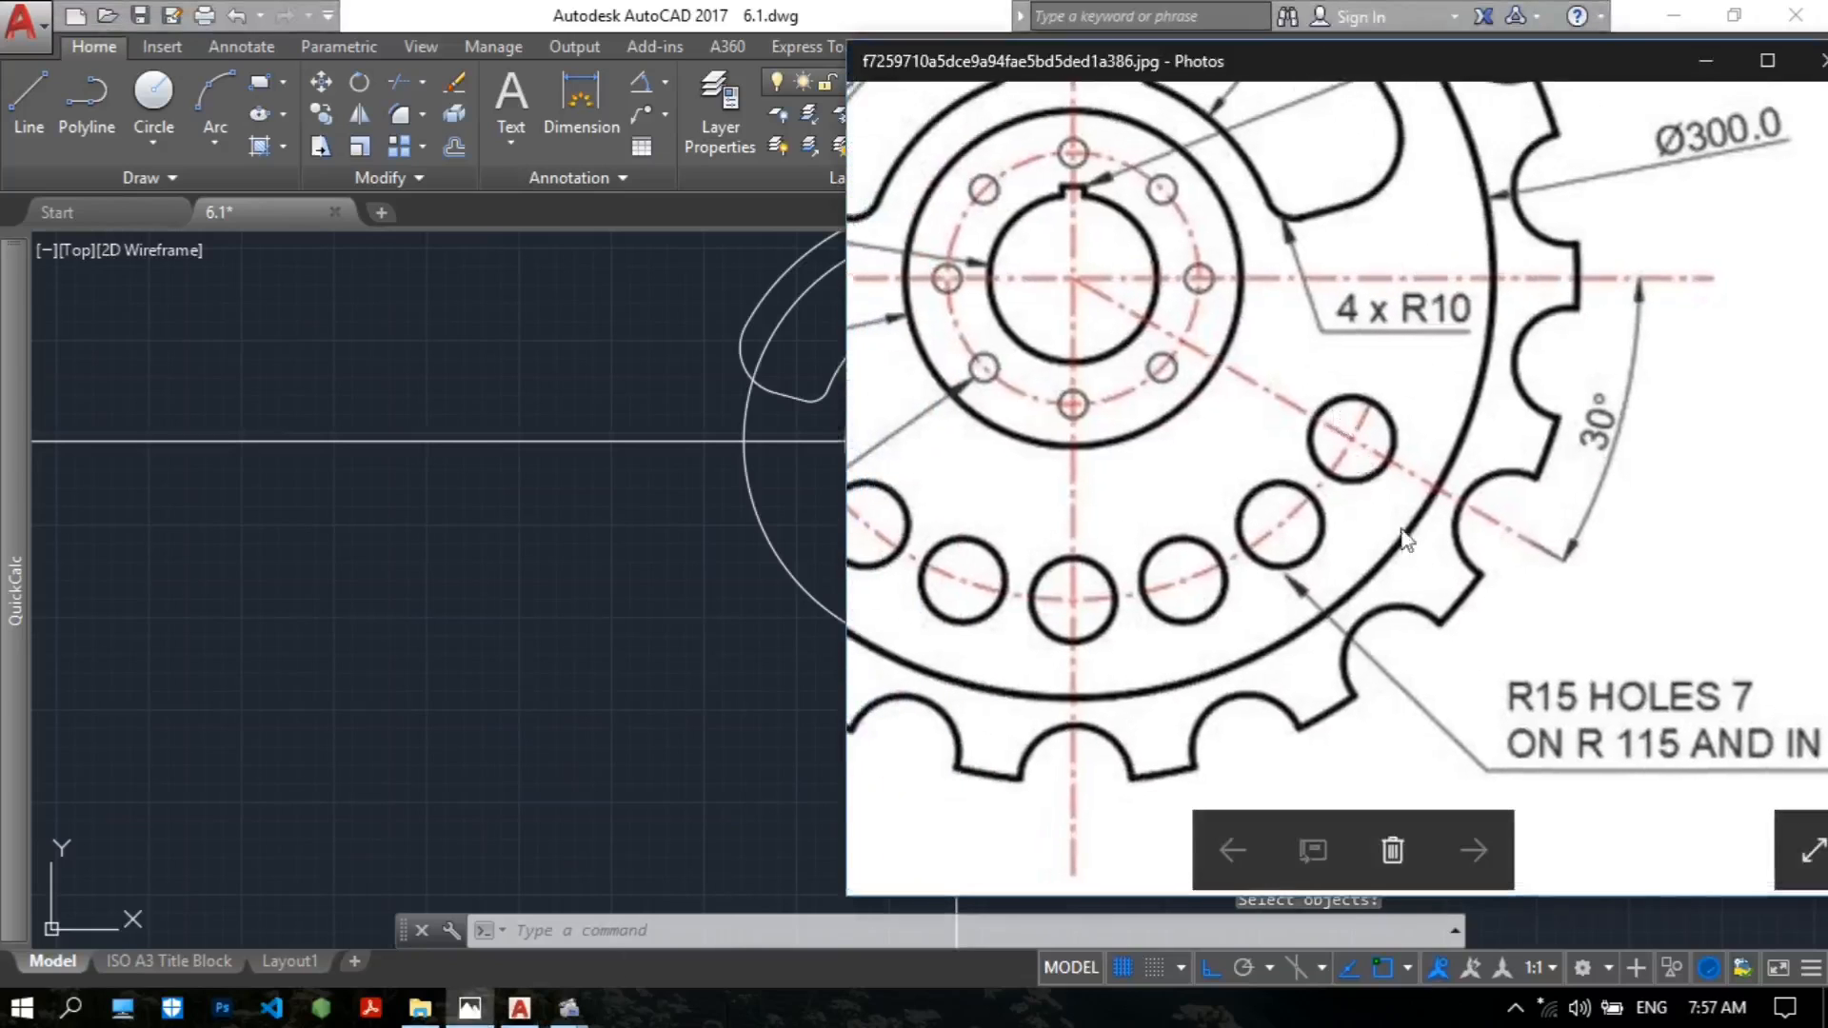
{"action": "left_click_drag", "start_coordinate": [1407, 539], "coordinate": [1365, 511]}
{"action": "left_click_drag", "start_coordinate": [1316, 438], "coordinate": [1337, 449]}
{"action": "left_click_drag", "start_coordinate": [1528, 435], "coordinate": [1493, 479]}
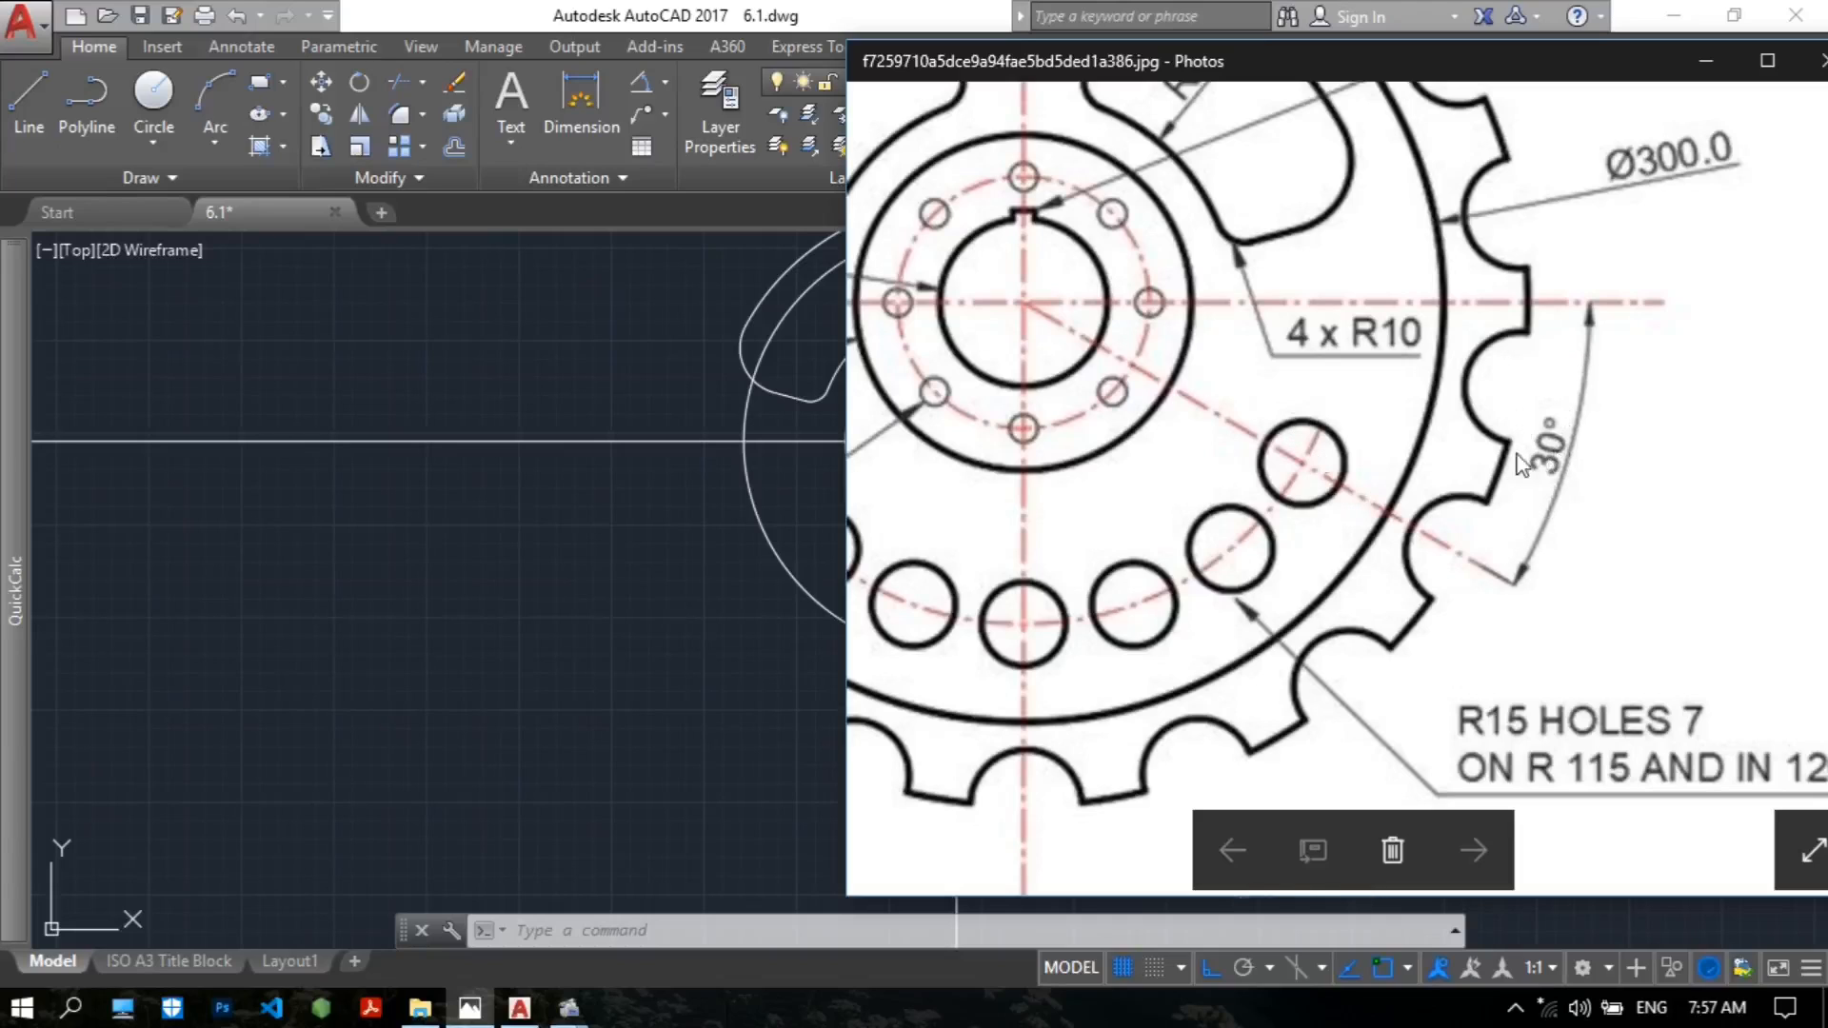
{"action": "left_click", "coordinate": [769, 495]}
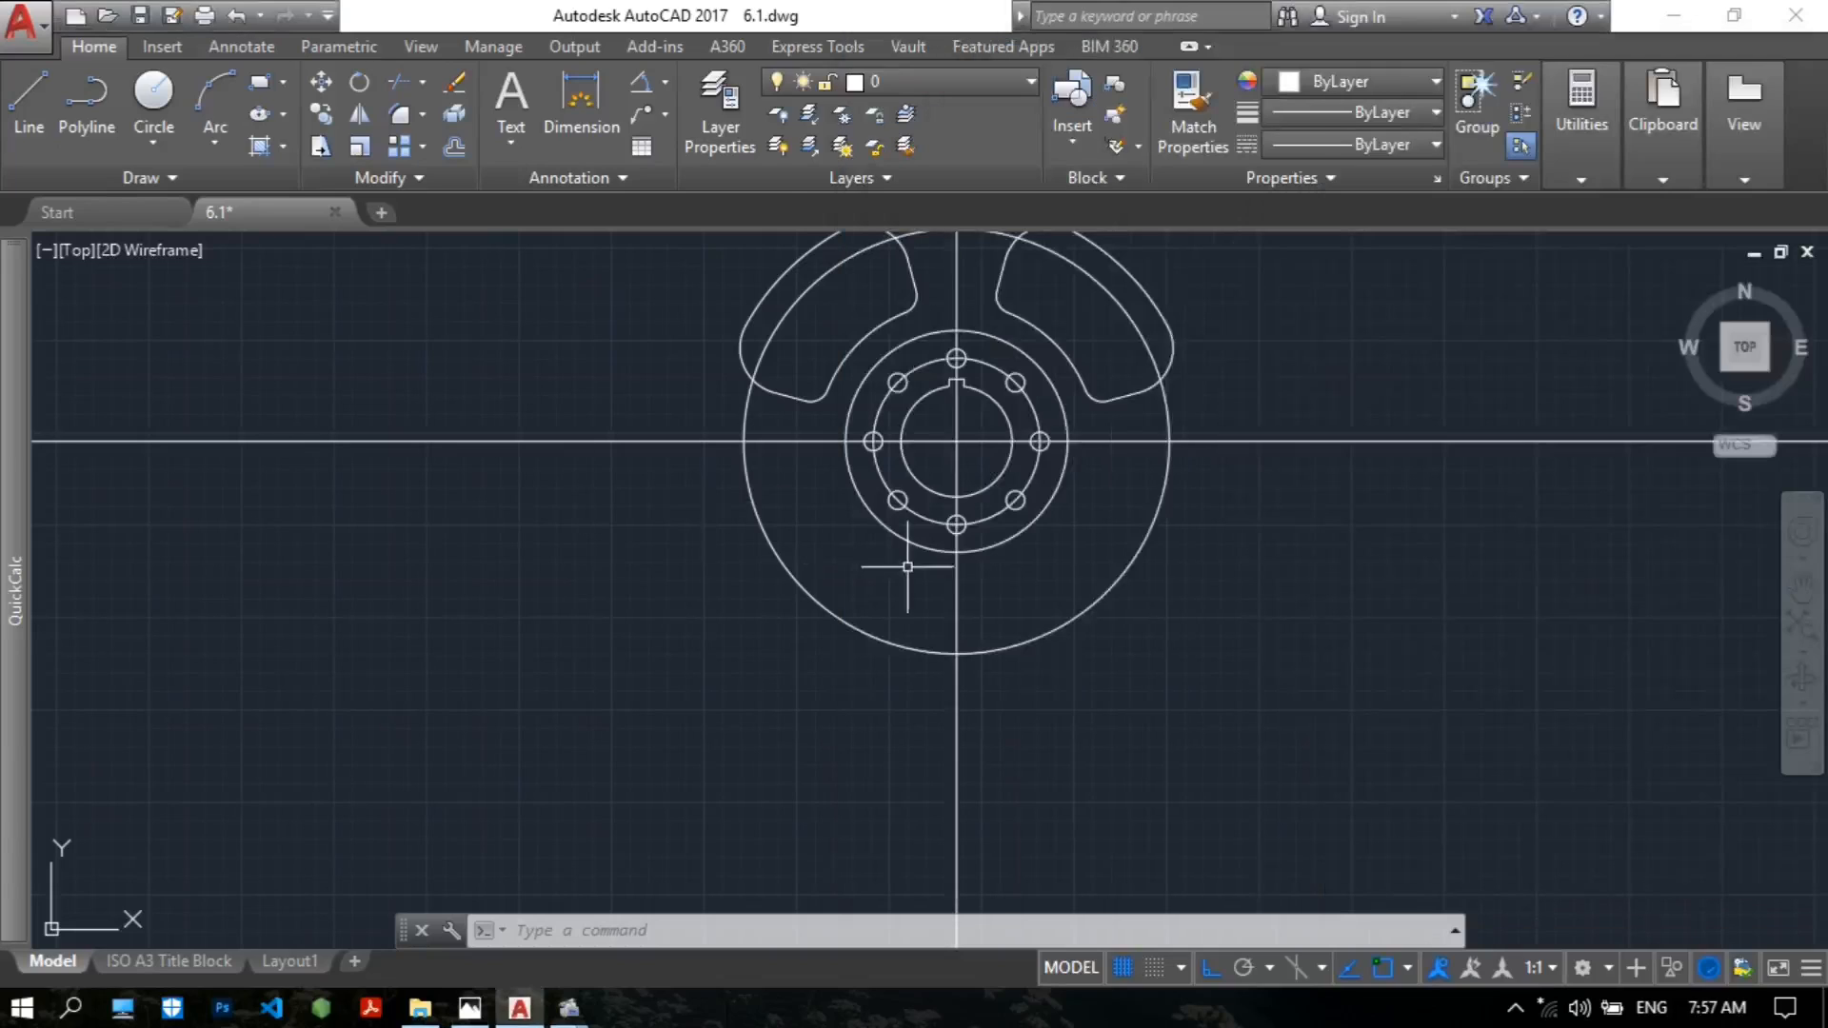
{"action": "type", "text": "Z"}
{"action": "key", "text": "Escape"}
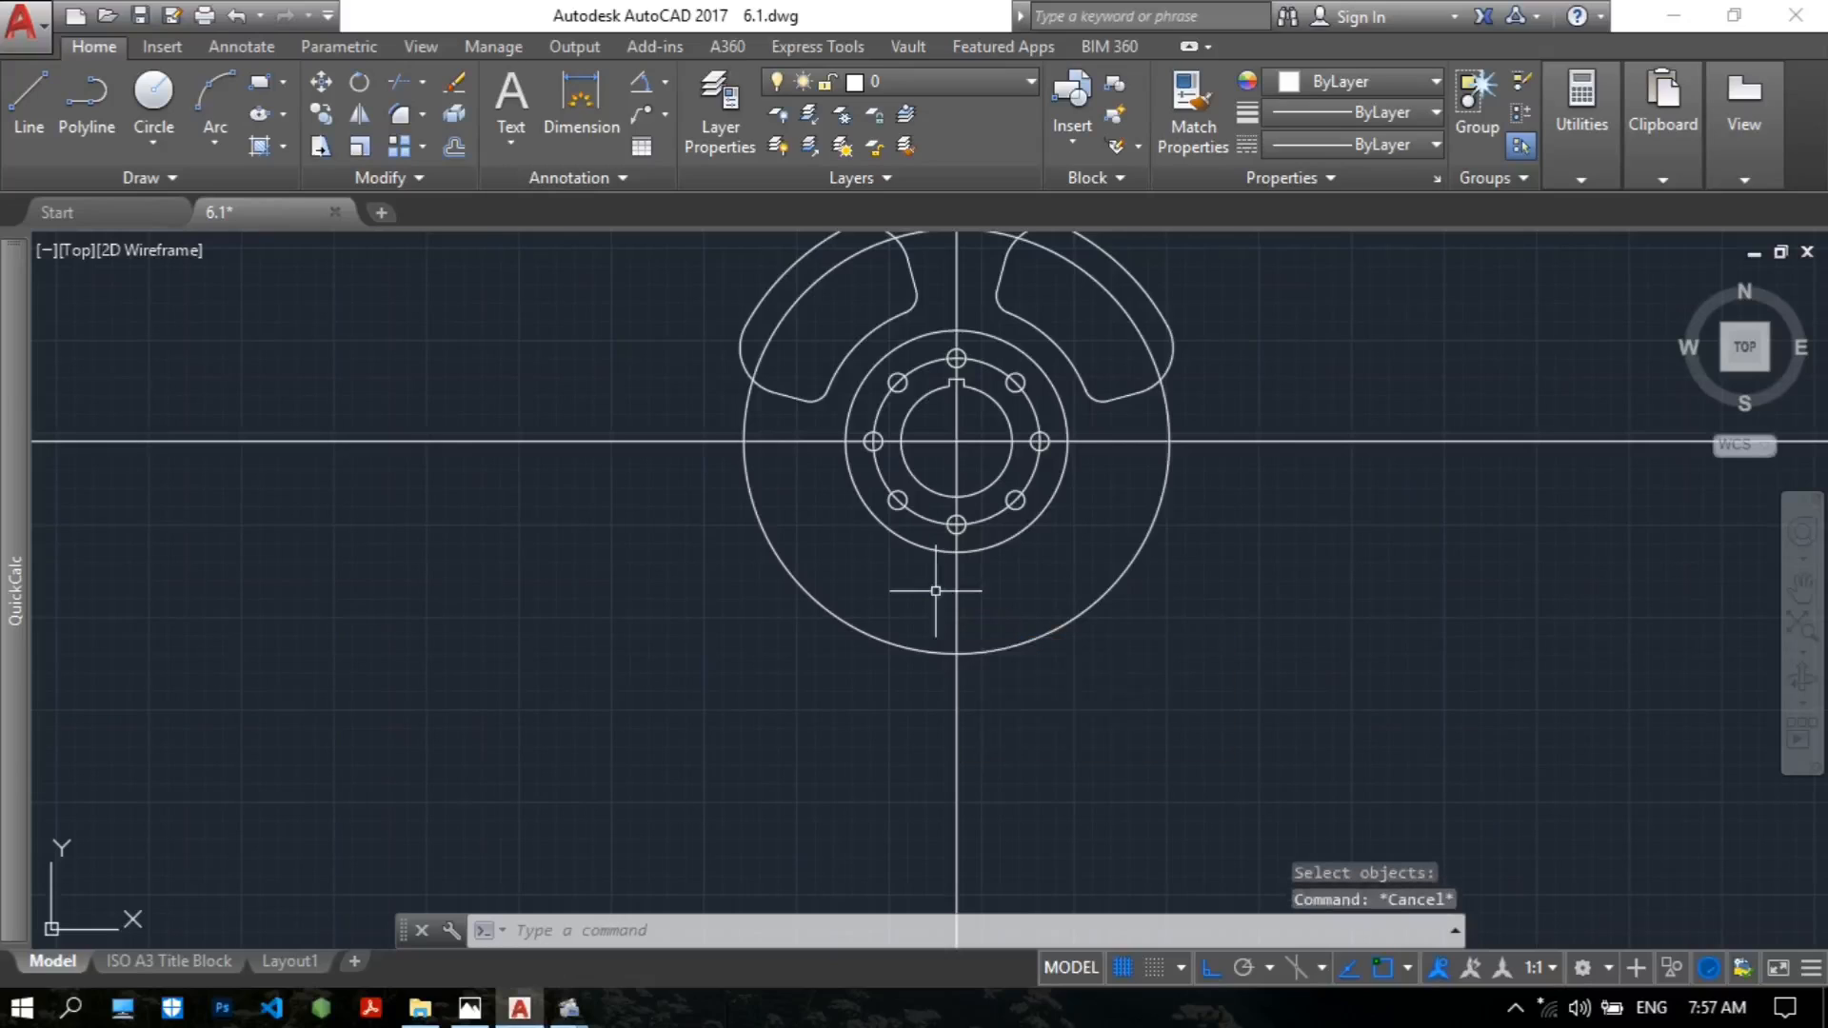
Draw a construction line at an angle of -30° through the bore center.
{"action": "type", "text": "XL"}
{"action": "key", "text": "Return"}
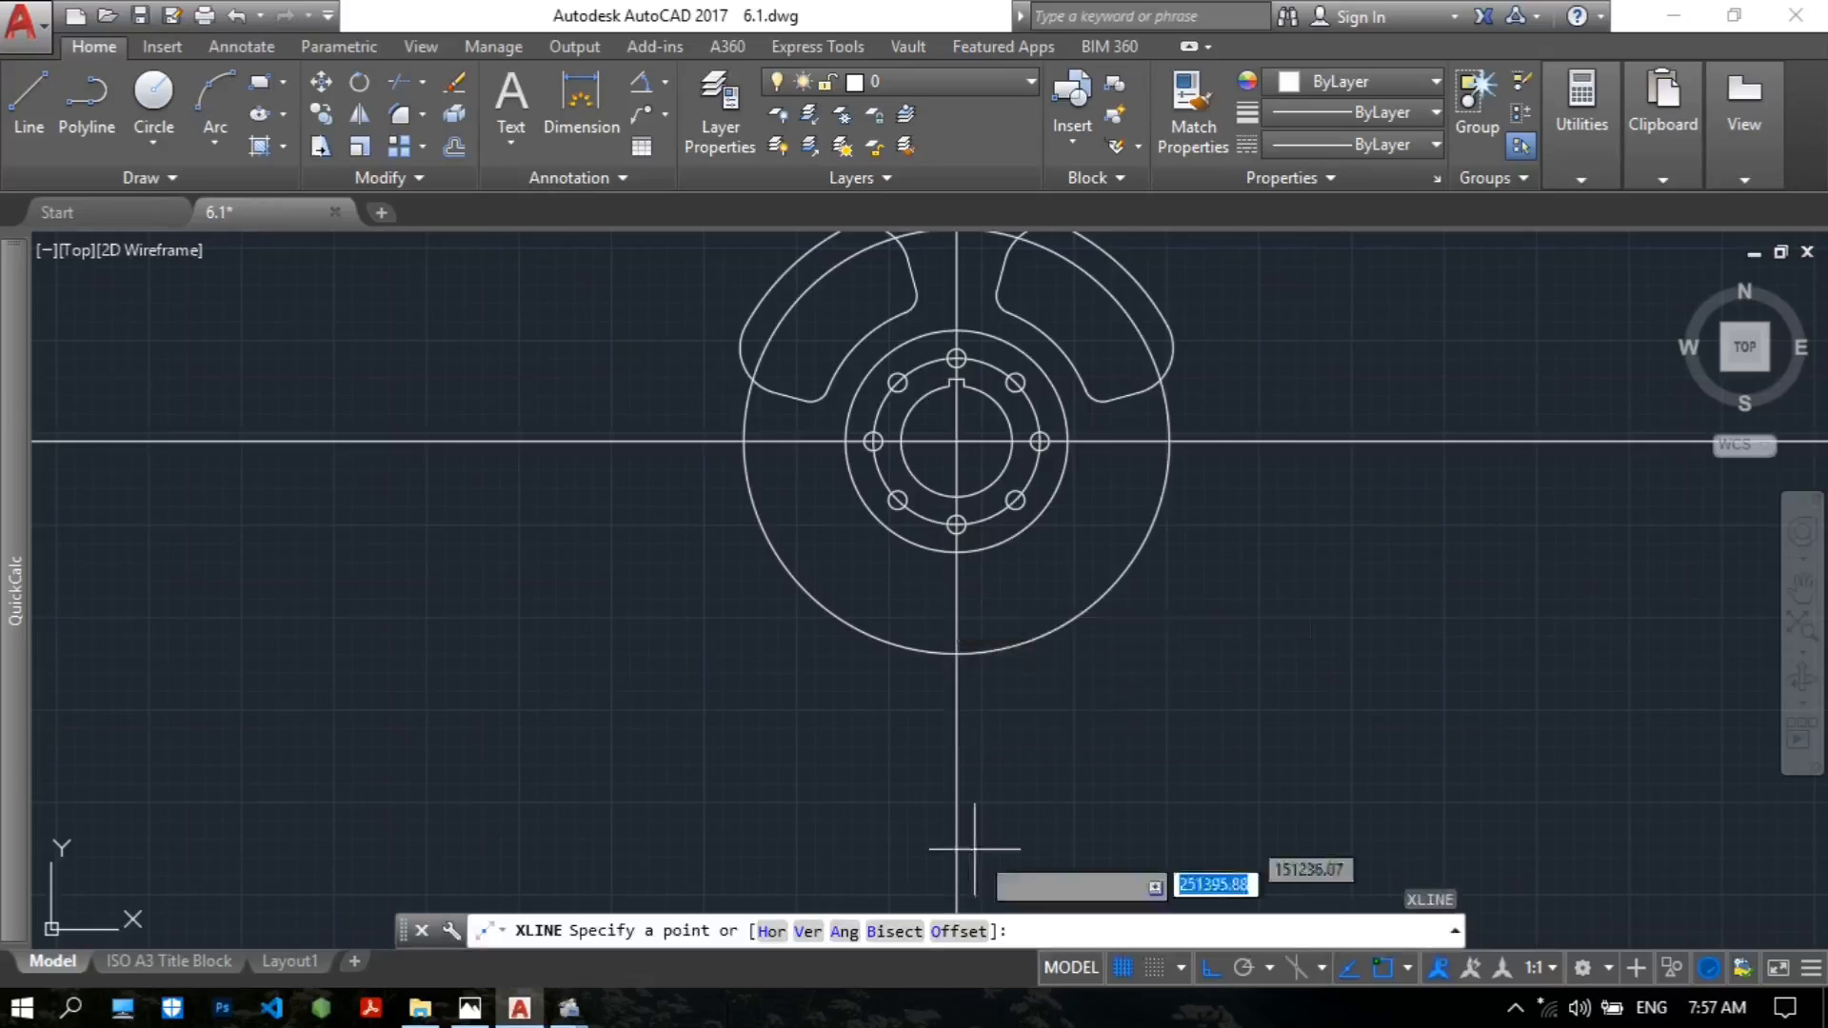
{"action": "type", "text": "A"}
{"action": "key", "text": "Return"}
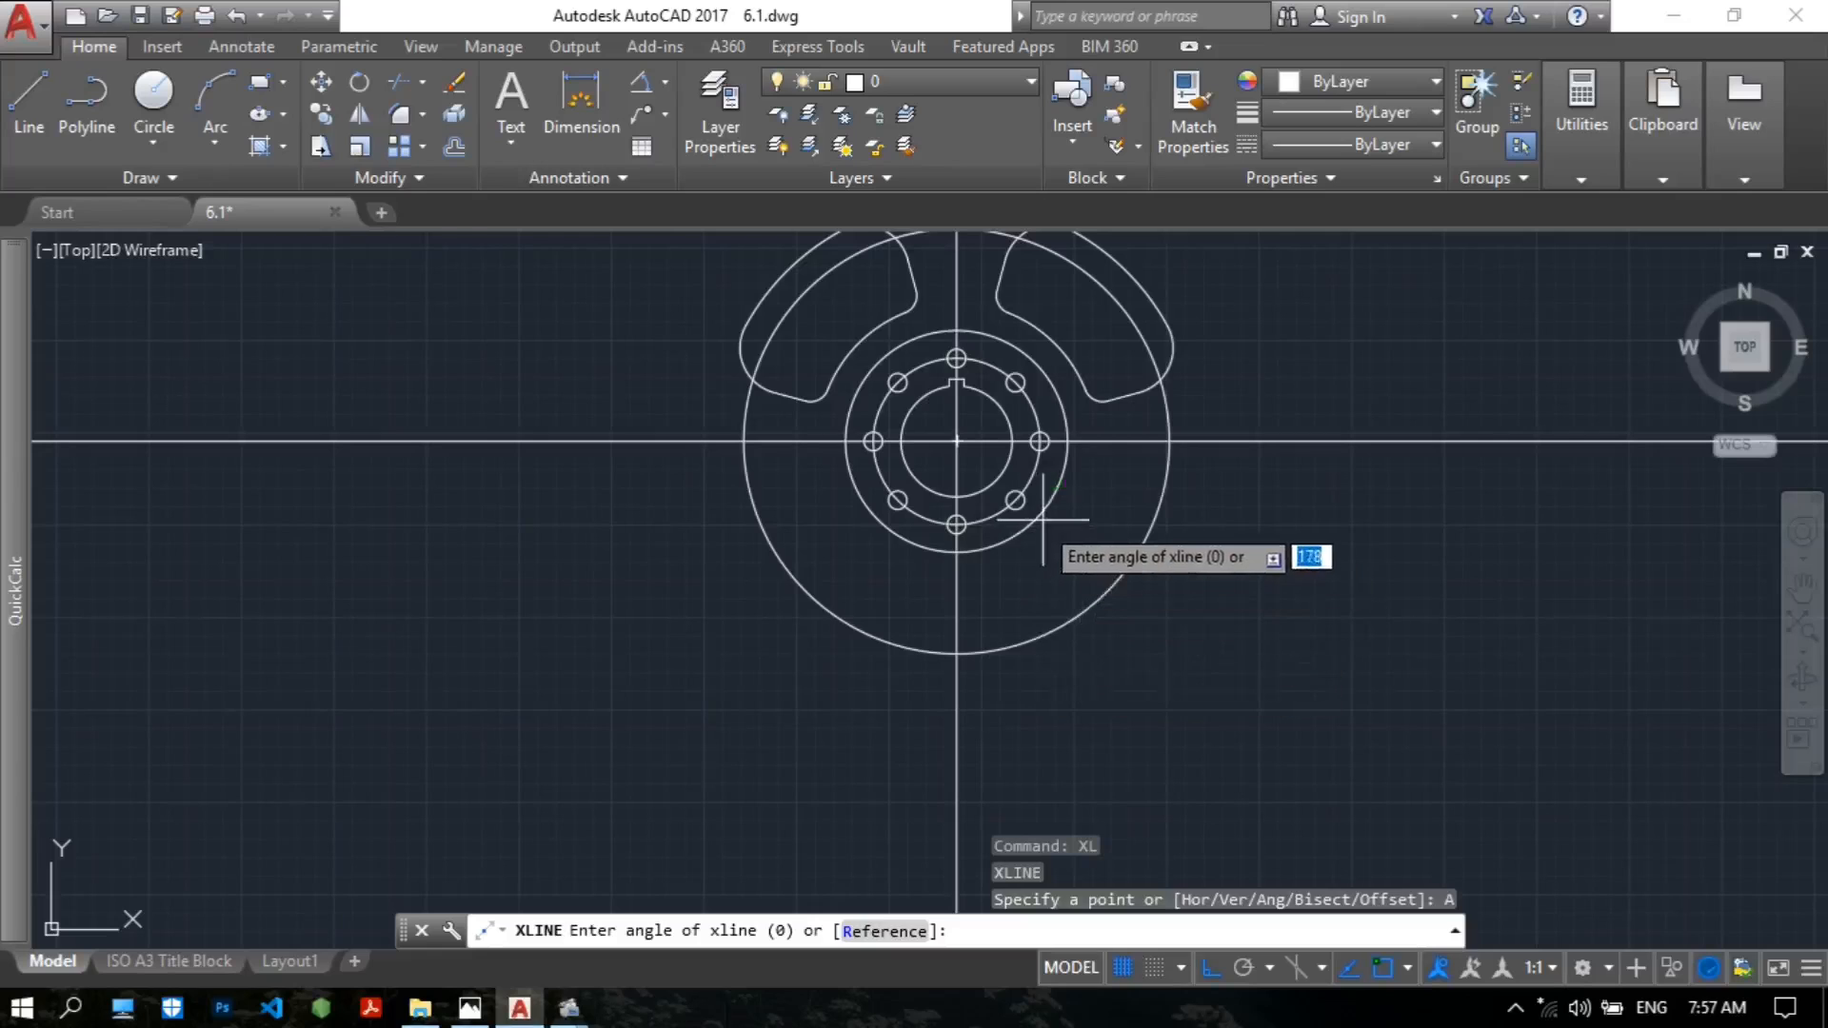
{"action": "type", "text": "-30"}
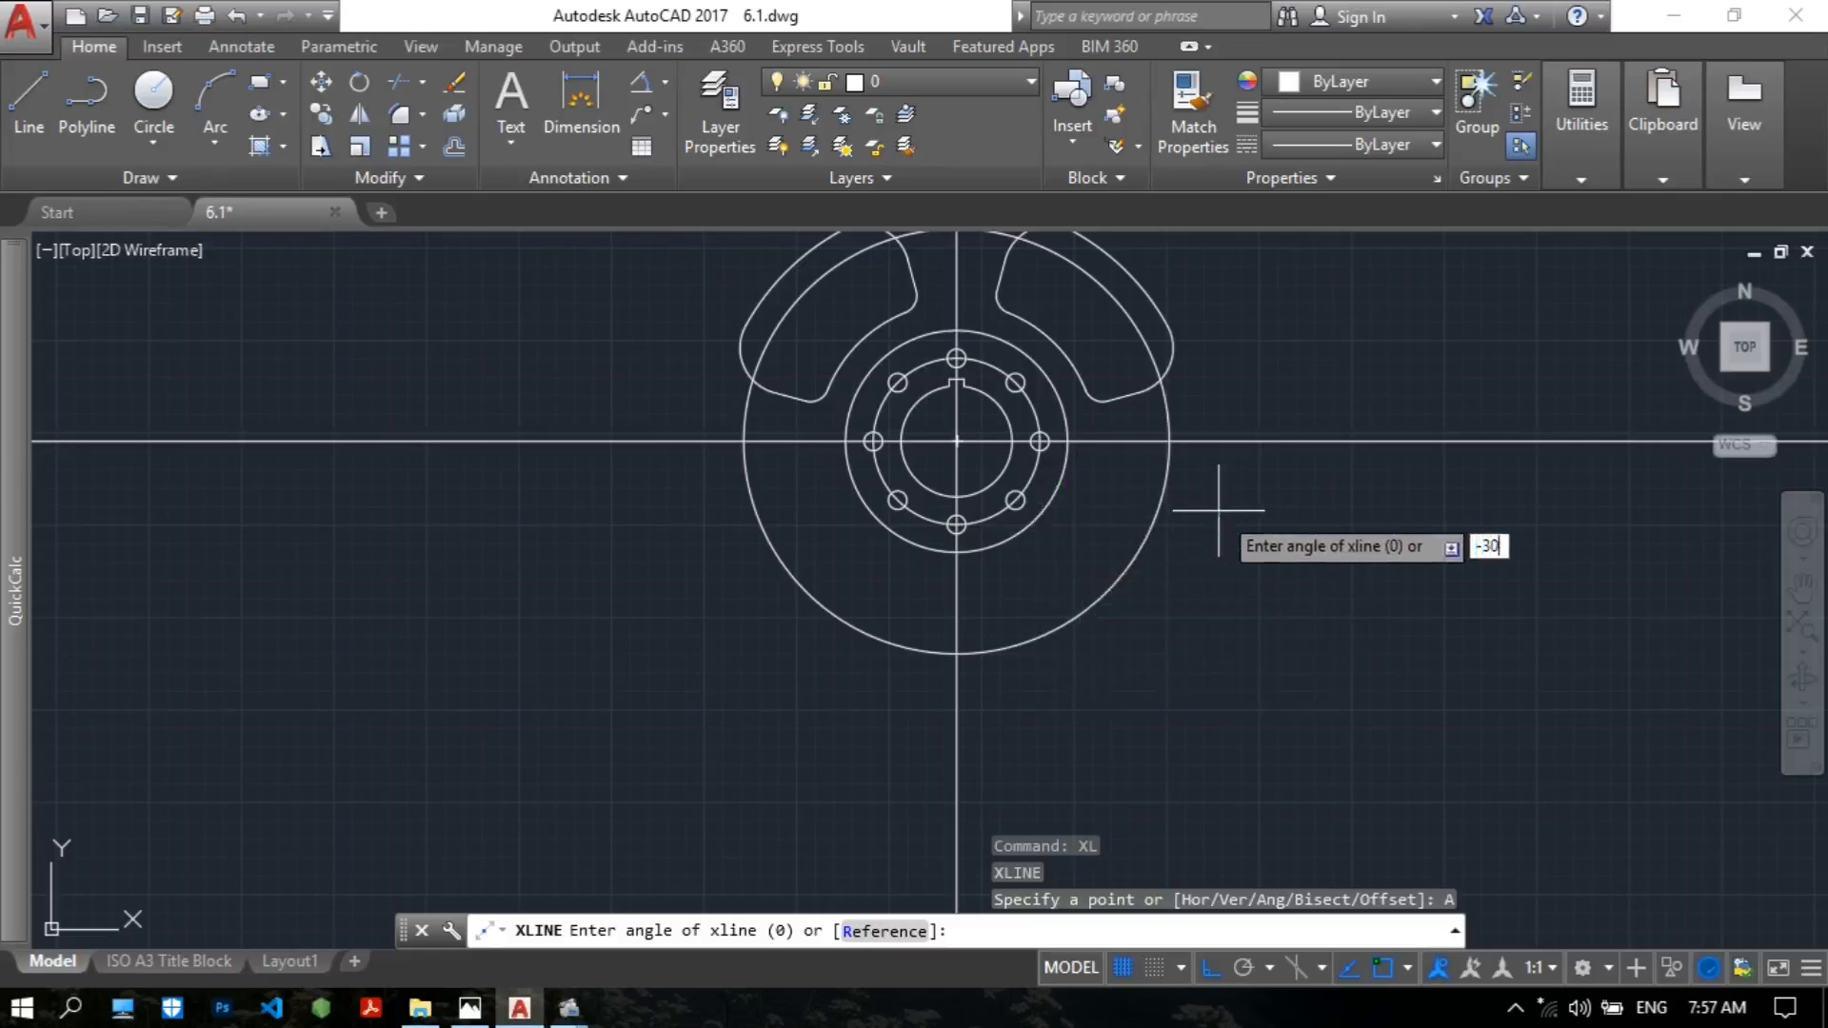
{"action": "key", "text": "Return"}
{"action": "scroll", "coordinate": [1162, 497], "scroll_direction": "up", "scroll_amount": 2}
{"action": "middle_click_drag", "start_coordinate": [1075, 508], "coordinate": [1019, 583]}
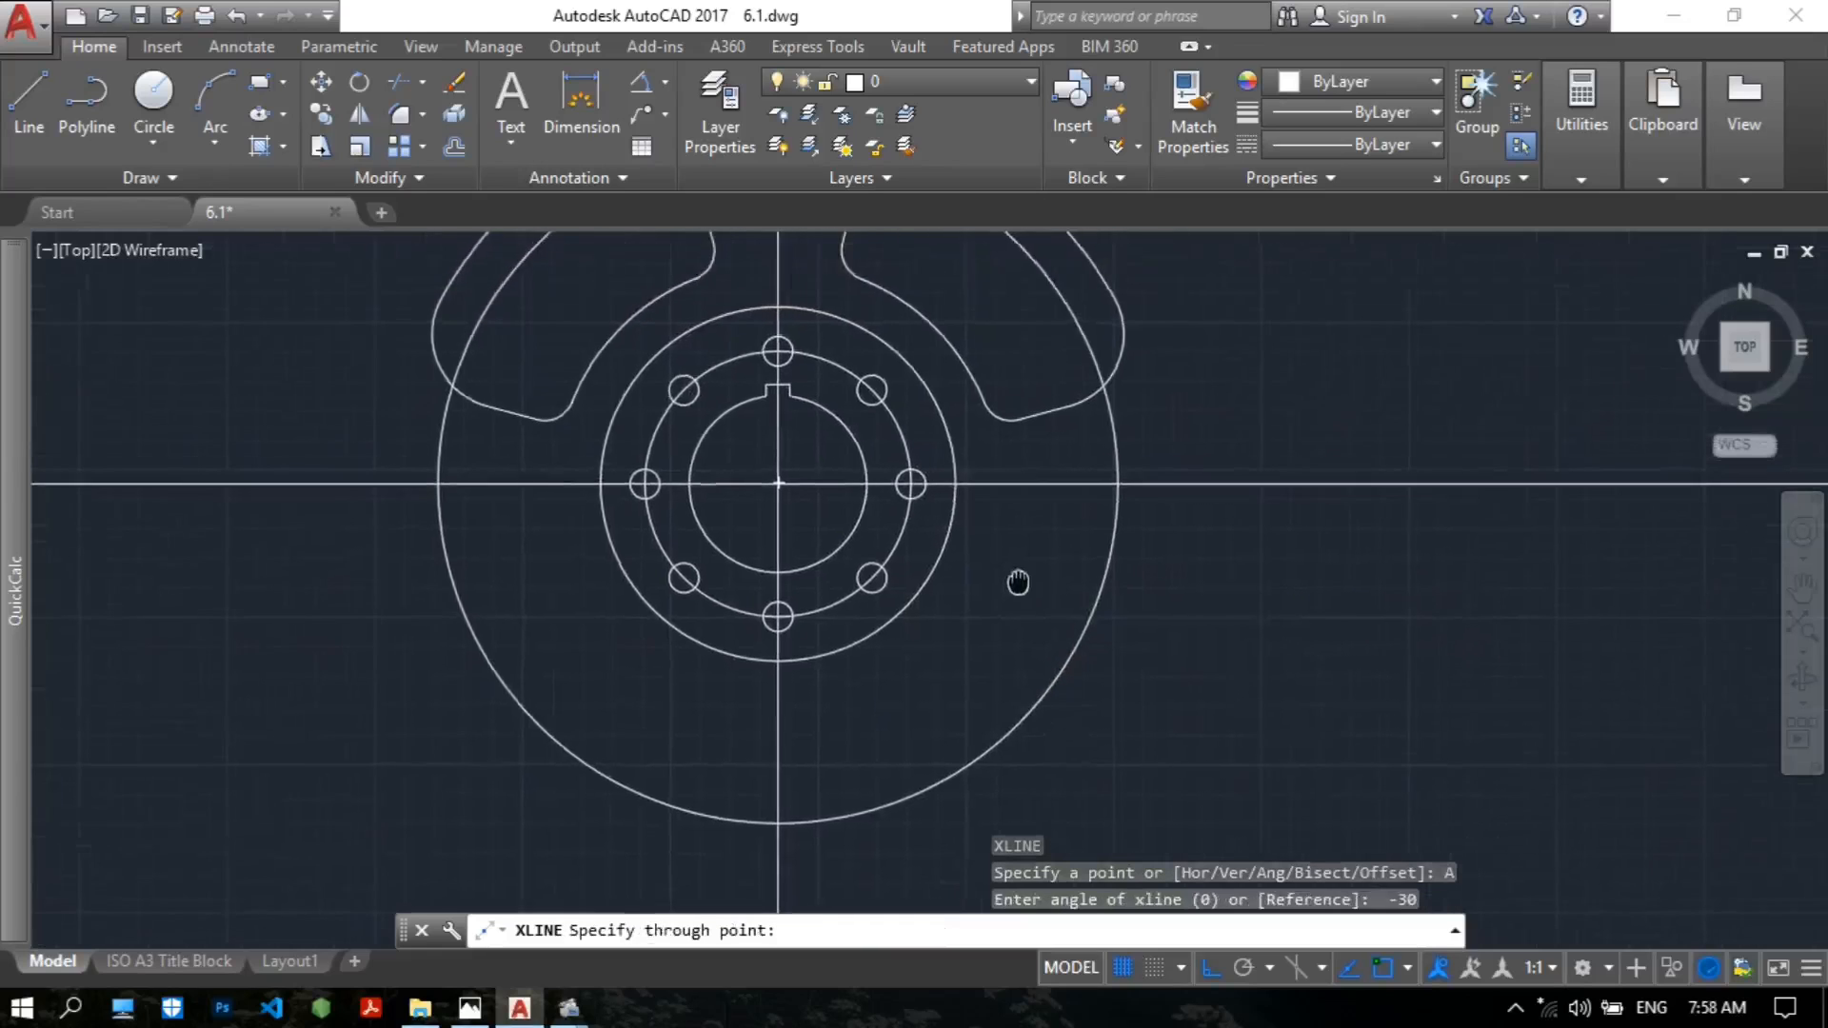
{"action": "left_click", "coordinate": [777, 486]}
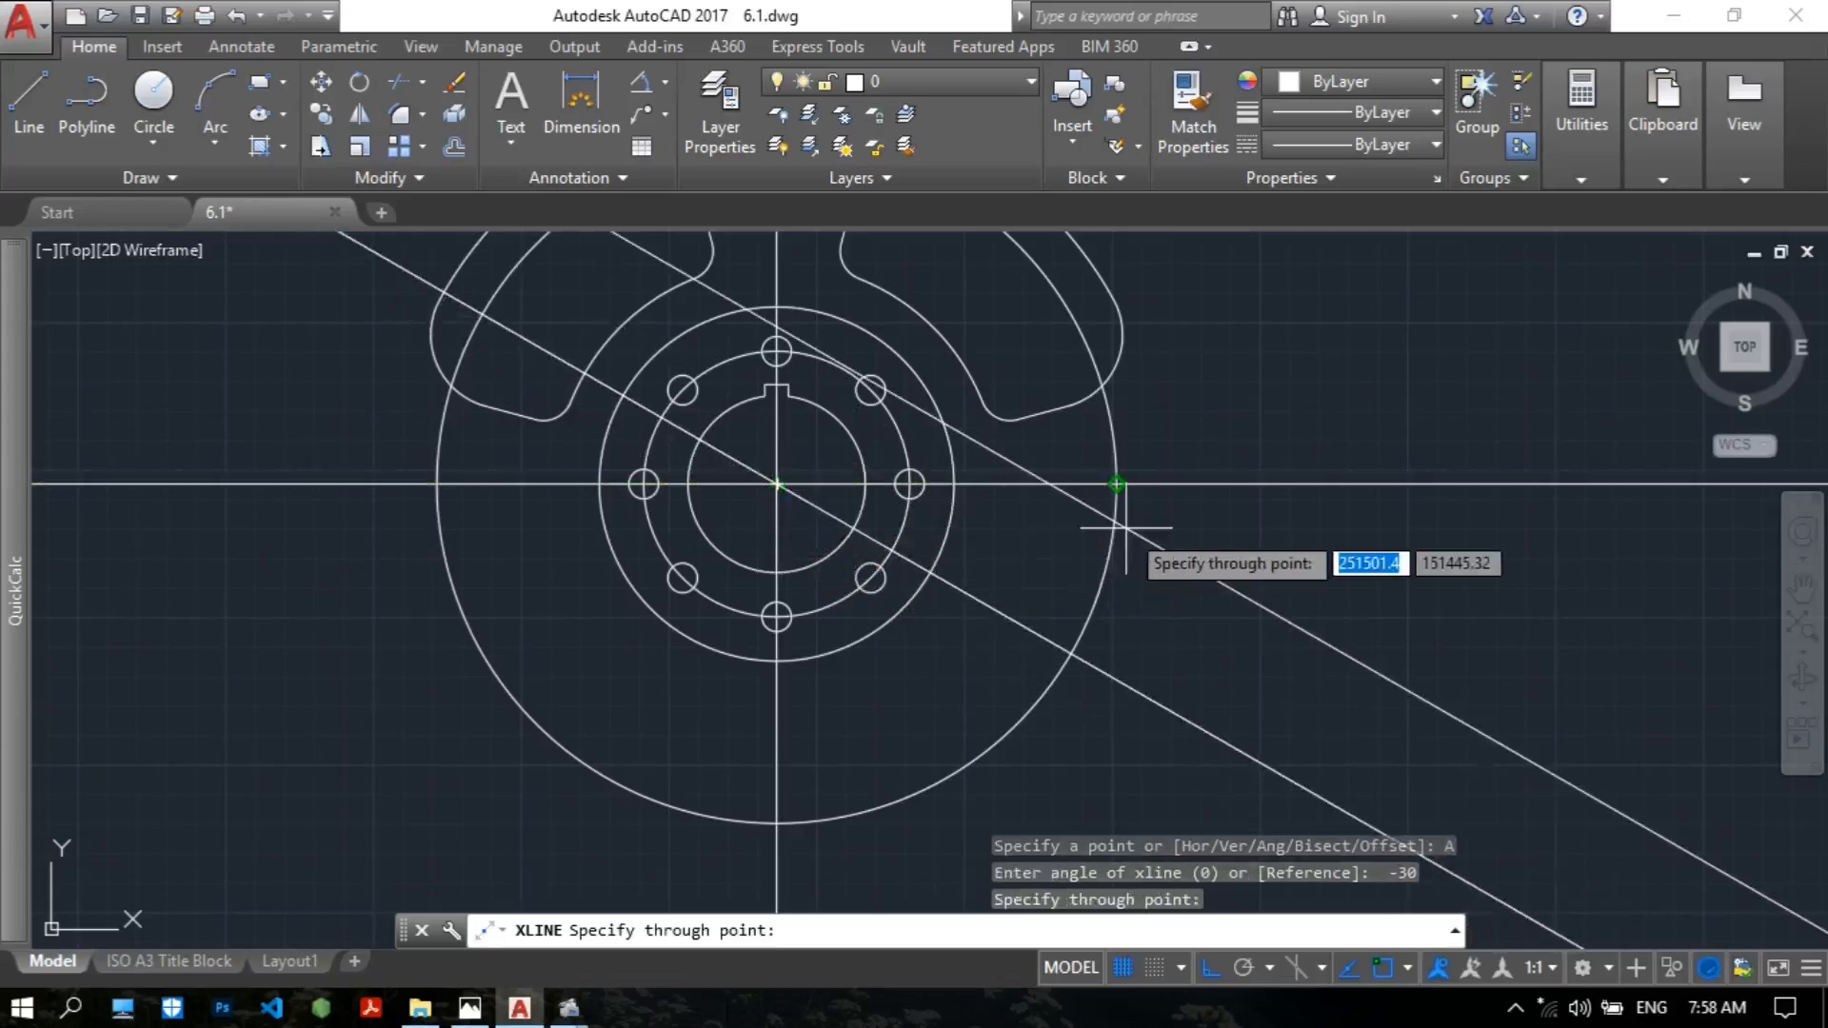
{"action": "key", "text": "Escape"}
Draw a circle of radius 15 centered where the angled construction line crosses the R115 pitch circle, at its lower intersection.
{"action": "middle_click_drag", "start_coordinate": [1166, 607], "coordinate": [1152, 576]}
{"action": "type", "text": "c"}
{"action": "key", "text": "Return"}
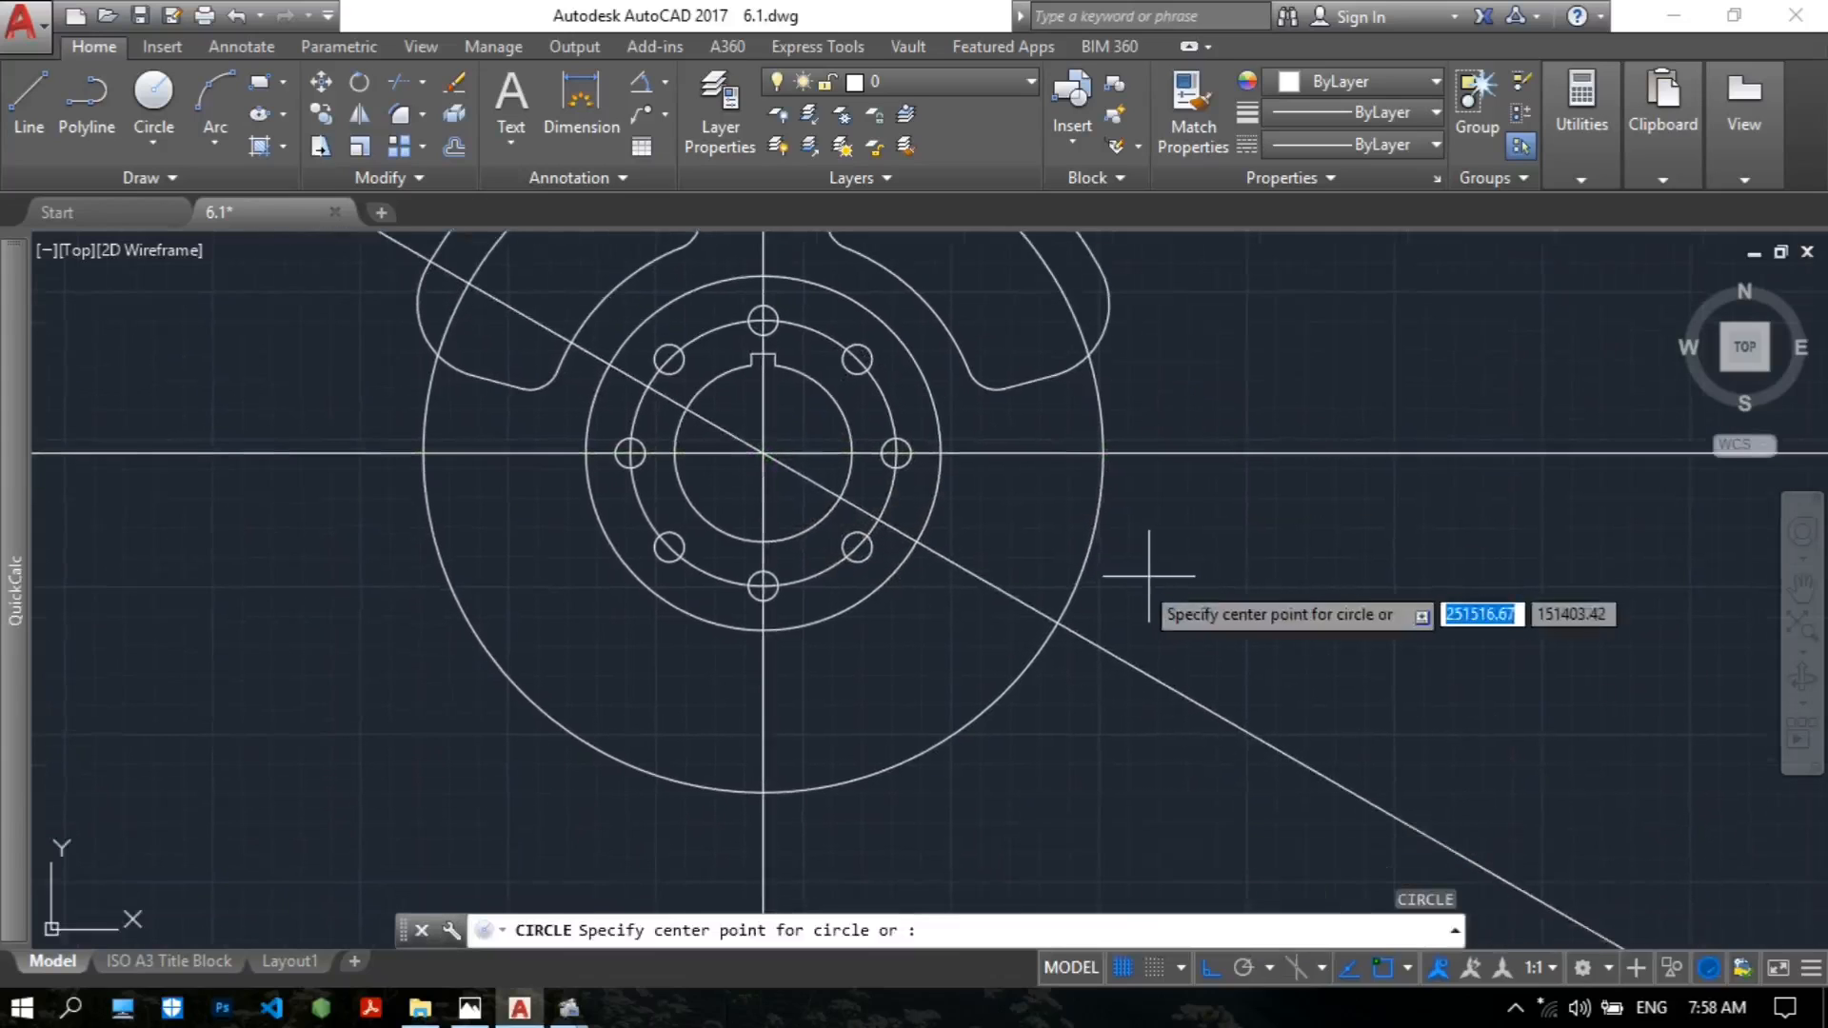
{"action": "scroll", "coordinate": [1163, 572], "scroll_direction": "up", "scroll_amount": 3}
{"action": "left_click", "coordinate": [952, 672]}
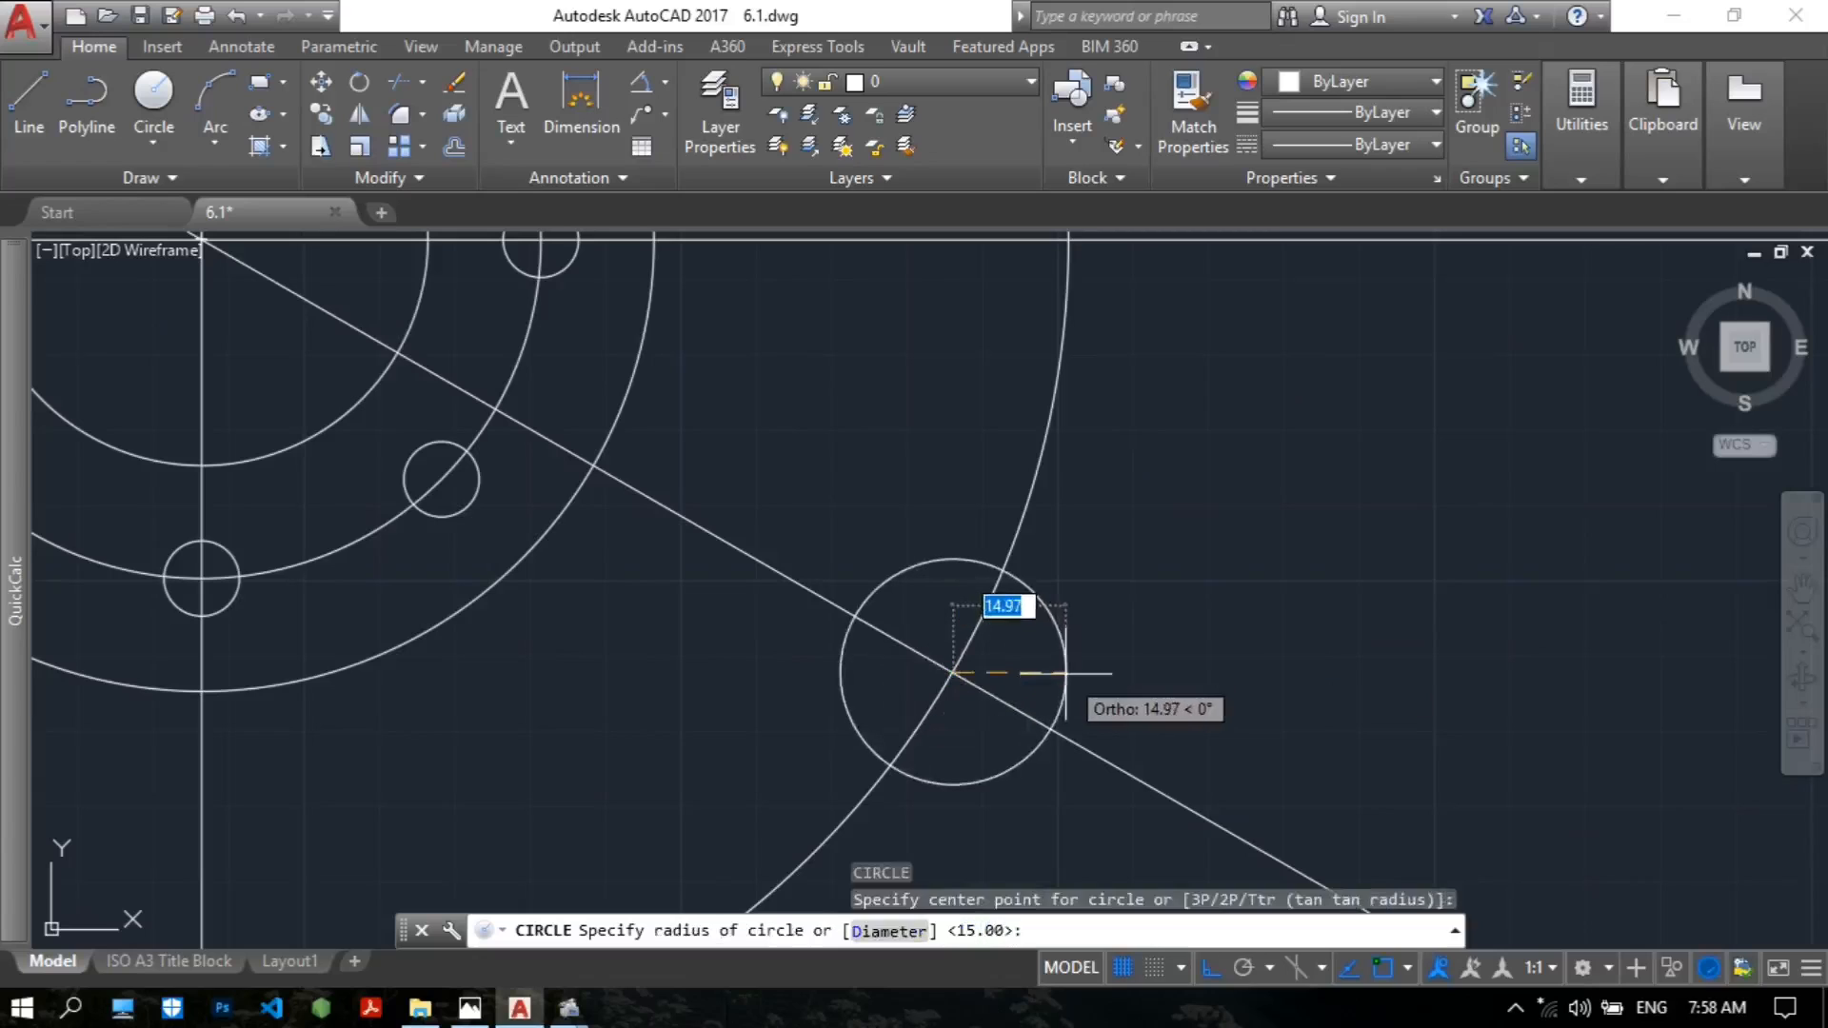
{"action": "type", "text": "15"}
{"action": "key", "text": "Return"}
{"action": "scroll", "coordinate": [1065, 674], "scroll_direction": "down", "scroll_amount": 3}
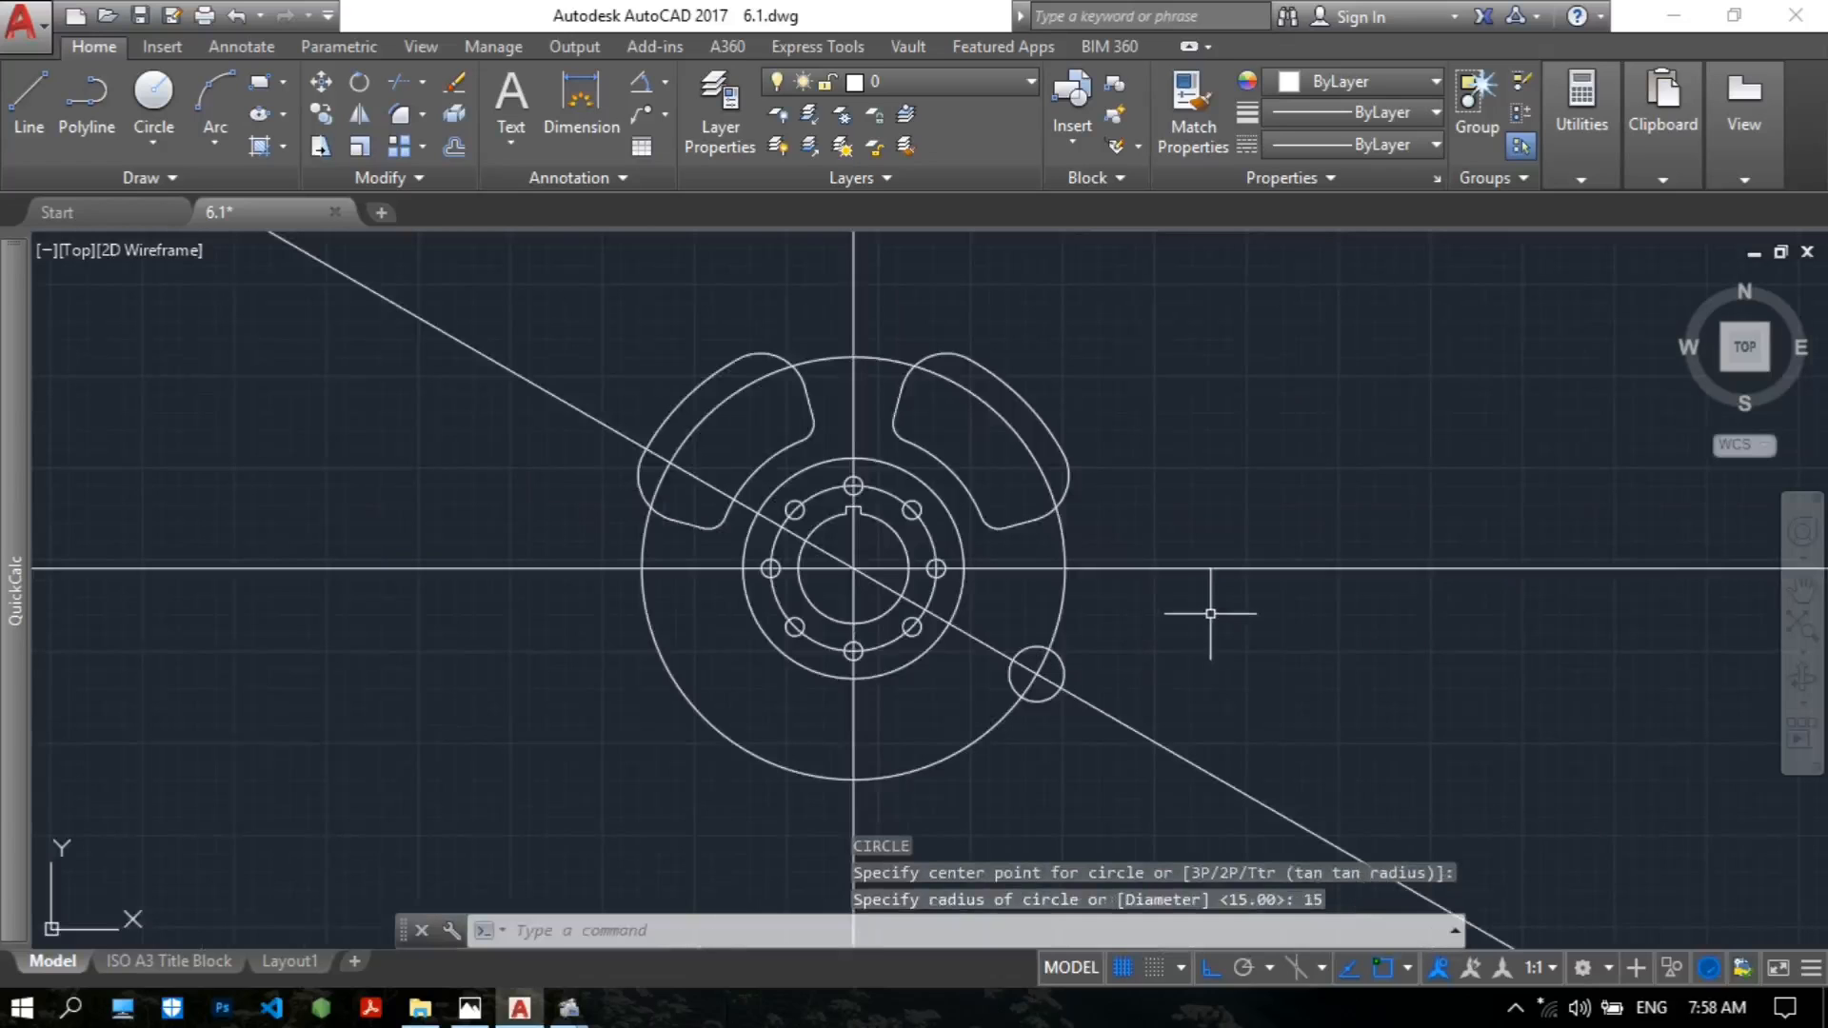
Create a polar array of the R15 hole around the bore center with 7 items.
{"action": "middle_click_drag", "start_coordinate": [1212, 615], "coordinate": [1219, 552]}
{"action": "type", "text": "a"}
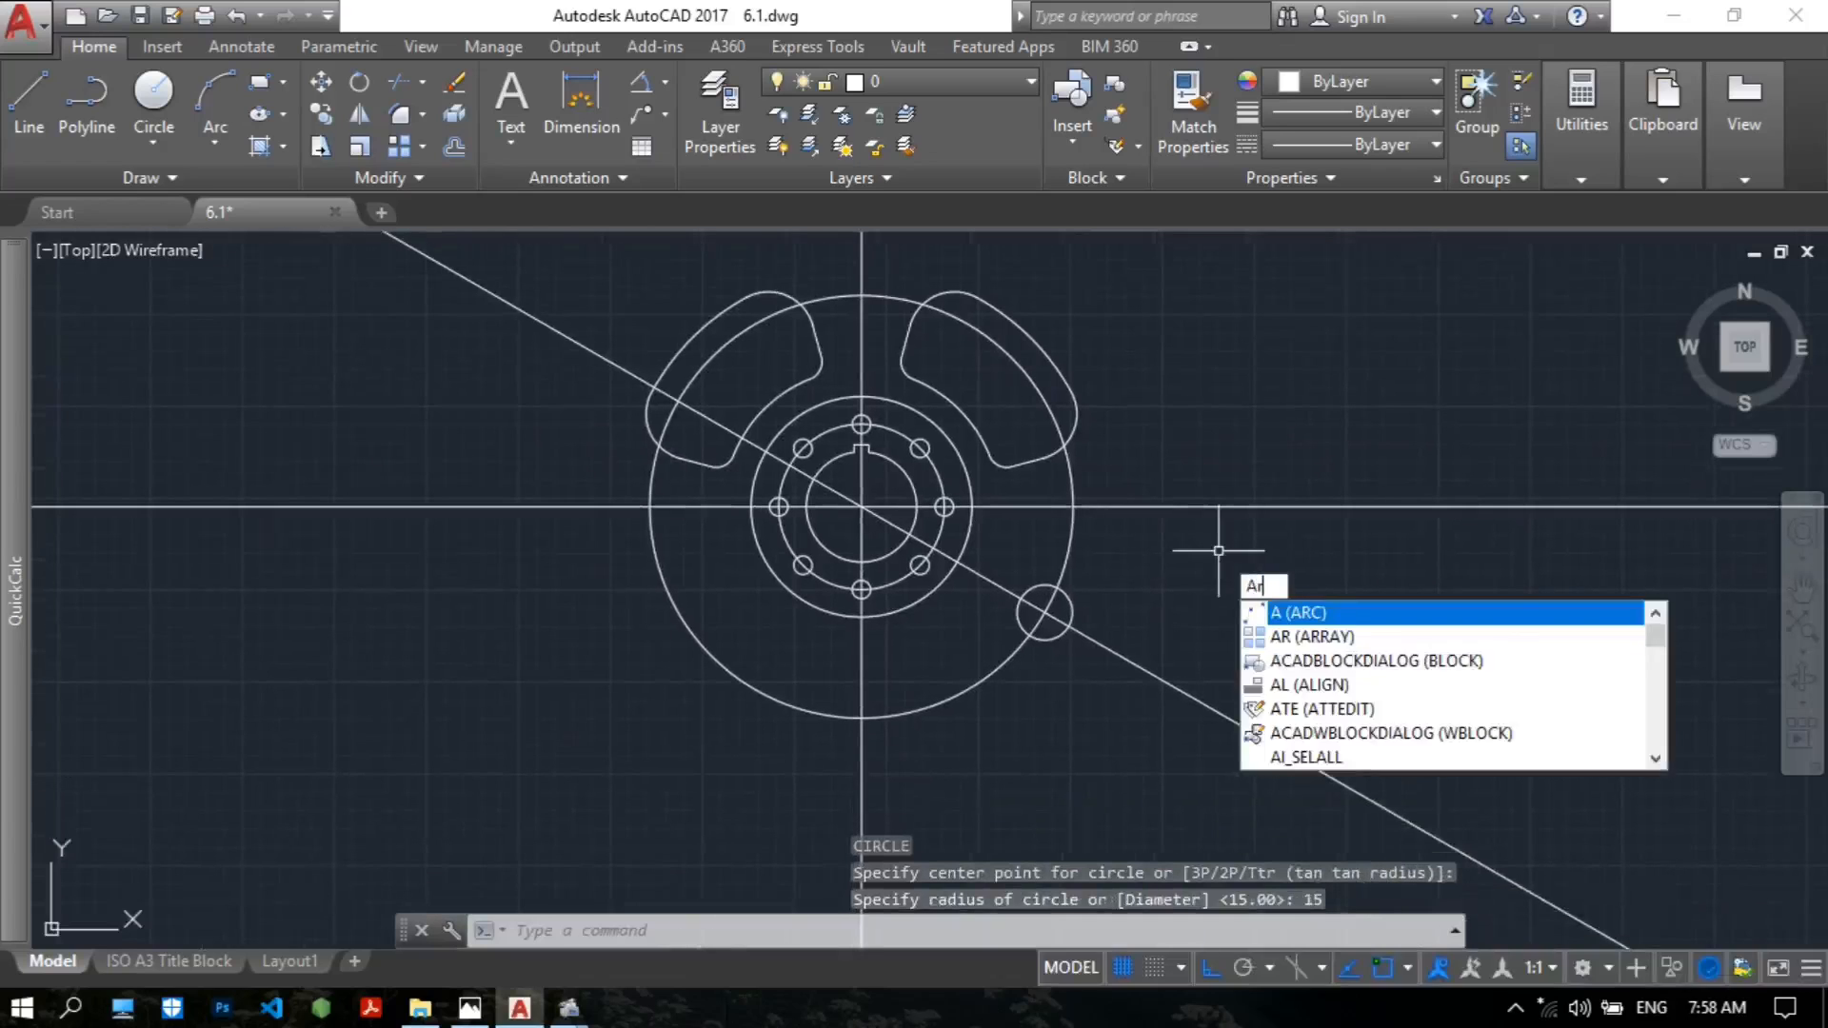
{"action": "type", "text": "r"}
{"action": "key", "text": "Return"}
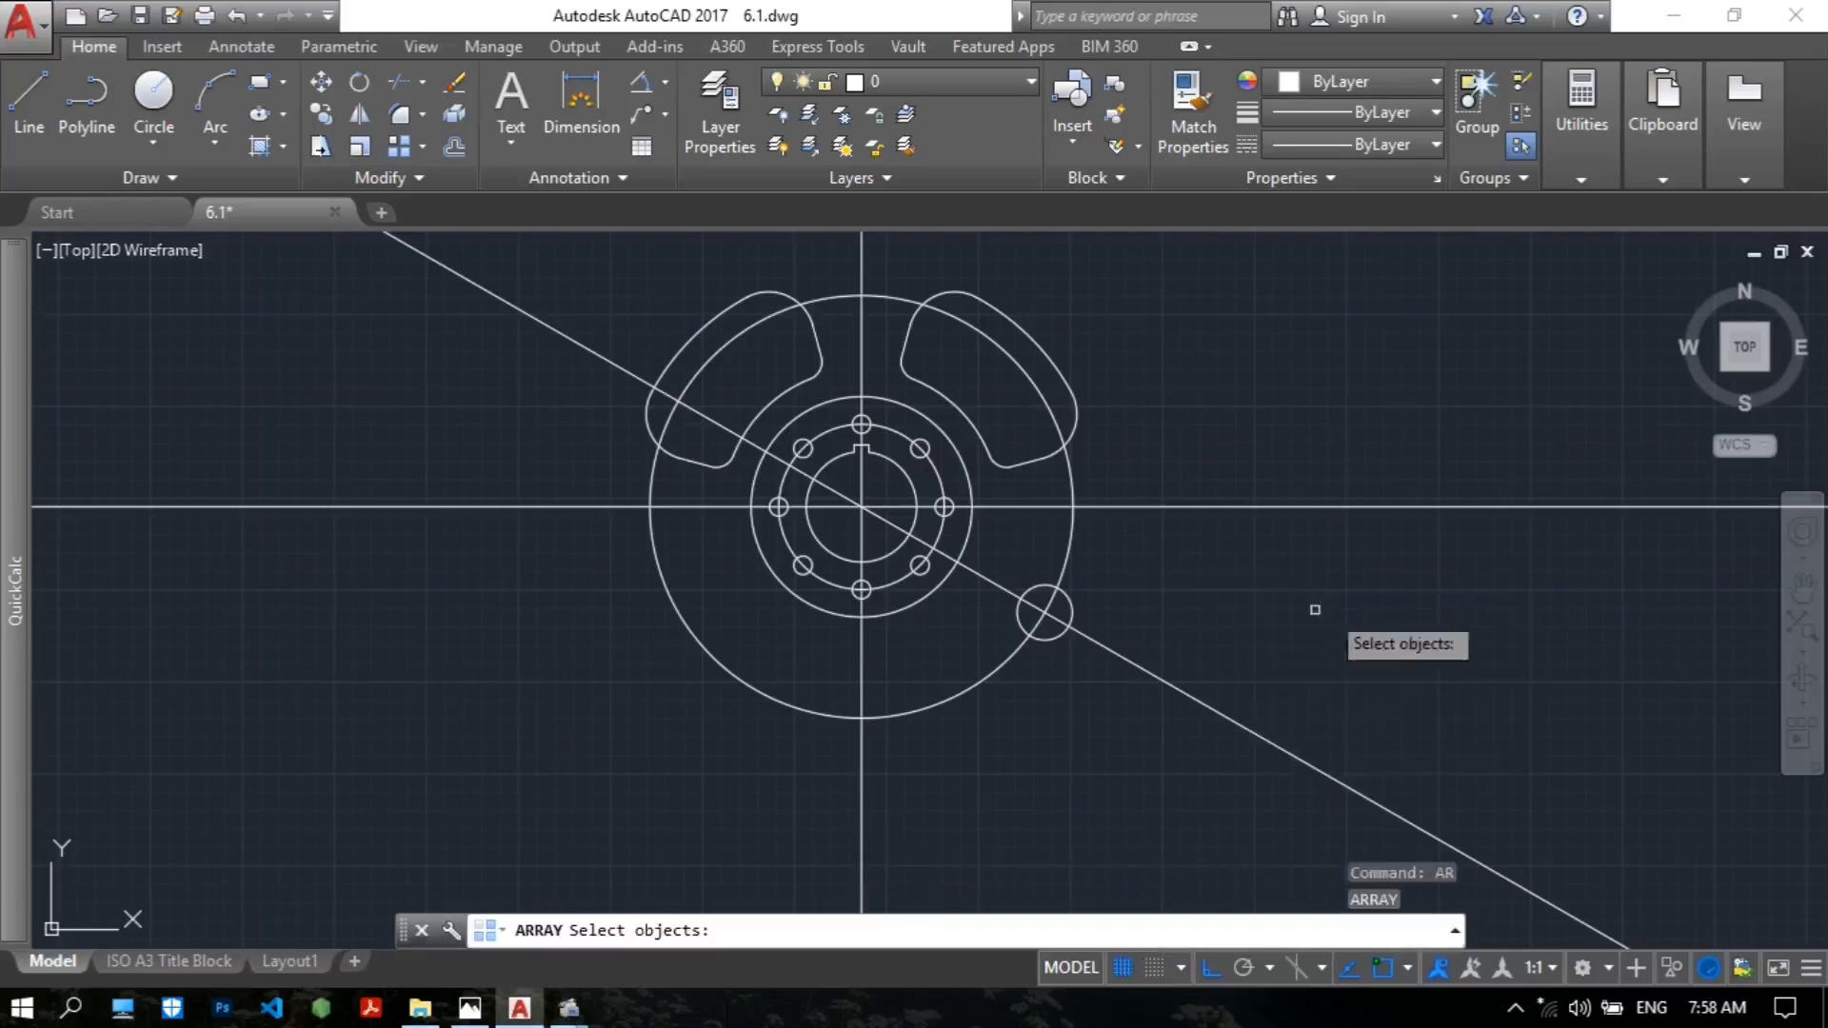
{"action": "left_click", "coordinate": [1068, 606]}
{"action": "key", "text": "Return"}
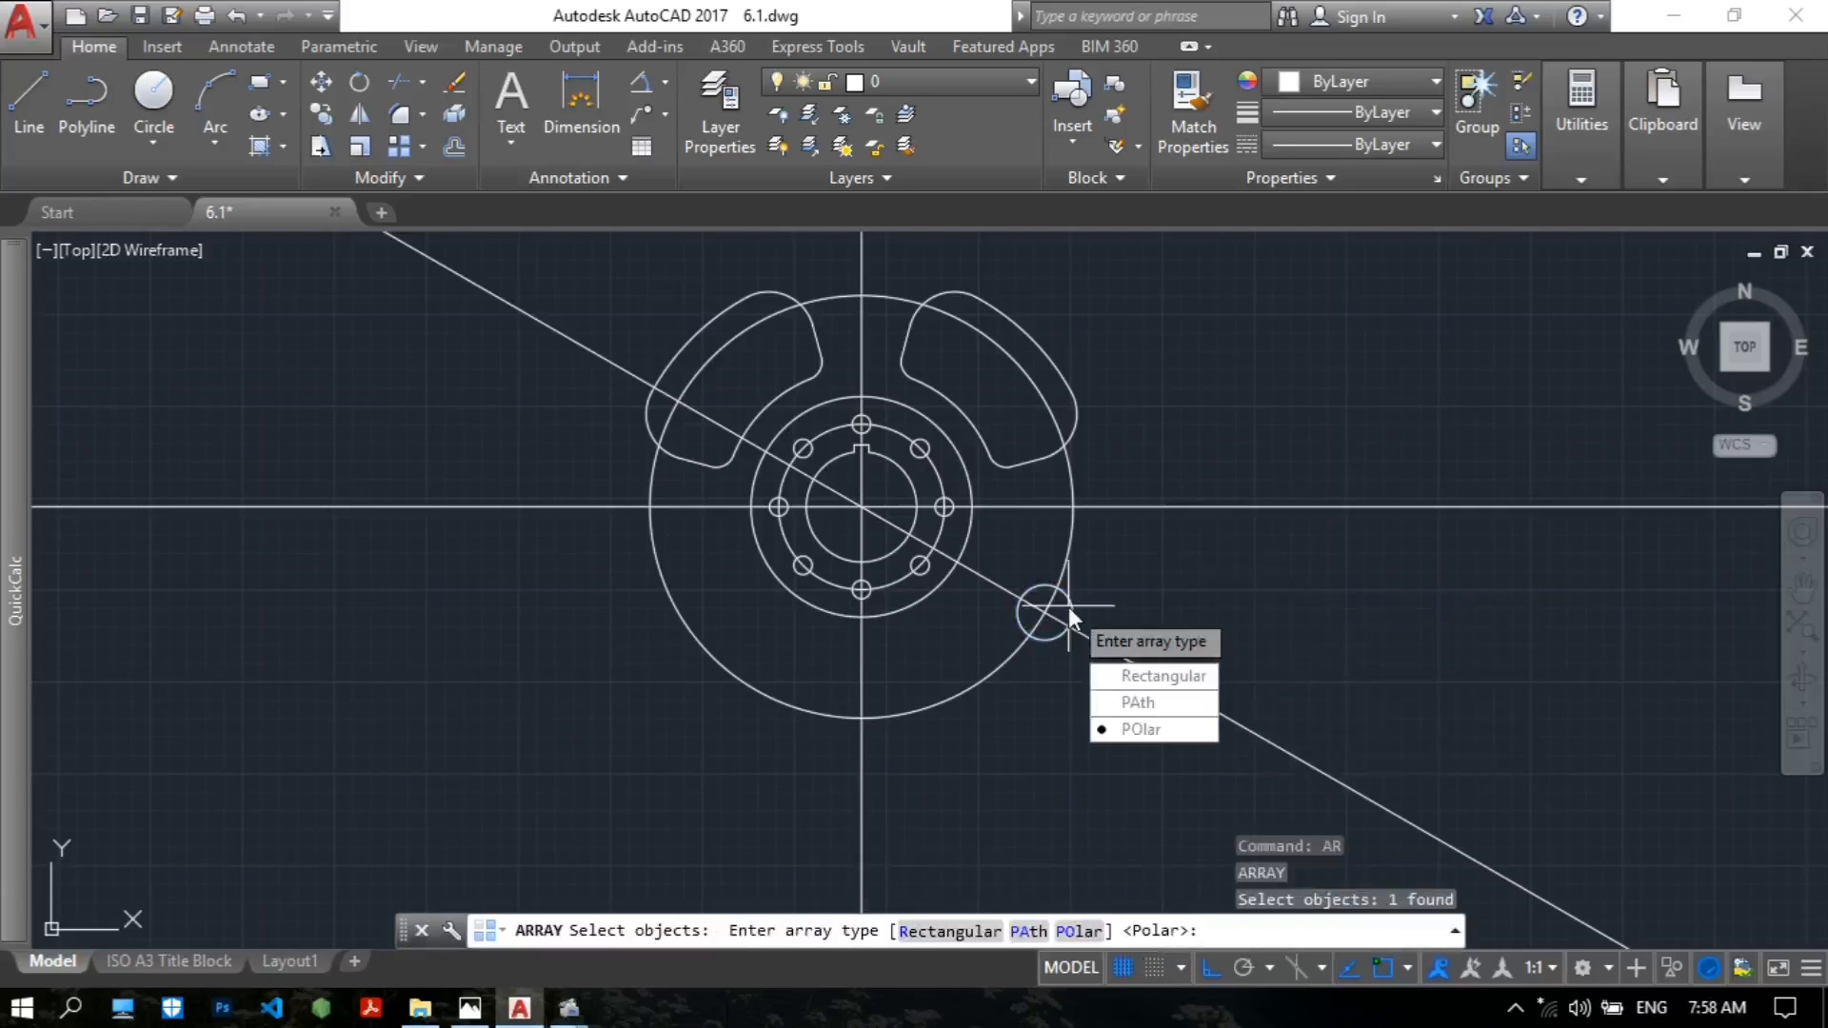
{"action": "left_click", "coordinate": [1140, 729]}
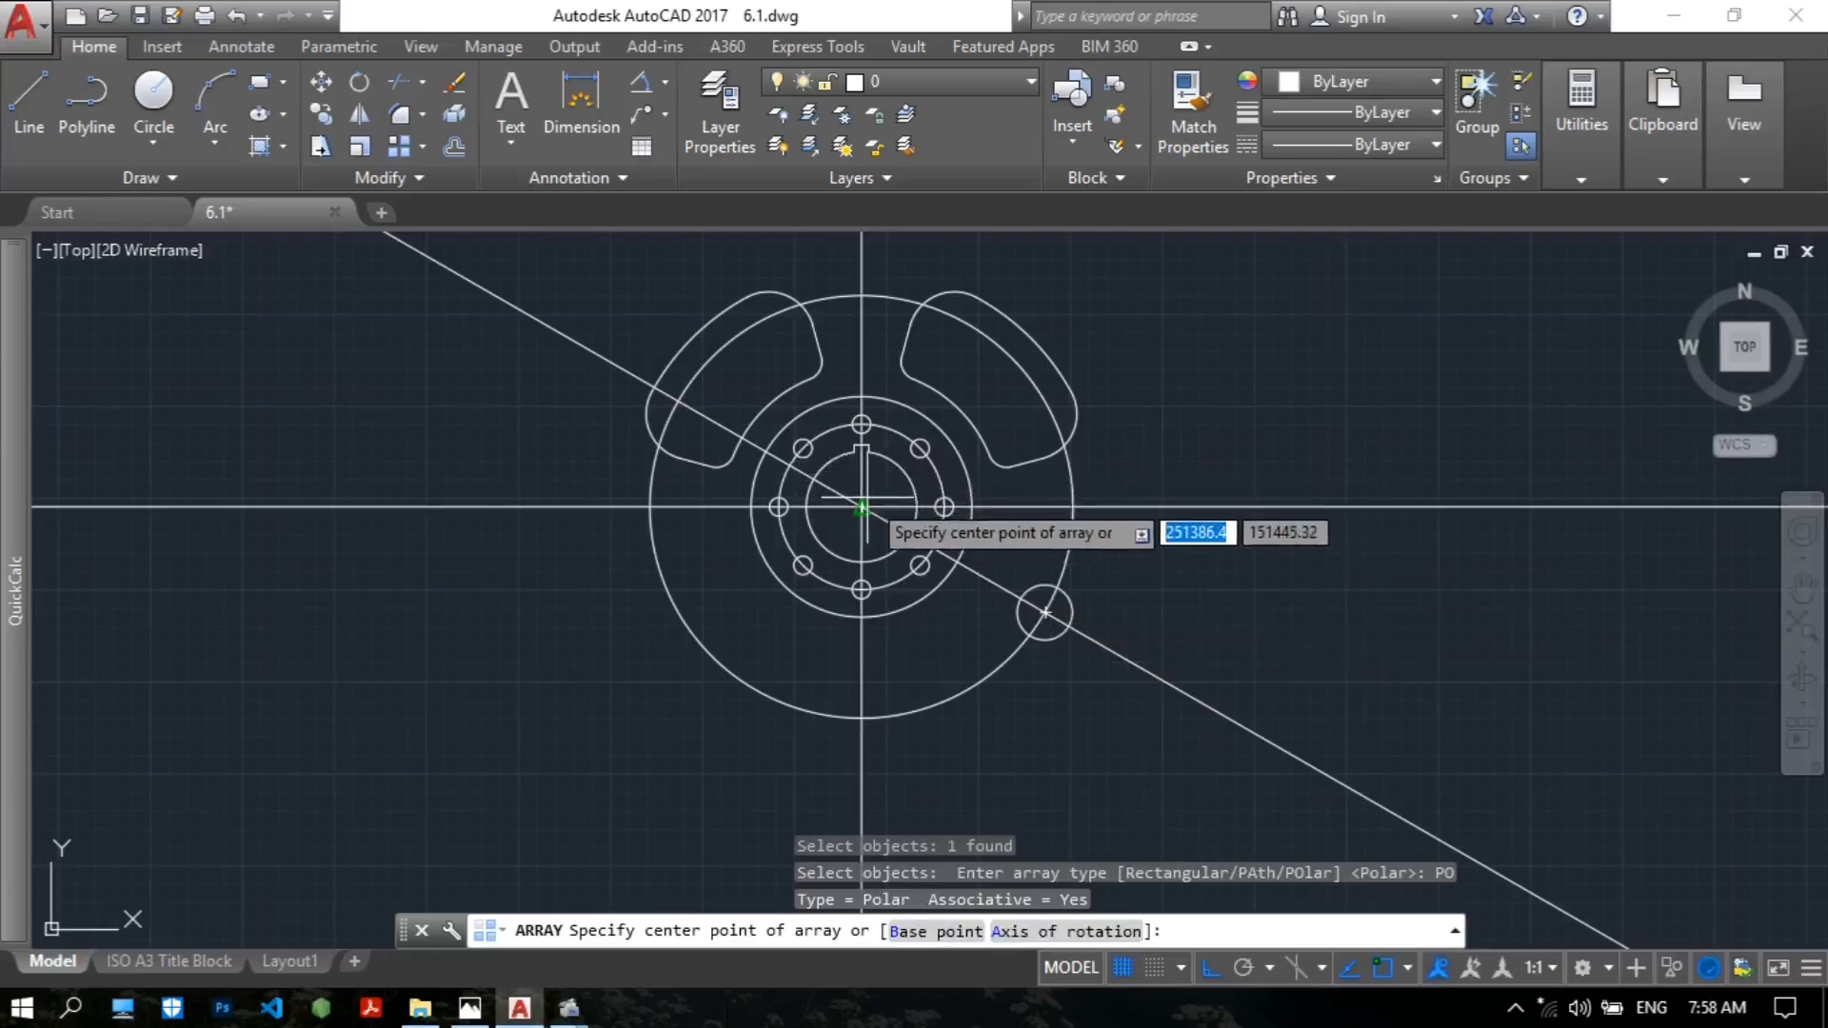
{"action": "left_click", "coordinate": [861, 506]}
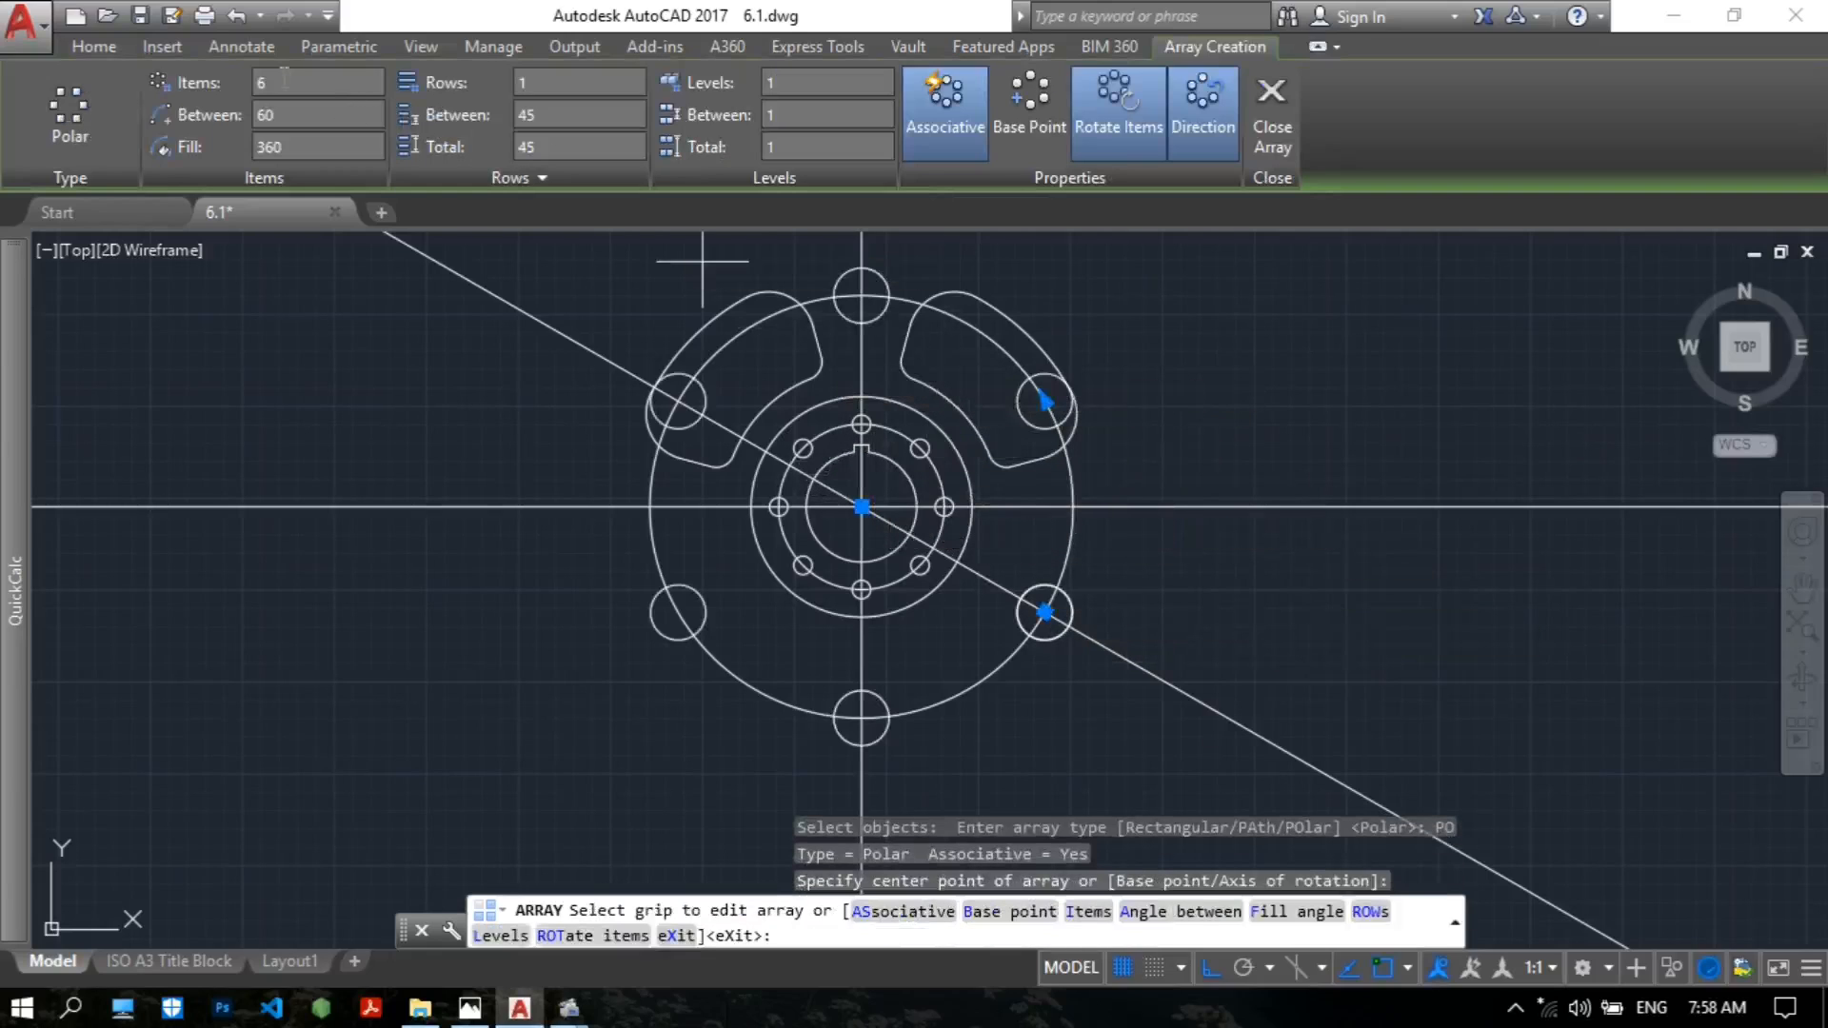
{"action": "left_click", "coordinate": [284, 80]}
{"action": "key", "text": "Return"}
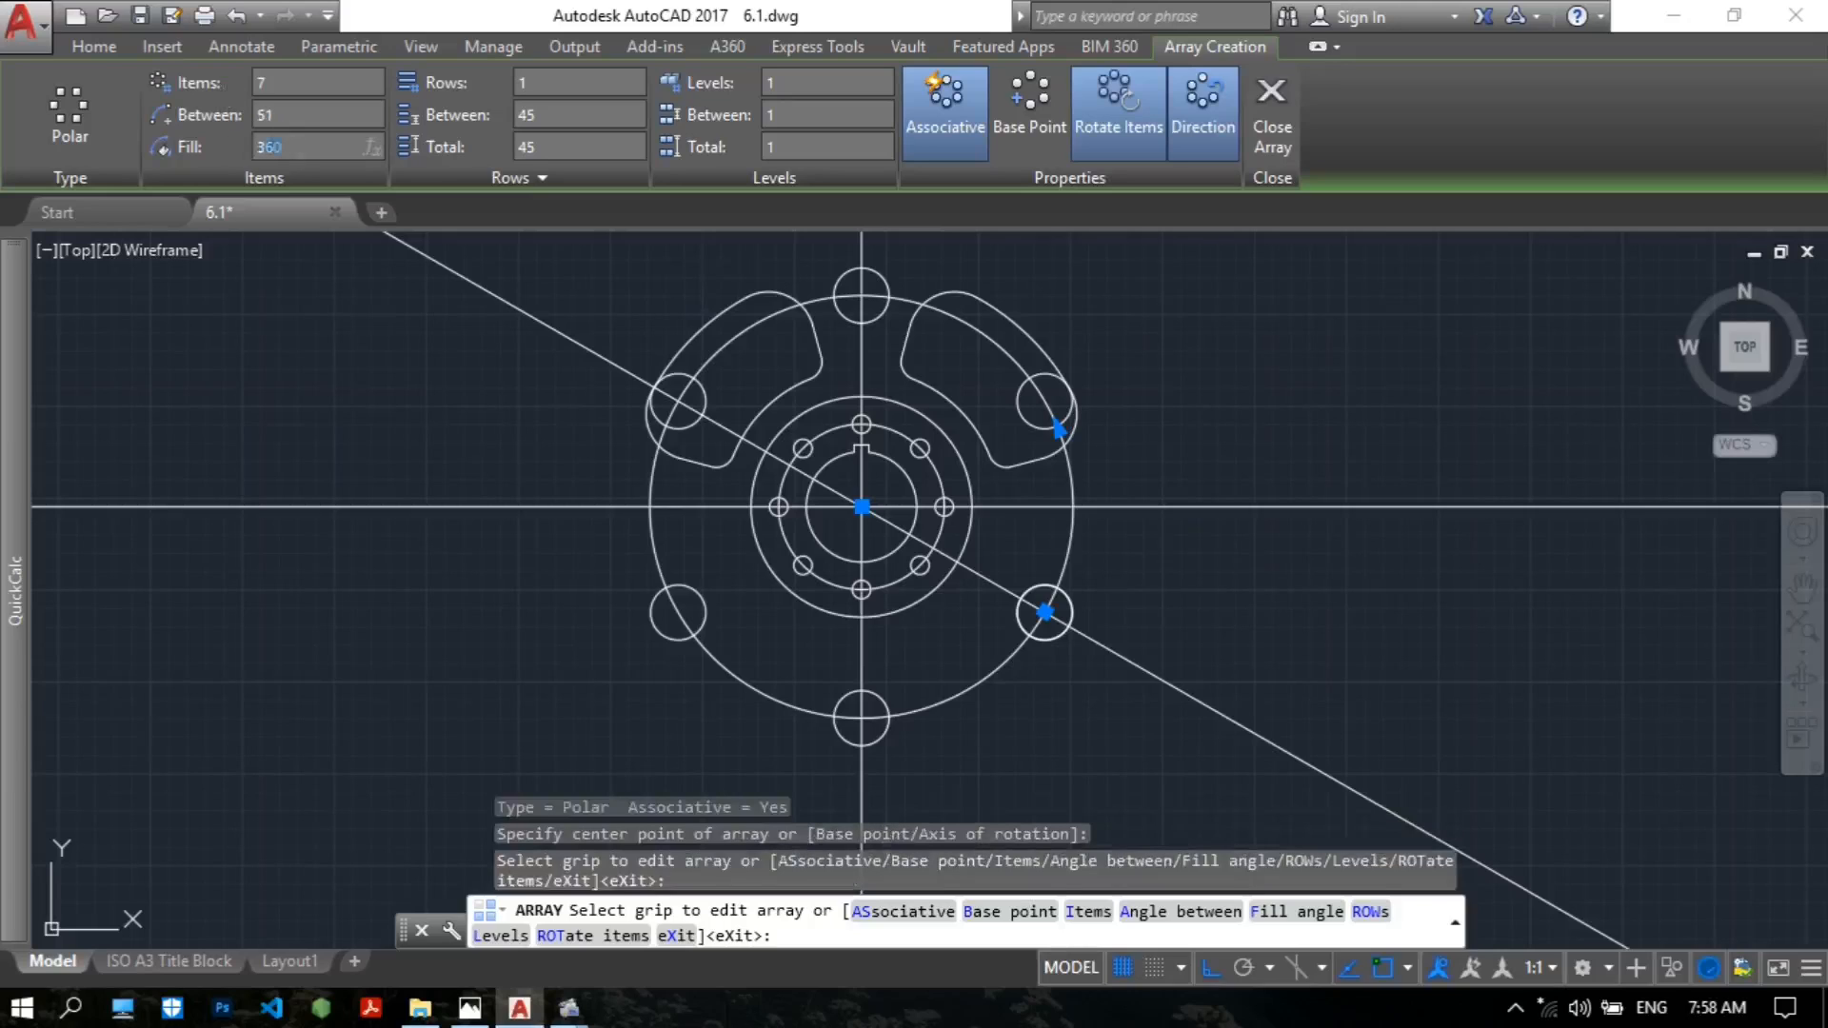
Check the R15 hole callout in Photos, and back in AutoCAD finish the array with a 120° fill angle and reversed direction.
{"action": "left_click", "coordinate": [470, 1007]}
{"action": "left_click_drag", "start_coordinate": [1689, 750], "coordinate": [1470, 714]}
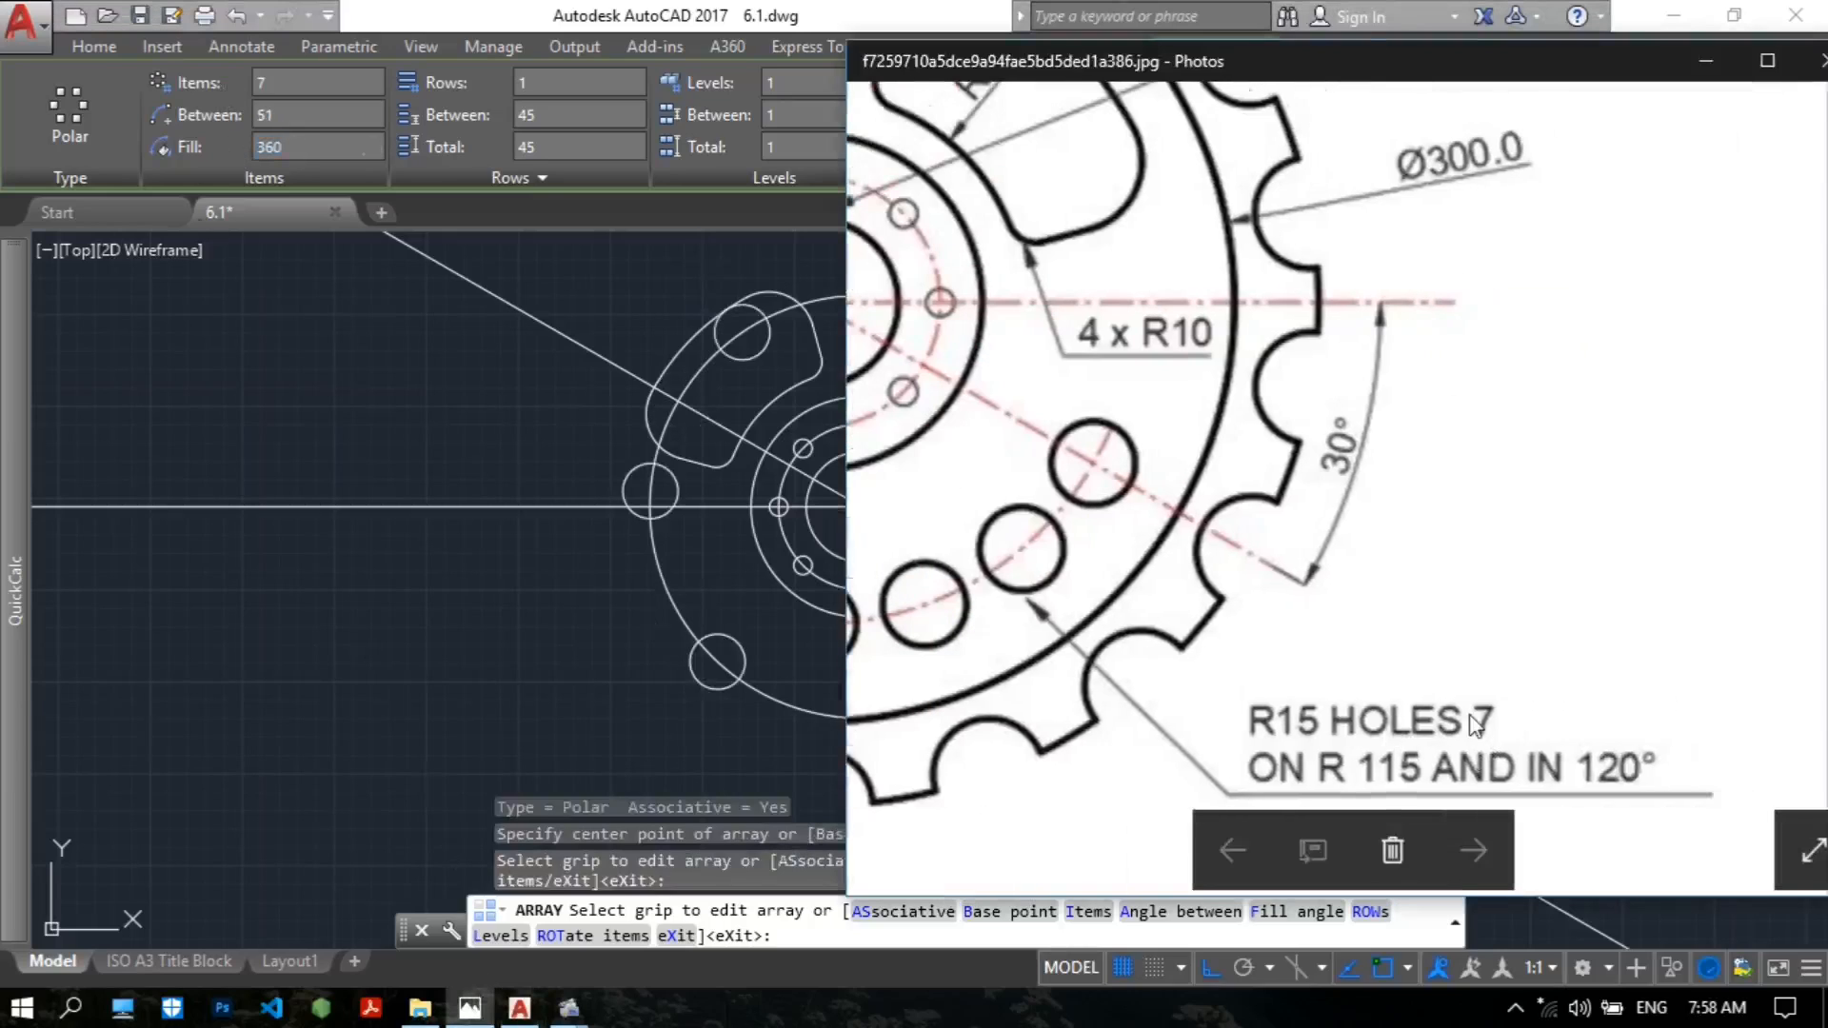
{"action": "left_click", "coordinate": [299, 147]}
{"action": "type", "text": "120"}
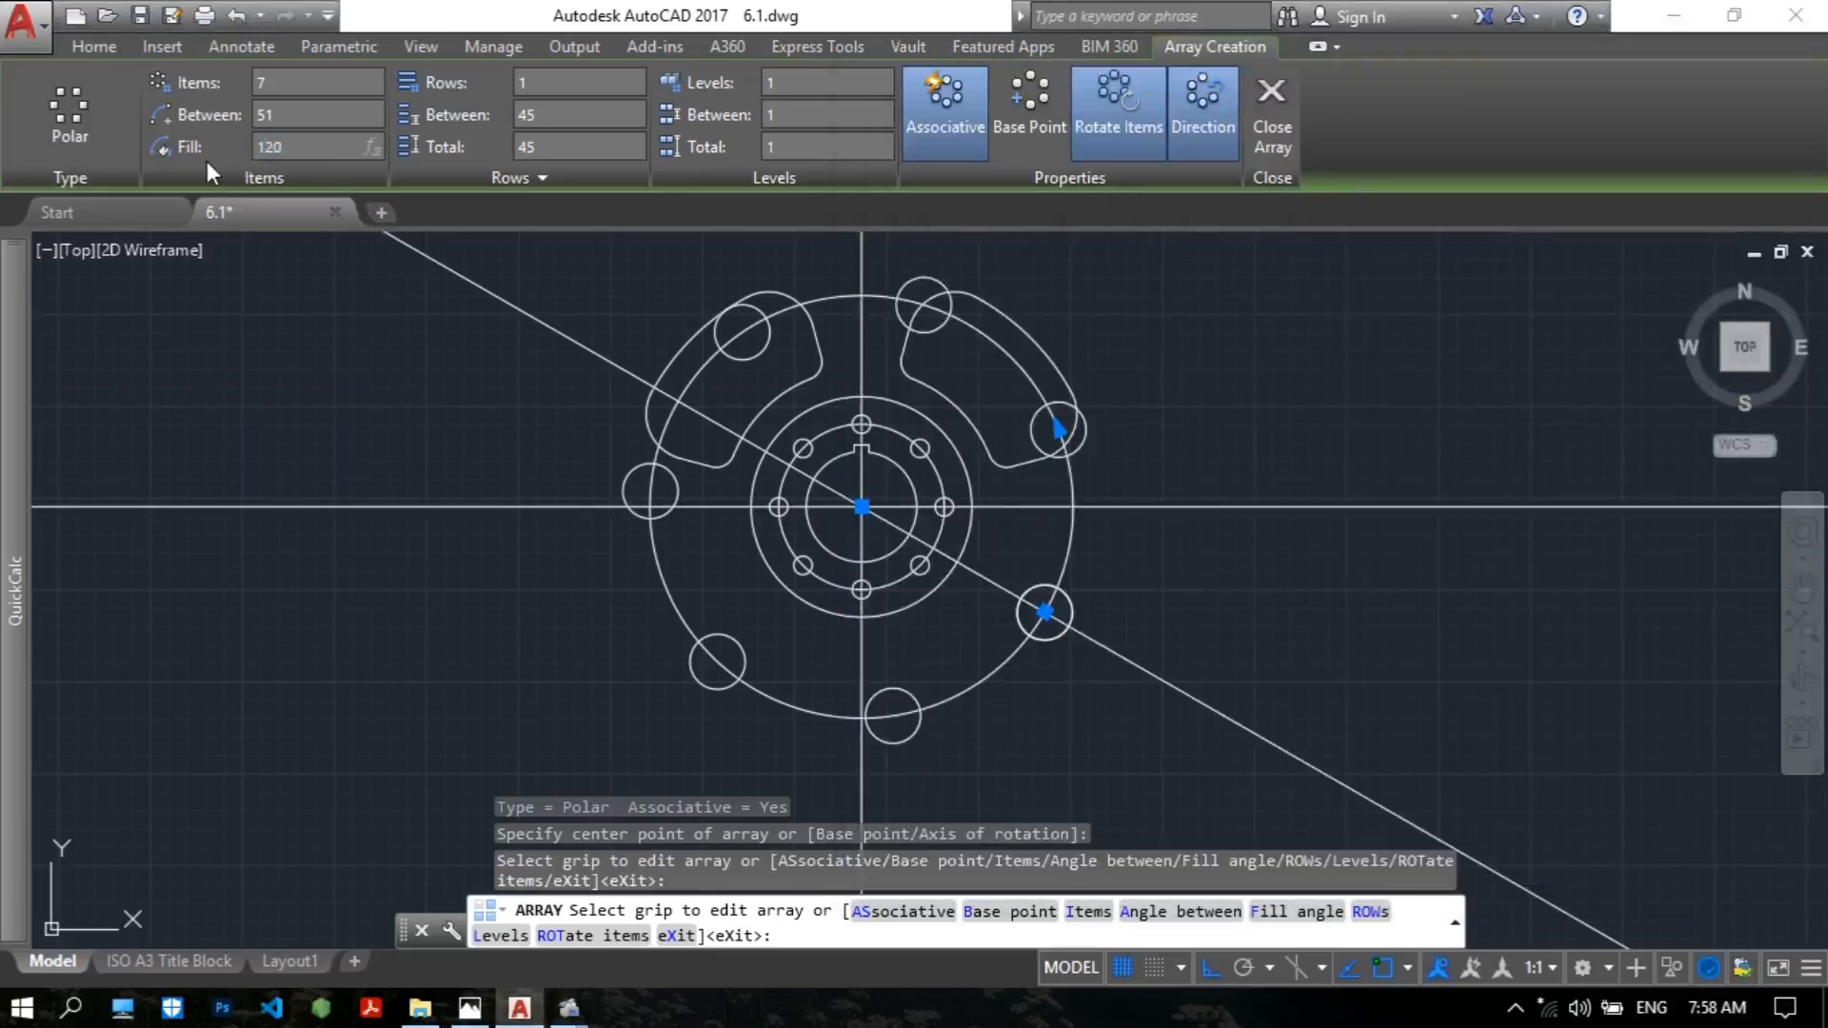
{"action": "key", "text": "Return"}
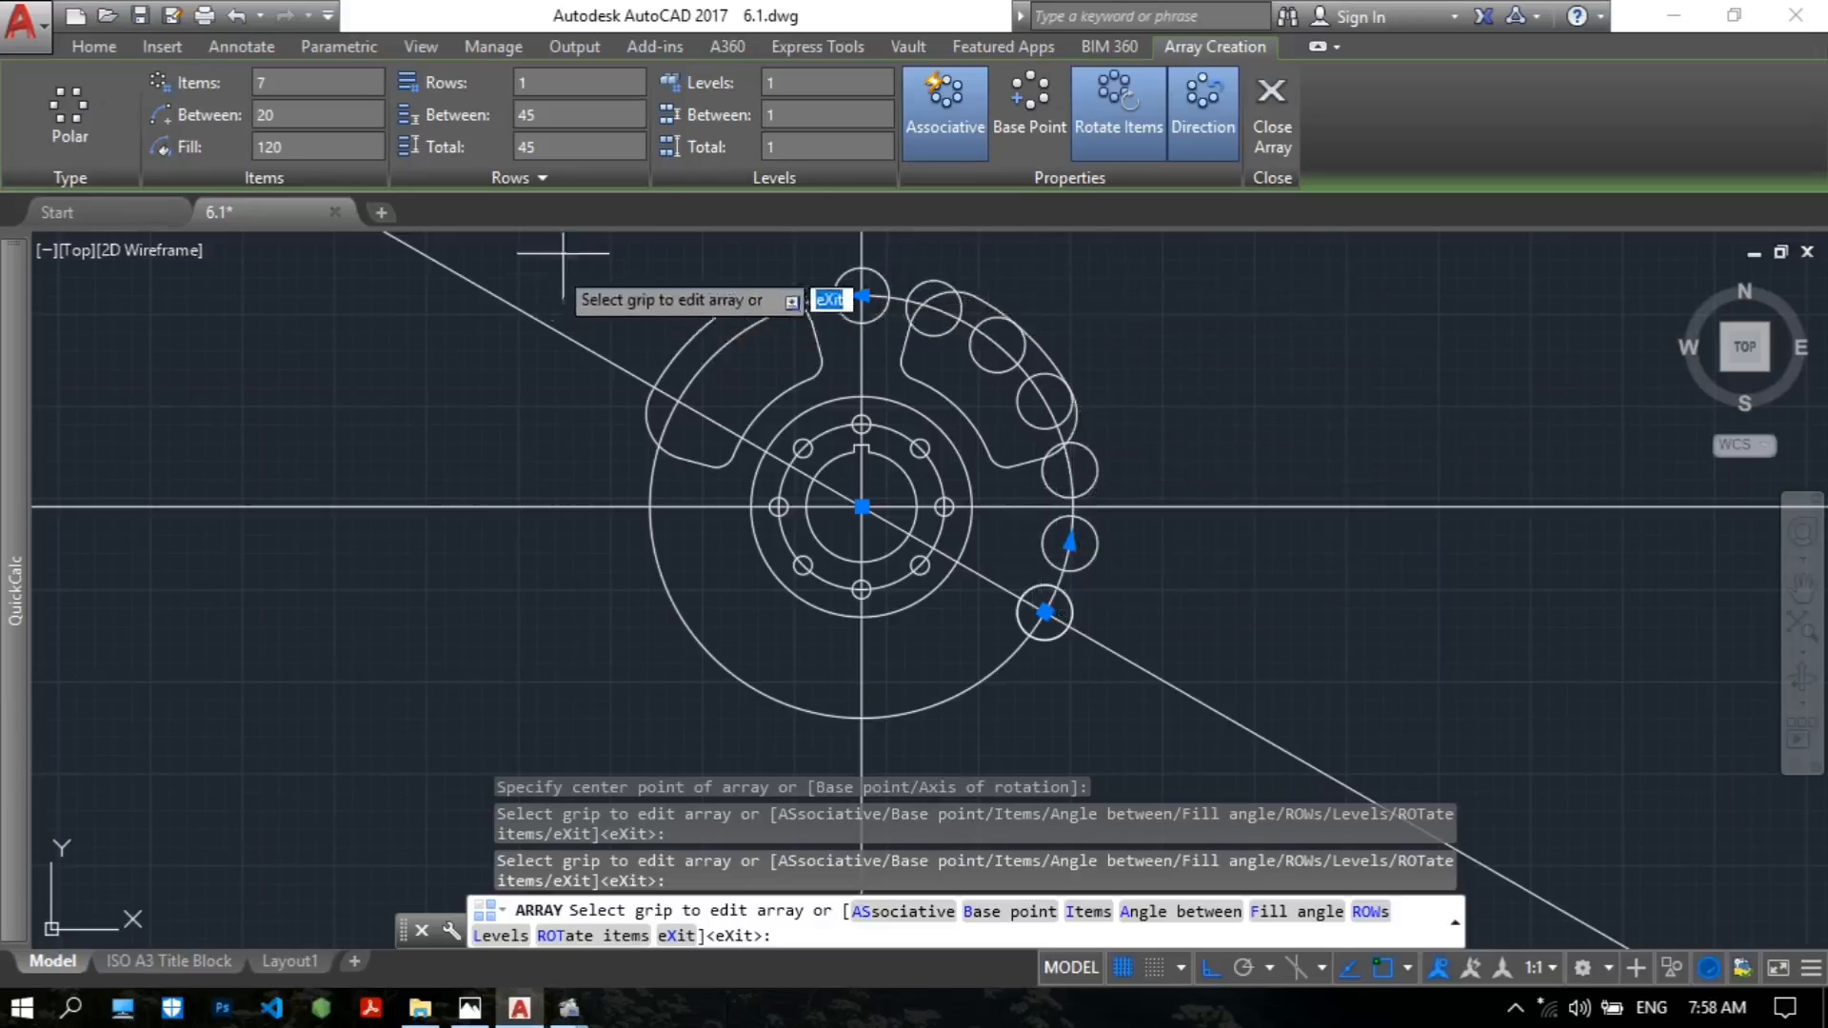
{"action": "left_click", "coordinate": [1197, 128]}
{"action": "middle_click_drag", "start_coordinate": [1127, 481], "coordinate": [1096, 425]}
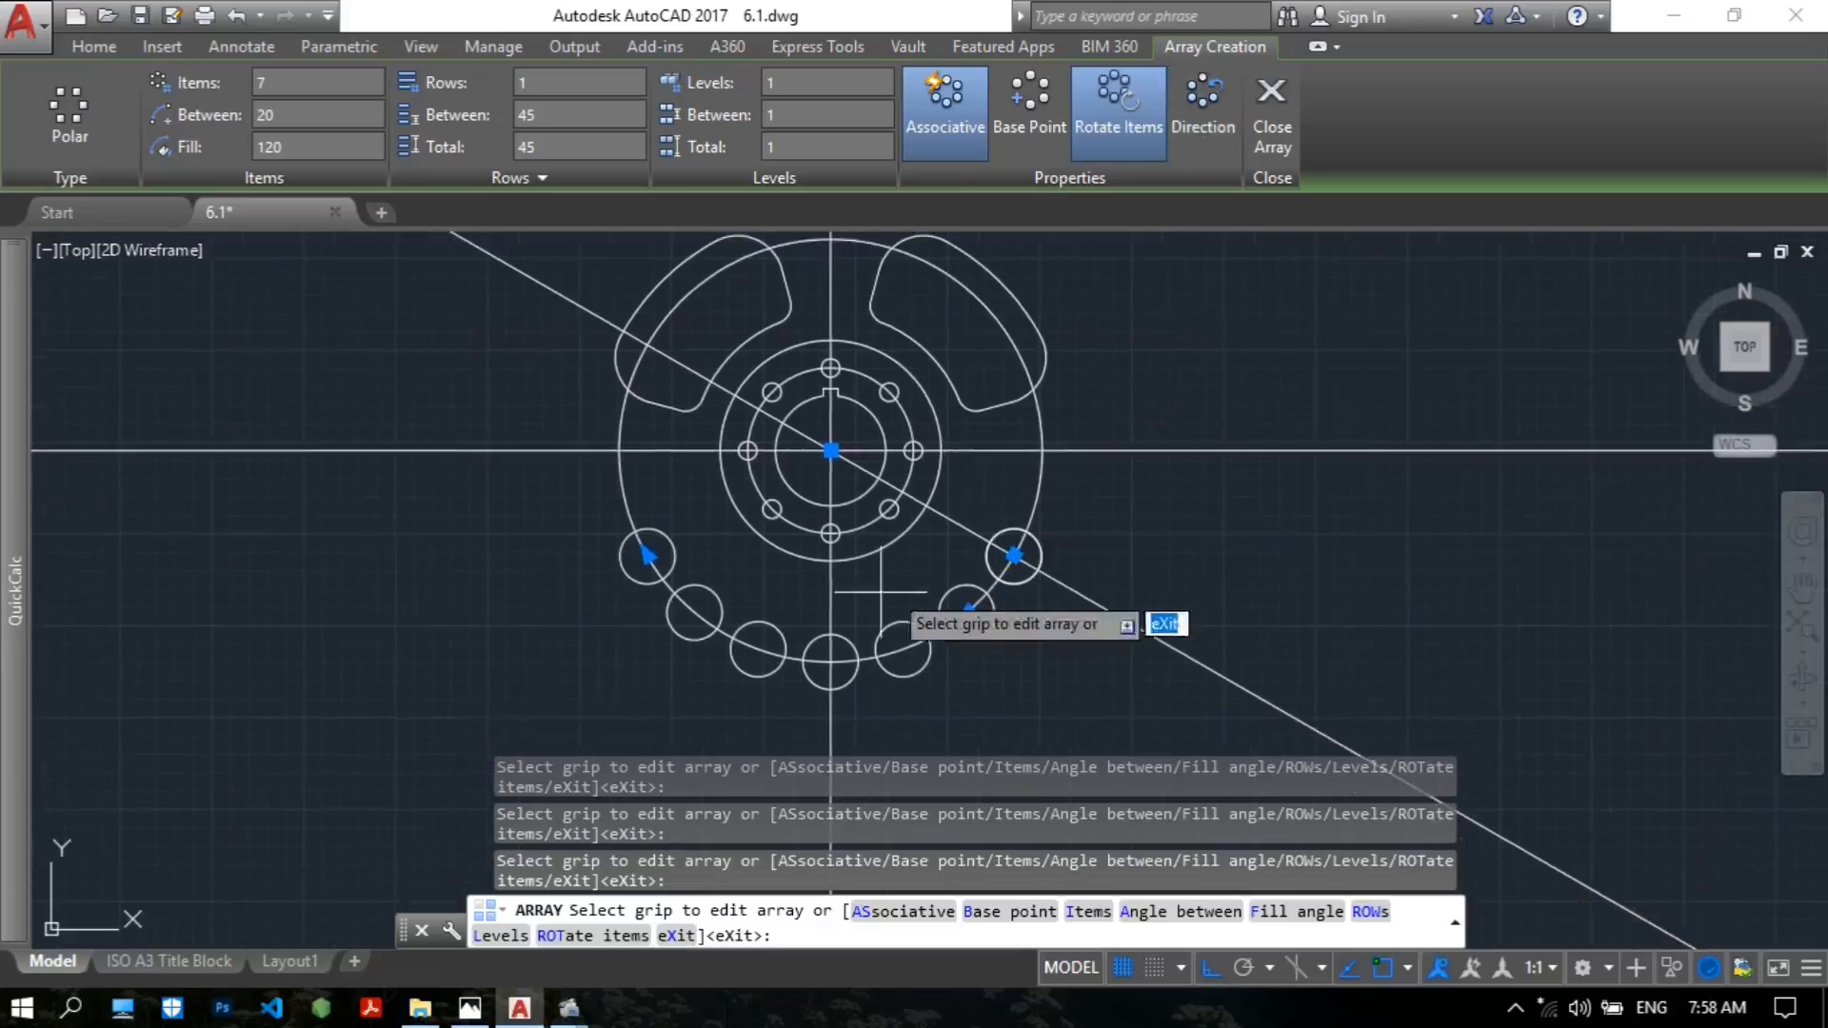
{"action": "left_click", "coordinate": [1267, 108]}
Erase the angled construction line running through the bore center.
{"action": "type", "text": "e"}
{"action": "key", "text": "Return"}
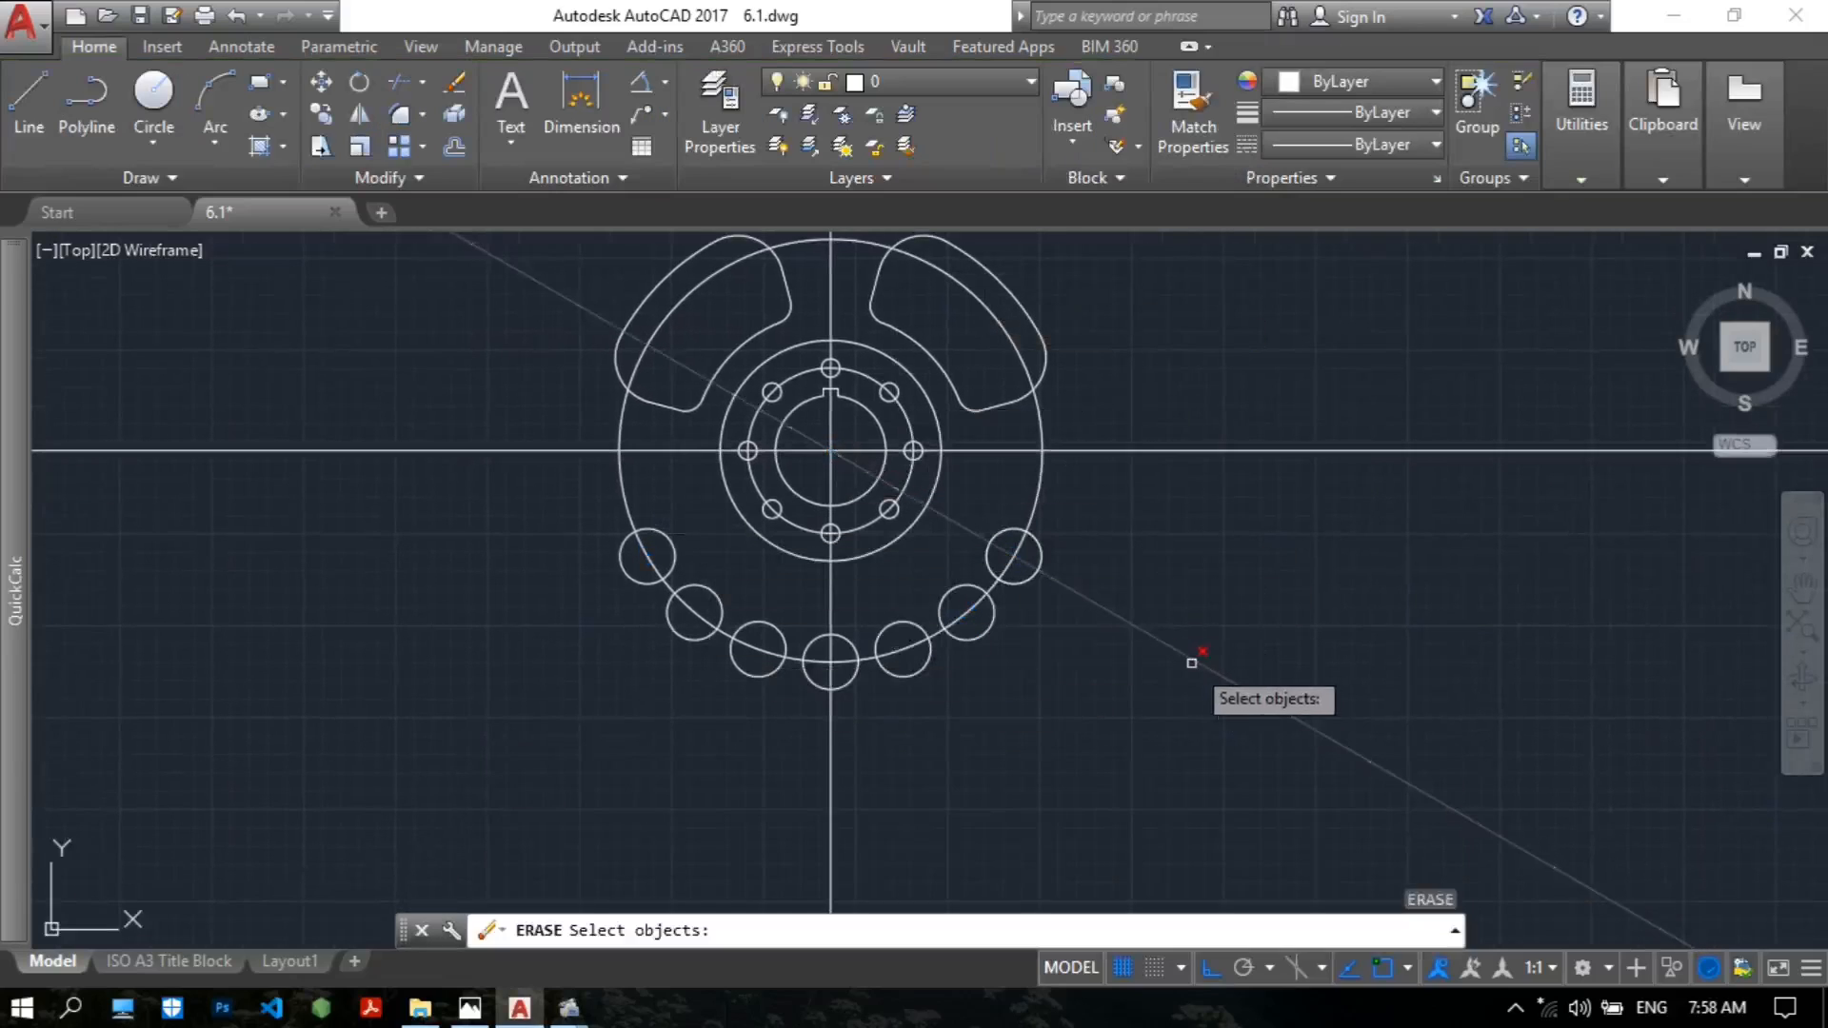
{"action": "left_click", "coordinate": [1193, 658]}
{"action": "key", "text": "Return"}
{"action": "scroll", "coordinate": [992, 641], "scroll_direction": "down", "scroll_amount": 4}
{"action": "middle_click_drag", "start_coordinate": [939, 659], "coordinate": [972, 611]}
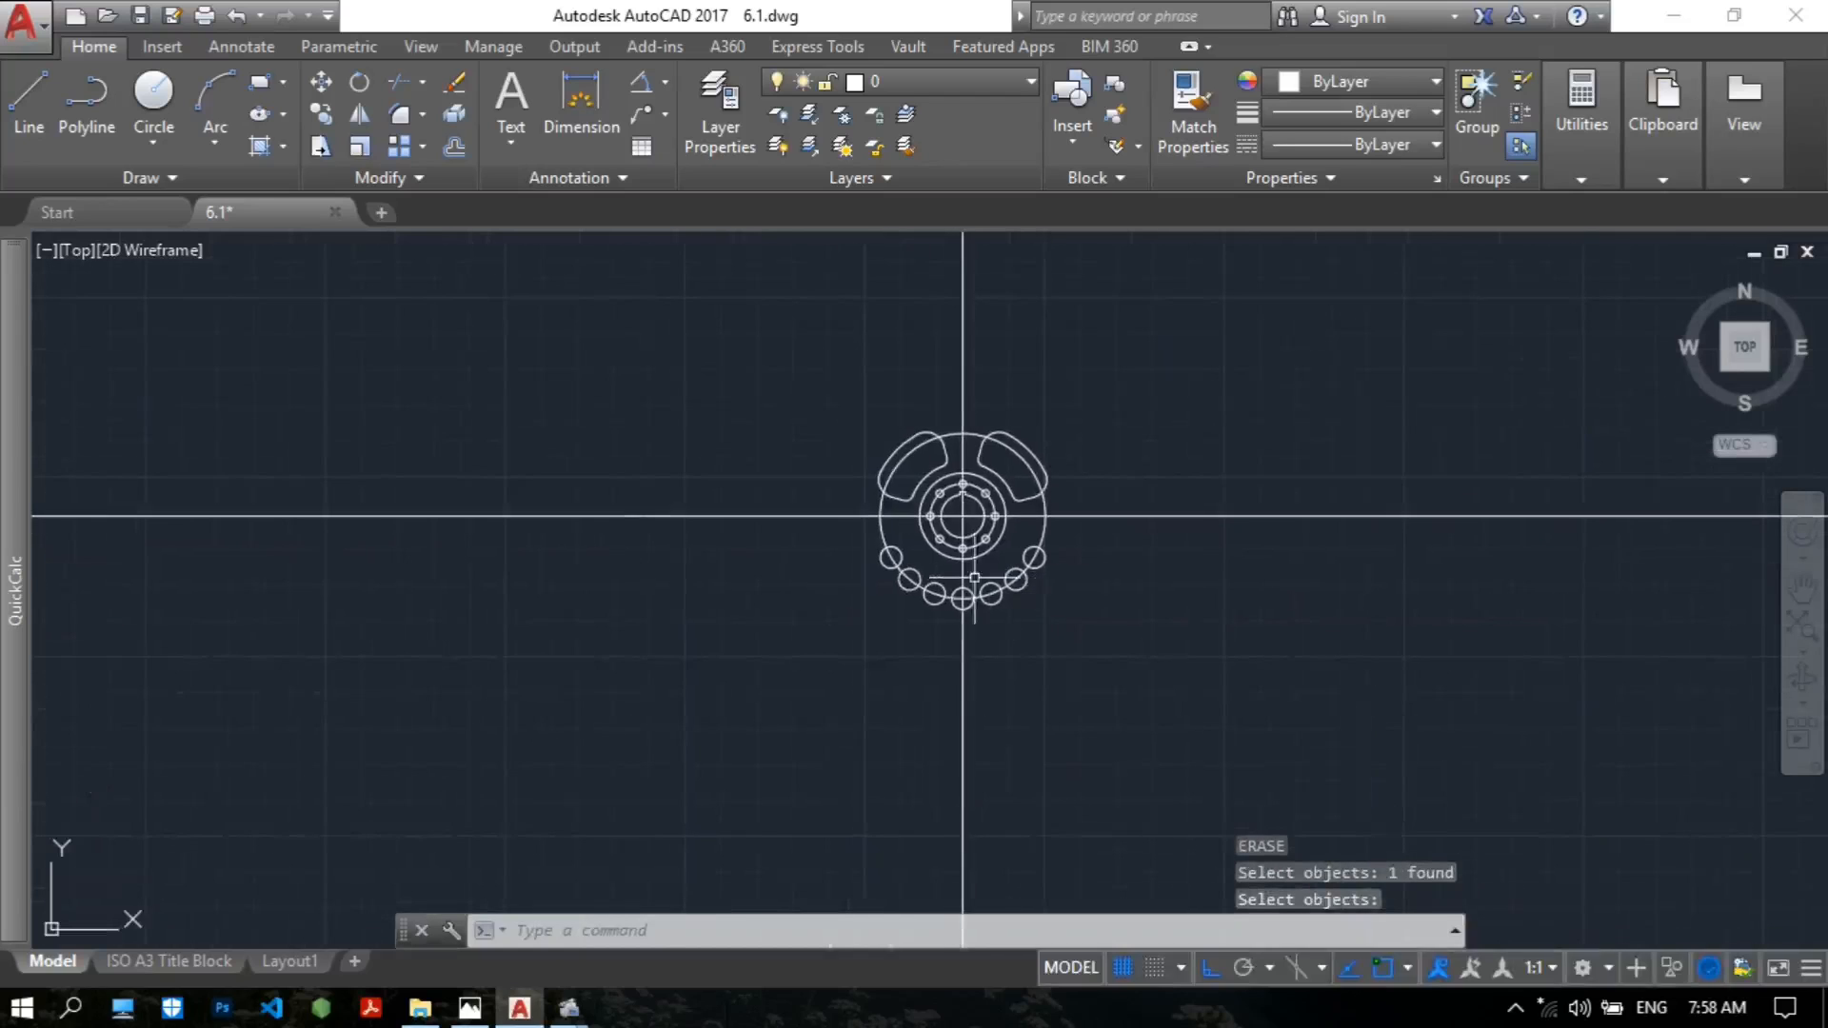
Switch to the reference image in Photos and examine the lower holes, the slots and the diameter callout of the large circle.
{"action": "scroll", "coordinate": [975, 586], "scroll_direction": "up", "scroll_amount": 2}
{"action": "left_click", "coordinate": [471, 1008]}
{"action": "left_click_drag", "start_coordinate": [1255, 607], "coordinate": [1683, 582]}
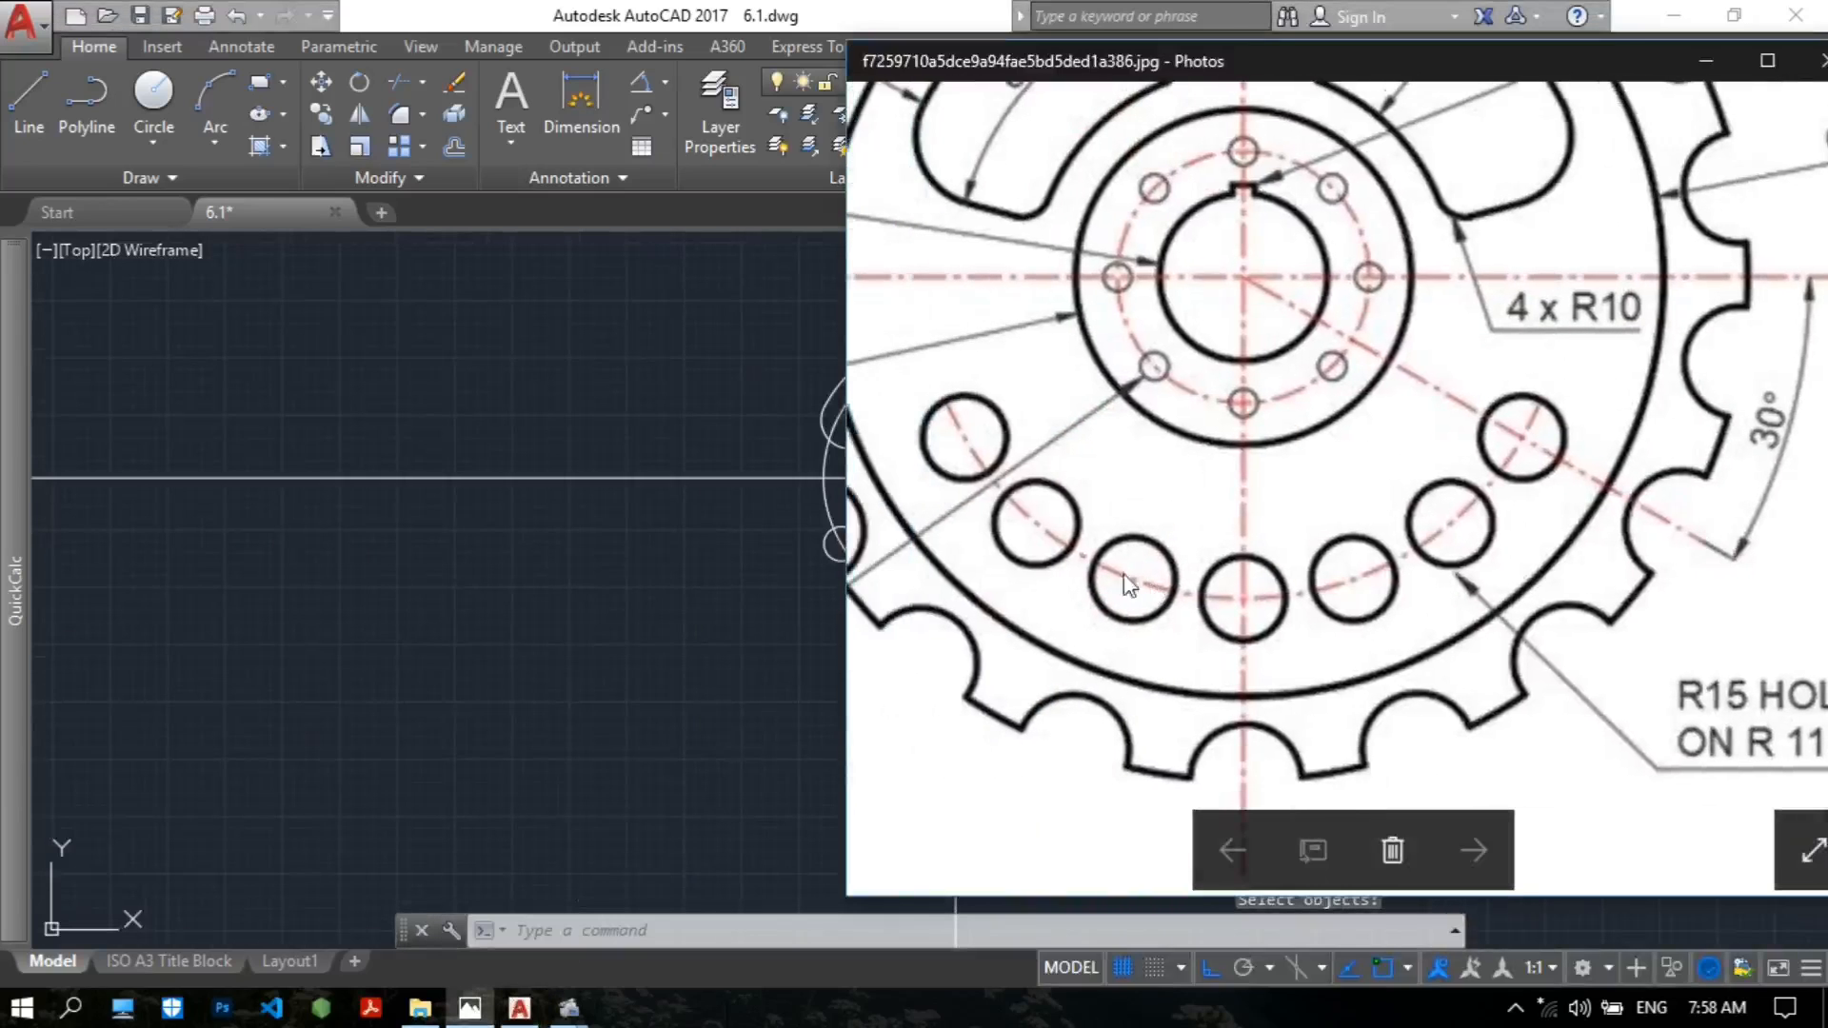
{"action": "left_click_drag", "start_coordinate": [1416, 619], "coordinate": [1657, 758]}
{"action": "left_click_drag", "start_coordinate": [1331, 584], "coordinate": [1287, 641]}
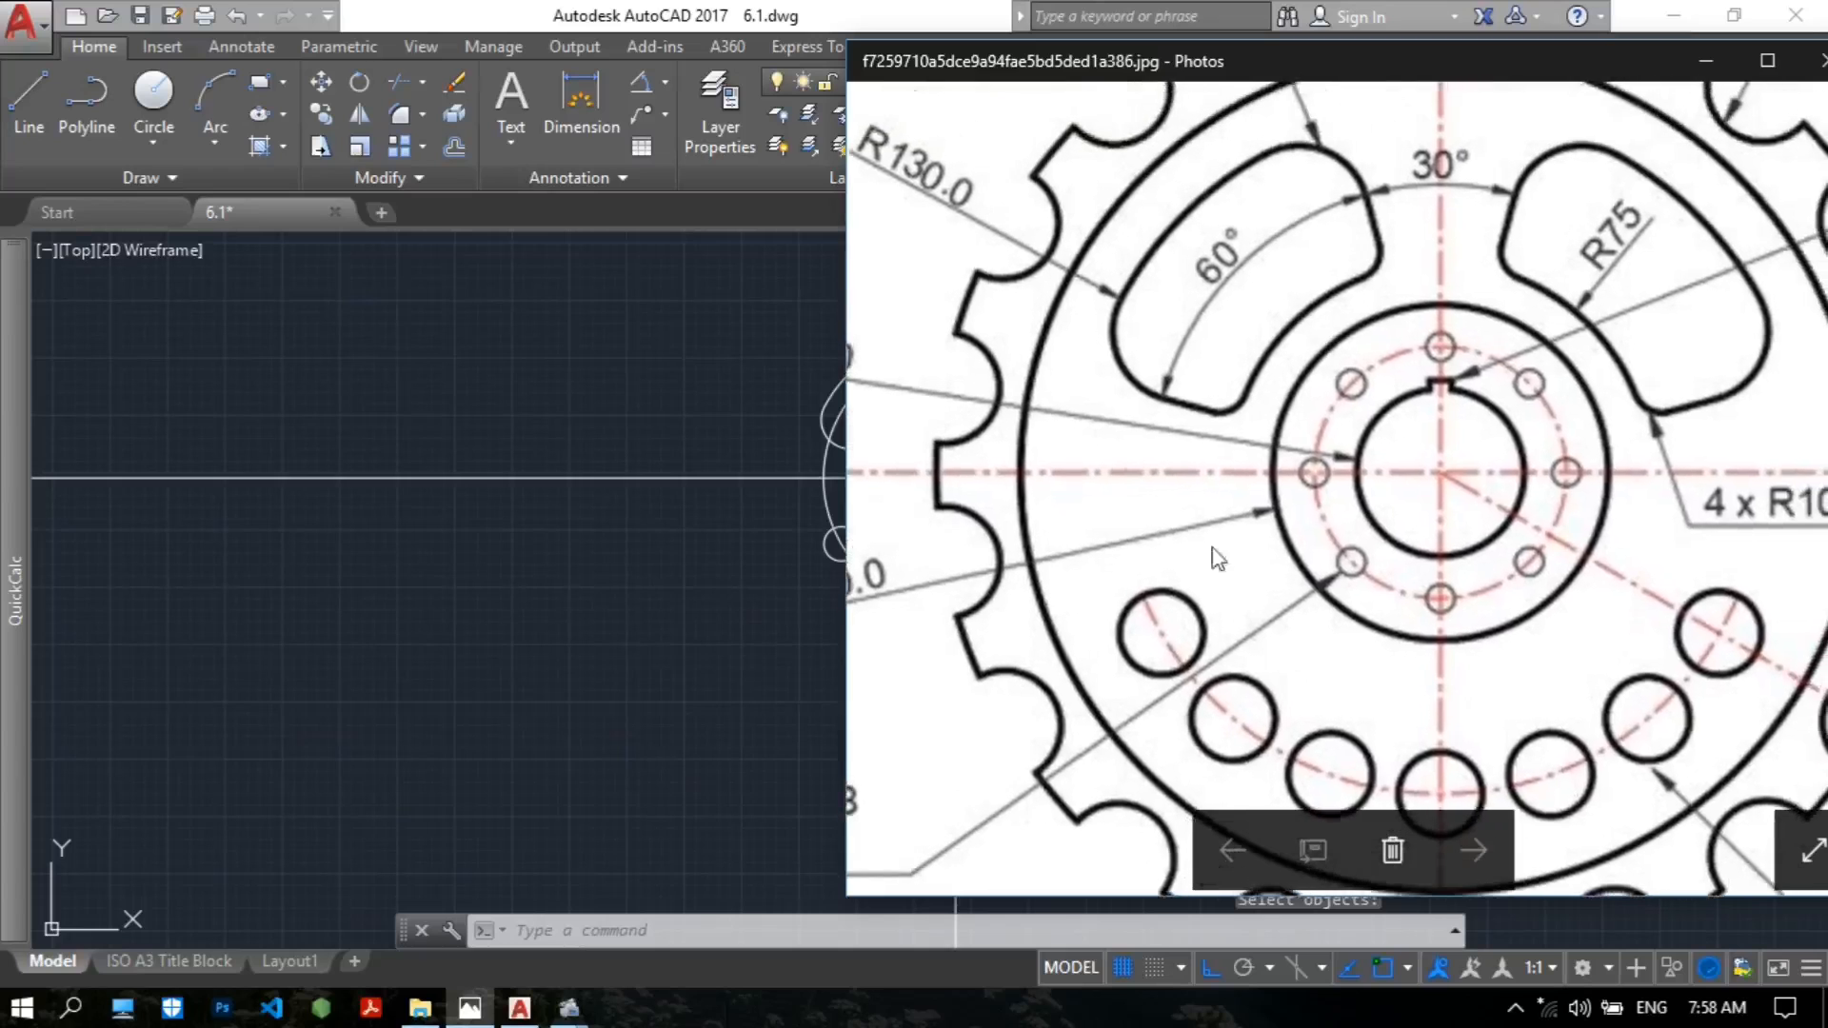
{"action": "left_click_drag", "start_coordinate": [1198, 464], "coordinate": [1368, 383]}
{"action": "left_click_drag", "start_coordinate": [1239, 358], "coordinate": [1168, 502]}
{"action": "left_click_drag", "start_coordinate": [1368, 259], "coordinate": [1114, 422]}
{"action": "left_click_drag", "start_coordinate": [1543, 412], "coordinate": [1365, 265]}
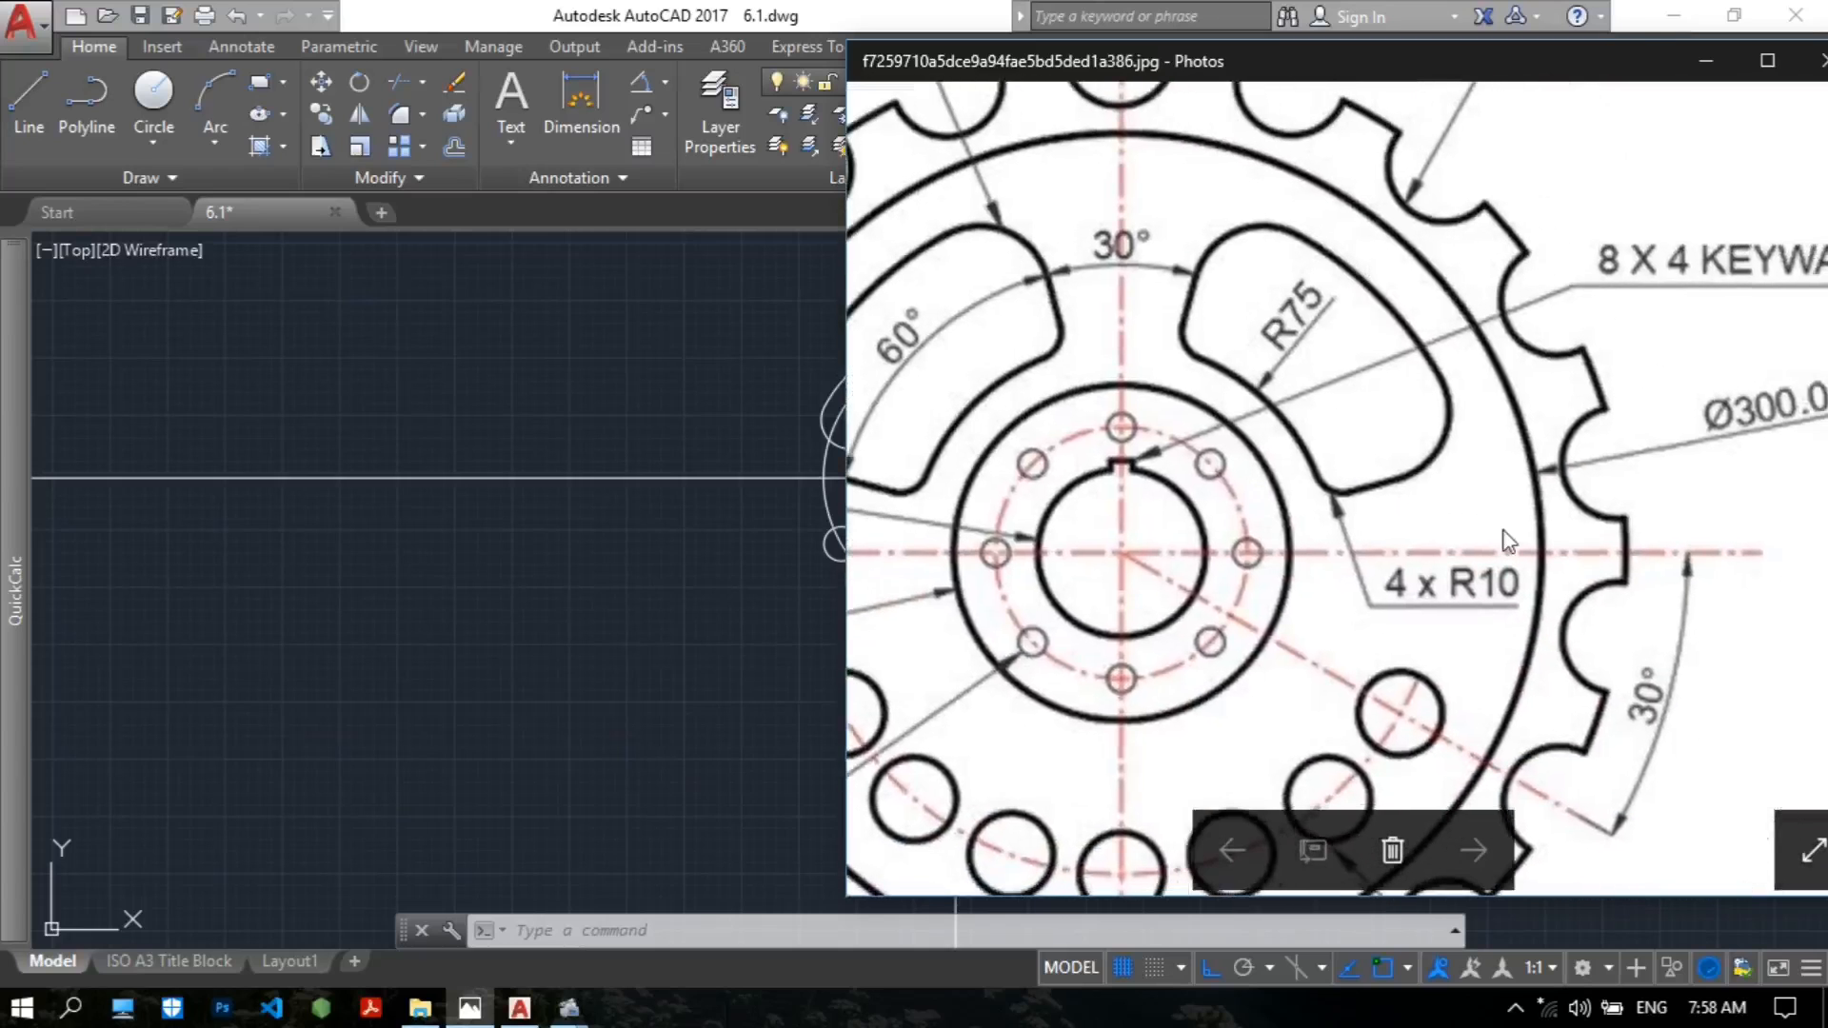
{"action": "left_click_drag", "start_coordinate": [1480, 789], "coordinate": [1476, 493]}
{"action": "scroll", "coordinate": [1441, 547], "scroll_direction": "down", "scroll_amount": 4}
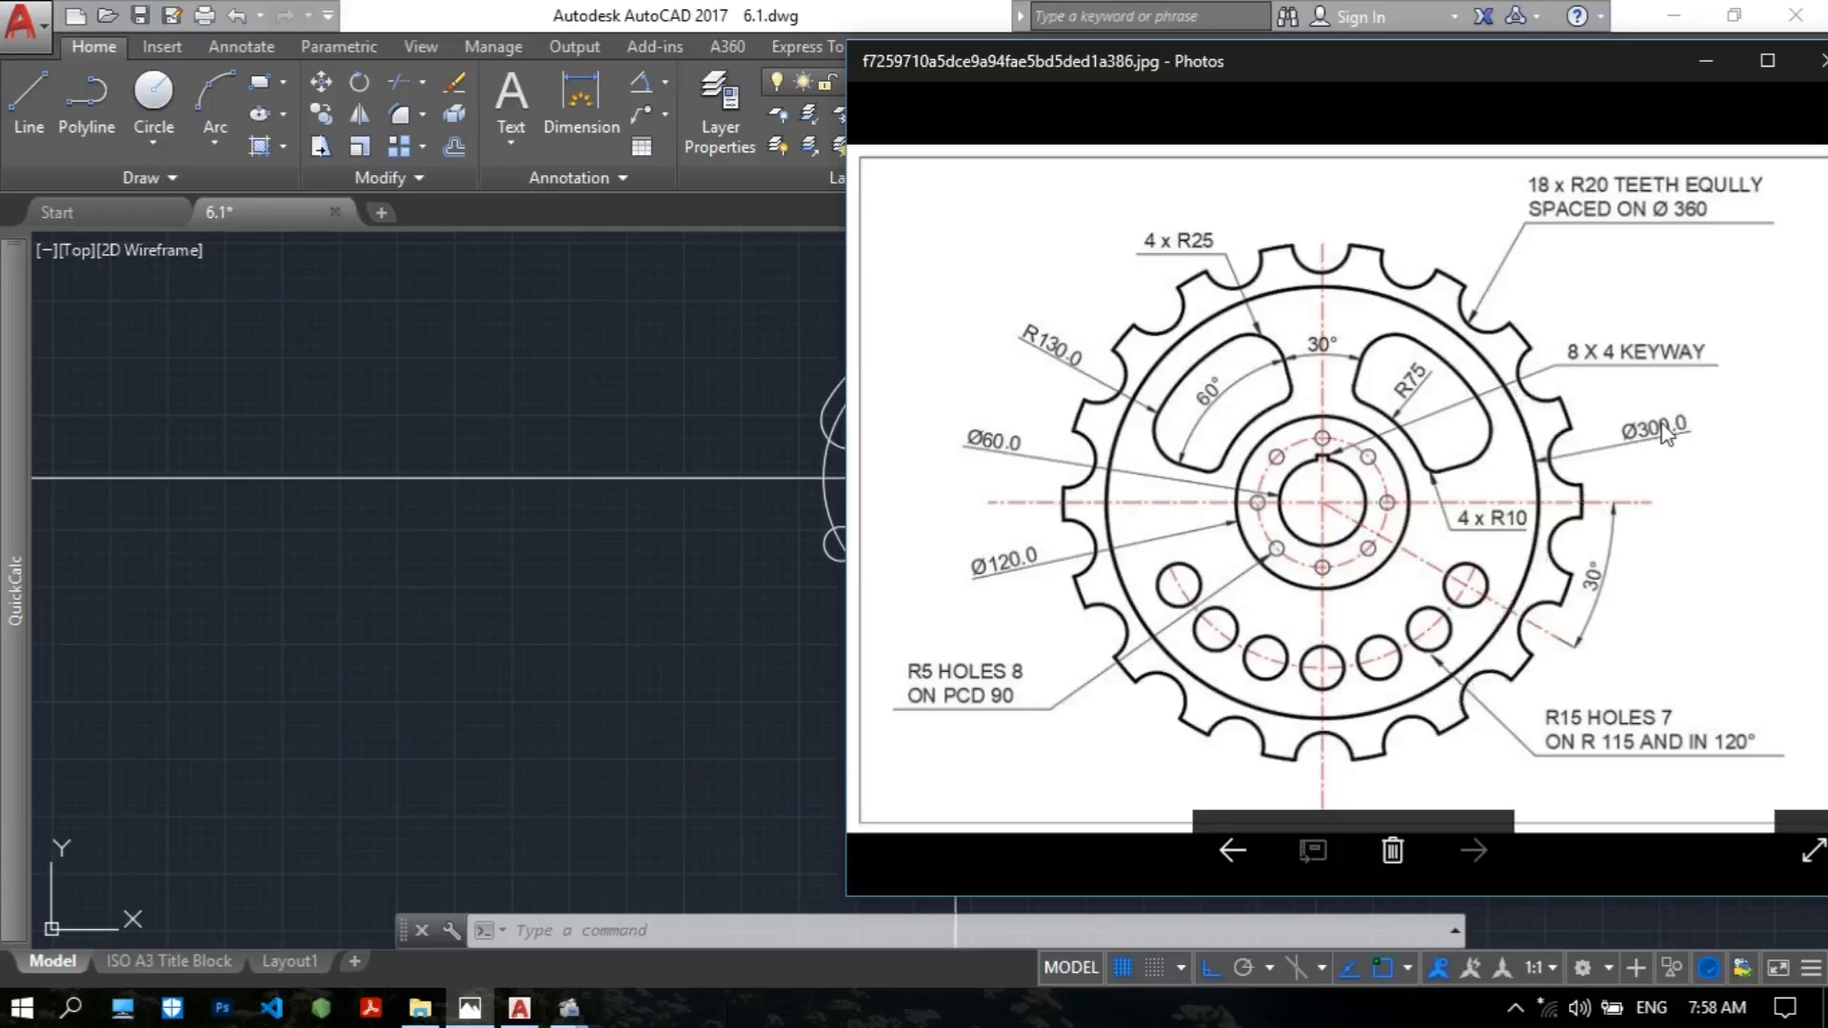
Back in AutoCAD, draw a circle of diameter 300 centered on the bore, enclosing the slots and lower holes.
{"action": "left_click", "coordinate": [665, 381]}
{"action": "type", "text": "c"}
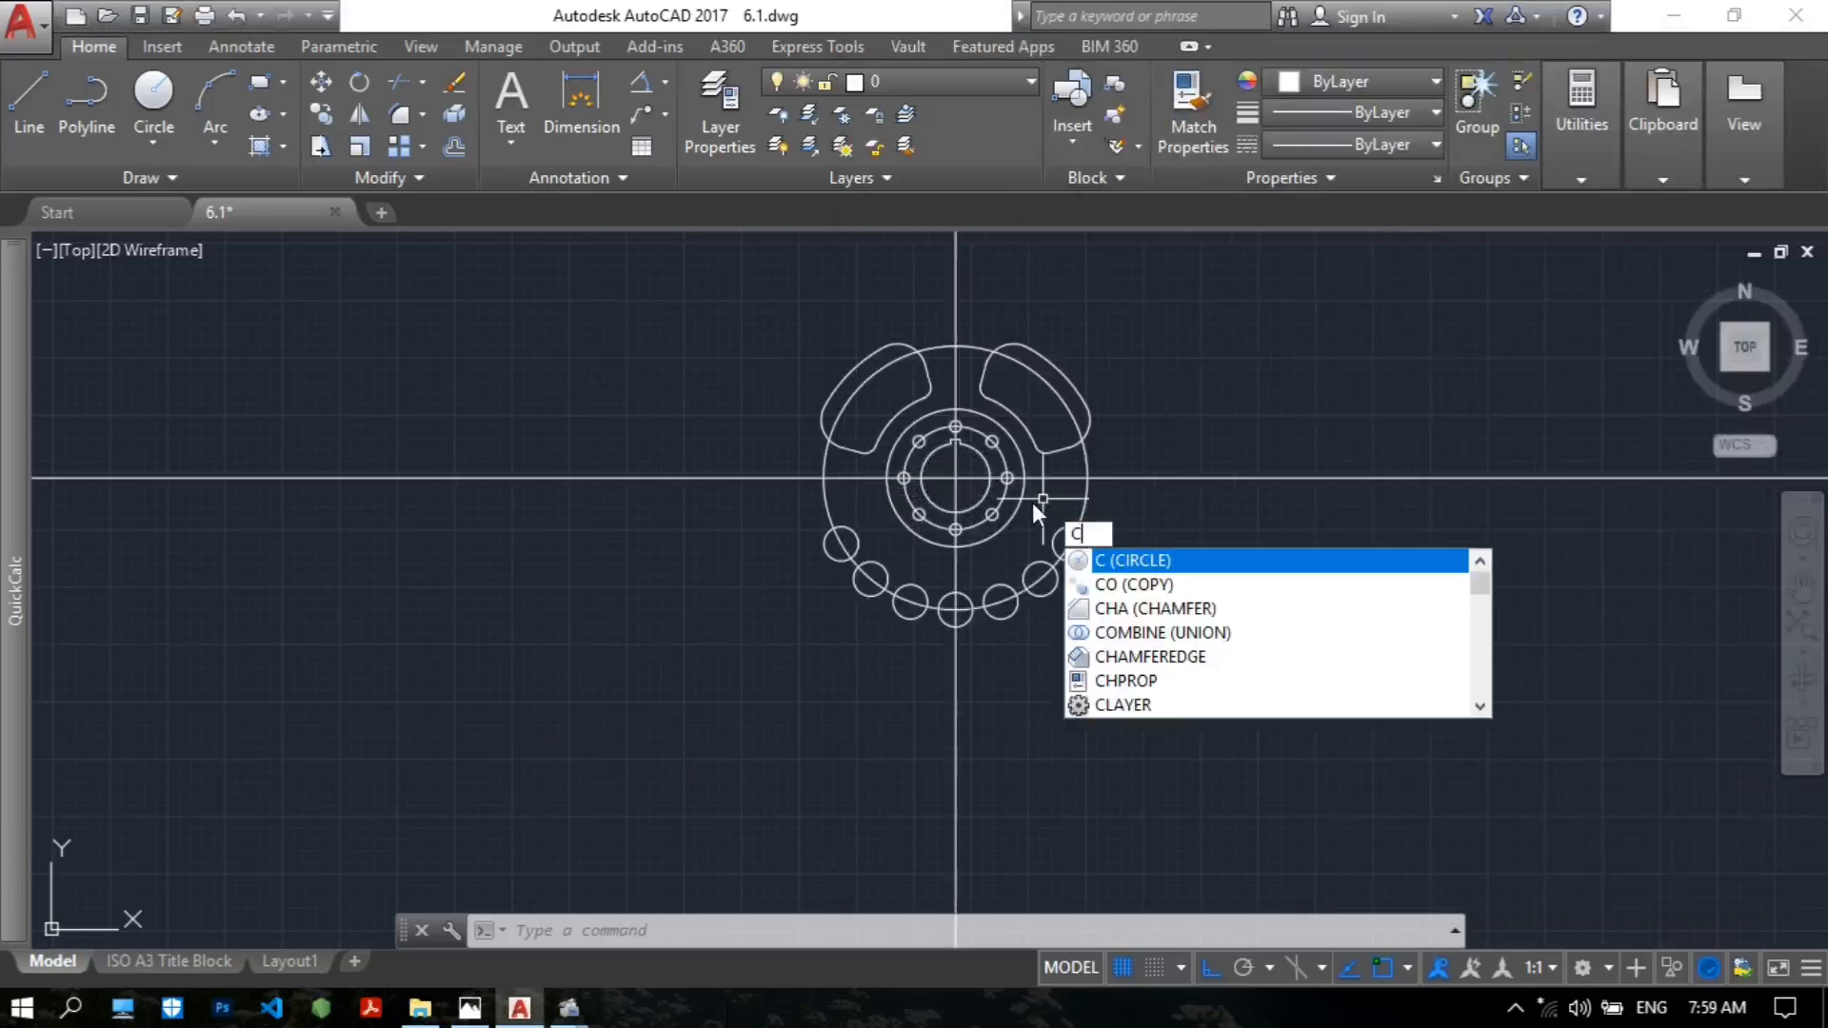
{"action": "key", "text": "Return"}
{"action": "scroll", "coordinate": [998, 493], "scroll_direction": "up", "scroll_amount": 2}
{"action": "left_click", "coordinate": [891, 458]}
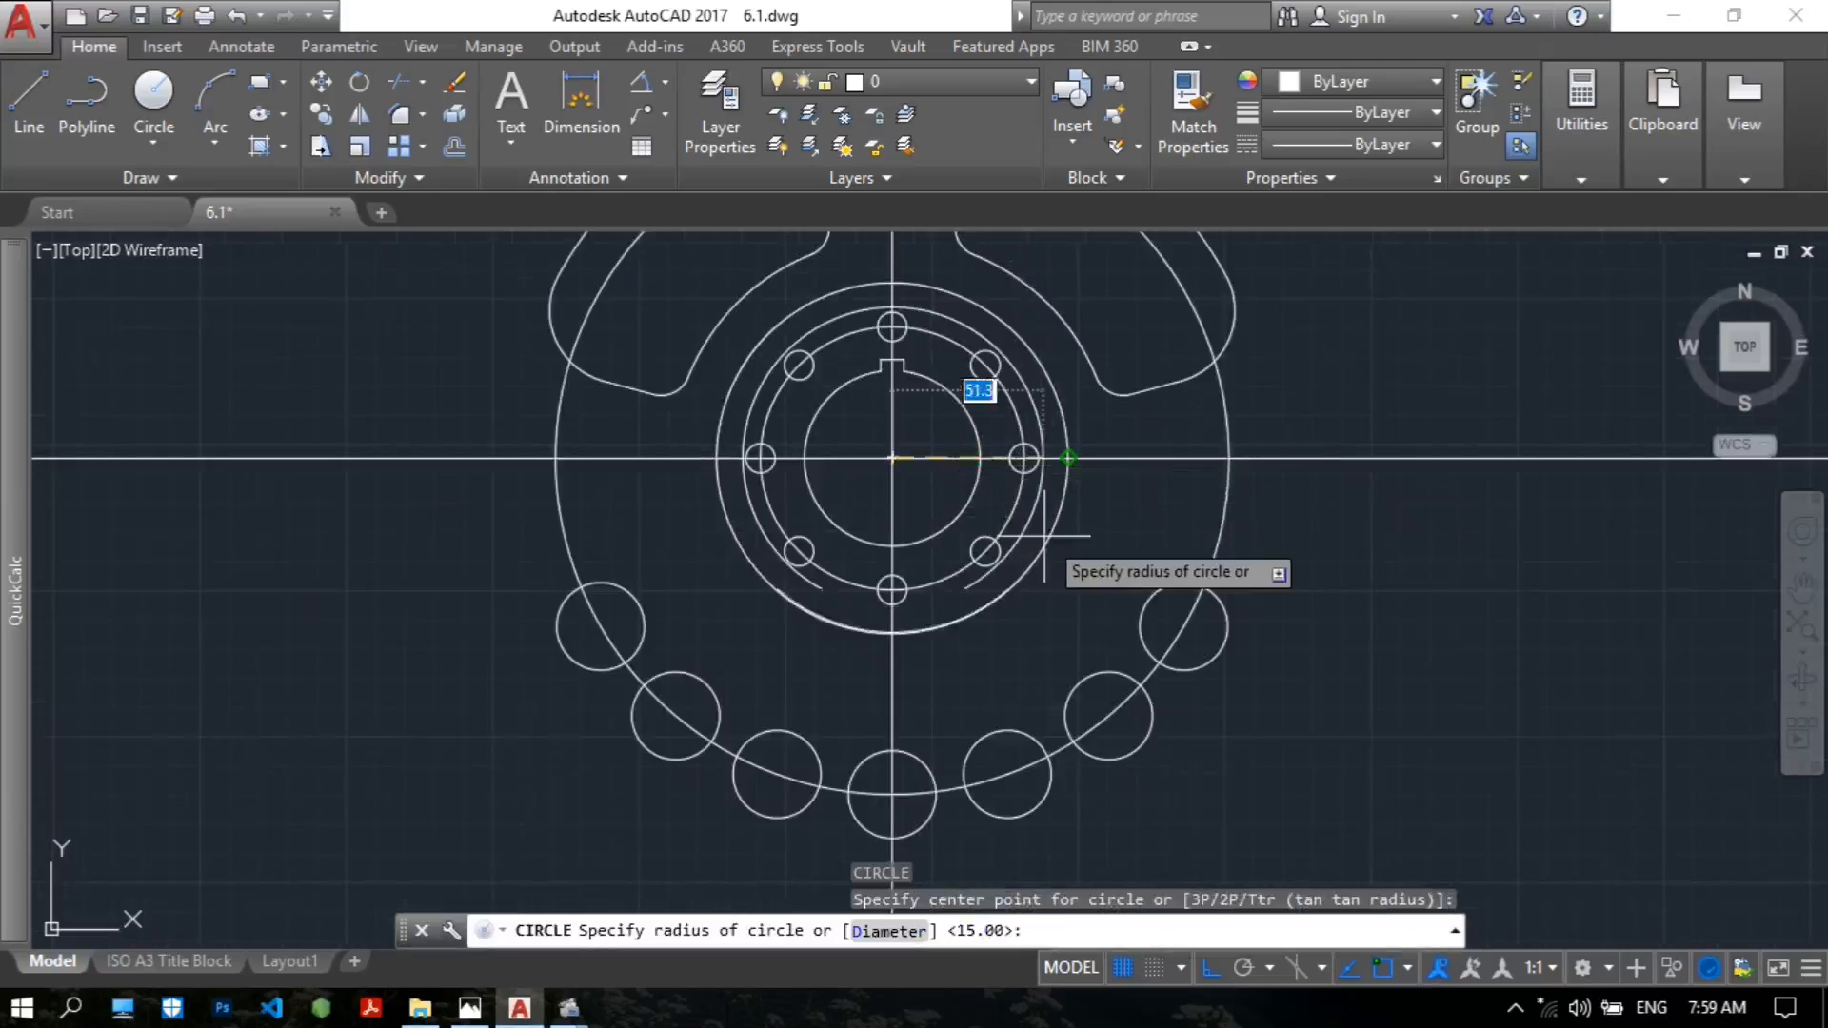
{"action": "scroll", "coordinate": [1054, 540], "scroll_direction": "down", "scroll_amount": 4}
{"action": "type", "text": "d"}
{"action": "key", "text": "Return"}
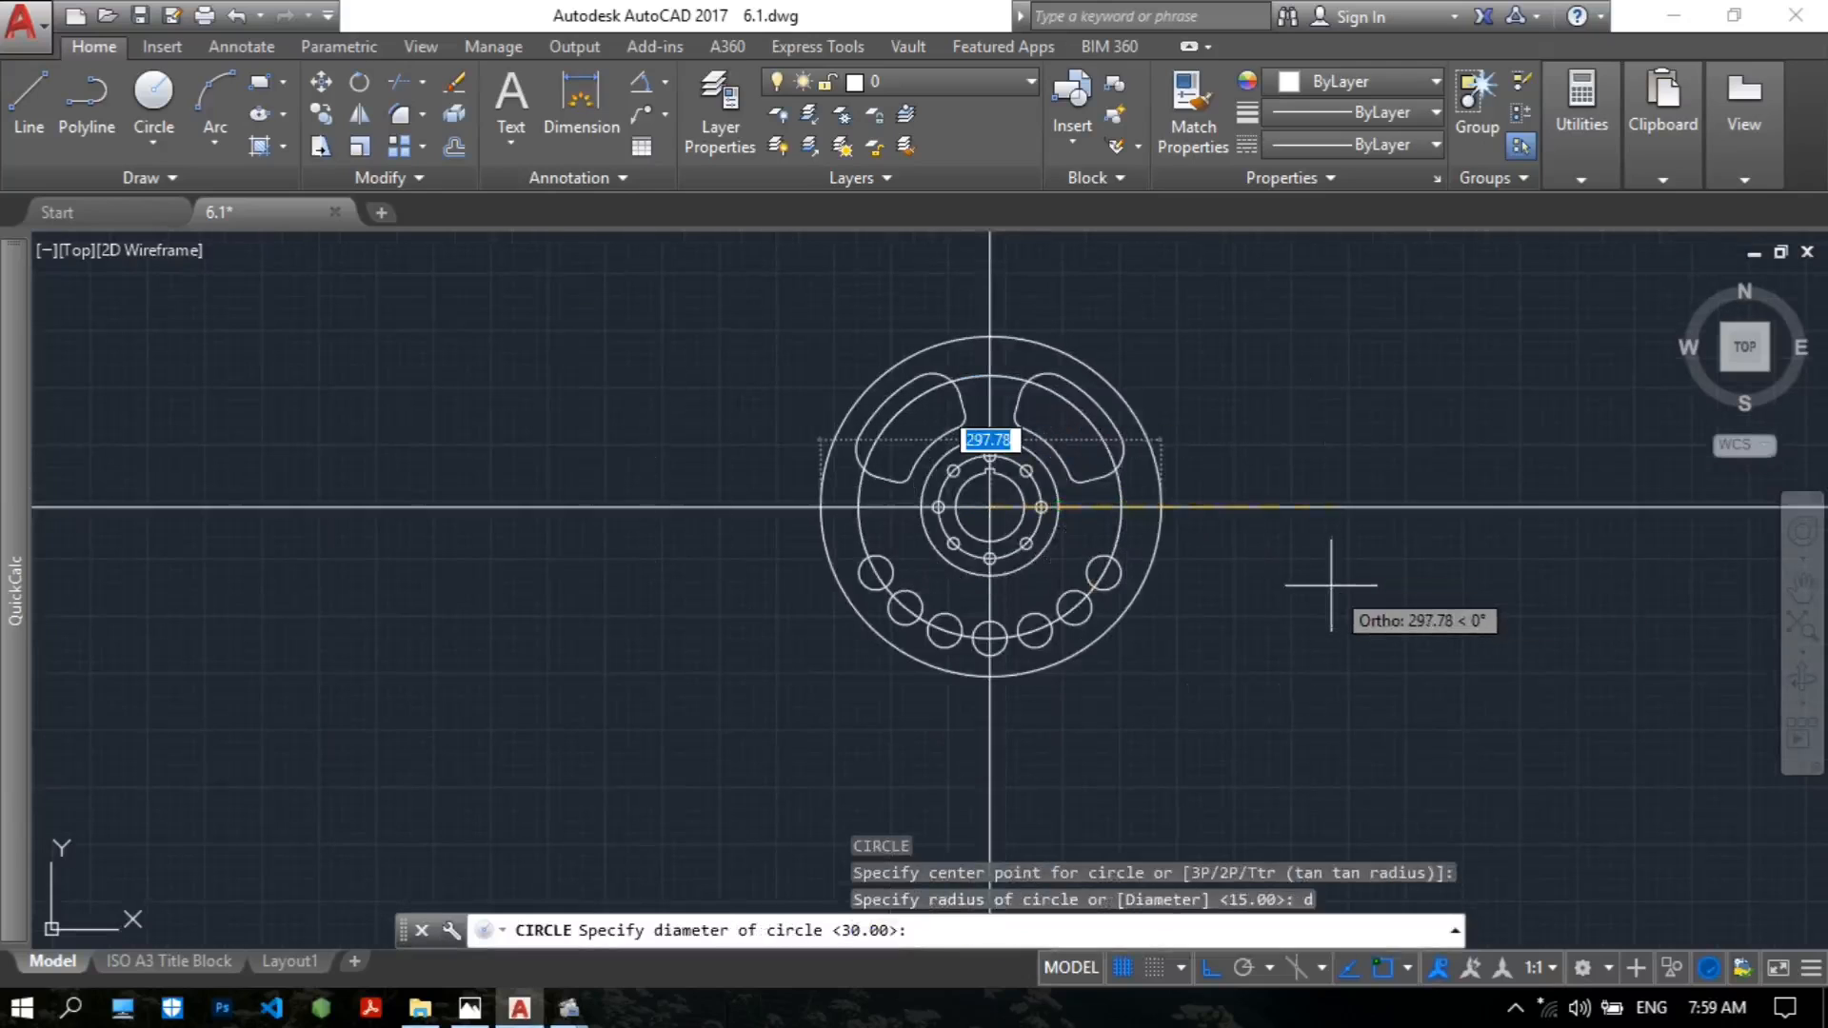
{"action": "type", "text": "300"}
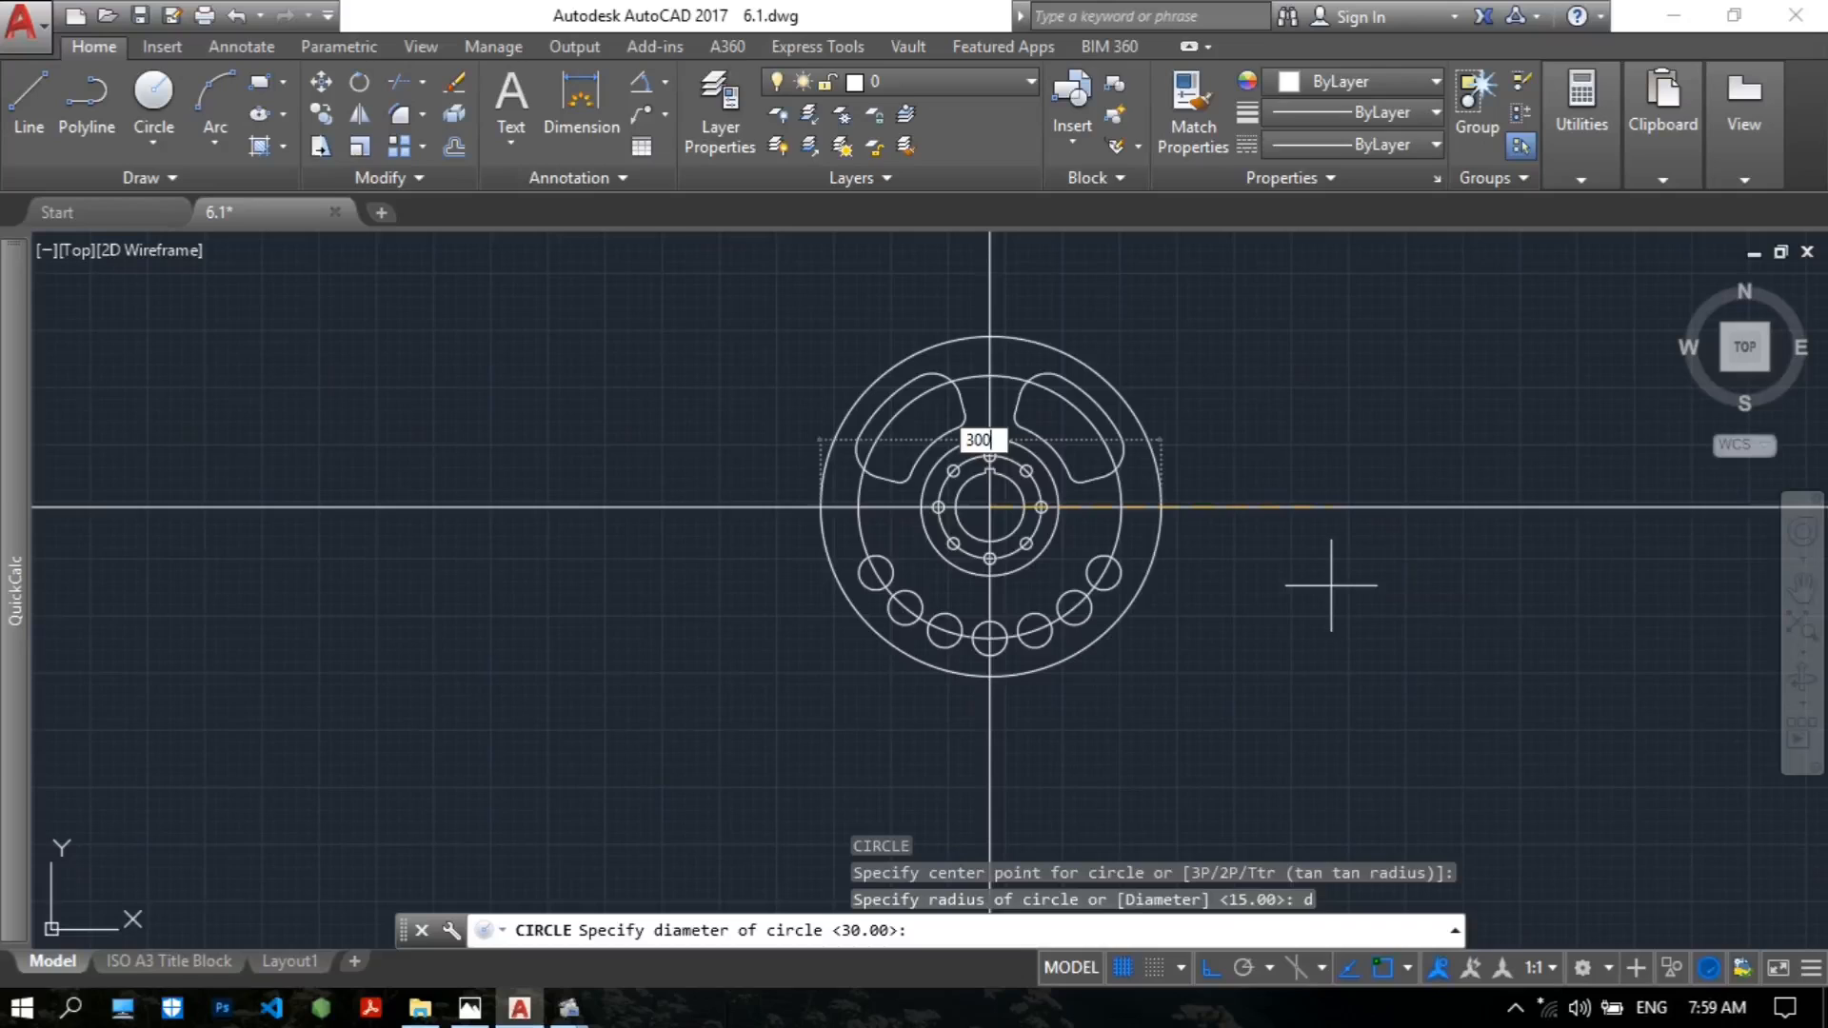
{"action": "key", "text": "Return"}
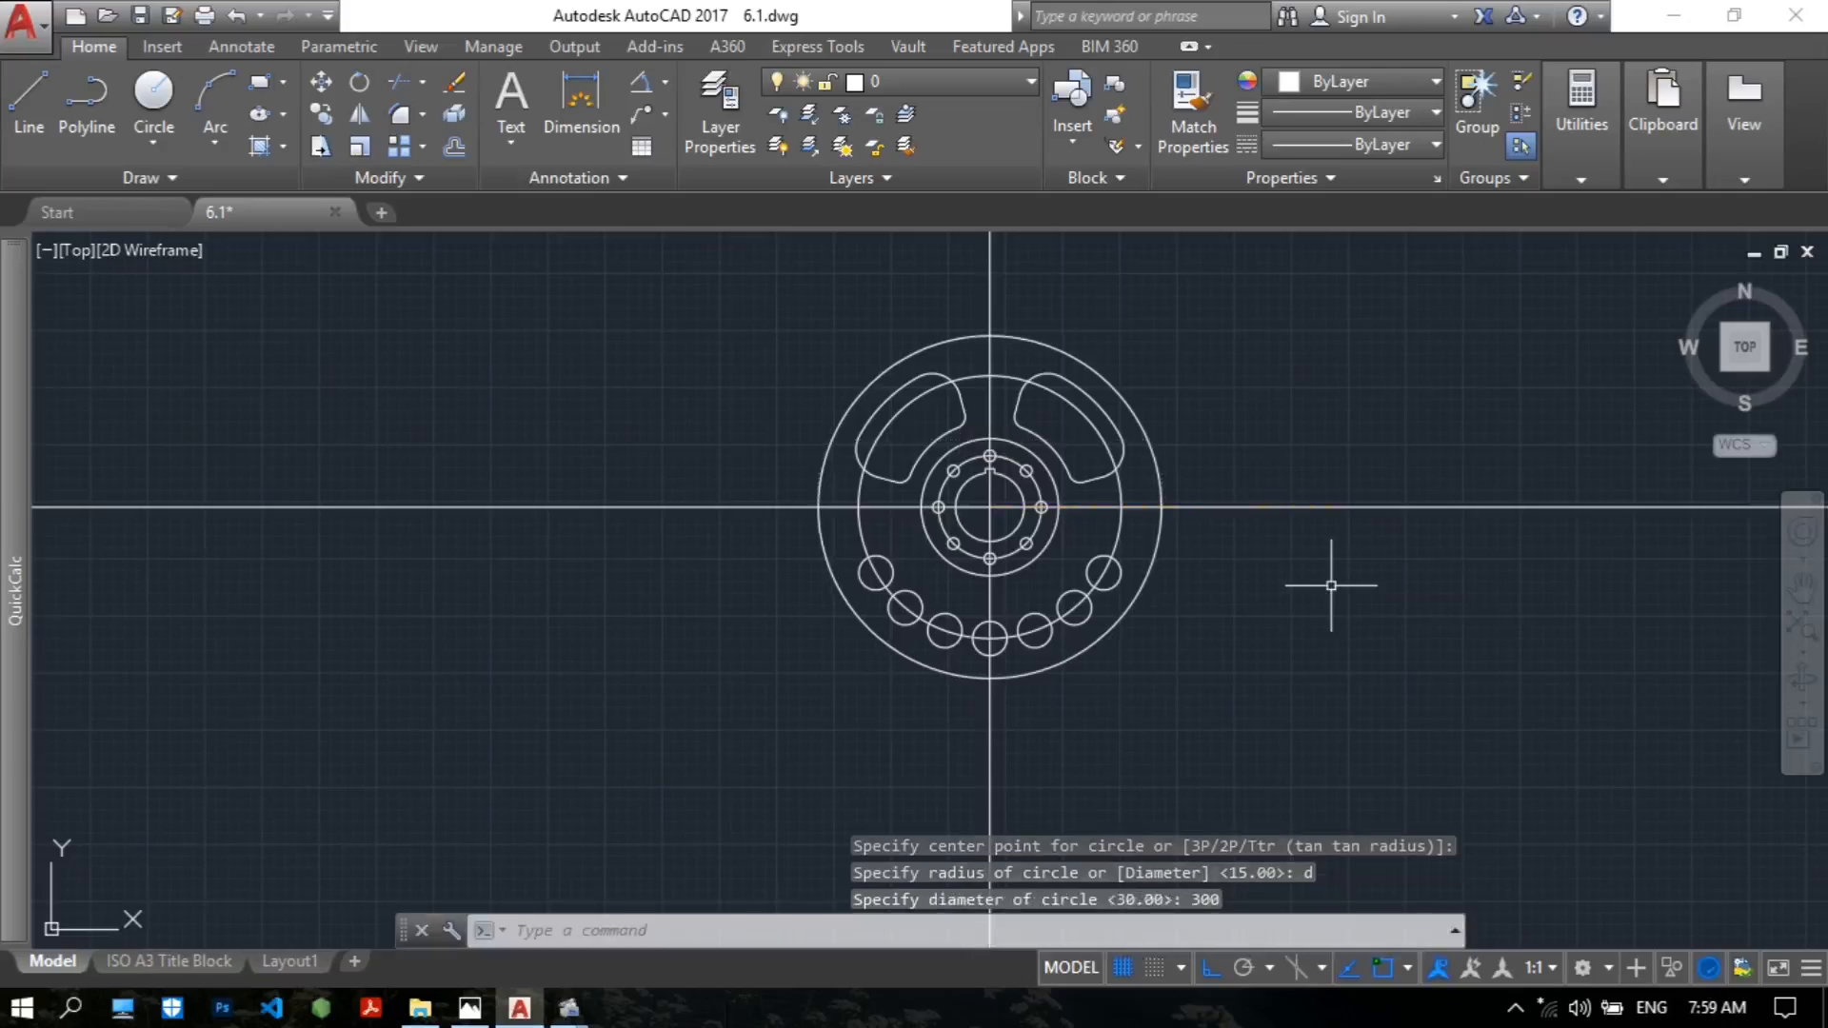
Switch to the reference image in Photos and examine the callout for the teeth around the sprocket's rim.
{"action": "left_click", "coordinate": [470, 1010]}
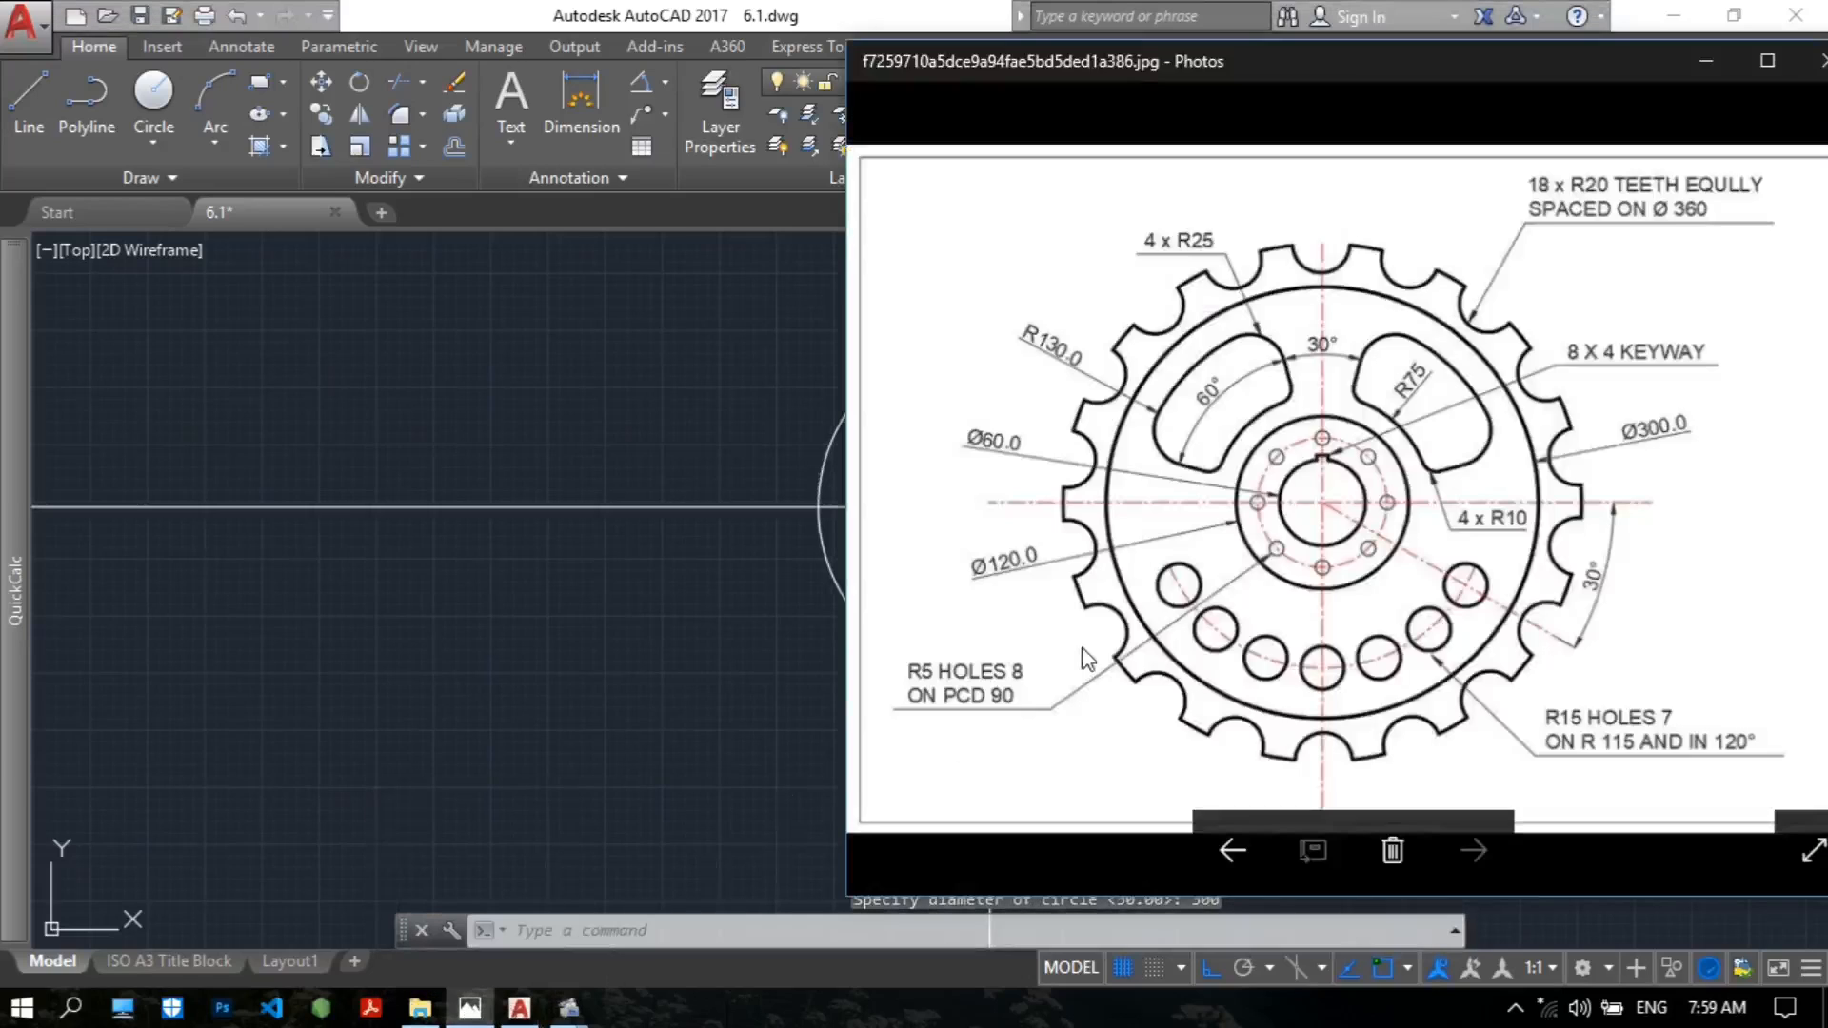
{"action": "left_click", "coordinate": [631, 644]}
{"action": "left_click", "coordinate": [469, 1009]}
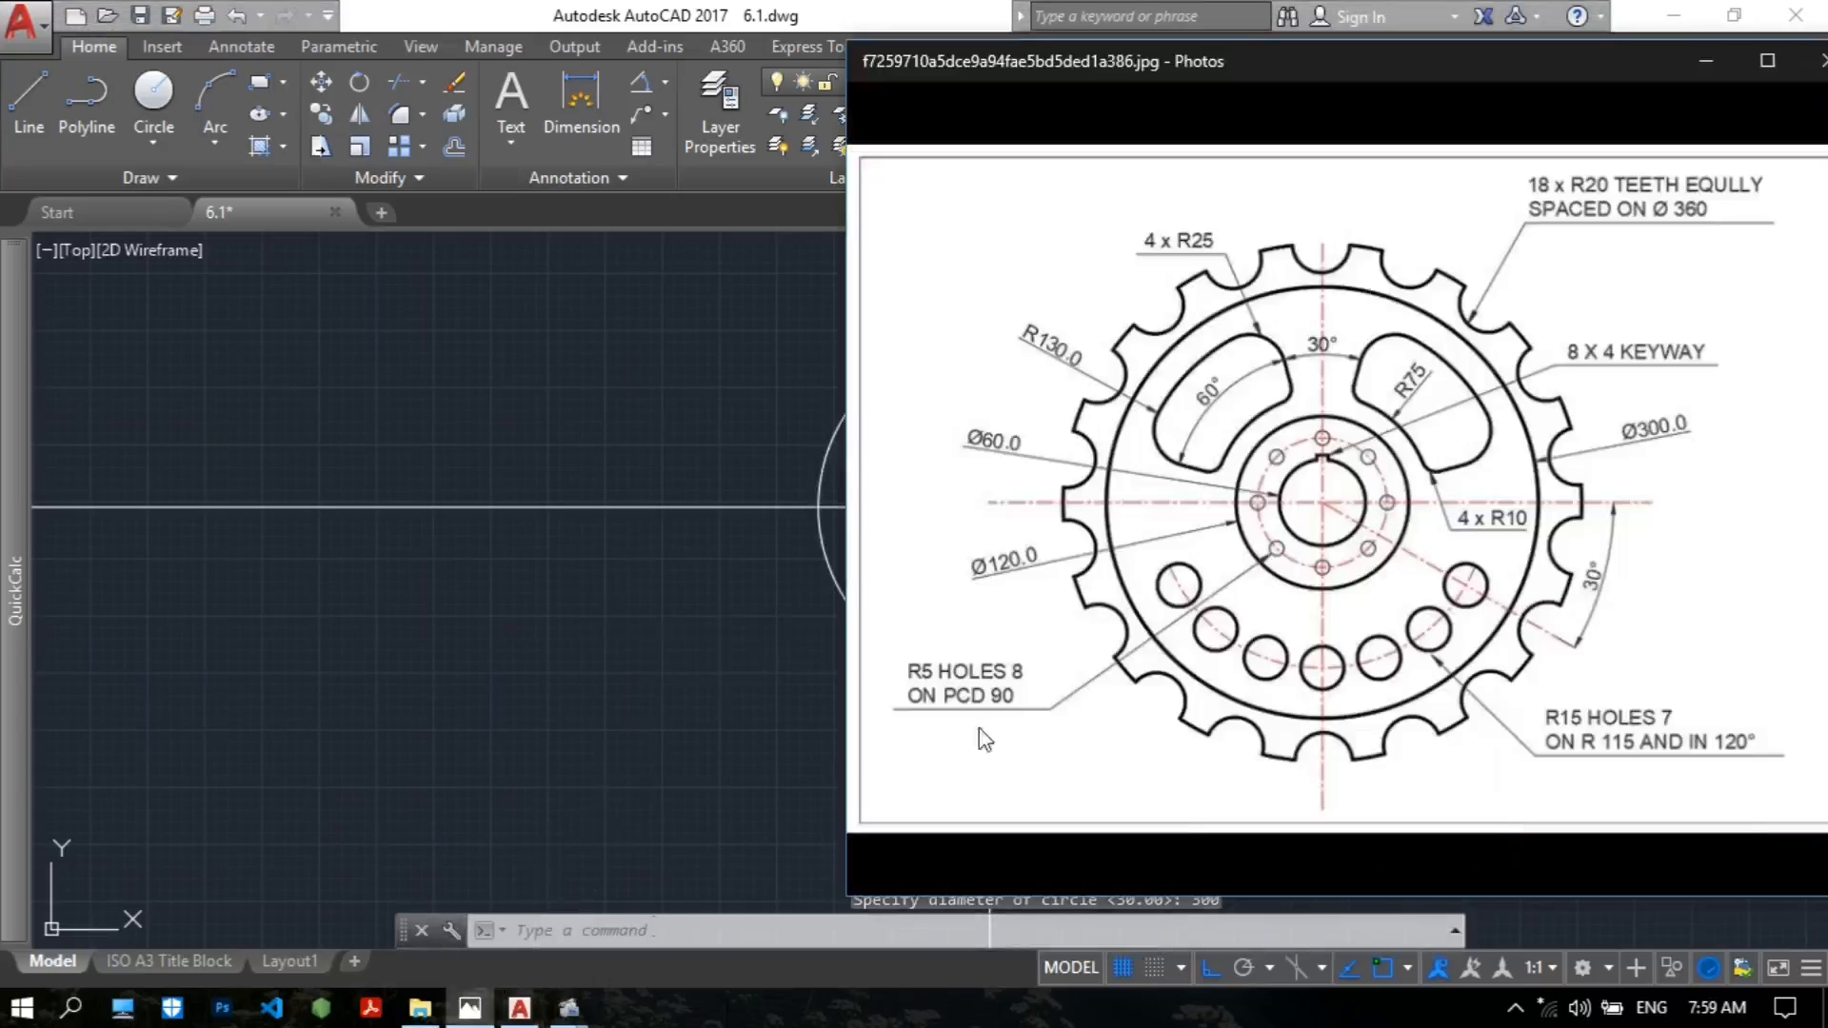
{"action": "key", "text": "Left"}
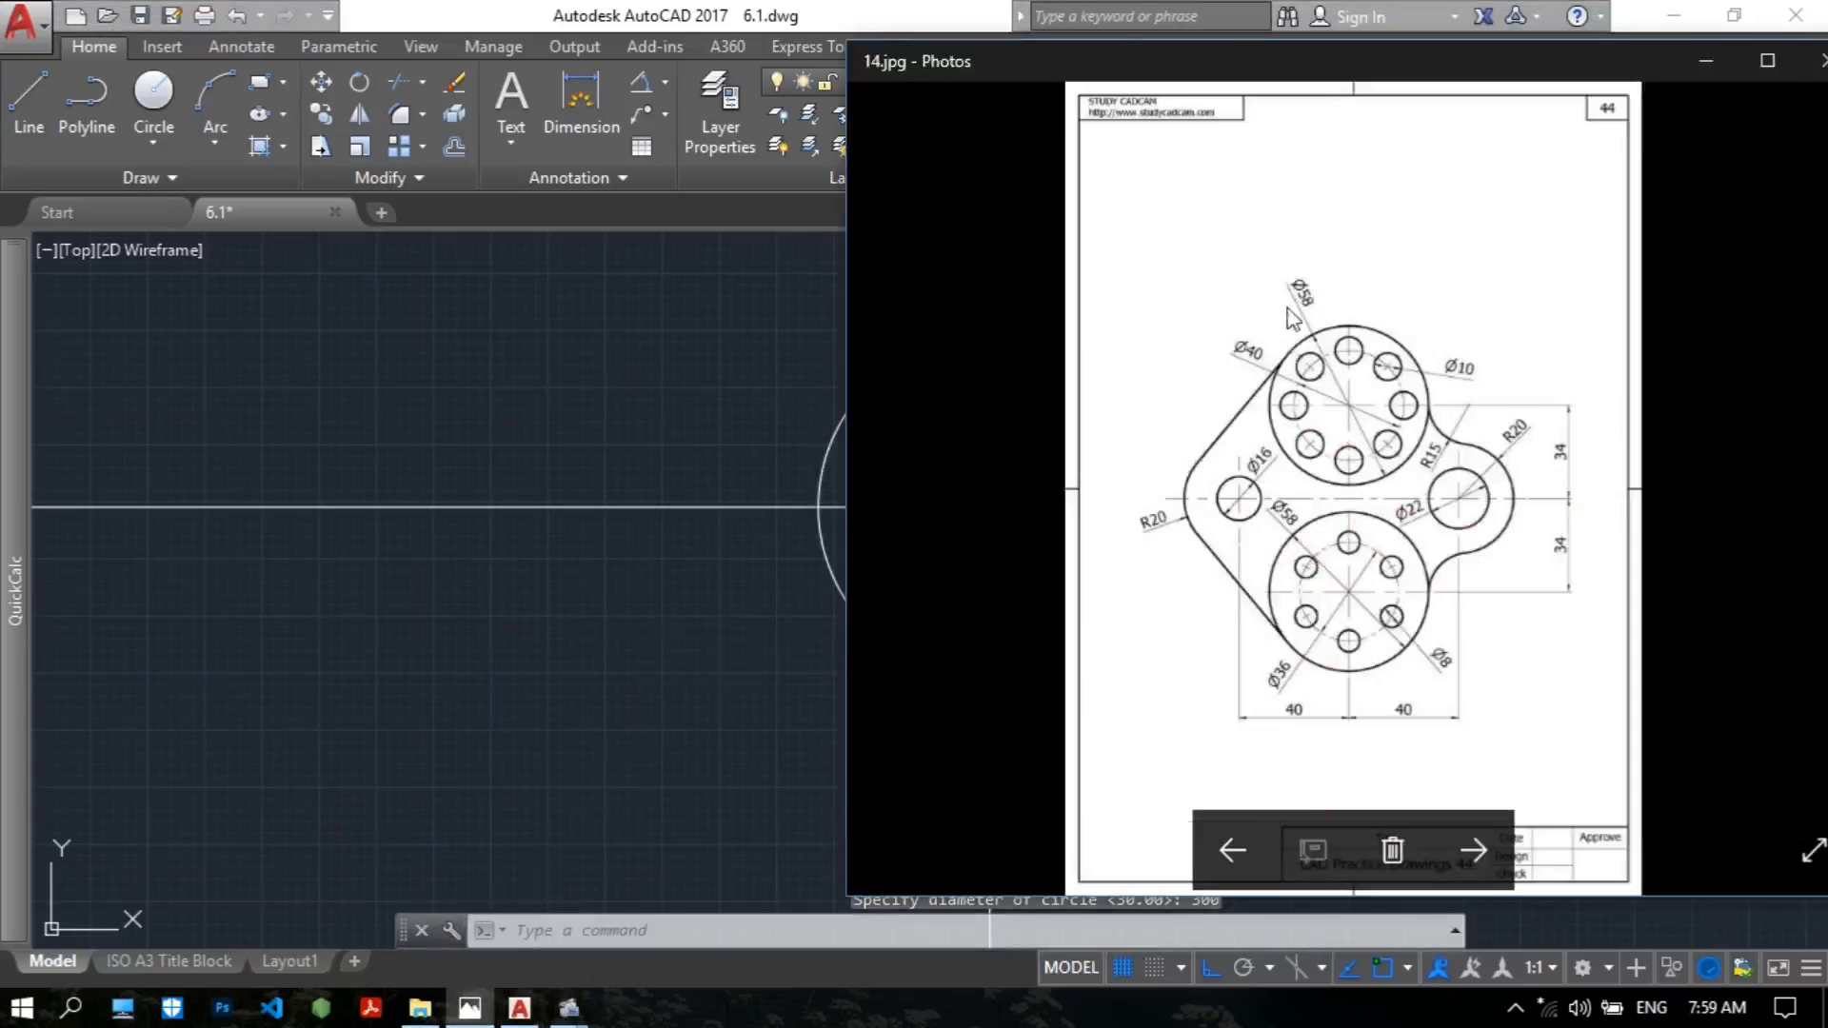
{"action": "key", "text": "Right"}
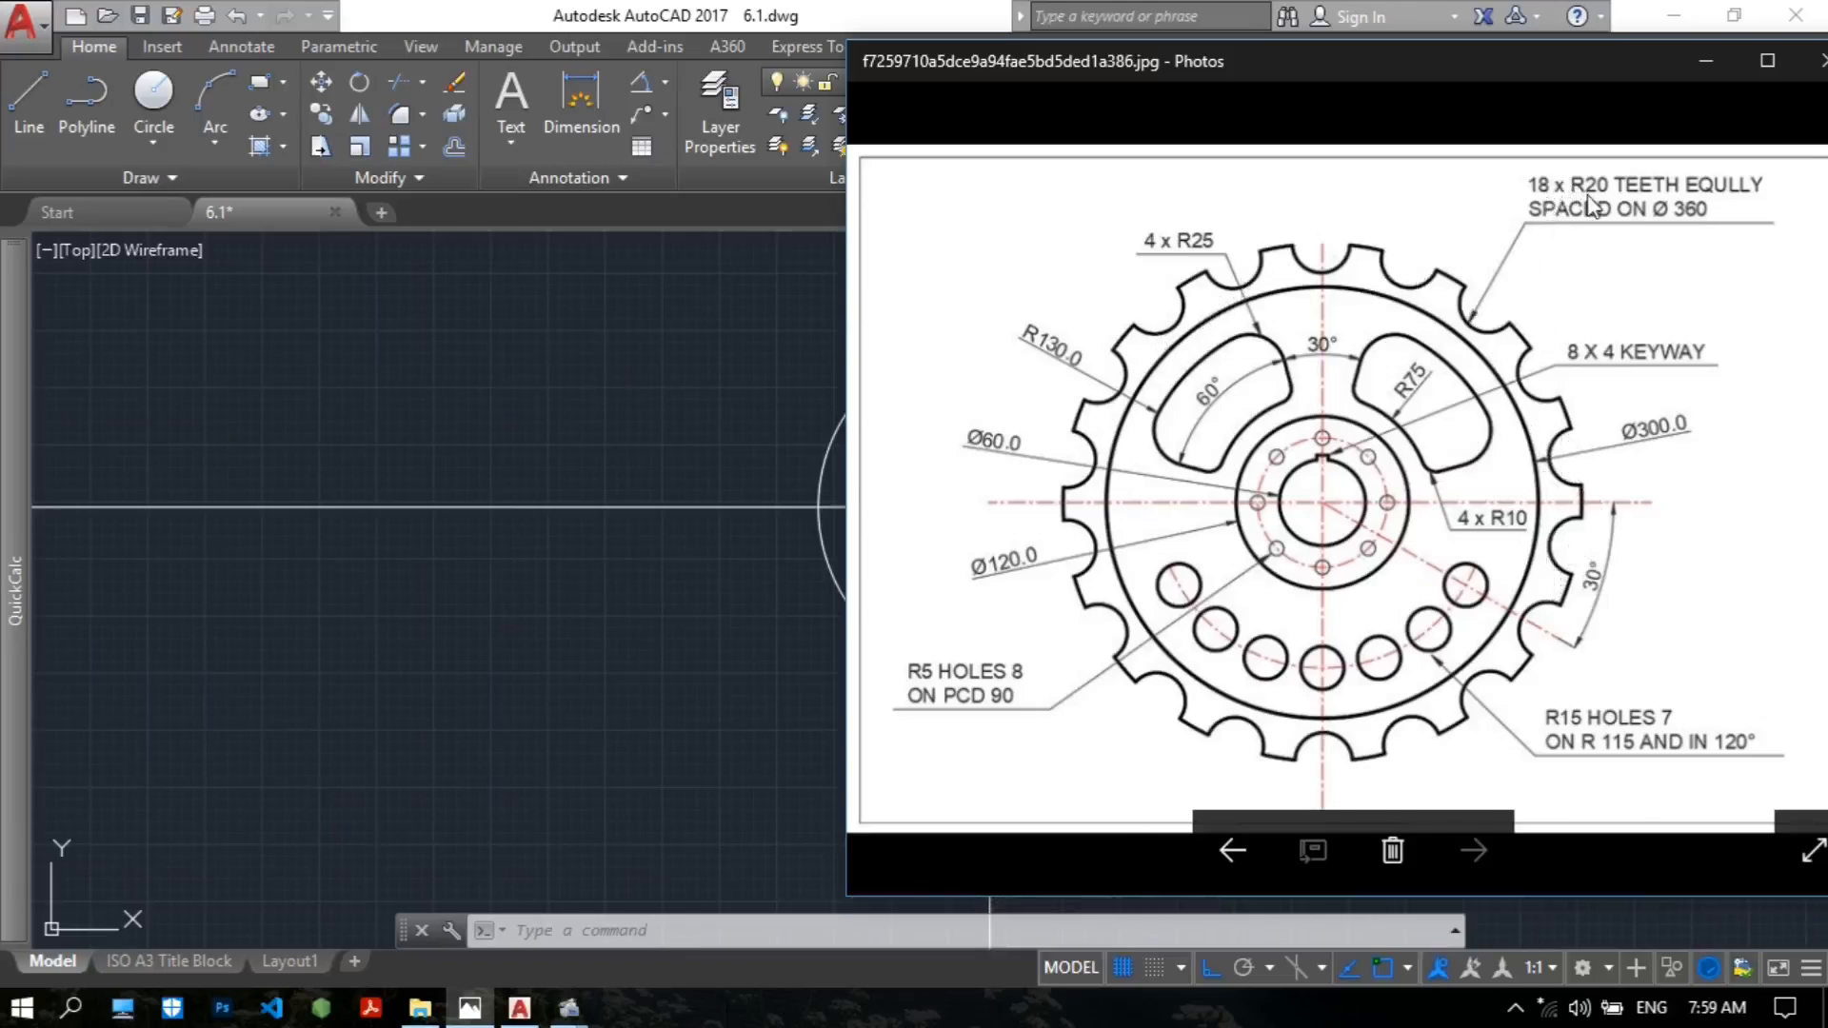
{"action": "scroll", "coordinate": [1589, 203], "scroll_direction": "up", "scroll_amount": 3}
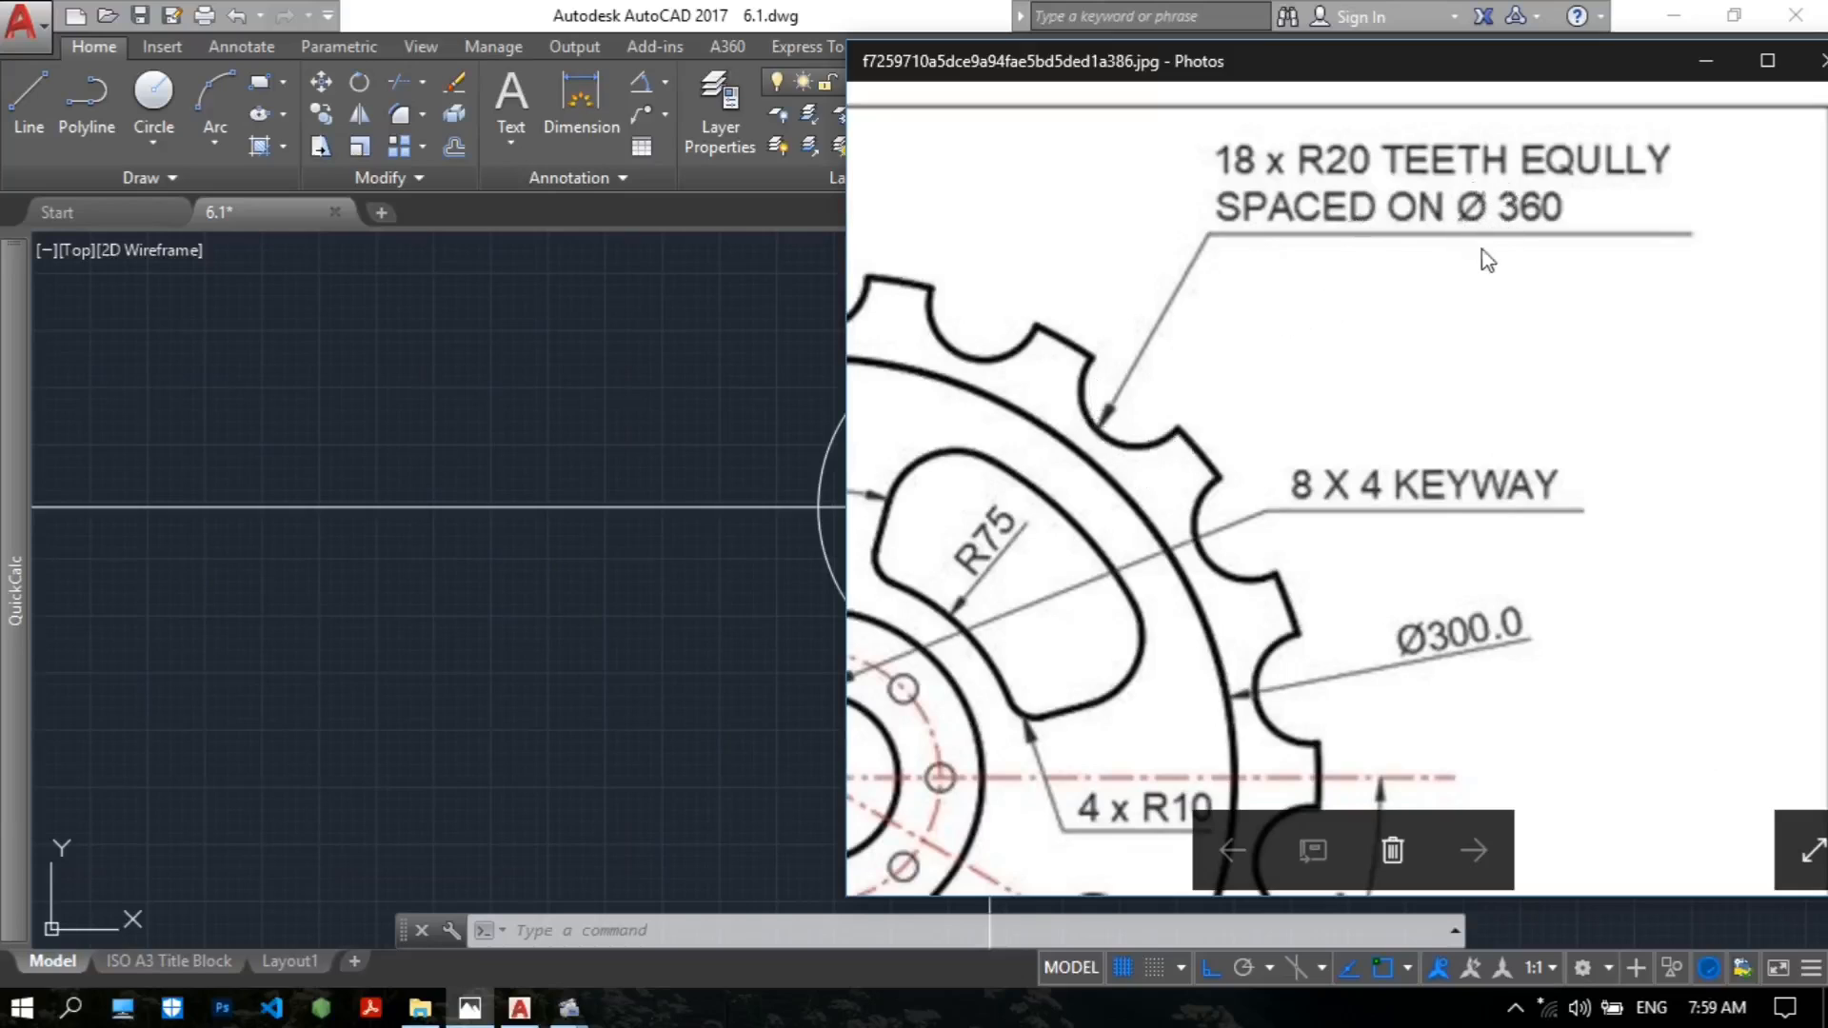
{"action": "left_click_drag", "start_coordinate": [1488, 261], "coordinate": [1527, 261]}
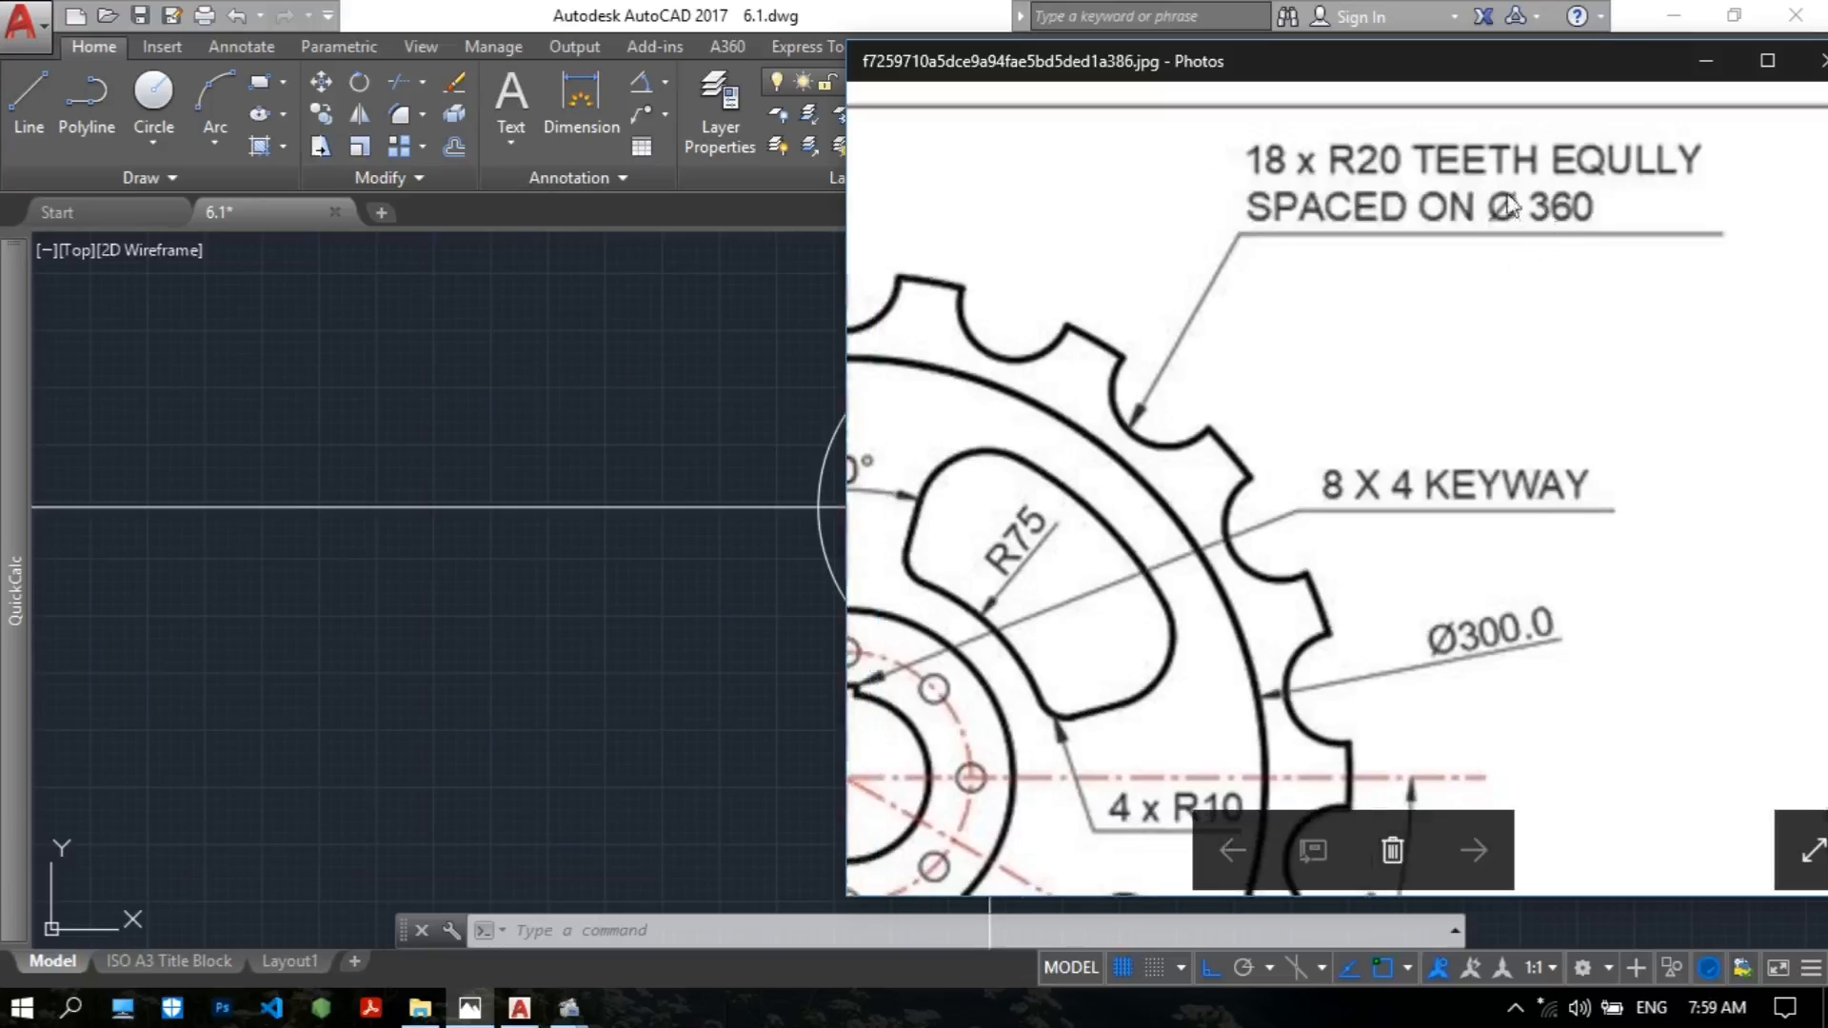
Back in AutoCAD, draw a circle of diameter 360 centered on the bore as the sprocket's outer rim.
{"action": "left_click", "coordinate": [619, 410]}
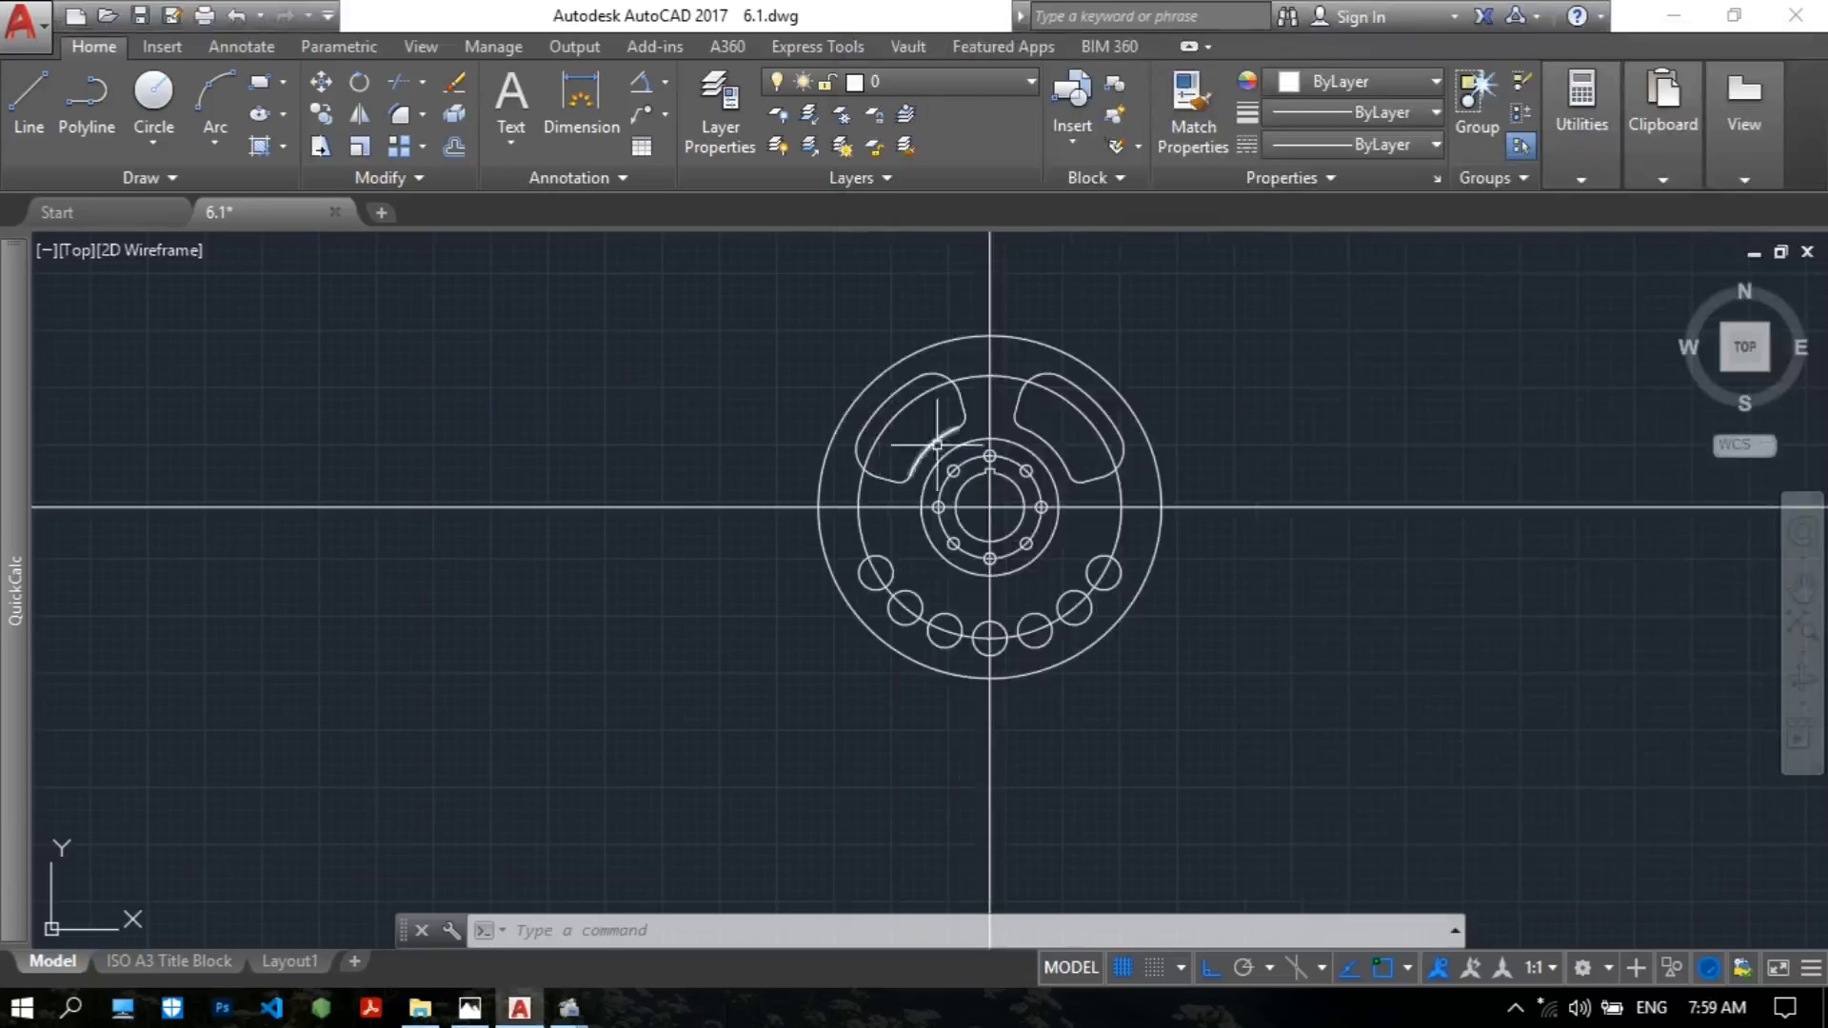
{"action": "type", "text": "c"}
{"action": "key", "text": "Return"}
{"action": "scroll", "coordinate": [1015, 528], "scroll_direction": "up", "scroll_amount": 4}
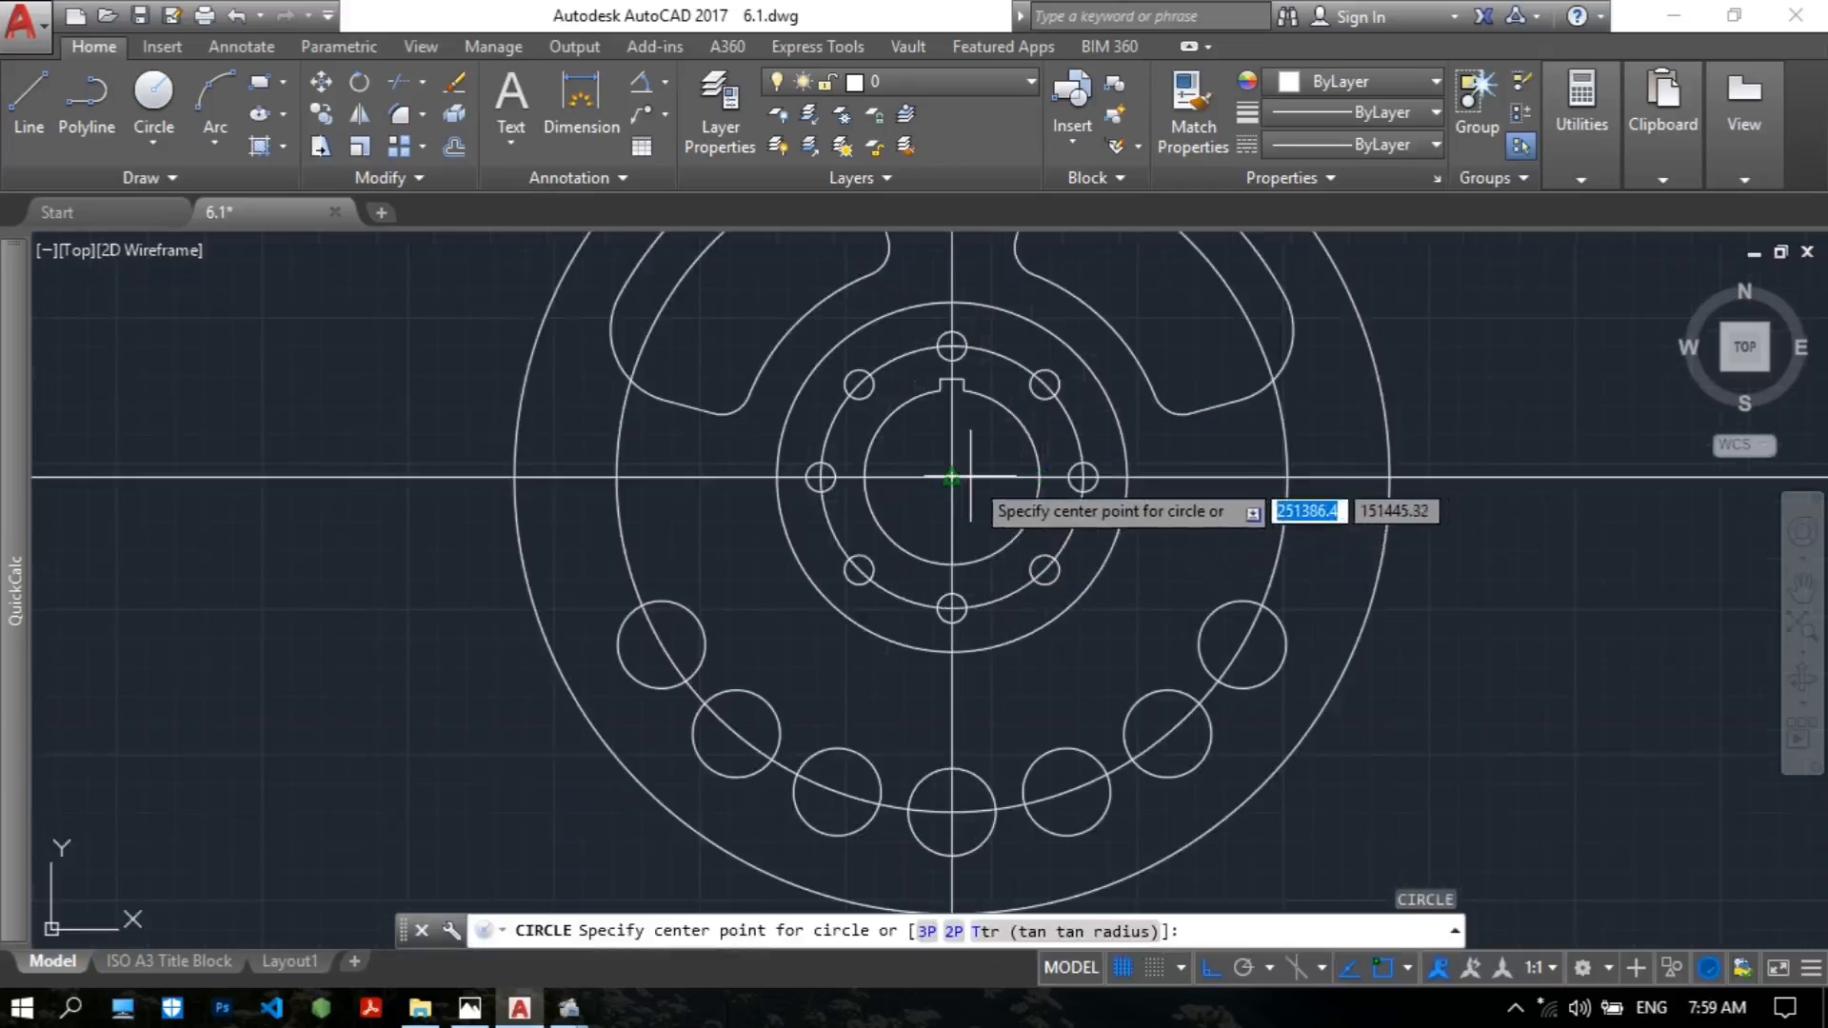
{"action": "left_click", "coordinate": [952, 476]}
{"action": "type", "text": "d"}
{"action": "key", "text": "Return"}
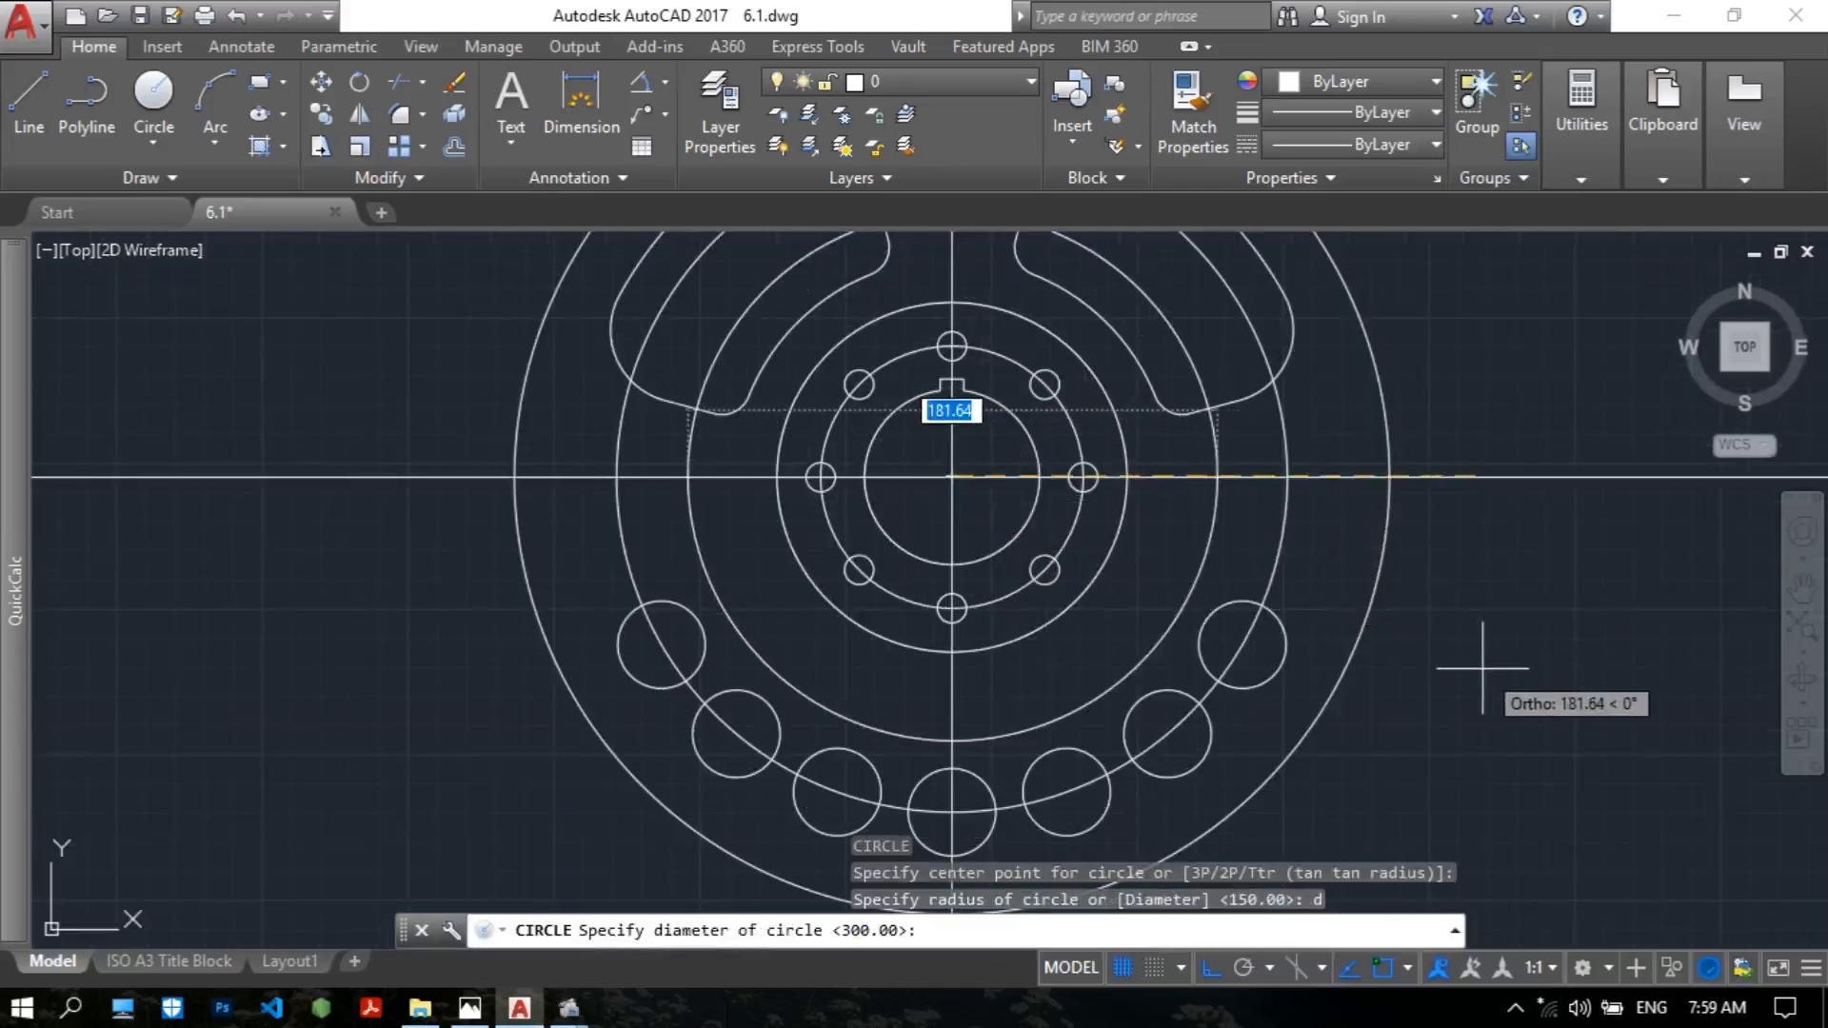
{"action": "type", "text": "360"}
{"action": "key", "text": "Return"}
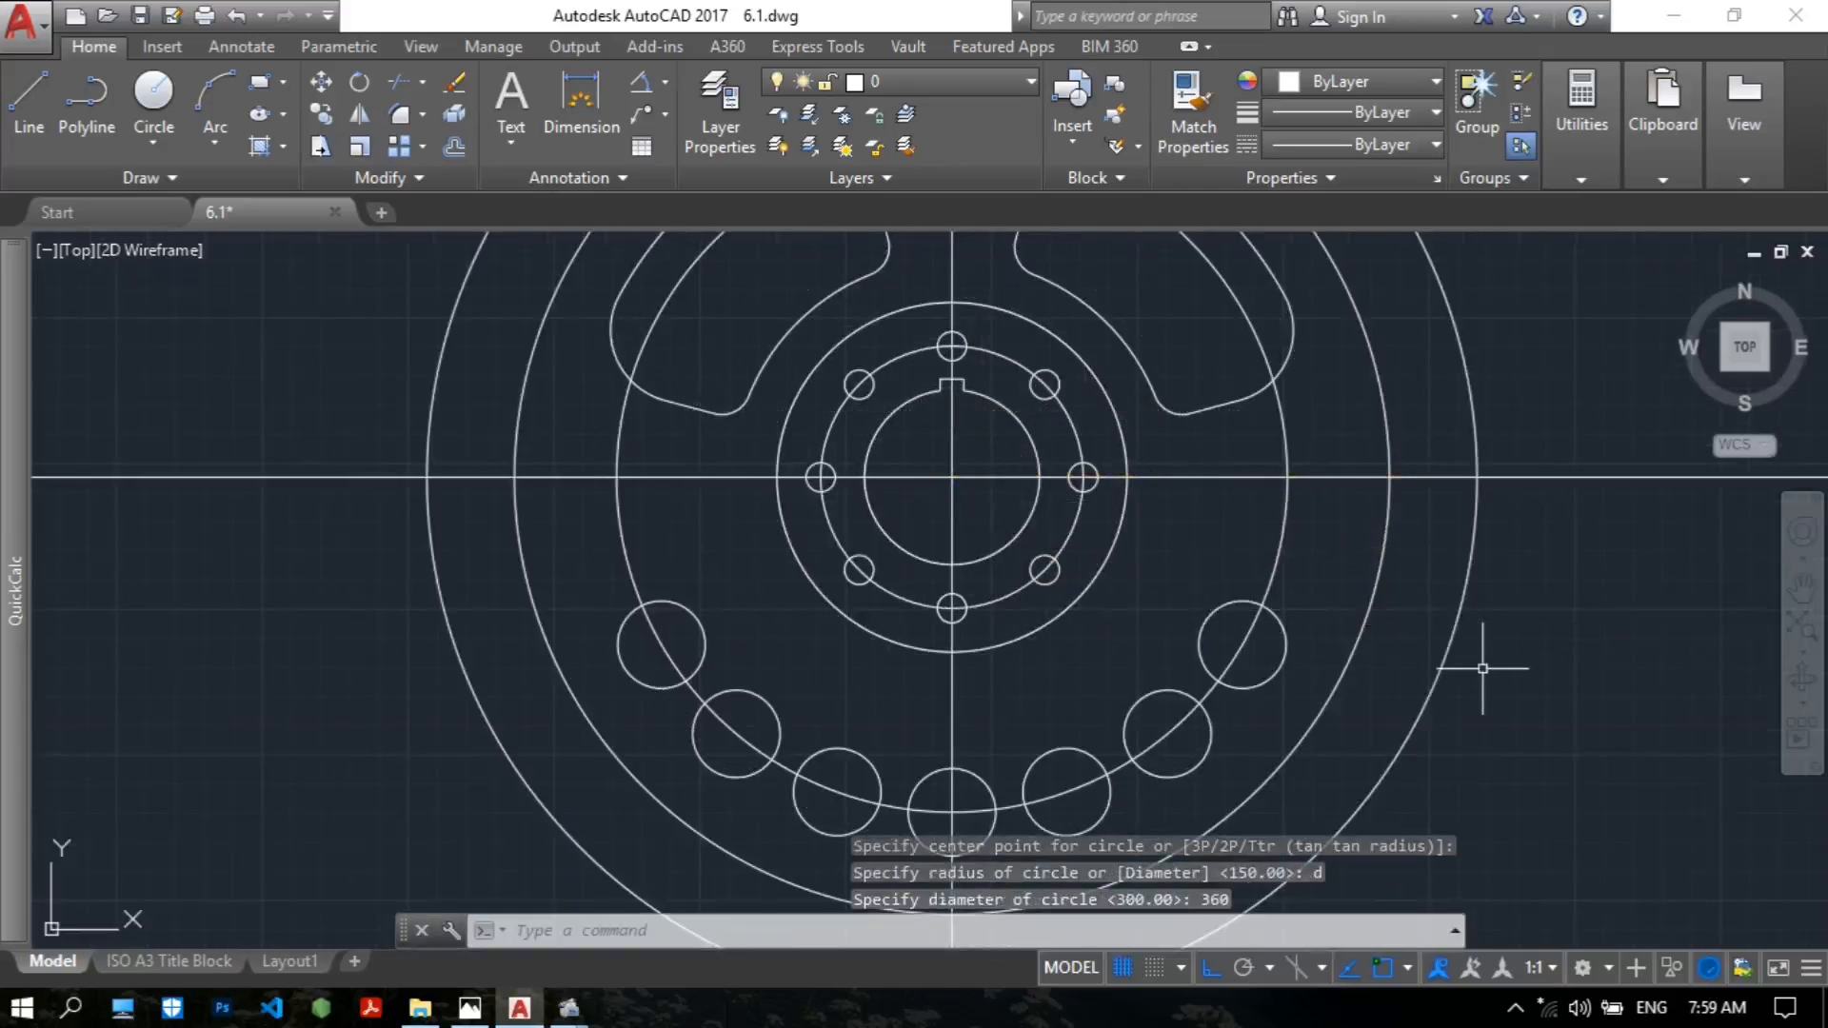
Switch to the reference image in Photos and examine the tooth callout and the notch on the vertical centerline.
{"action": "scroll", "coordinate": [1490, 657], "scroll_direction": "down", "scroll_amount": 4}
{"action": "scroll", "coordinate": [1168, 443], "scroll_direction": "up", "scroll_amount": 2}
{"action": "scroll", "coordinate": [1168, 443], "scroll_direction": "up", "scroll_amount": 3}
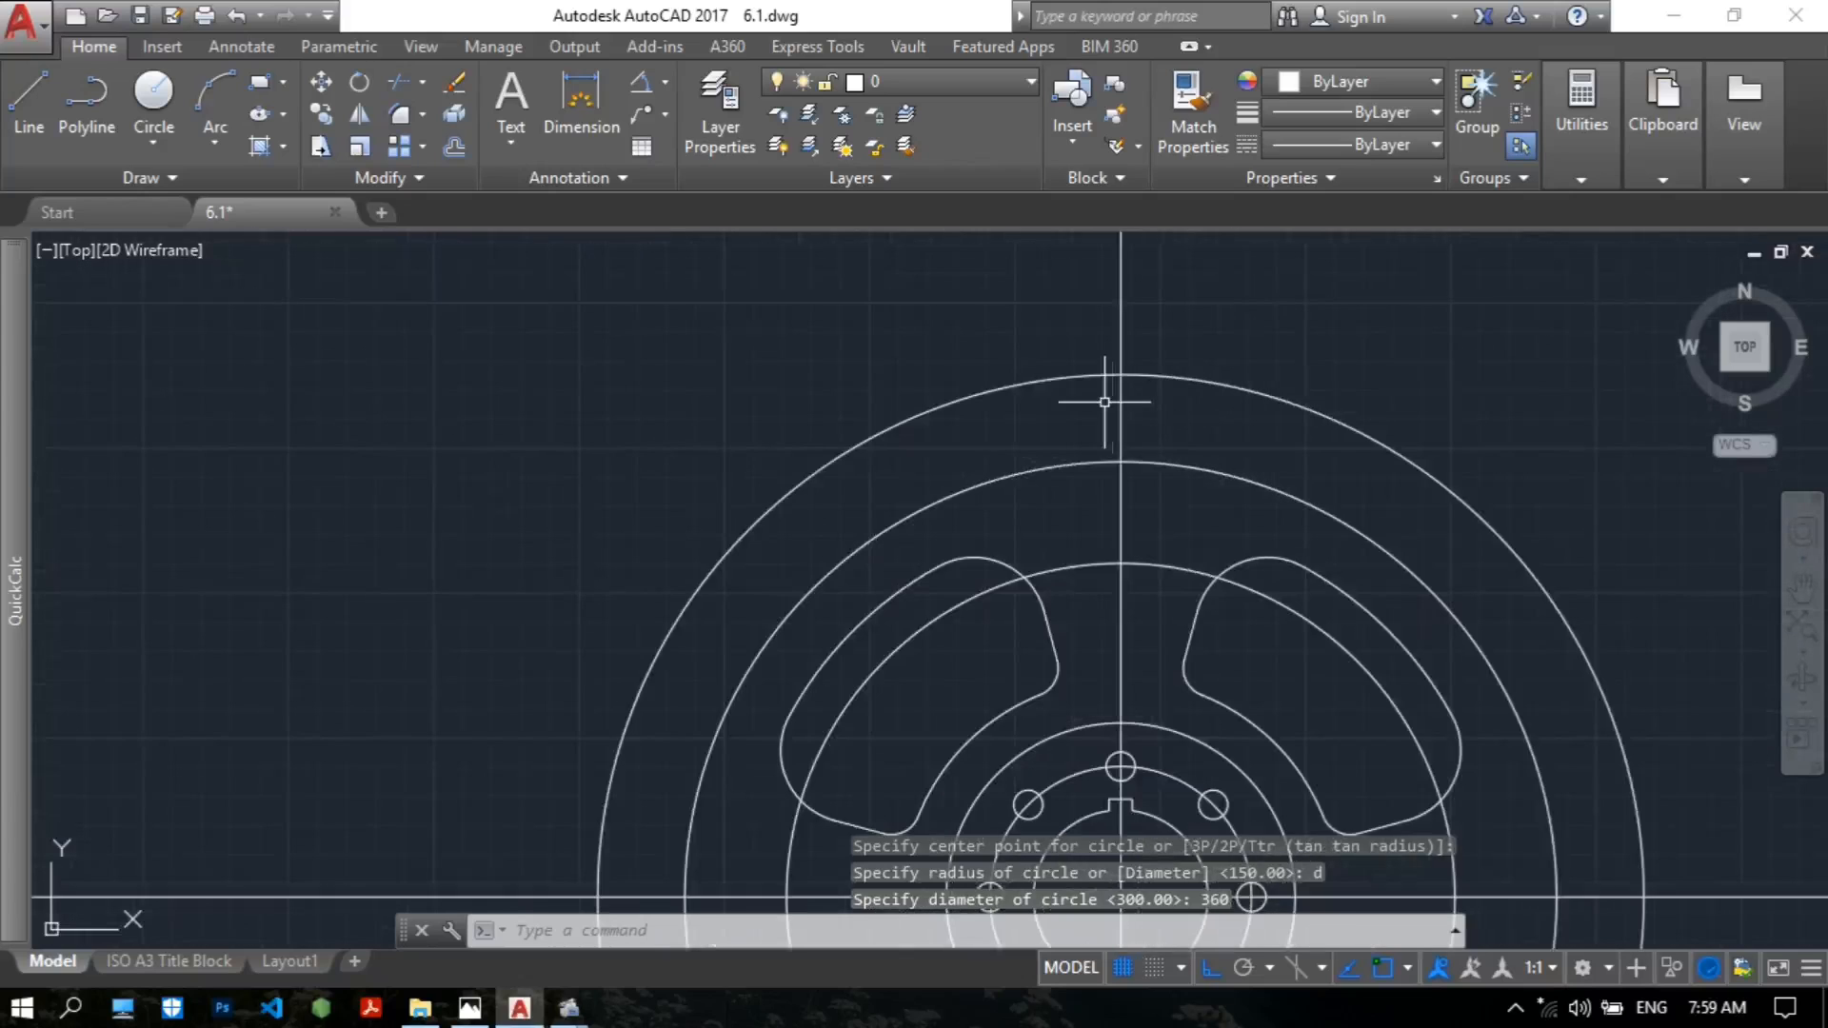
{"action": "left_click", "coordinate": [469, 1008]}
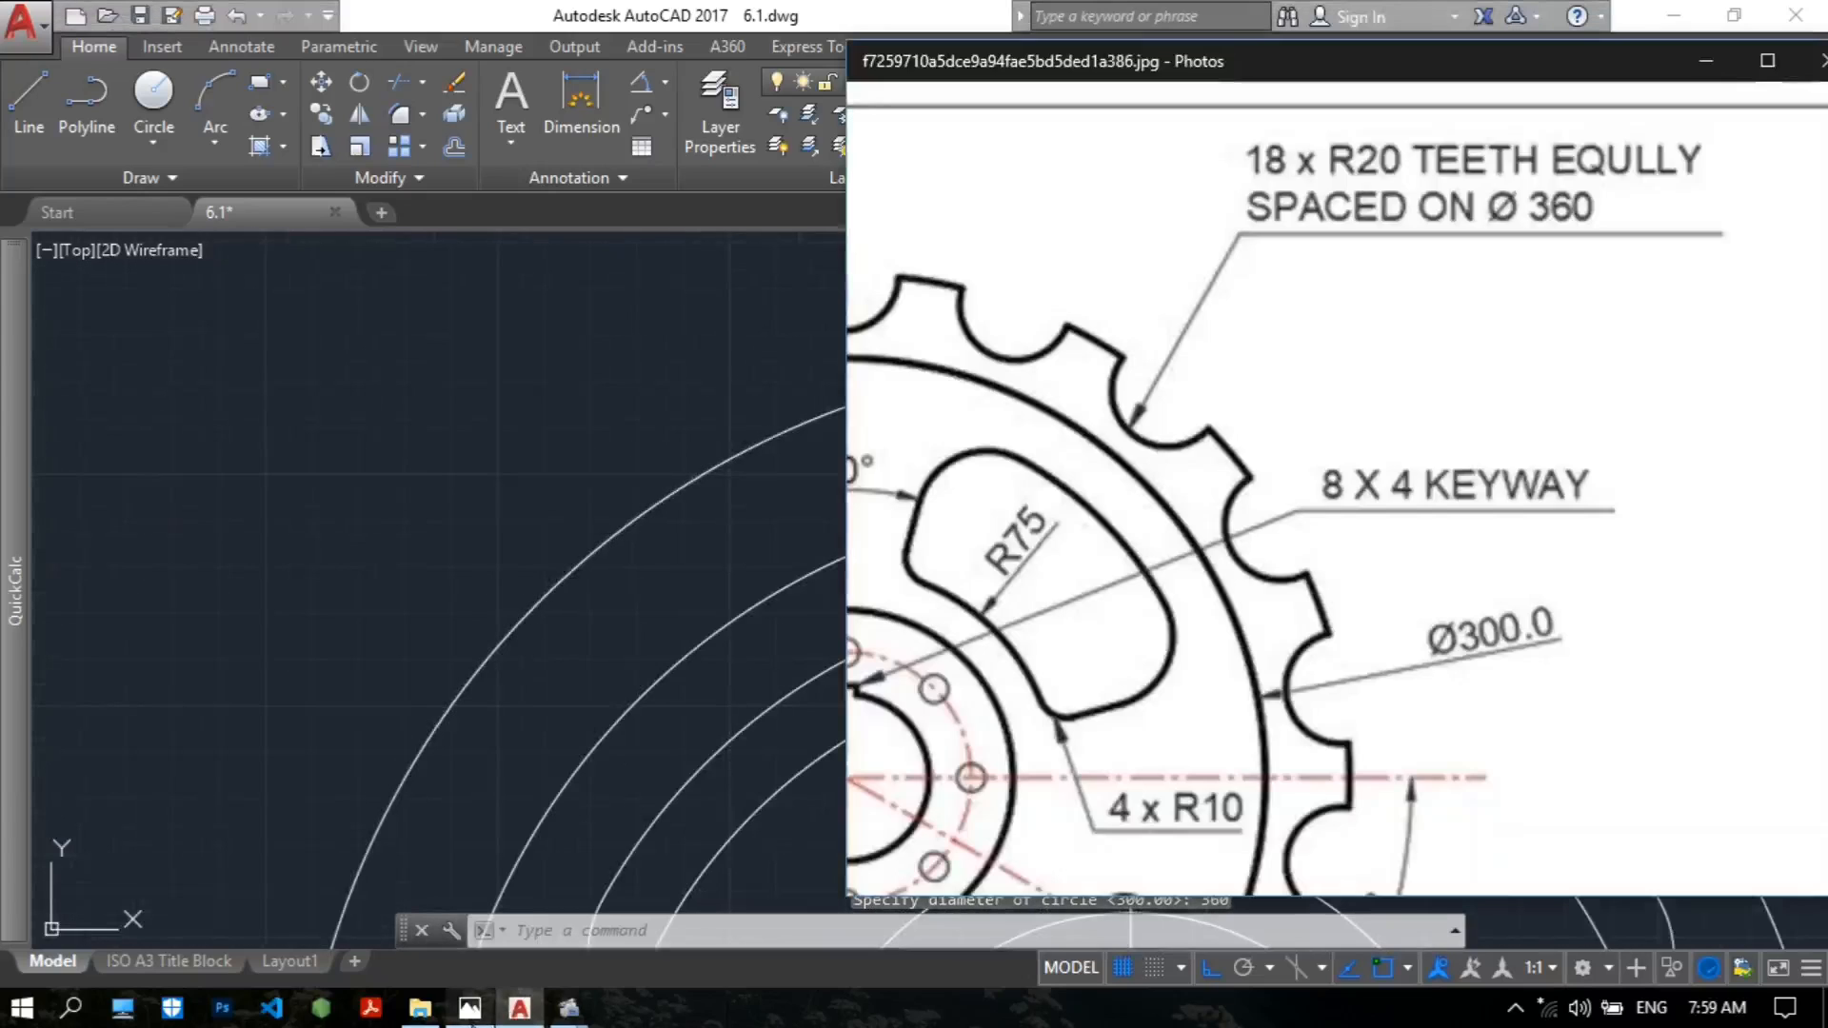
{"action": "mouse_move", "coordinate": [1265, 315]}
{"action": "left_mouse_down"}
{"action": "mouse_move", "coordinate": [1347, 346]}
{"action": "mouse_move", "coordinate": [1484, 295]}
{"action": "left_mouse_up"}
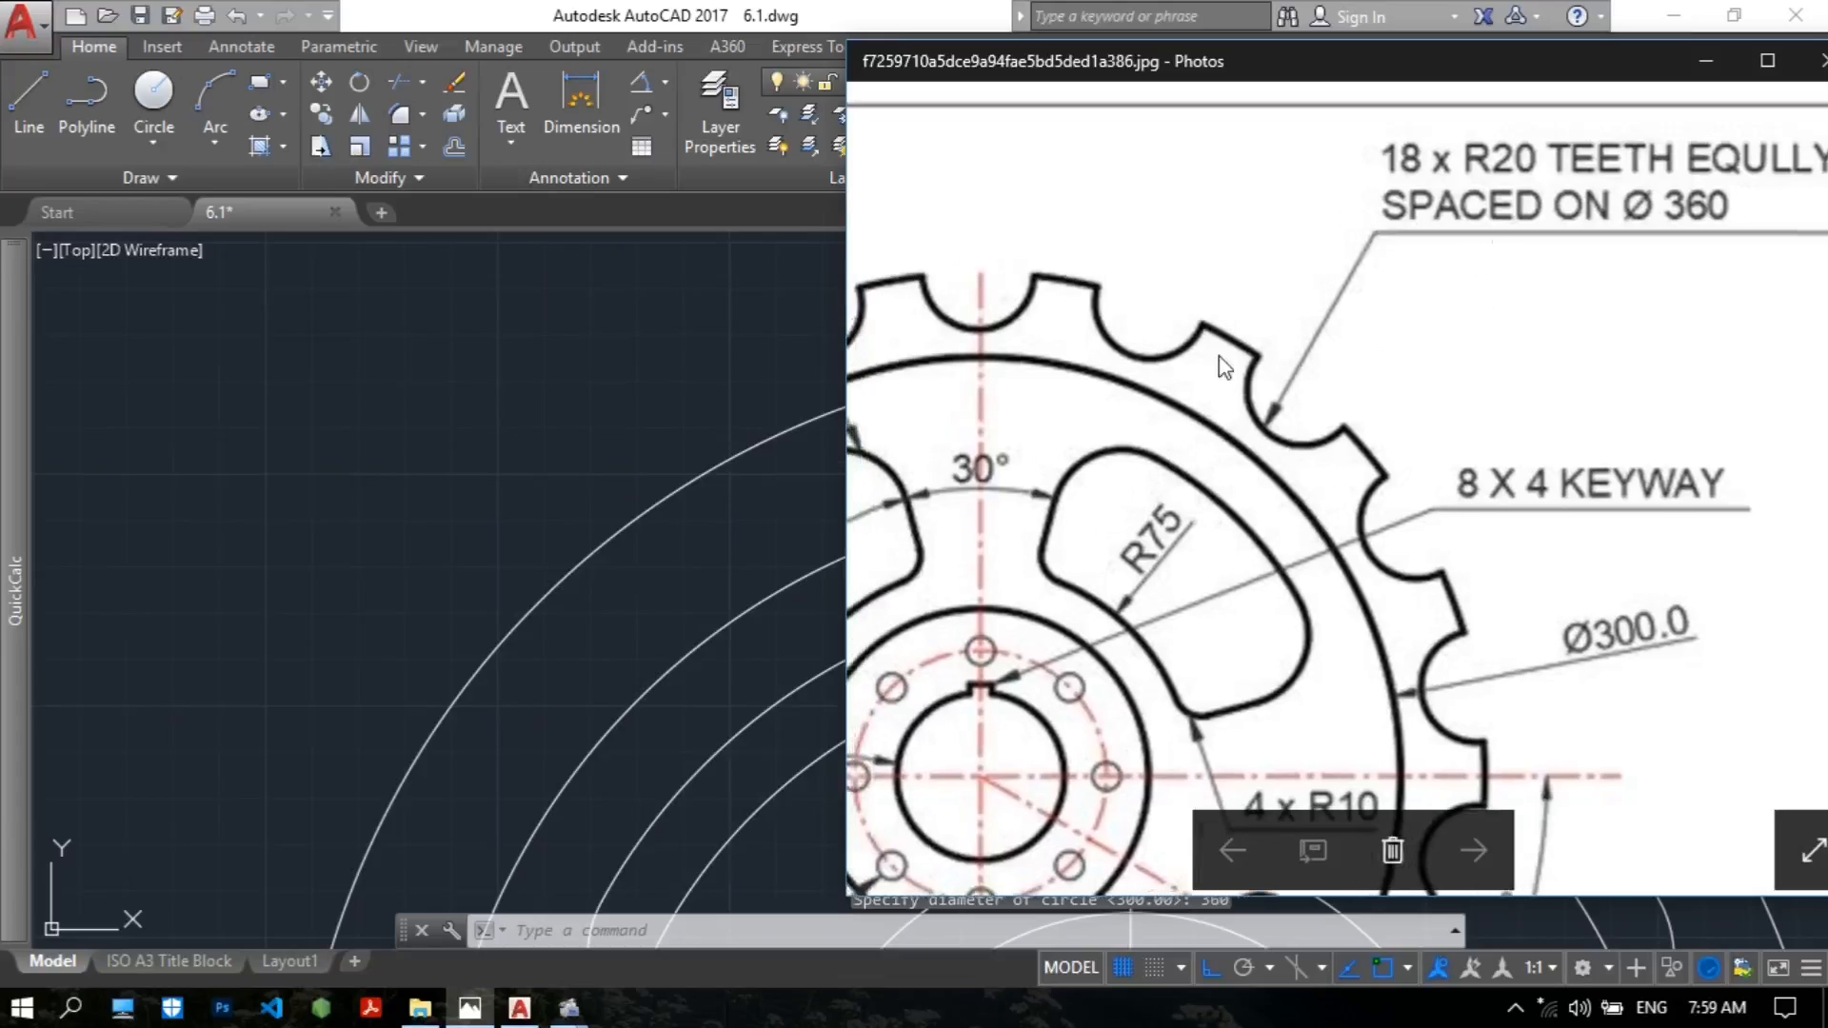
{"action": "left_click_drag", "start_coordinate": [1221, 360], "coordinate": [1333, 386]}
{"action": "left_click_drag", "start_coordinate": [1123, 324], "coordinate": [1159, 339]}
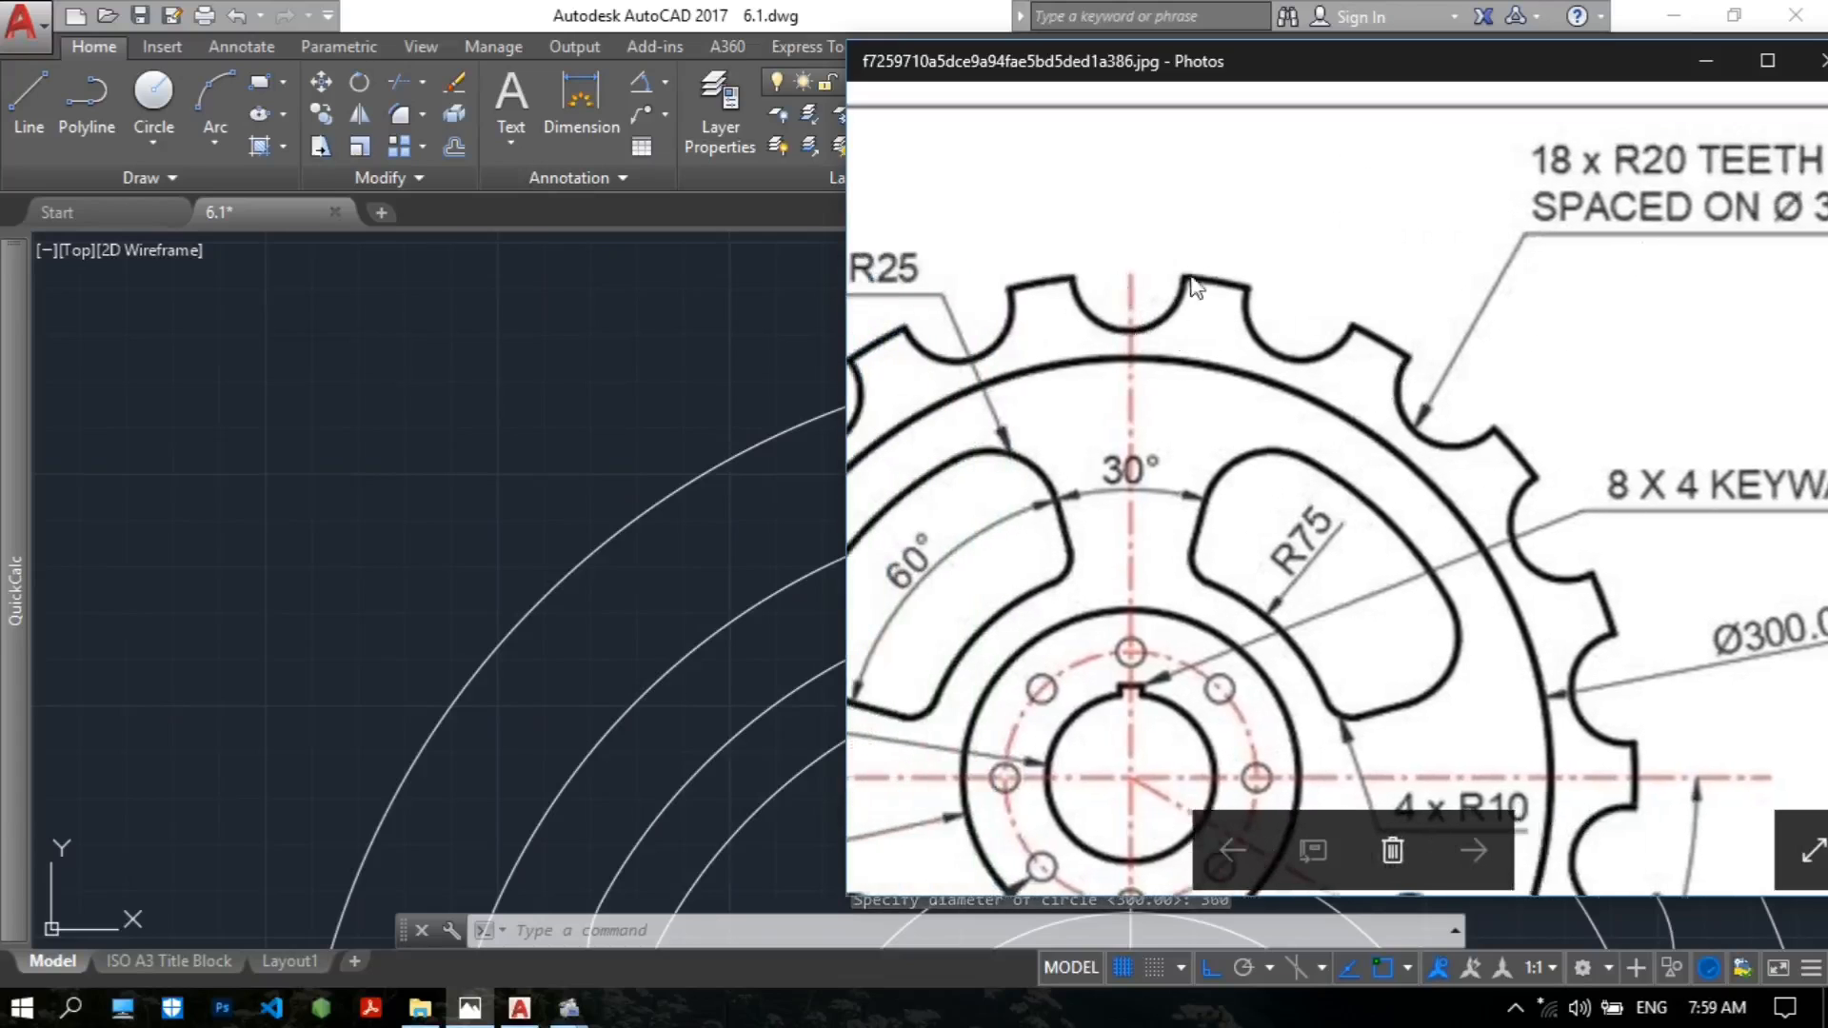
Back in AutoCAD, draw a circle of radius 20 centered where the vertical centerline crosses the top of the outer rim.
{"action": "left_click", "coordinate": [658, 374]}
{"action": "type", "text": "c"}
{"action": "key", "text": "Return"}
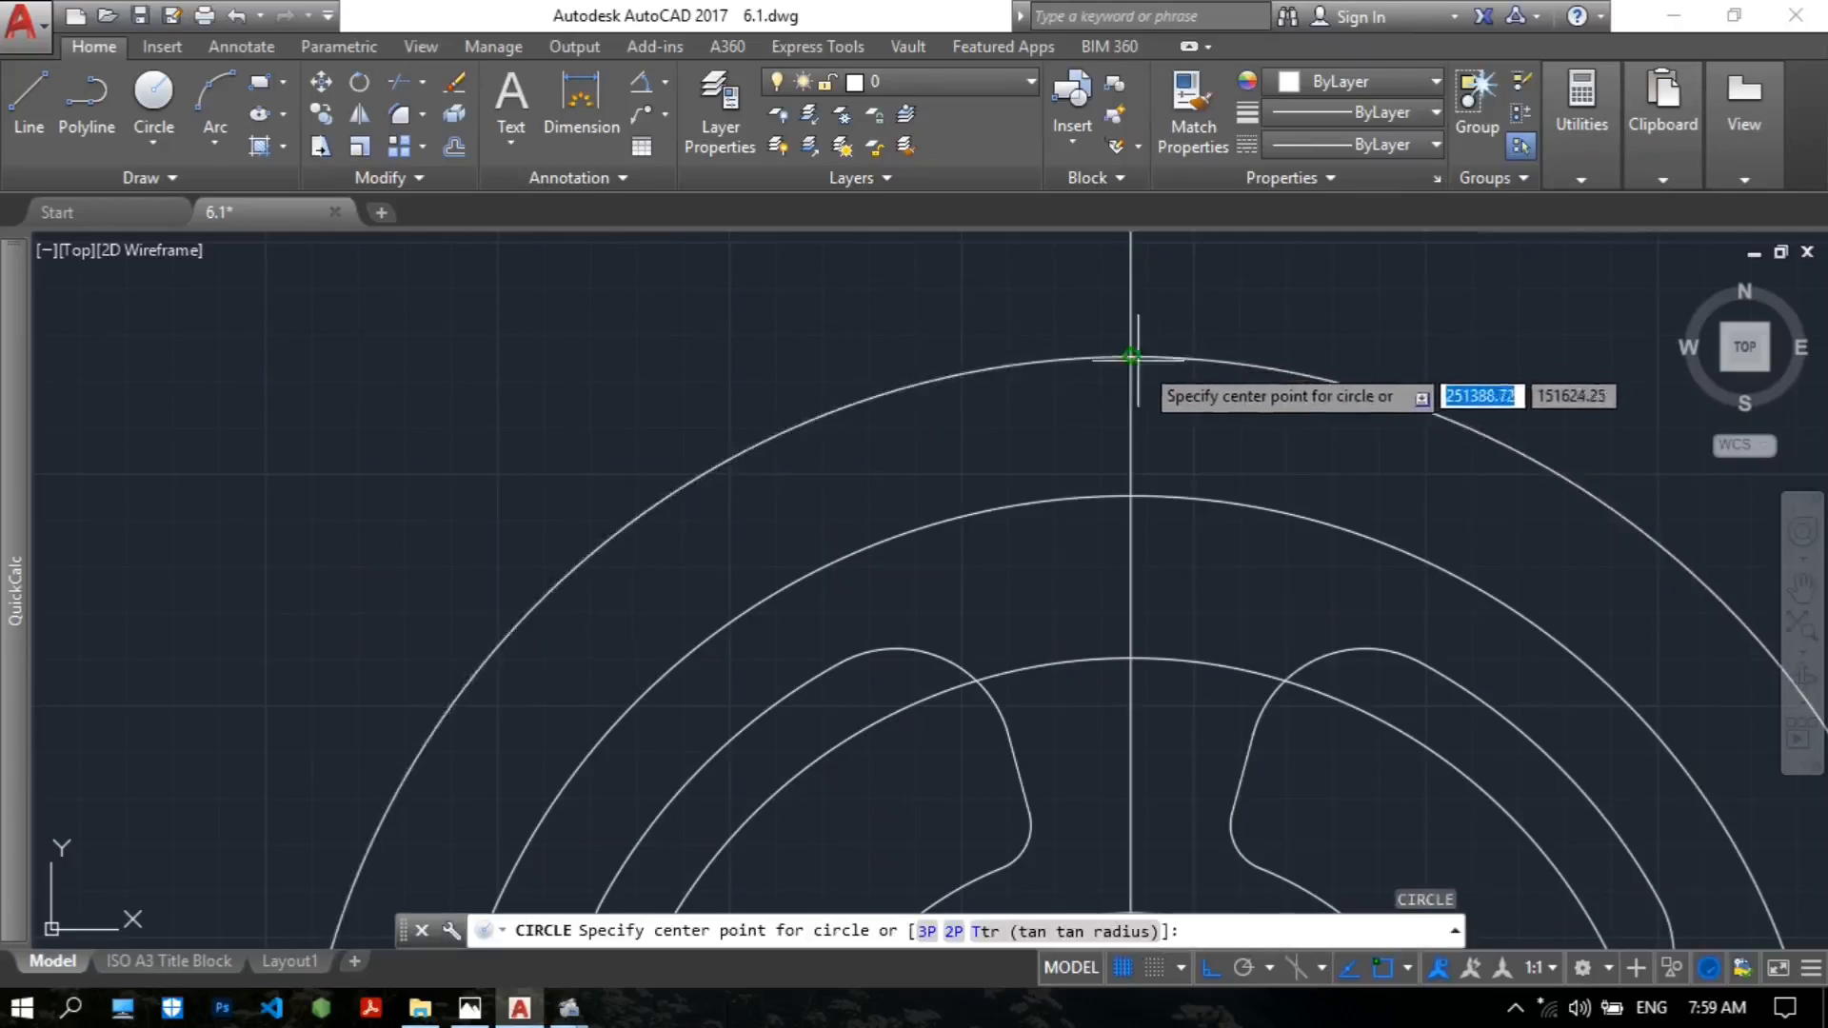
{"action": "left_click", "coordinate": [1131, 357]}
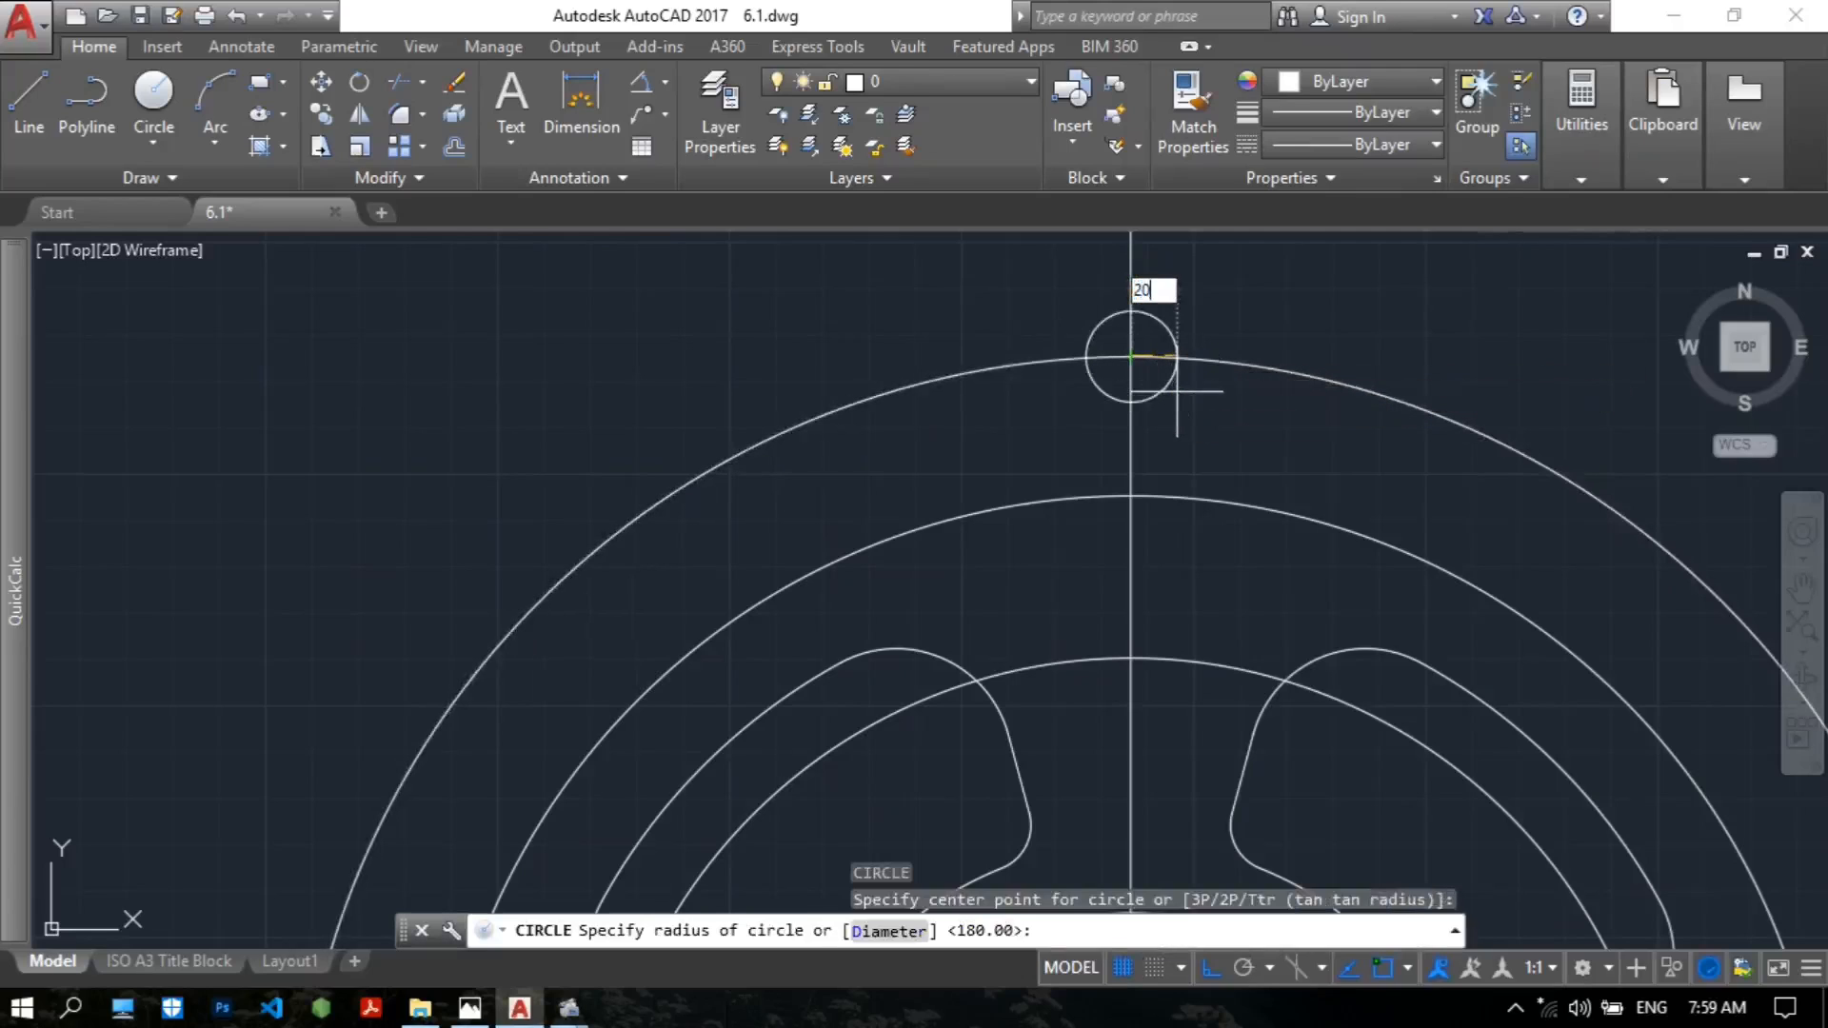
{"action": "key", "text": "Return"}
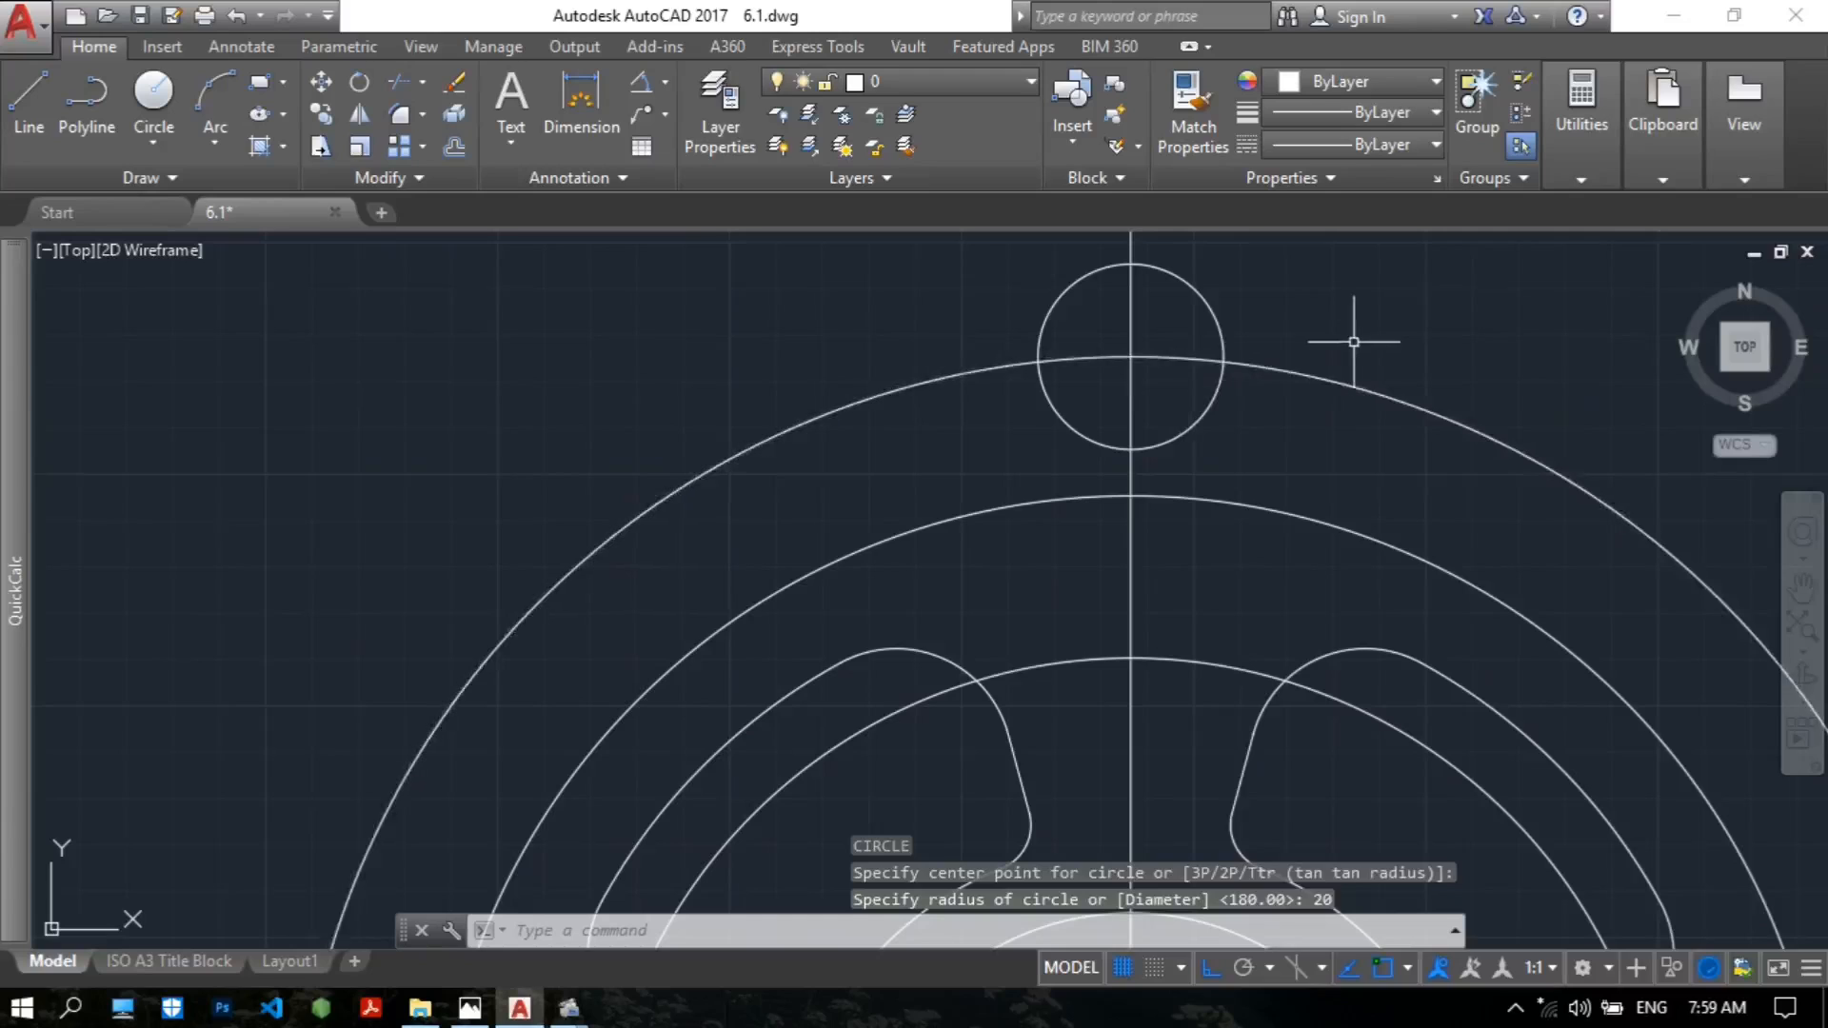
Trim the radius 20 circle outside the rim and the rim arc inside that circle to form an open notch.
{"action": "middle_click_drag", "start_coordinate": [1272, 354], "coordinate": [1223, 354]}
{"action": "type", "text": "t"}
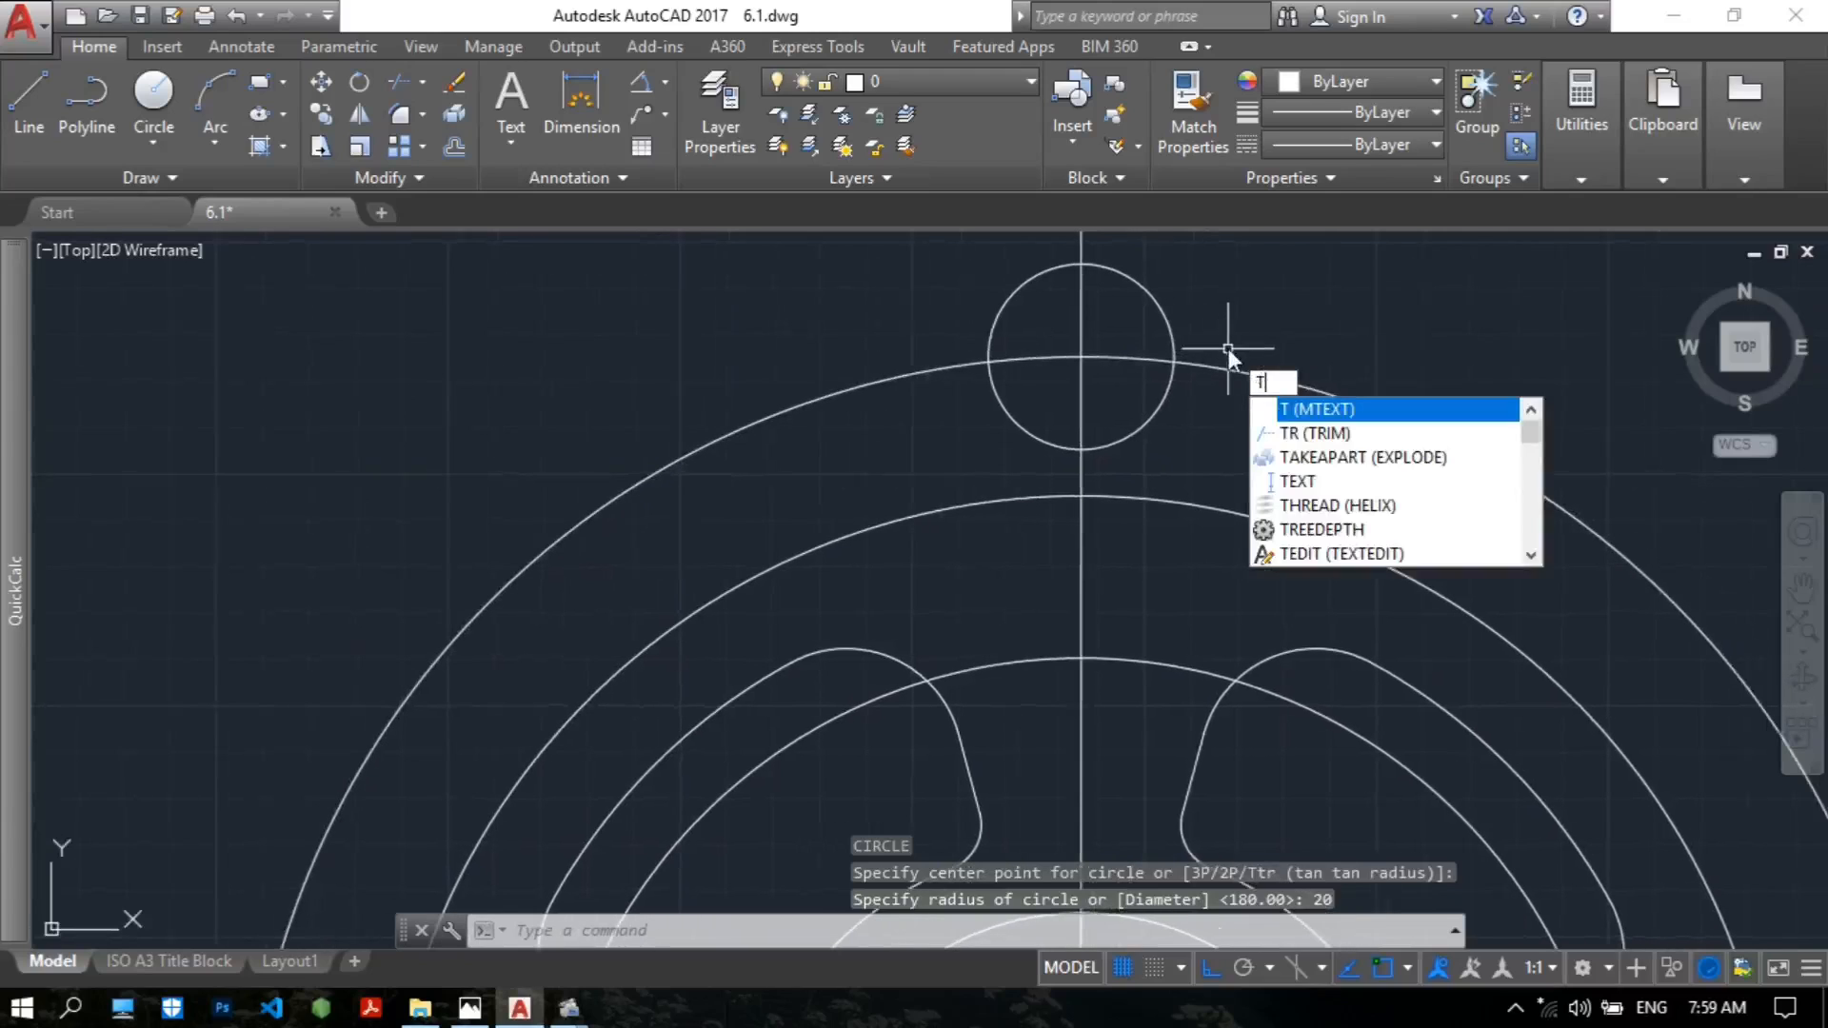
{"action": "type", "text": "rim"}
{"action": "key", "text": "Return"}
{"action": "key", "text": "Return"}
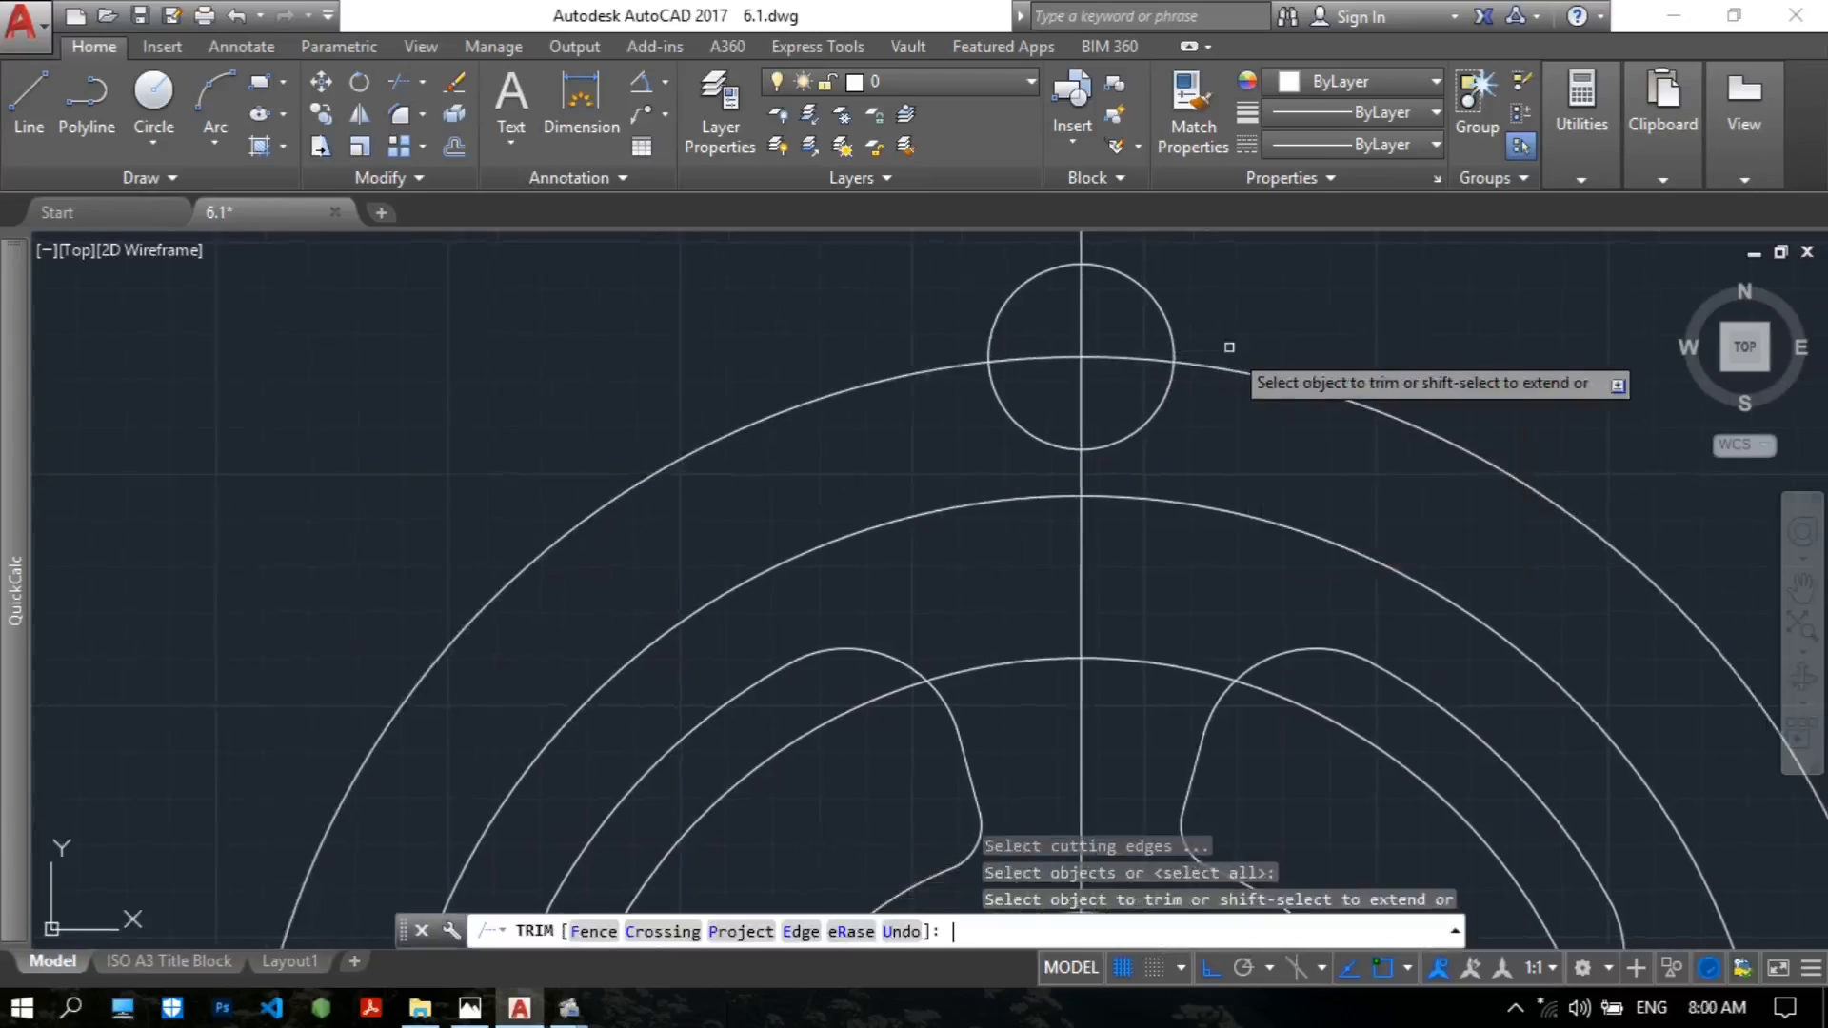
{"action": "left_click", "coordinate": [1168, 312]}
{"action": "left_click", "coordinate": [986, 325]}
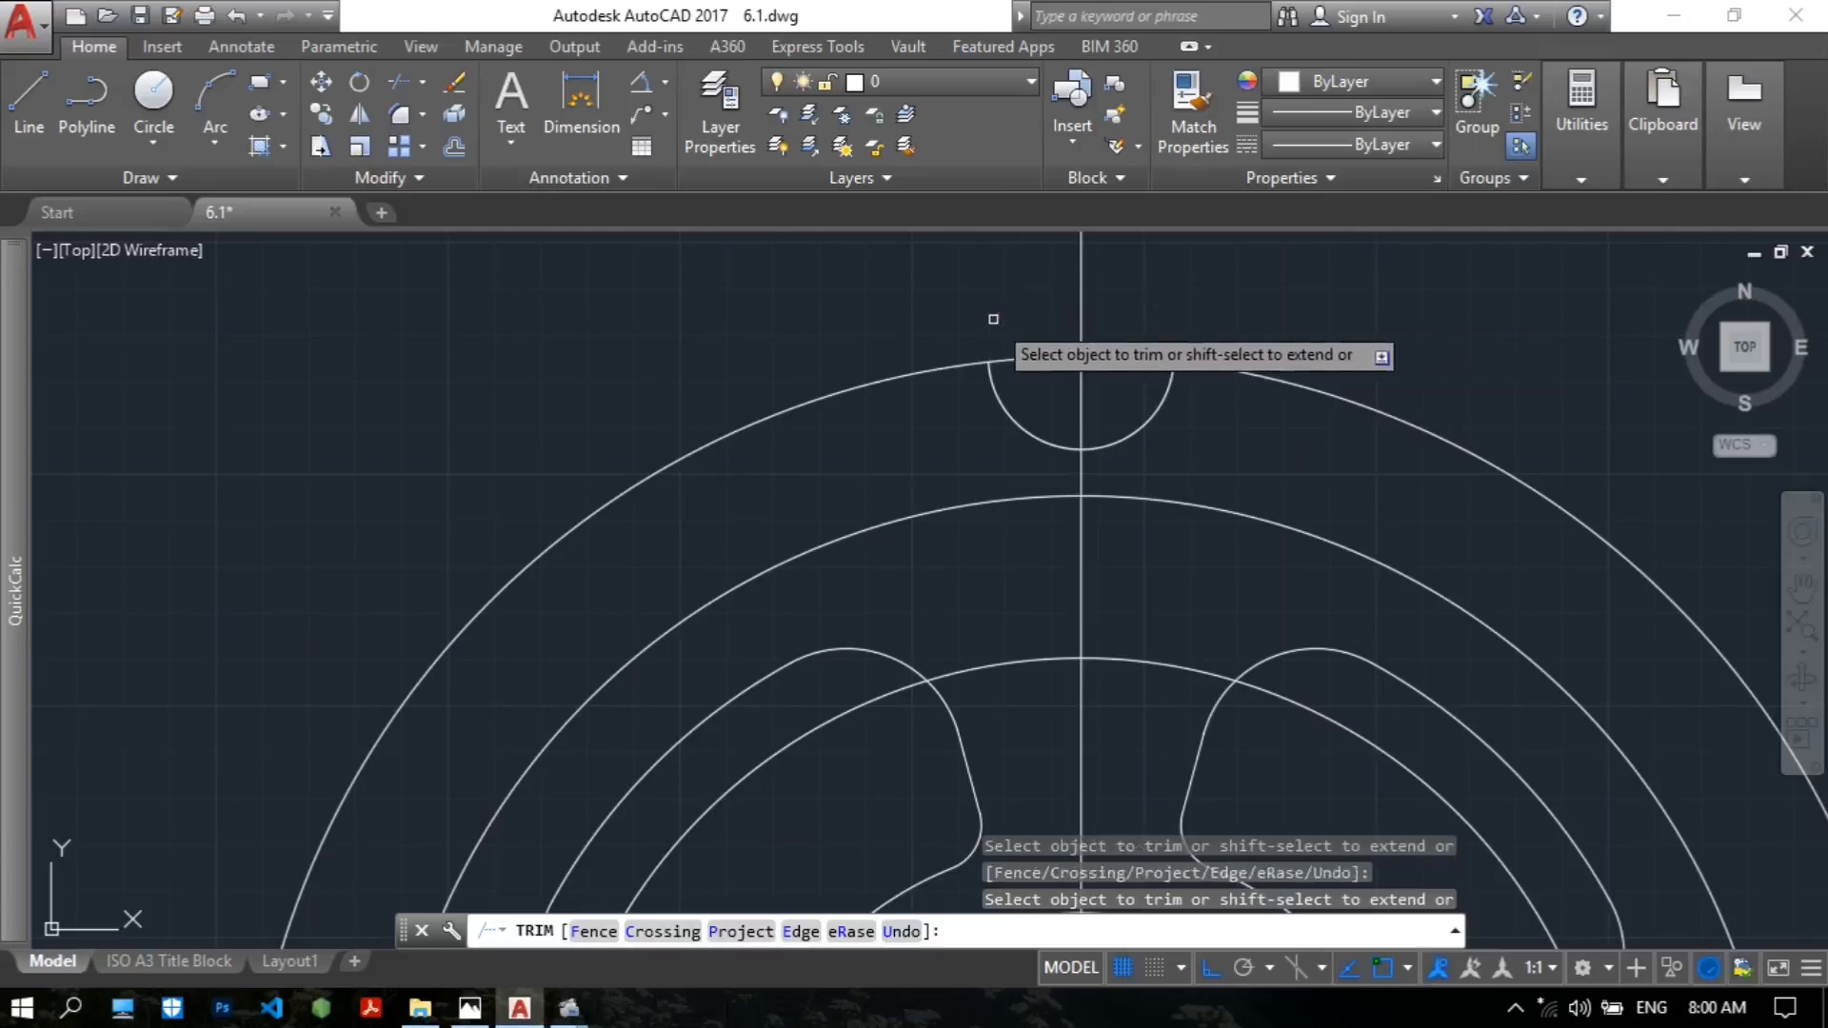
{"action": "left_click", "coordinate": [1029, 357]}
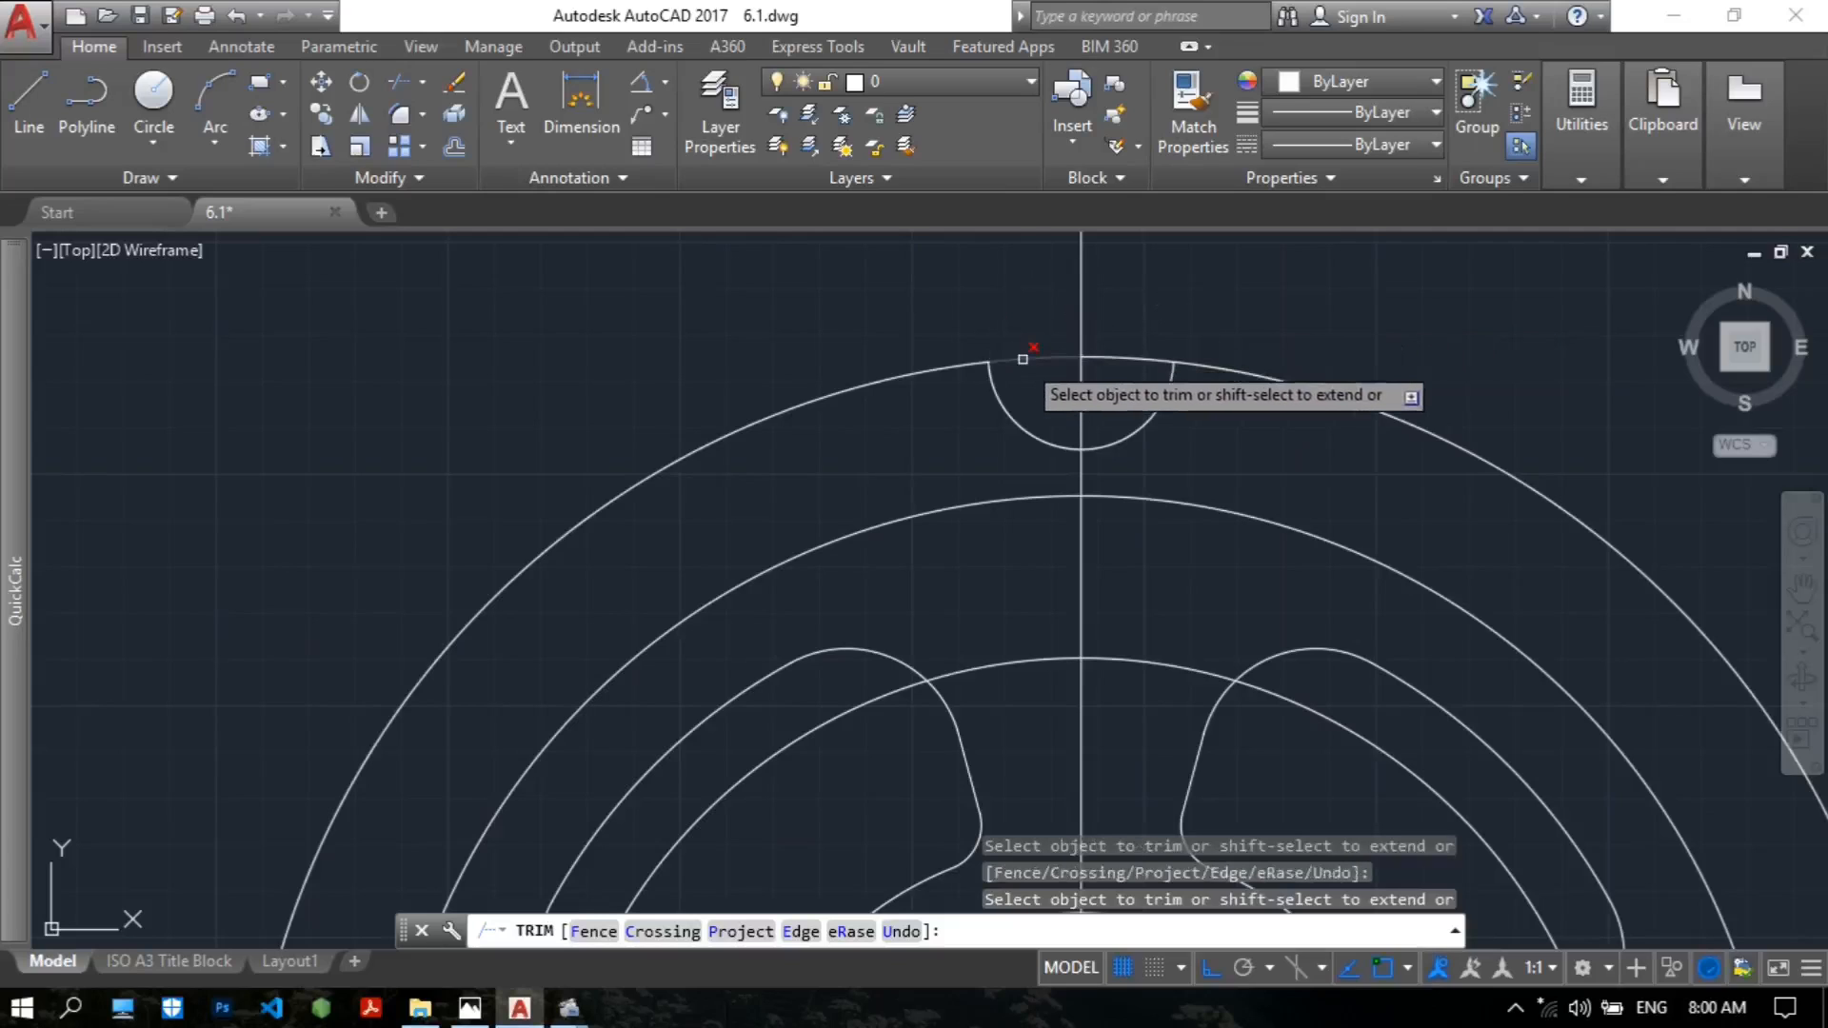
{"action": "left_click", "coordinate": [1129, 353]}
{"action": "scroll", "coordinate": [1295, 314], "scroll_direction": "down", "scroll_amount": 2}
{"action": "key", "text": "Return"}
{"action": "middle_click_drag", "start_coordinate": [1294, 321], "coordinate": [1190, 323]}
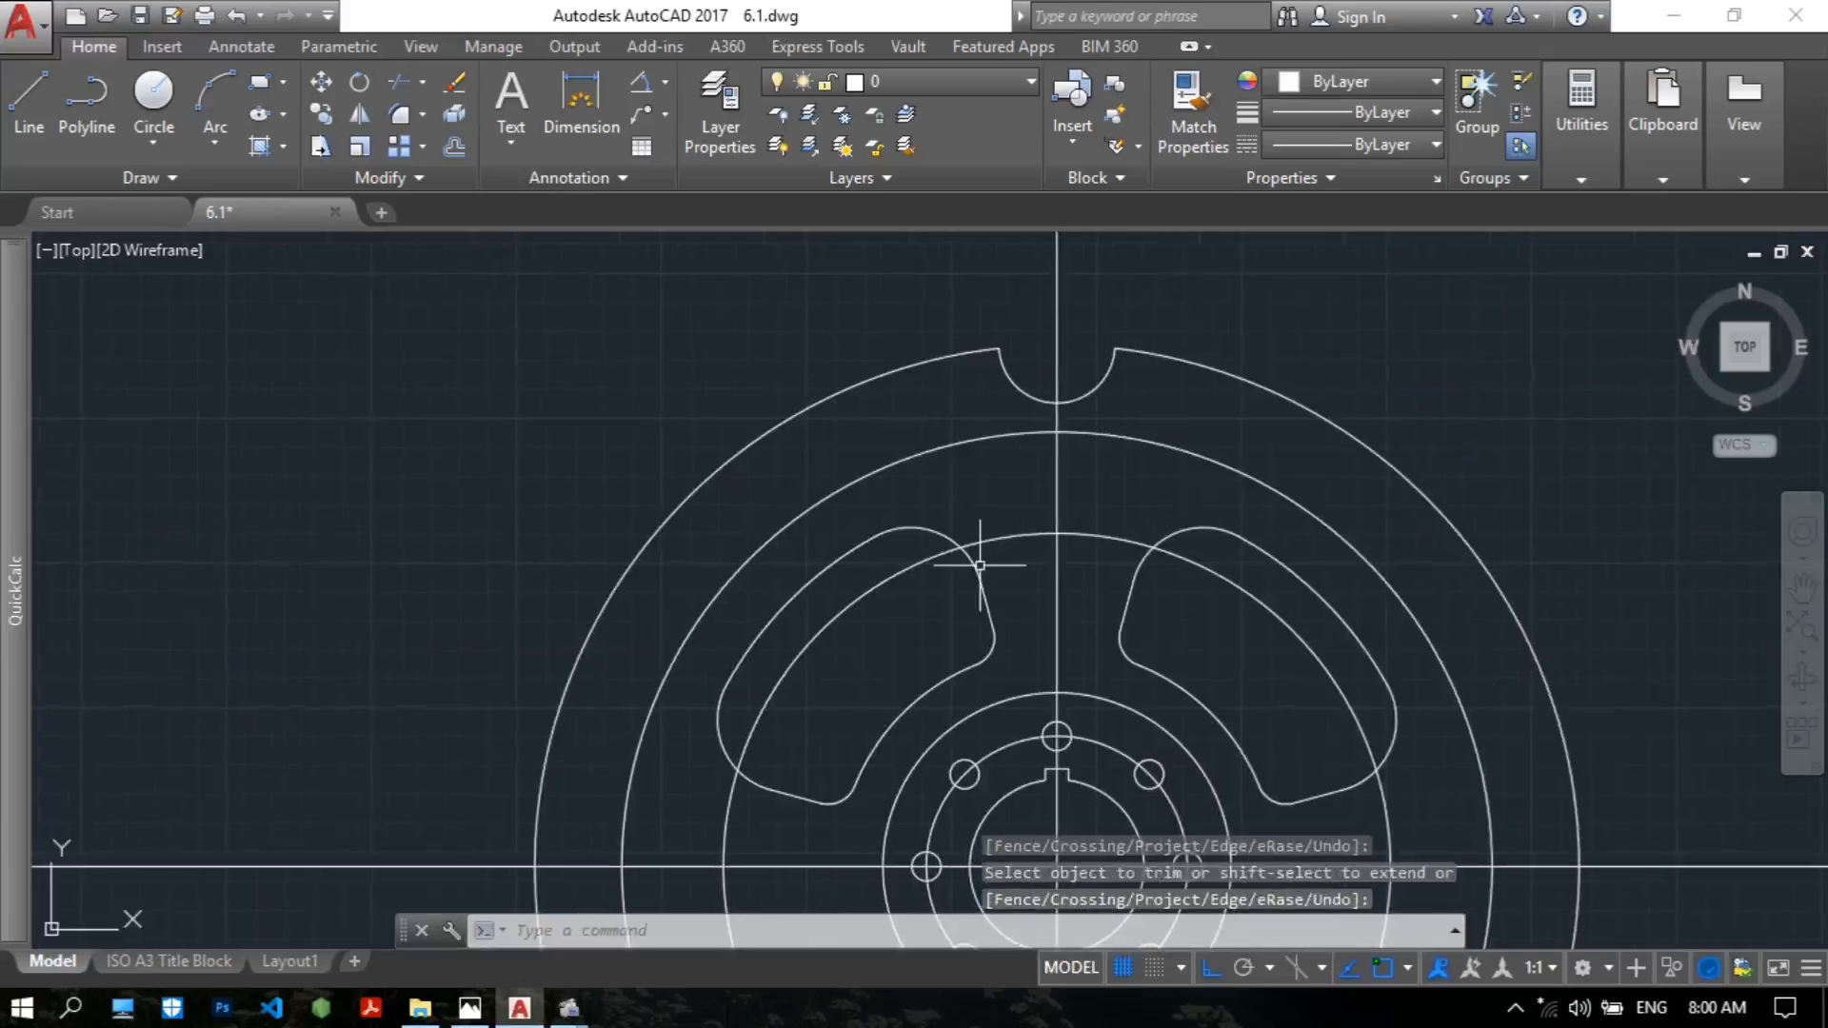
Switch to the reference image in Photos and examine the number and spacing of the teeth.
{"action": "left_click", "coordinate": [489, 1019]}
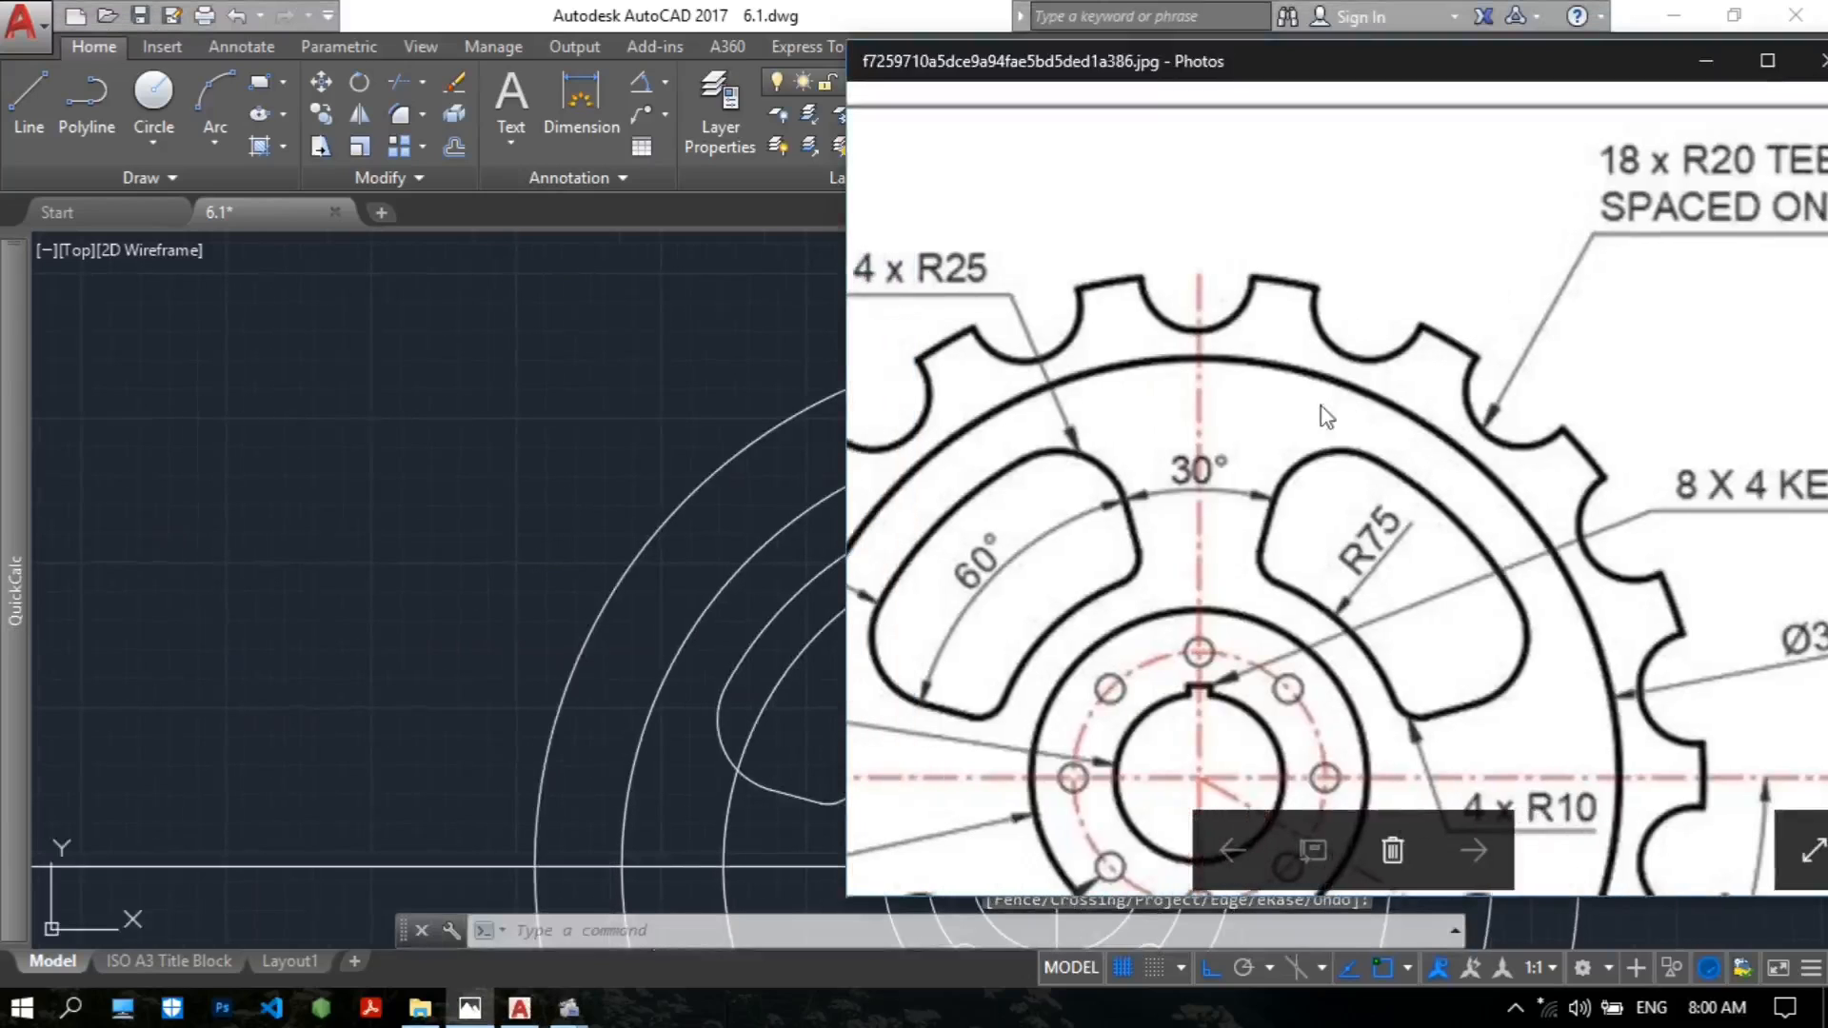
{"action": "mouse_move", "coordinate": [1569, 199]}
{"action": "left_mouse_down"}
{"action": "mouse_move", "coordinate": [1530, 197]}
{"action": "mouse_move", "coordinate": [1578, 205]}
{"action": "left_mouse_up"}
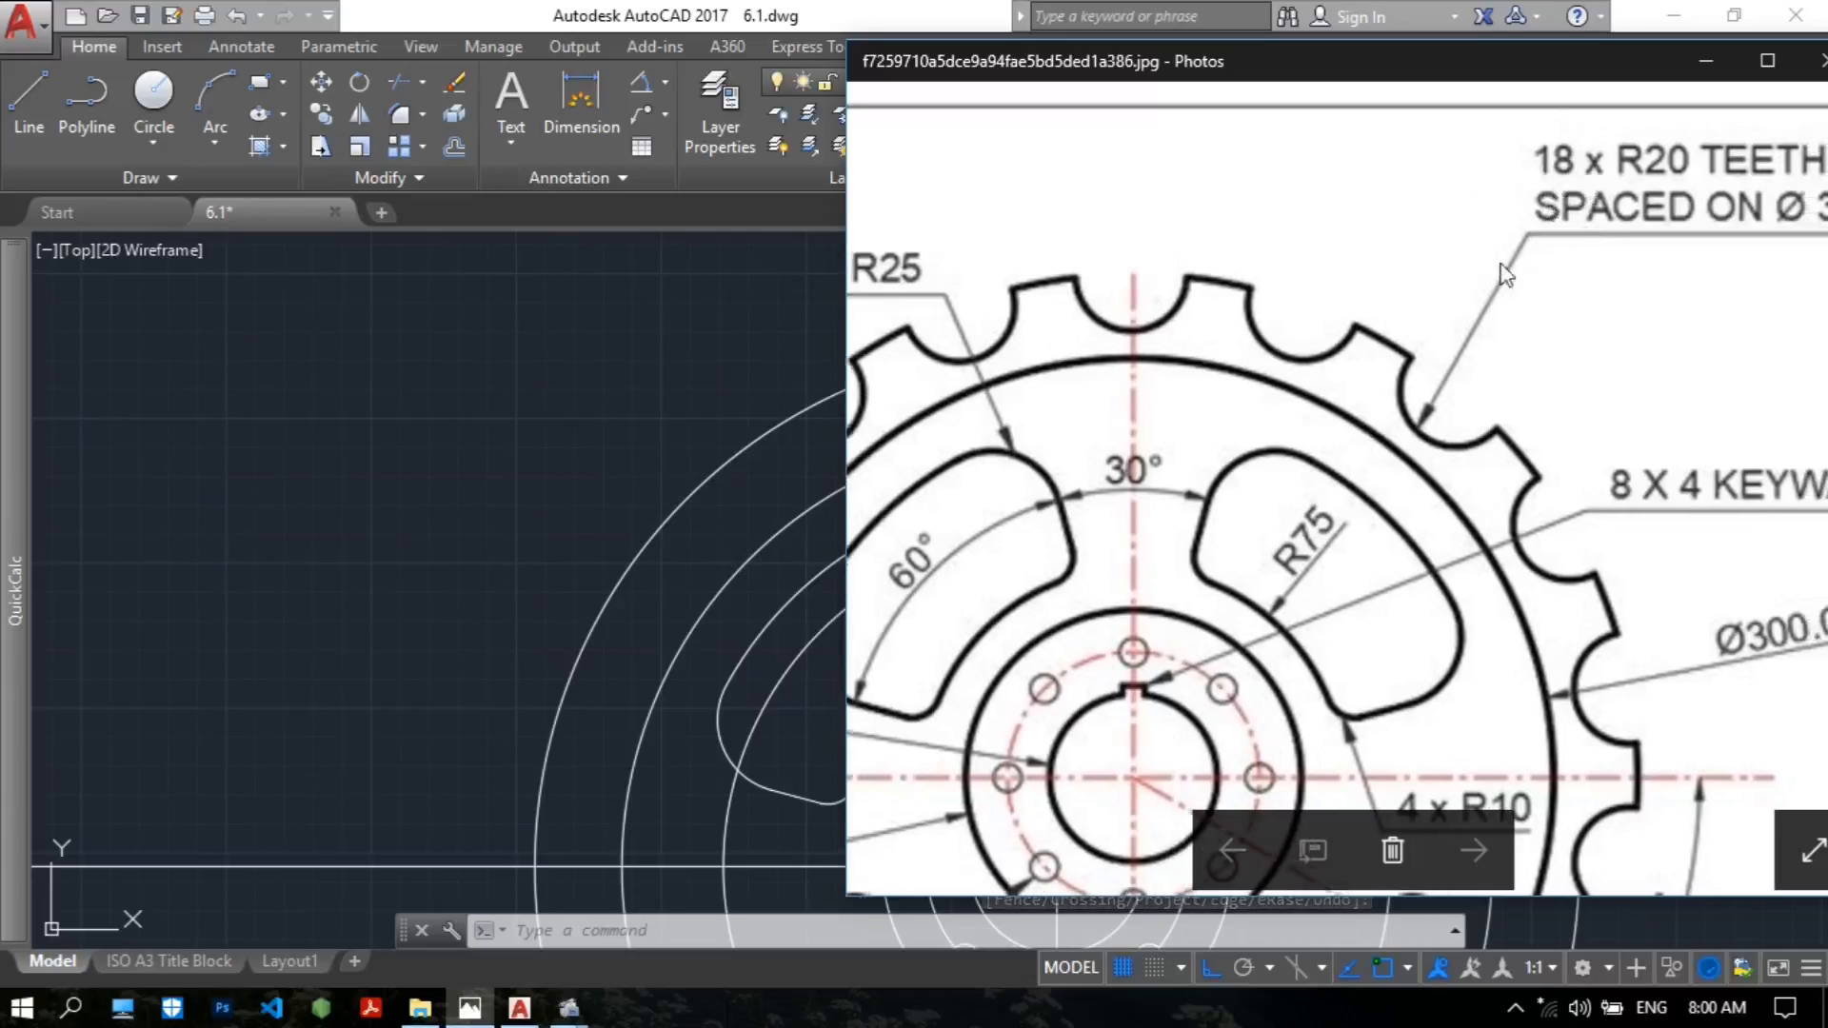
{"action": "left_click_drag", "start_coordinate": [1574, 325], "coordinate": [1600, 400]}
Back in AutoCAD, create a polar array of the top notch arc around the bore center.
{"action": "left_click", "coordinate": [569, 408]}
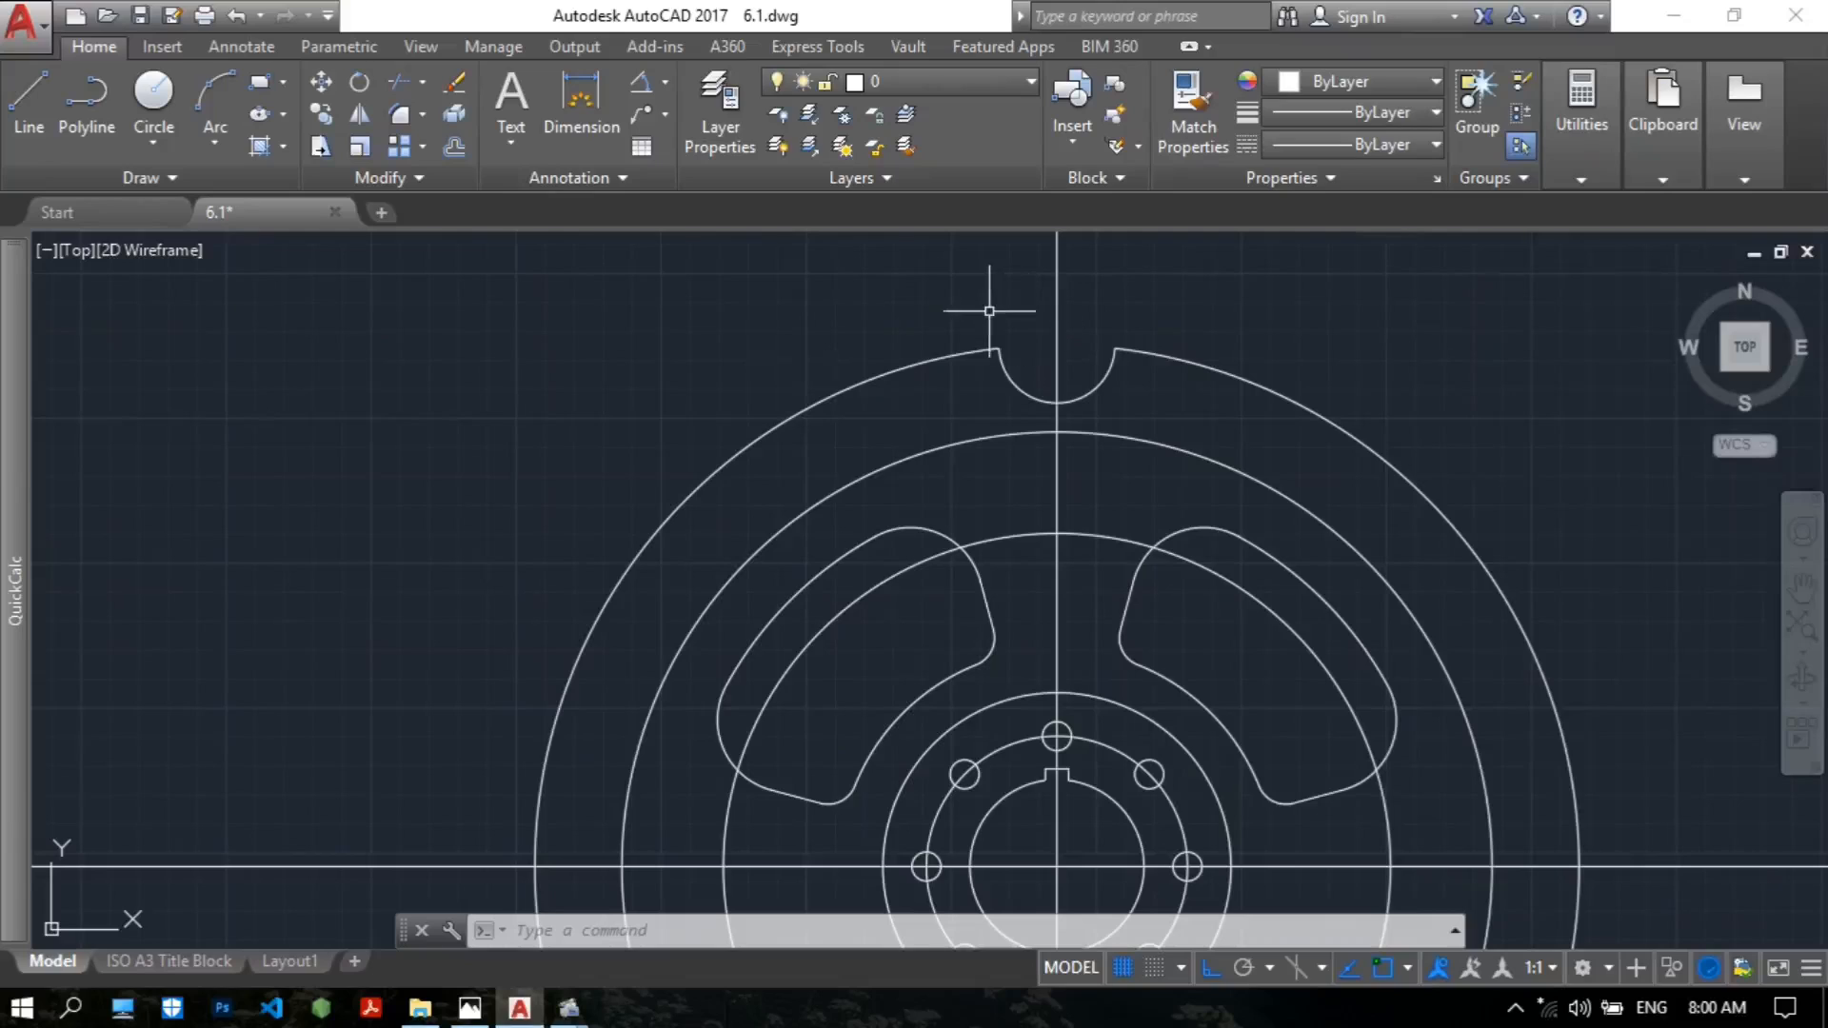
{"action": "key", "text": "BackSpace"}
{"action": "type", "text": "ar"}
{"action": "key", "text": "Return"}
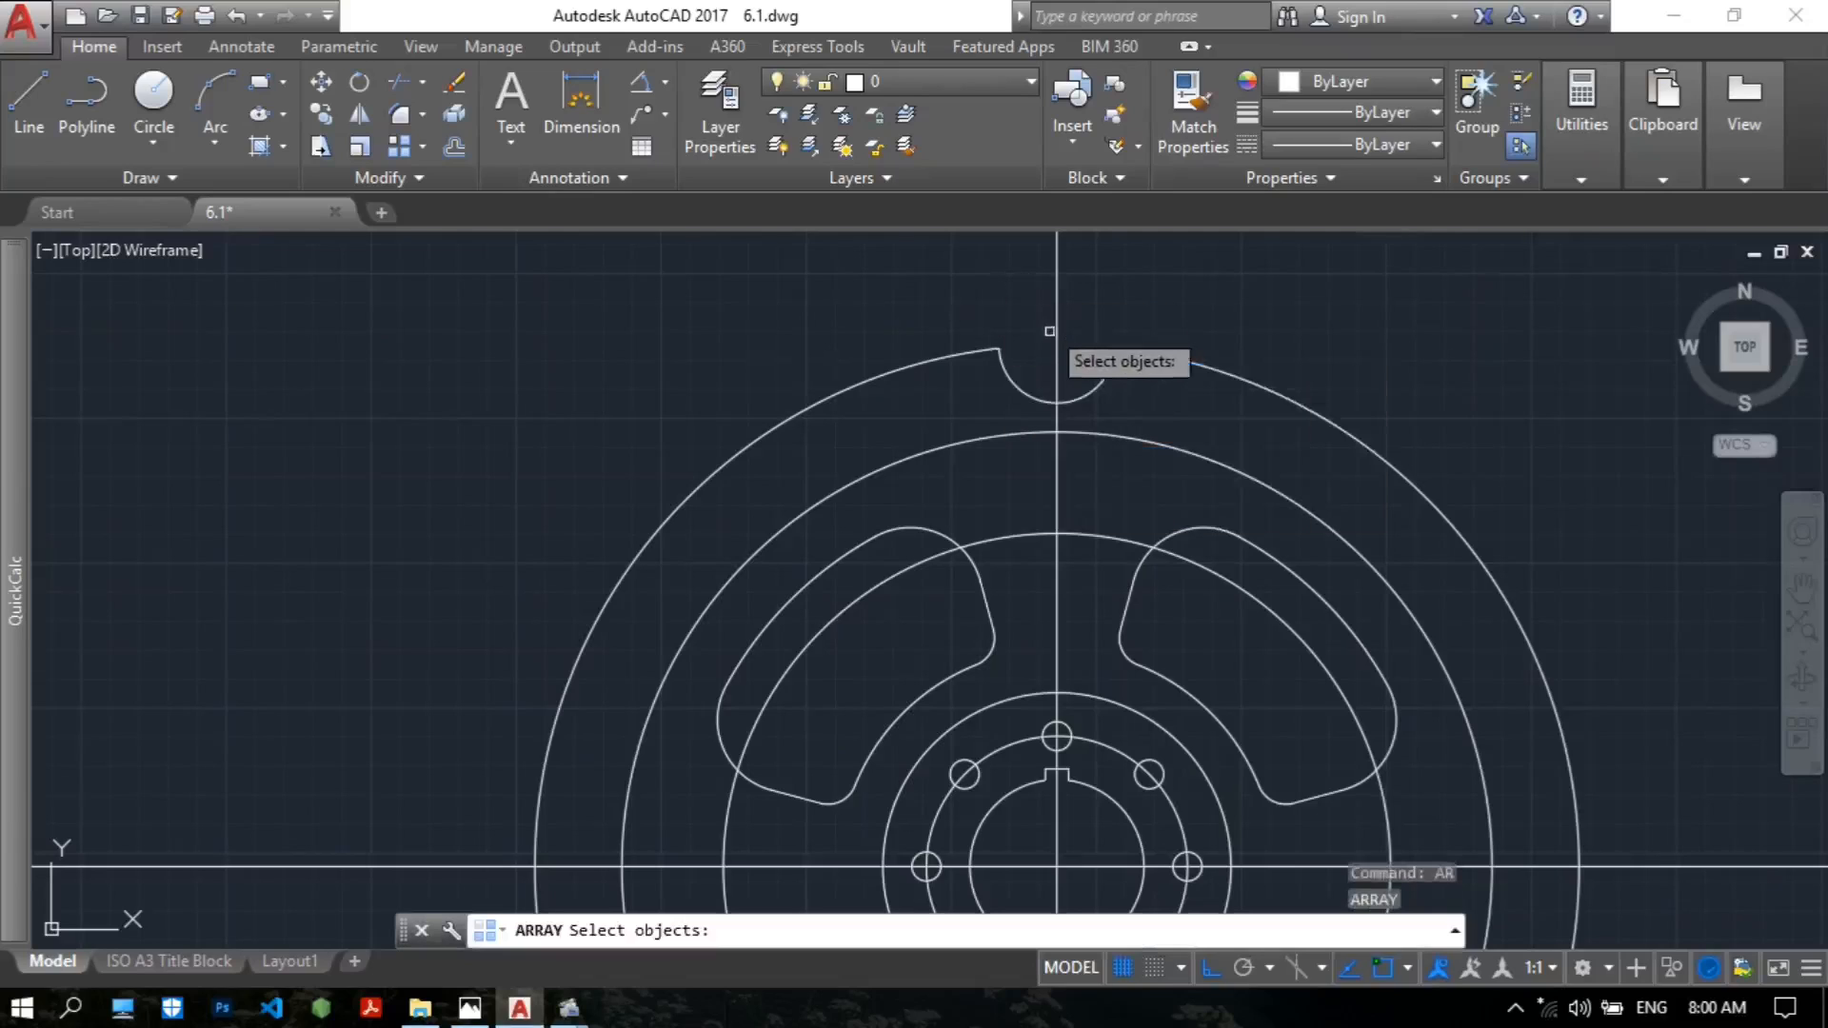
{"action": "left_click", "coordinate": [1014, 380]}
{"action": "key", "text": "Return"}
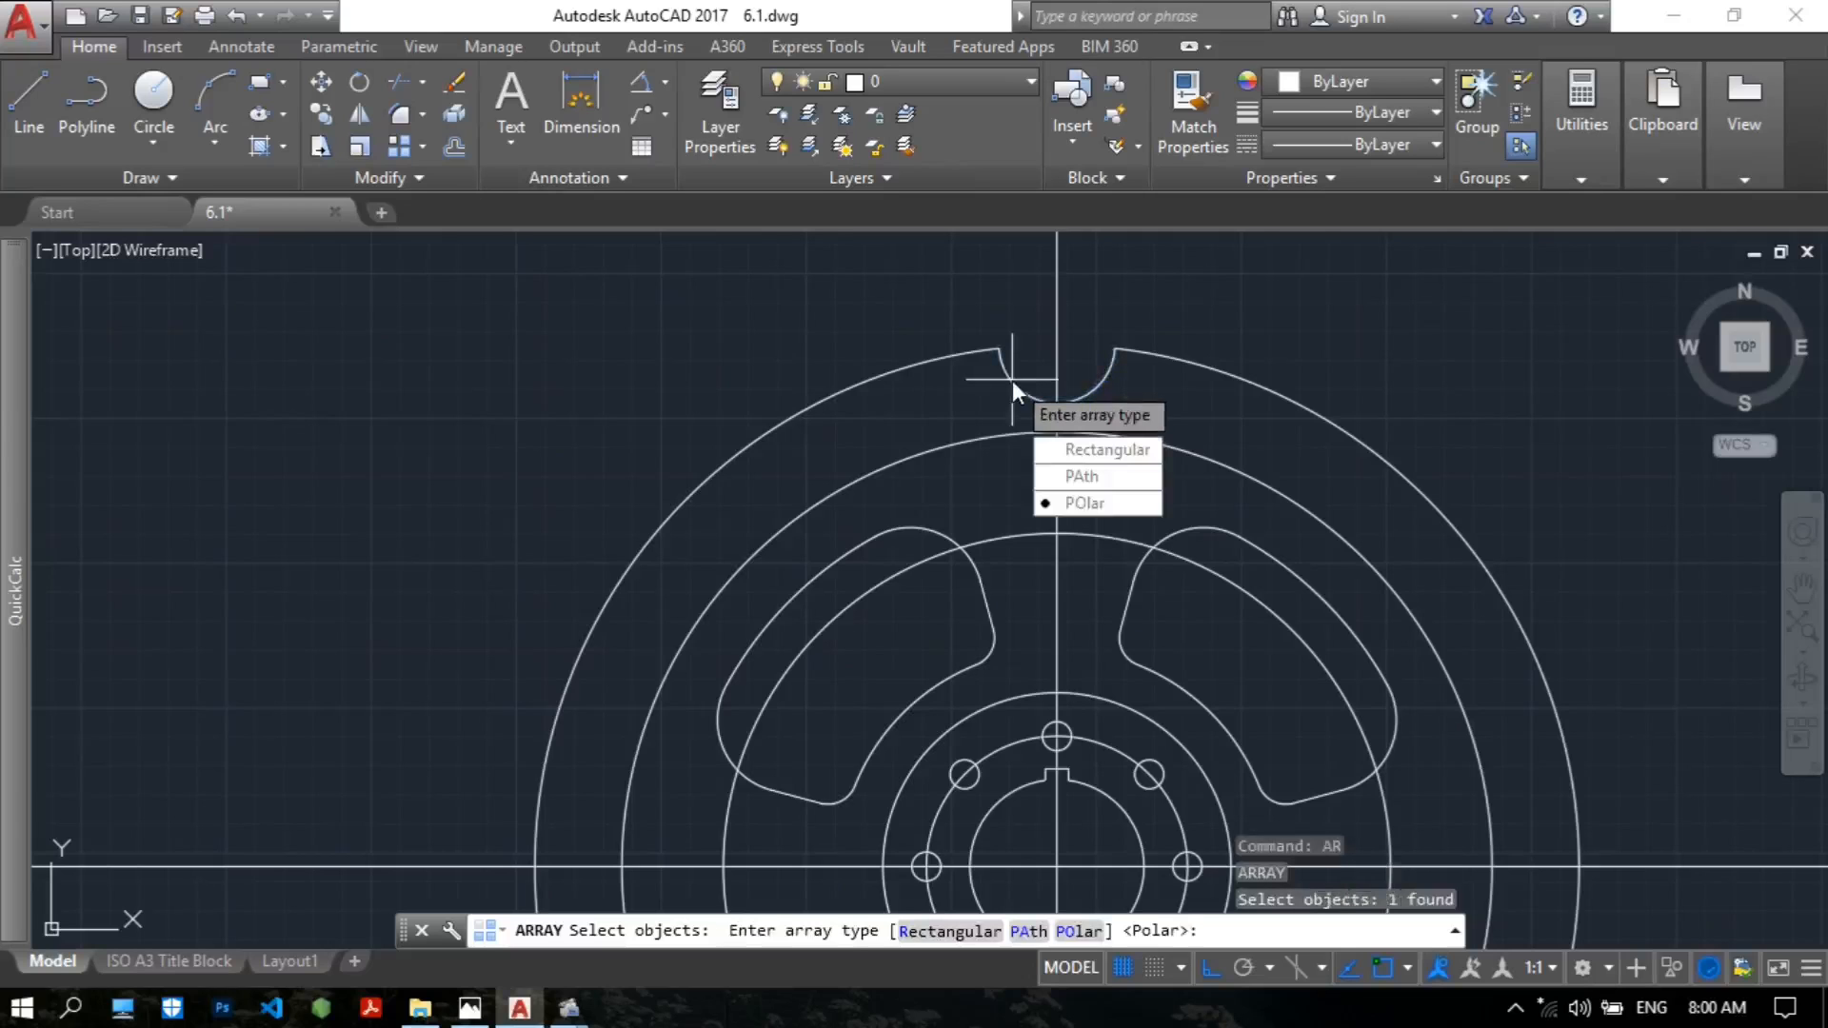
{"action": "left_click", "coordinate": [1103, 501]}
{"action": "middle_click_drag", "start_coordinate": [1119, 485], "coordinate": [1059, 322]}
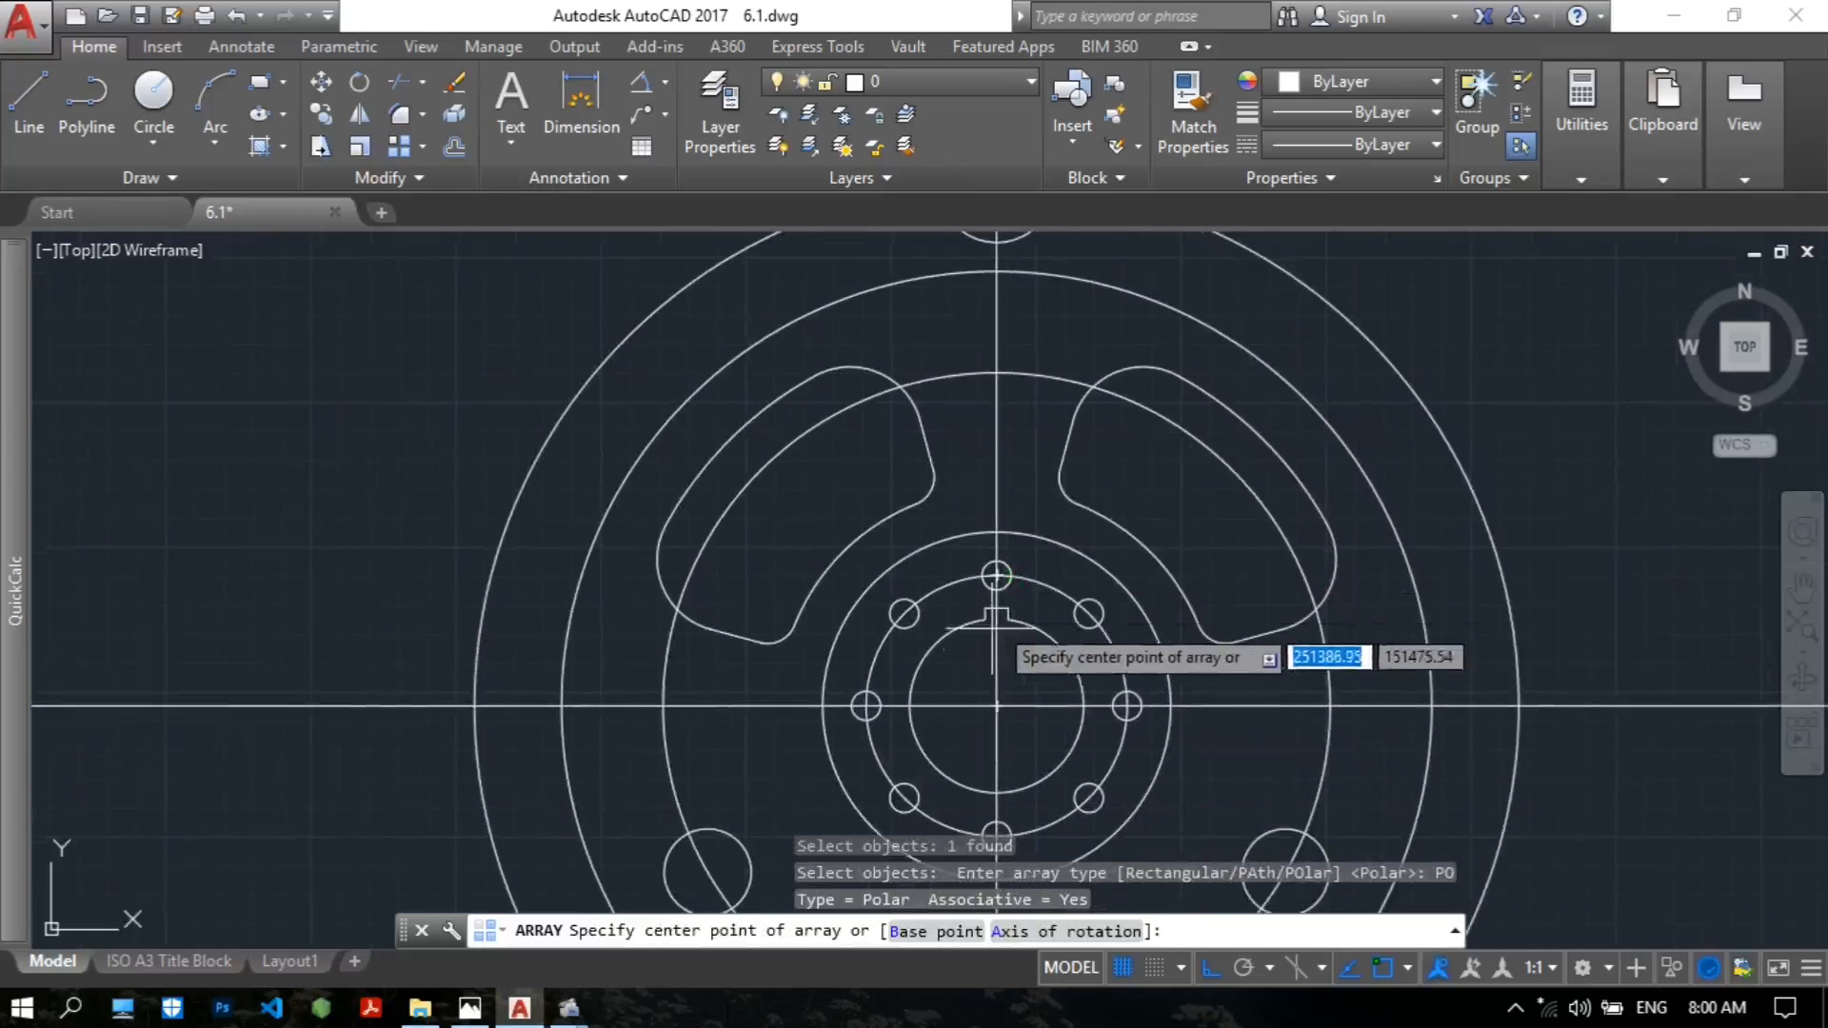
{"action": "left_click", "coordinate": [997, 709]}
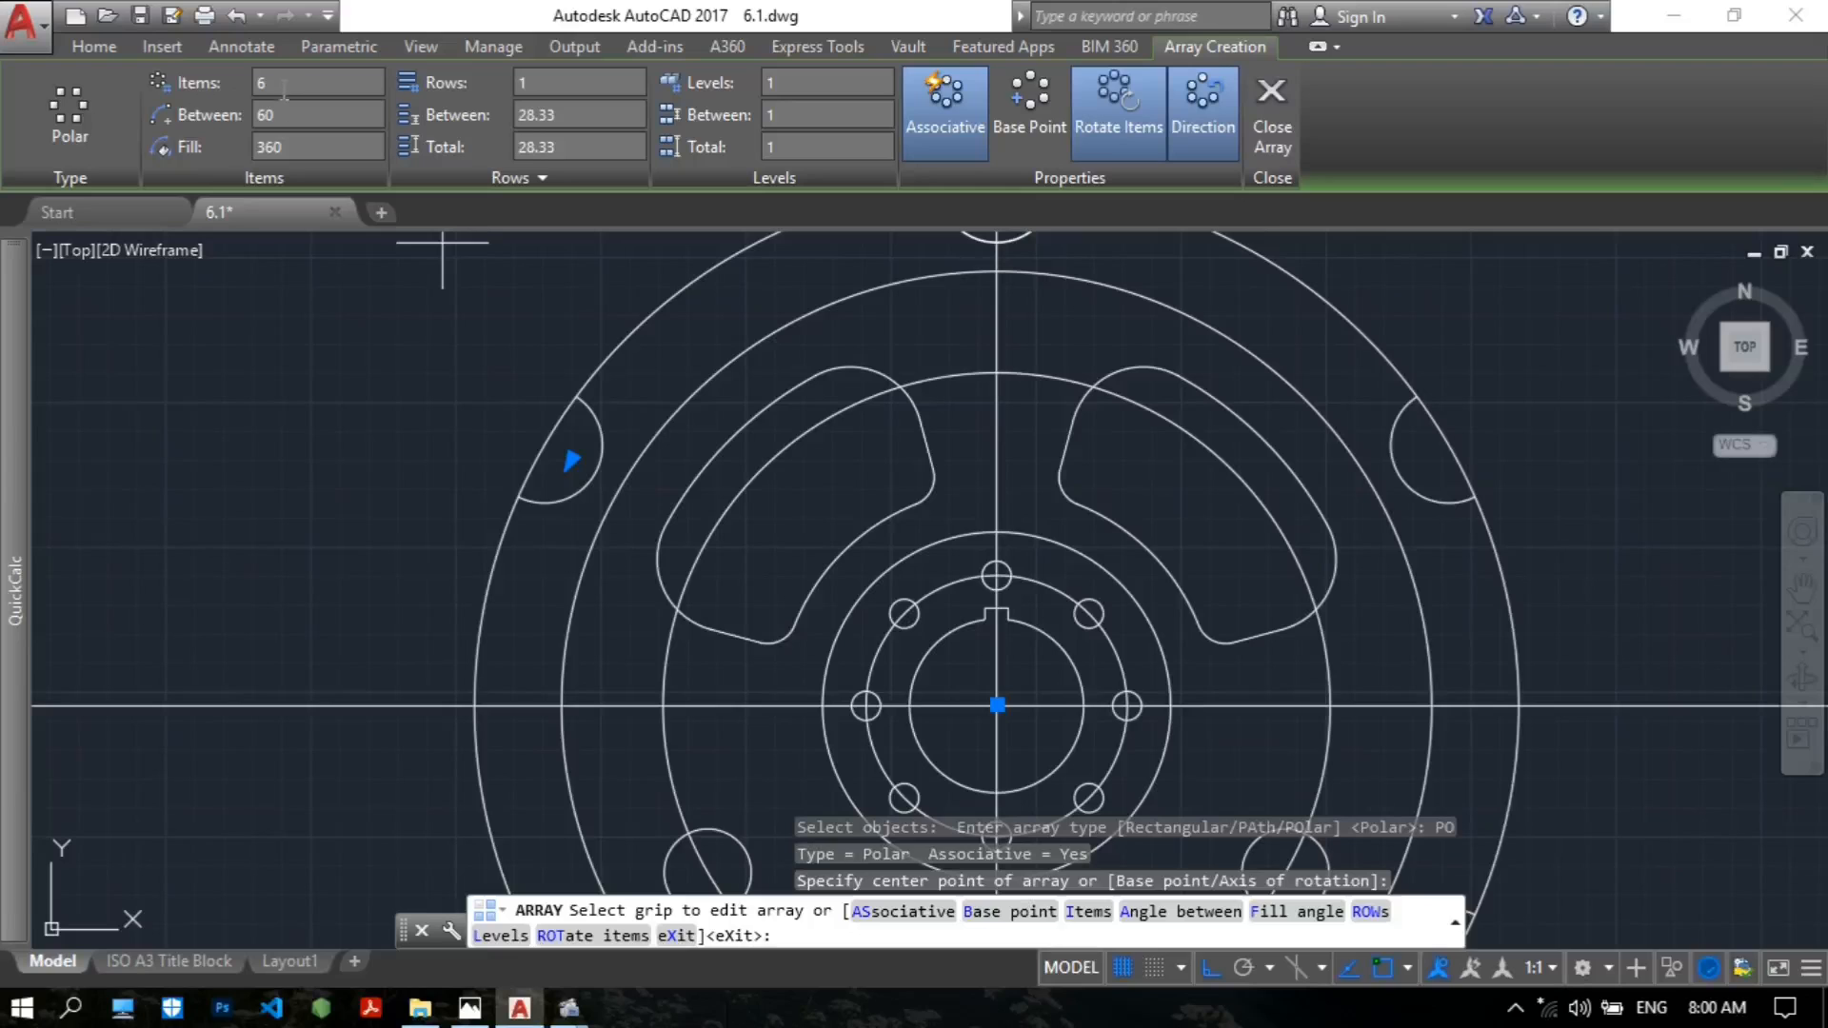
Set the polar array to 18 items and finish the array.
{"action": "type", "text": "18"}
{"action": "key", "text": "Return"}
{"action": "scroll", "coordinate": [1271, 405], "scroll_direction": "down", "scroll_amount": 3}
{"action": "middle_click_drag", "start_coordinate": [1329, 392], "coordinate": [1236, 375]}
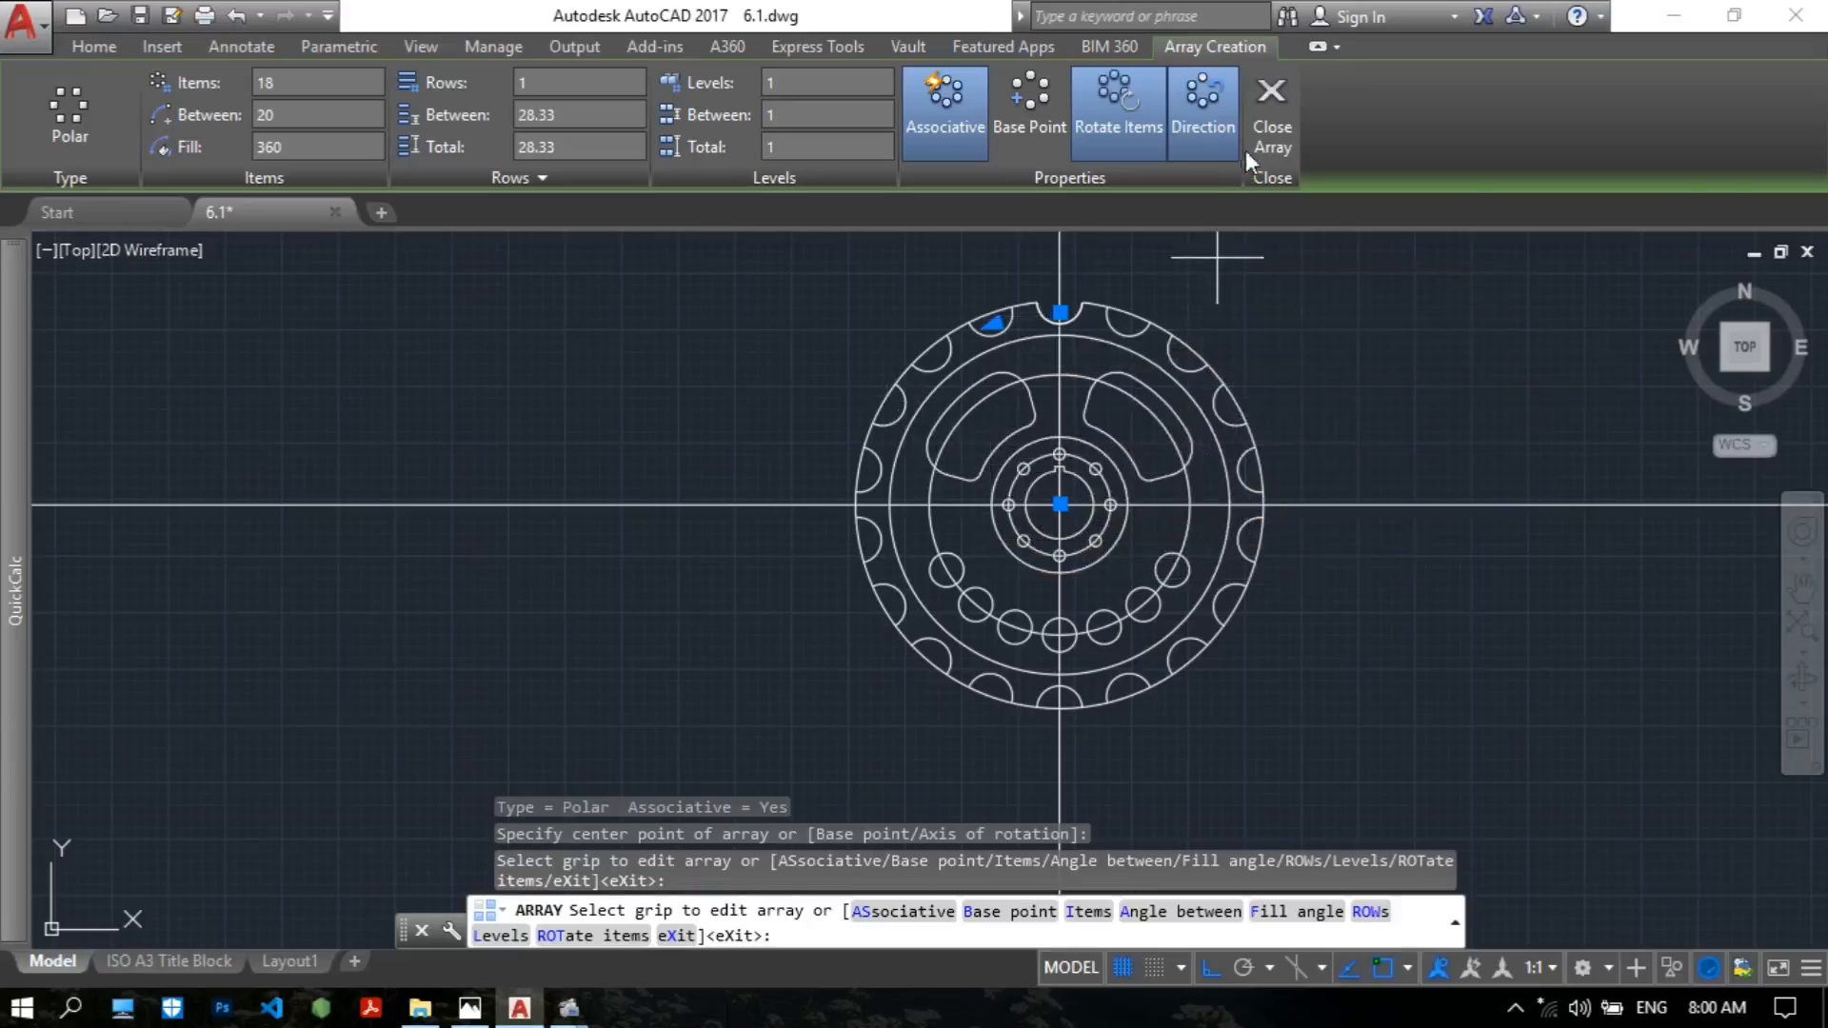
{"action": "left_click", "coordinate": [1282, 112]}
Trim the outer rim arcs spanning the notches from the upper right down to the lower right of the sprocket.
{"action": "scroll", "coordinate": [1268, 352], "scroll_direction": "up", "scroll_amount": 2}
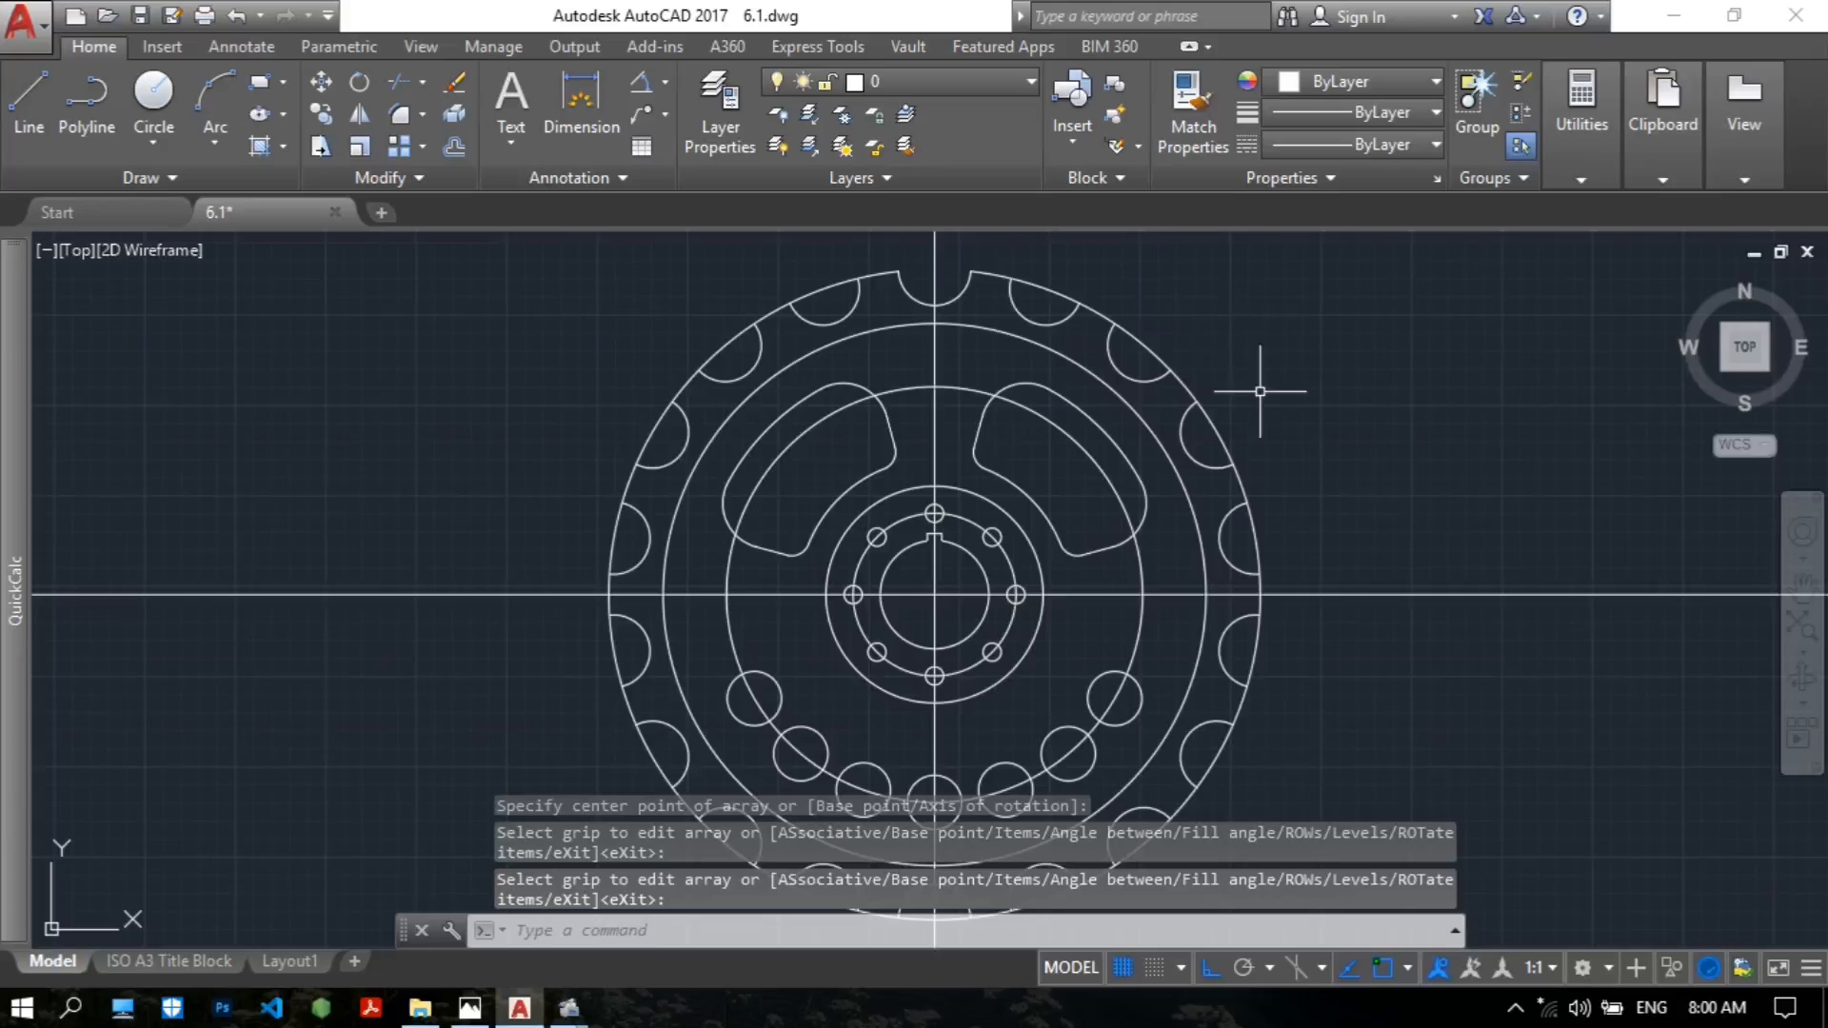
{"action": "scroll", "coordinate": [964, 310], "scroll_direction": "up", "scroll_amount": 1}
{"action": "scroll", "coordinate": [694, 442], "scroll_direction": "down", "scroll_amount": 1}
{"action": "scroll", "coordinate": [805, 305], "scroll_direction": "up", "scroll_amount": 1}
{"action": "scroll", "coordinate": [1049, 507], "scroll_direction": "down", "scroll_amount": 2}
{"action": "middle_click_drag", "start_coordinate": [994, 435], "coordinate": [966, 410]}
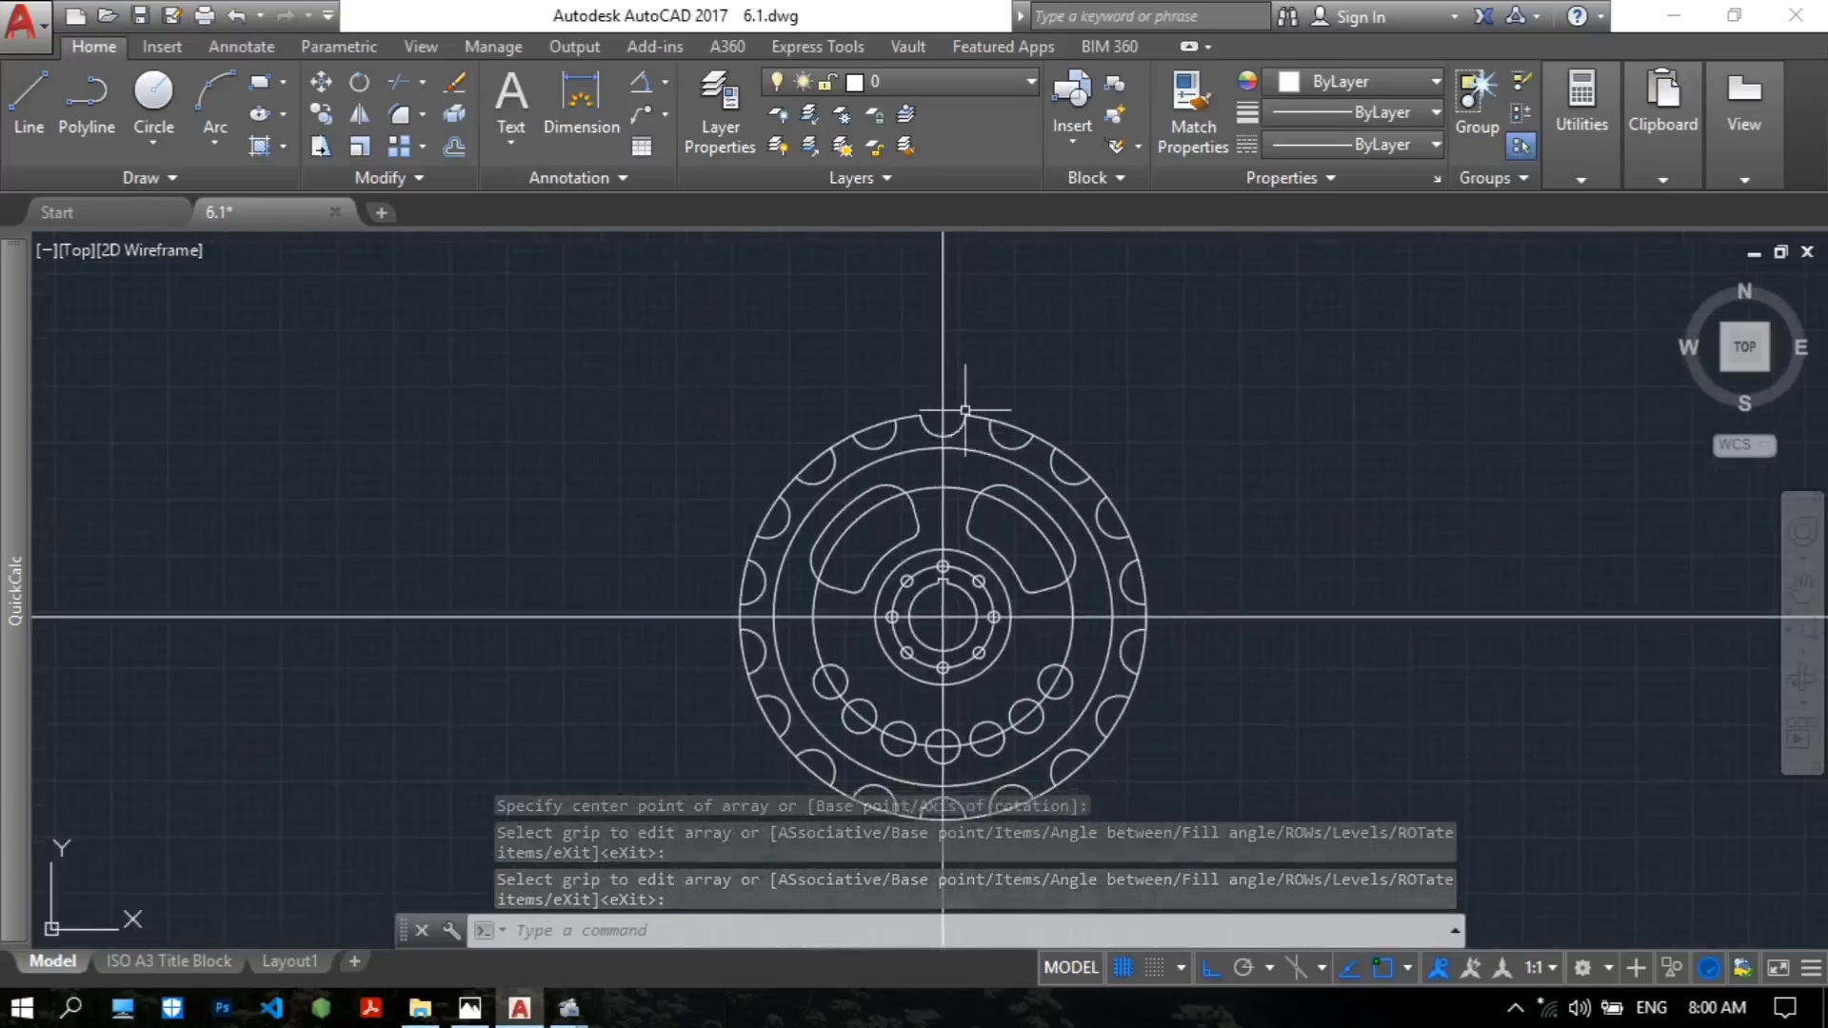
{"action": "scroll", "coordinate": [1150, 470], "scroll_direction": "up", "scroll_amount": 5}
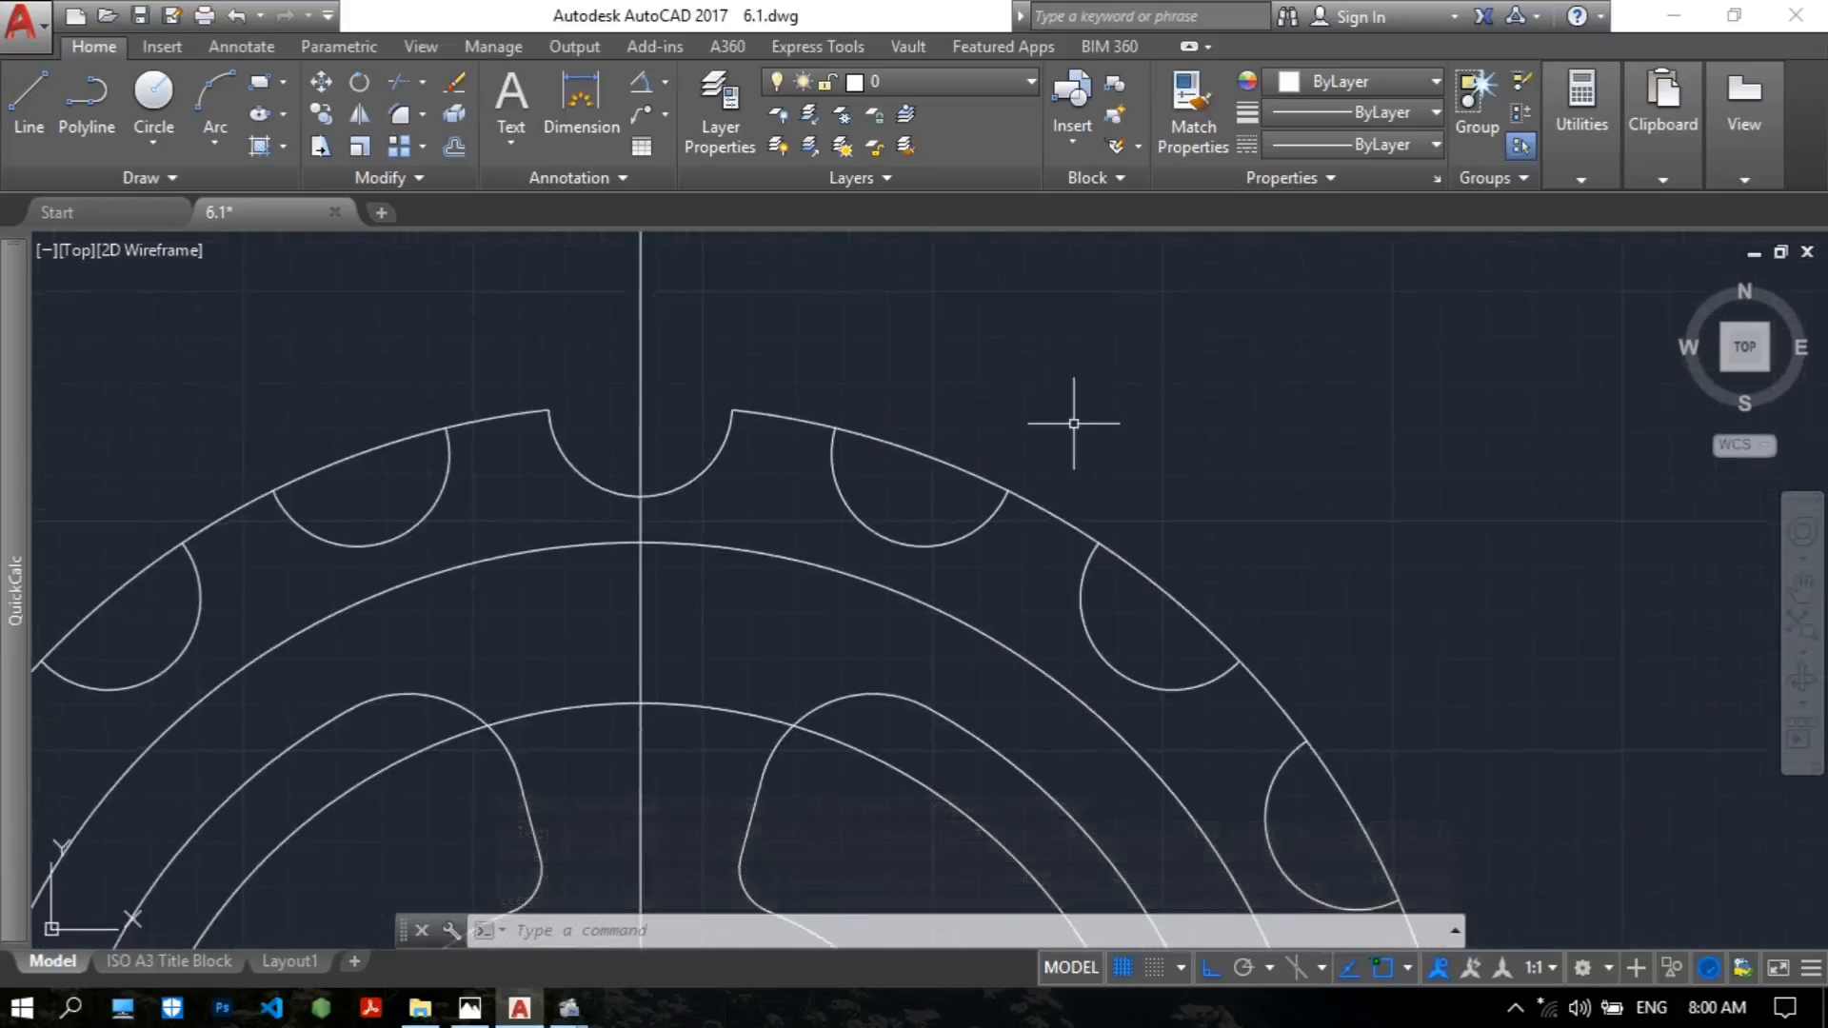
{"action": "key", "text": "Return"}
{"action": "key", "text": "Return"}
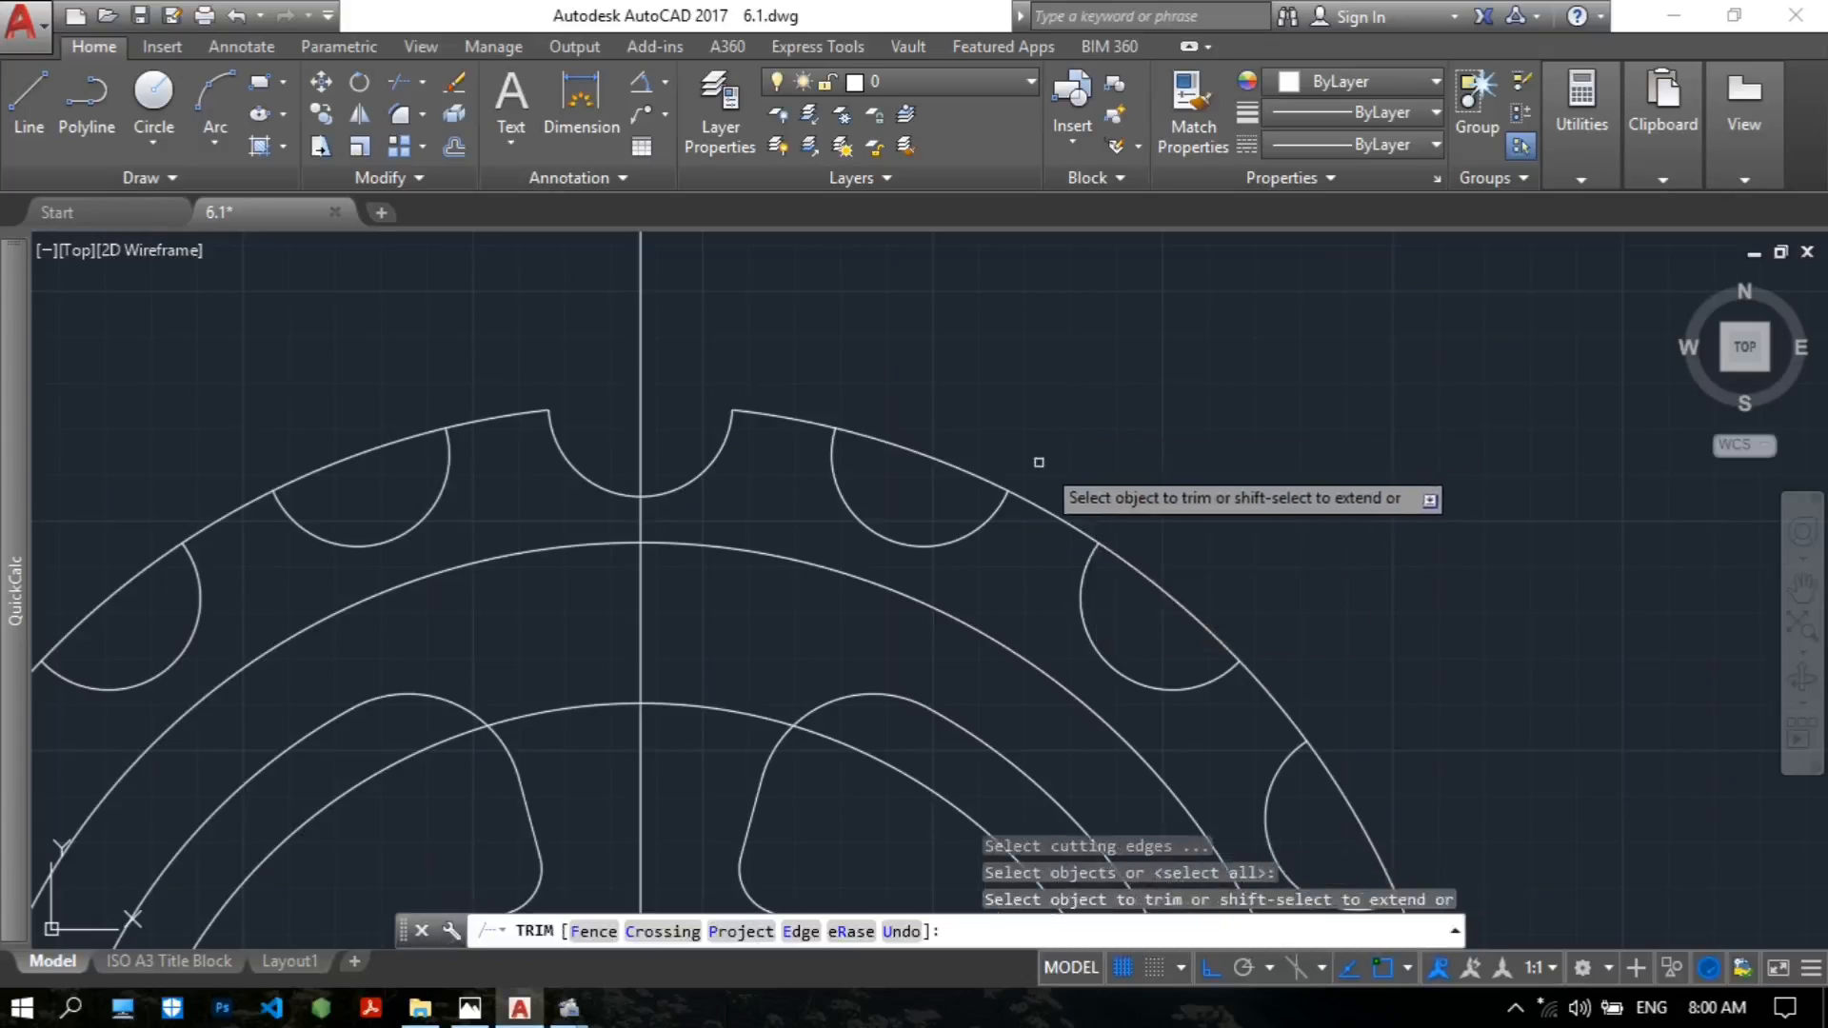
{"action": "left_click", "coordinate": [957, 467]}
{"action": "left_click", "coordinate": [1171, 600]}
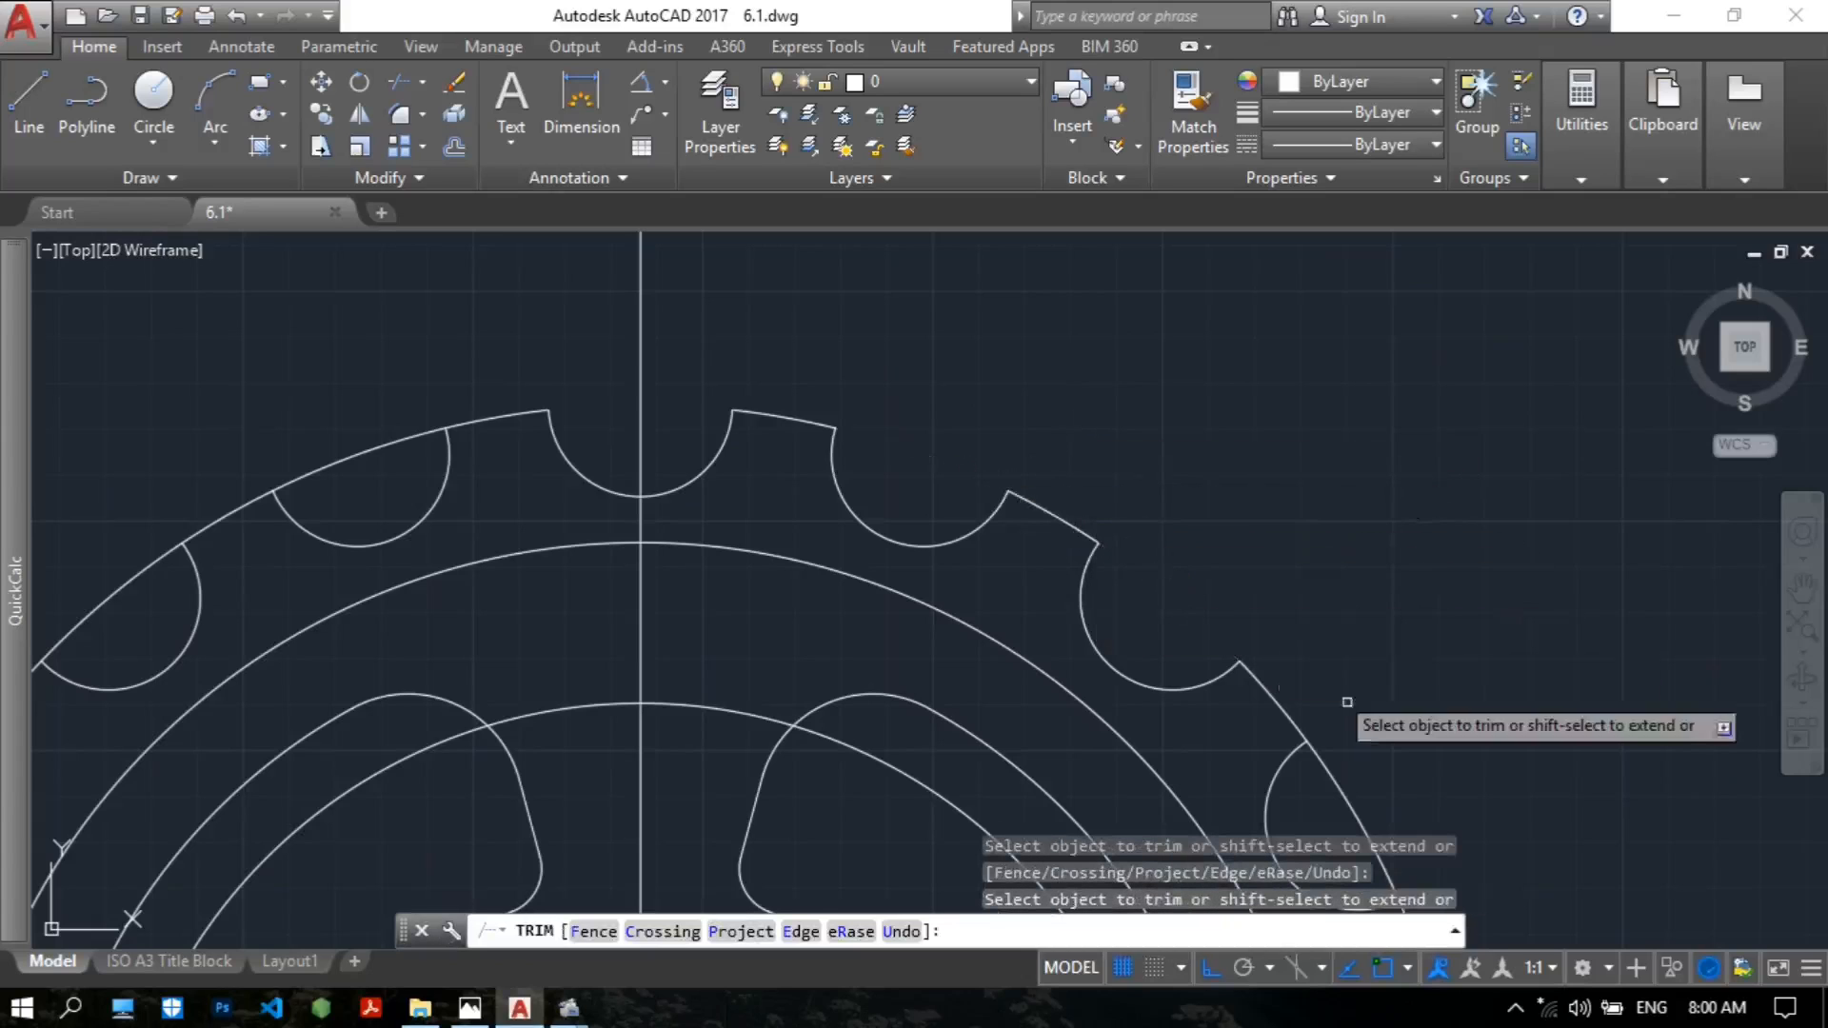
{"action": "middle_click_drag", "start_coordinate": [1347, 694], "coordinate": [1286, 497]}
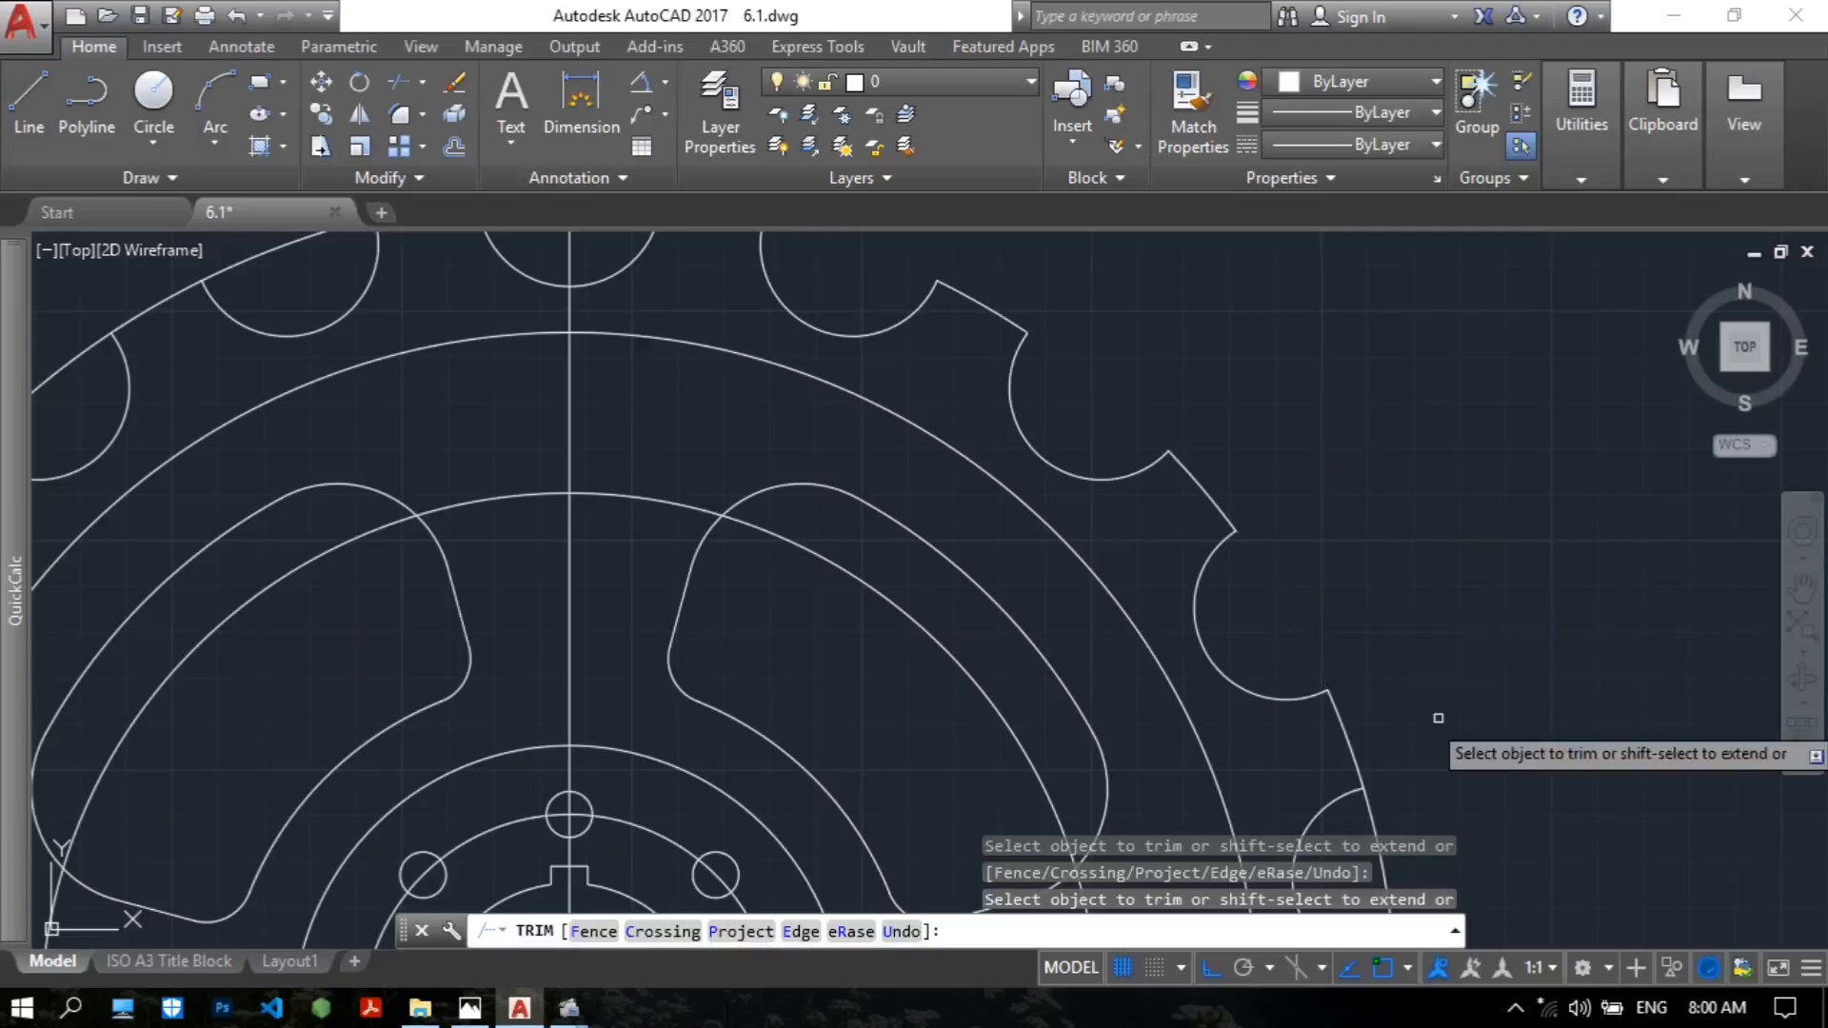
{"action": "mouse_move", "coordinate": [1389, 809]}
{"action": "middle_mouse_down"}
{"action": "mouse_move", "coordinate": [1284, 510]}
{"action": "mouse_move", "coordinate": [1318, 437]}
{"action": "middle_mouse_up"}
{"action": "middle_click_drag", "start_coordinate": [1265, 742], "coordinate": [1277, 562]}
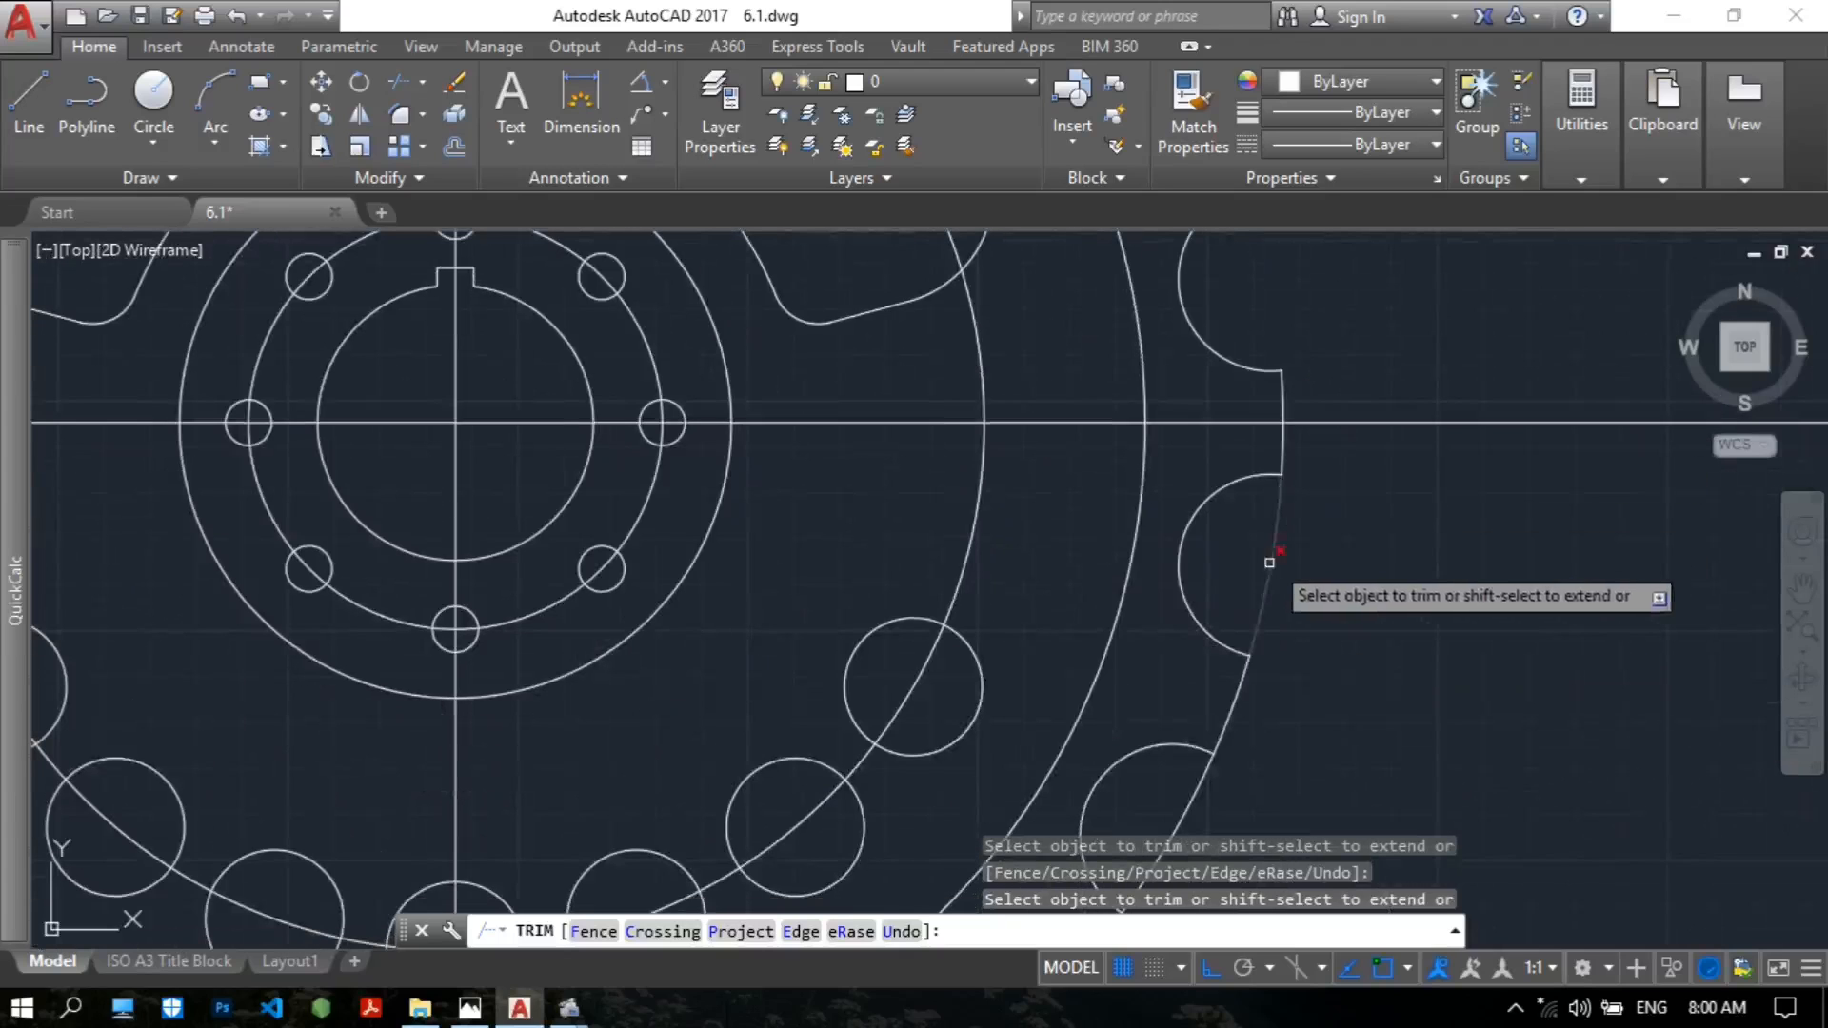
{"action": "middle_click_drag", "start_coordinate": [1167, 859], "coordinate": [1256, 488]}
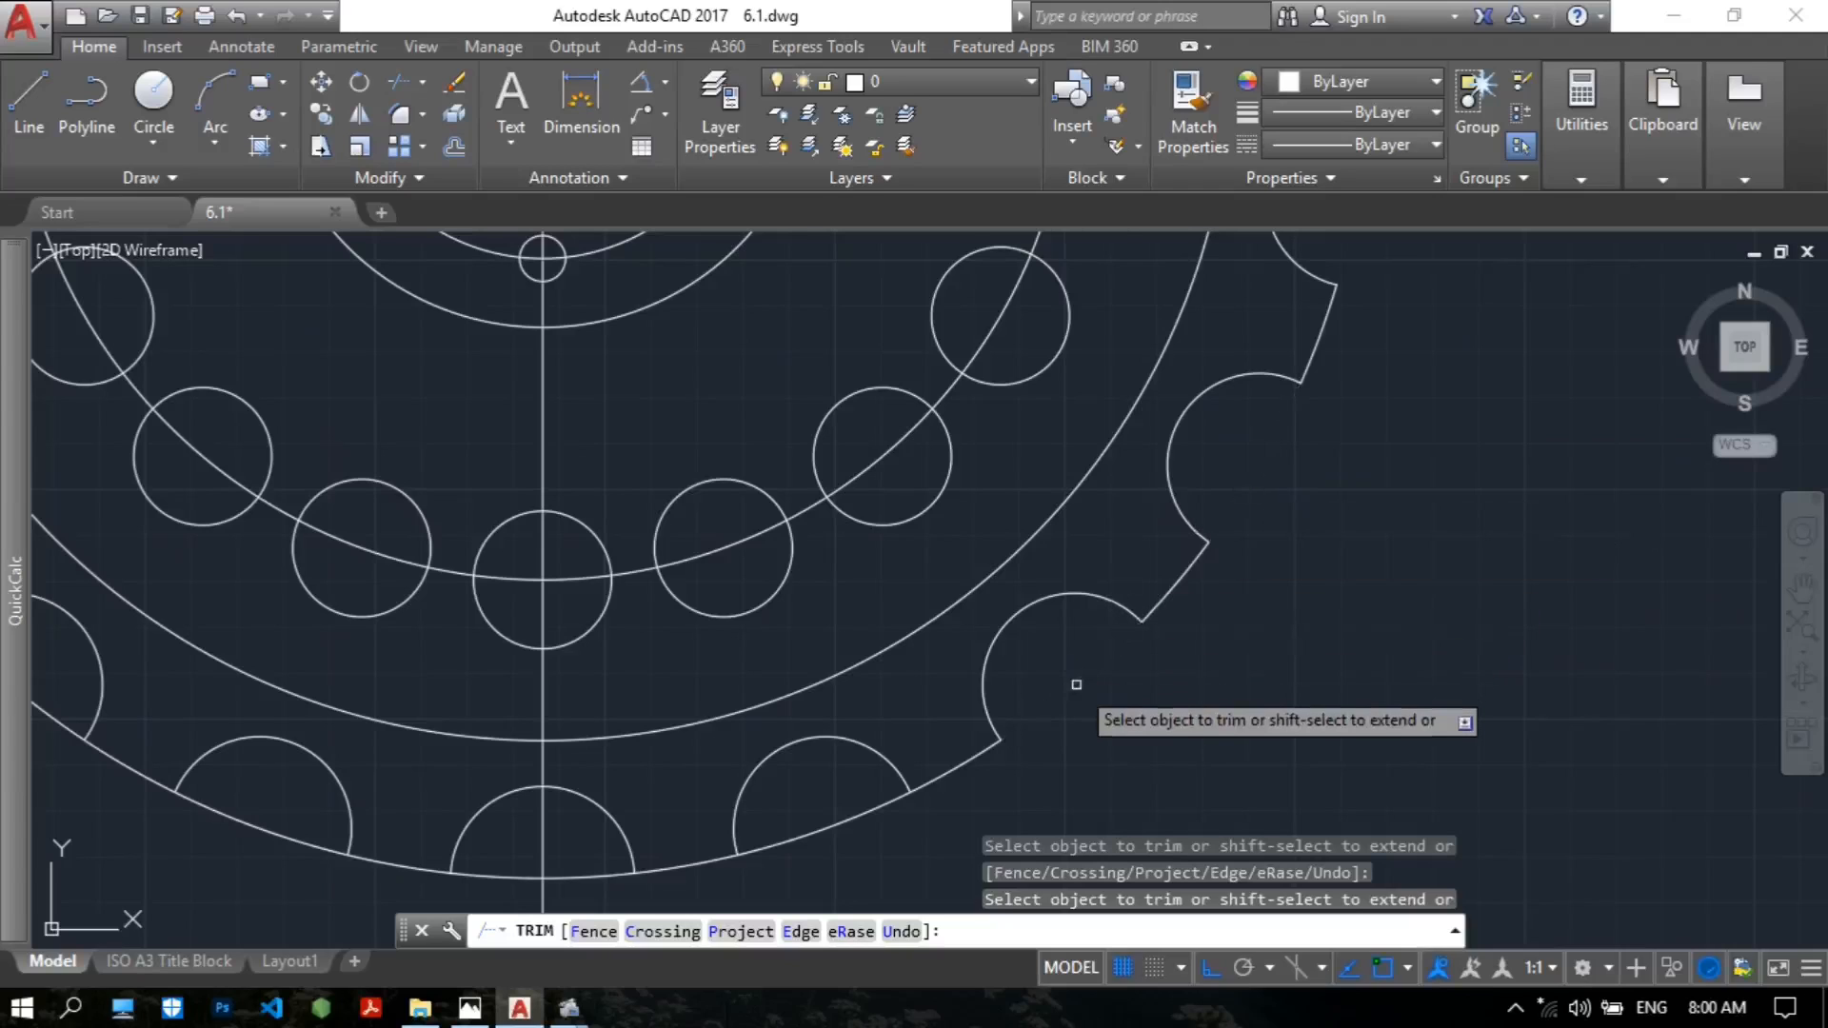
Trim the outer rim arcs spanning the notches along the bottom of the sprocket.
{"action": "middle_click_drag", "start_coordinate": [957, 780], "coordinate": [1134, 544]}
{"action": "left_click", "coordinate": [1019, 583]}
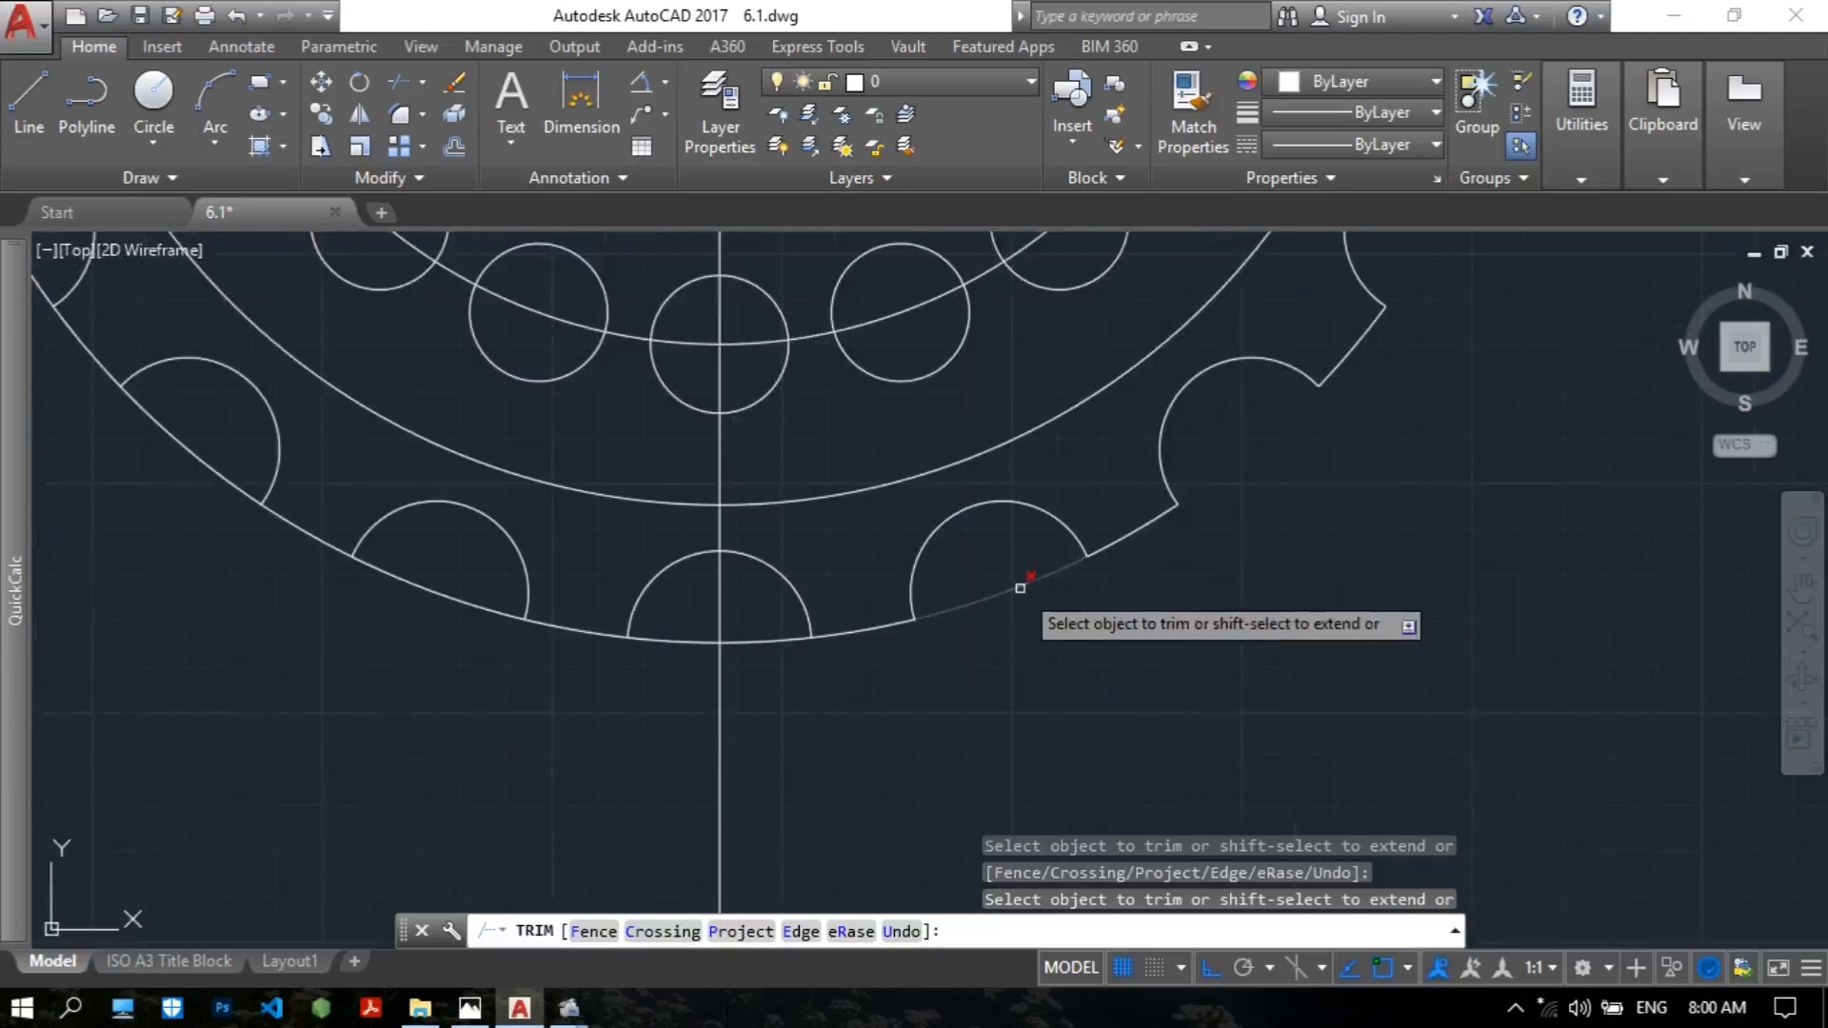
{"action": "left_click", "coordinate": [764, 642]}
{"action": "left_click", "coordinate": [681, 639]}
{"action": "middle_click_drag", "start_coordinate": [442, 599], "coordinate": [703, 674]}
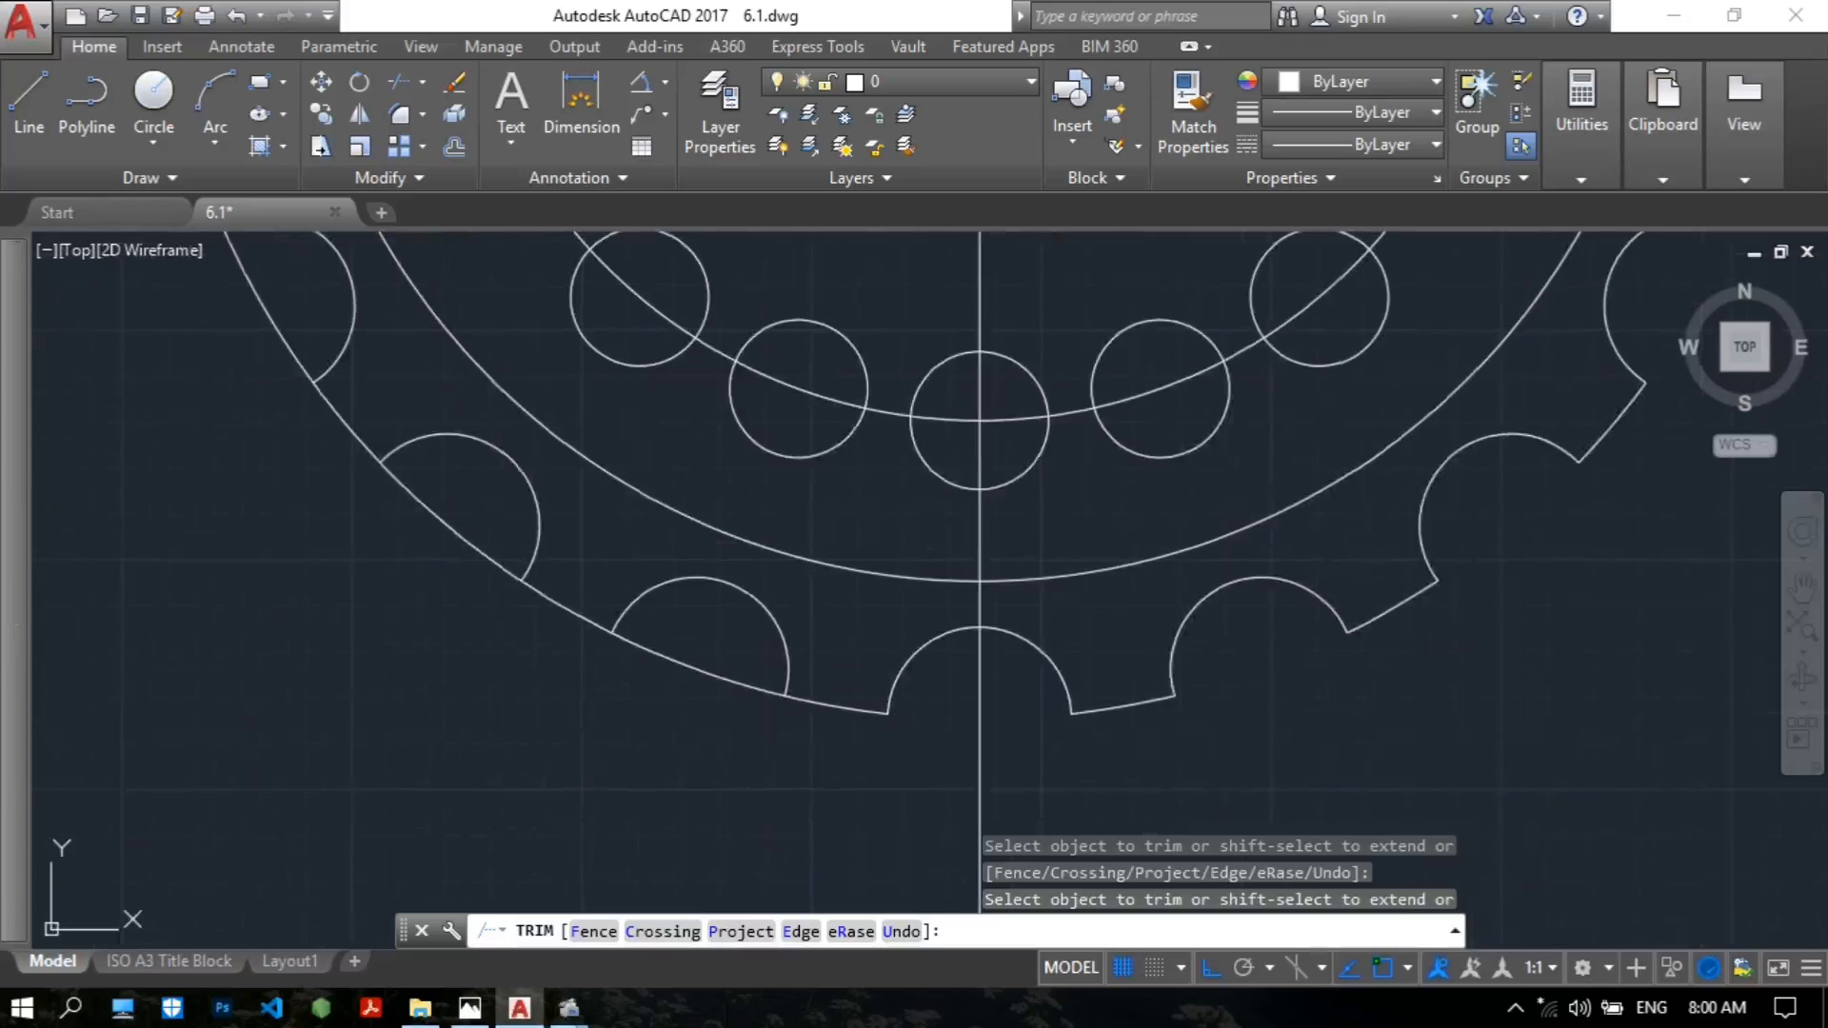
{"action": "left_click", "coordinate": [703, 674]}
Trim the outer rim arcs across the notches from the sprocket's lower left up to just above the horizontal centerline.
{"action": "middle_click_drag", "start_coordinate": [457, 576], "coordinate": [671, 714]}
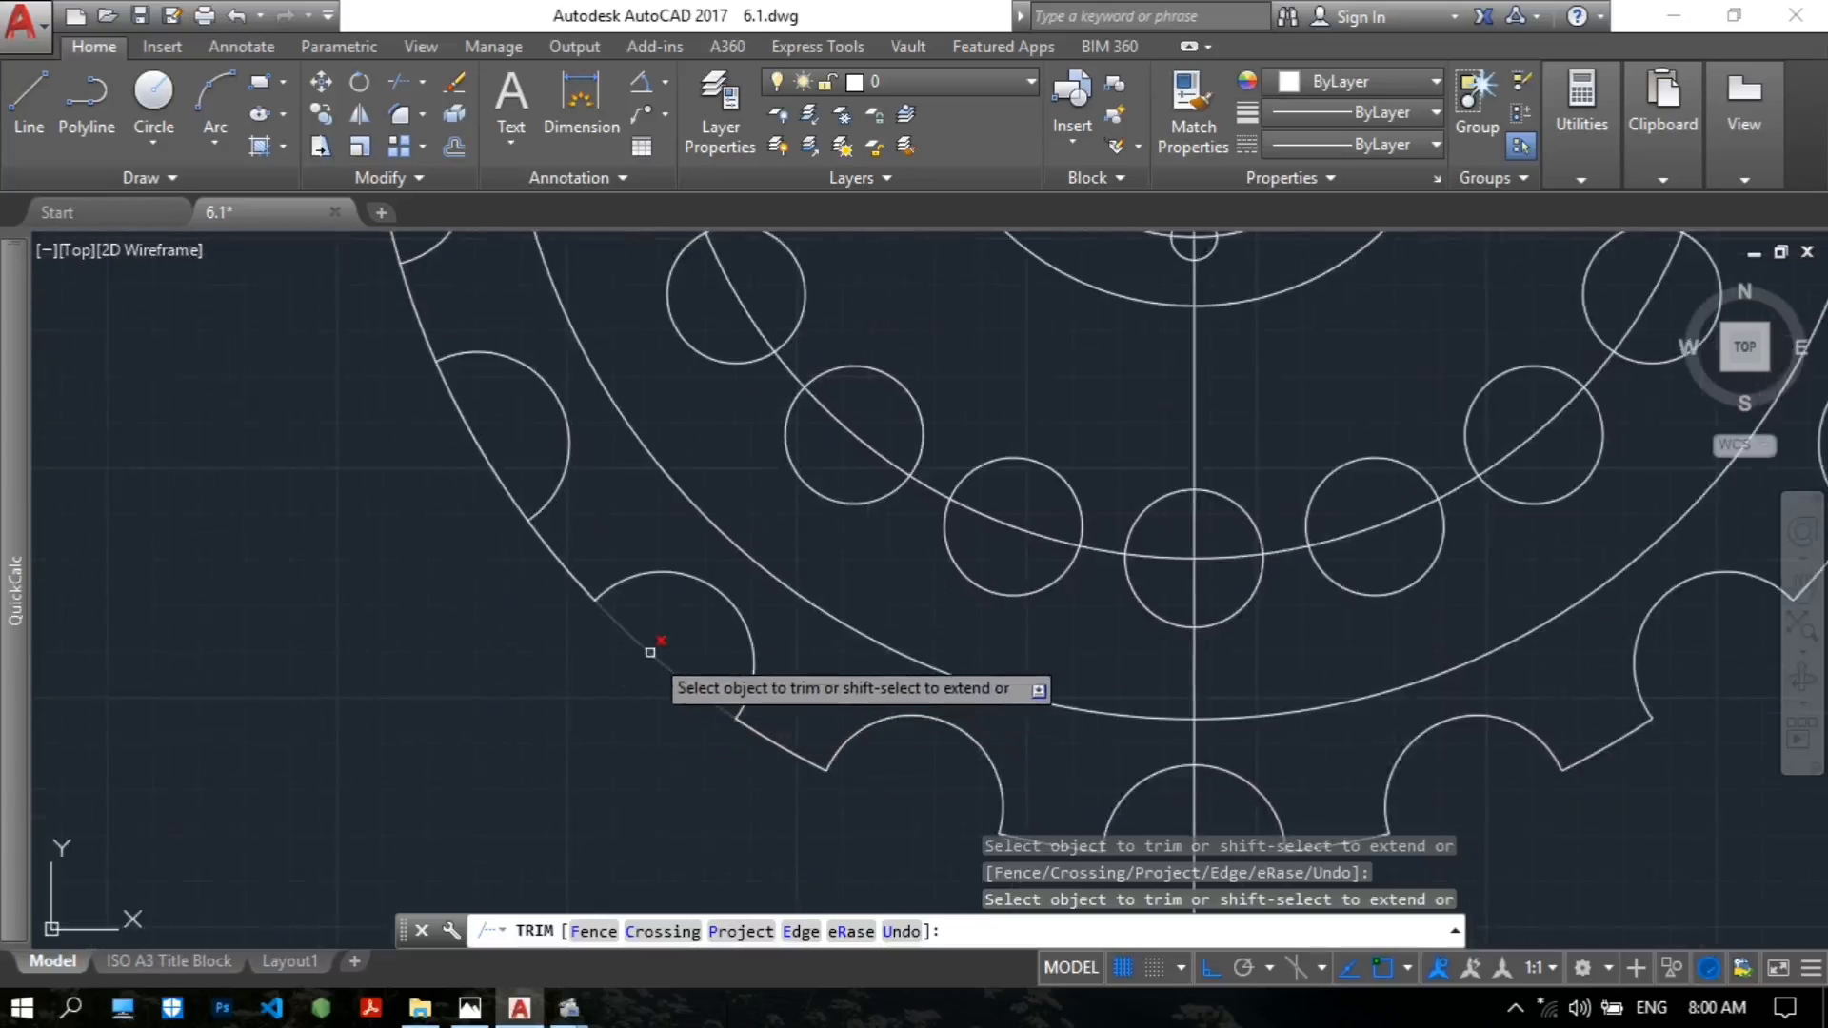
{"action": "middle_click_drag", "start_coordinate": [507, 462], "coordinate": [759, 686]}
{"action": "left_click", "coordinate": [734, 664]}
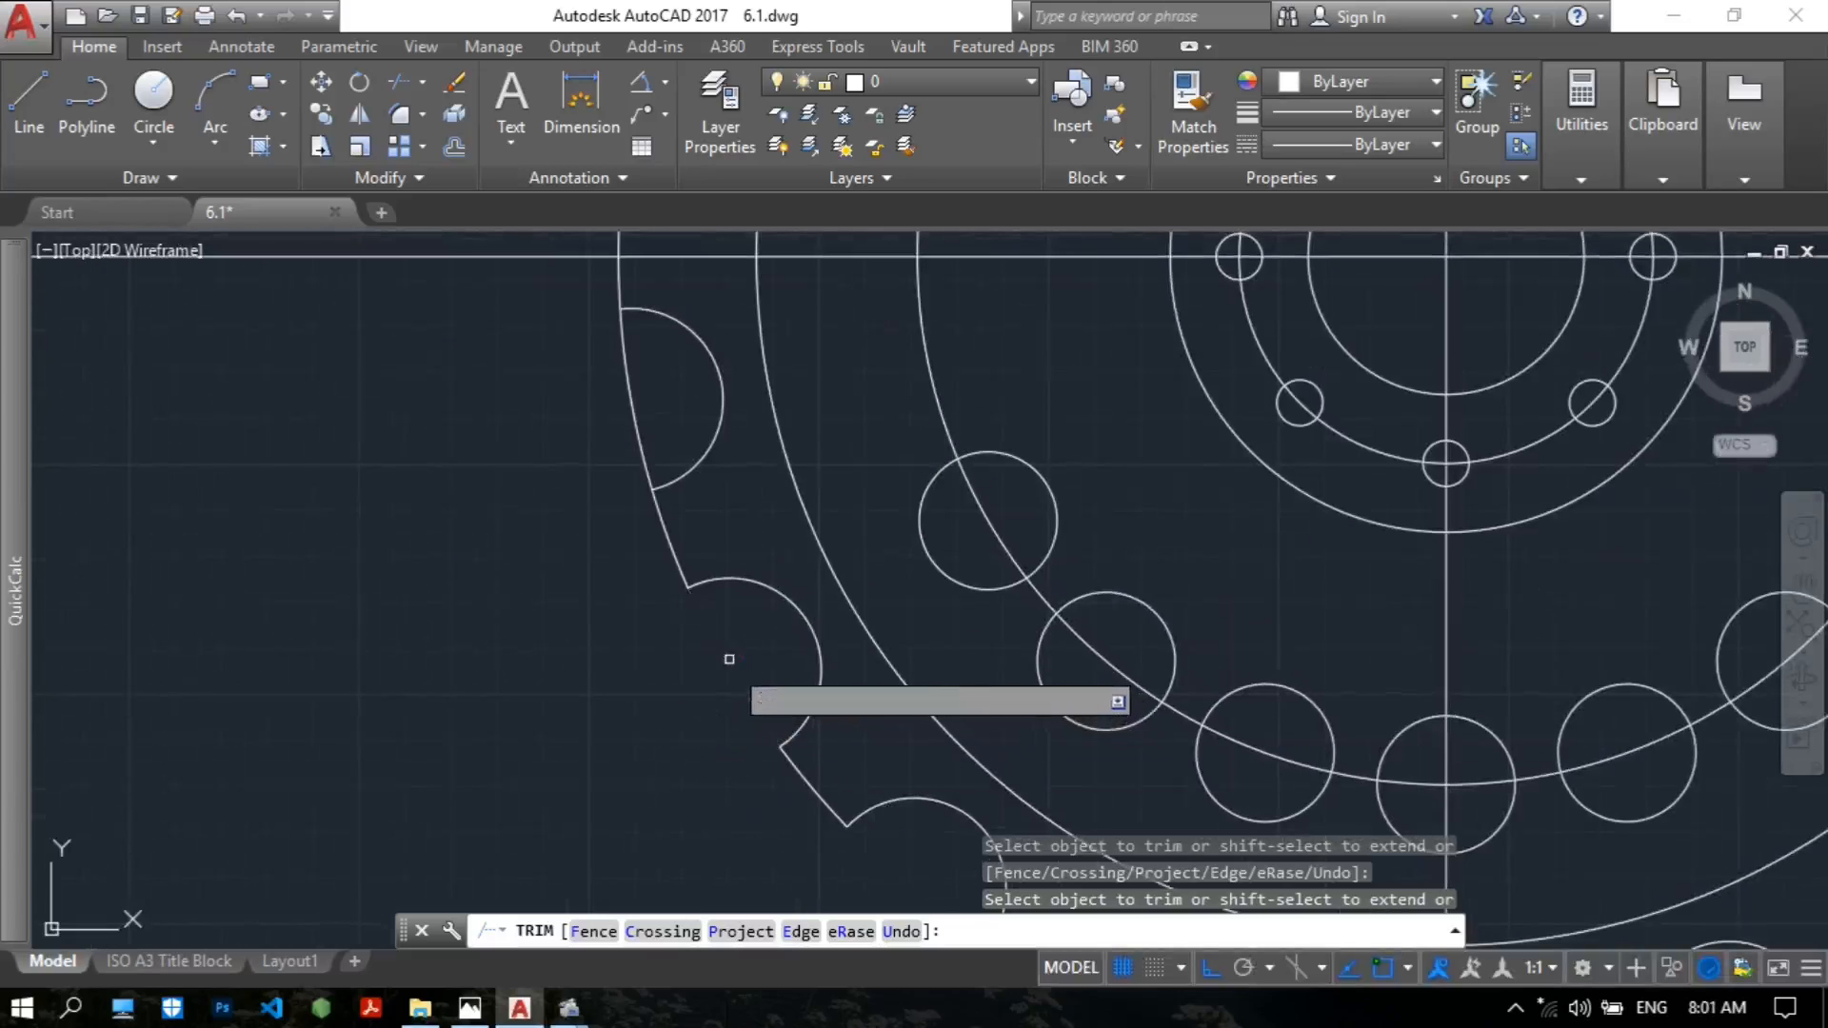
{"action": "middle_click_drag", "start_coordinate": [741, 591], "coordinate": [752, 747]}
{"action": "middle_click_drag", "start_coordinate": [738, 650], "coordinate": [727, 702]}
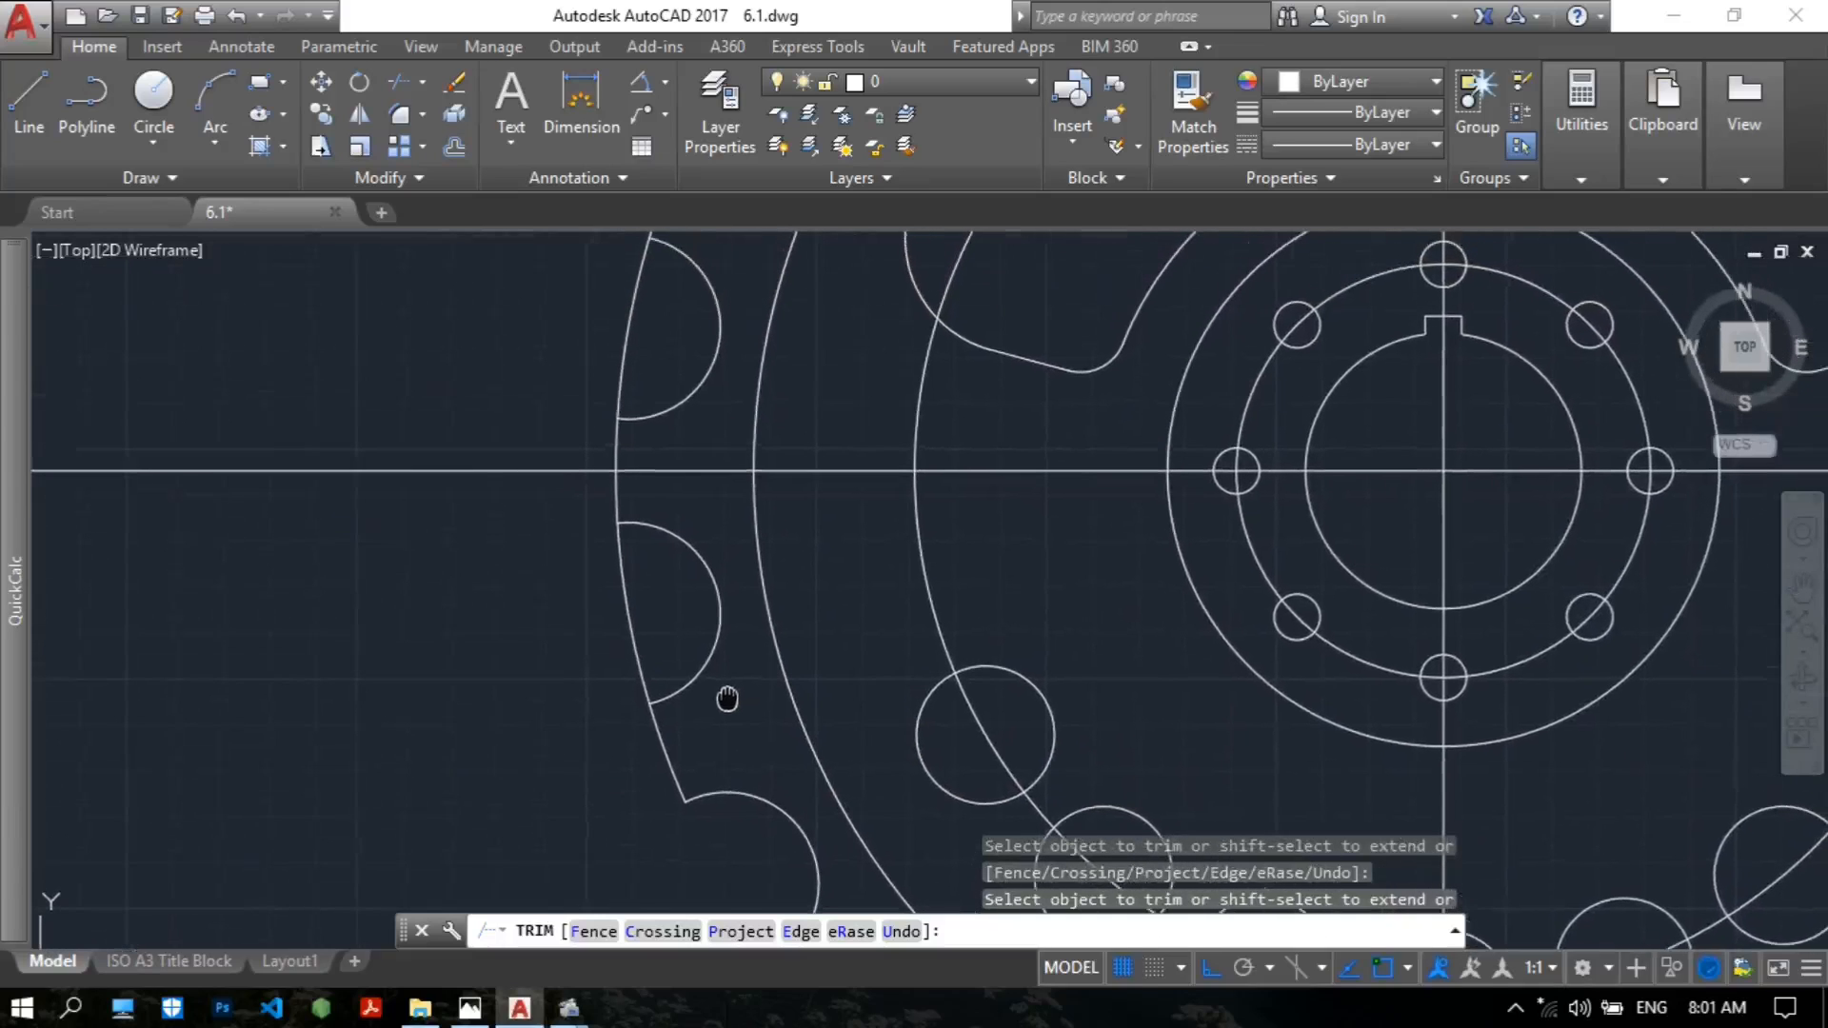
{"action": "left_click", "coordinate": [636, 619]}
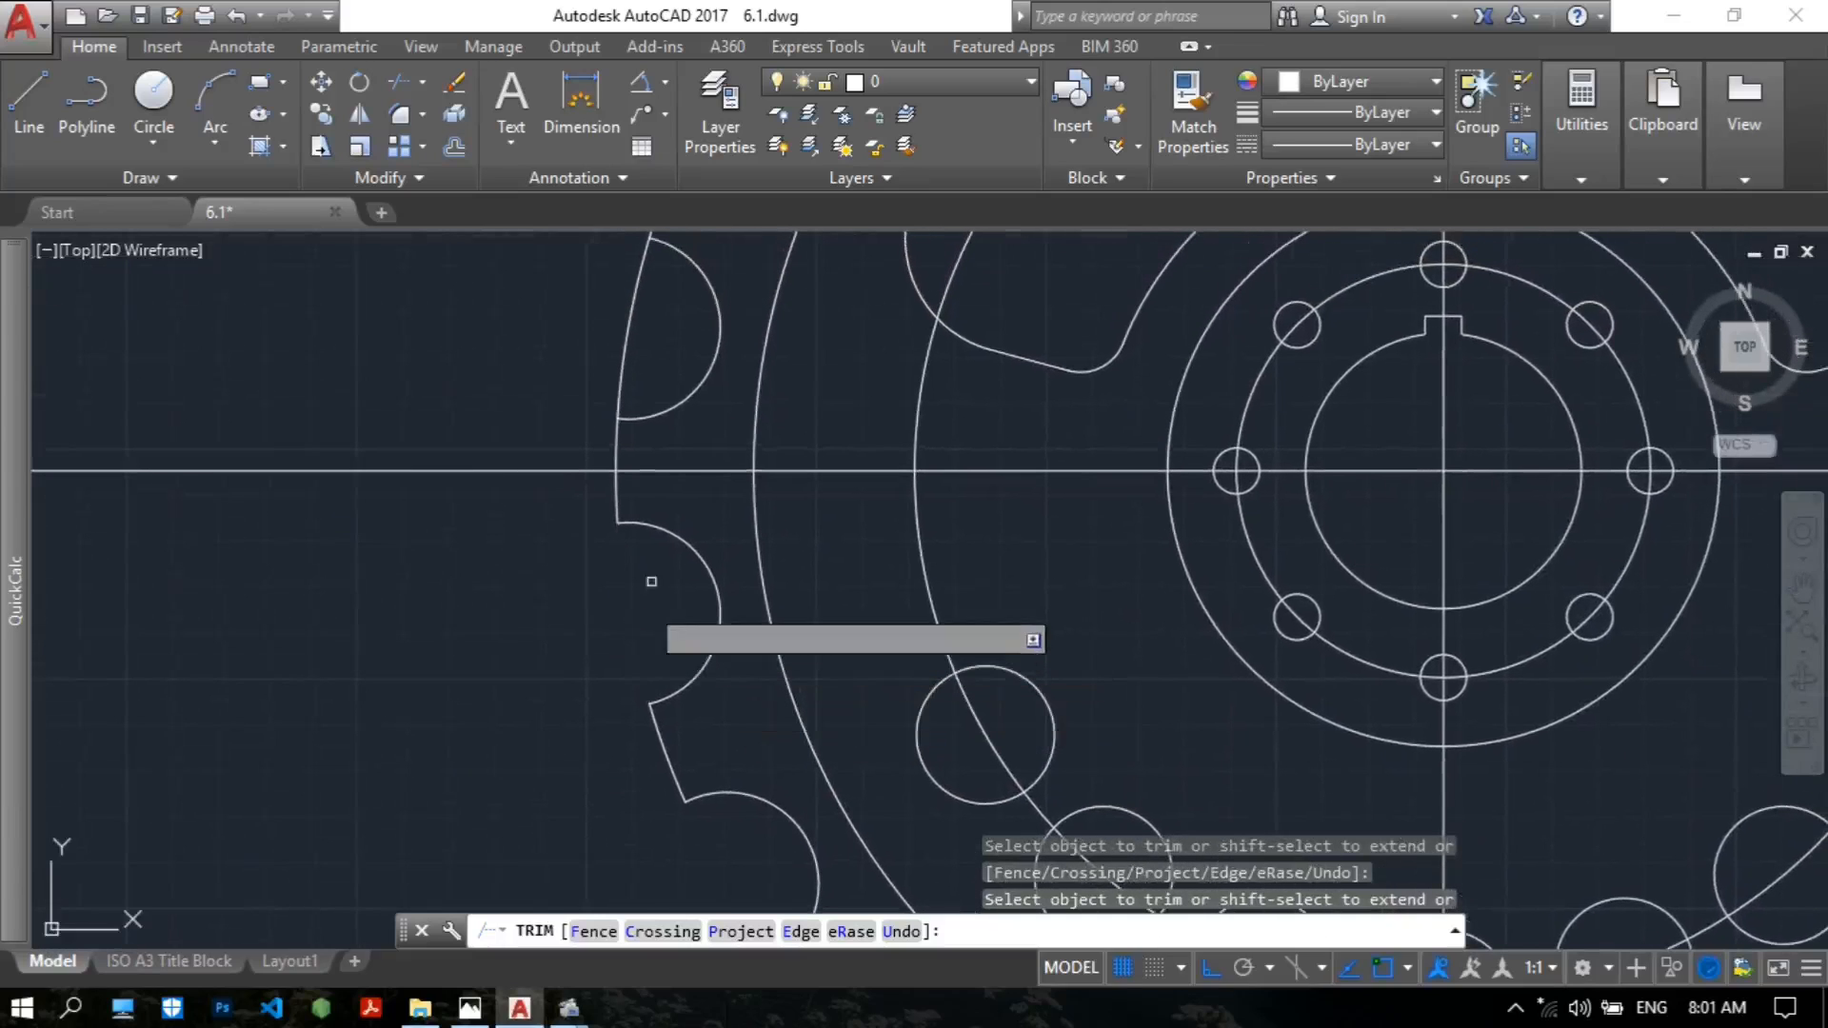
{"action": "middle_click_drag", "start_coordinate": [658, 477], "coordinate": [626, 678]}
{"action": "left_click", "coordinate": [597, 507]}
Trim the remaining rim arcs spanning the upper-left notches and finish the Trim command.
{"action": "middle_click_drag", "start_coordinate": [669, 430], "coordinate": [538, 681]}
{"action": "left_click", "coordinate": [572, 509]}
{"action": "middle_click_drag", "start_coordinate": [719, 319], "coordinate": [604, 471]}
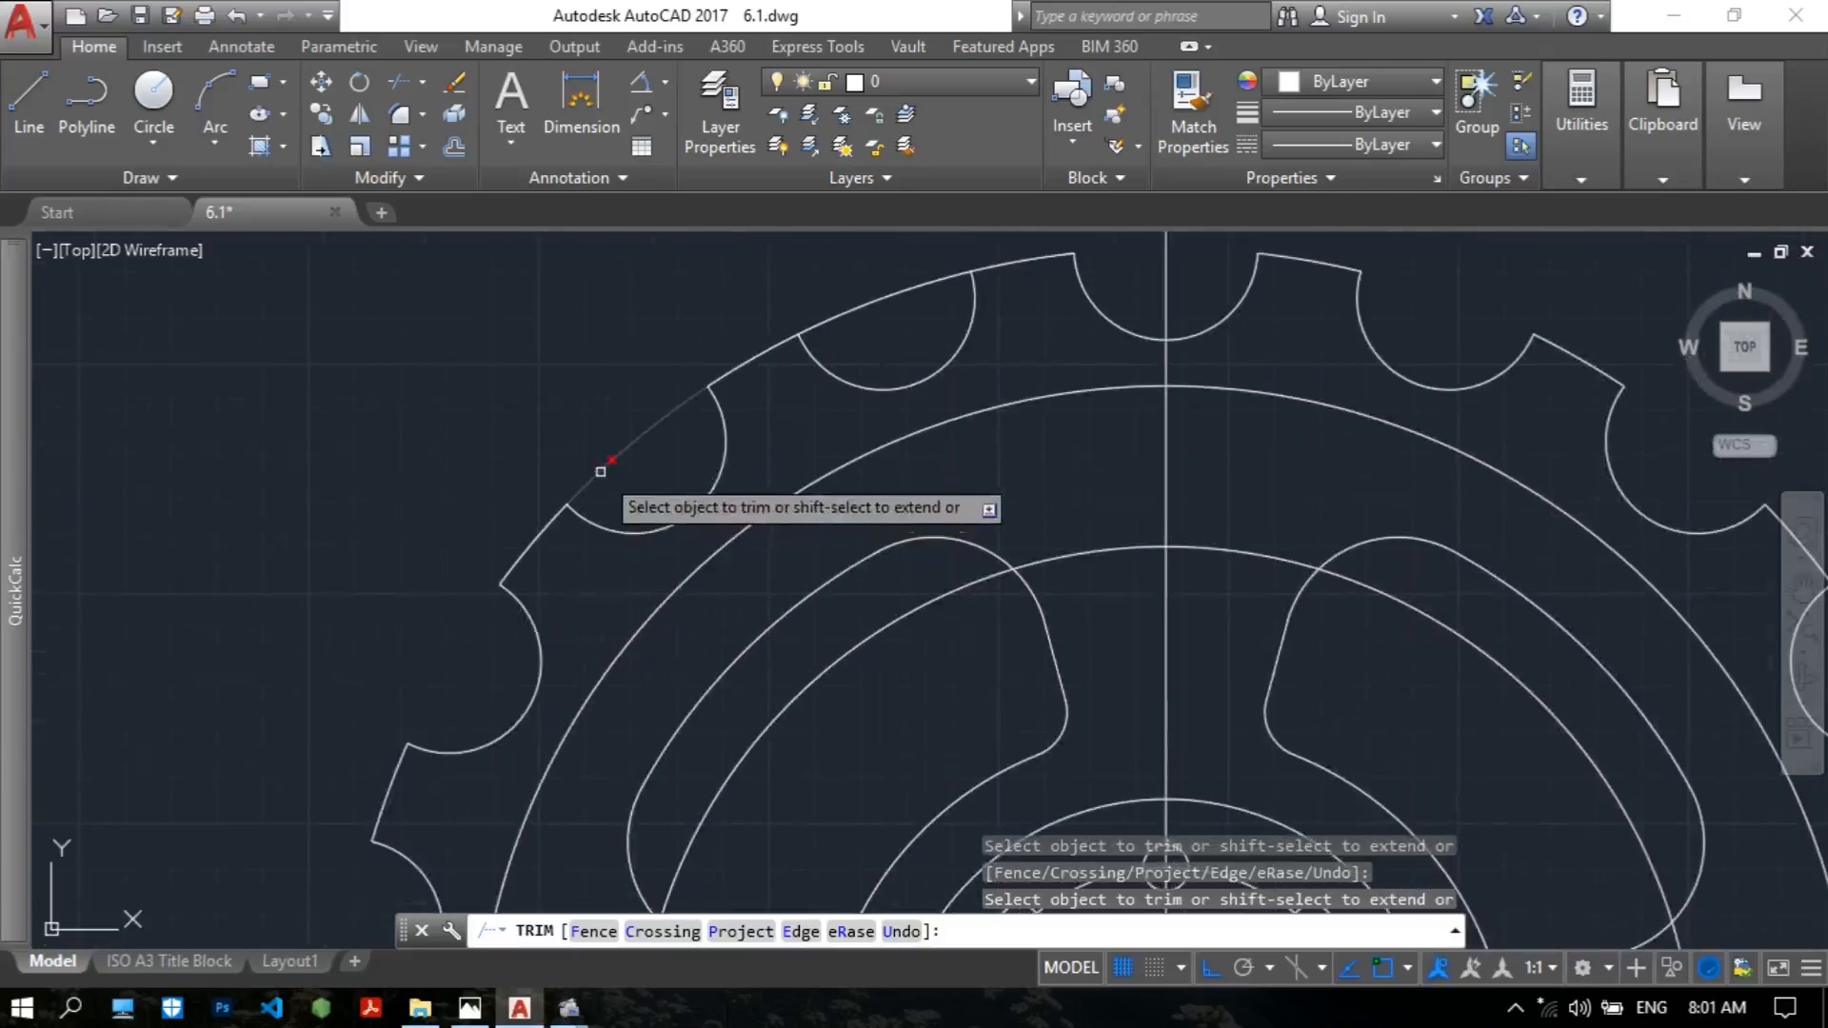
{"action": "middle_click_drag", "start_coordinate": [821, 405], "coordinate": [653, 563]}
{"action": "left_click", "coordinate": [700, 453]}
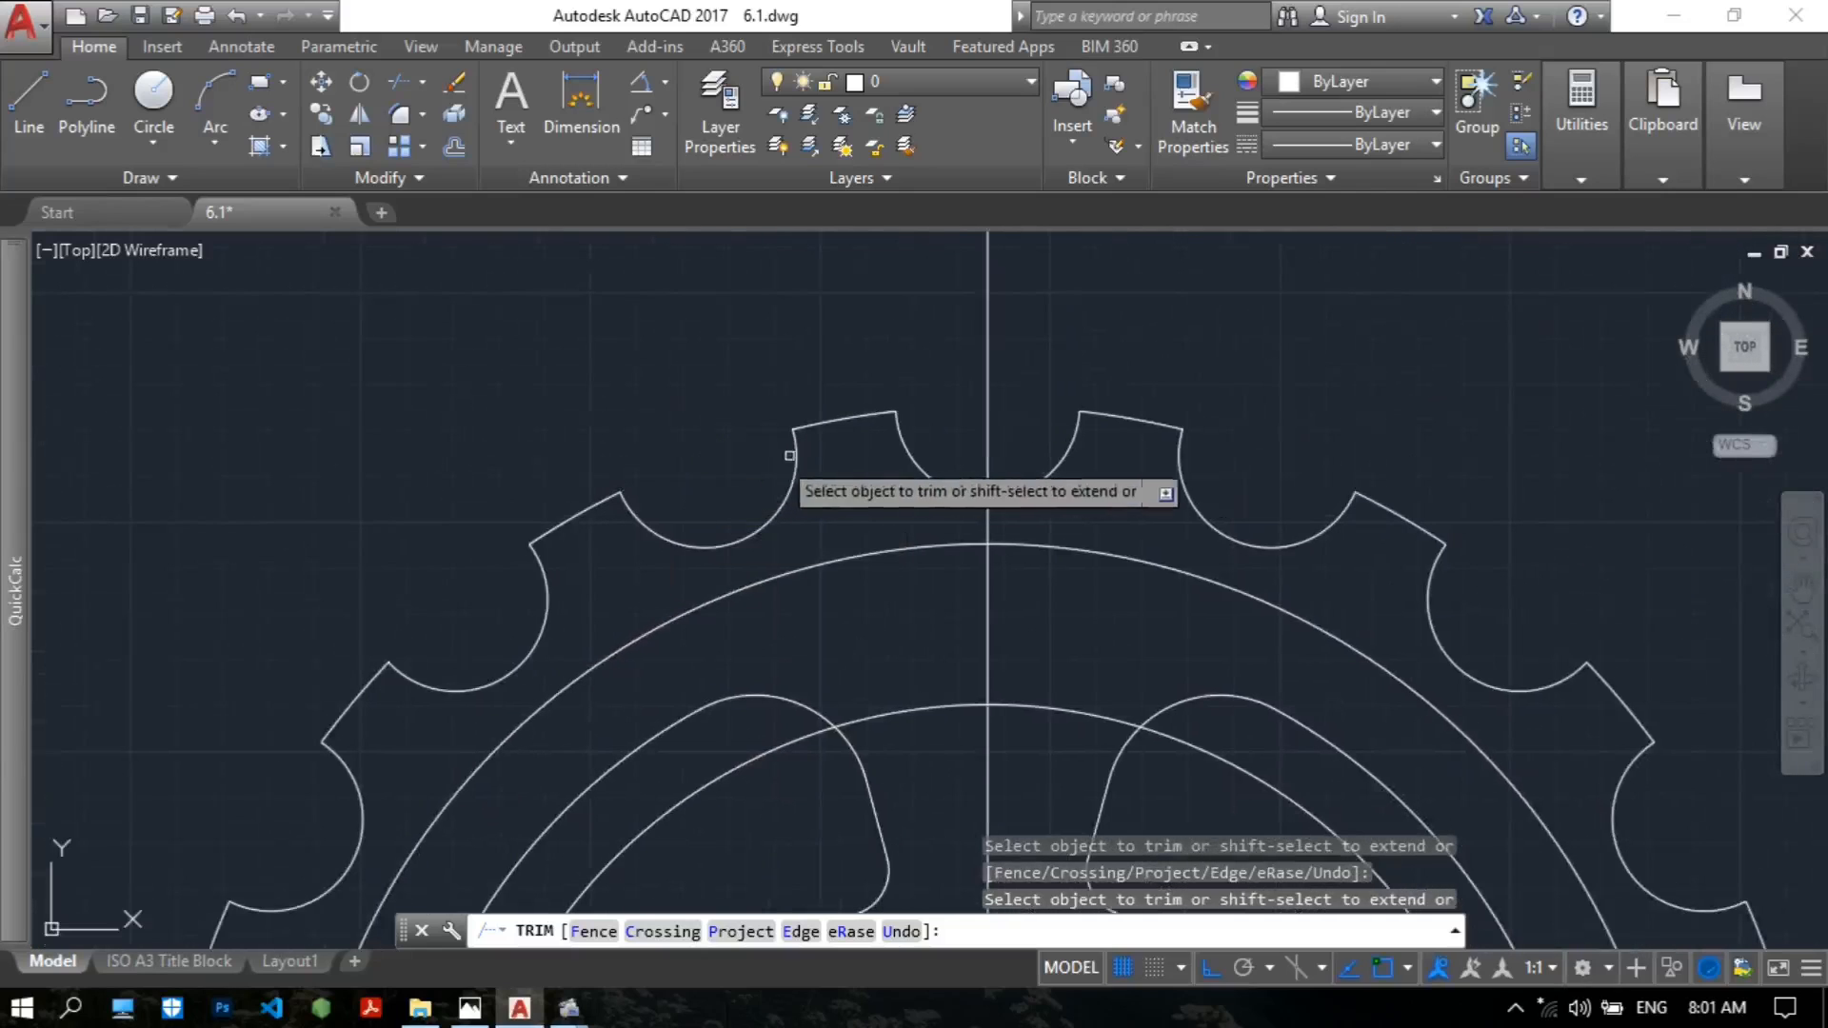
{"action": "scroll", "coordinate": [863, 514], "scroll_direction": "down", "scroll_amount": 4}
{"action": "key", "text": "Return"}
Compare the toothed outline with the reference image in Photos, ending back in AutoCAD.
{"action": "middle_click_drag", "start_coordinate": [1123, 681], "coordinate": [1055, 473]}
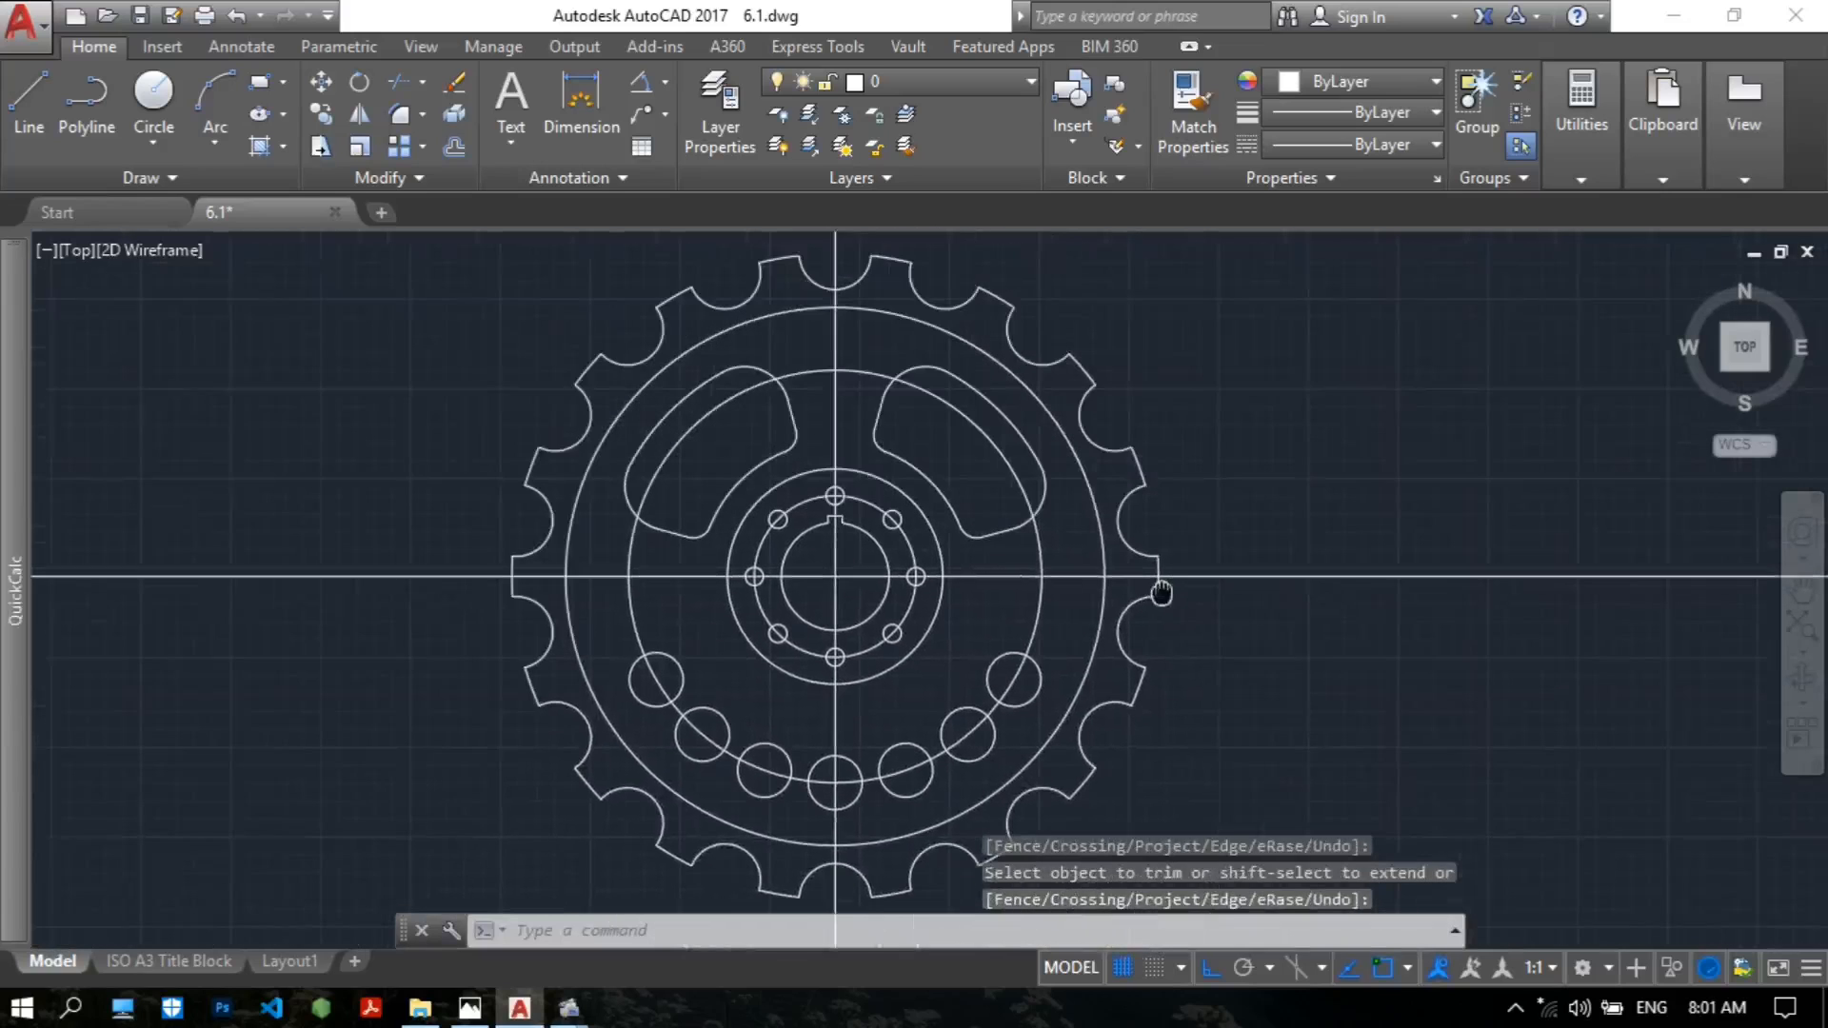
{"action": "left_click", "coordinate": [470, 1008]}
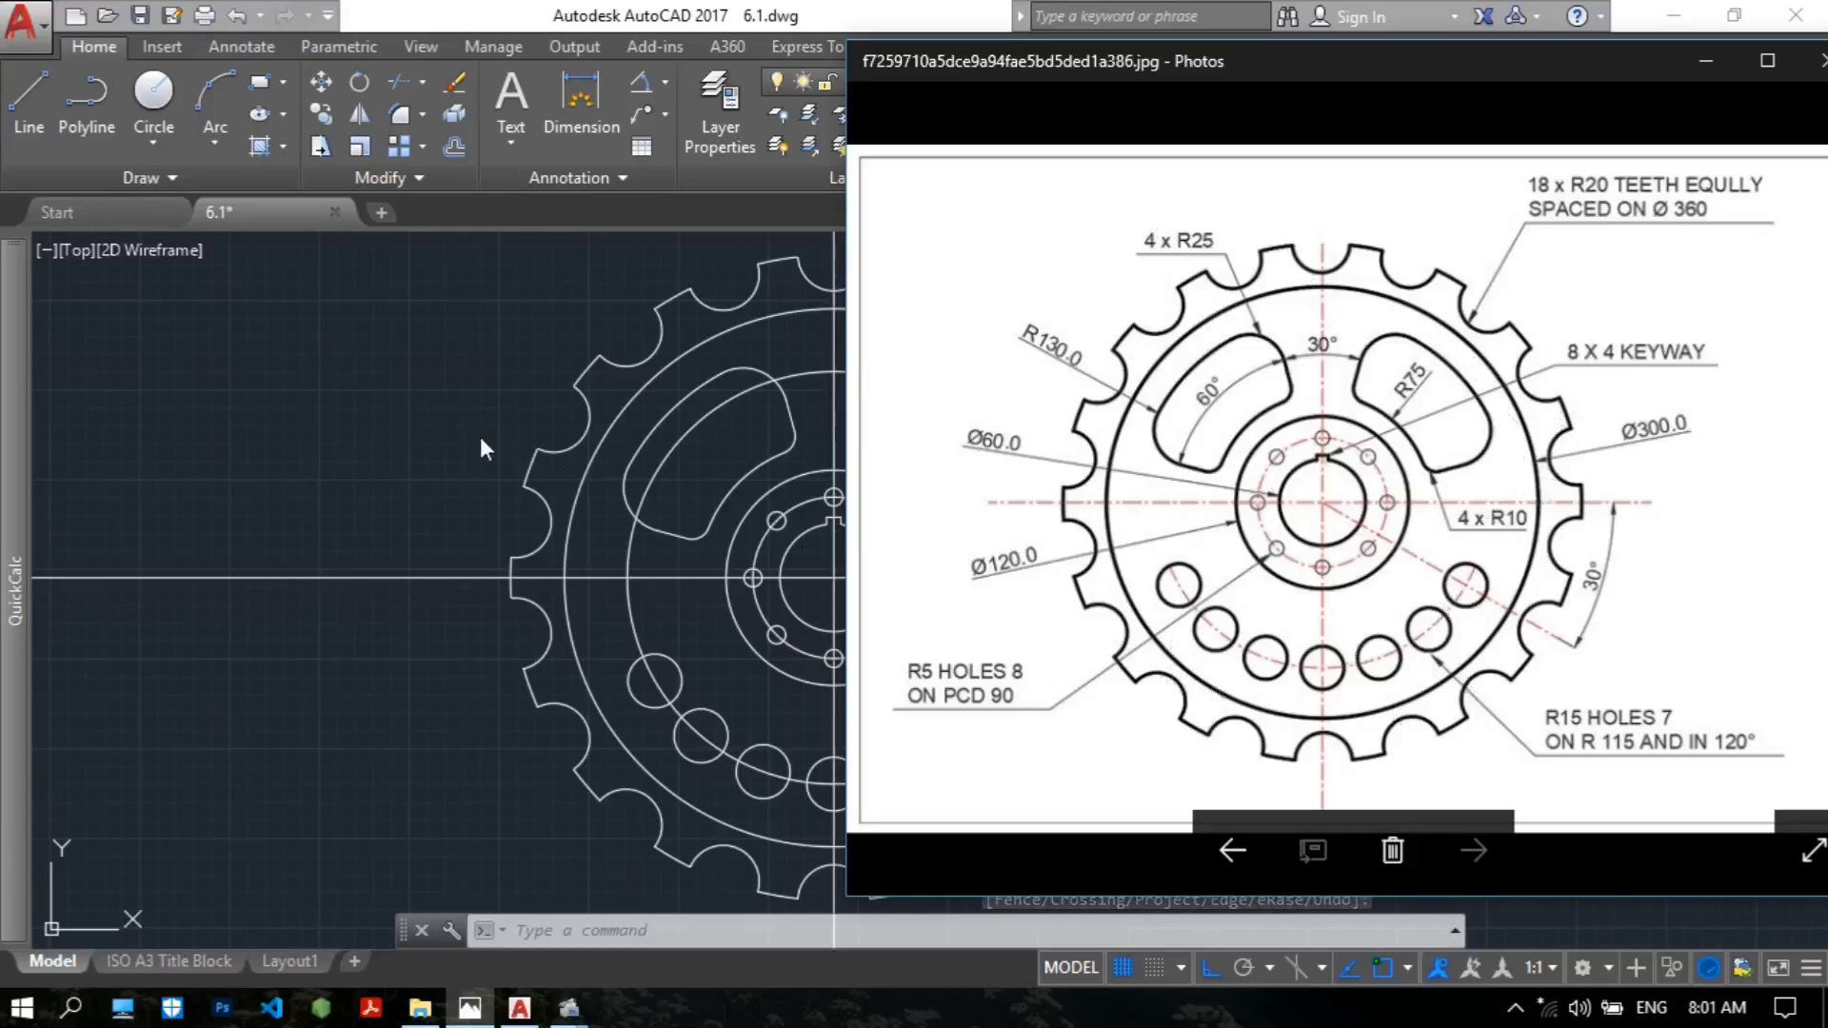
{"action": "left_click", "coordinate": [480, 437]}
{"action": "left_click", "coordinate": [470, 1007]}
{"action": "left_click", "coordinate": [479, 397]}
Break the vertical construction line with a gap a short distance above the sprocket's top teeth.
{"action": "middle_click_drag", "start_coordinate": [600, 355], "coordinate": [392, 679]}
{"action": "scroll", "coordinate": [621, 484], "scroll_direction": "up", "scroll_amount": 2}
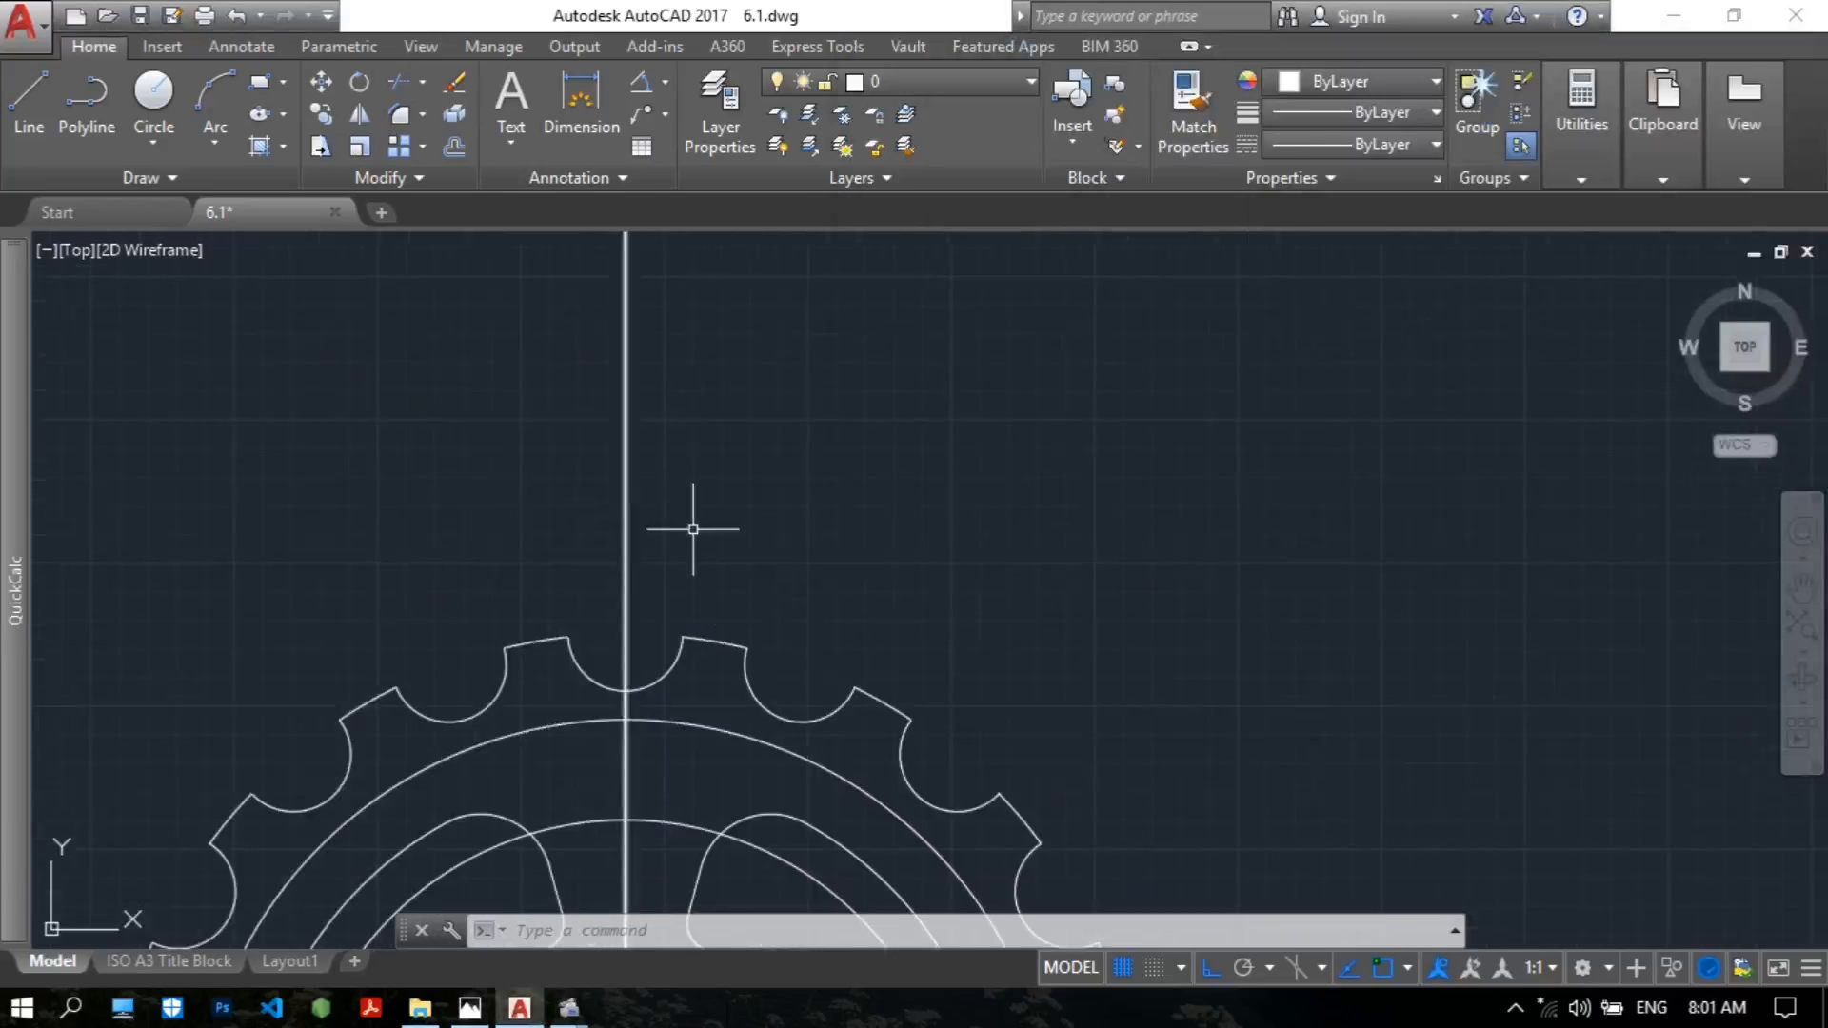
{"action": "middle_click_drag", "start_coordinate": [695, 531], "coordinate": [752, 421]}
{"action": "type", "text": "BR"}
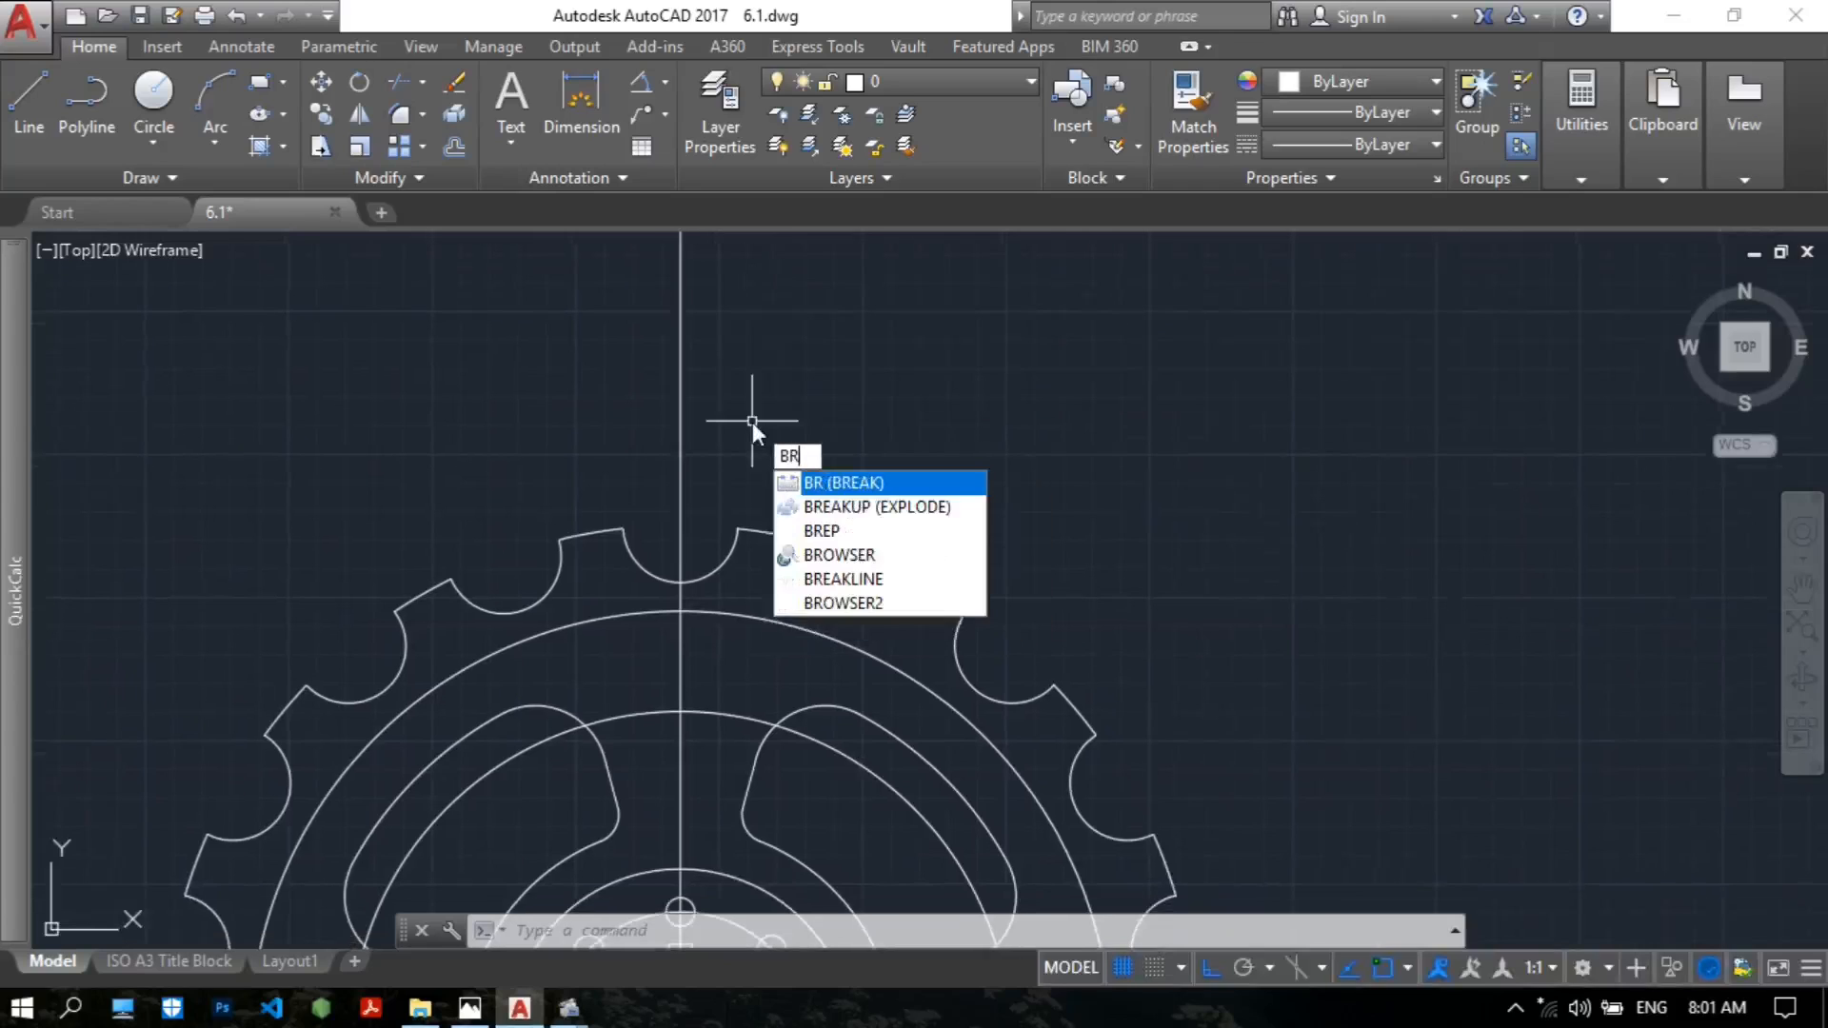
{"action": "key", "text": "Return"}
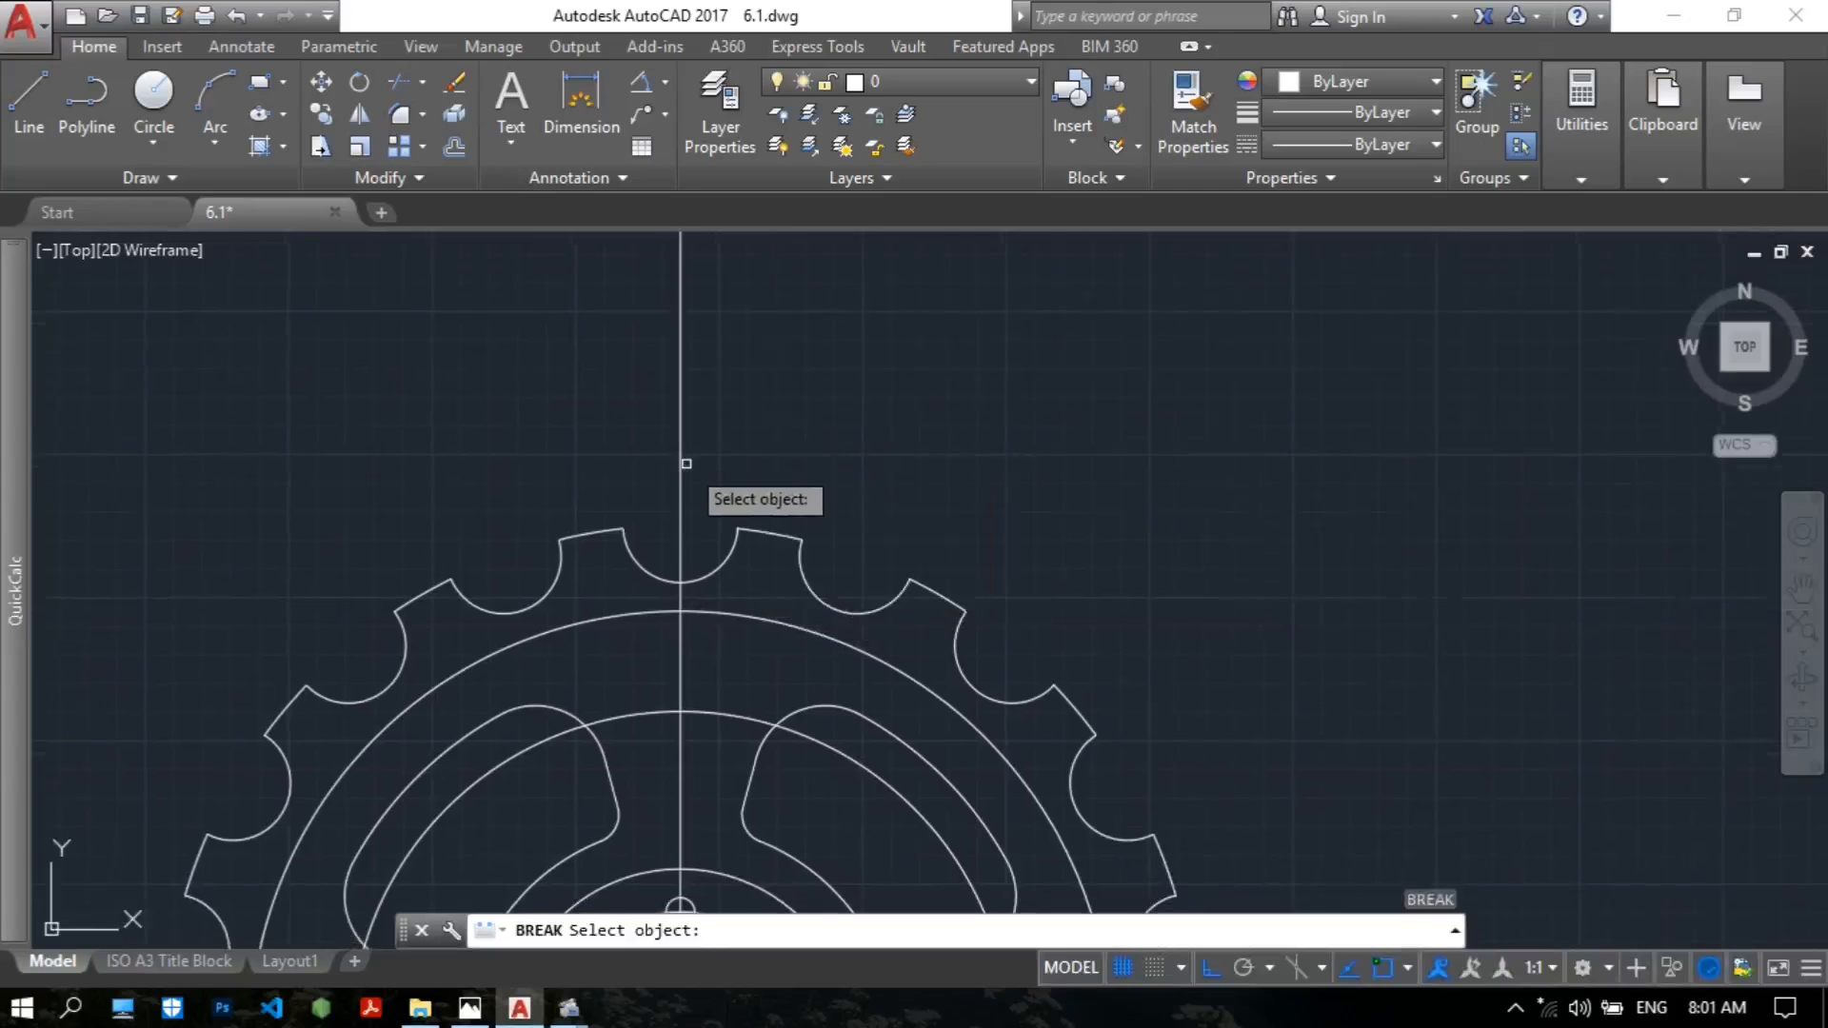
{"action": "left_click", "coordinate": [681, 455]}
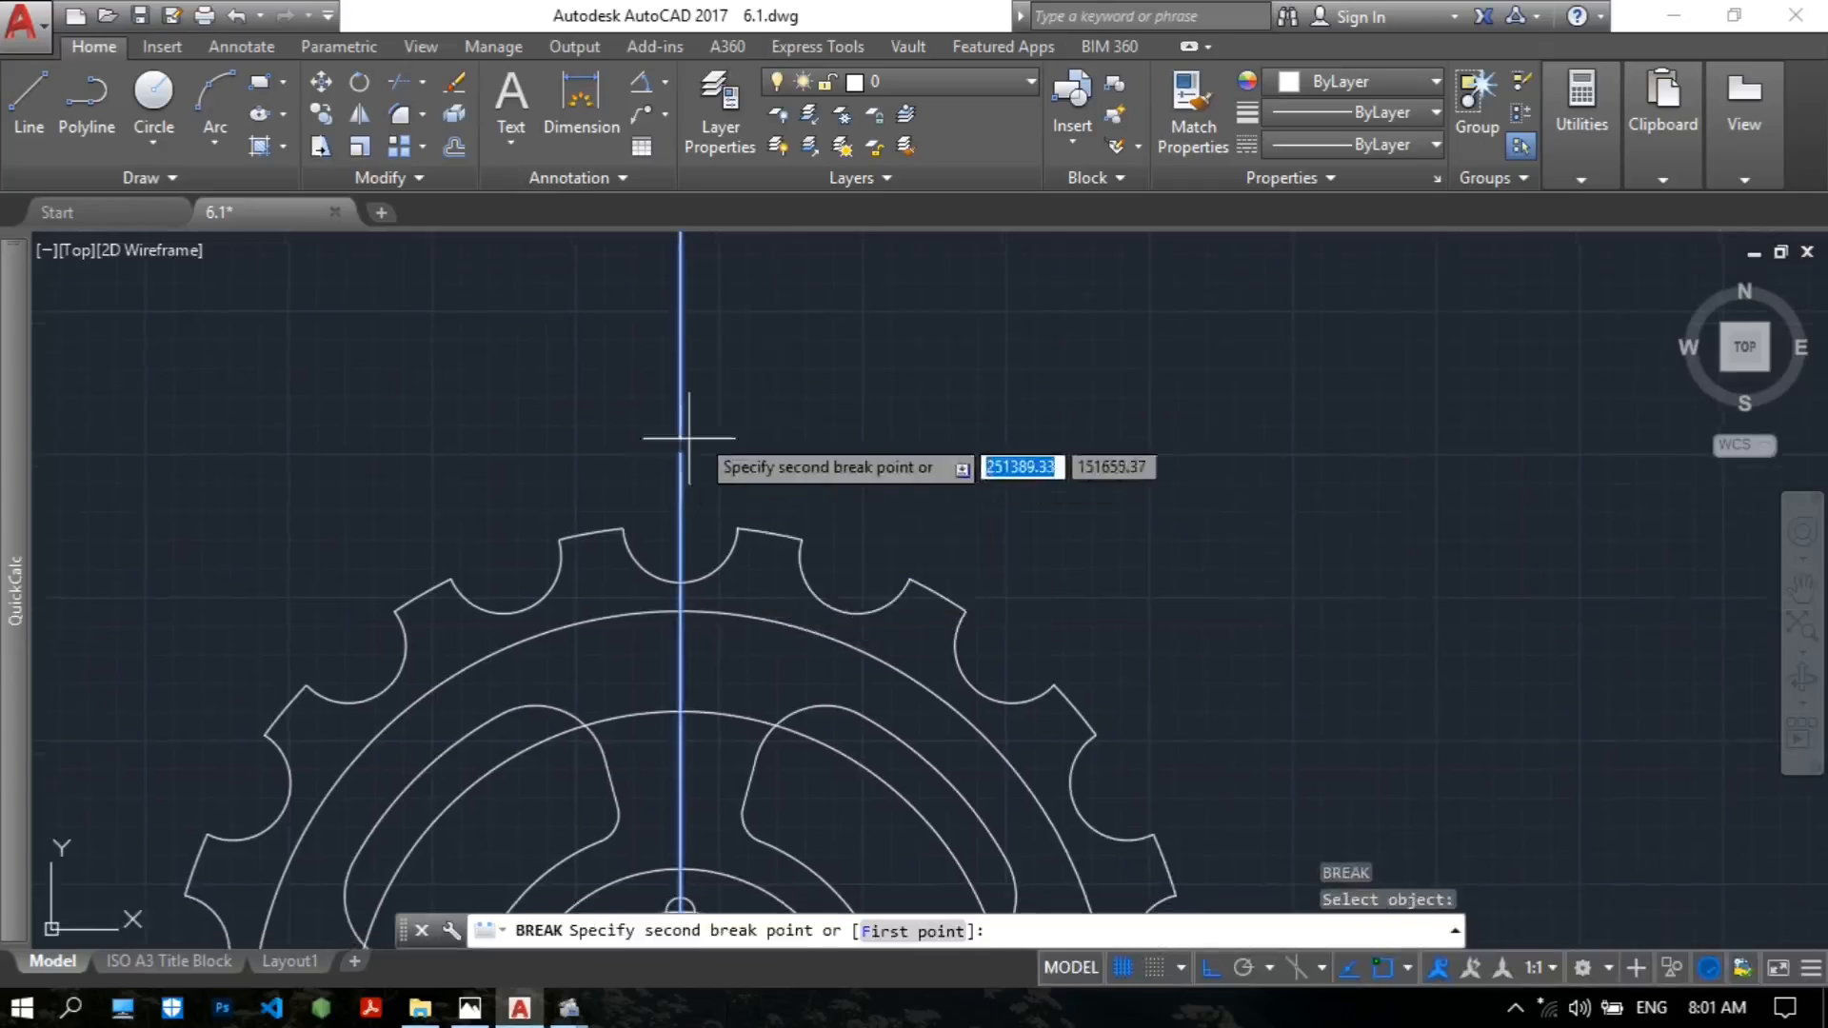
{"action": "left_click", "coordinate": [753, 361]}
Break the horizontal construction line with a gap just outside the sprocket on both its left and right sides.
{"action": "scroll", "coordinate": [805, 370], "scroll_direction": "down", "scroll_amount": 4}
{"action": "middle_click_drag", "start_coordinate": [825, 449], "coordinate": [943, 381]}
{"action": "key", "text": "Return"}
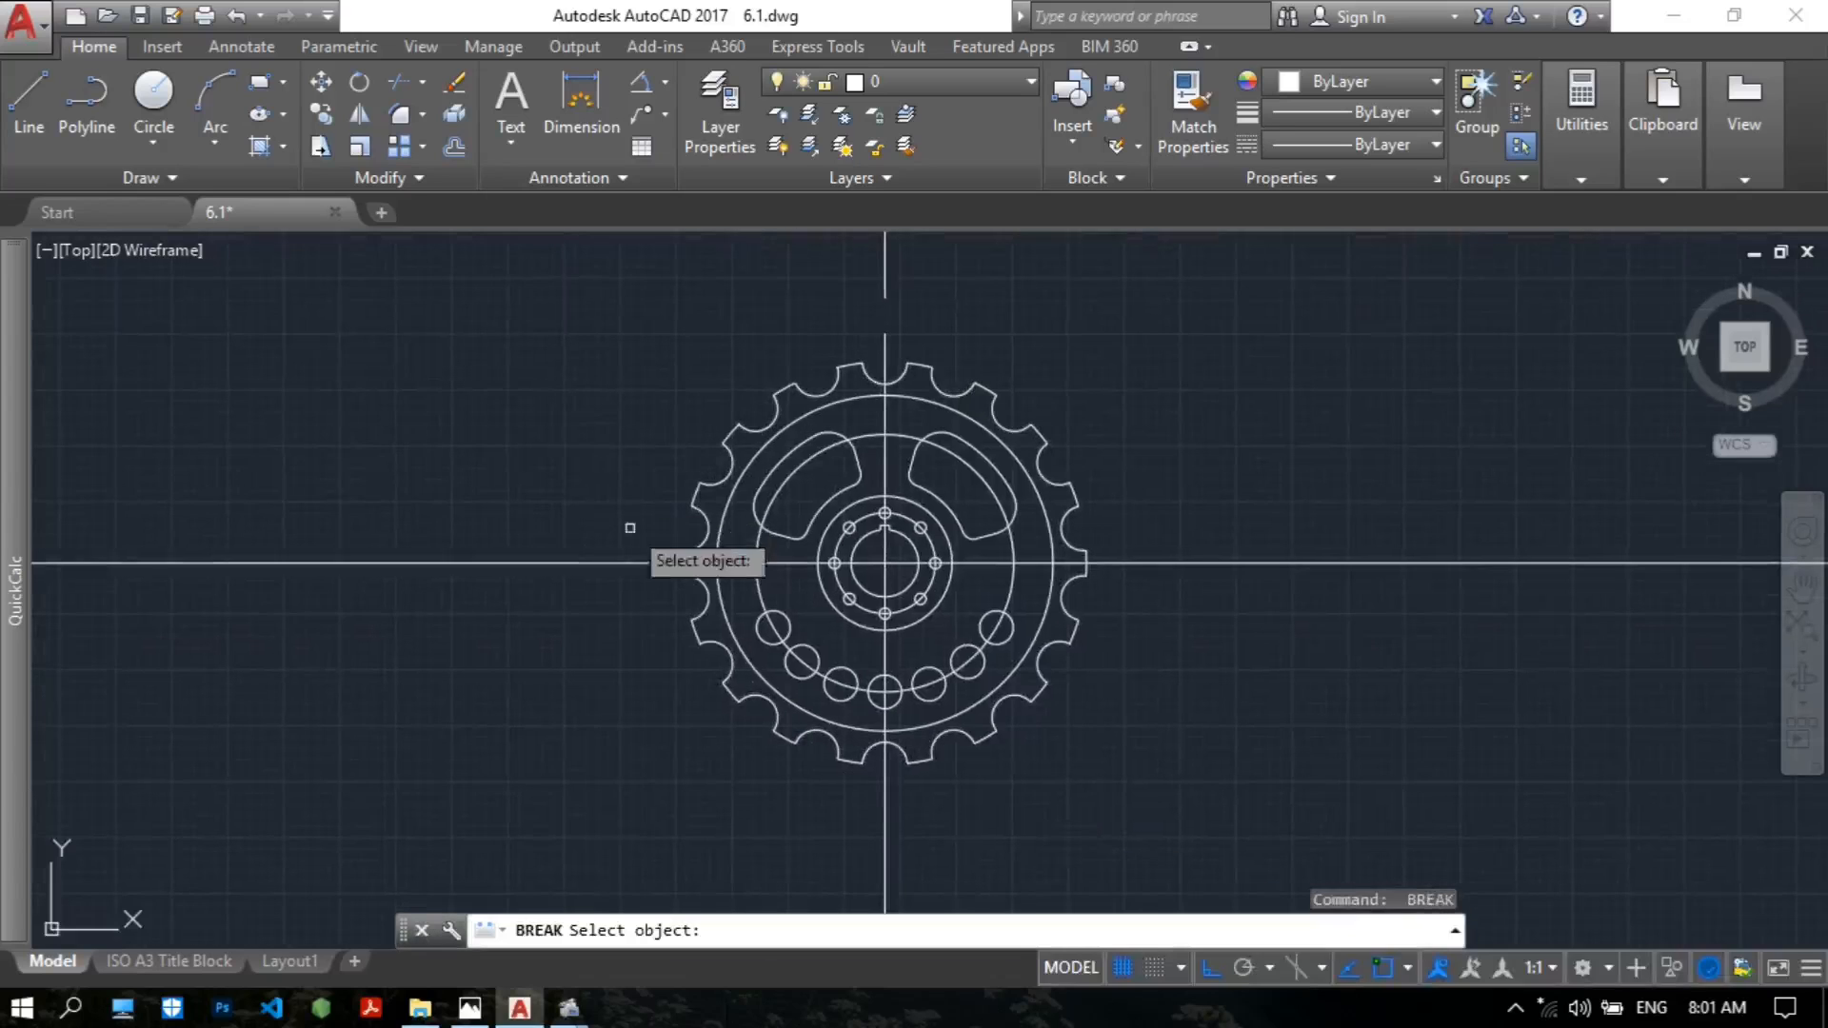
{"action": "scroll", "coordinate": [636, 550], "scroll_direction": "up", "scroll_amount": 2}
{"action": "left_click", "coordinate": [640, 571]}
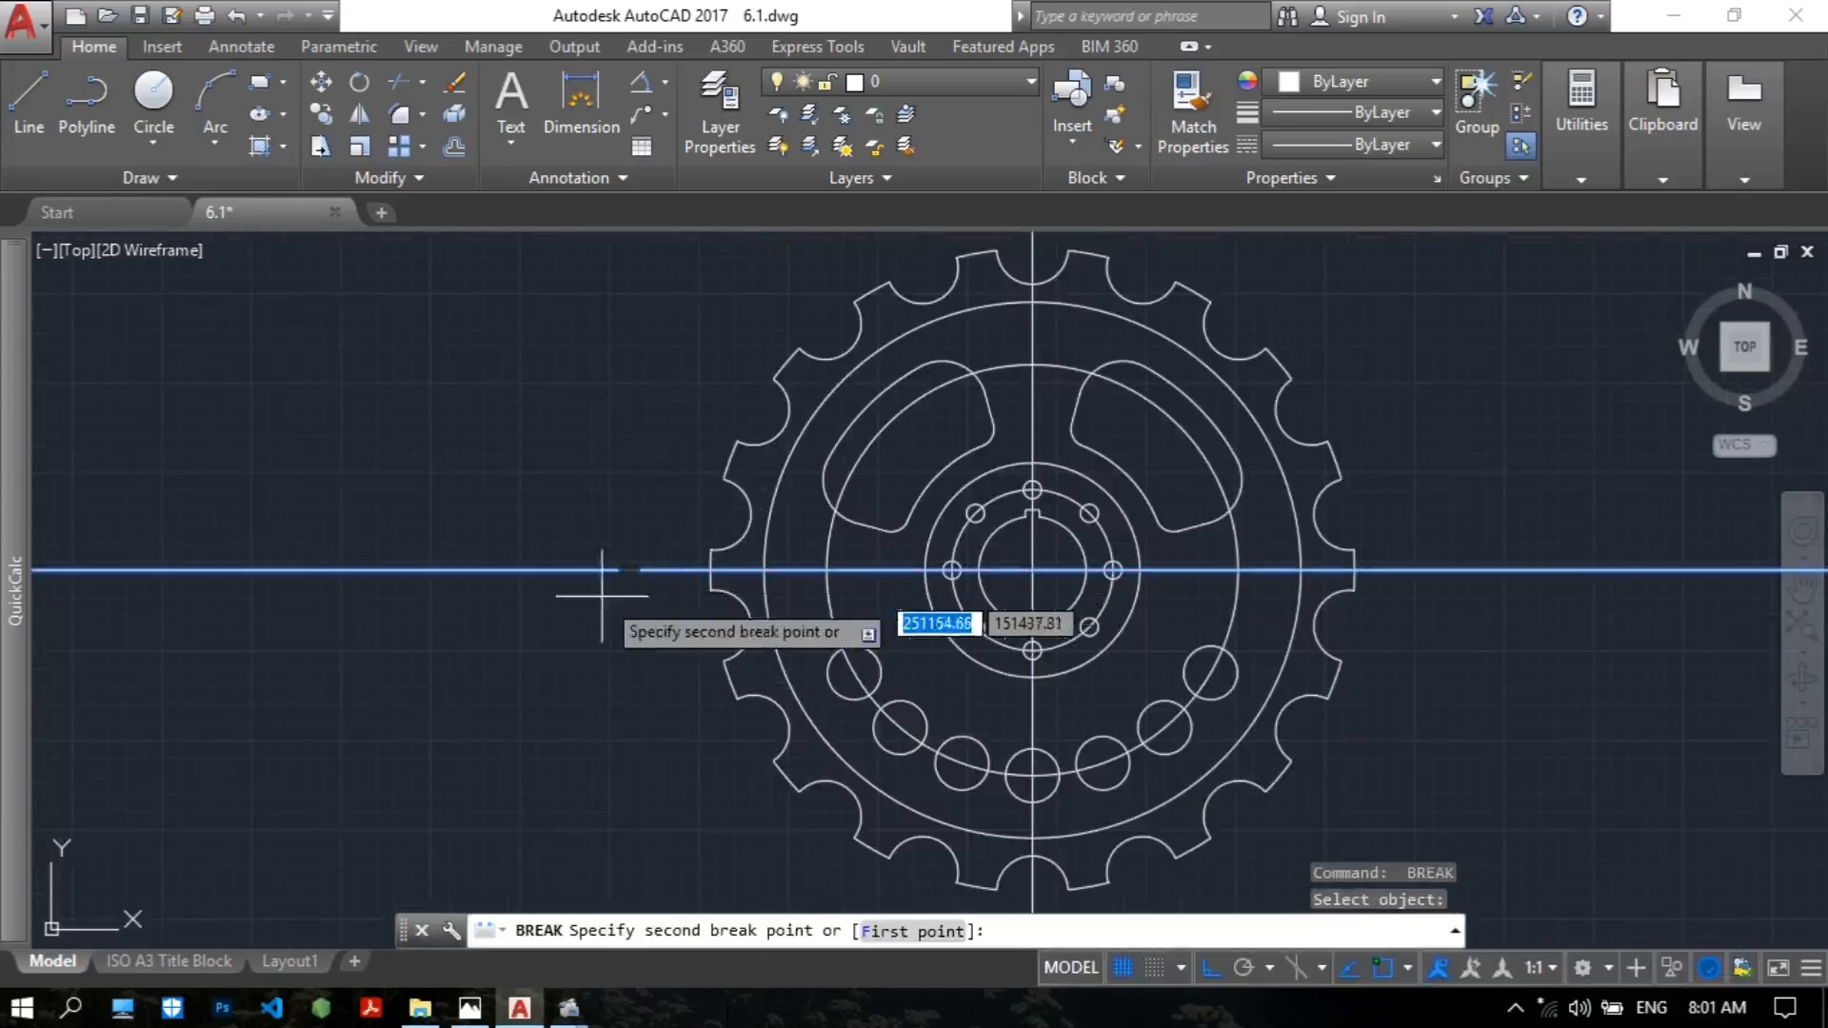
{"action": "left_click", "coordinate": [483, 656]}
{"action": "middle_click_drag", "start_coordinate": [1599, 609], "coordinate": [1299, 633]}
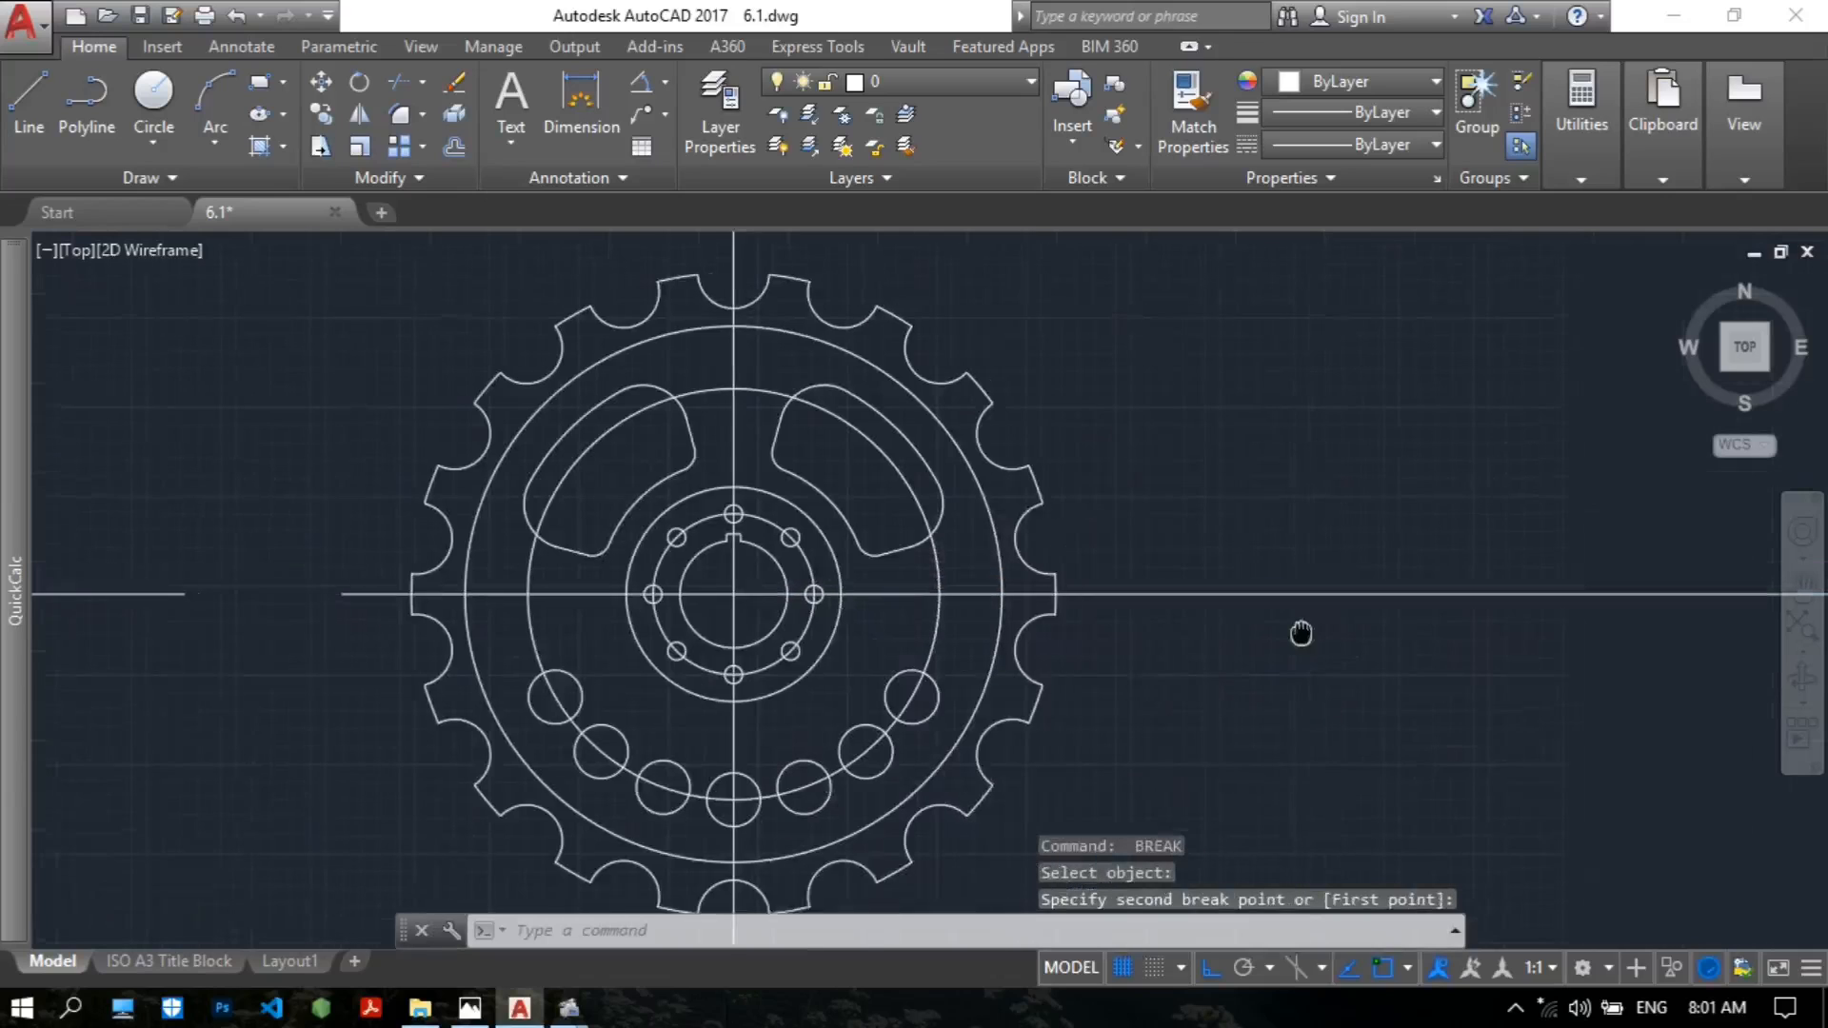
{"action": "key", "text": "Return"}
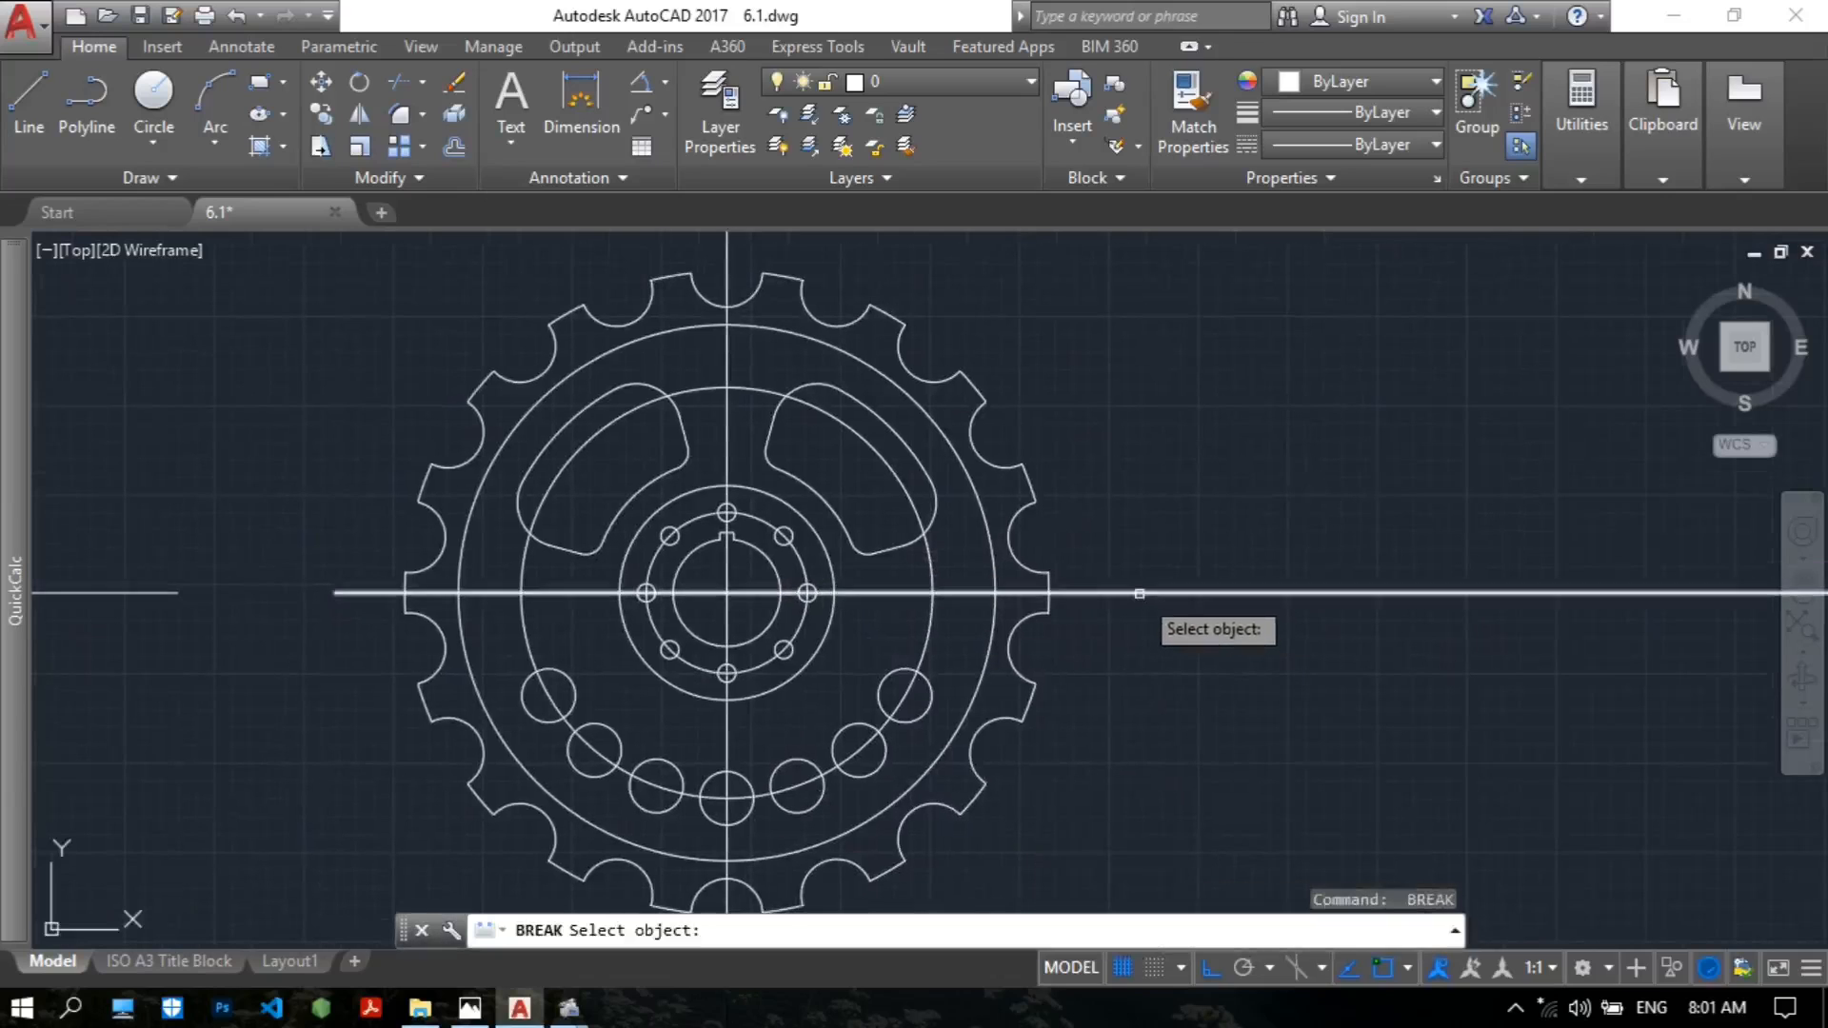
{"action": "left_click", "coordinate": [1138, 597]}
{"action": "left_click", "coordinate": [1300, 645]}
Break the vertical construction line with a gap just below the sprocket's bottom teeth.
{"action": "scroll", "coordinate": [1225, 461], "scroll_direction": "down", "scroll_amount": 5}
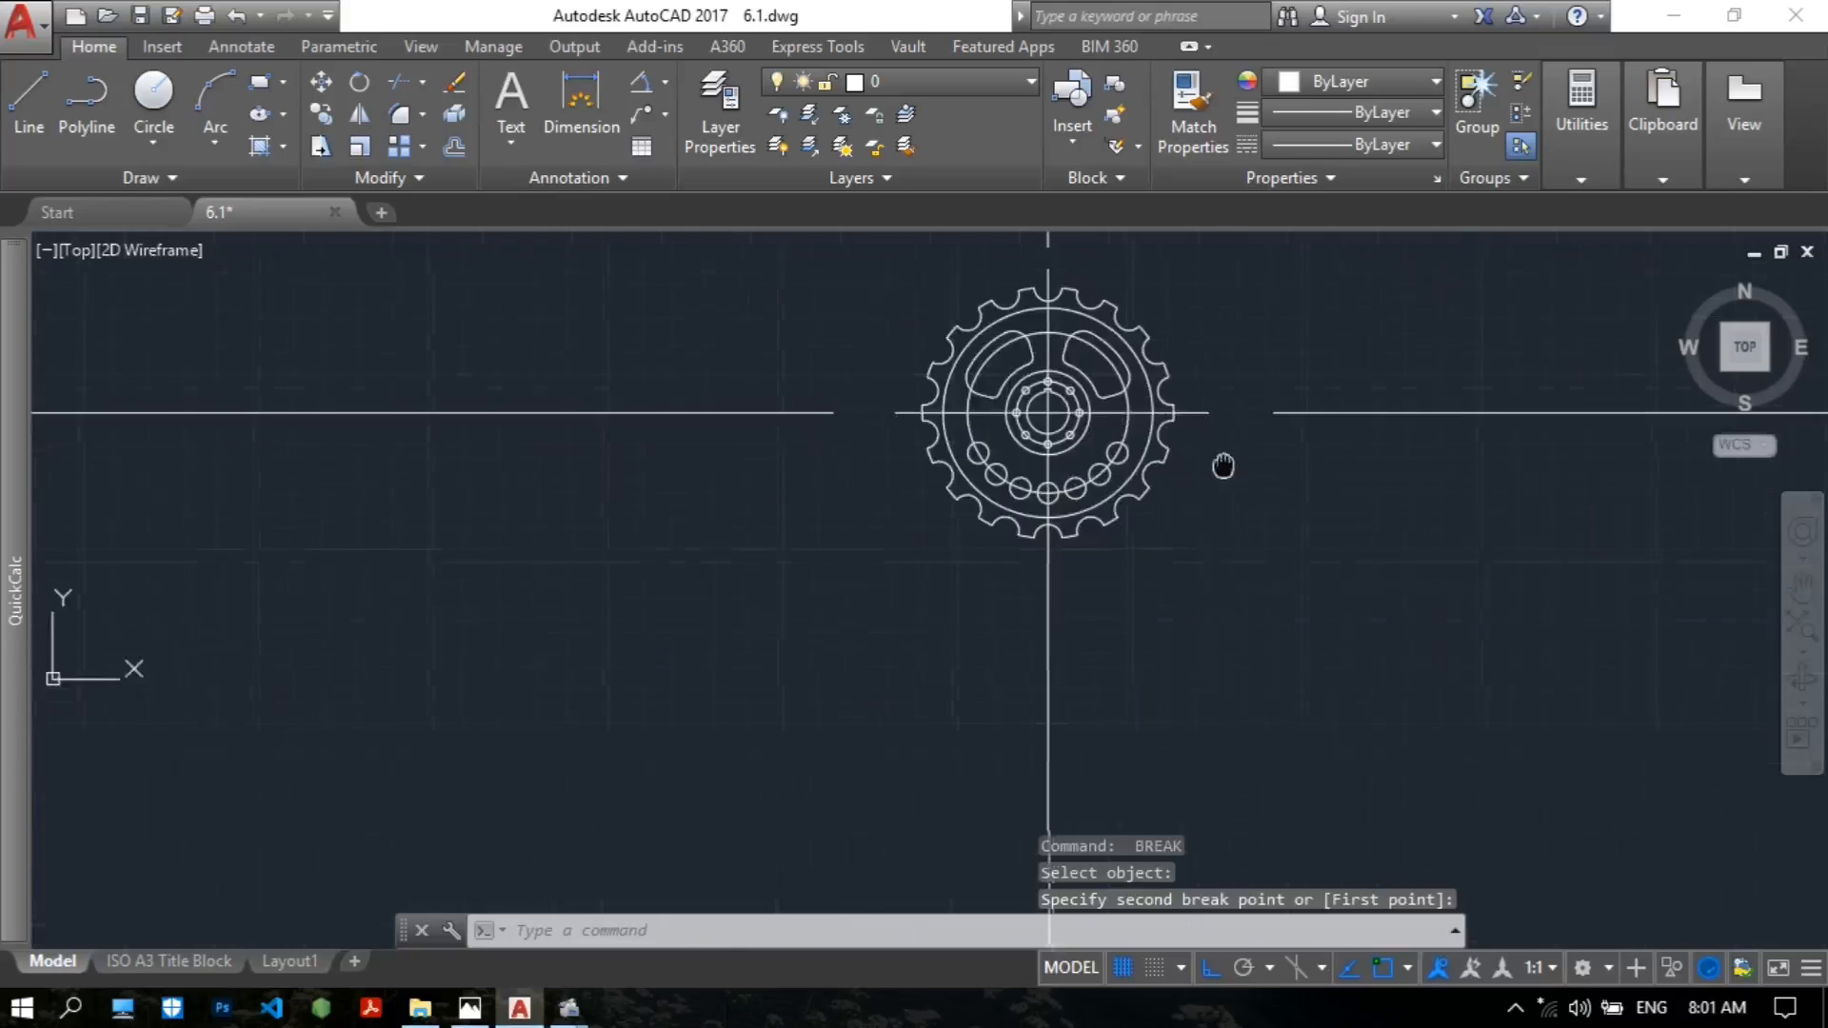
{"action": "scroll", "coordinate": [1224, 461], "scroll_direction": "up", "scroll_amount": 5}
{"action": "key", "text": "Return"}
{"action": "left_click", "coordinate": [910, 545]}
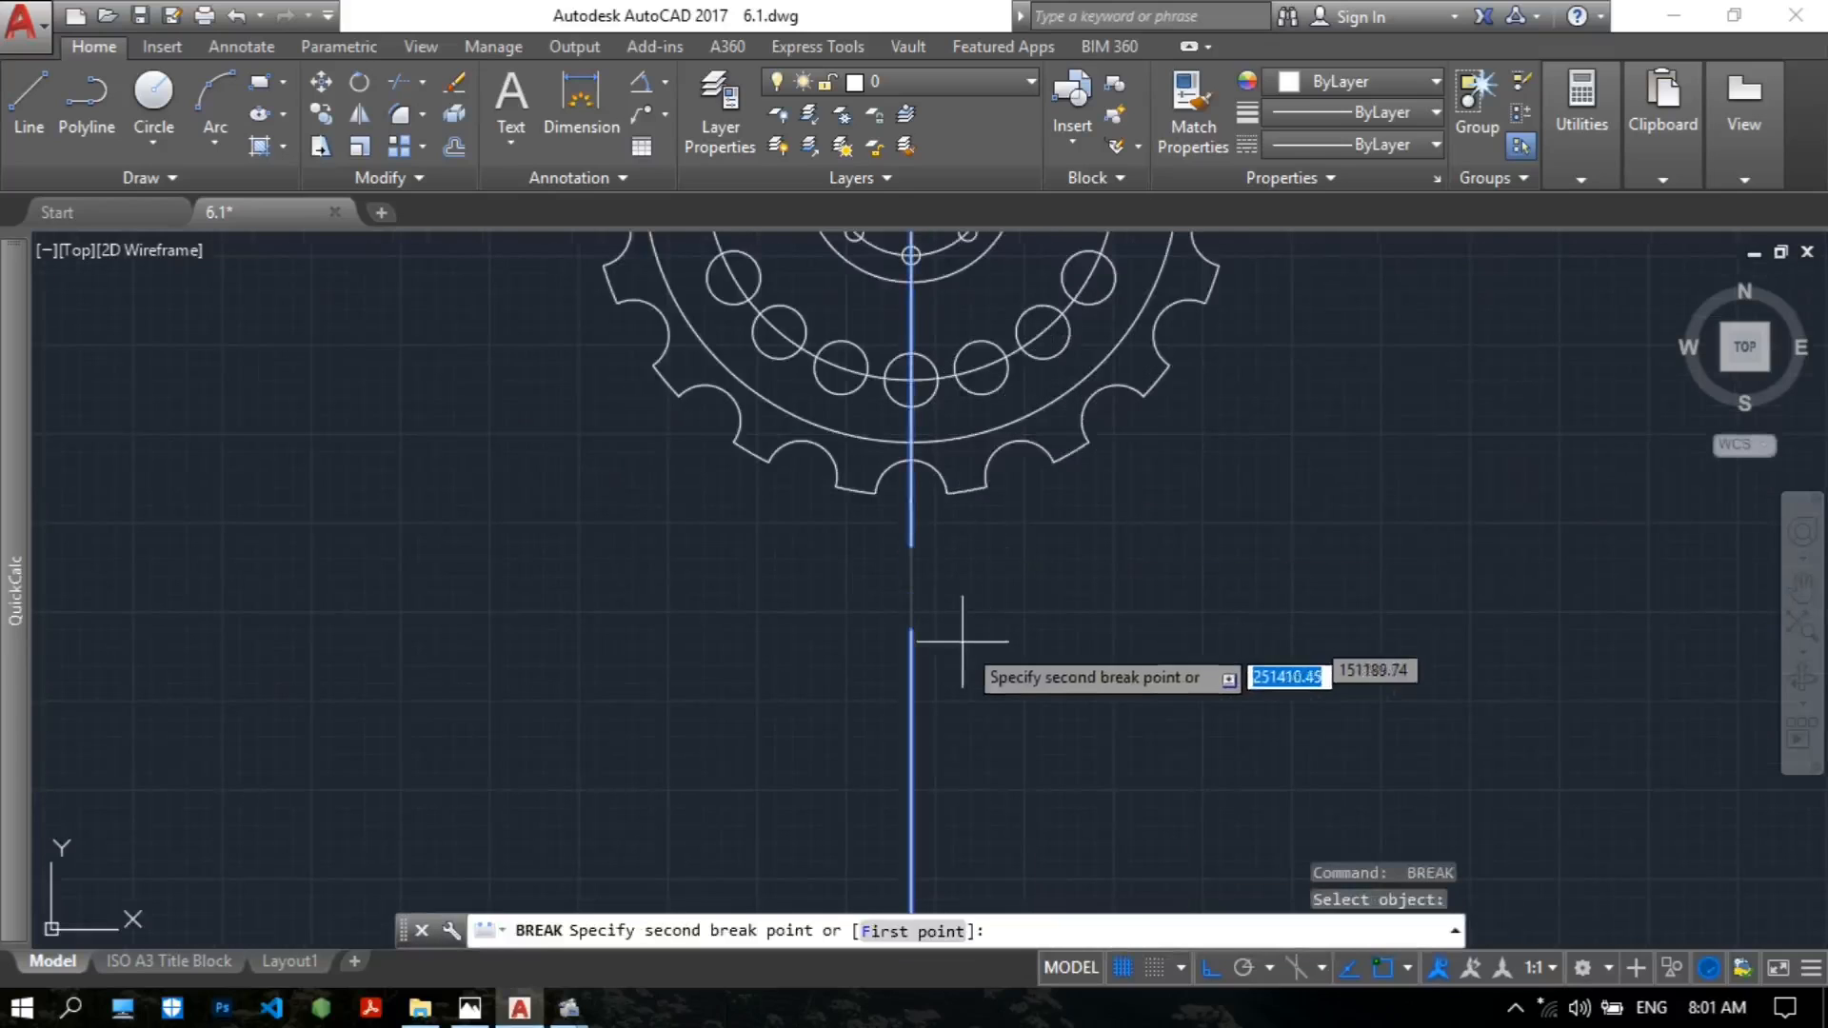
{"action": "left_click", "coordinate": [990, 633]}
Erase the four outer construction line pieces beyond the gaps, keeping only the short centerlines through the sprocket.
{"action": "scroll", "coordinate": [1095, 572], "scroll_direction": "down", "scroll_amount": 4}
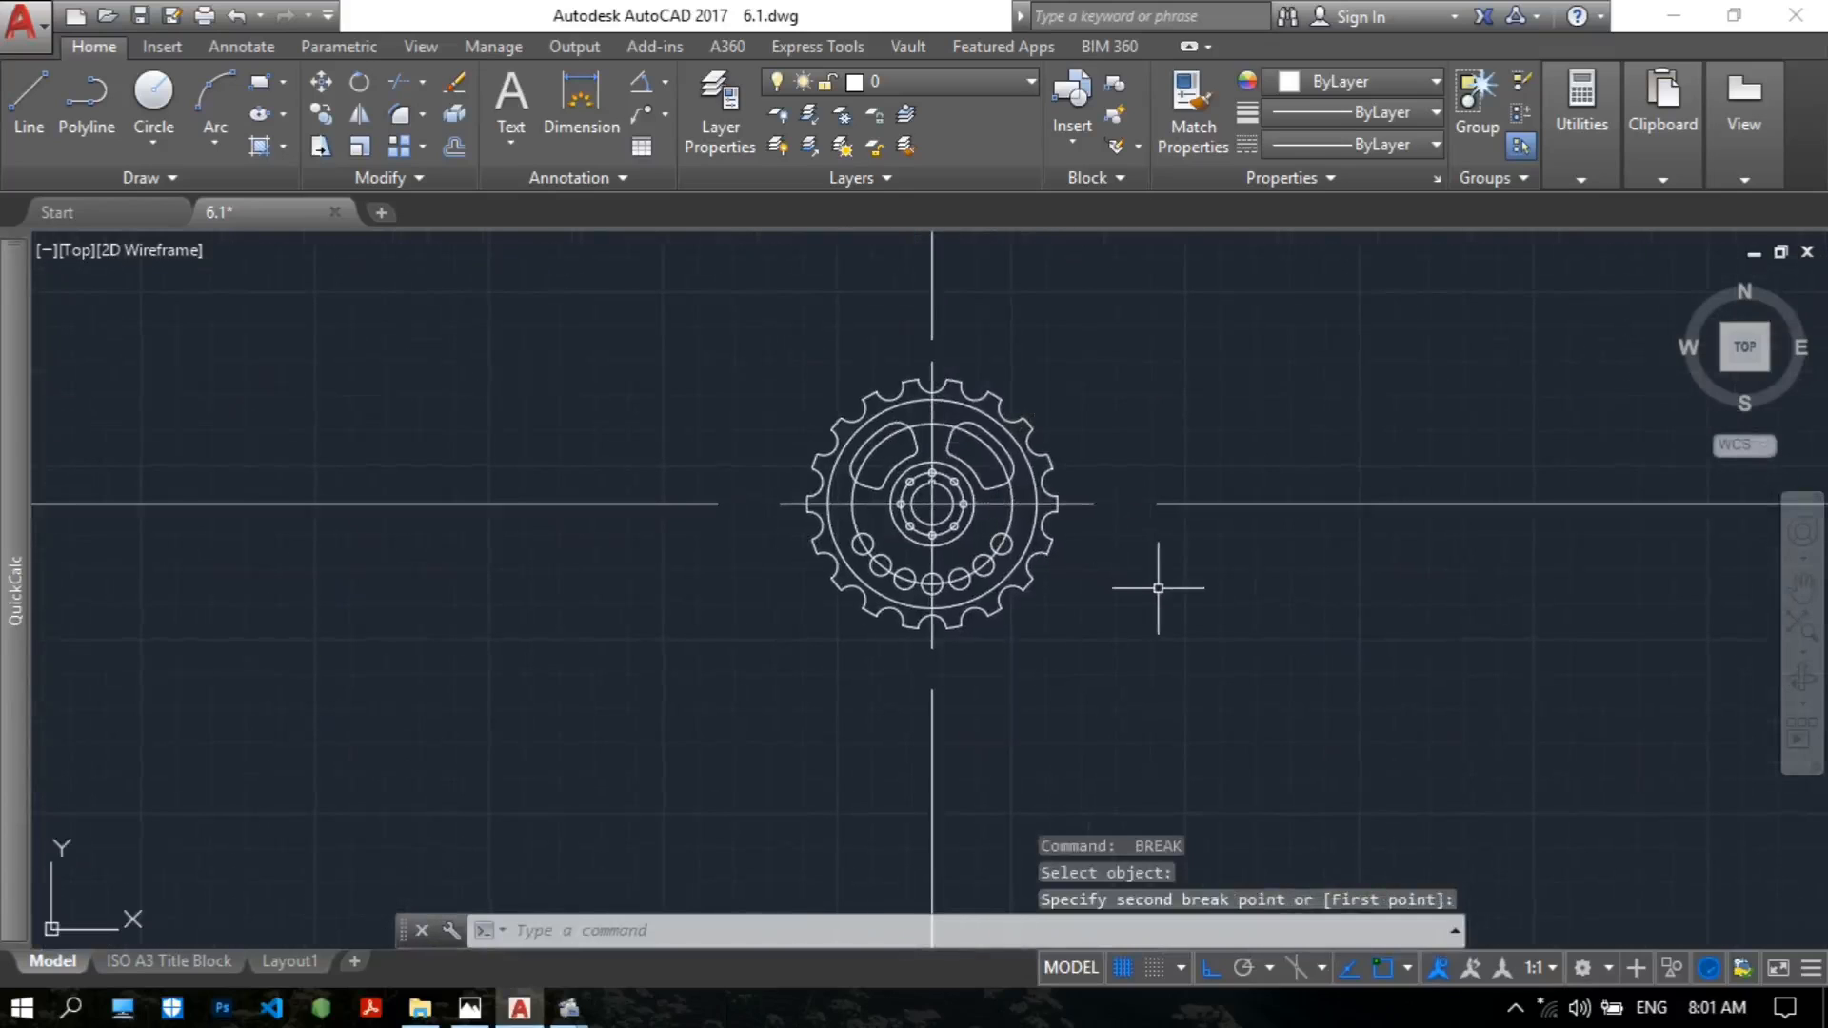
{"action": "key", "text": "Escape"}
{"action": "type", "text": "e"}
{"action": "key", "text": "Return"}
{"action": "left_click", "coordinate": [1225, 503]}
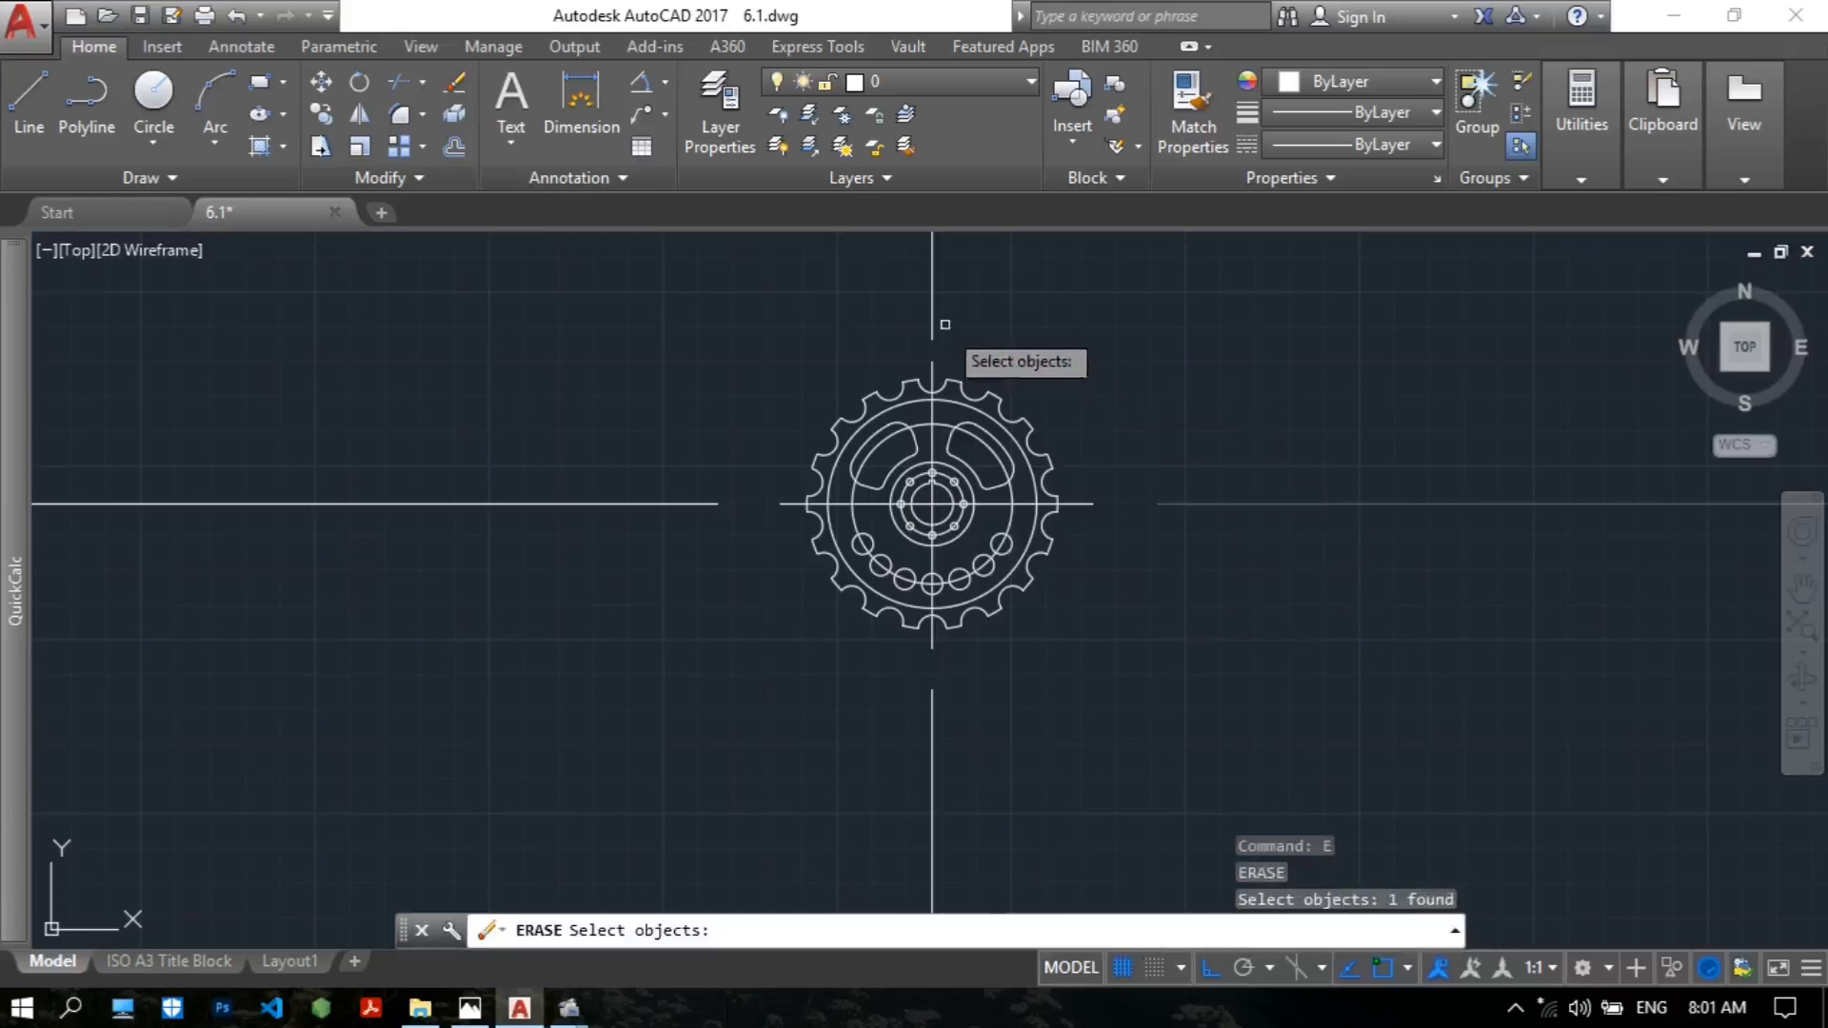
{"action": "left_click", "coordinate": [934, 303]}
{"action": "left_click", "coordinate": [653, 503]}
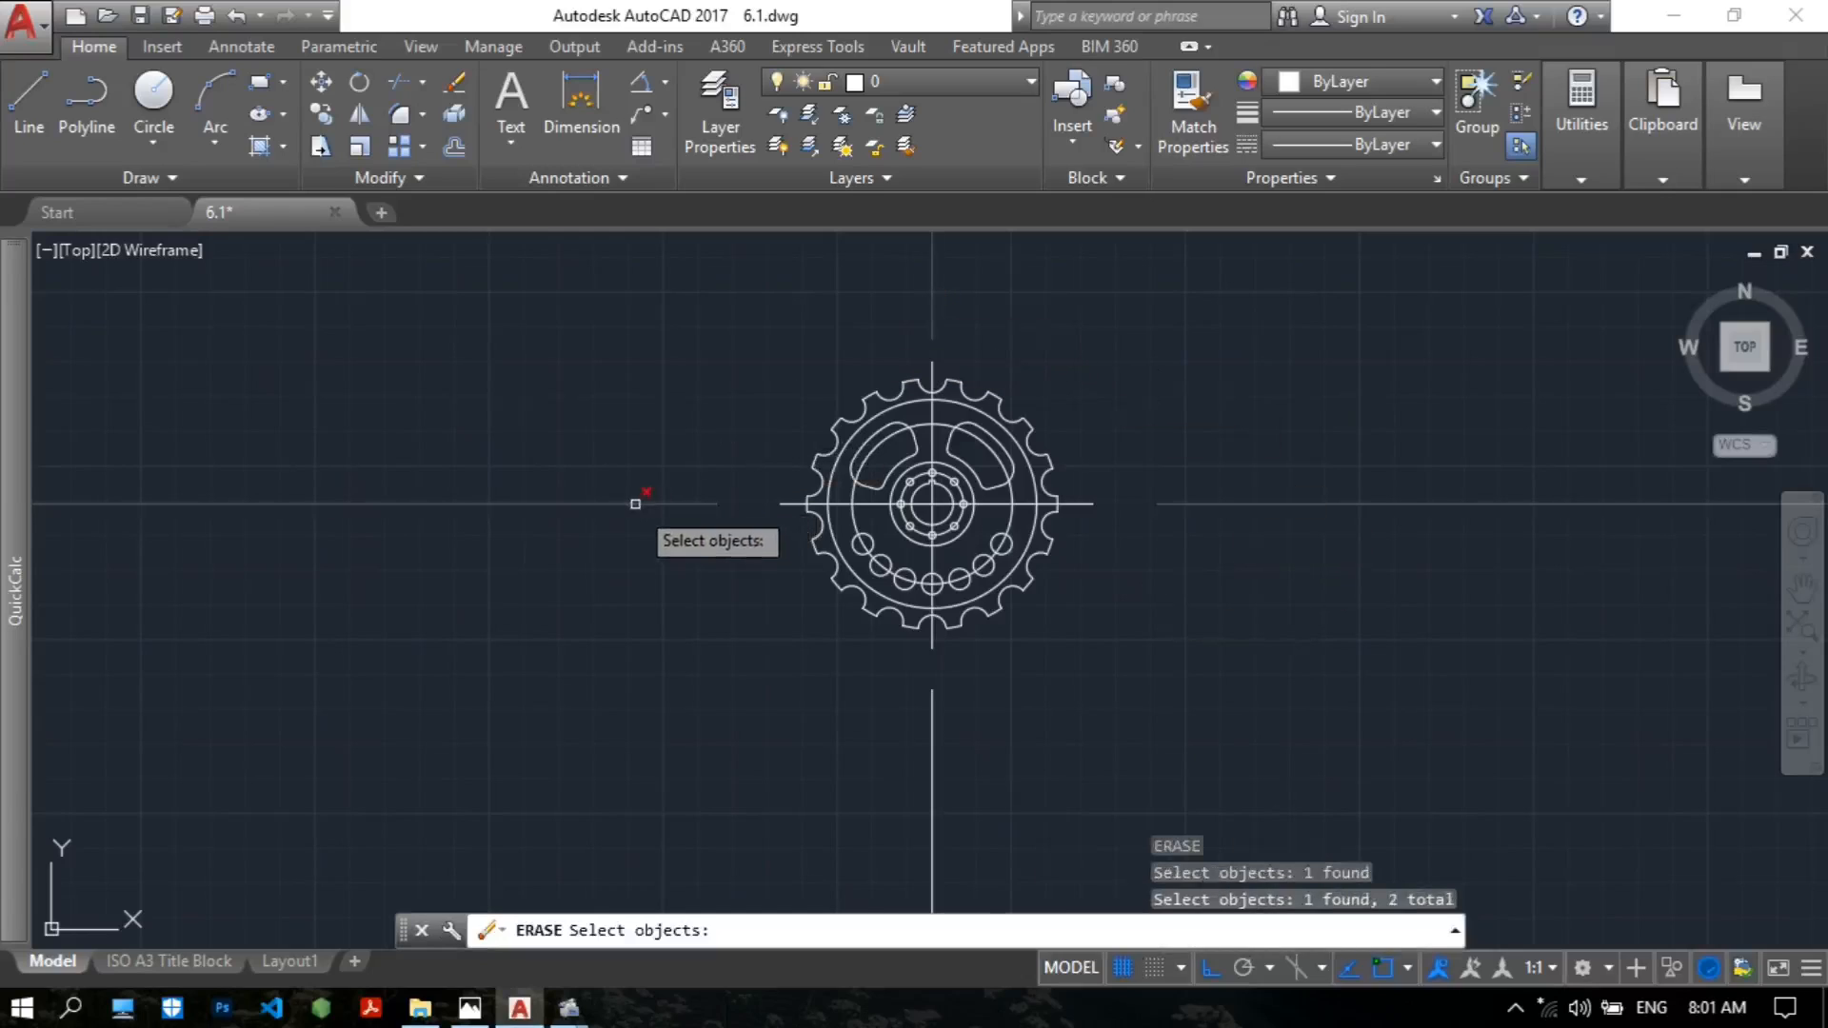
{"action": "left_click", "coordinate": [933, 759]}
{"action": "key", "text": "Return"}
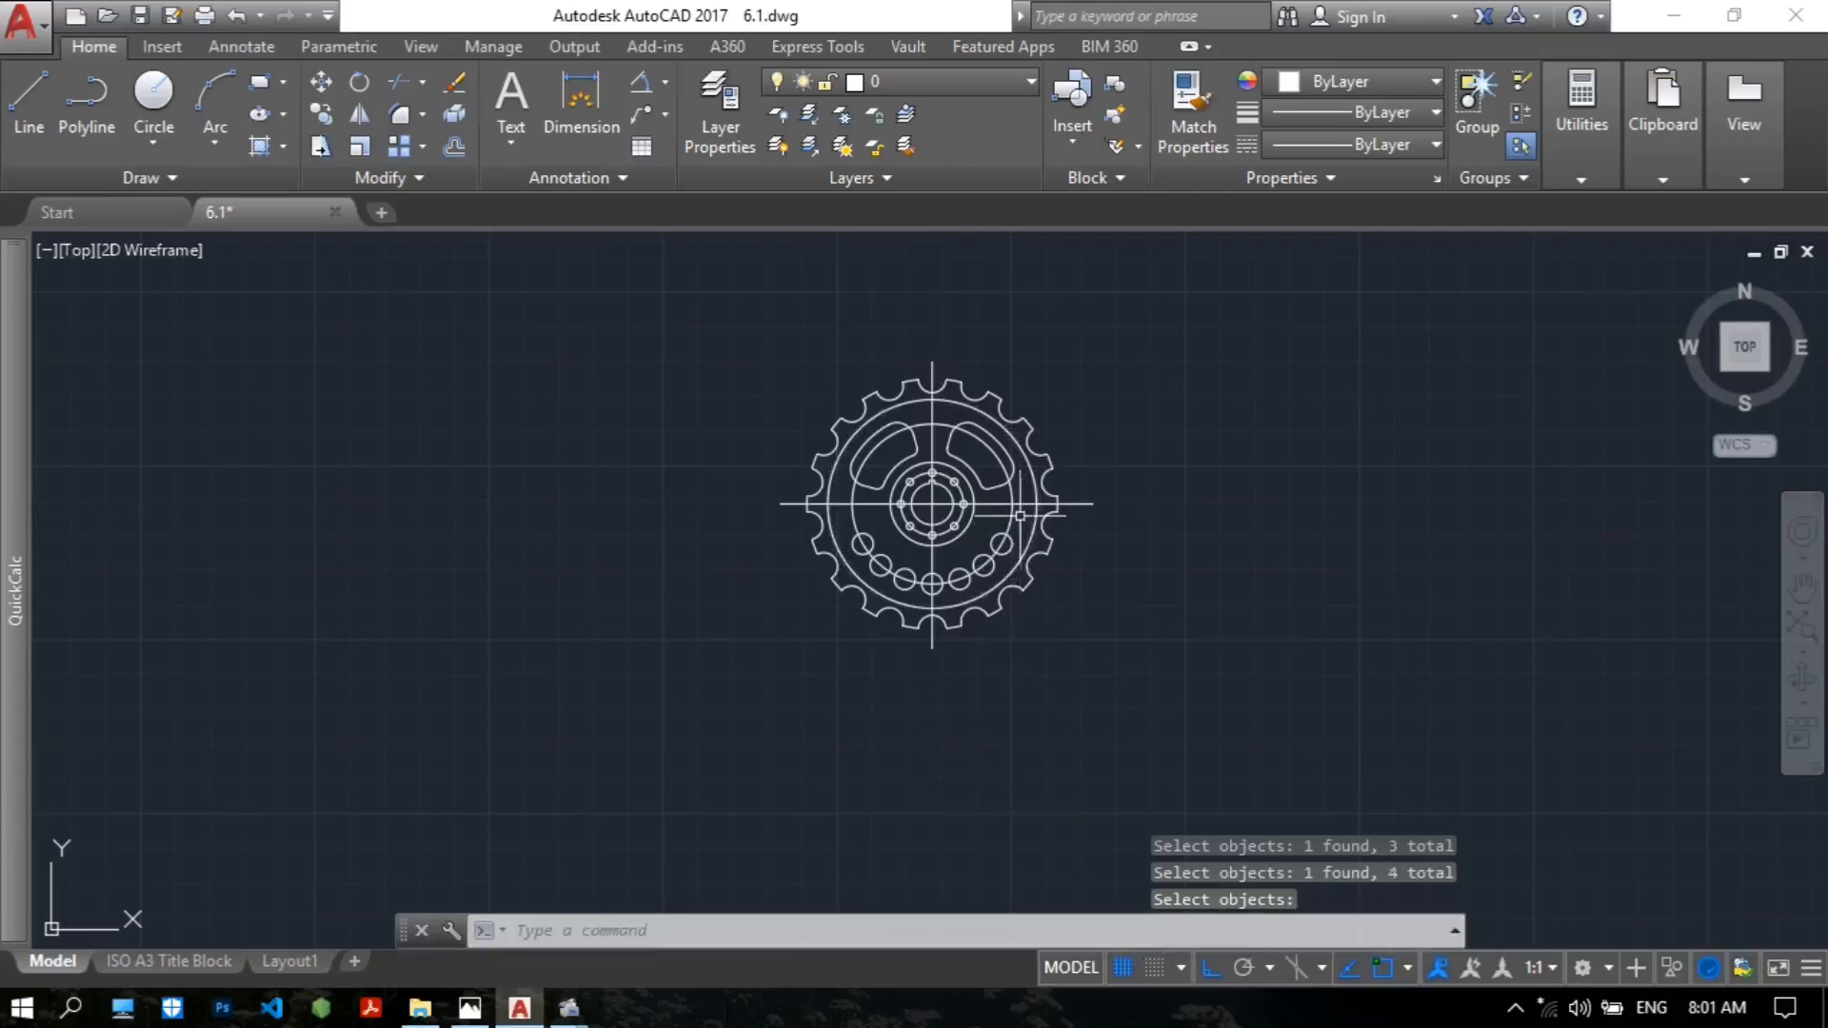
Break the R115 circle just above the leftmost and the rightmost of the seven R15 holes.
{"action": "scroll", "coordinate": [1019, 507], "scroll_direction": "up", "scroll_amount": 4}
{"action": "middle_click_drag", "start_coordinate": [920, 461], "coordinate": [959, 533]}
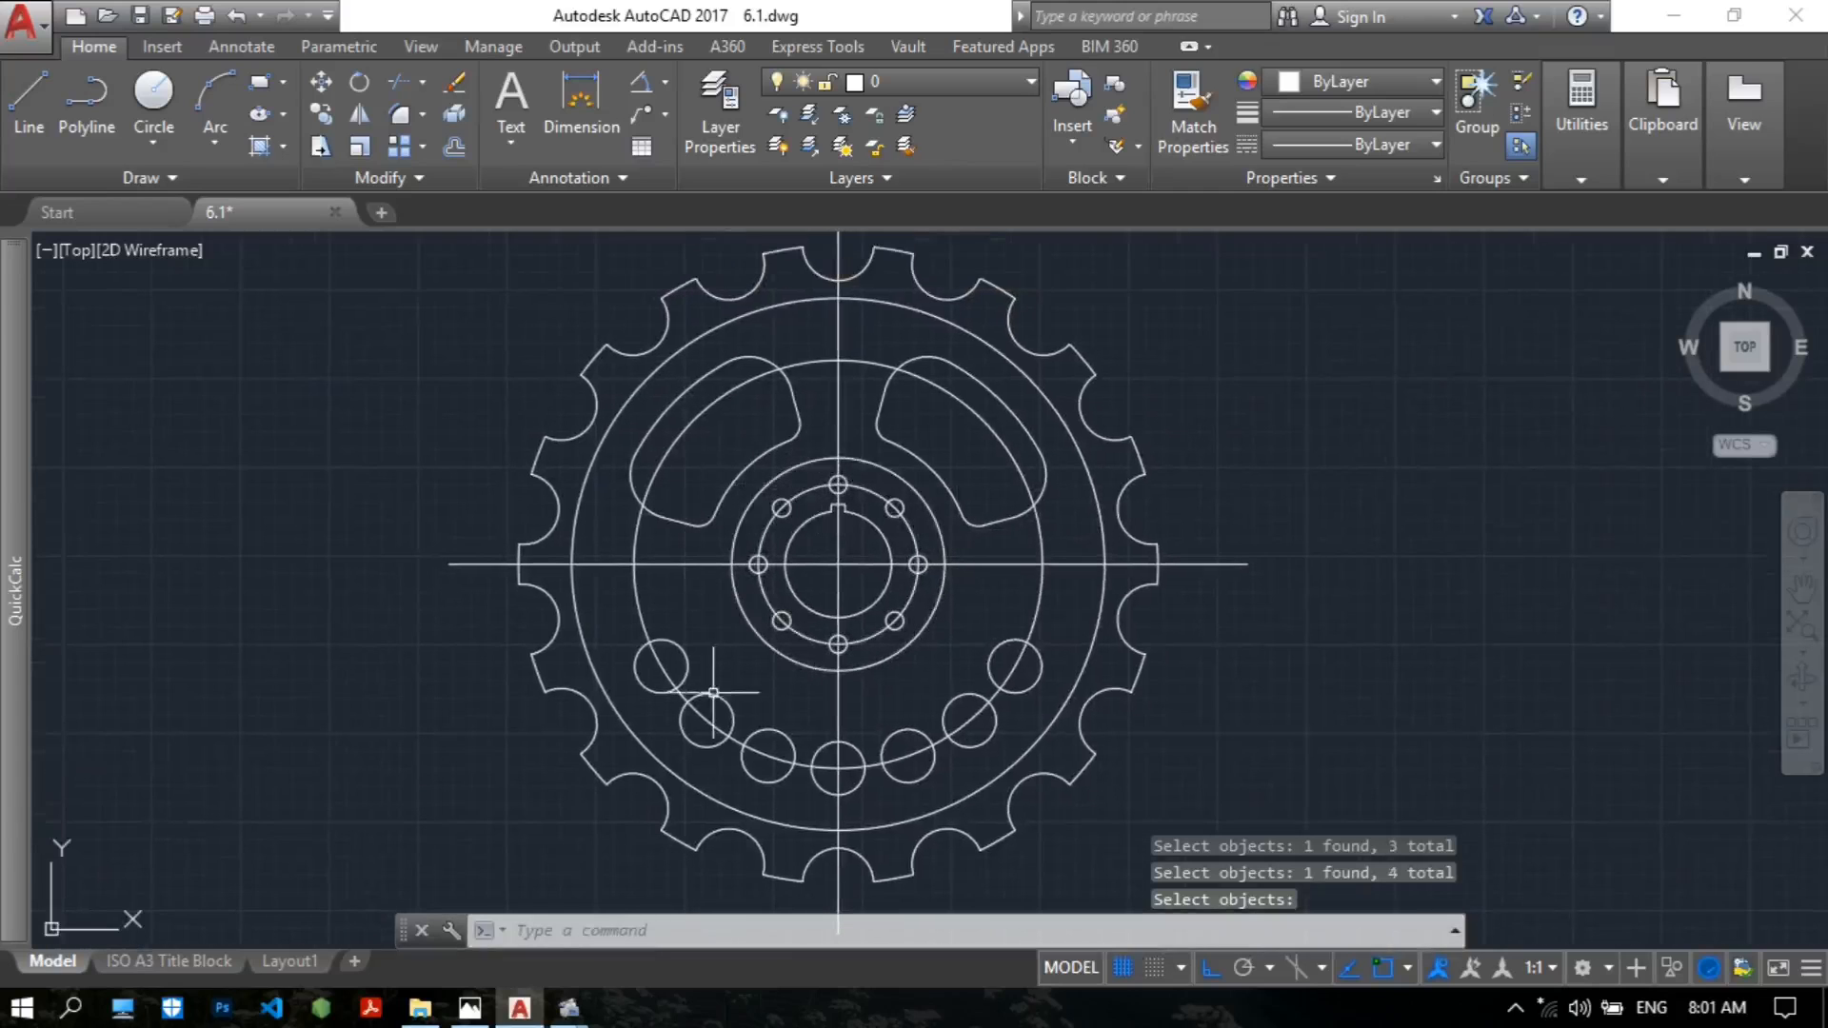
{"action": "scroll", "coordinate": [726, 582], "scroll_direction": "up", "scroll_amount": 4}
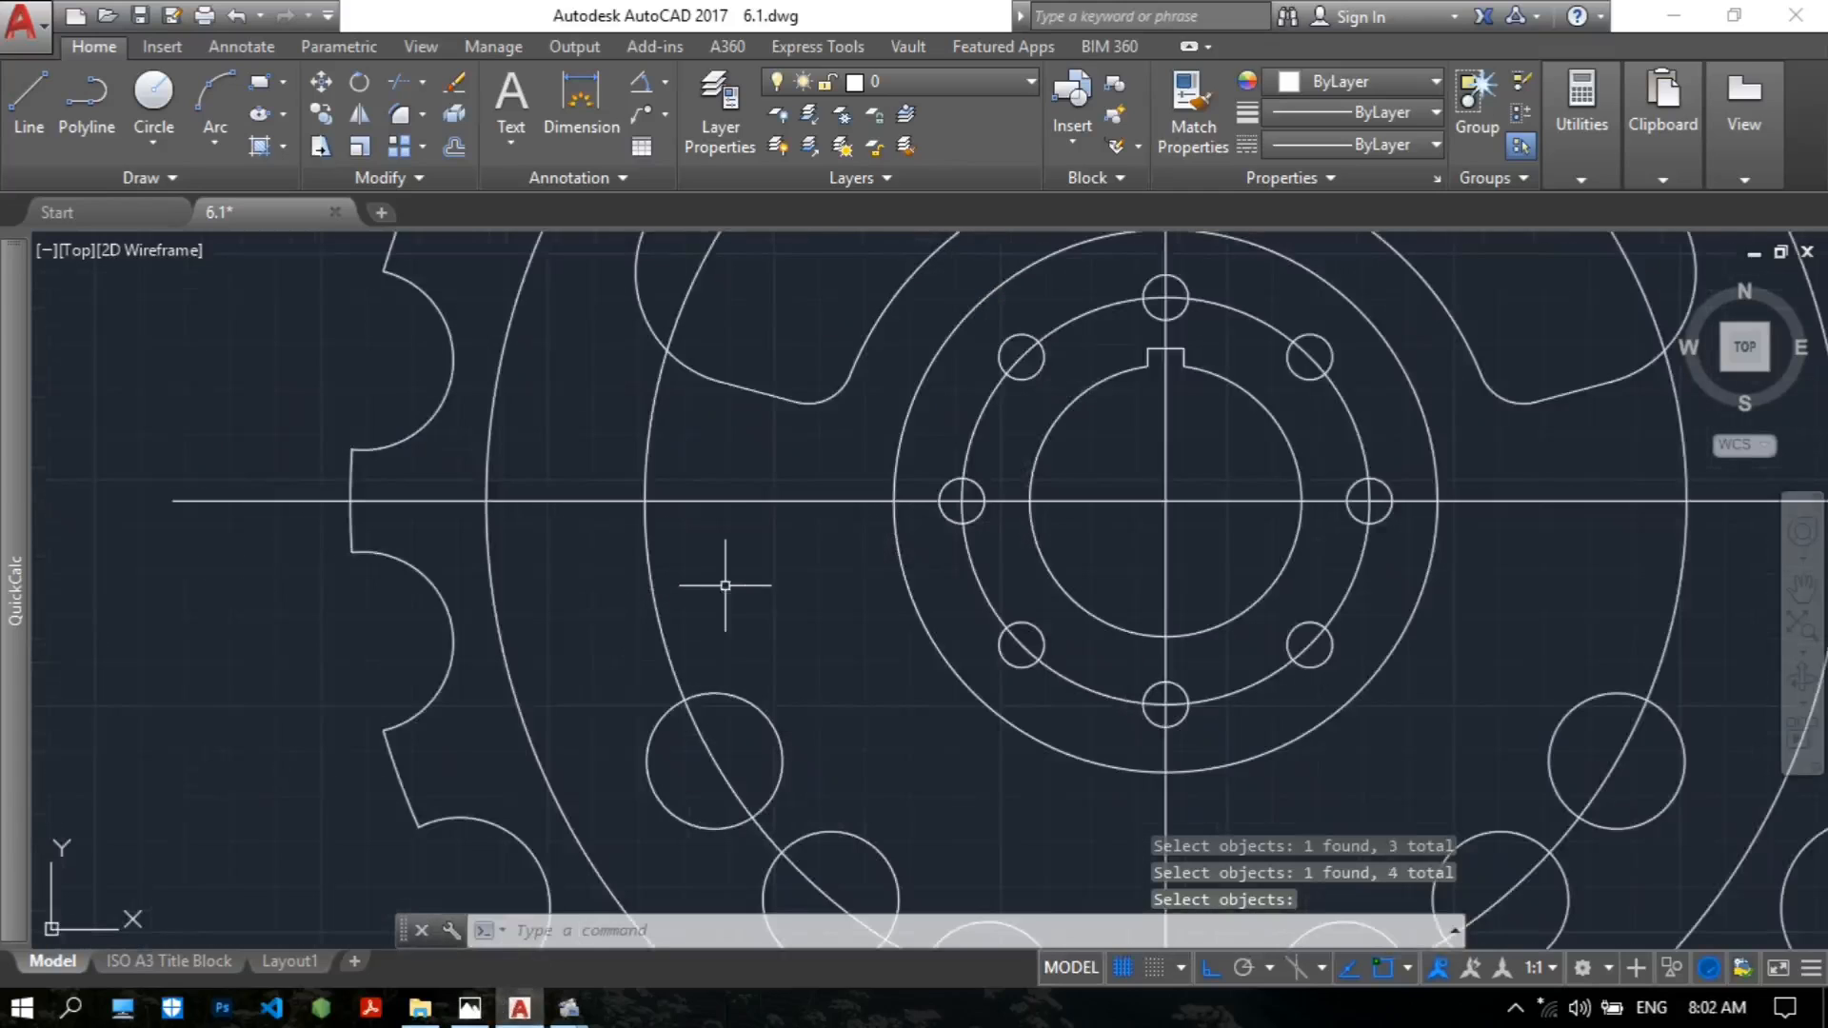
{"action": "type", "text": "br"}
{"action": "key", "text": "Return"}
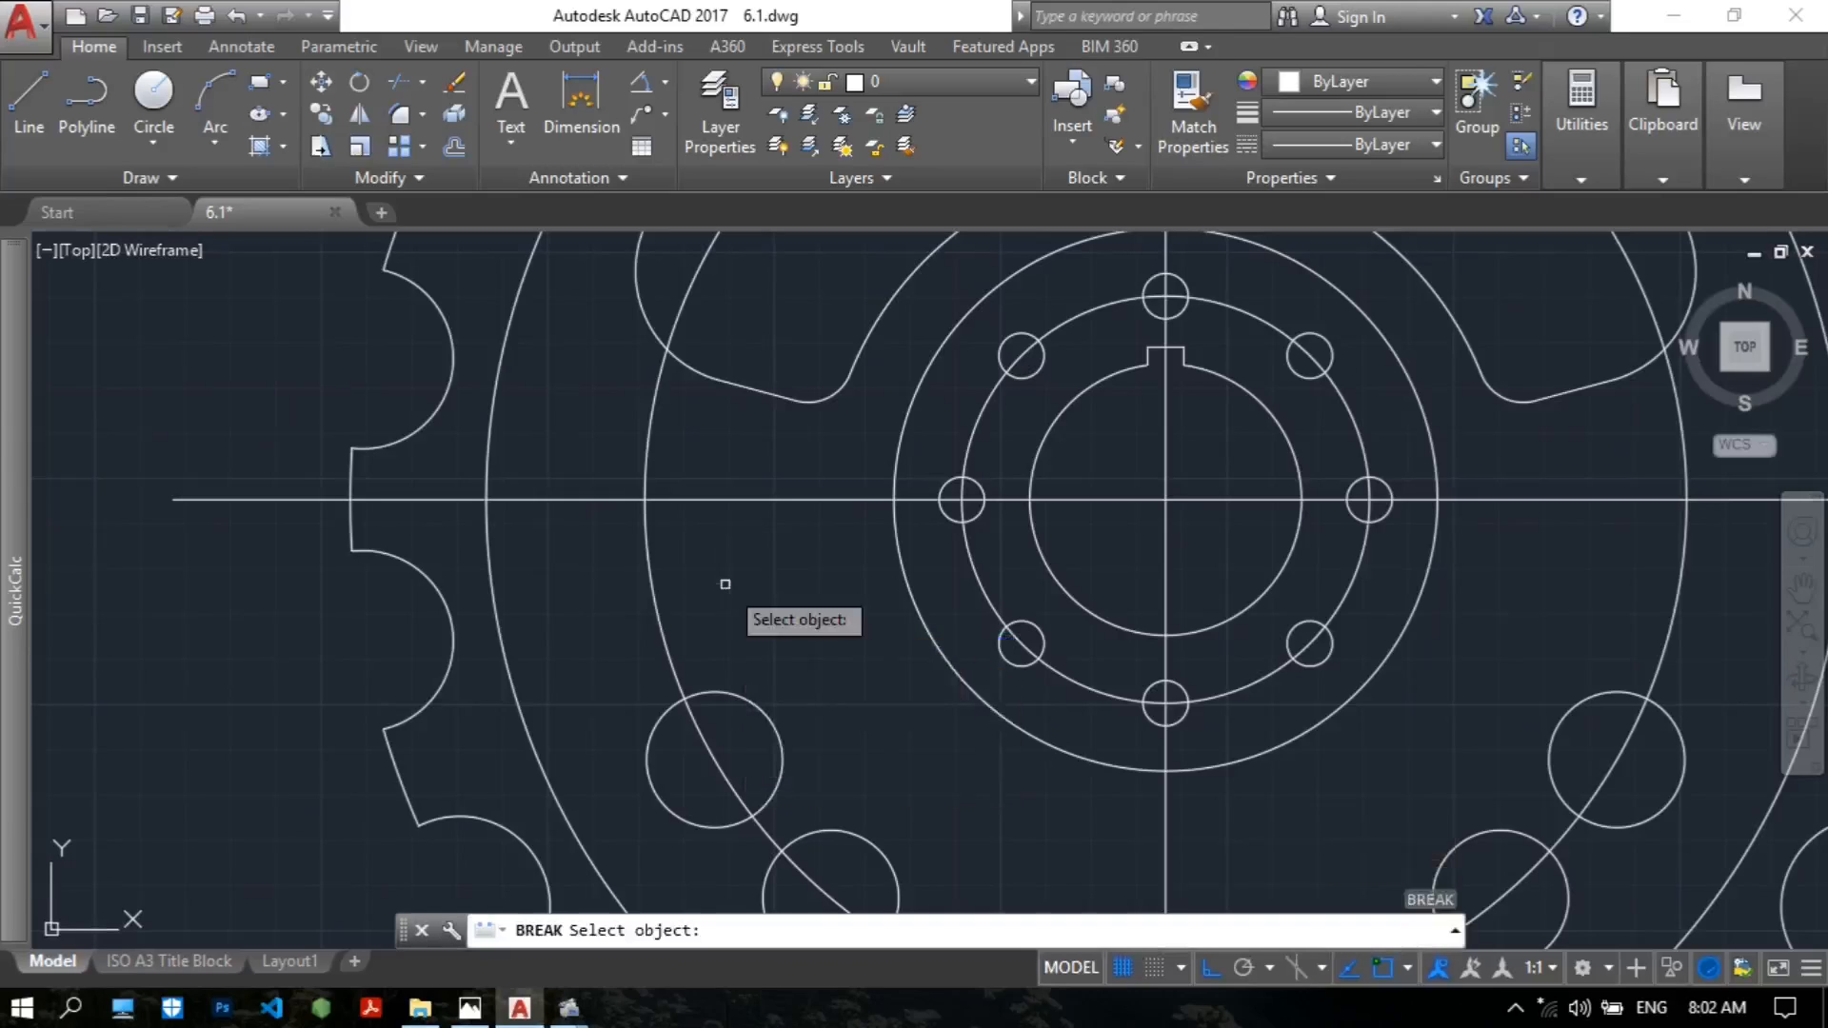
{"action": "left_click", "coordinate": [666, 653]}
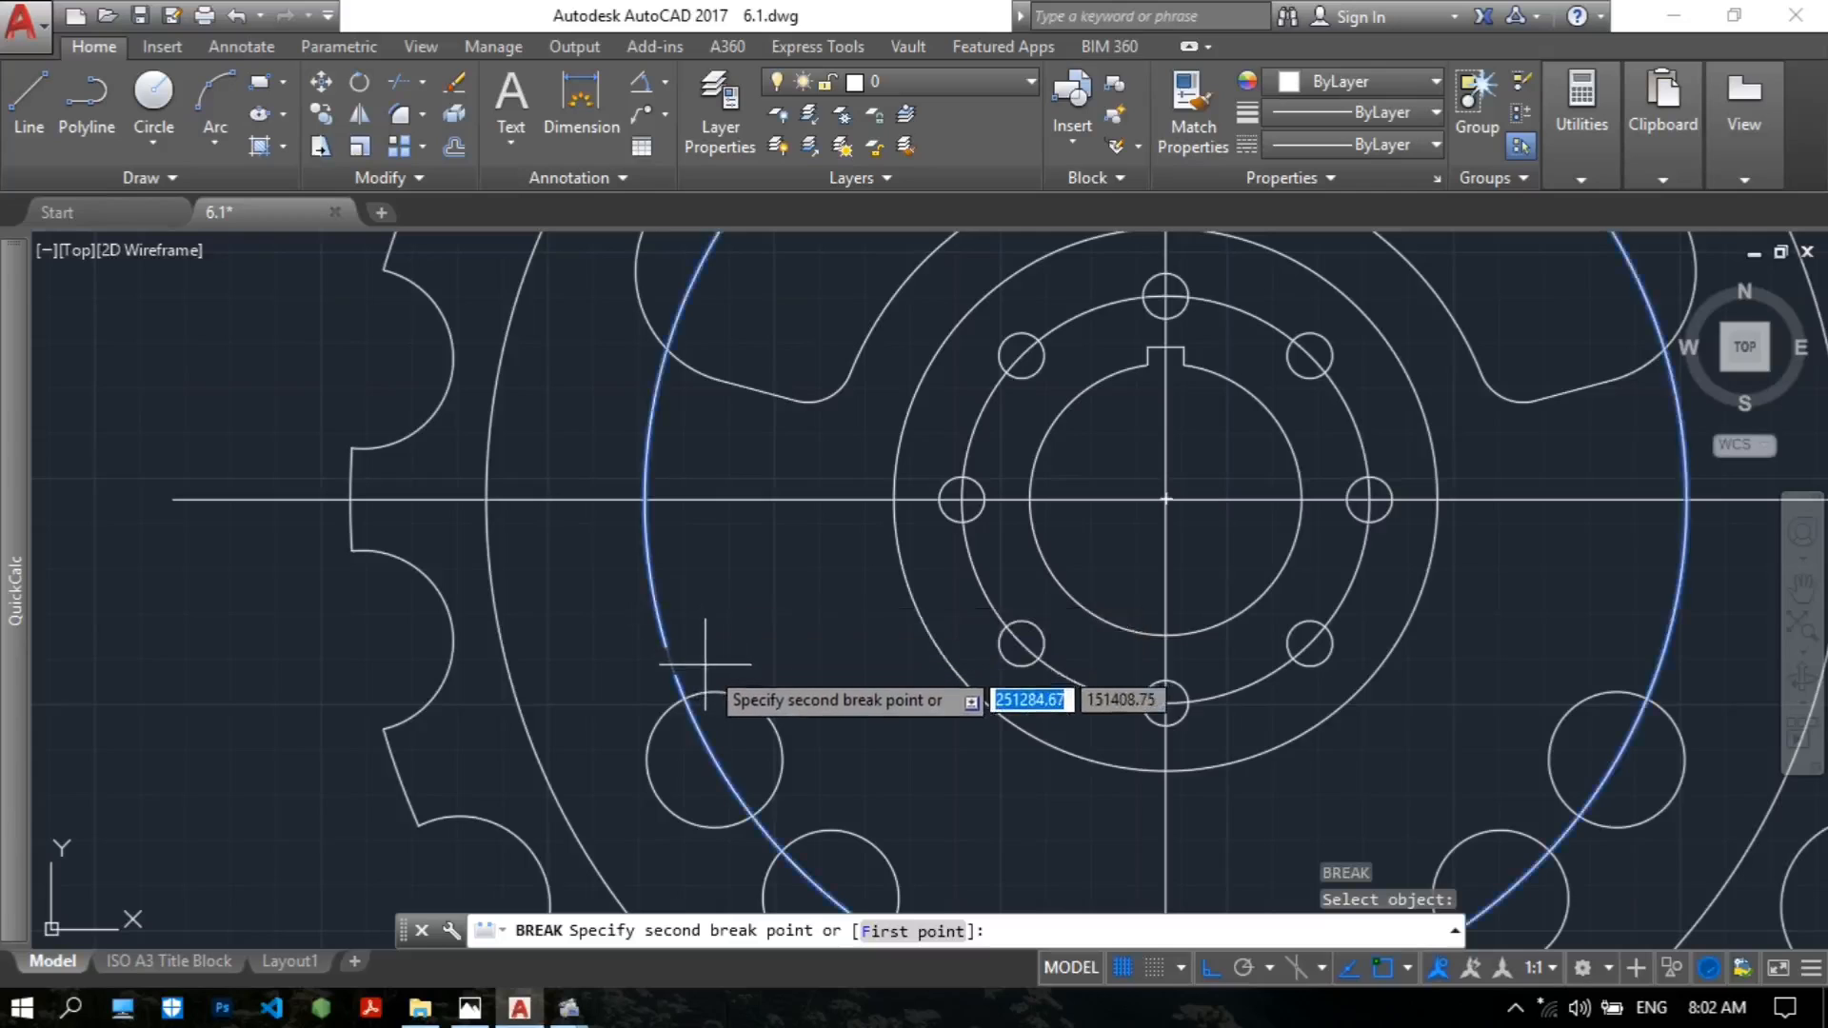
{"action": "left_click", "coordinate": [704, 658]}
{"action": "middle_click_drag", "start_coordinate": [704, 657], "coordinate": [514, 461]}
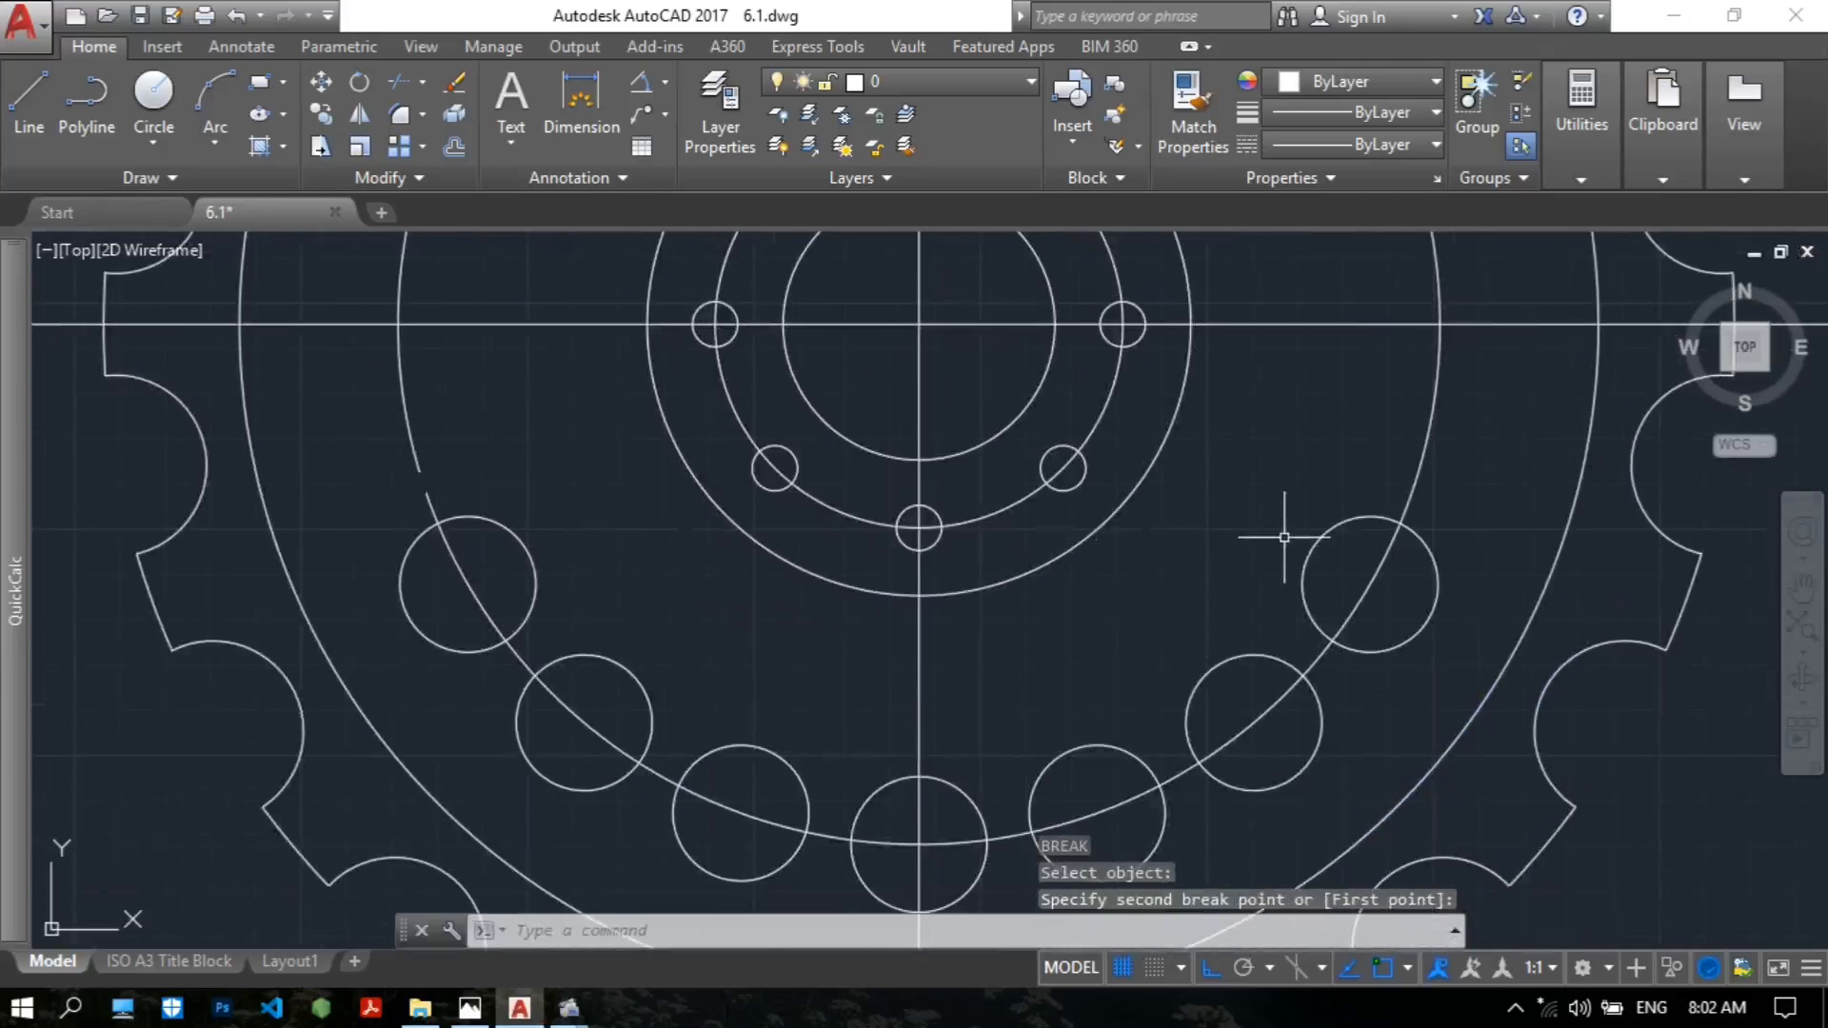
{"action": "middle_click_drag", "start_coordinate": [1431, 443], "coordinate": [1199, 552]}
{"action": "key", "text": "space"}
{"action": "left_click", "coordinate": [1194, 562]}
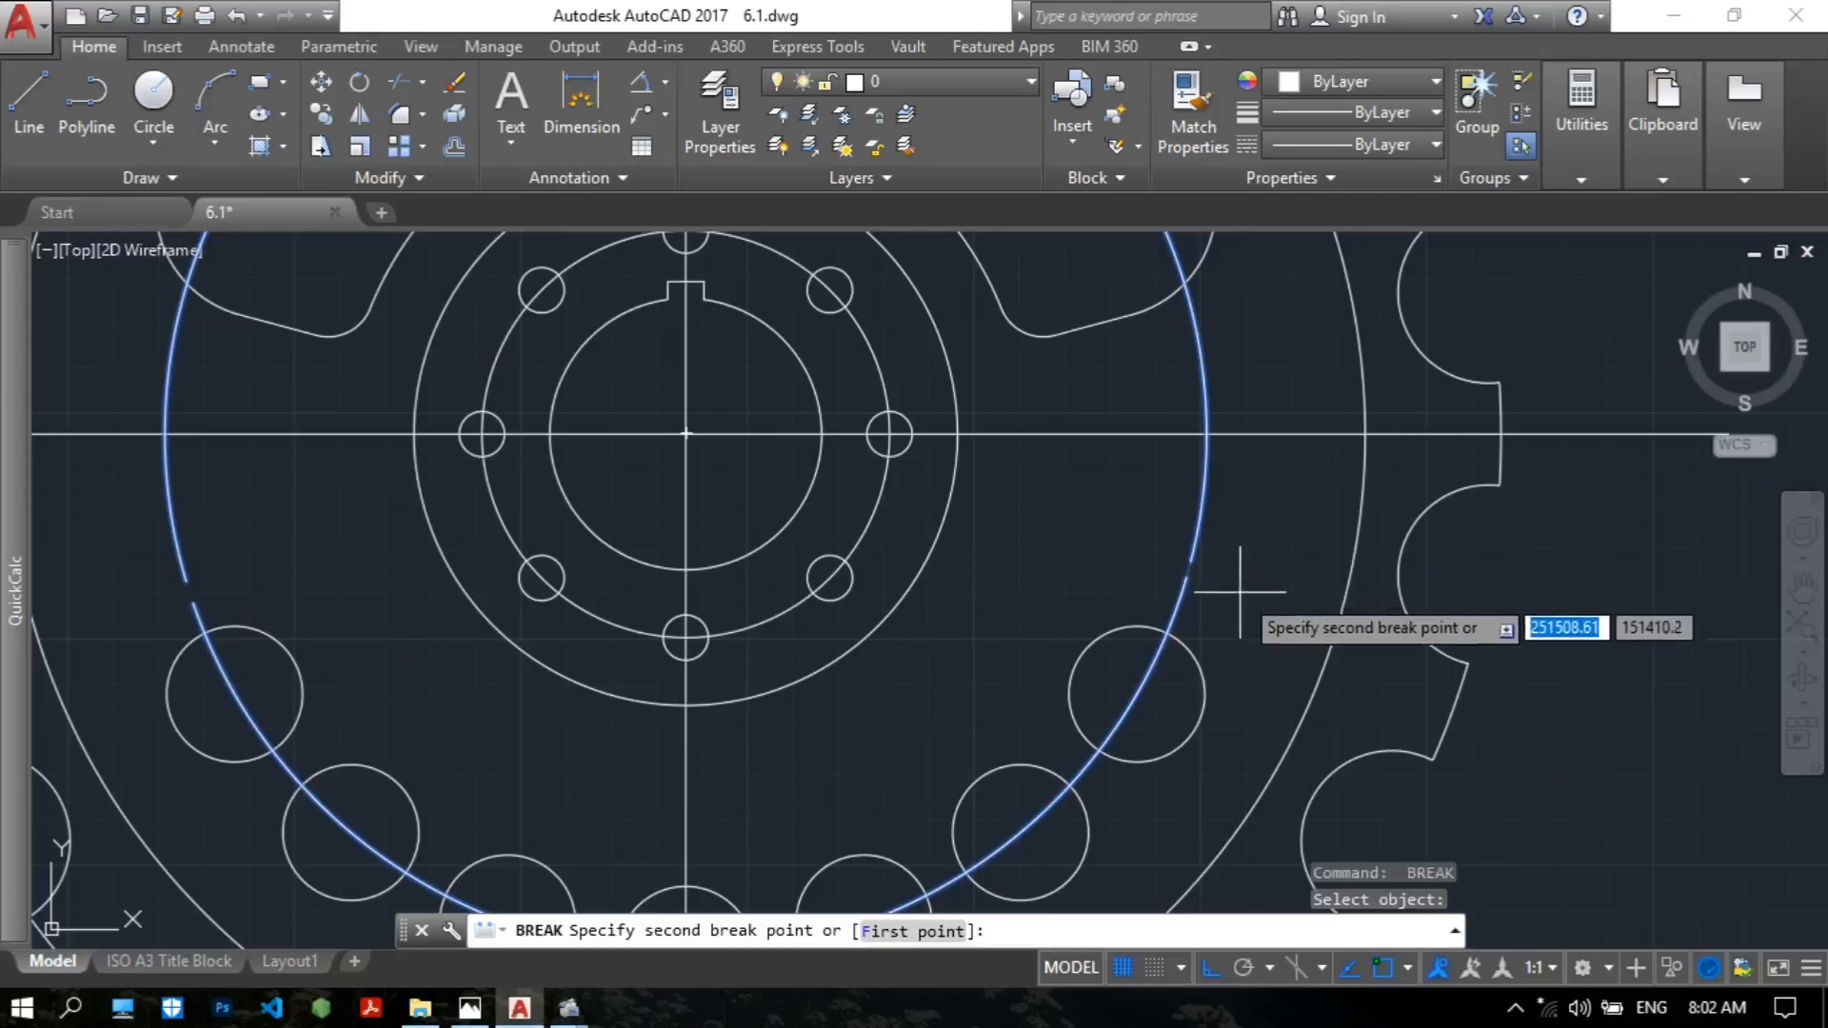
{"action": "left_click", "coordinate": [1239, 592]}
Erase the upper part of the R115 circle, keeping only the arc through the seven R15 holes.
{"action": "scroll", "coordinate": [1239, 597], "scroll_direction": "down", "scroll_amount": 3}
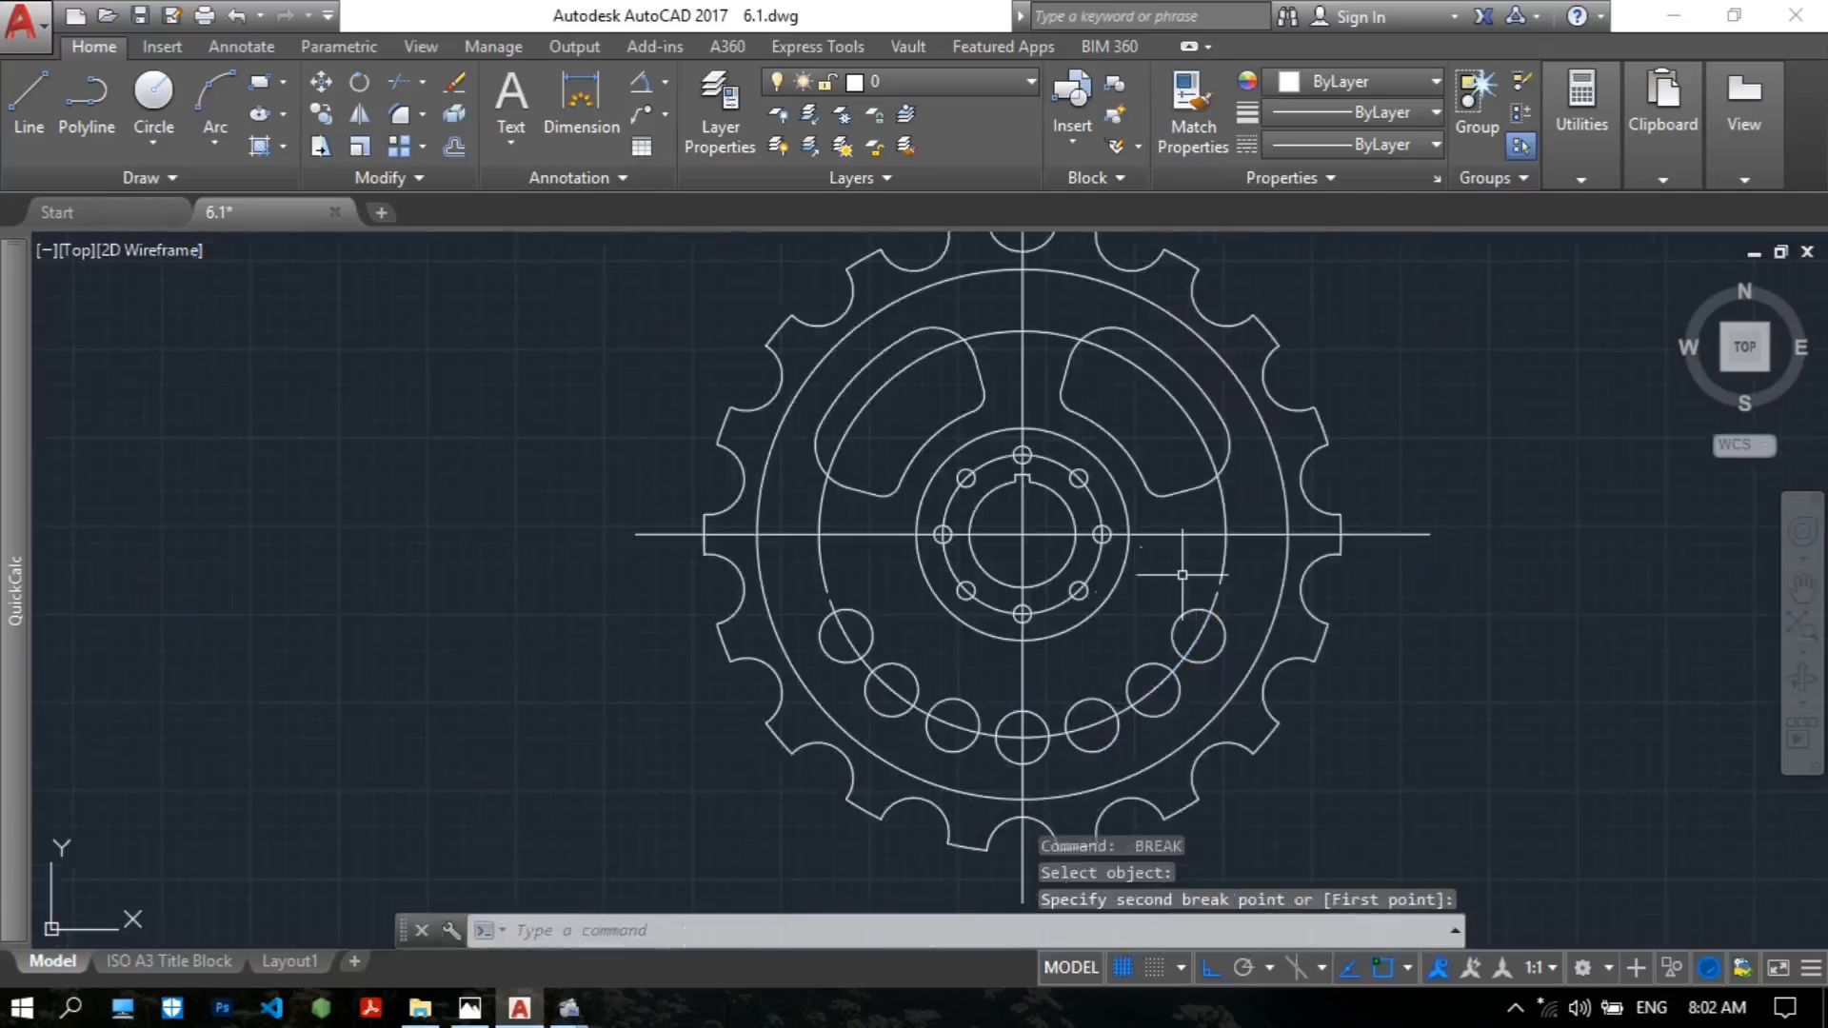
{"action": "type", "text": "e"}
{"action": "key", "text": "space"}
{"action": "left_click", "coordinate": [1226, 538]}
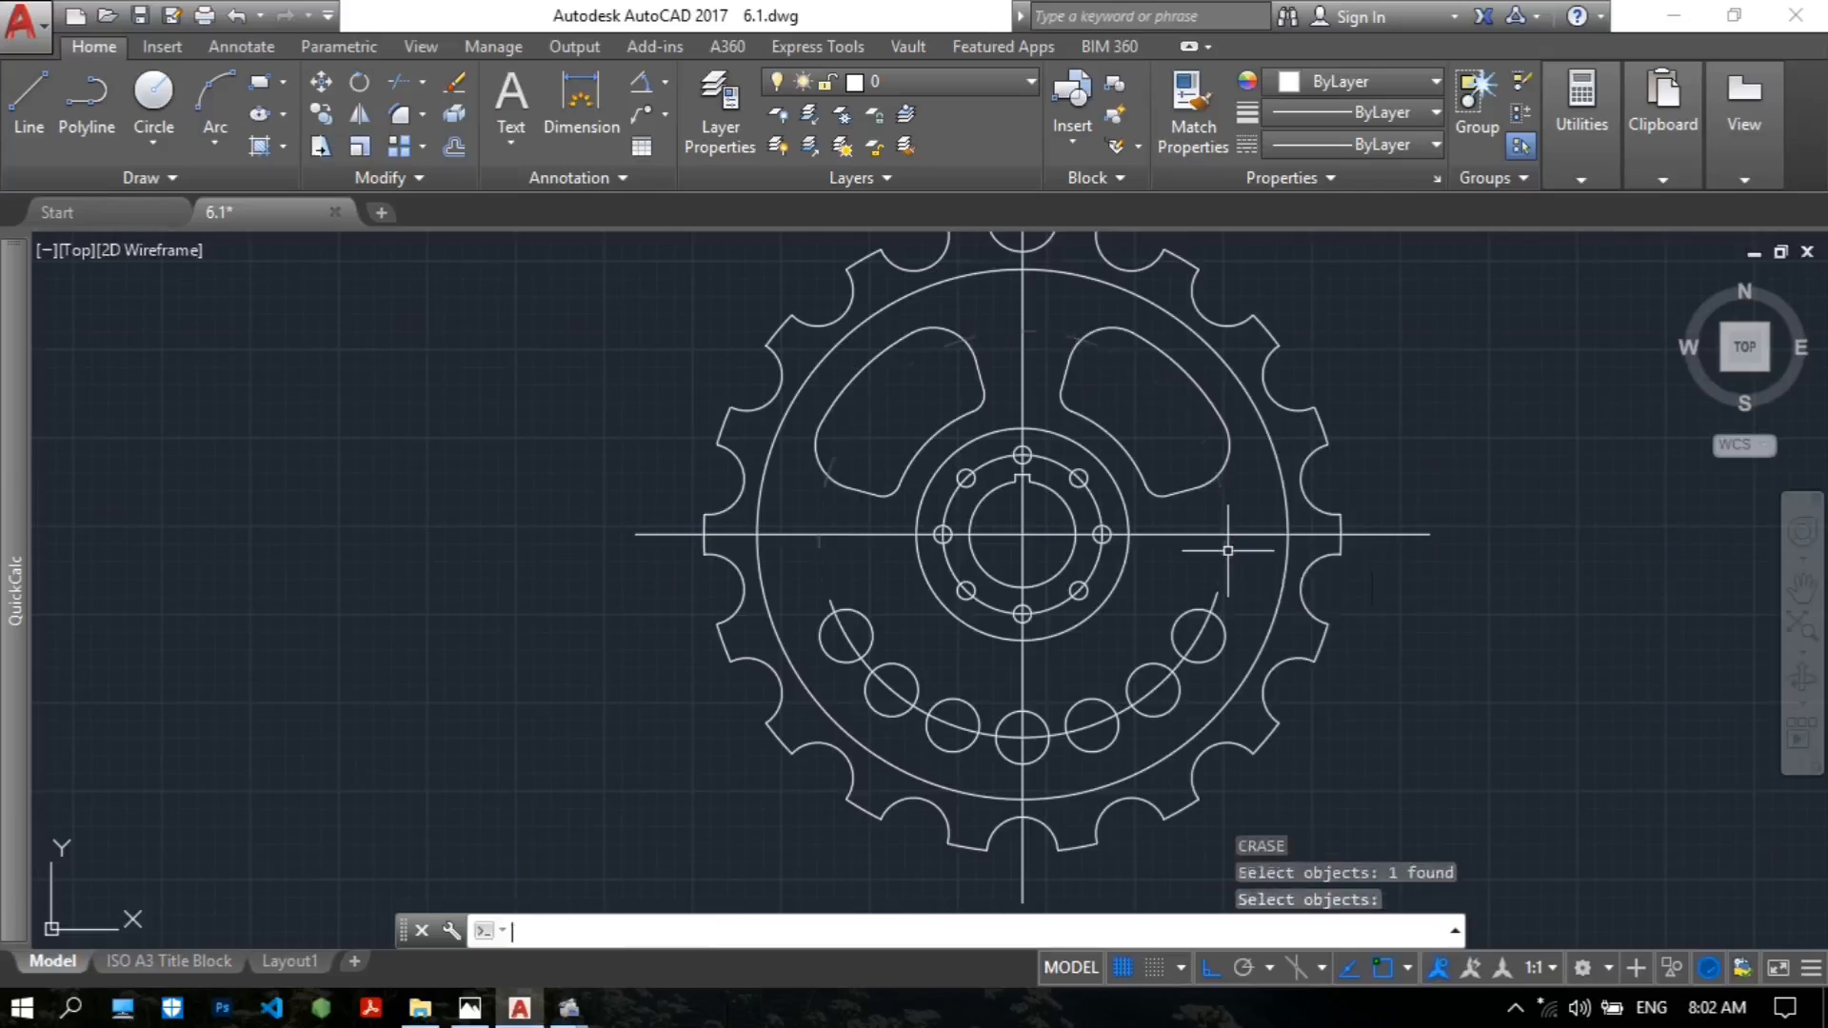
{"action": "key", "text": "Return"}
Check the centerlines and hole arc against the reference image in Photos, ending back in AutoCAD.
{"action": "mouse_move", "coordinate": [1225, 605]}
{"action": "middle_mouse_down"}
{"action": "mouse_move", "coordinate": [1182, 534]}
{"action": "mouse_move", "coordinate": [1095, 588]}
{"action": "middle_mouse_up"}
{"action": "scroll", "coordinate": [1025, 634], "scroll_direction": "down", "scroll_amount": 2}
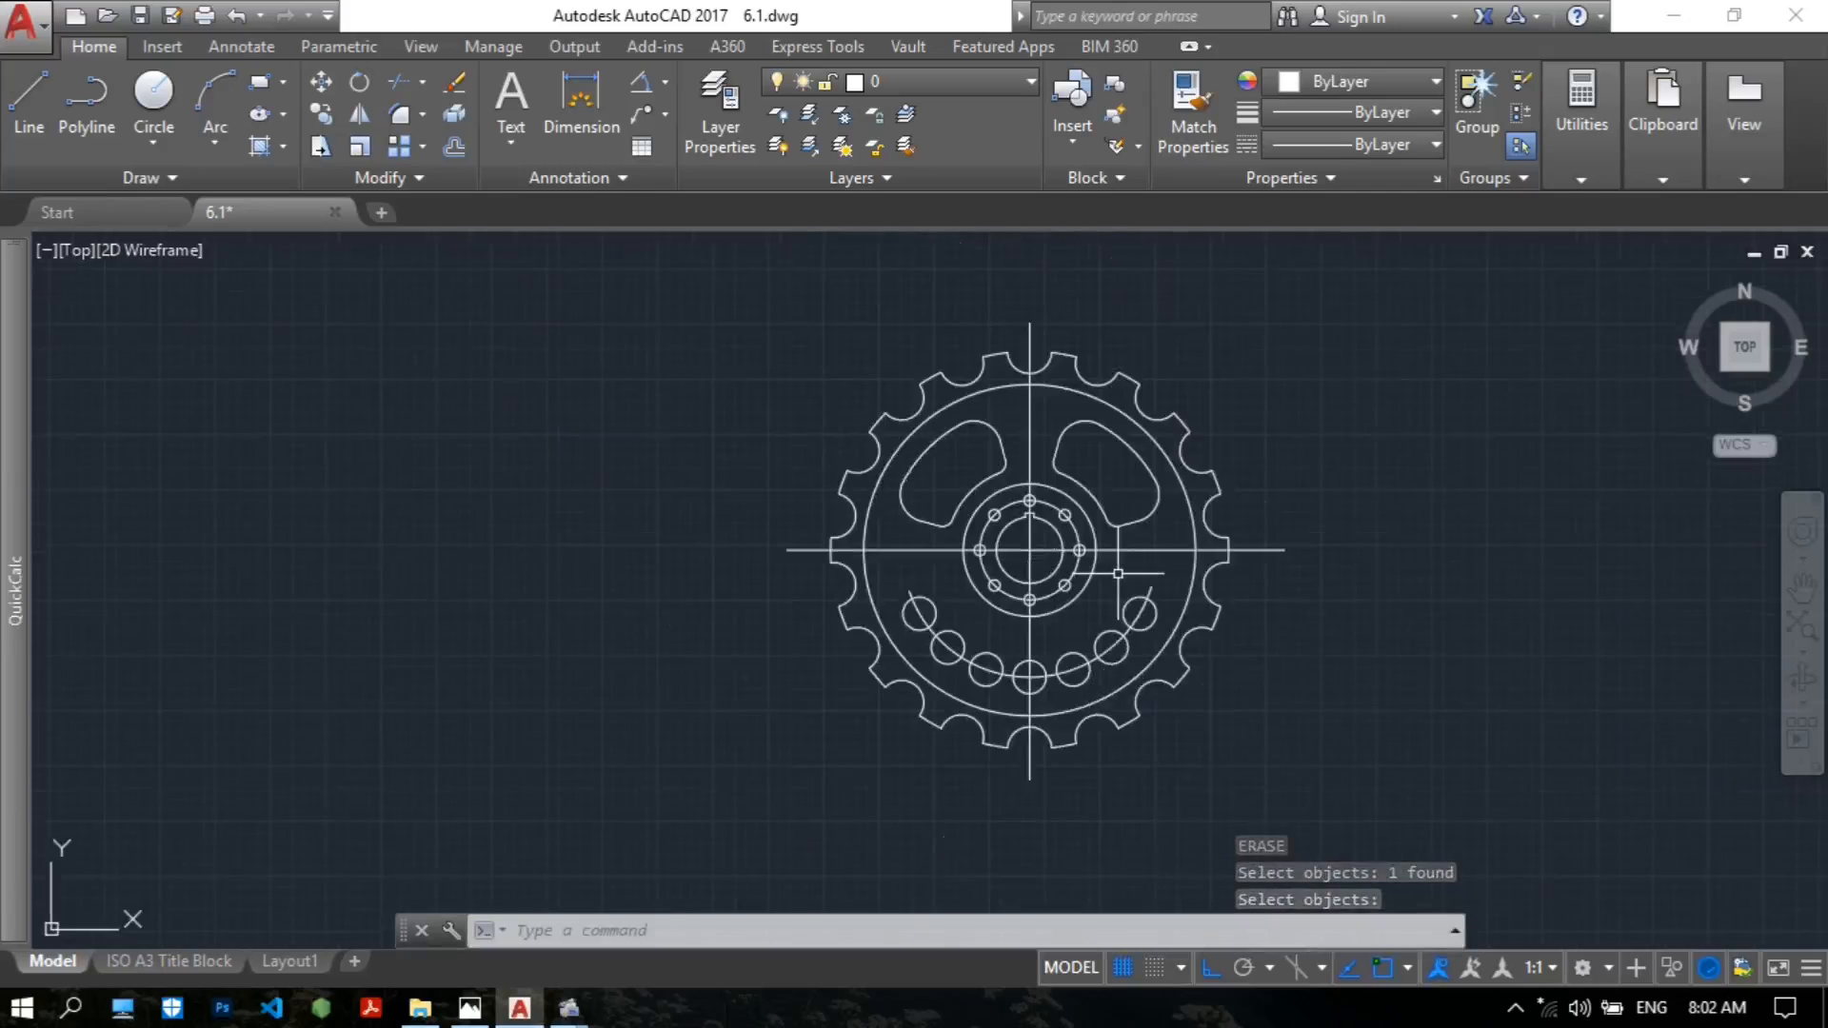
{"action": "left_click", "coordinate": [471, 1009]}
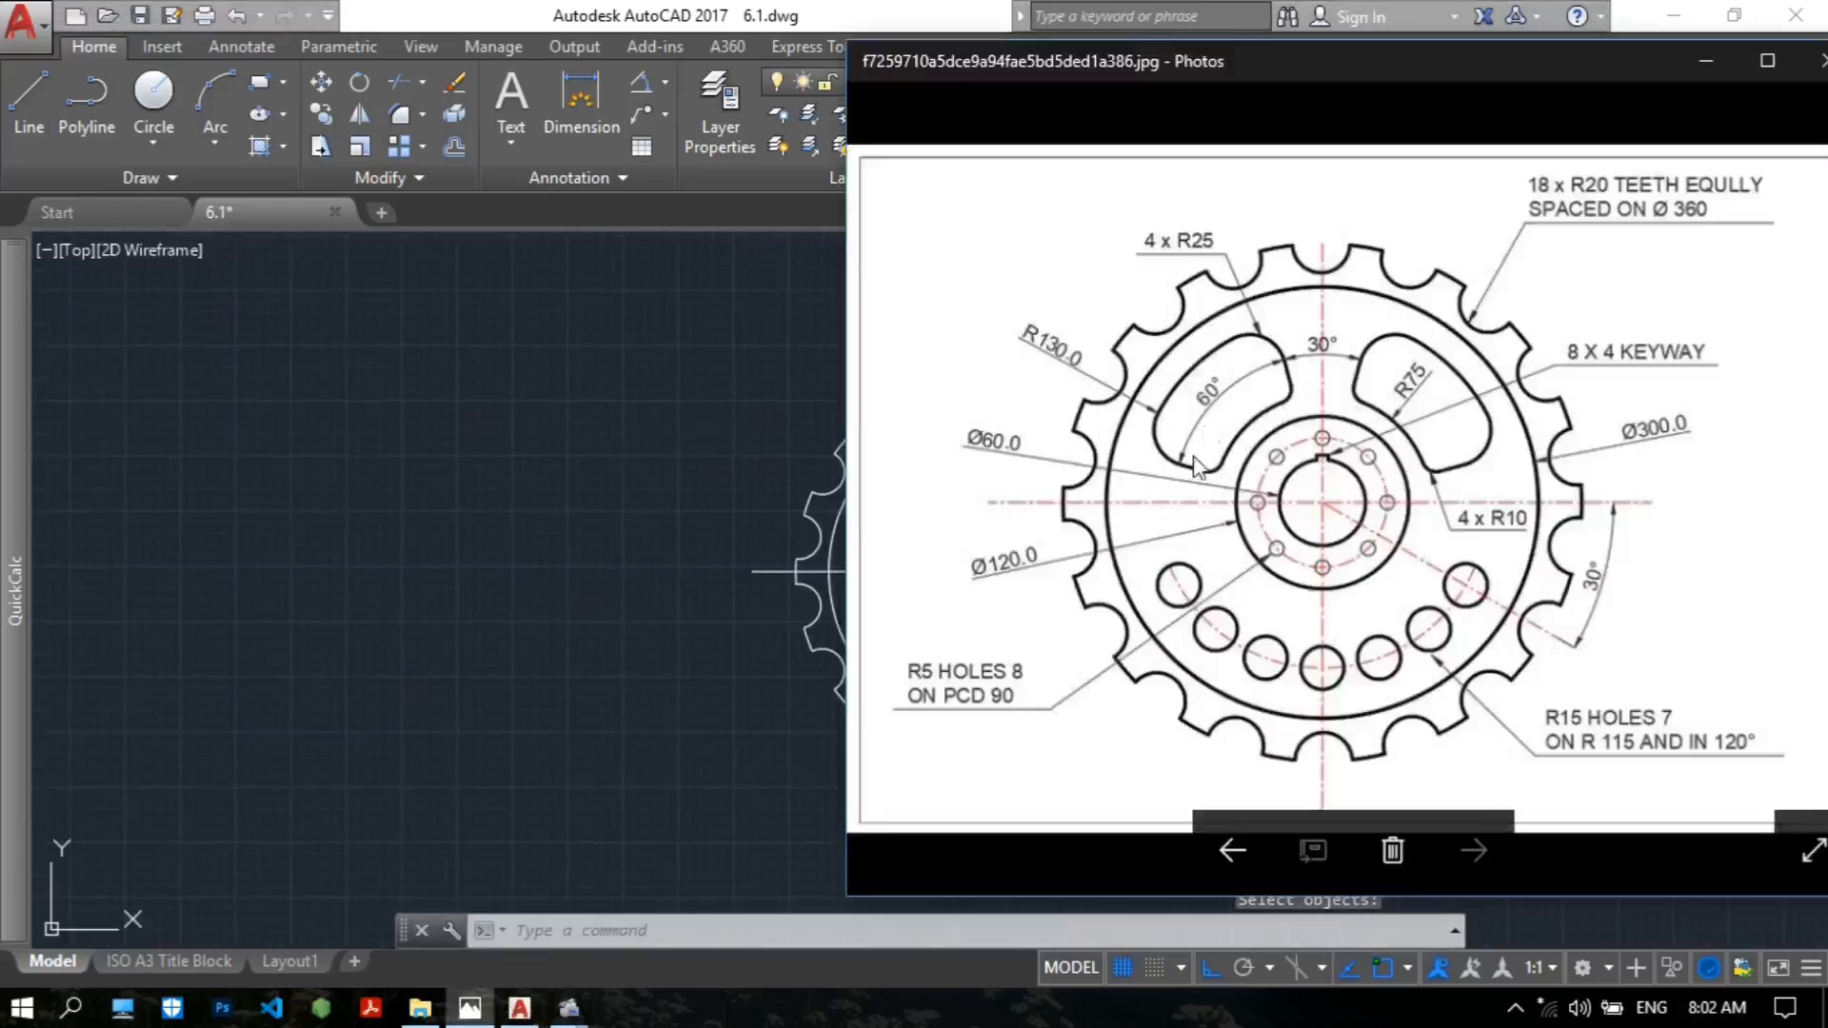
{"action": "left_click", "coordinate": [773, 619]}
{"action": "scroll", "coordinate": [1019, 657], "scroll_direction": "up", "scroll_amount": 2}
{"action": "mouse_move", "coordinate": [1118, 589]}
{"action": "middle_mouse_down"}
{"action": "mouse_move", "coordinate": [1061, 548]}
{"action": "mouse_move", "coordinate": [1061, 605]}
{"action": "middle_mouse_up"}
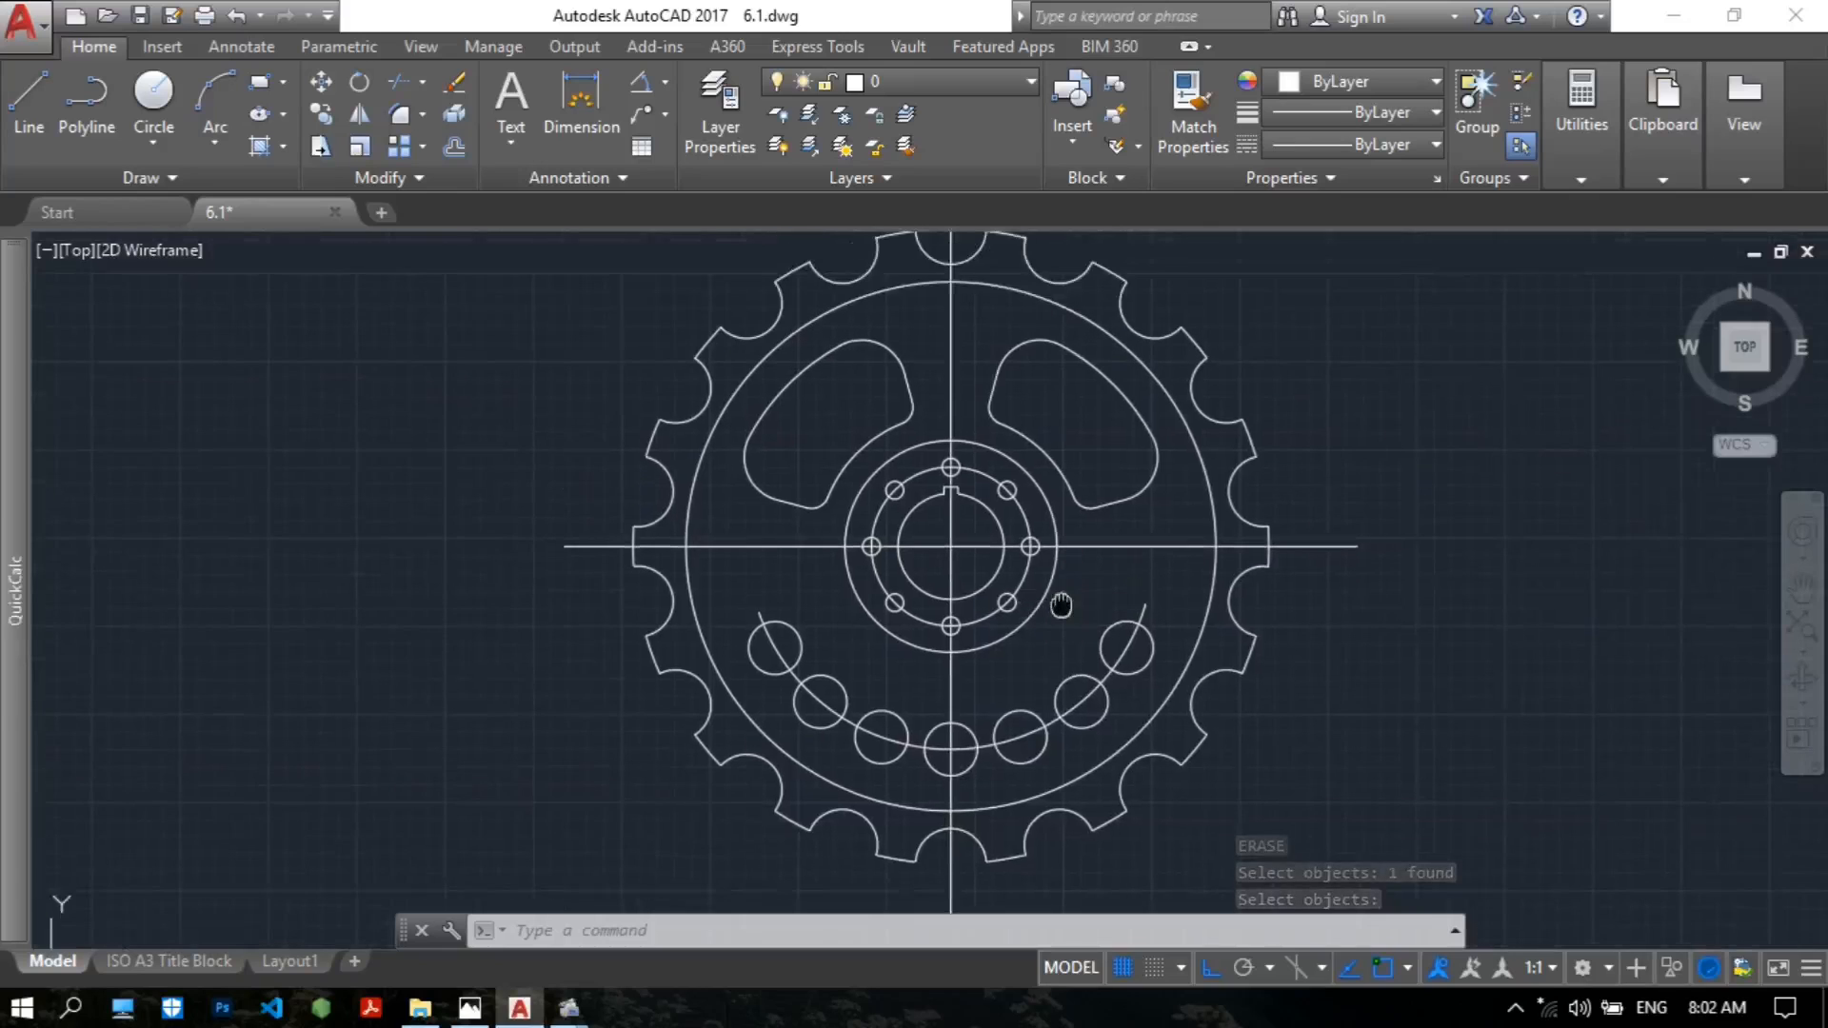
Move the vertical and horizontal centerlines through the sprocket to the center line layer.
{"action": "middle_click_drag", "start_coordinate": [968, 374], "coordinate": [926, 449]}
{"action": "left_click", "coordinate": [909, 424]}
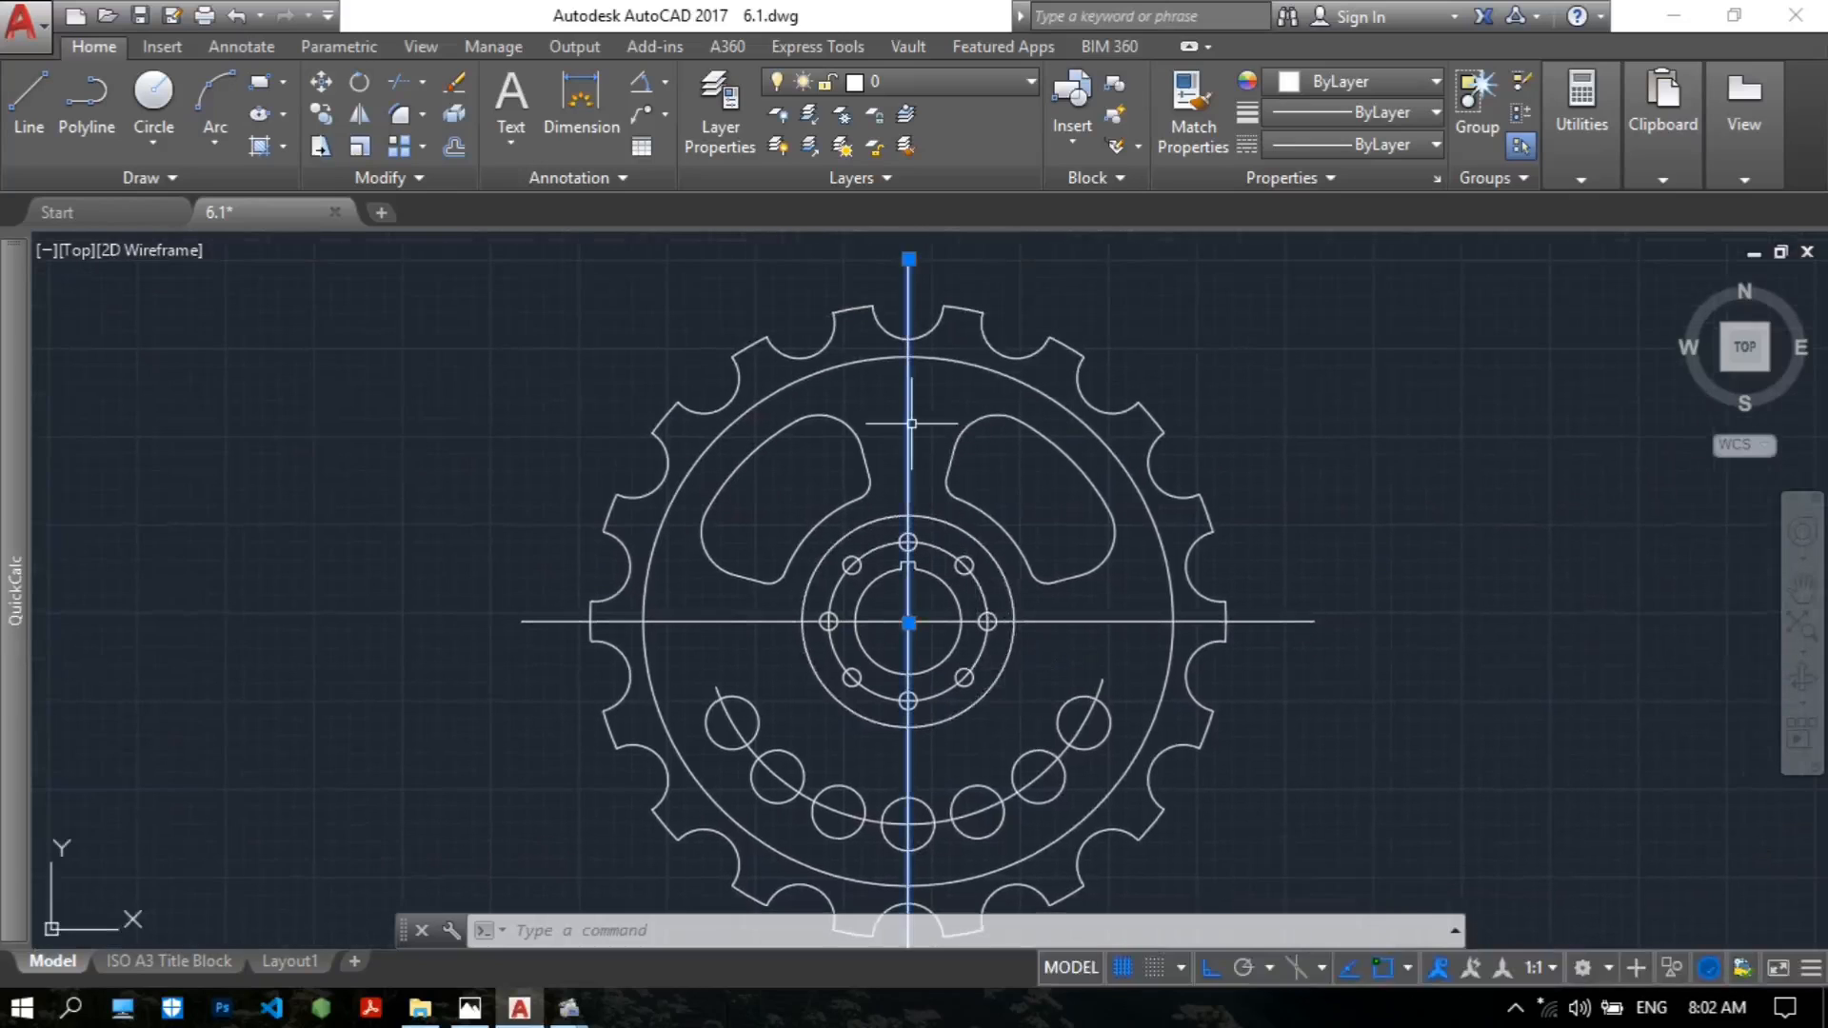
{"action": "left_click", "coordinate": [963, 86]}
{"action": "left_click", "coordinate": [956, 141]}
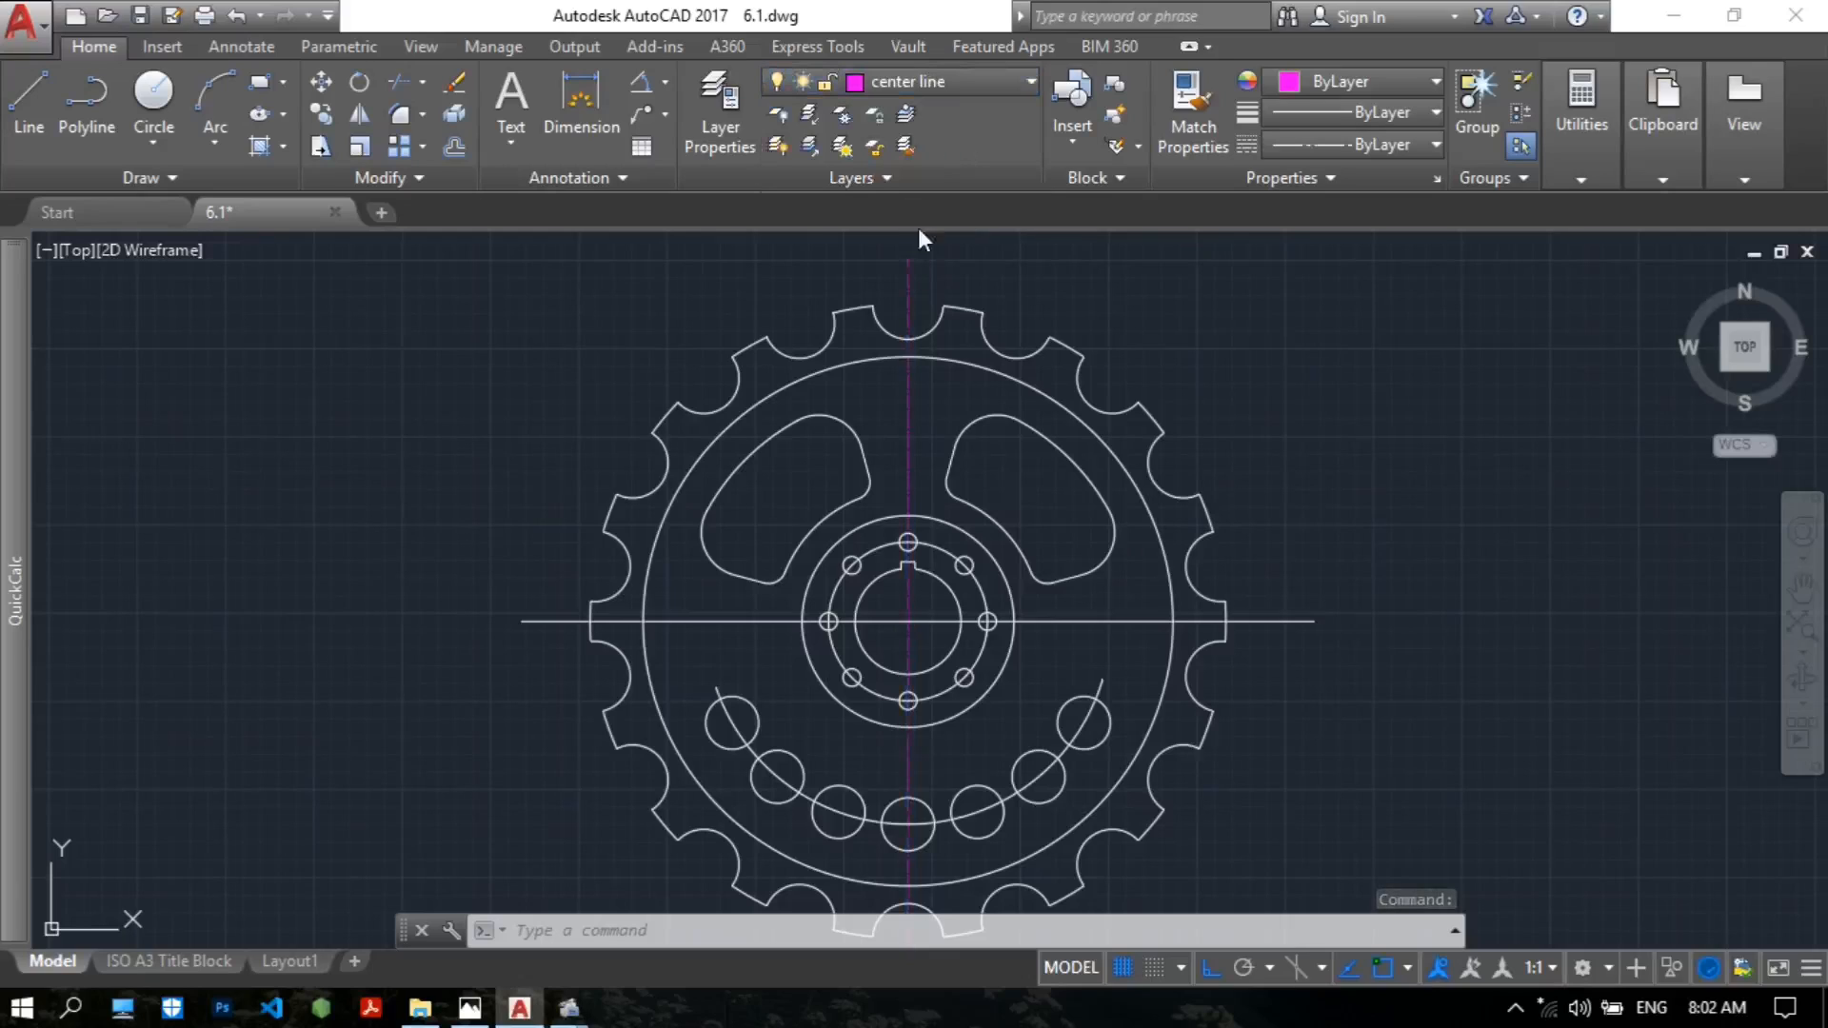
{"action": "left_click", "coordinate": [910, 276]}
{"action": "left_click", "coordinate": [719, 619]}
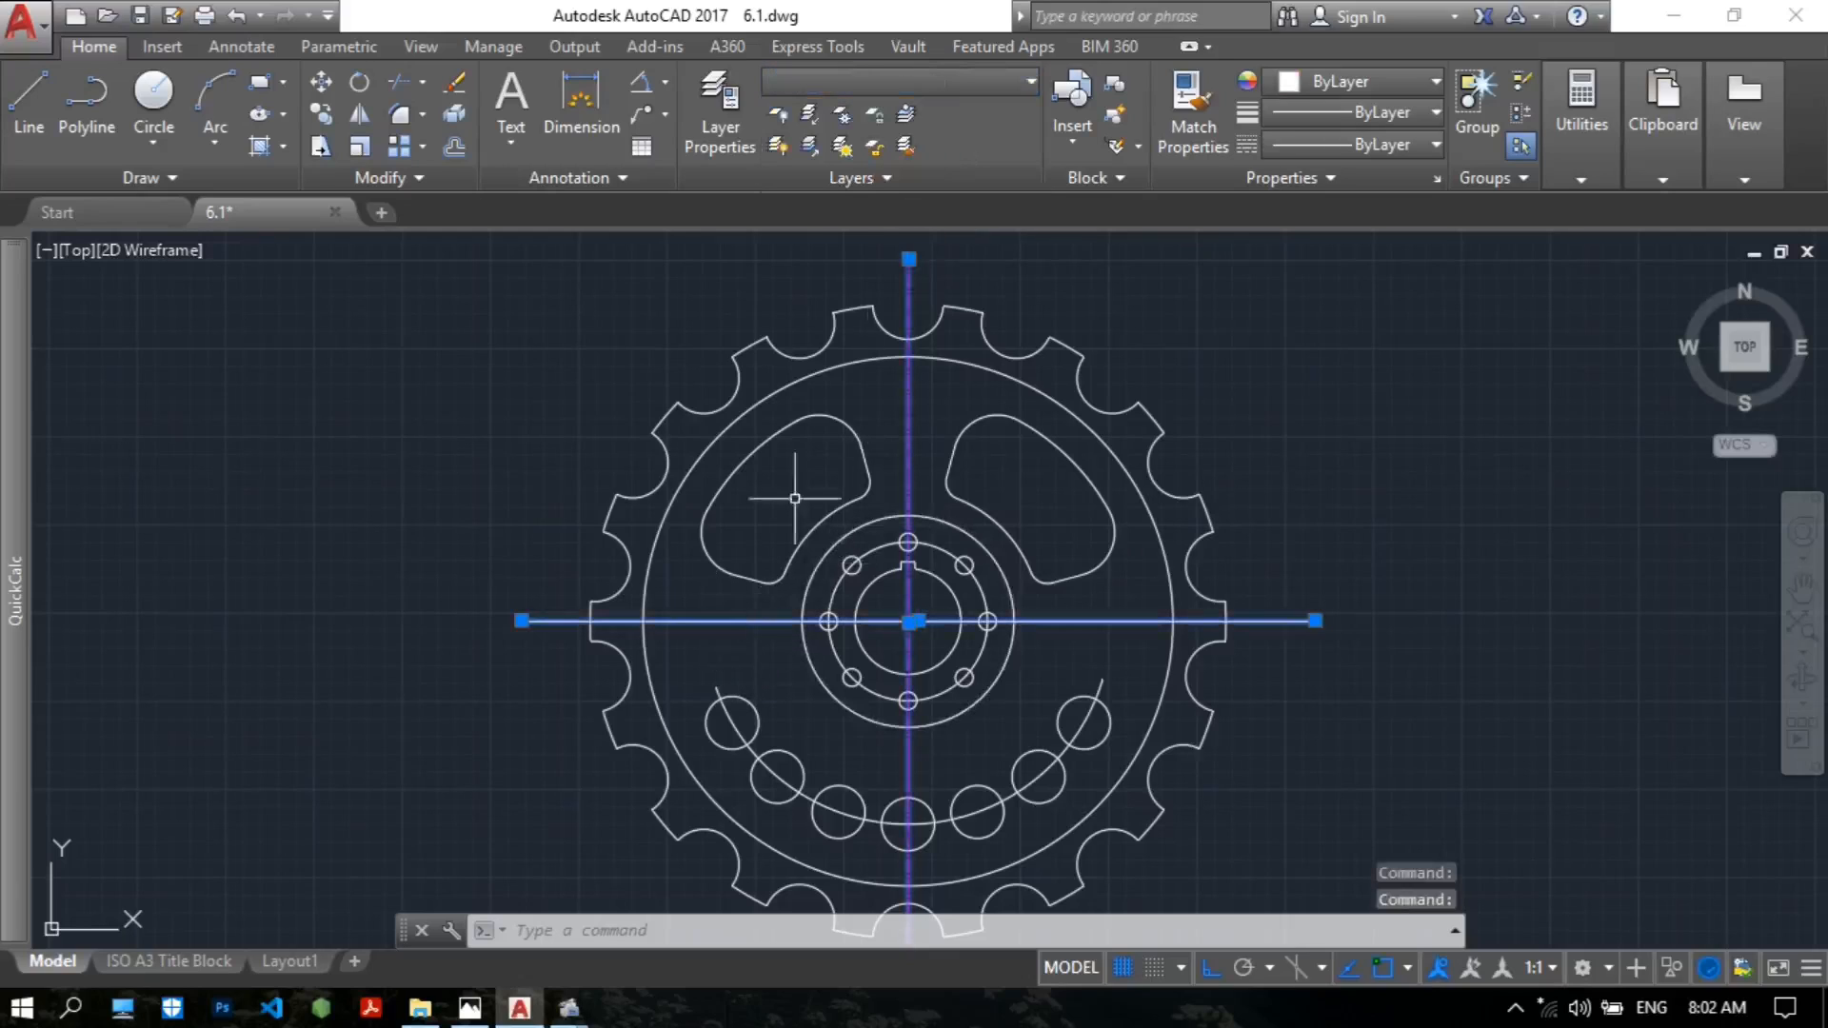
{"action": "left_click", "coordinate": [942, 76]}
{"action": "left_click", "coordinate": [935, 145]}
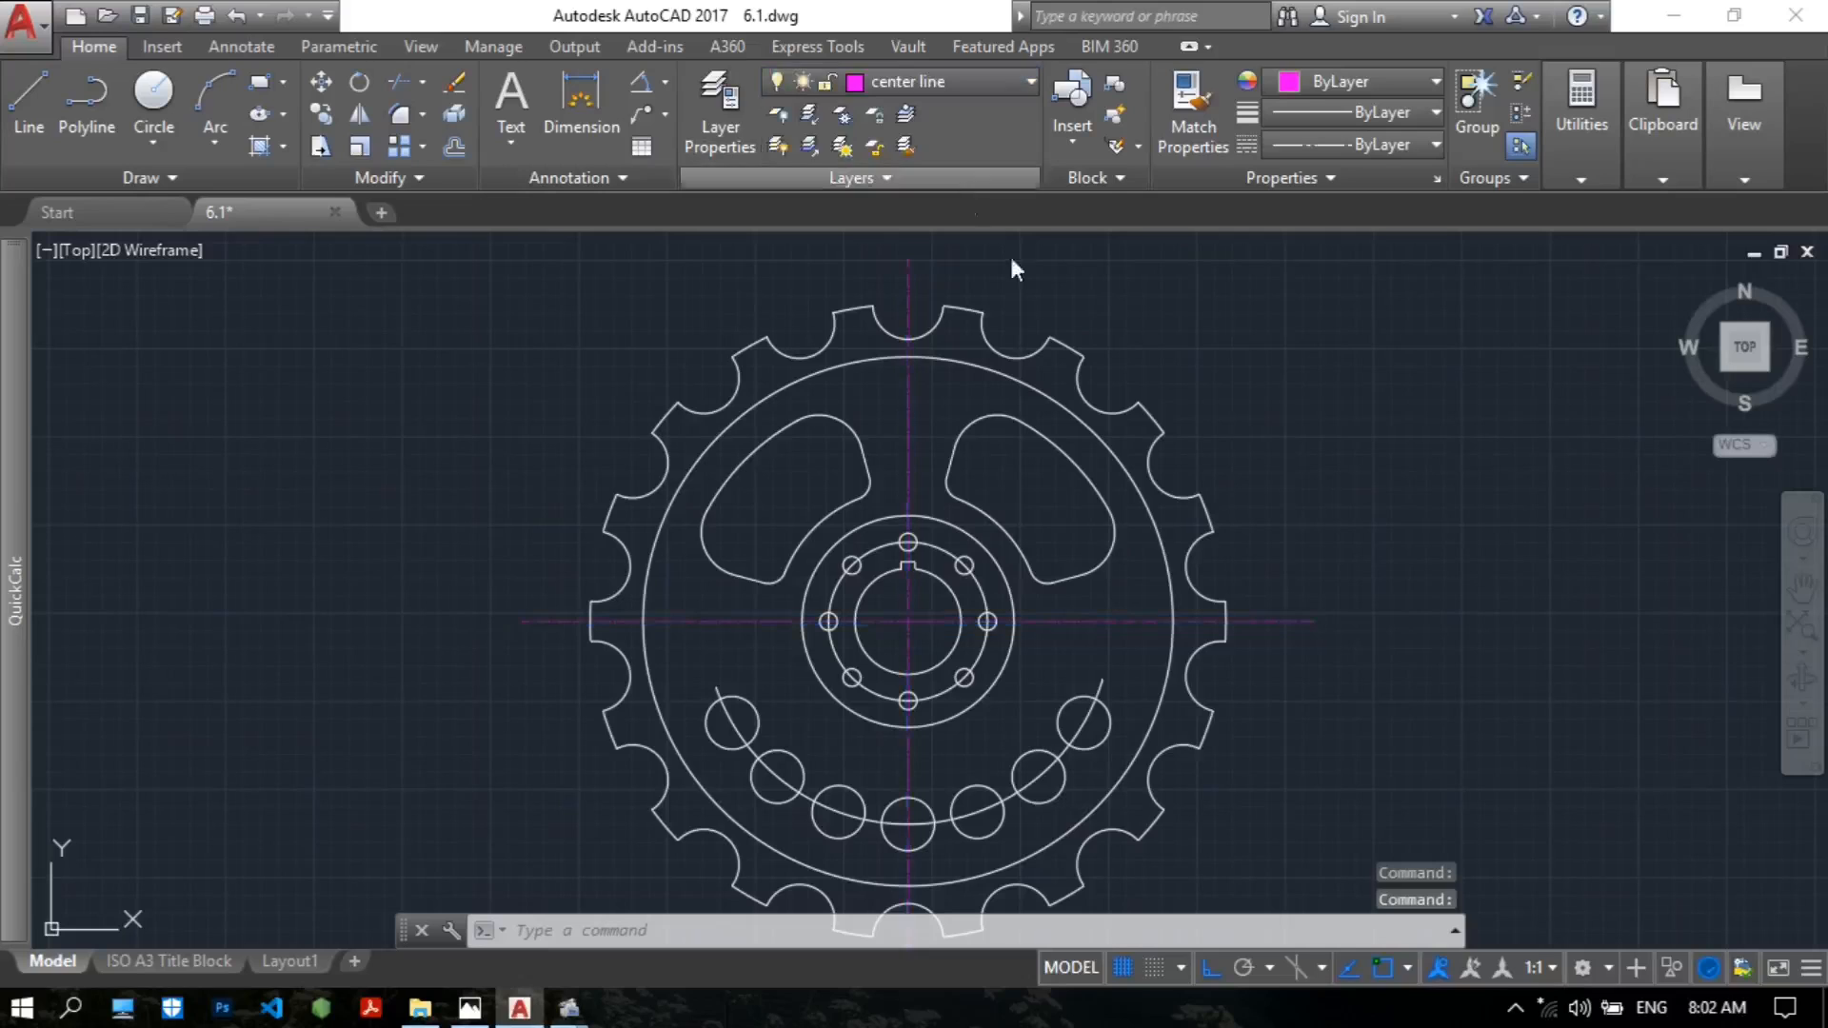
{"action": "key", "text": "Delete"}
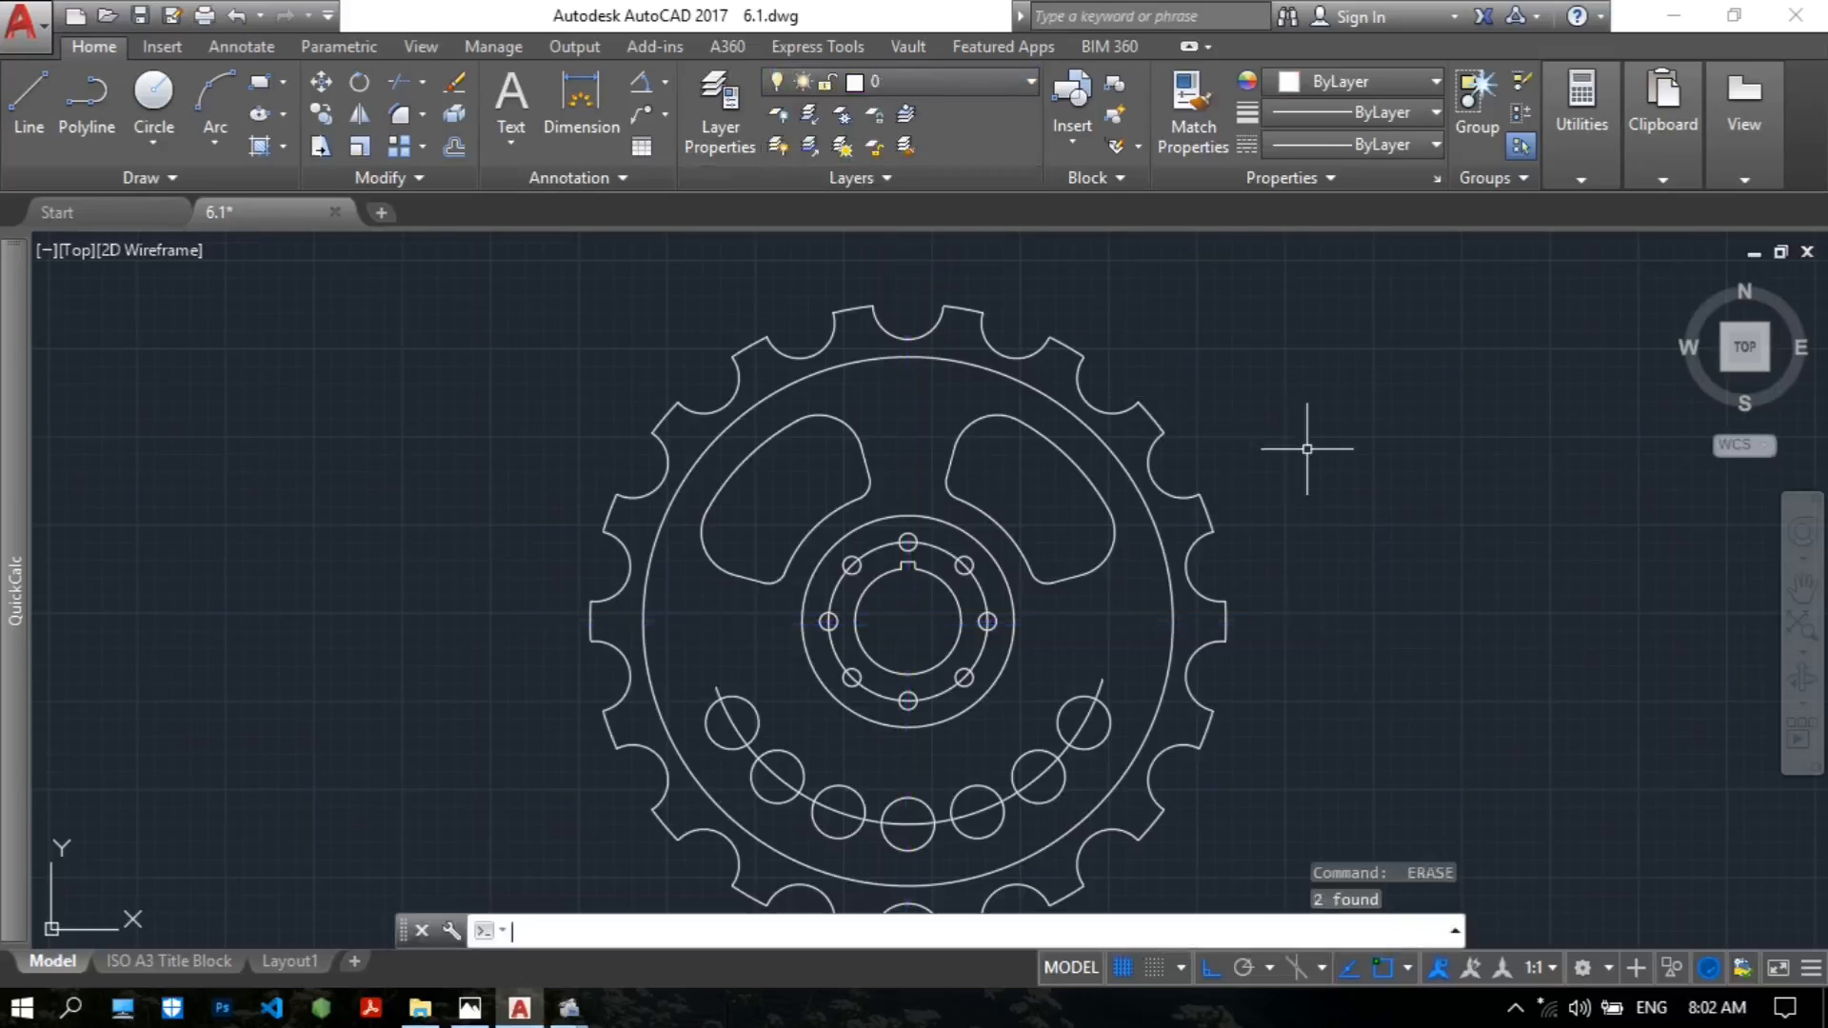
{"action": "key", "text": "ctrl+z"}
Move the arc through the seven R15 holes to the center line layer.
{"action": "middle_click_drag", "start_coordinate": [1324, 440], "coordinate": [1316, 280]}
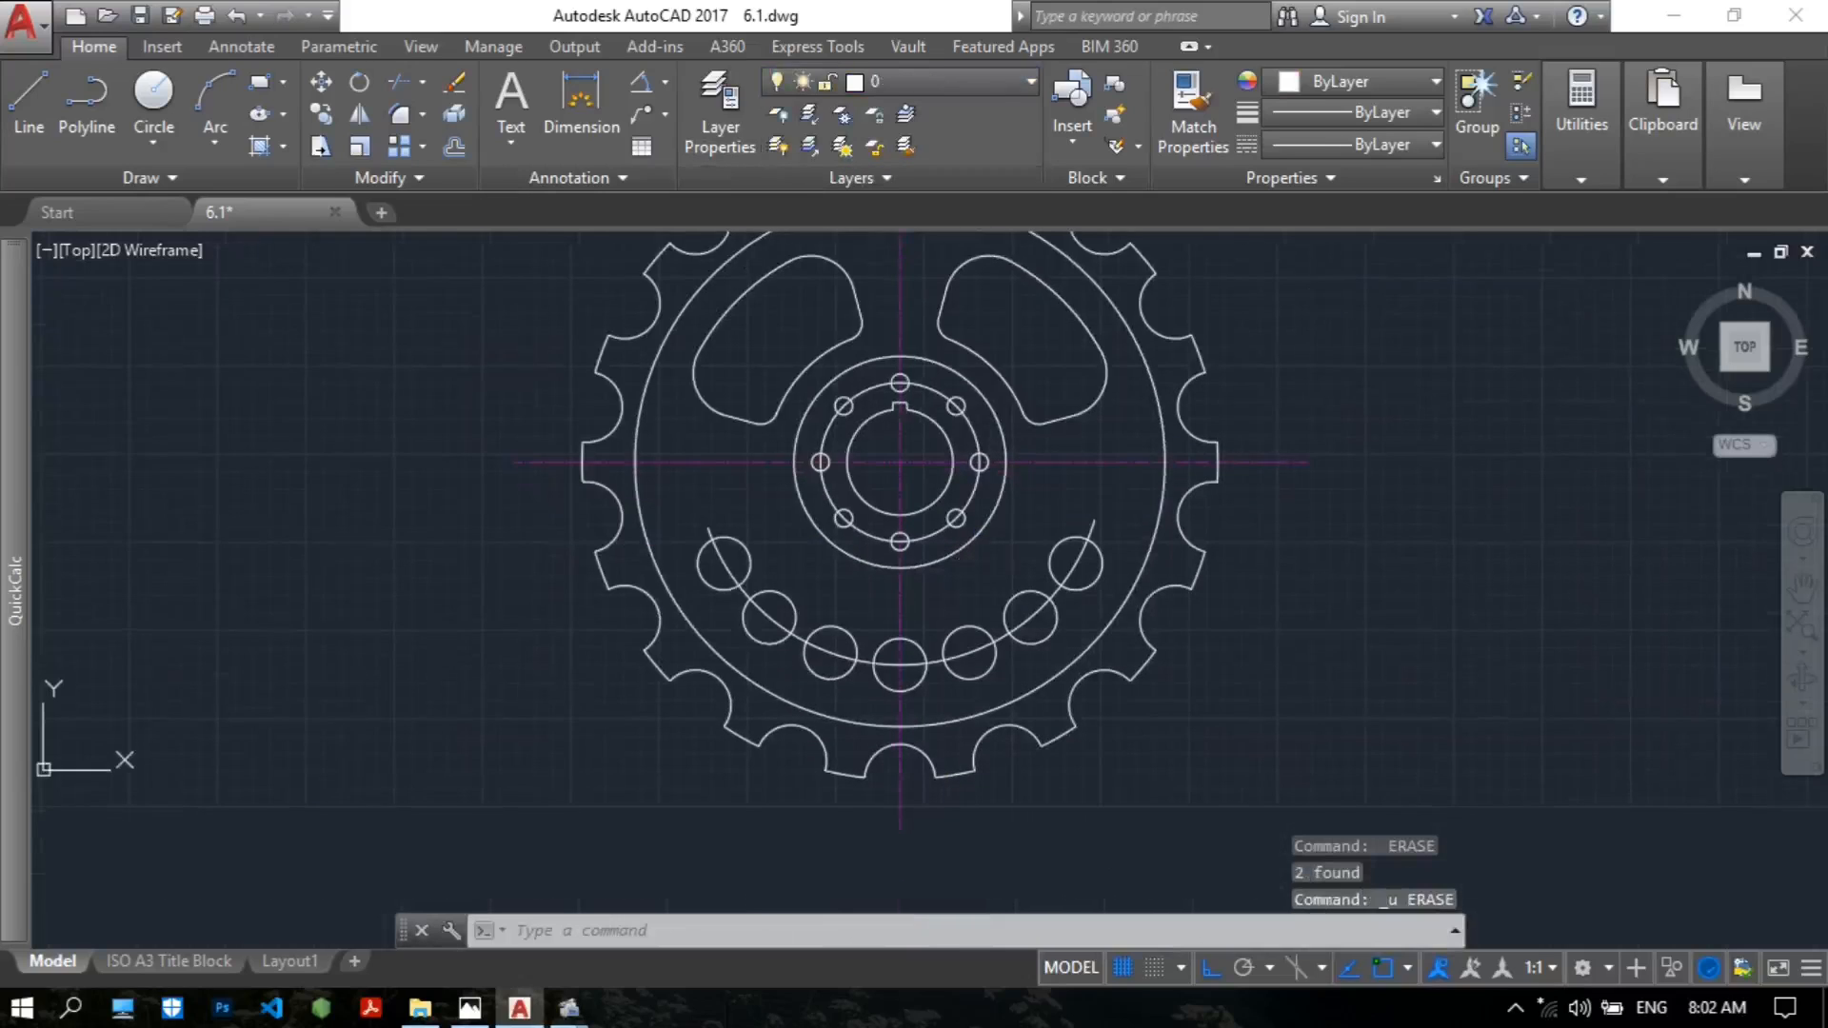
{"action": "left_click", "coordinate": [1032, 623]}
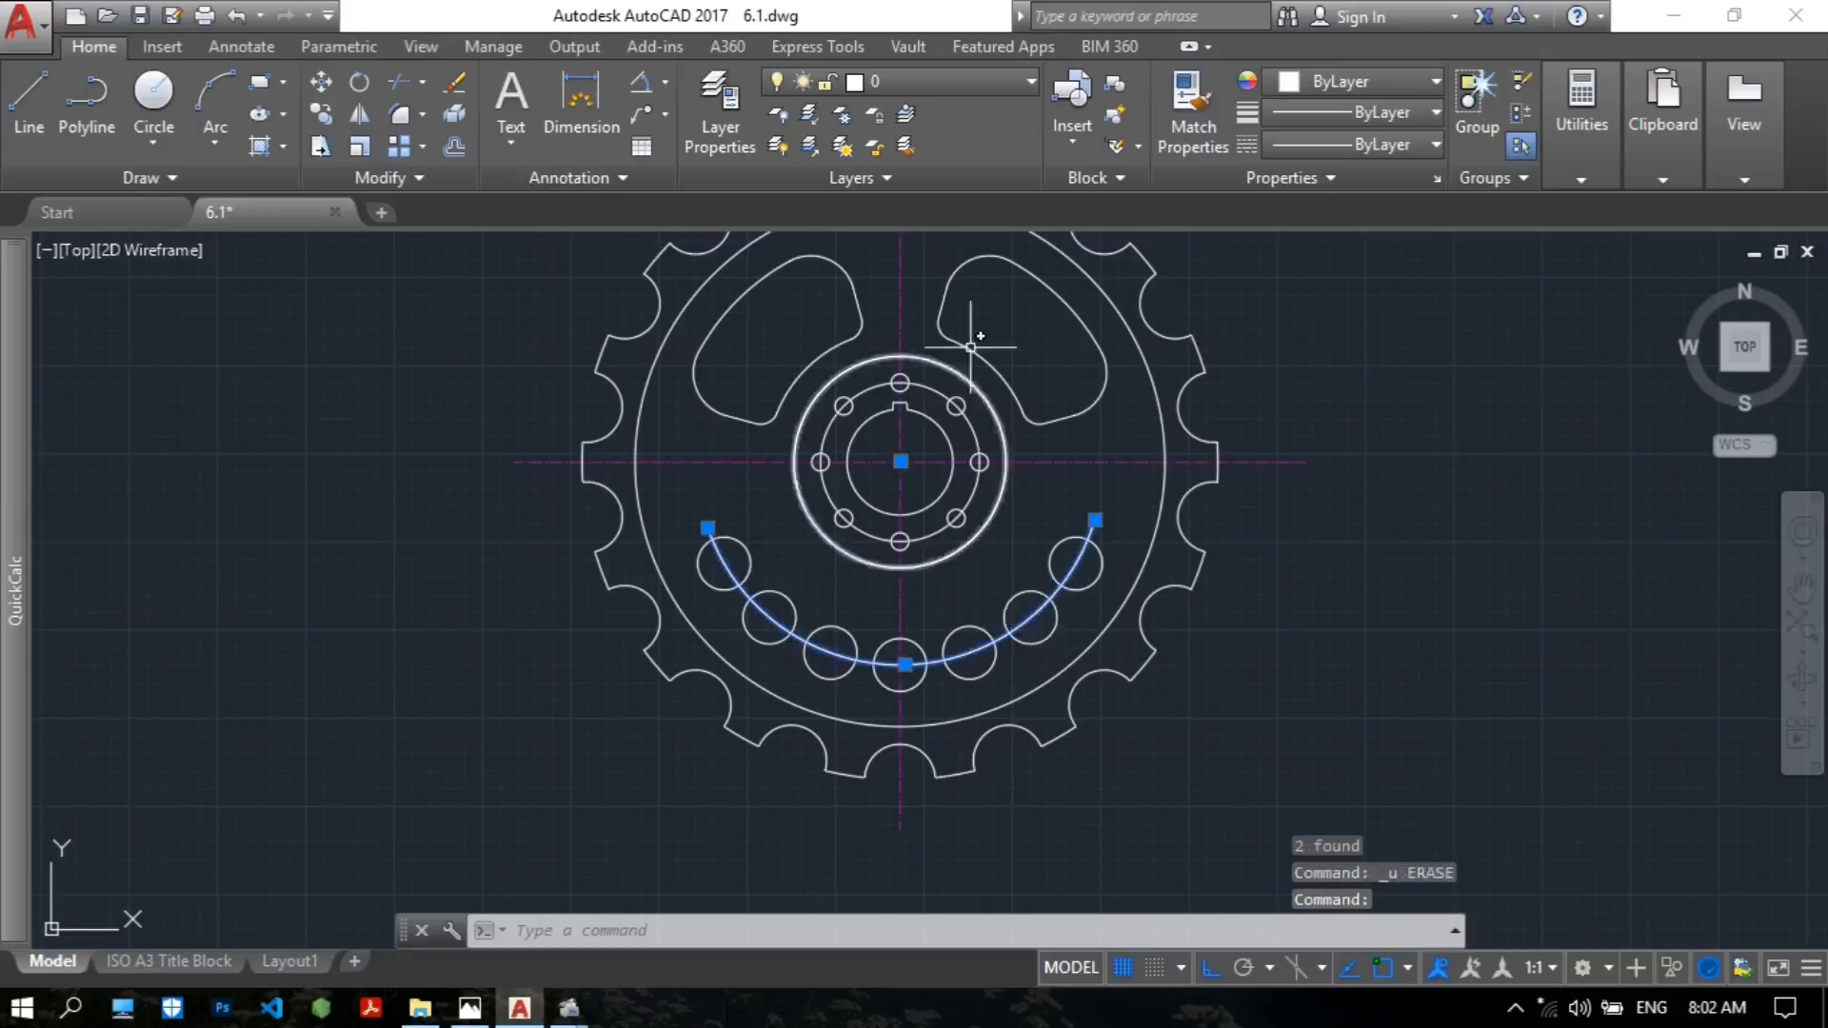
{"action": "left_click", "coordinate": [907, 83]}
{"action": "left_click", "coordinate": [904, 158]}
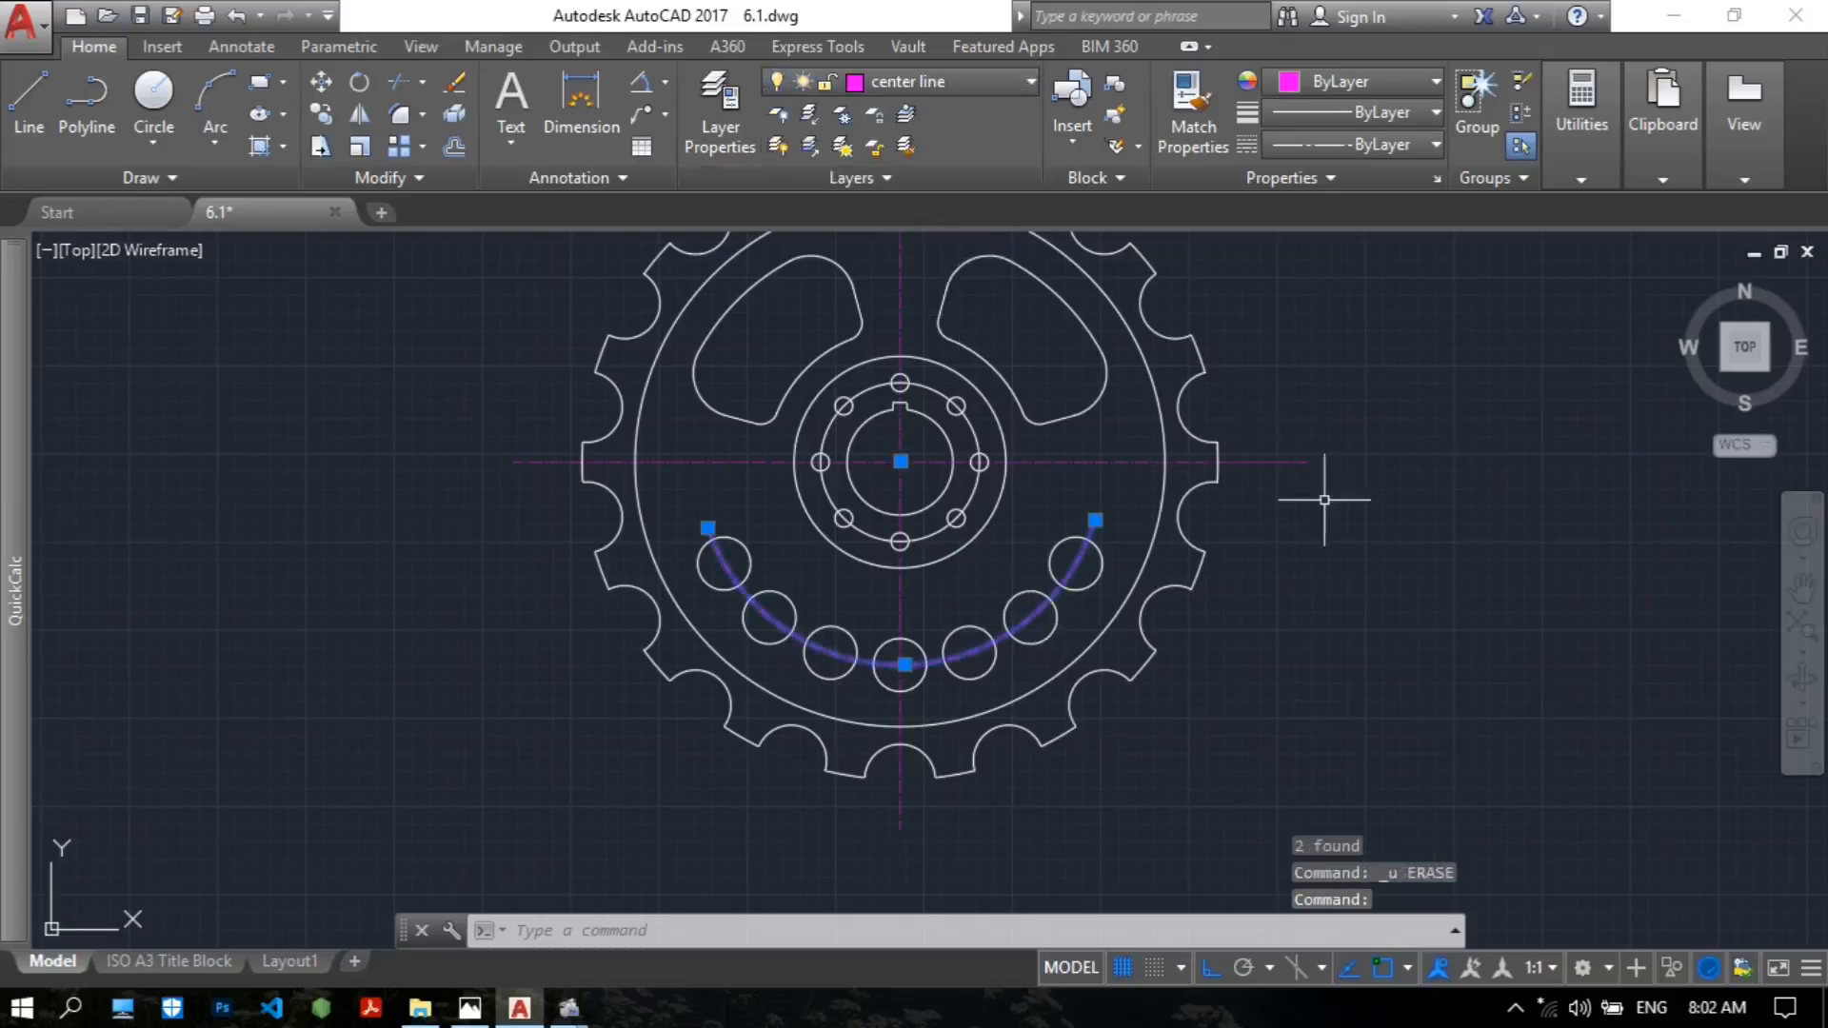
{"action": "key", "text": "Escape"}
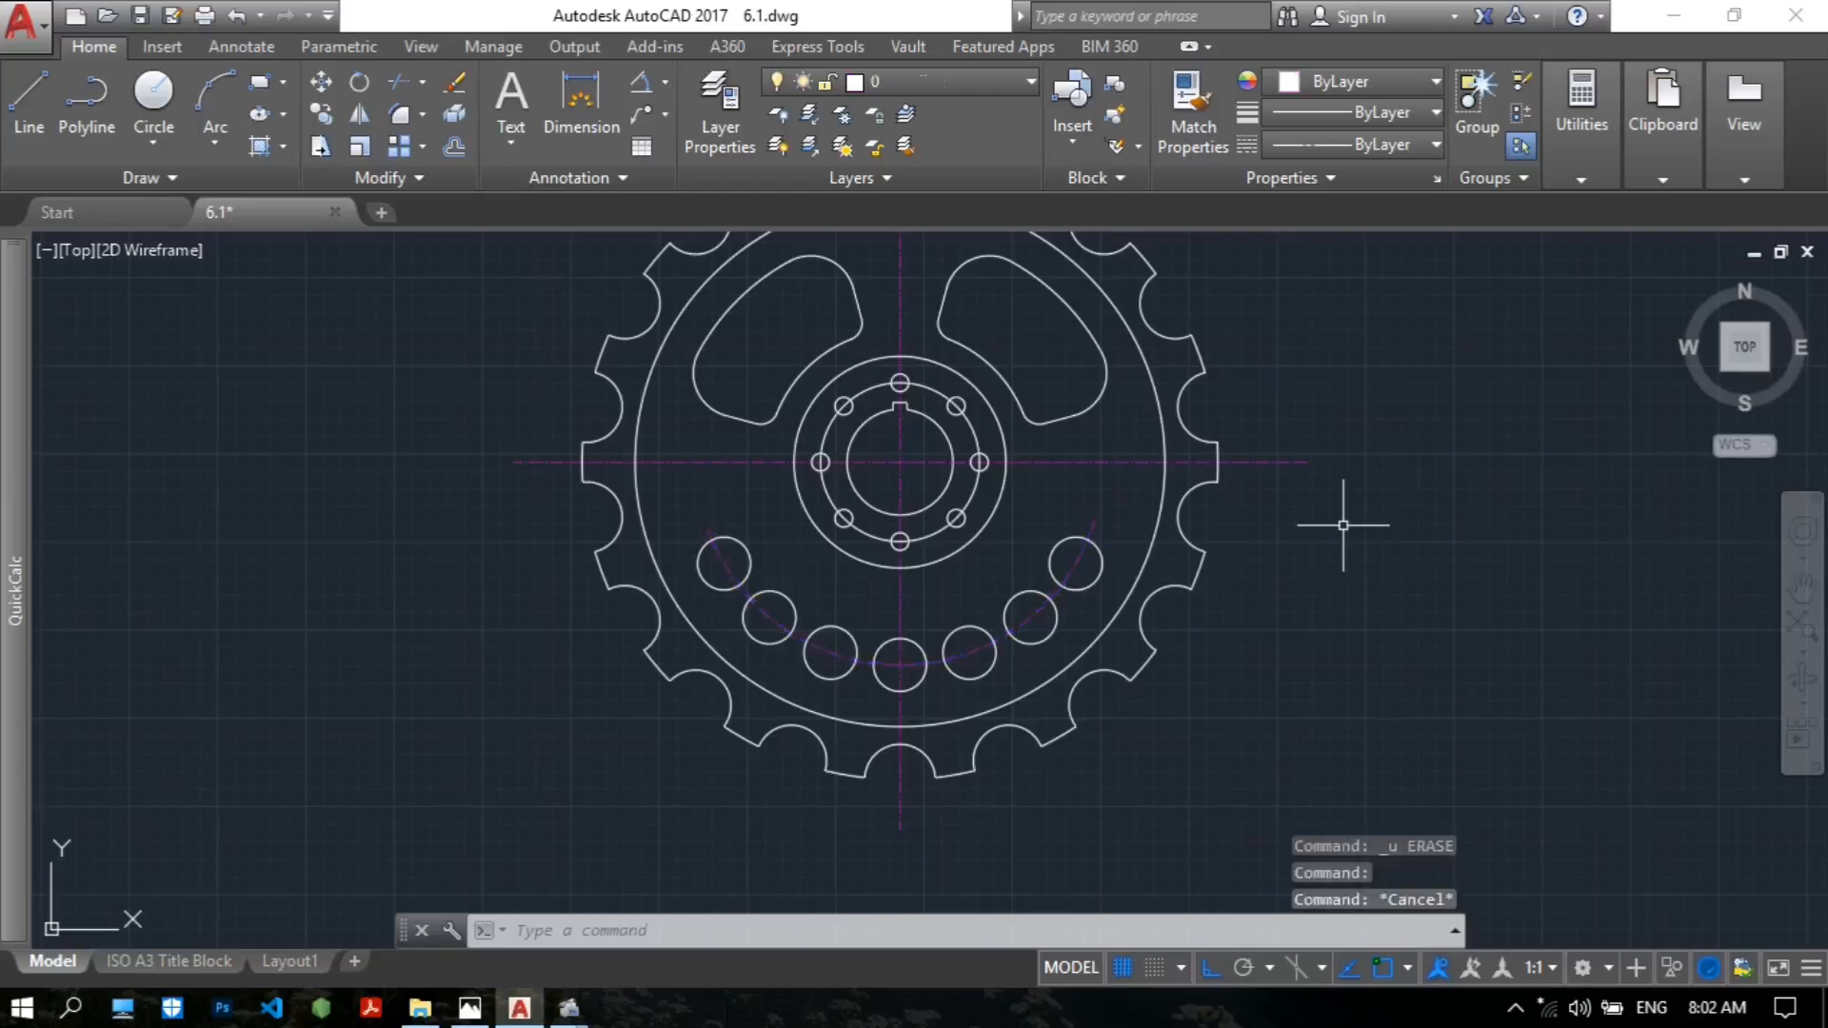
Move the pitch circle through the eight small R5 holes around the hub to the center line layer.
{"action": "scroll", "coordinate": [1048, 538], "scroll_direction": "up", "scroll_amount": 4}
{"action": "scroll", "coordinate": [992, 476], "scroll_direction": "down", "scroll_amount": 4}
{"action": "middle_click_drag", "start_coordinate": [993, 476], "coordinate": [947, 640]}
{"action": "scroll", "coordinate": [885, 536], "scroll_direction": "up", "scroll_amount": 4}
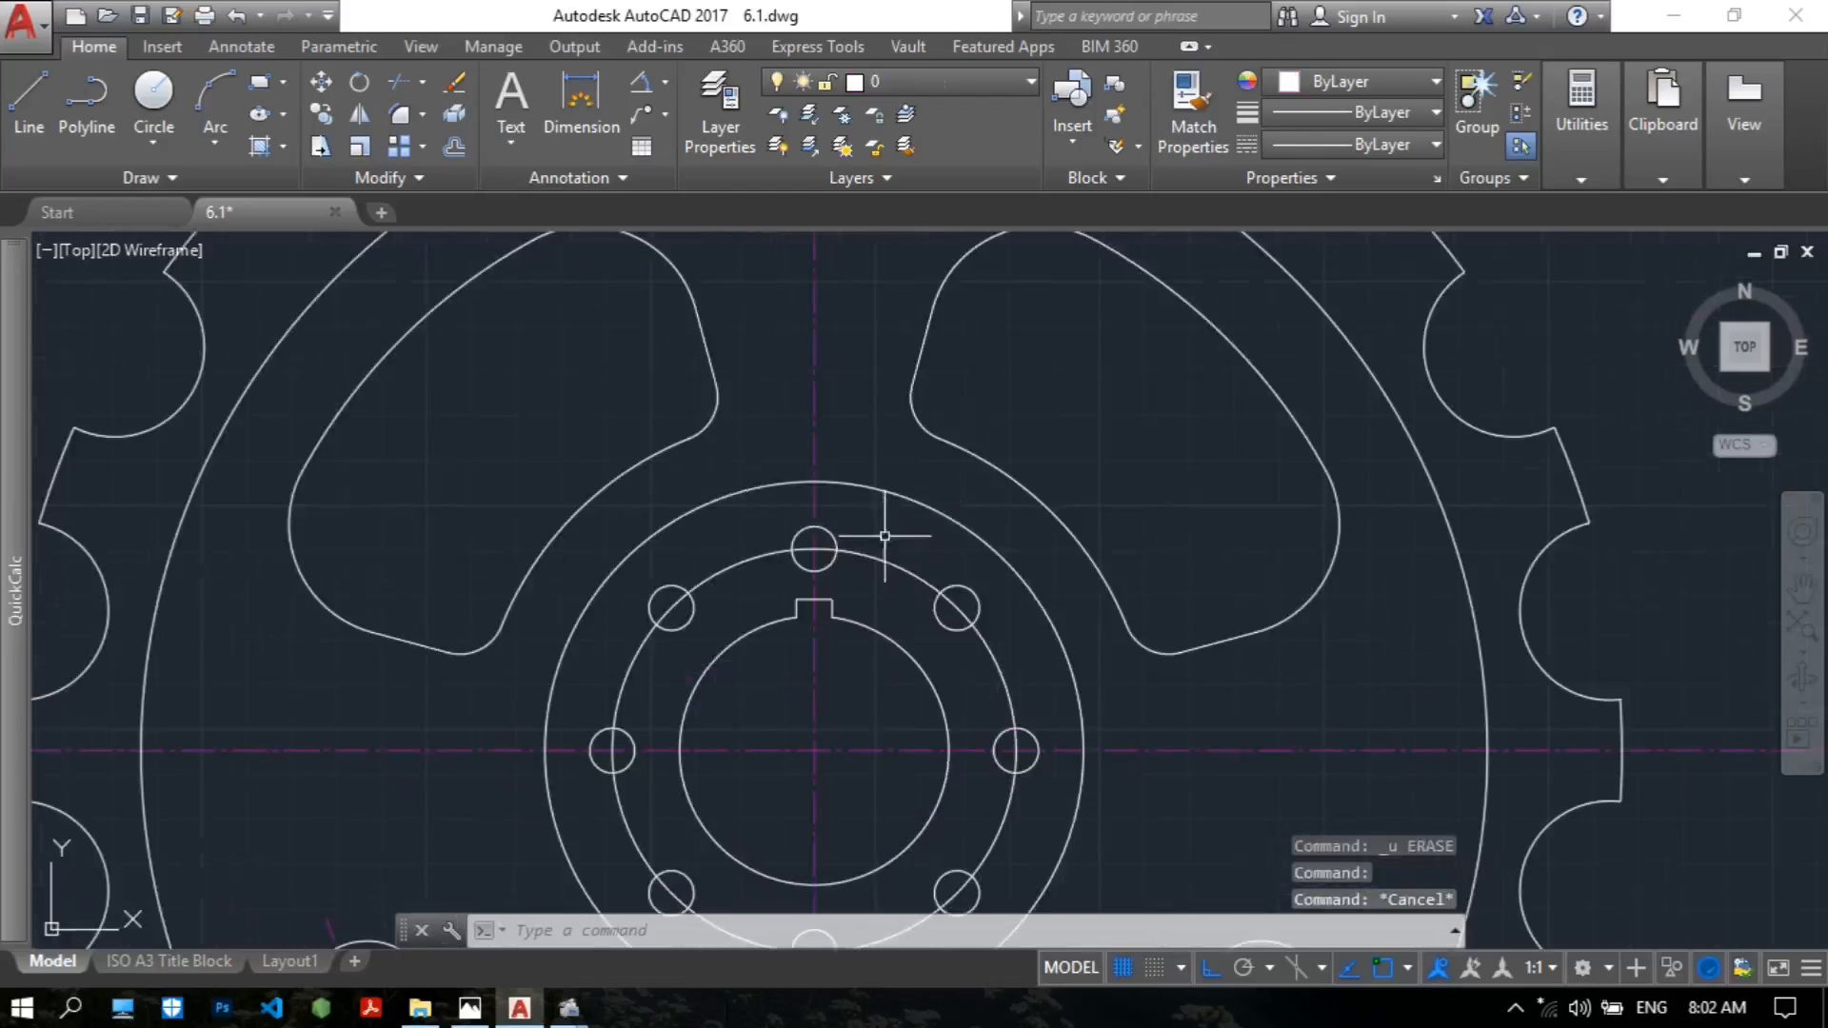
{"action": "scroll", "coordinate": [1181, 526], "scroll_direction": "down", "scroll_amount": 4}
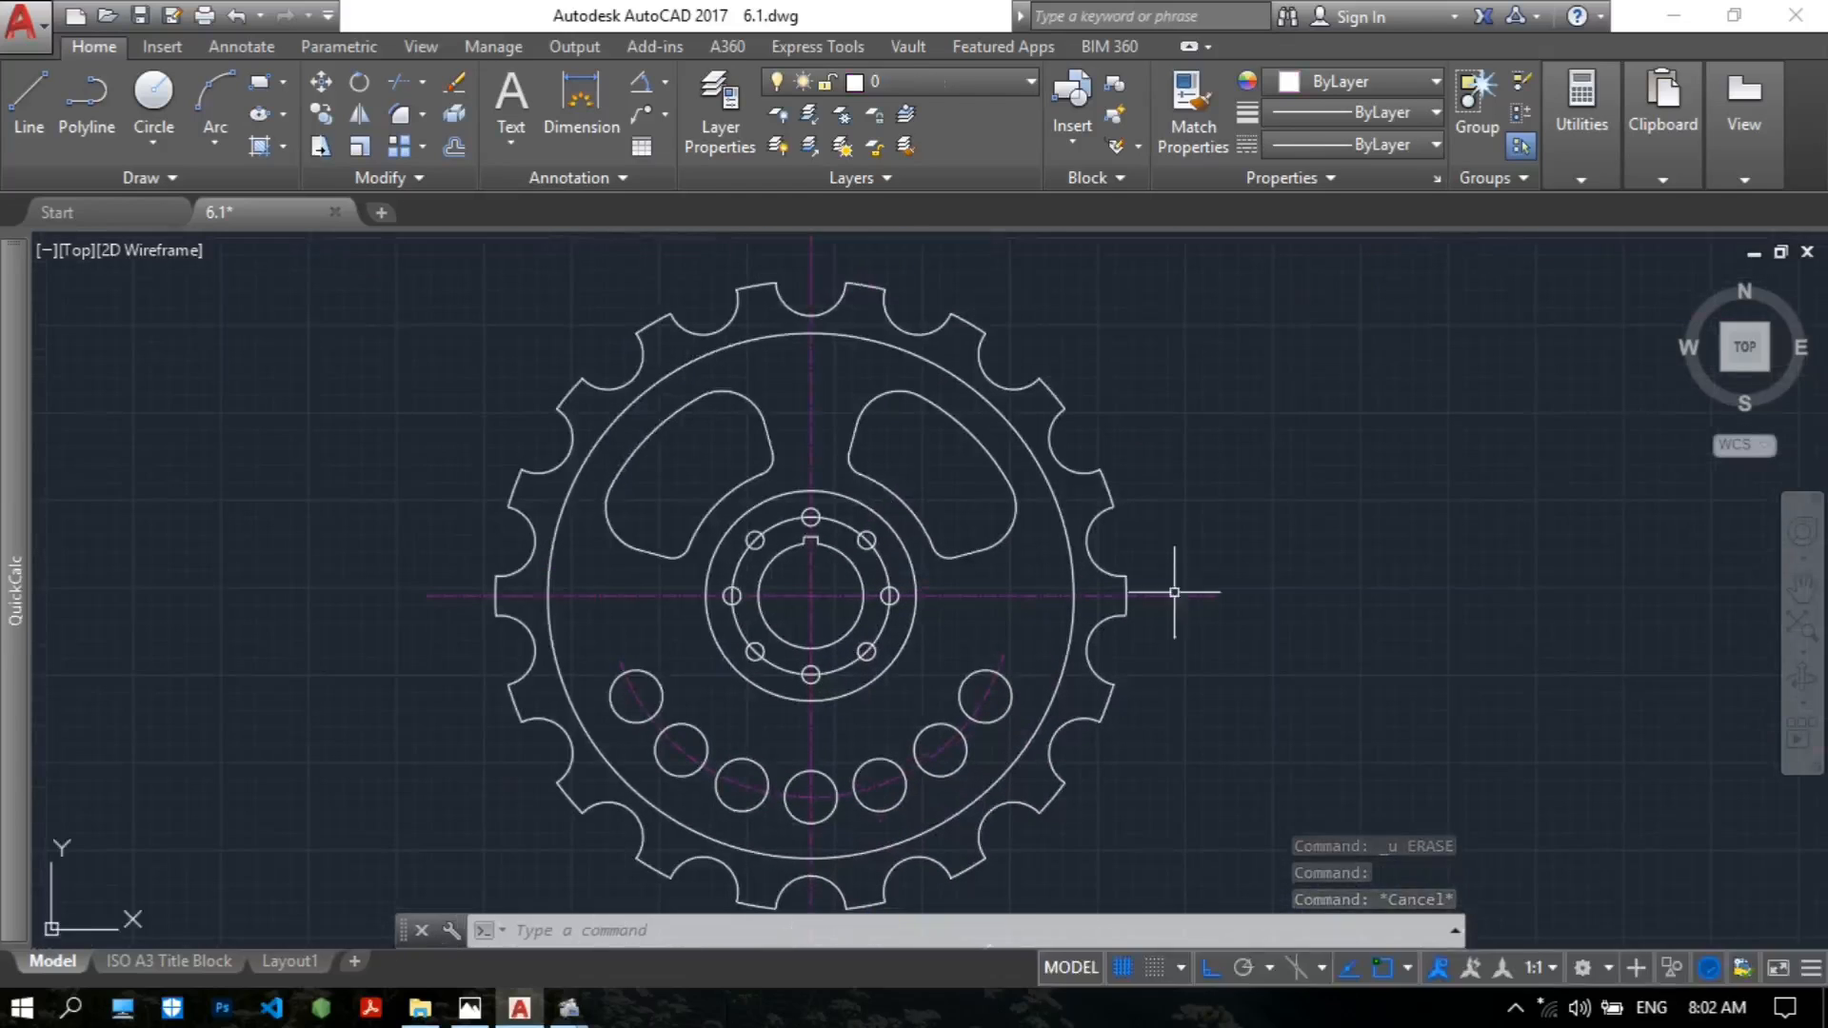
{"action": "scroll", "coordinate": [816, 464], "scroll_direction": "up", "scroll_amount": 4}
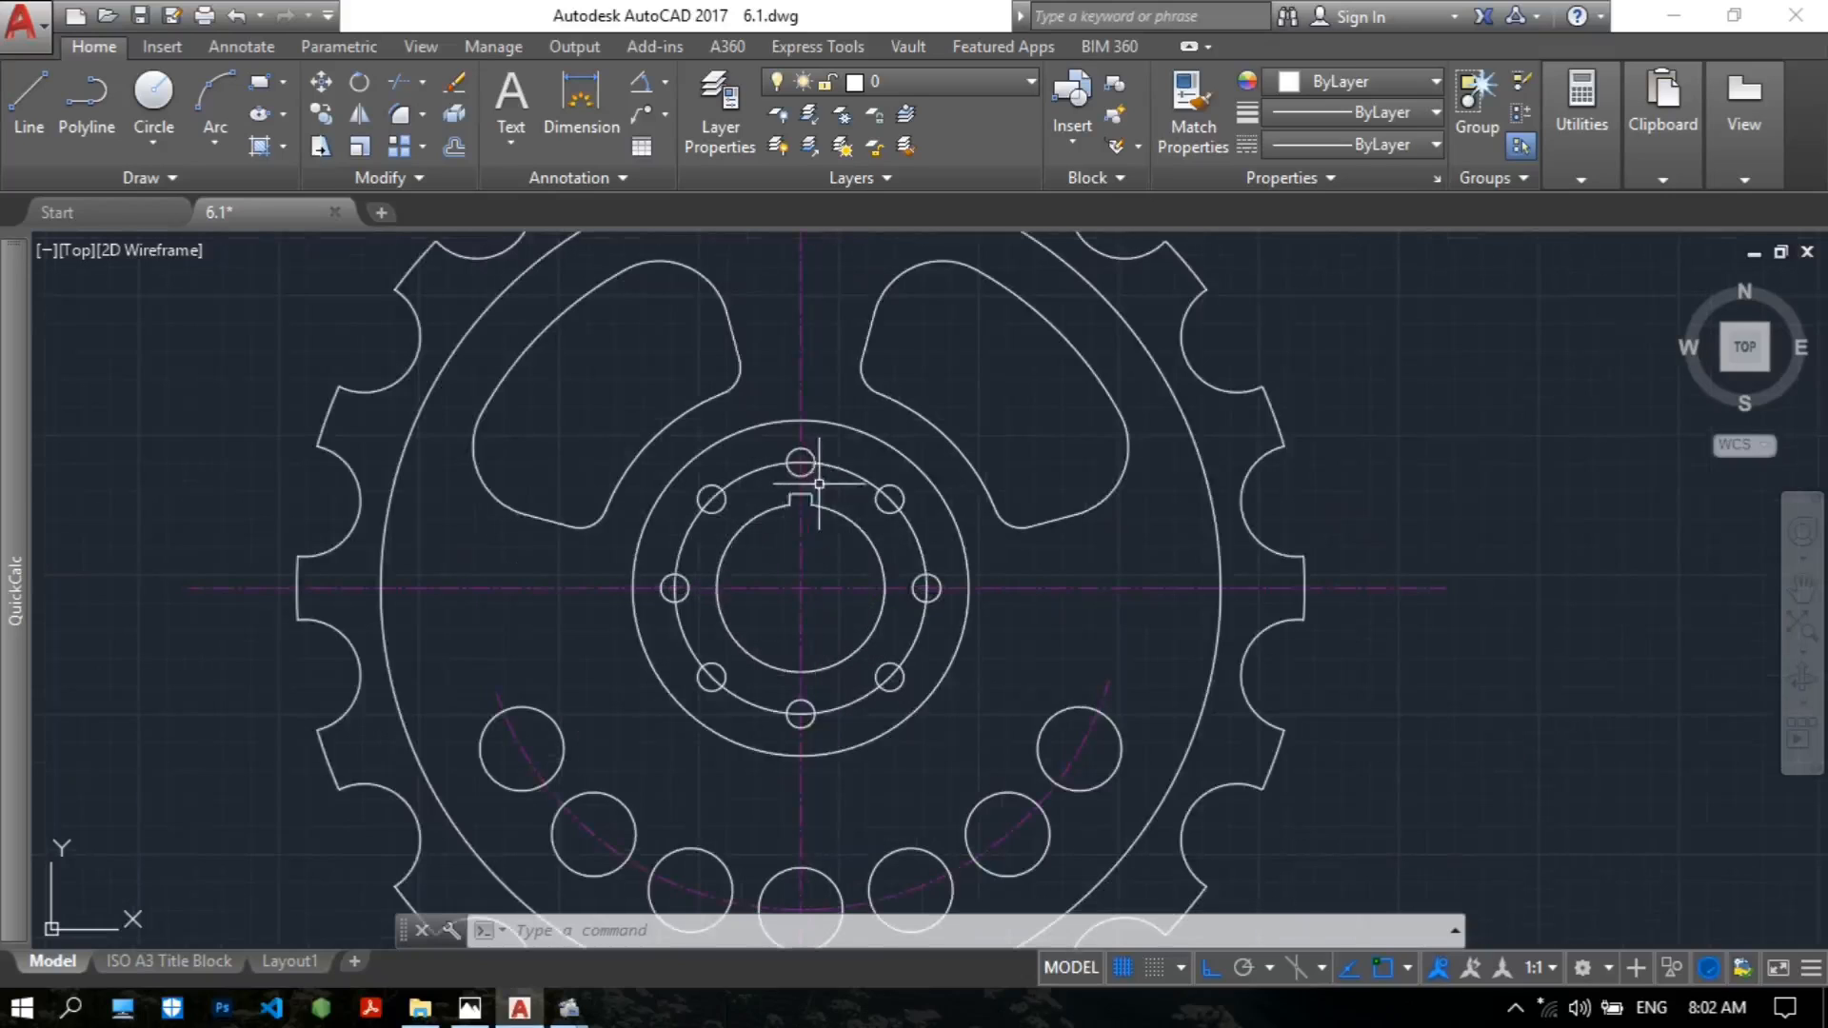
{"action": "left_click", "coordinate": [872, 438]}
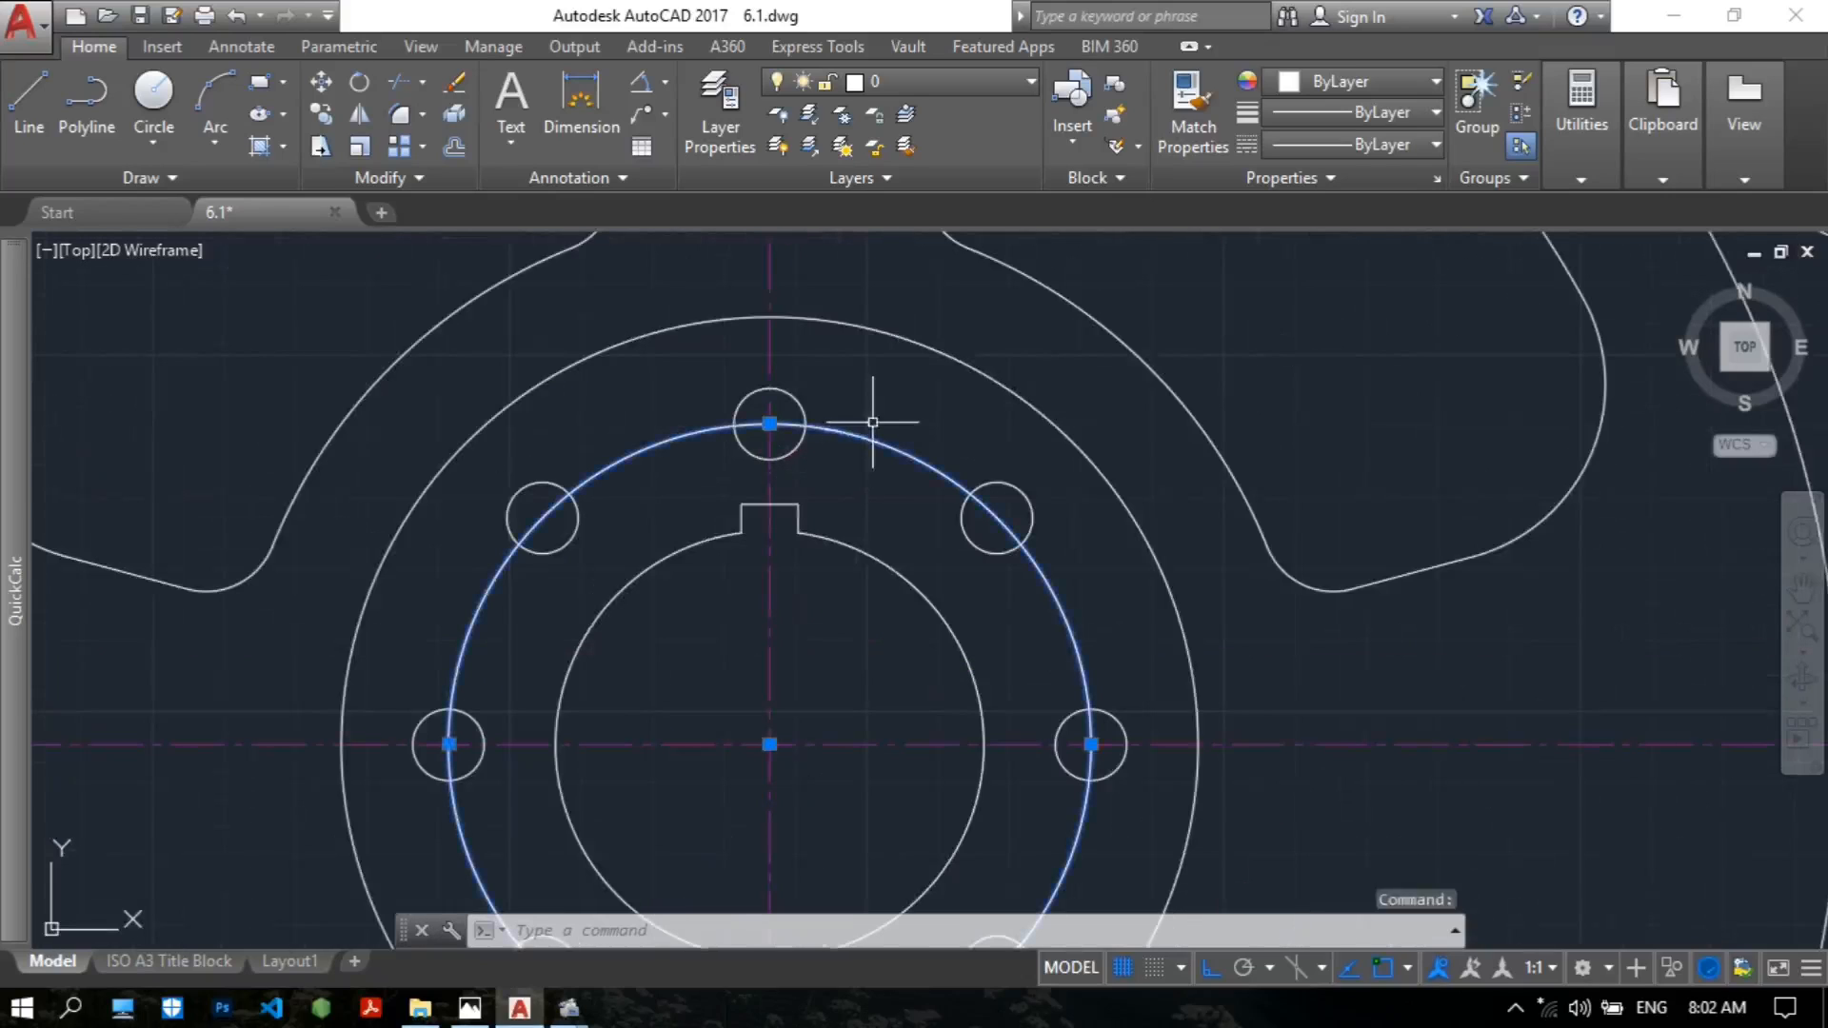
{"action": "left_click", "coordinate": [928, 83]}
{"action": "left_click", "coordinate": [943, 146]}
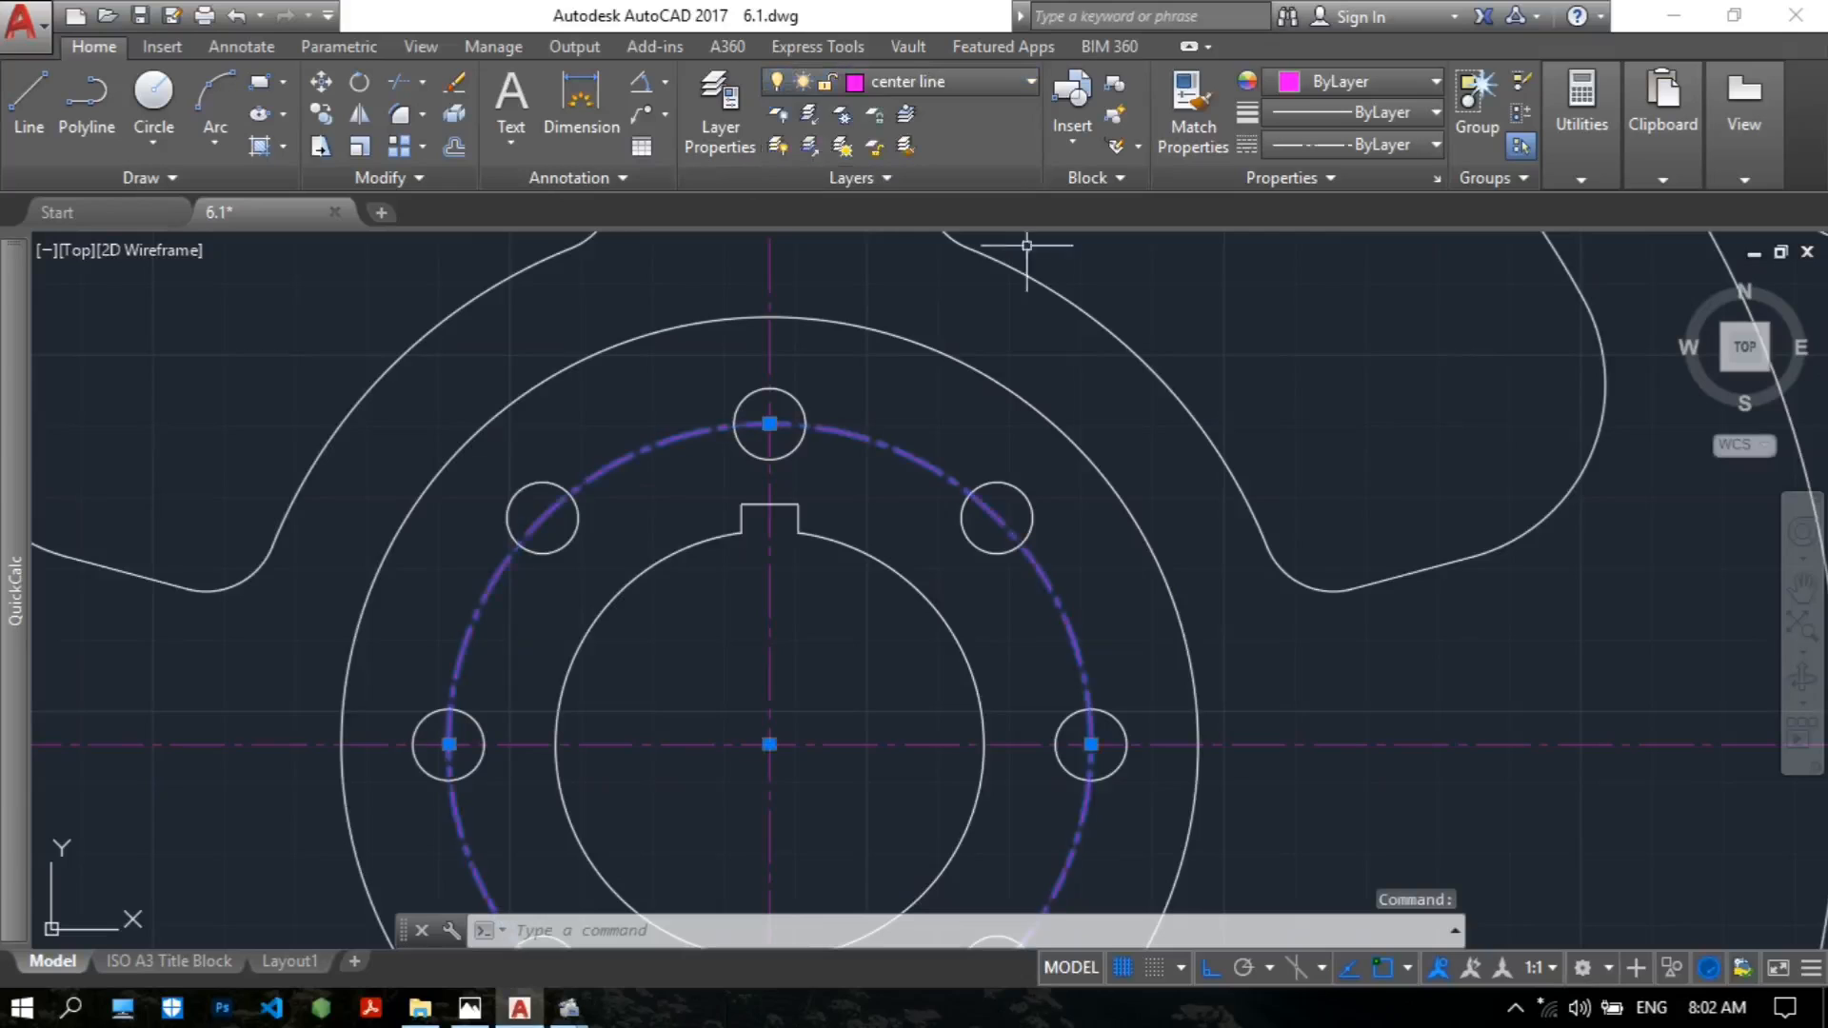
{"action": "key", "text": "Escape"}
{"action": "key", "text": "Escape"}
Examine how the centerline dash pattern reads across the sprocket, hub and hole arc, both up close and as a whole.
{"action": "middle_click_drag", "start_coordinate": [1429, 593], "coordinate": [1238, 580]}
{"action": "scroll", "coordinate": [1391, 565], "scroll_direction": "down", "scroll_amount": 2}
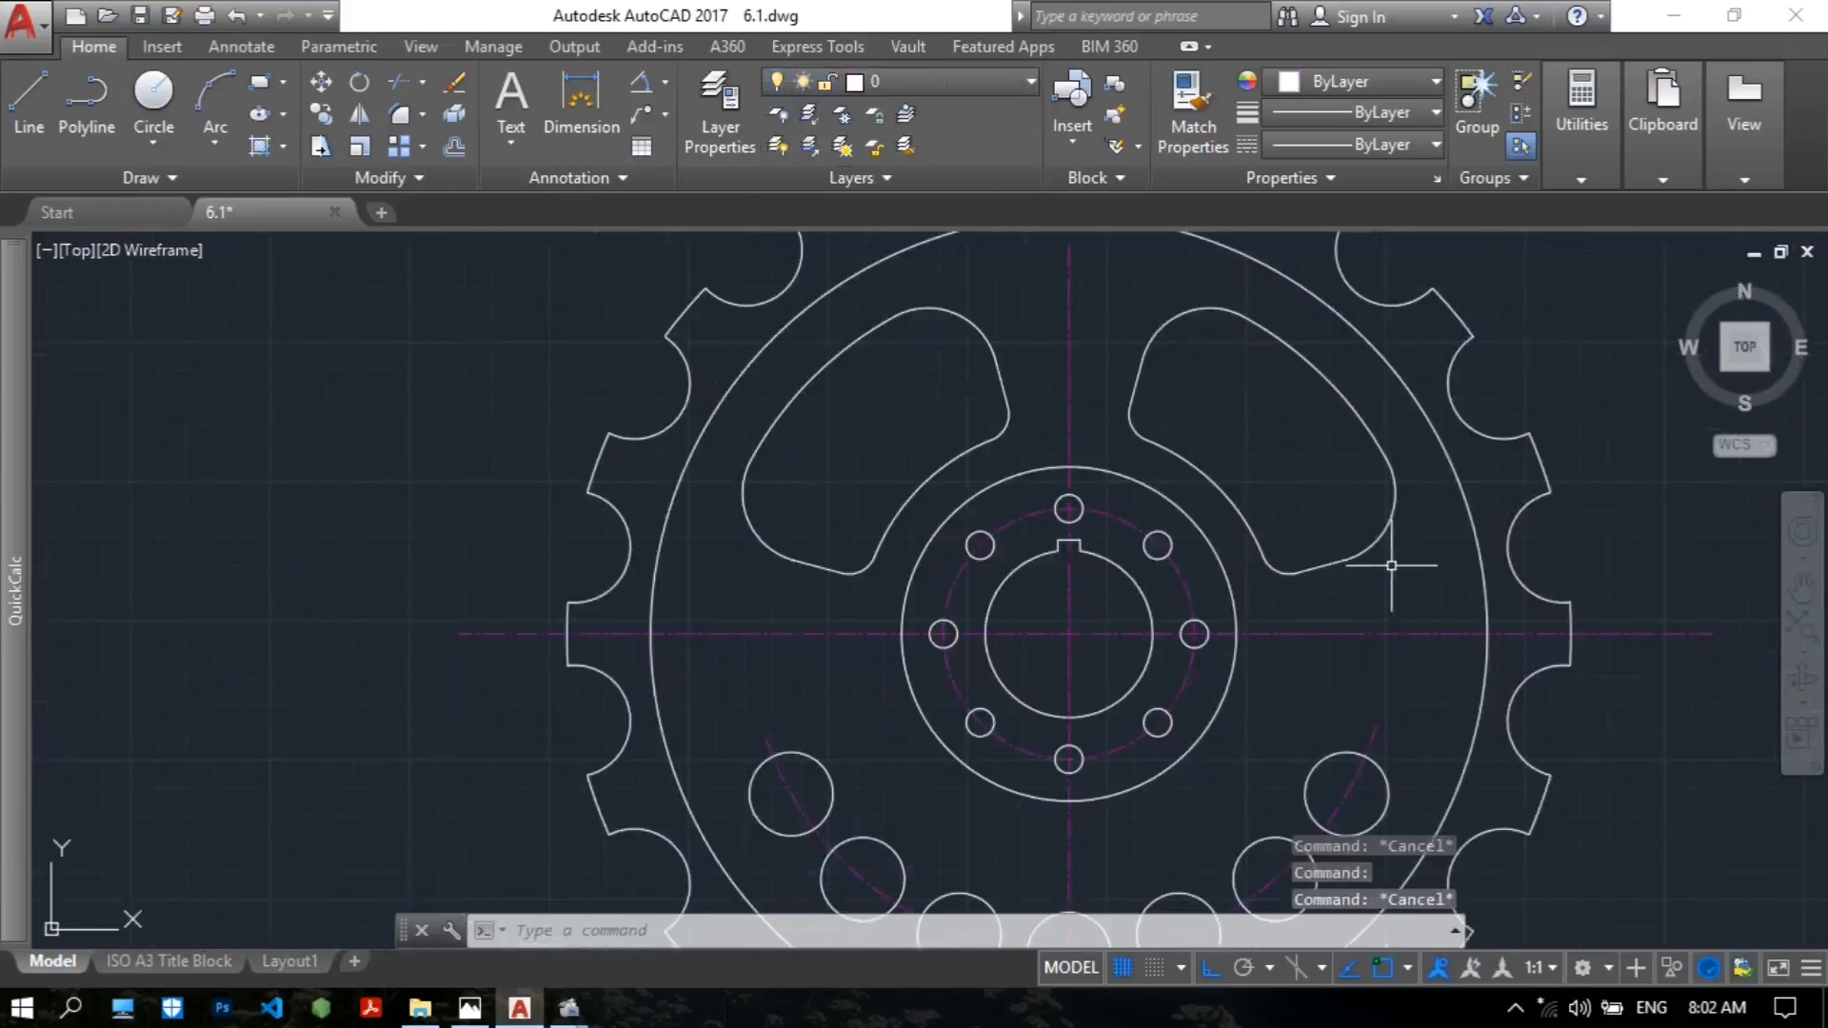
{"action": "middle_click_drag", "start_coordinate": [1556, 550], "coordinate": [1209, 502]}
{"action": "scroll", "coordinate": [1237, 507], "scroll_direction": "down", "scroll_amount": 2}
{"action": "middle_click_drag", "start_coordinate": [1319, 486], "coordinate": [1088, 510]}
{"action": "scroll", "coordinate": [1102, 501], "scroll_direction": "up", "scroll_amount": 1}
{"action": "middle_click_drag", "start_coordinate": [600, 641], "coordinate": [612, 609]}
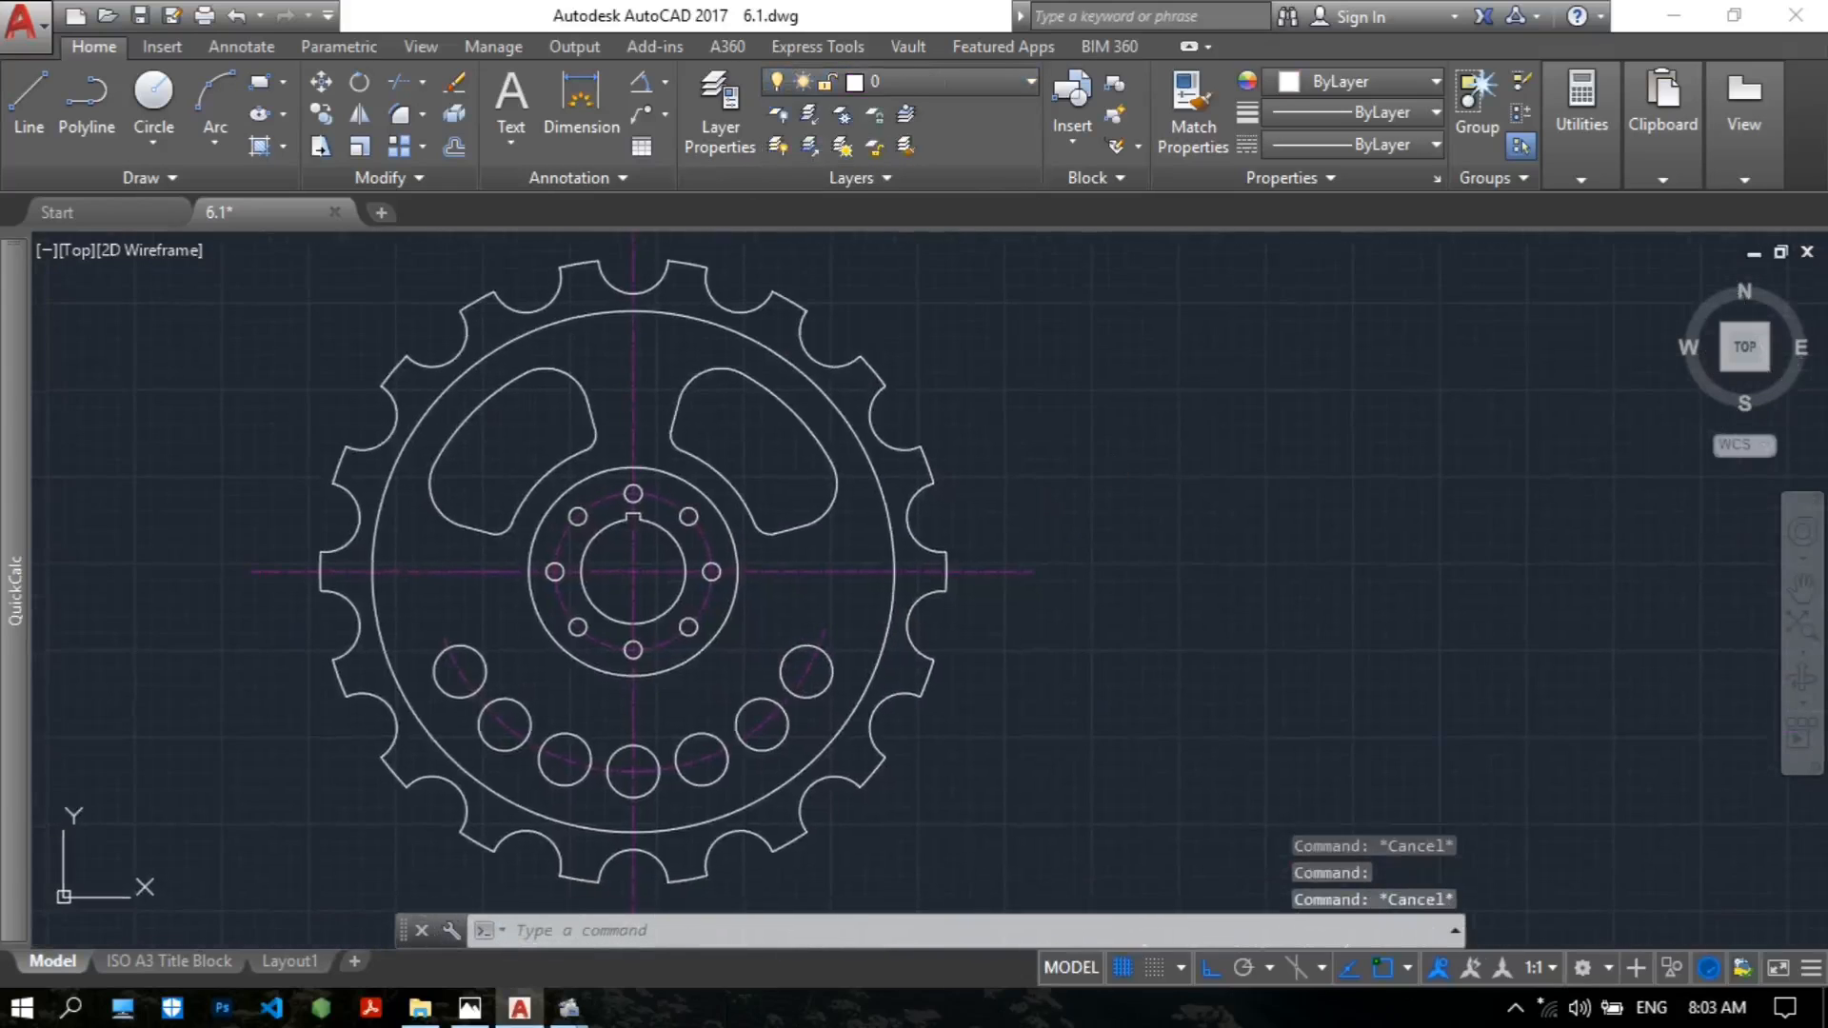
{"action": "scroll", "coordinate": [611, 608], "scroll_direction": "up", "scroll_amount": 4}
{"action": "scroll", "coordinate": [755, 500], "scroll_direction": "down", "scroll_amount": 2}
{"action": "middle_click_drag", "start_coordinate": [942, 514], "coordinate": [867, 586]}
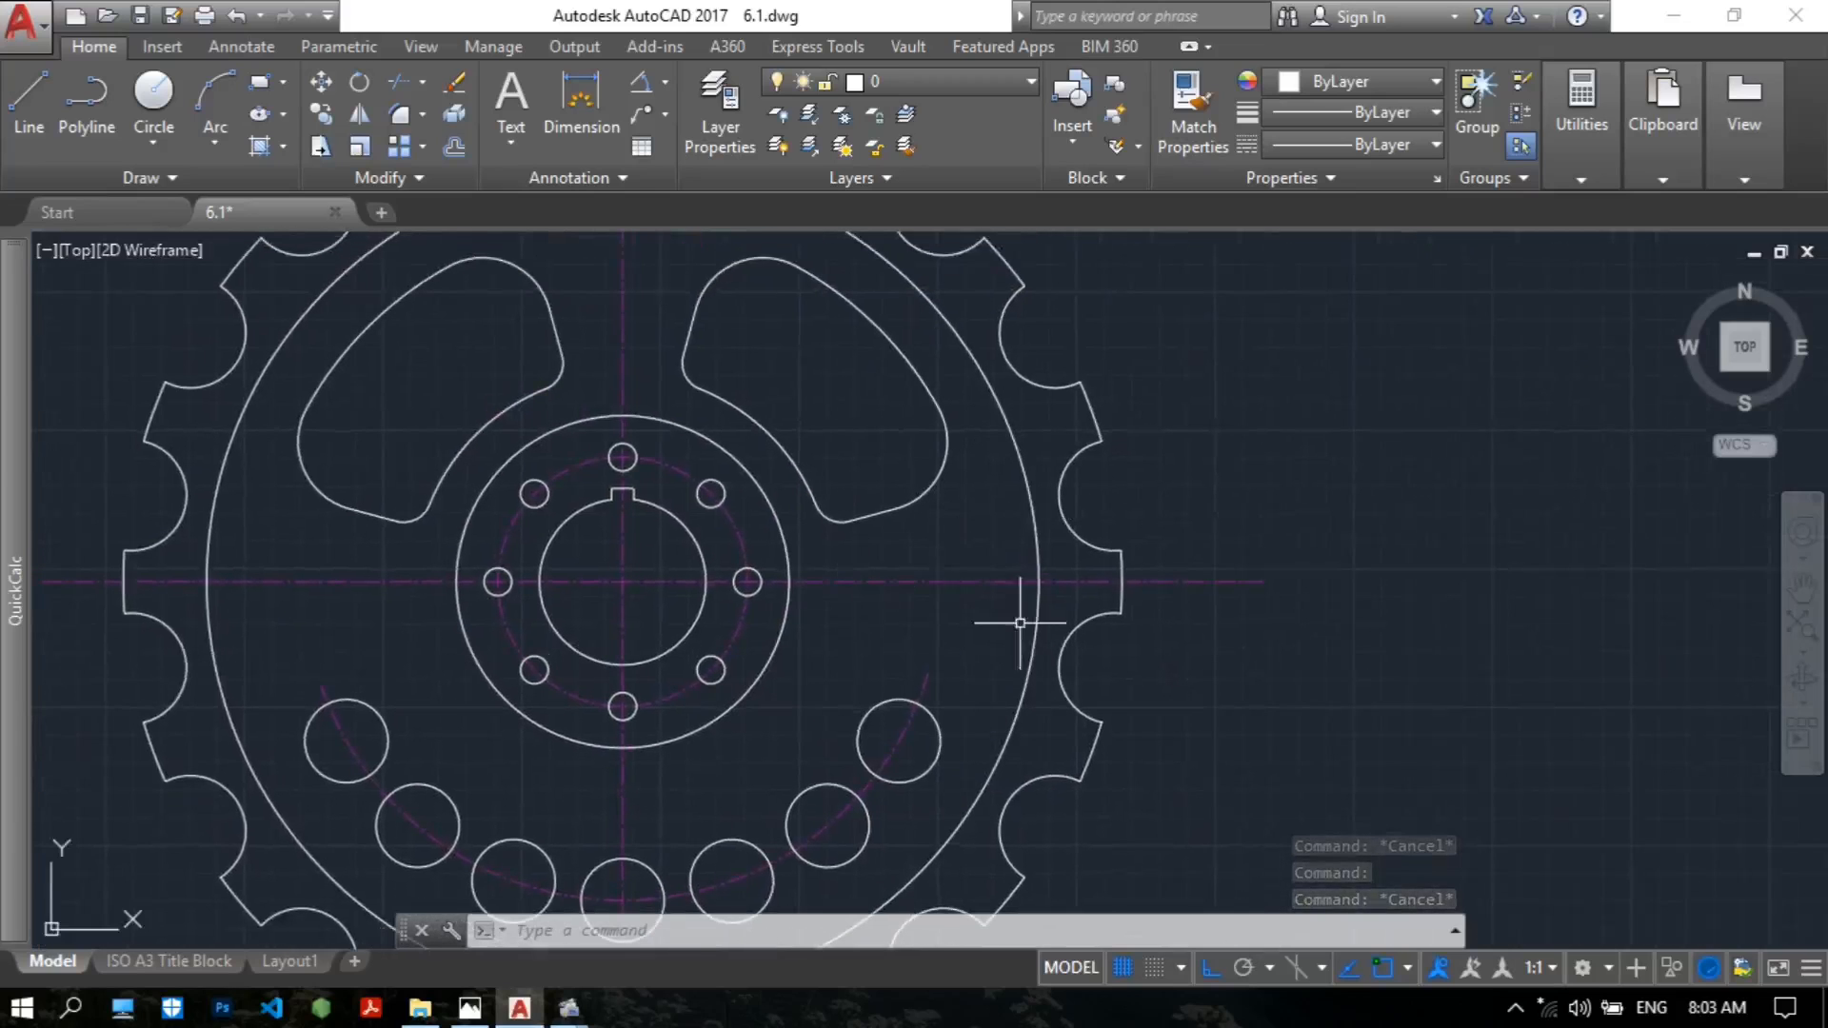
{"action": "scroll", "coordinate": [1012, 612], "scroll_direction": "up", "scroll_amount": 2}
{"action": "scroll", "coordinate": [980, 501], "scroll_direction": "down", "scroll_amount": 4}
{"action": "scroll", "coordinate": [743, 437], "scroll_direction": "up", "scroll_amount": 2}
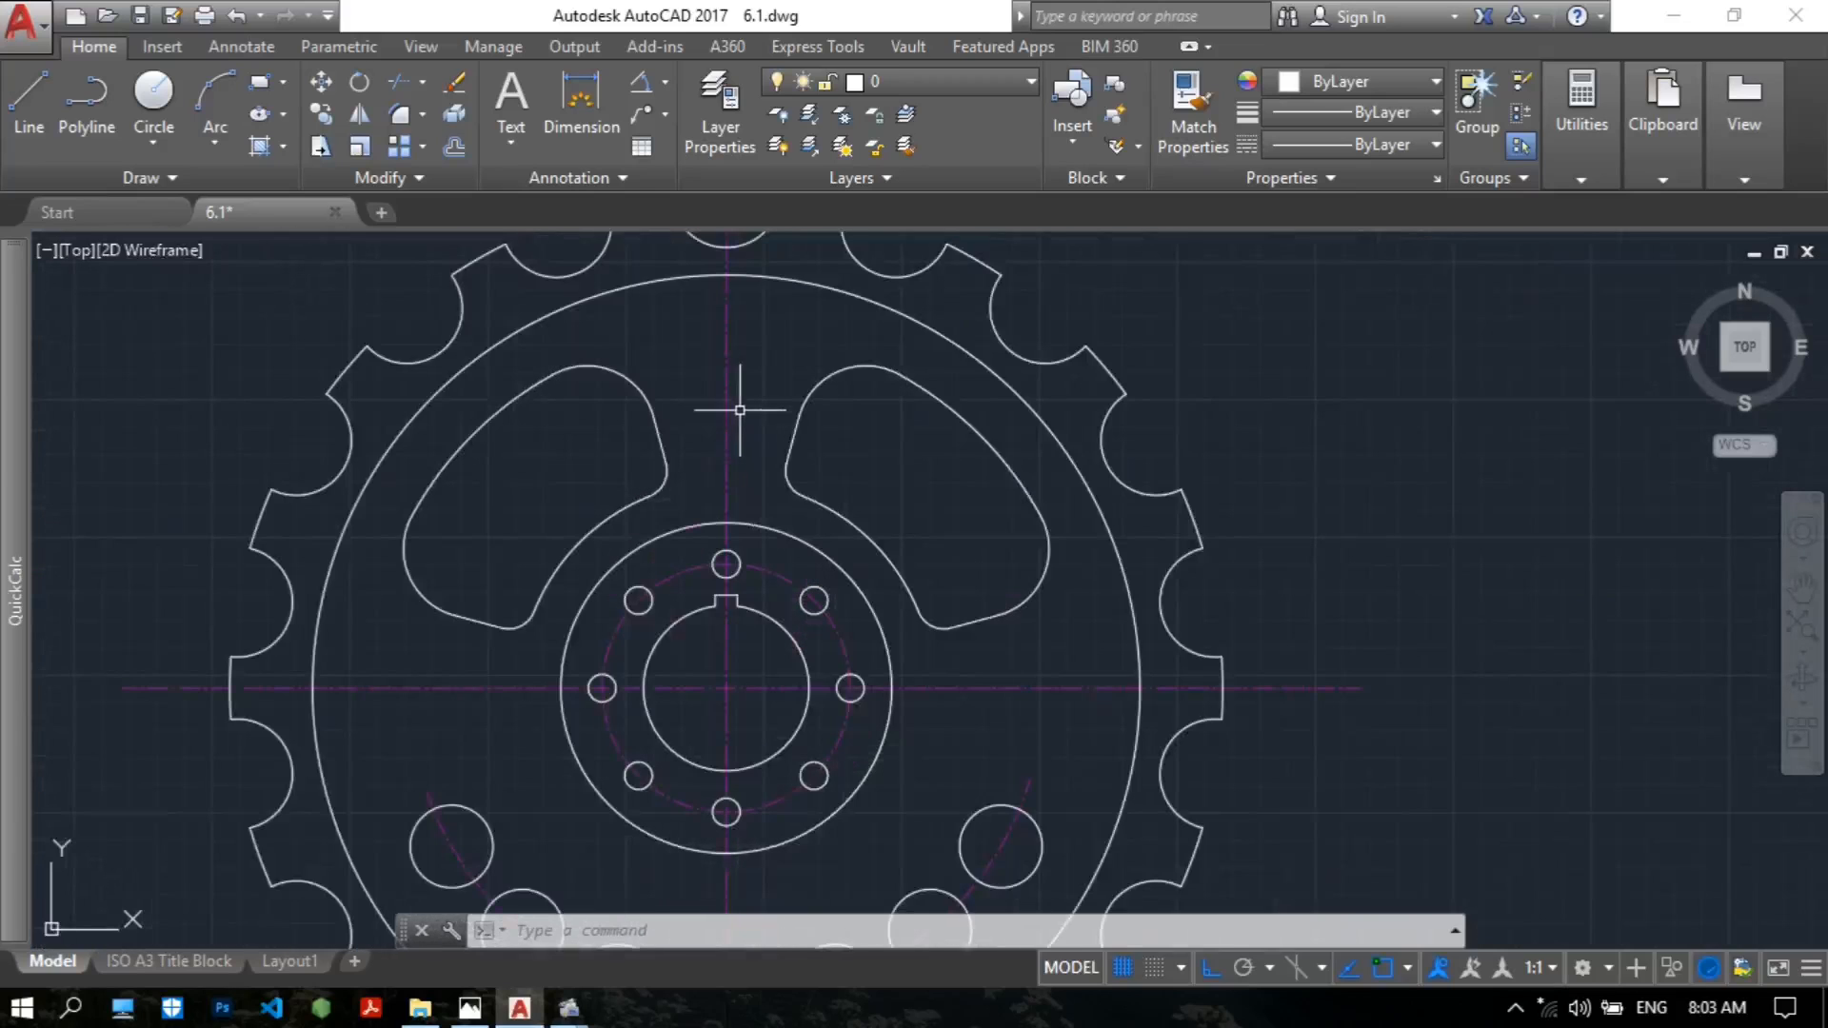
{"action": "middle_click_drag", "start_coordinate": [1267, 473], "coordinate": [1186, 432]}
{"action": "scroll", "coordinate": [1235, 410], "scroll_direction": "down", "scroll_amount": 2}
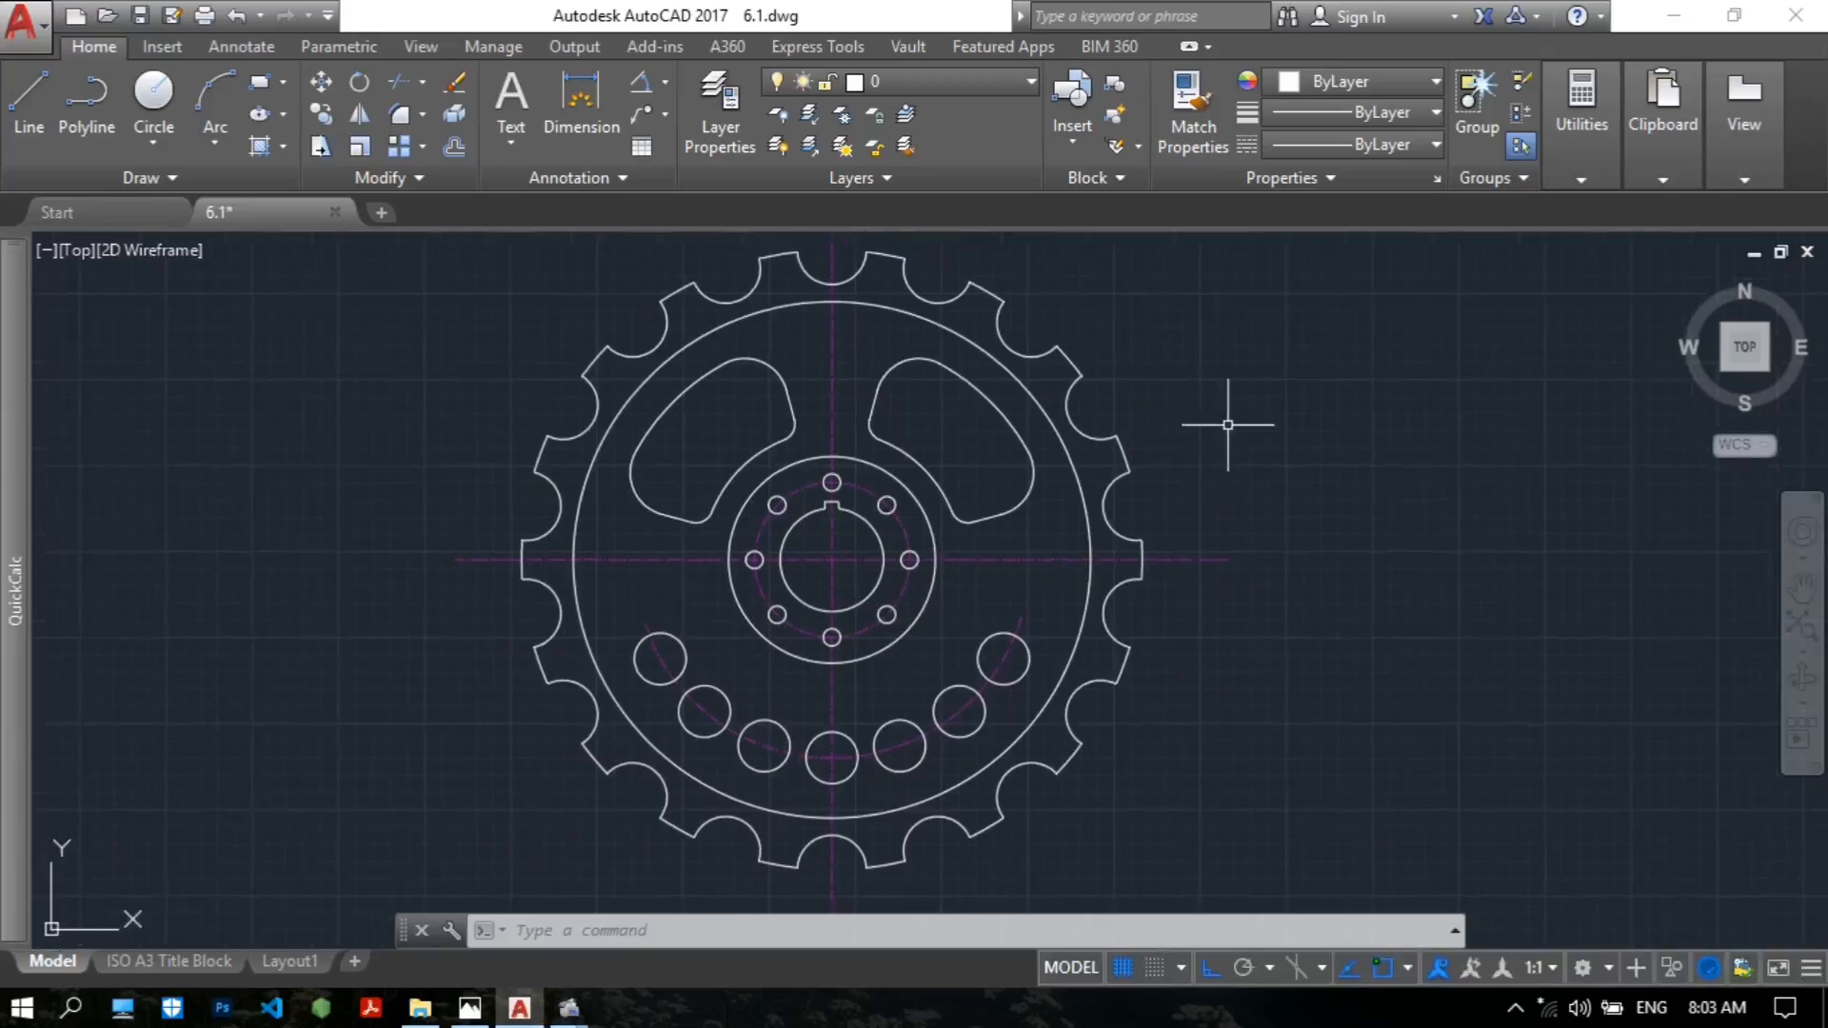
Set the global linetype scale factor (LTSCALE) to 0.8.
{"action": "type", "text": "LTS"}
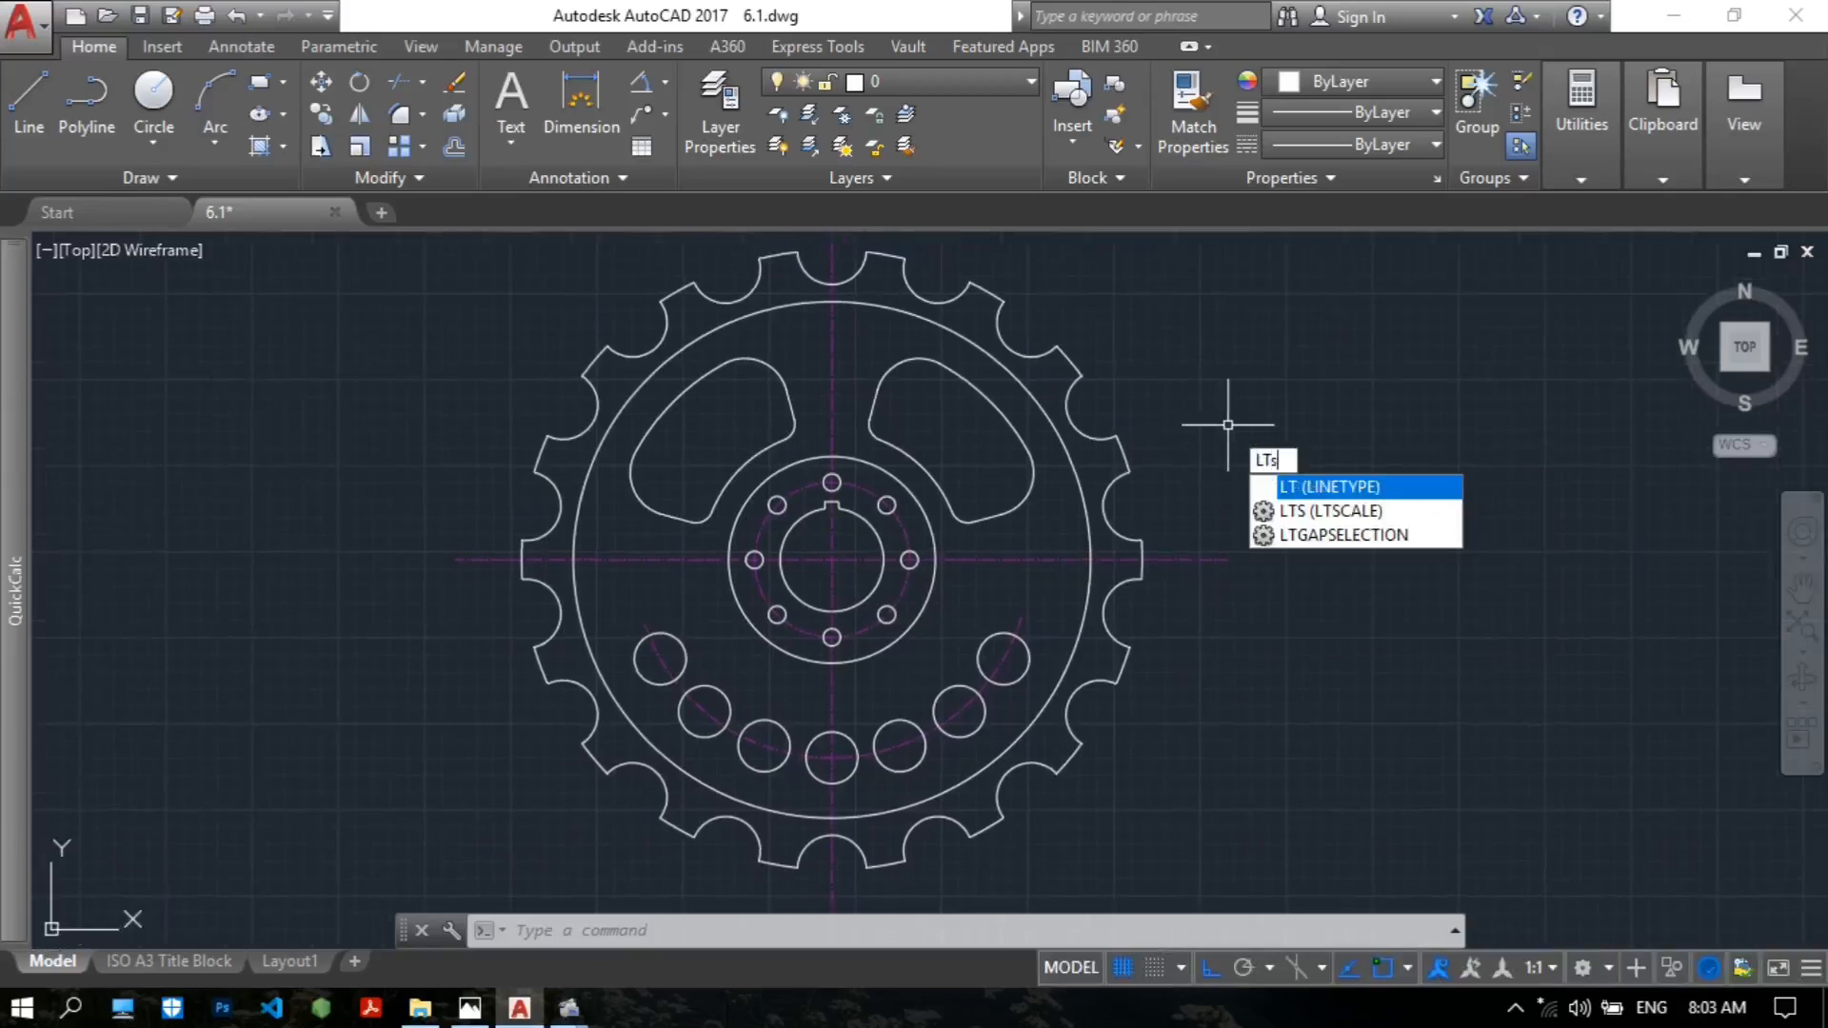
{"action": "key", "text": "Return"}
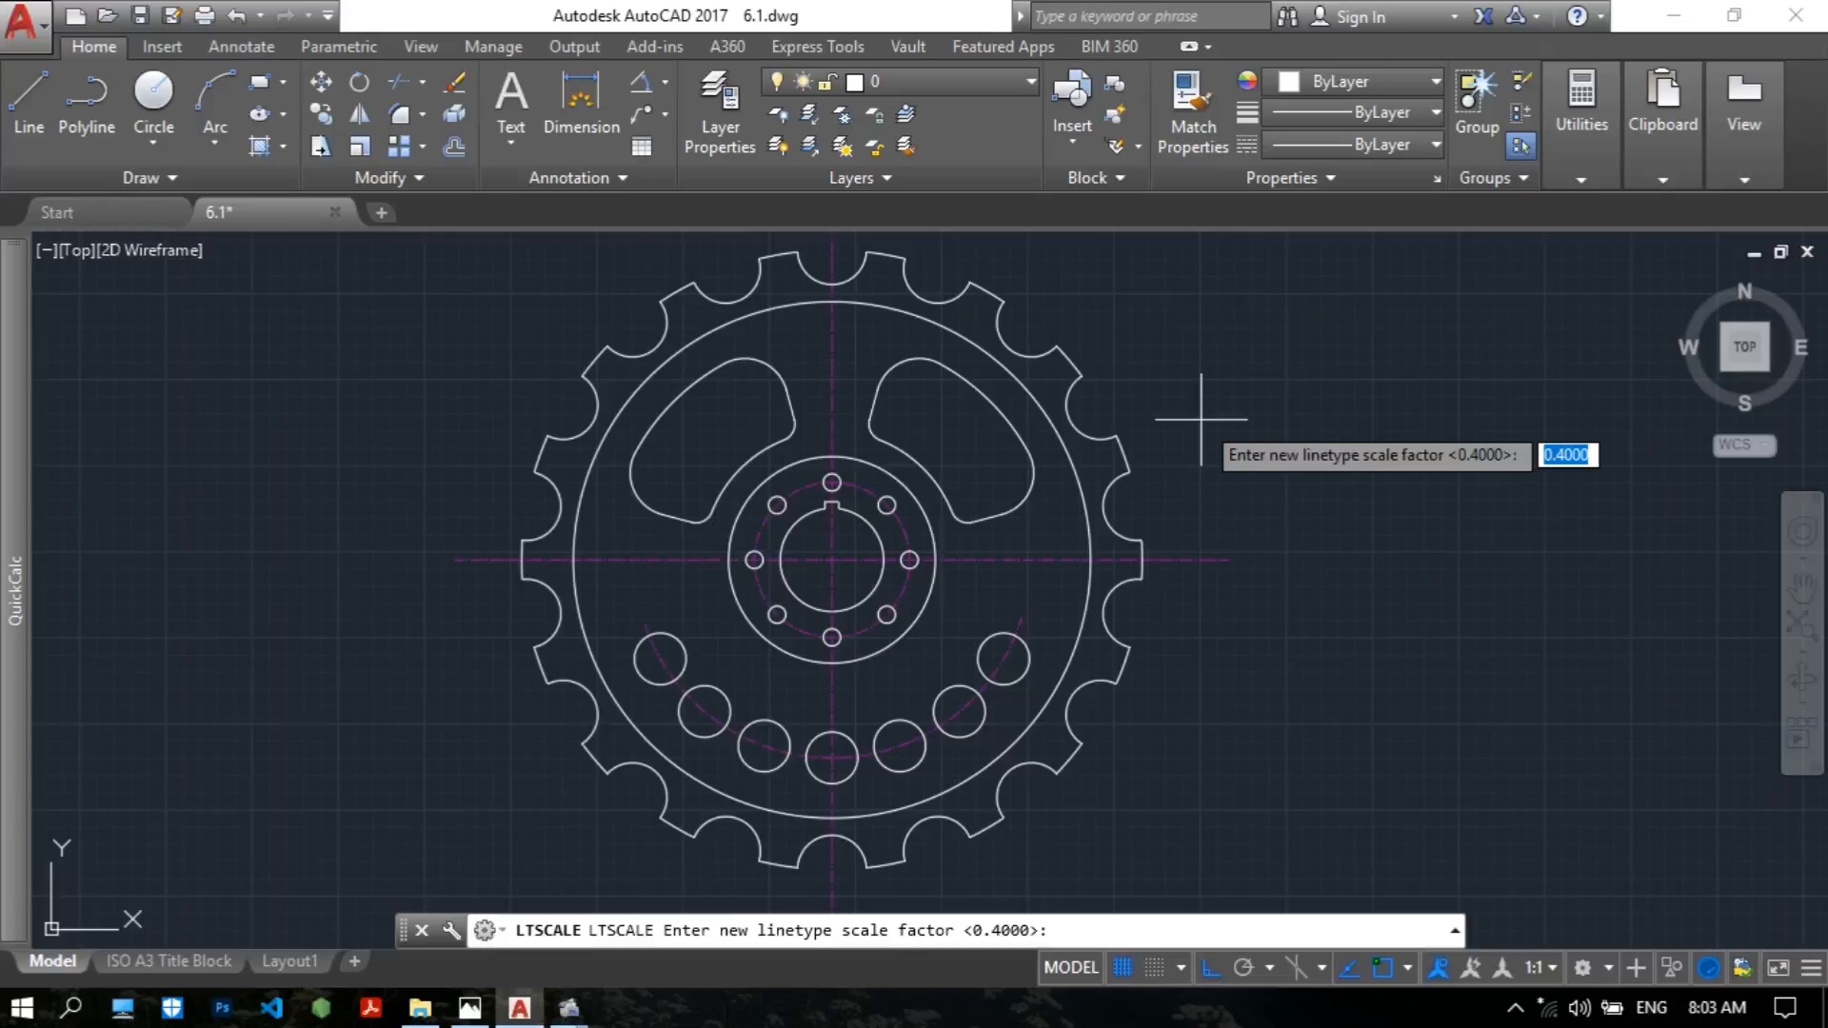
{"action": "type", "text": "0.8"}
{"action": "key", "text": "Return"}
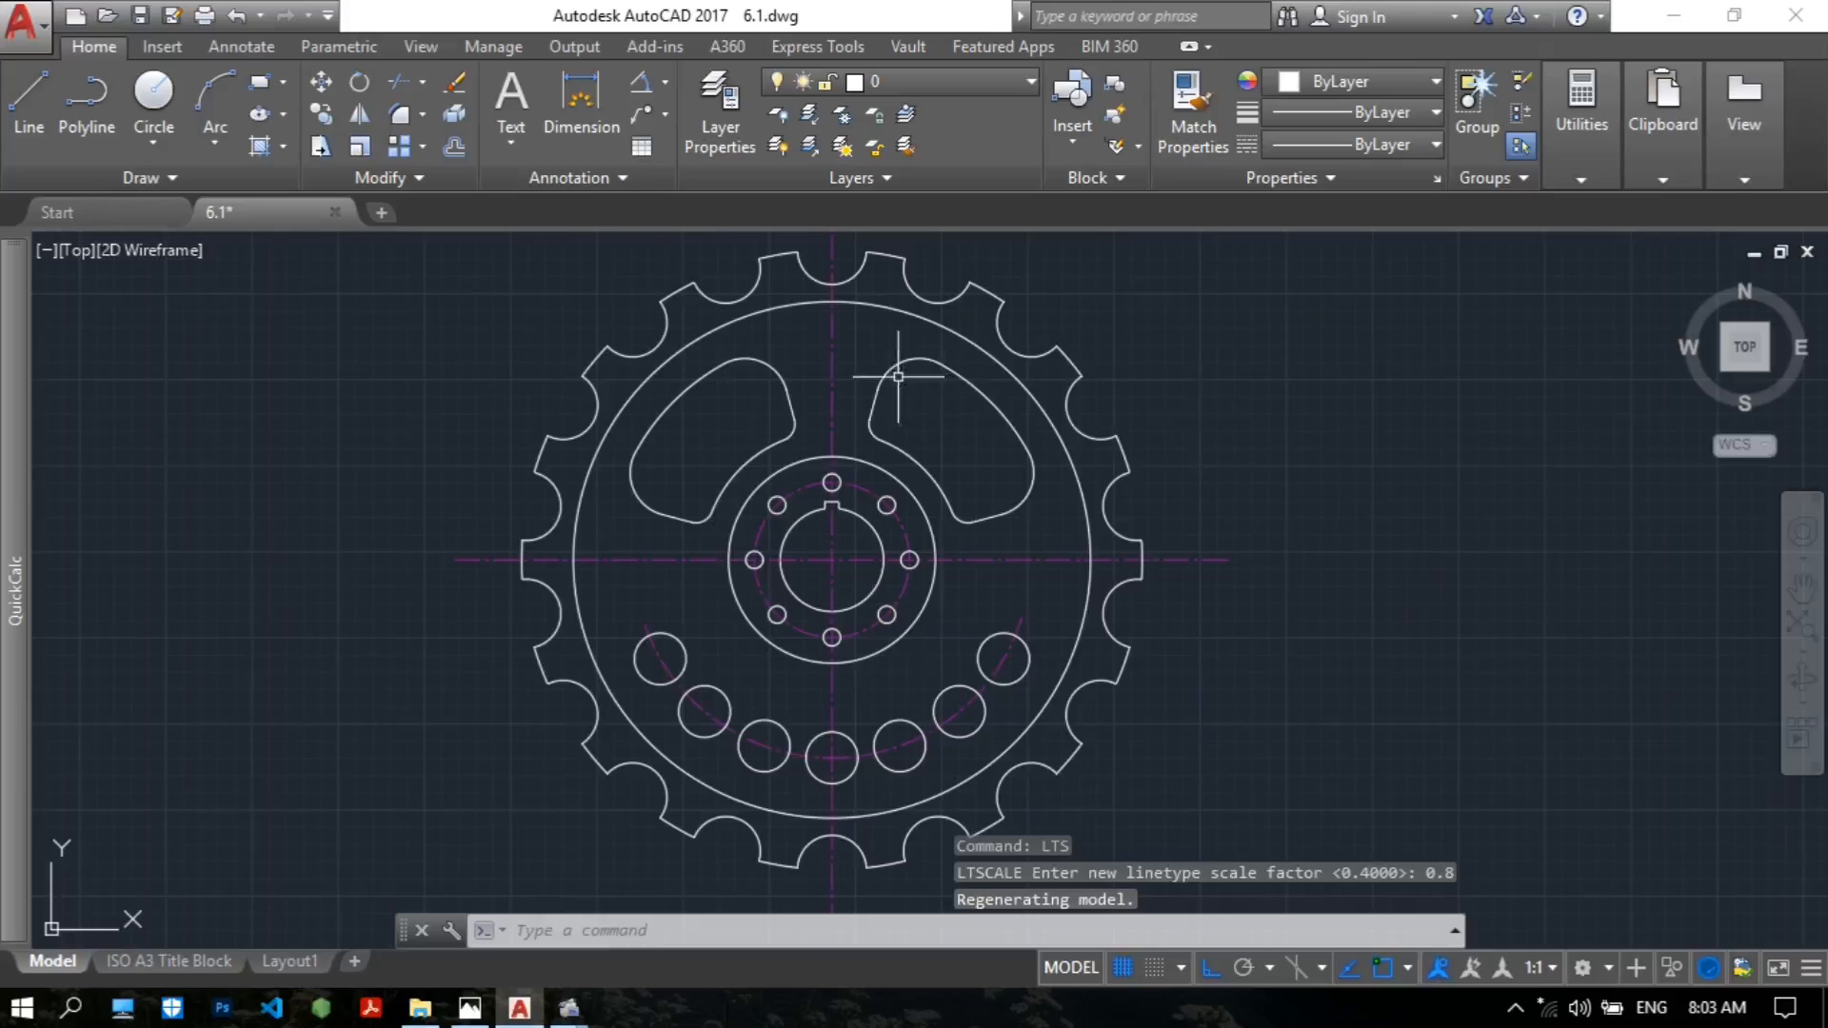
Try a global linetype scale factor of 1, and set it to 1.2.
{"action": "scroll", "coordinate": [861, 362], "scroll_direction": "up", "scroll_amount": 4}
{"action": "key", "text": "Return"}
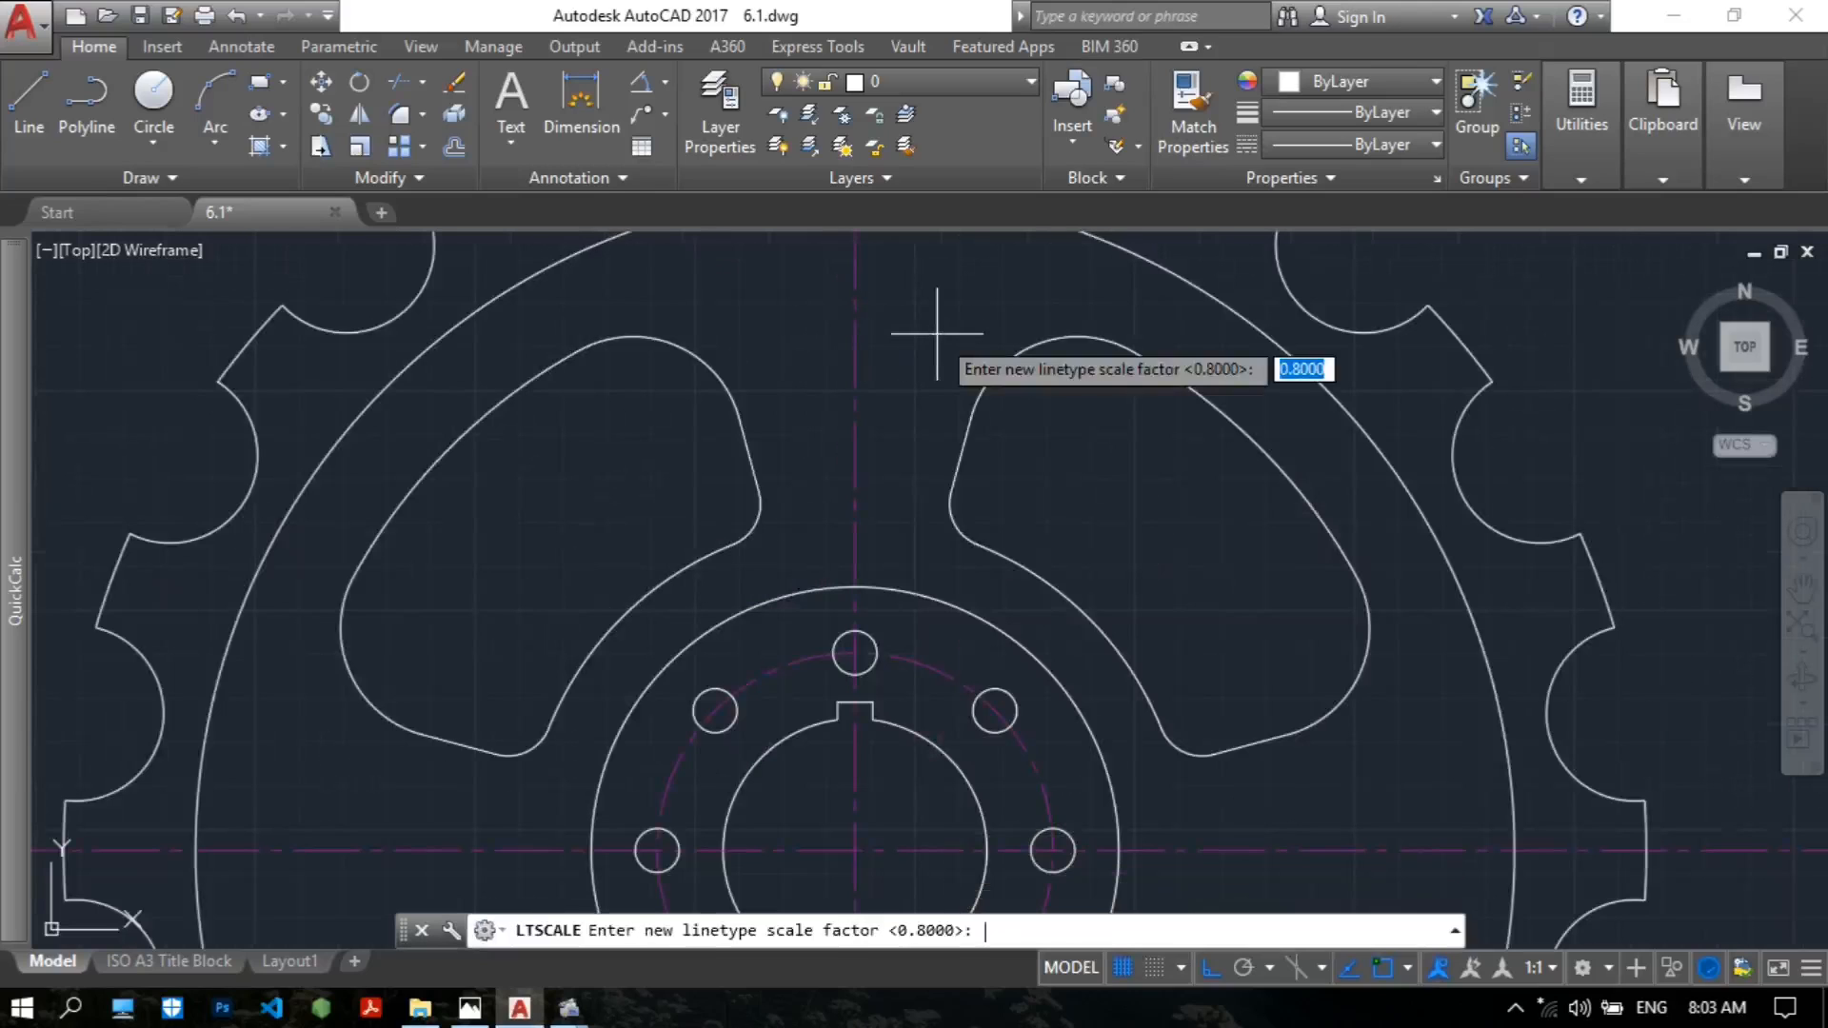
{"action": "key", "text": "Return"}
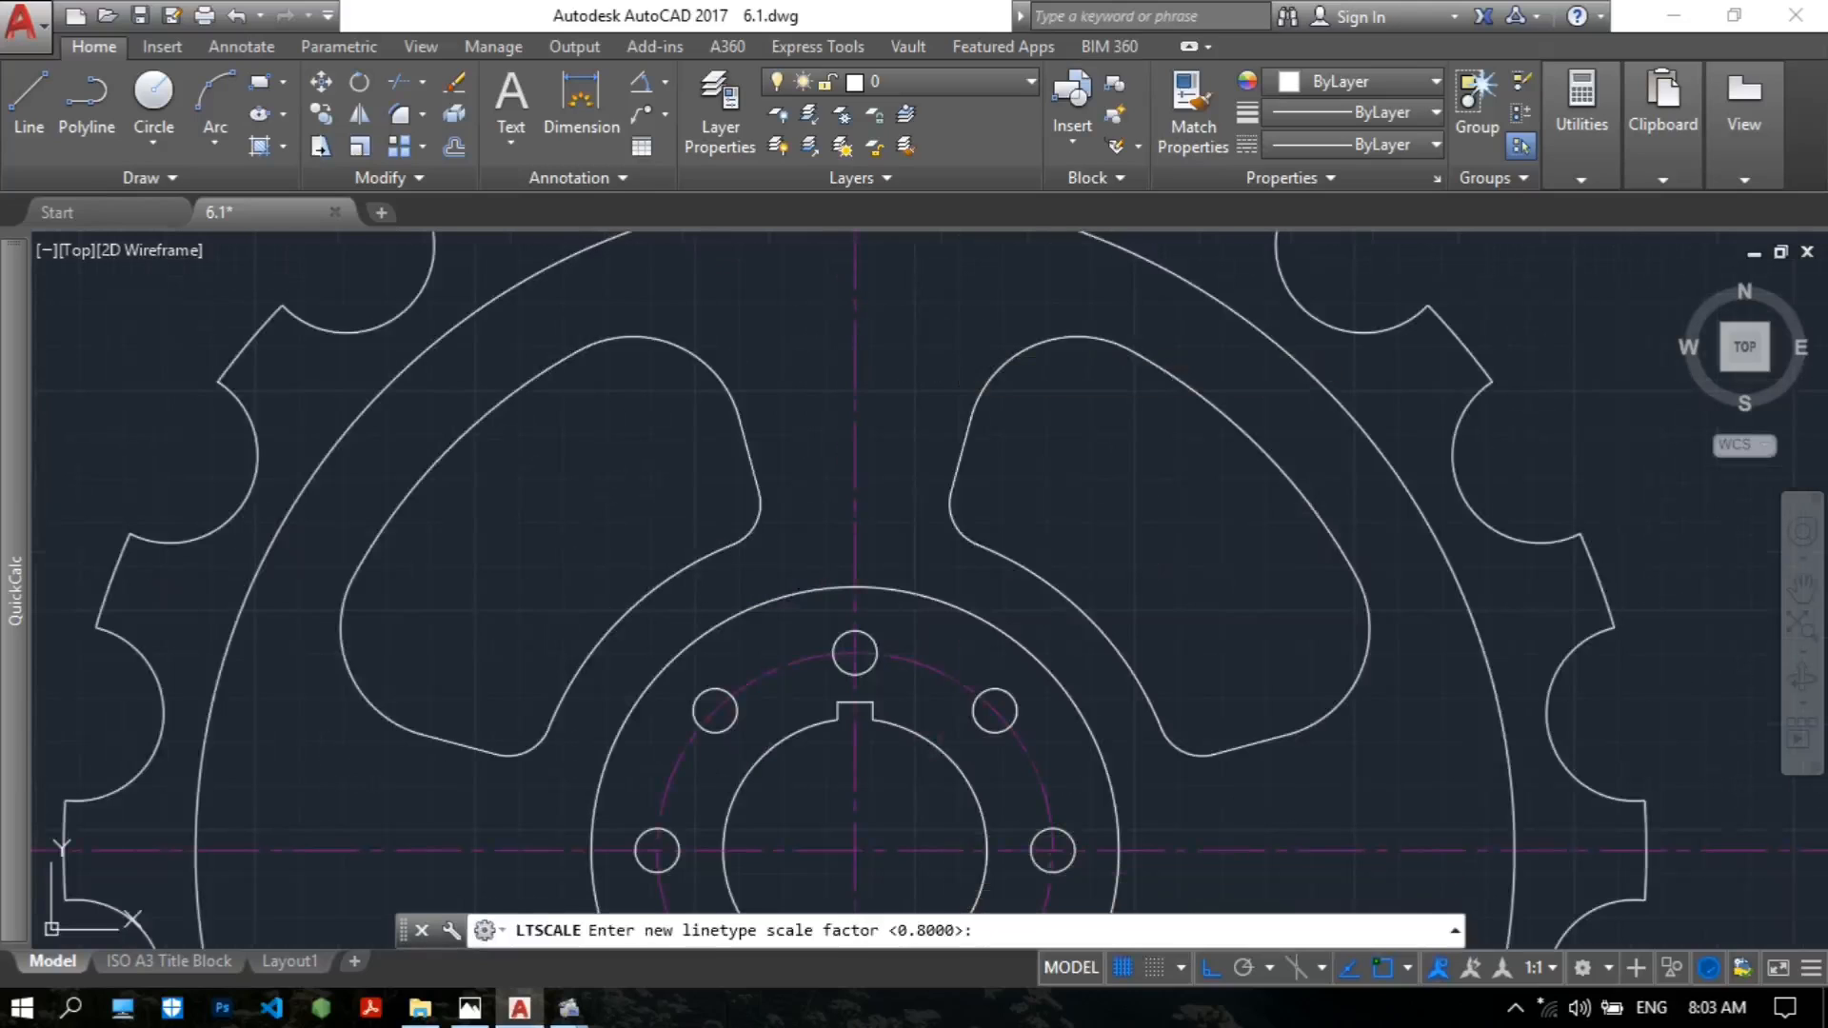
{"action": "key", "text": "Return"}
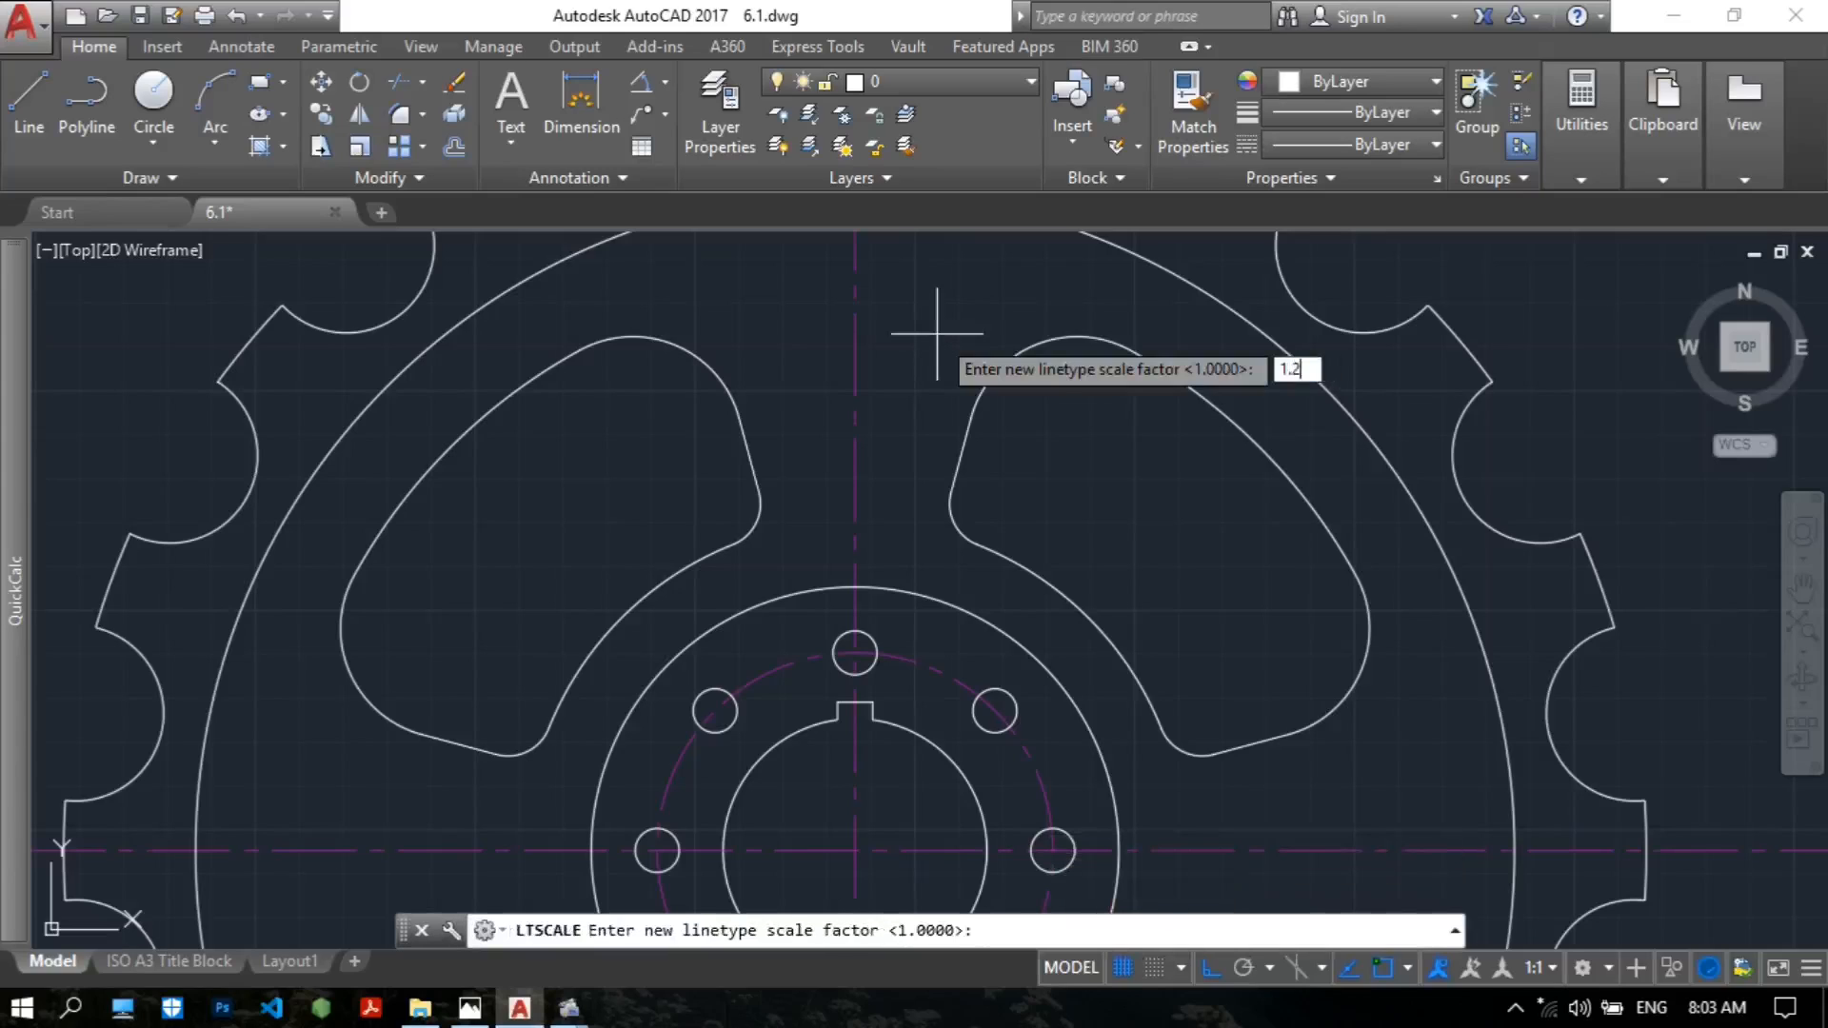
{"action": "key", "text": "Return"}
Inspect the rescaled centerlines around the sprocket and compare them with the reference image in Photos.
{"action": "scroll", "coordinate": [1113, 609], "scroll_direction": "down", "scroll_amount": 4}
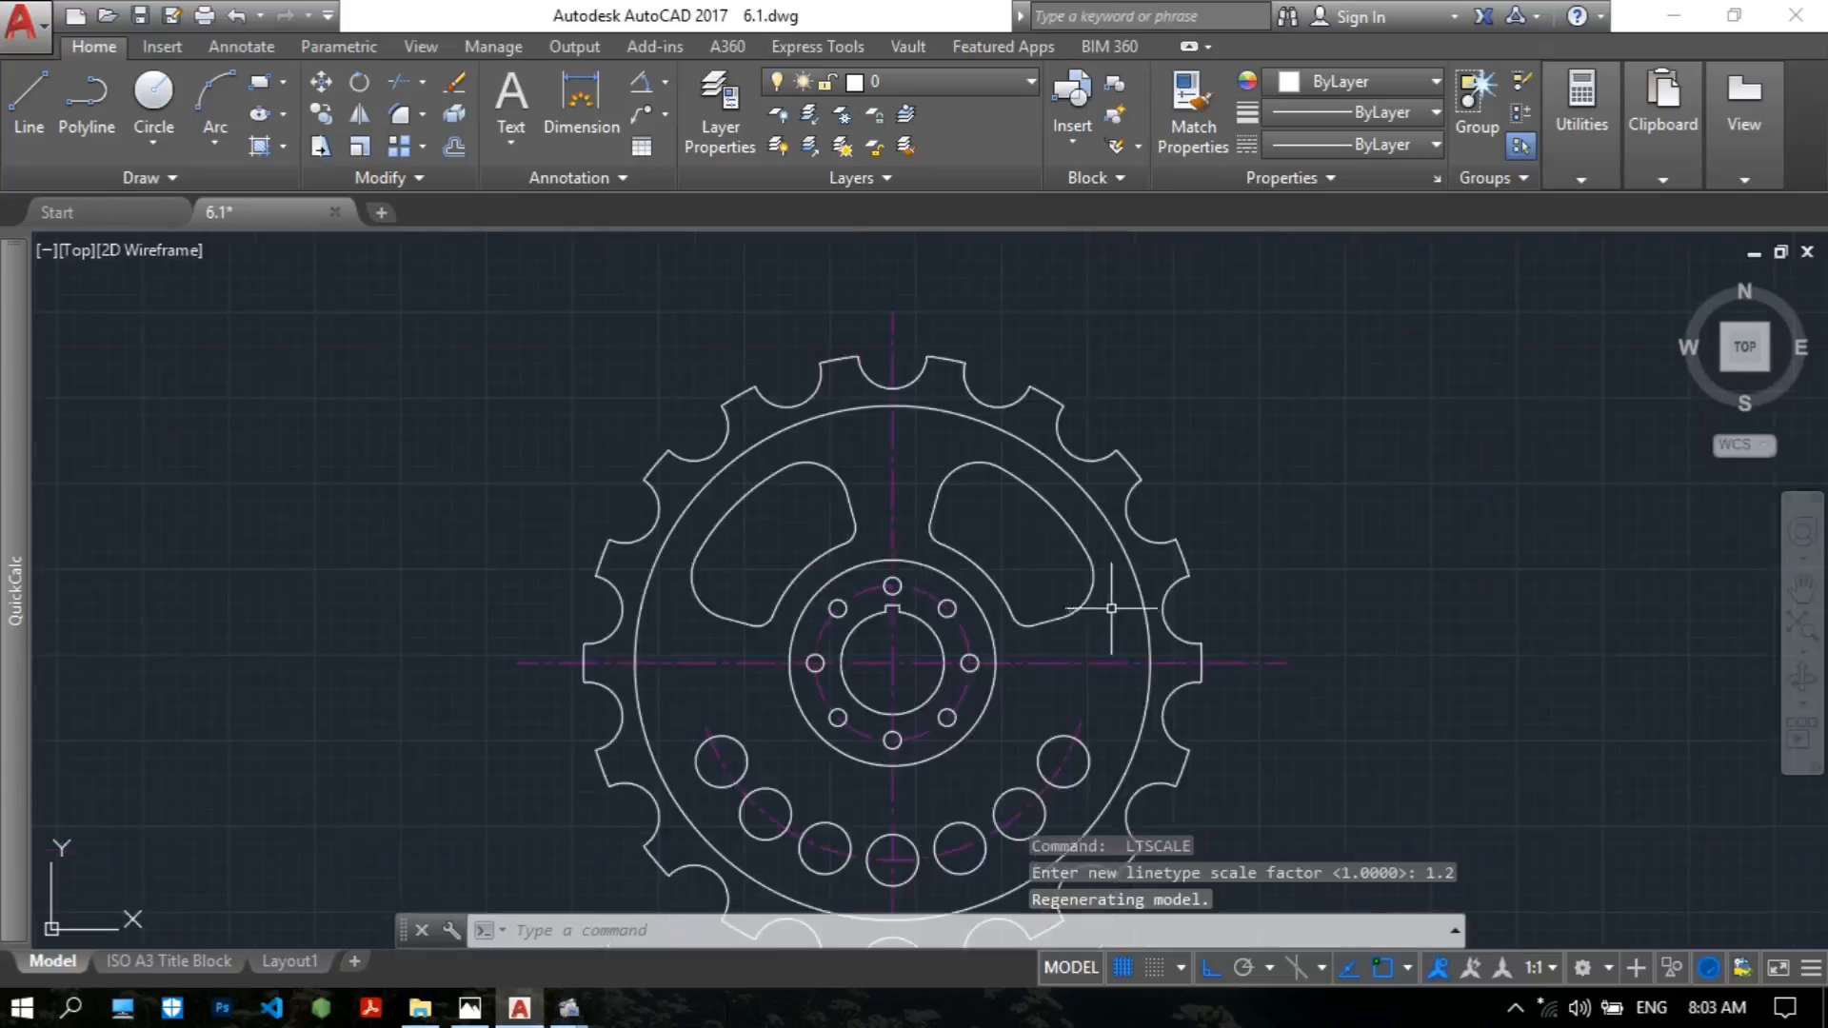
{"action": "scroll", "coordinate": [941, 710], "scroll_direction": "up", "scroll_amount": 2}
{"action": "middle_click_drag", "start_coordinate": [912, 699], "coordinate": [798, 622]}
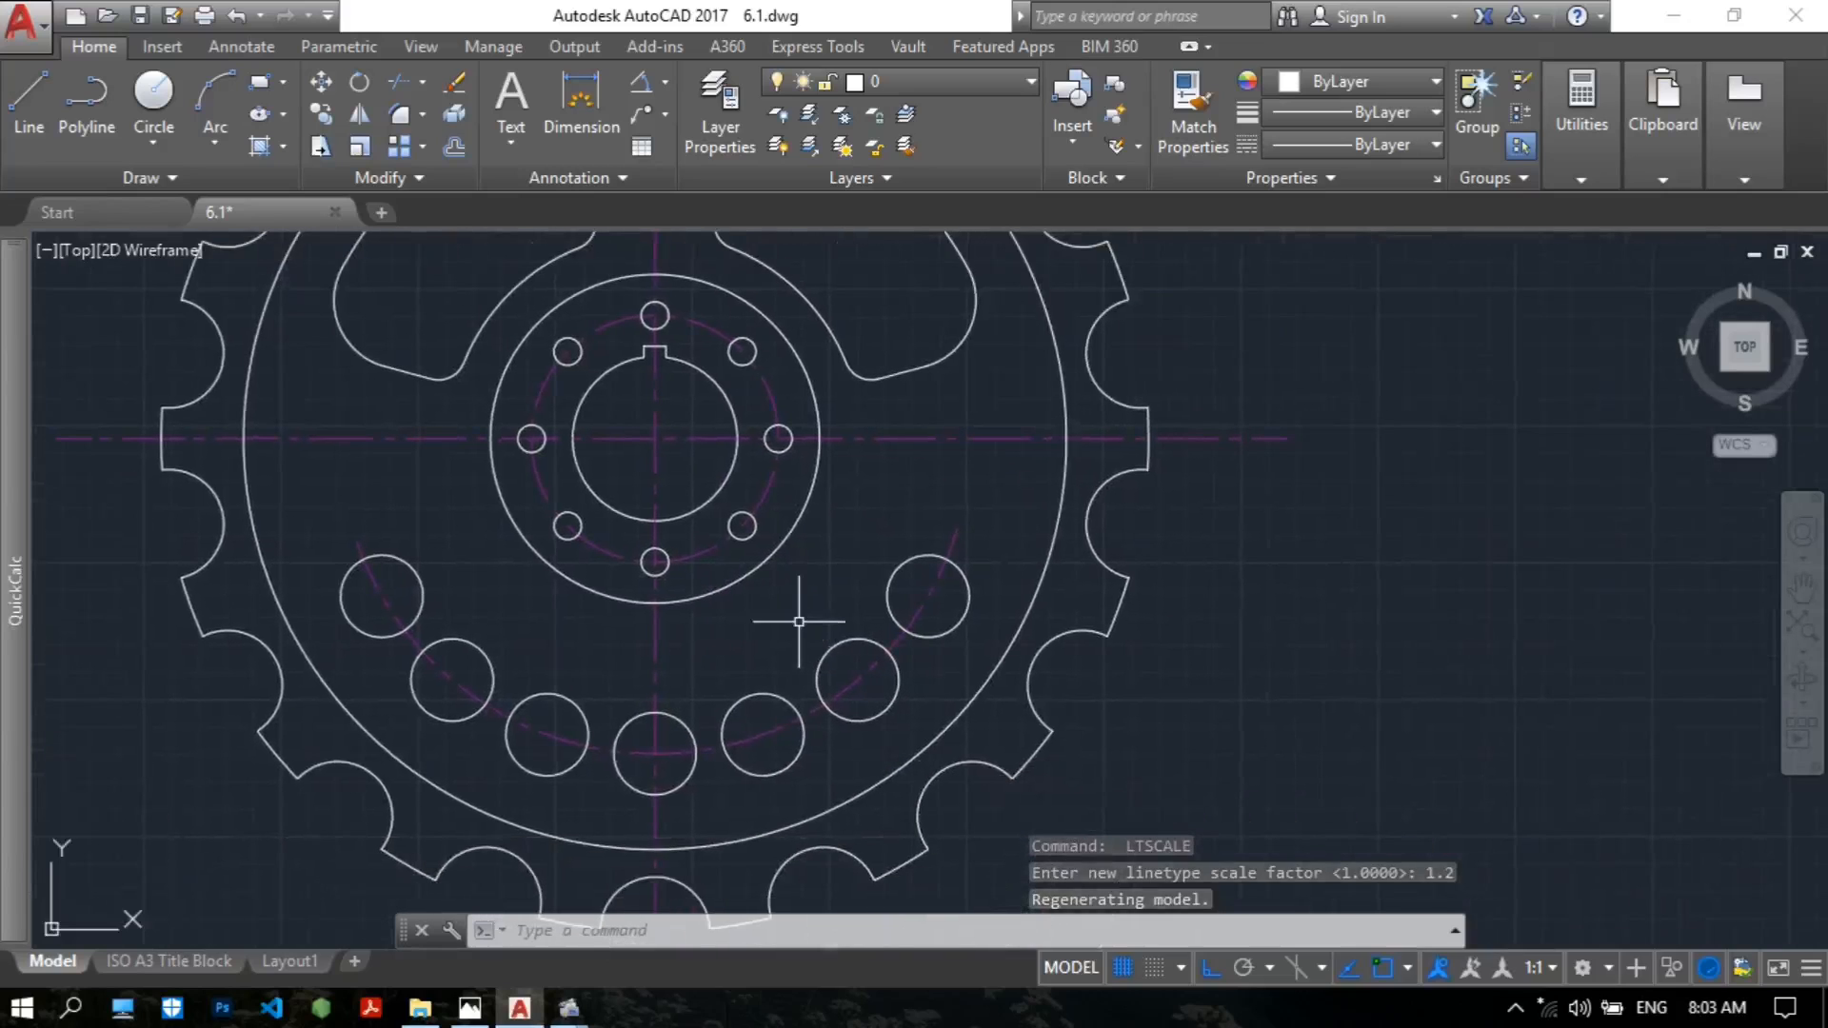
{"action": "scroll", "coordinate": [871, 578], "scroll_direction": "down", "scroll_amount": 4}
{"action": "middle_click_drag", "start_coordinate": [965, 529], "coordinate": [857, 570]}
{"action": "scroll", "coordinate": [843, 548], "scroll_direction": "up", "scroll_amount": 3}
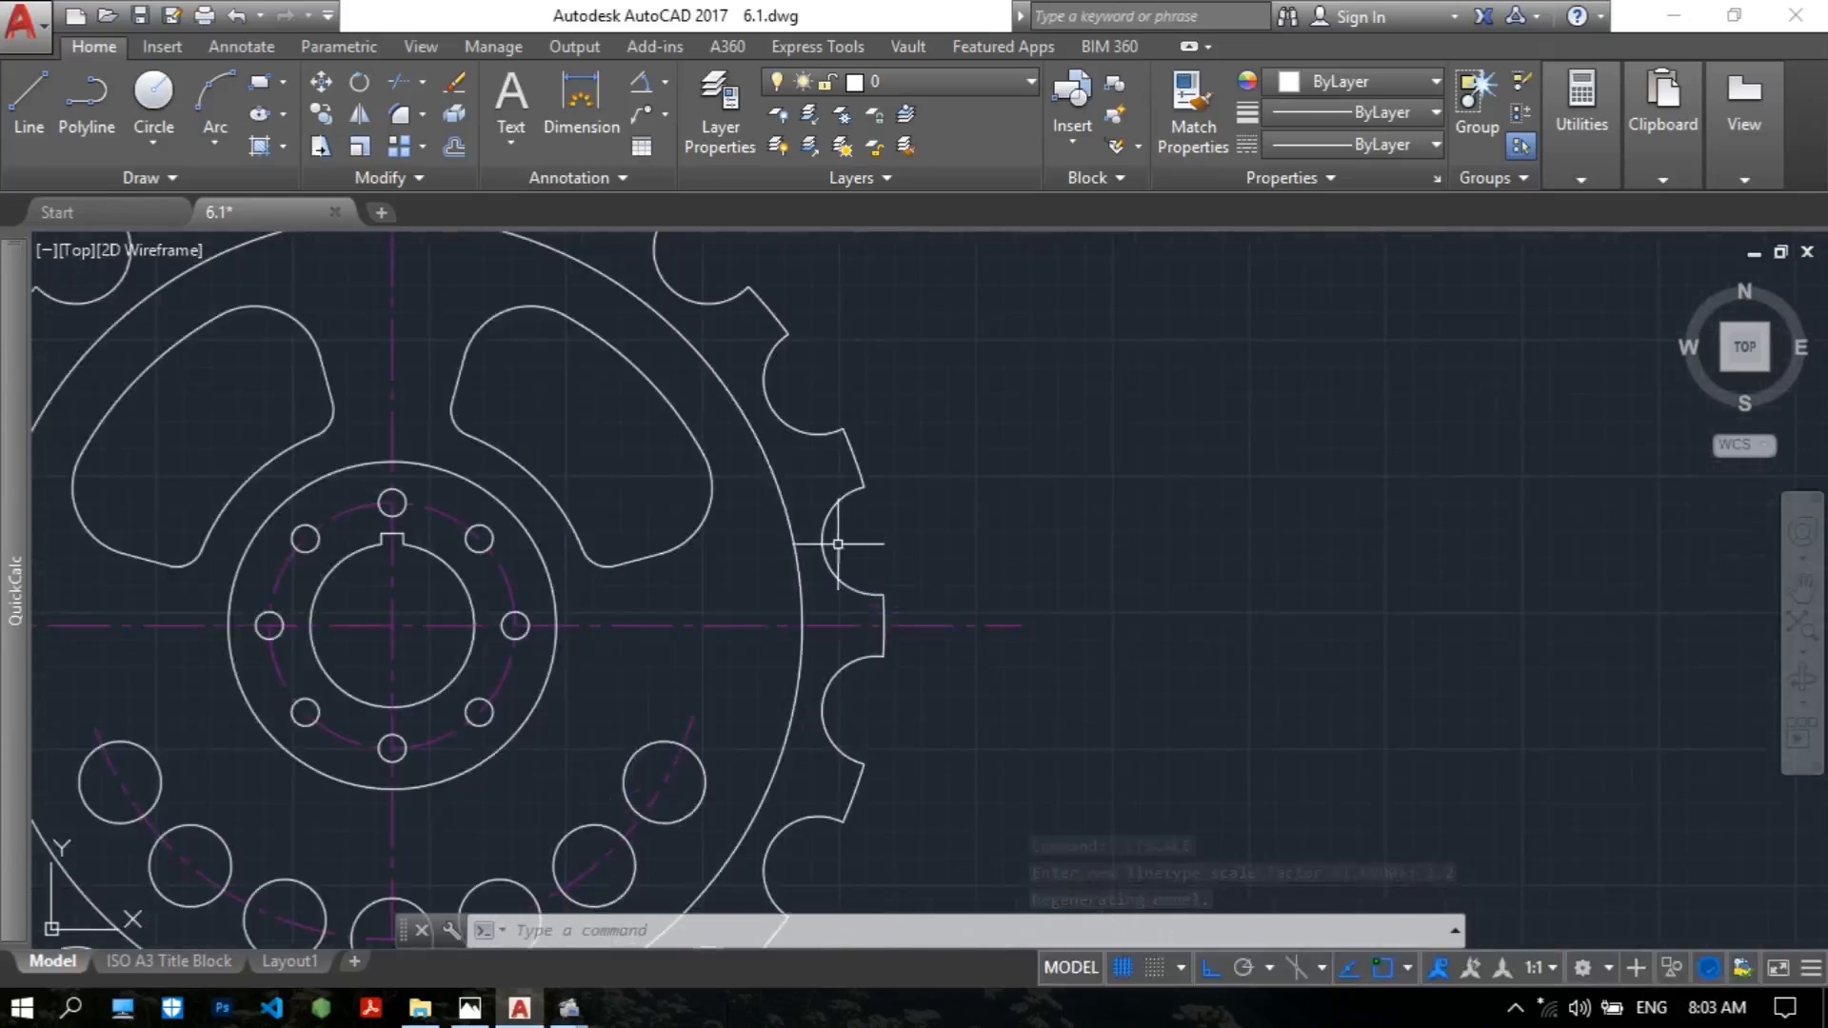
{"action": "scroll", "coordinate": [842, 547], "scroll_direction": "down", "scroll_amount": 1}
{"action": "left_click", "coordinate": [469, 1008]}
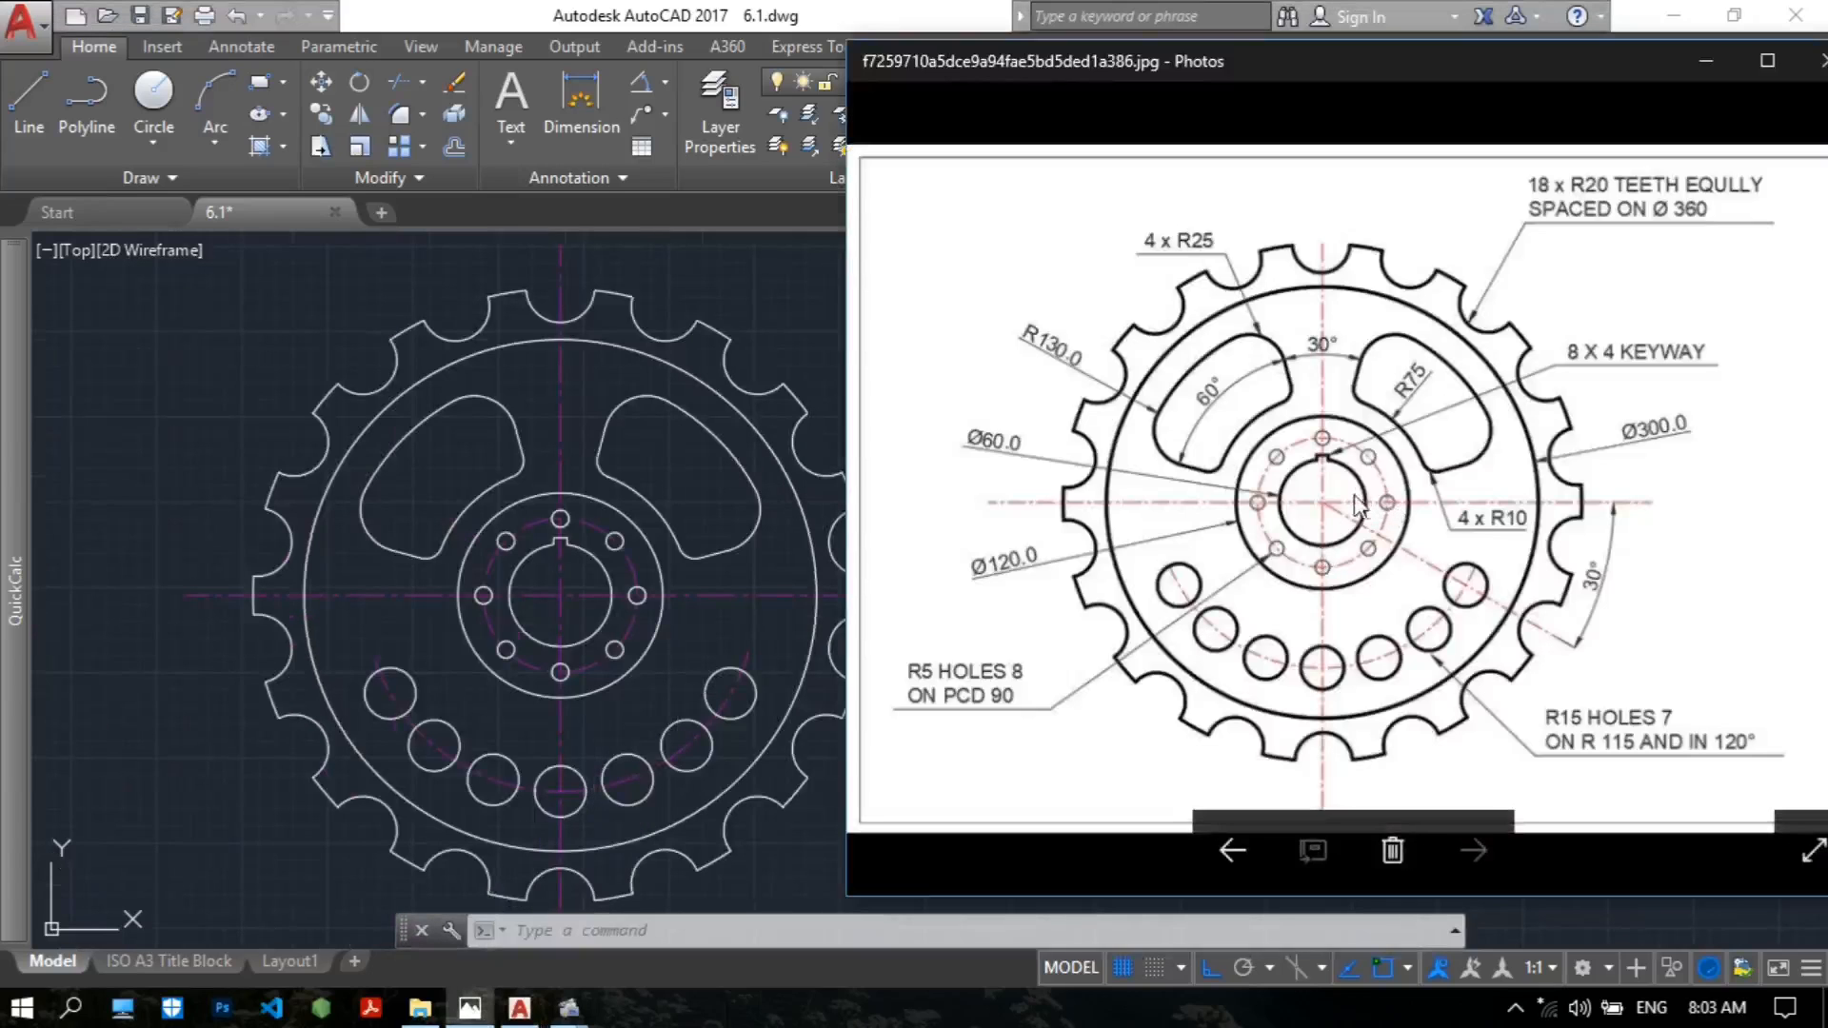